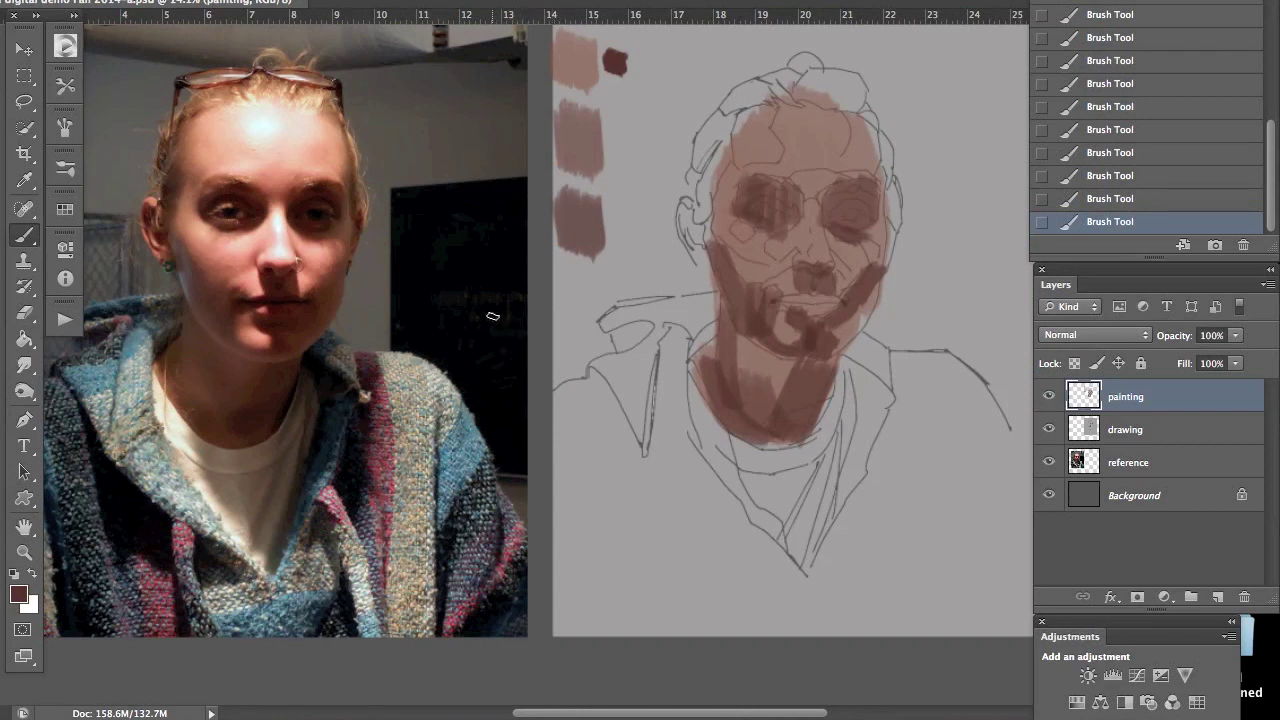
Step: Deepen the shadows with dark brown strokes beneath the lower lip, around the chin and along the shaded side of the neck
scroll(493, 333, "up", 5)
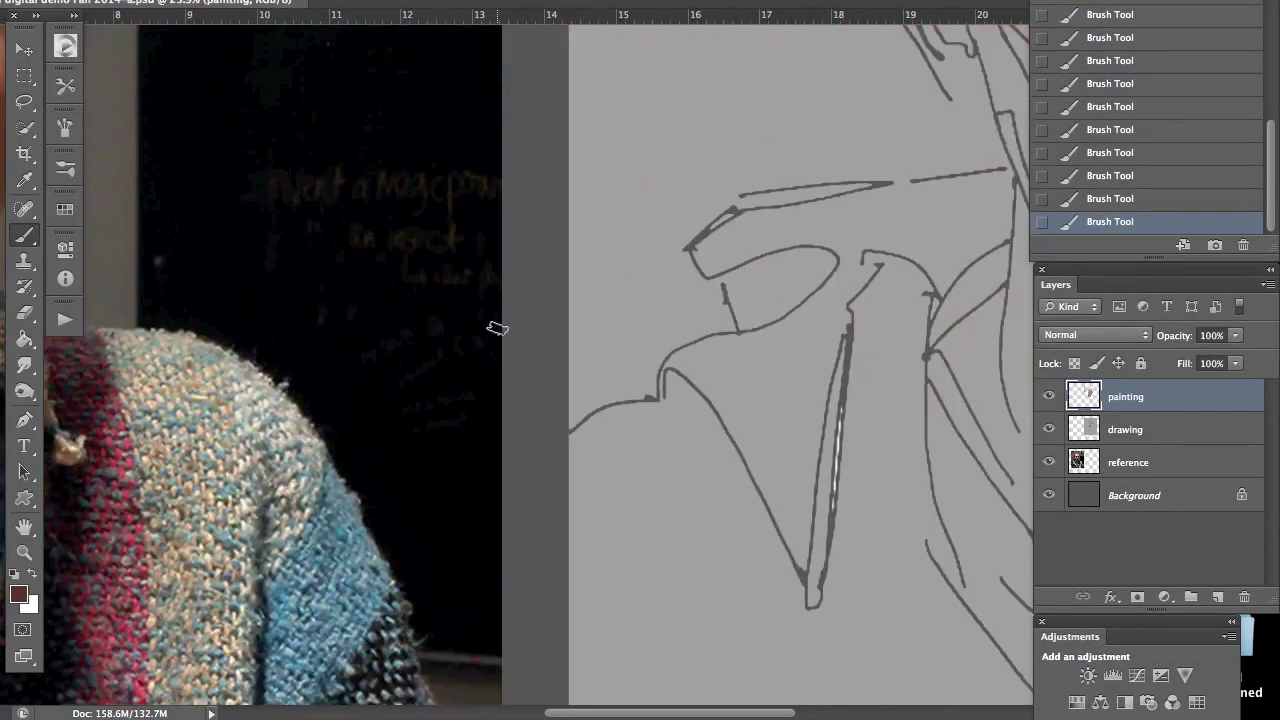
scroll(493, 333, "right", 10)
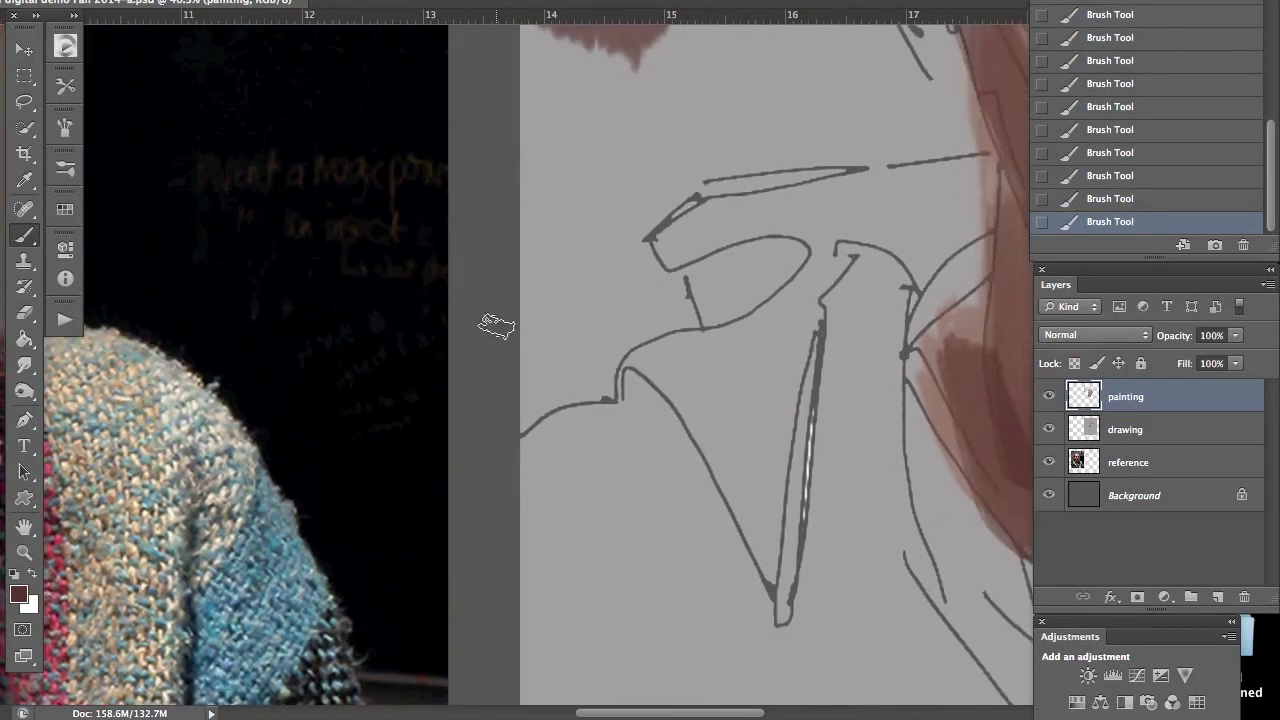
scroll(513, 333, "right", 11)
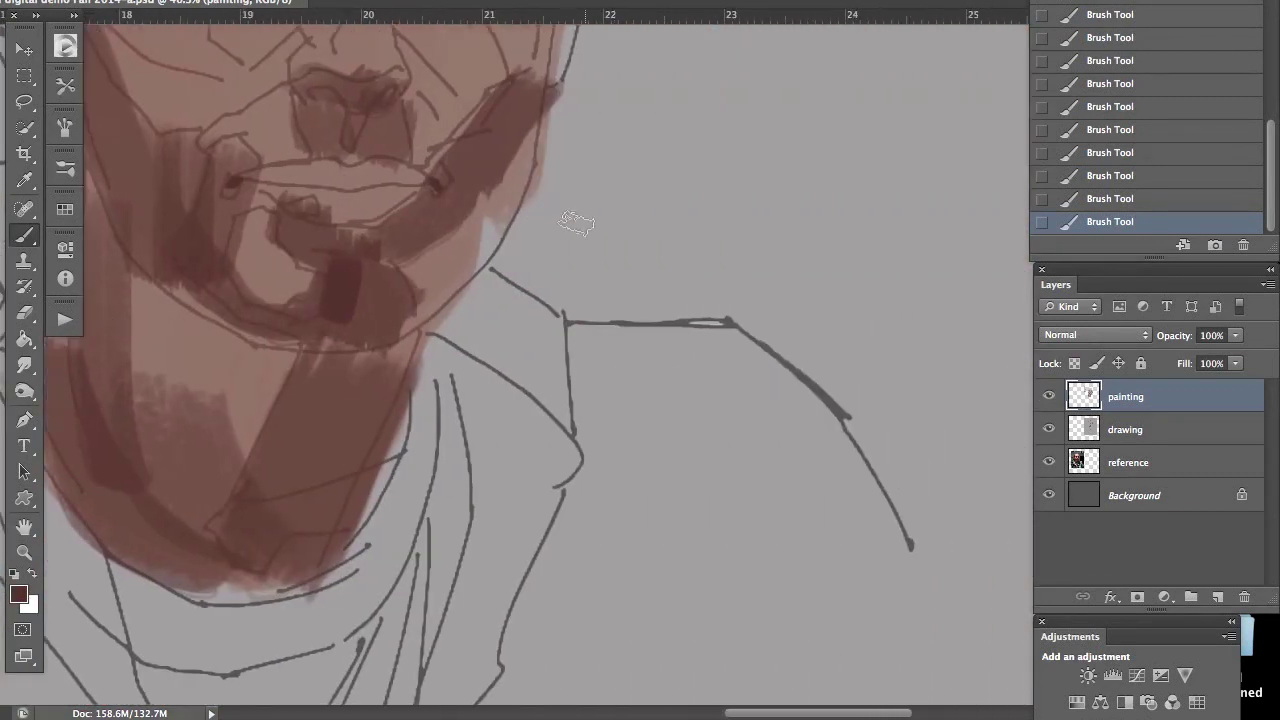
scroll(397, 178, "left", 8)
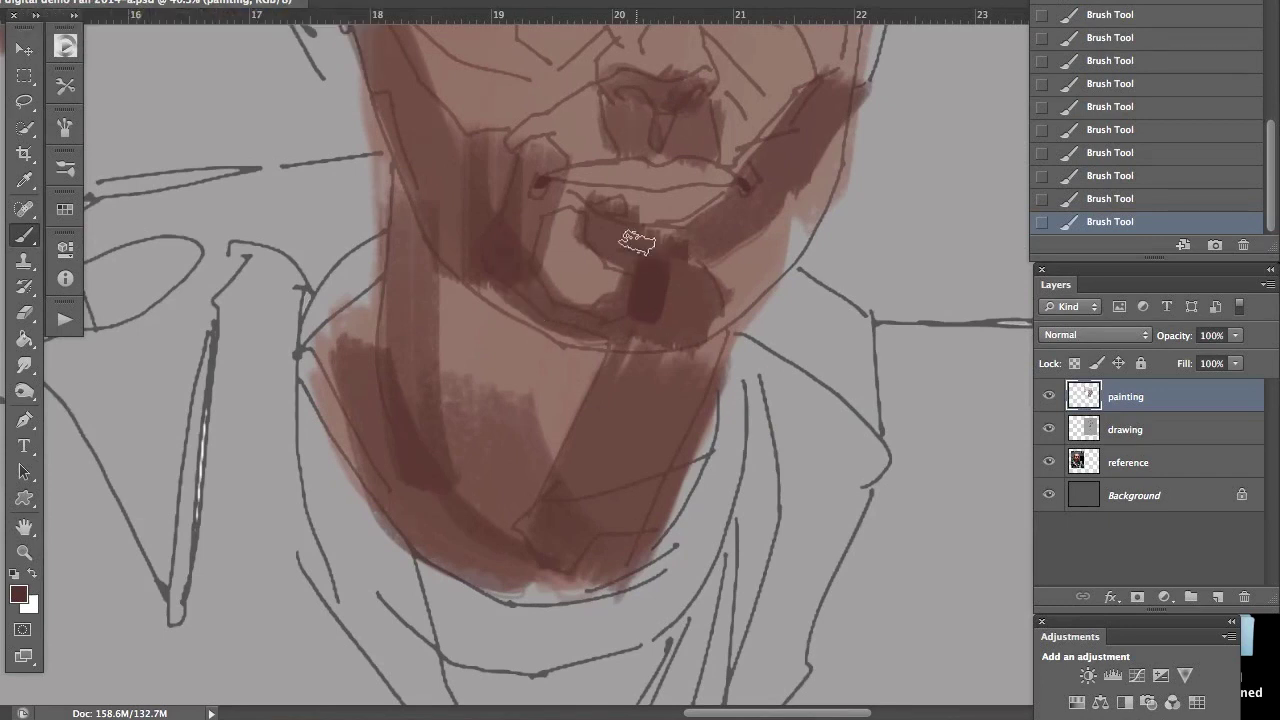
left_click_drag(632, 256, 690, 262)
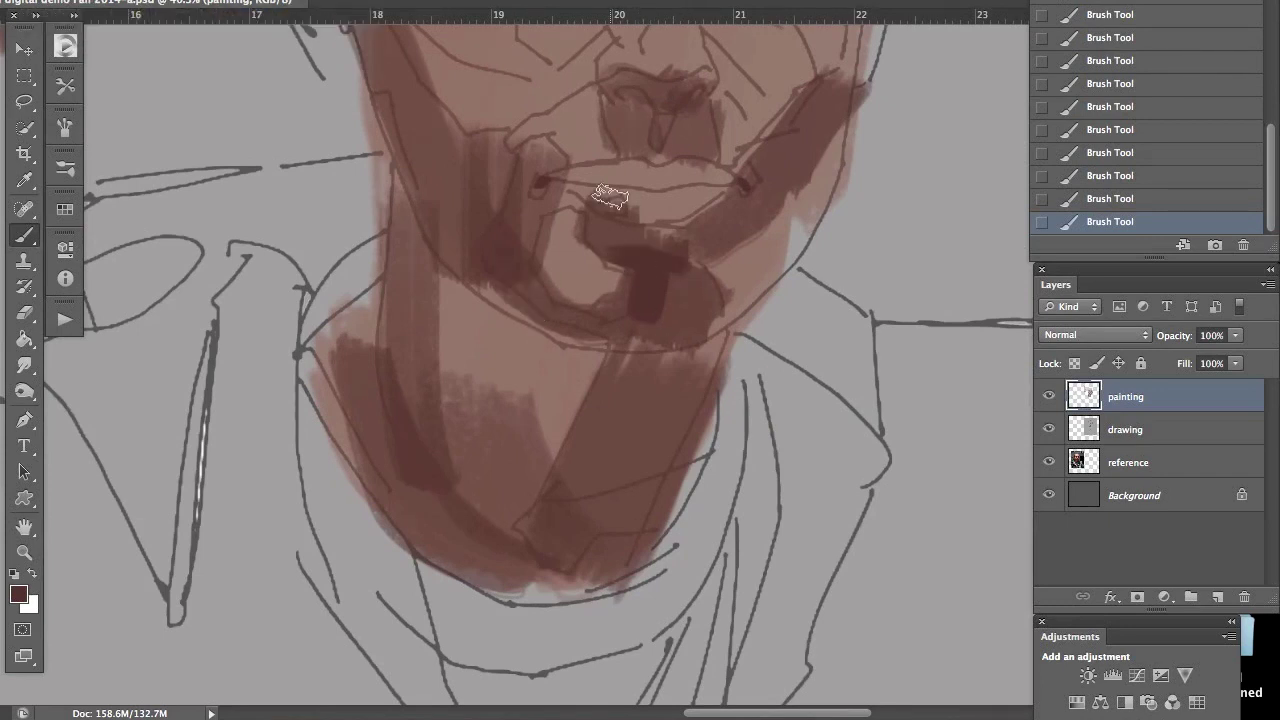
mouse_move(612, 330)
left_mouse_down()
mouse_move(527, 286)
mouse_move(544, 302)
mouse_move(526, 184)
mouse_move(509, 257)
left_mouse_up()
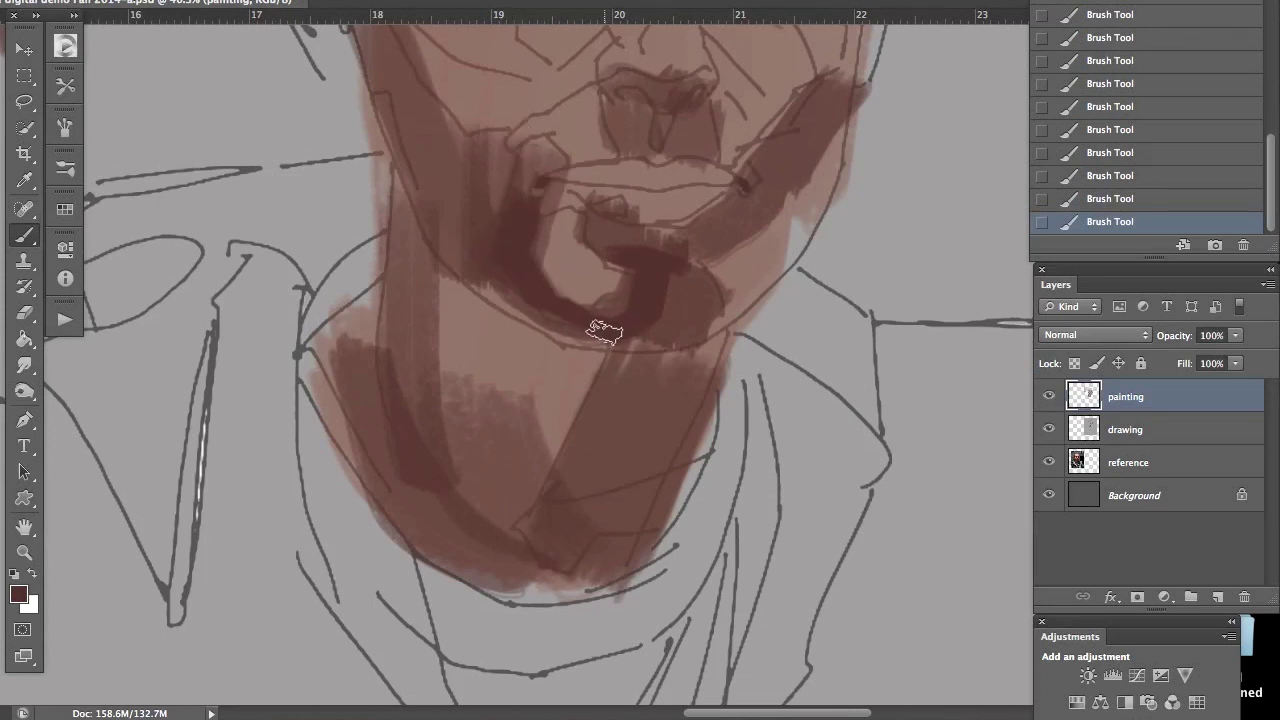
left_click_drag(712, 395, 620, 570)
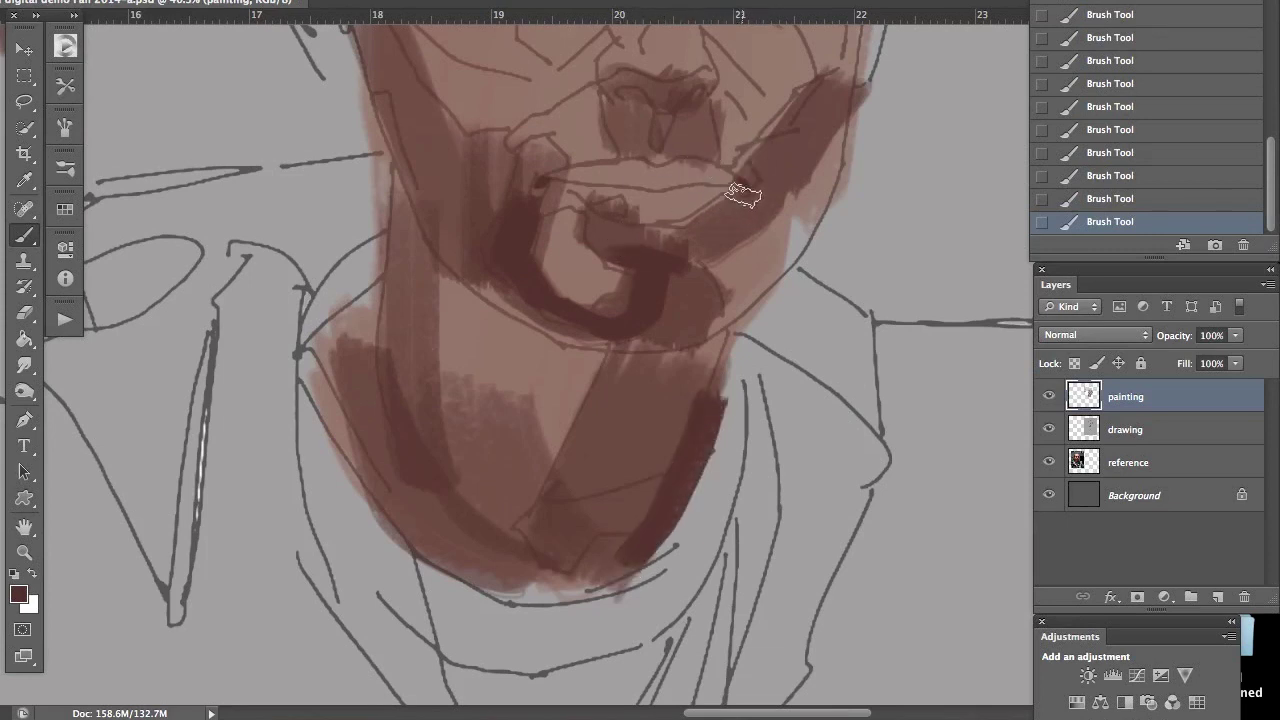
Step: Paint dark accents on both mouth corners and, with a smaller brush, on the nostrils and the shadow beneath the nose
left_click_drag(748, 185, 755, 178)
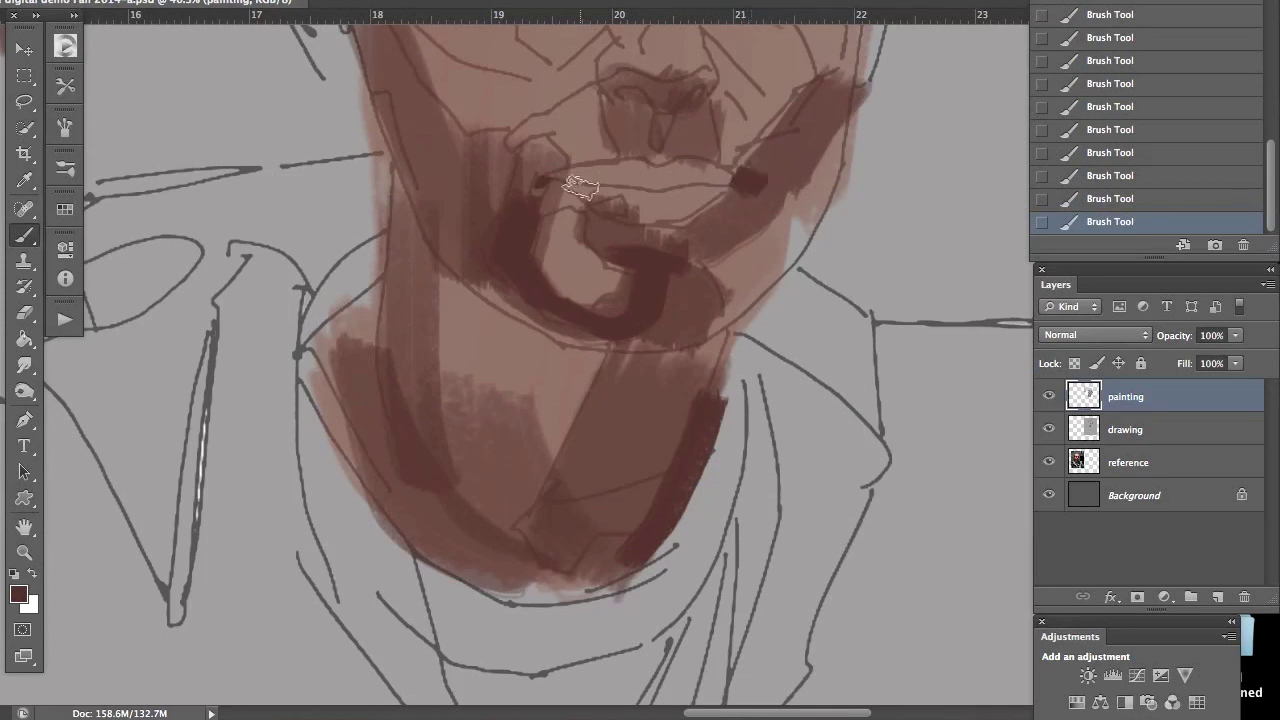
left_click_drag(535, 178, 531, 177)
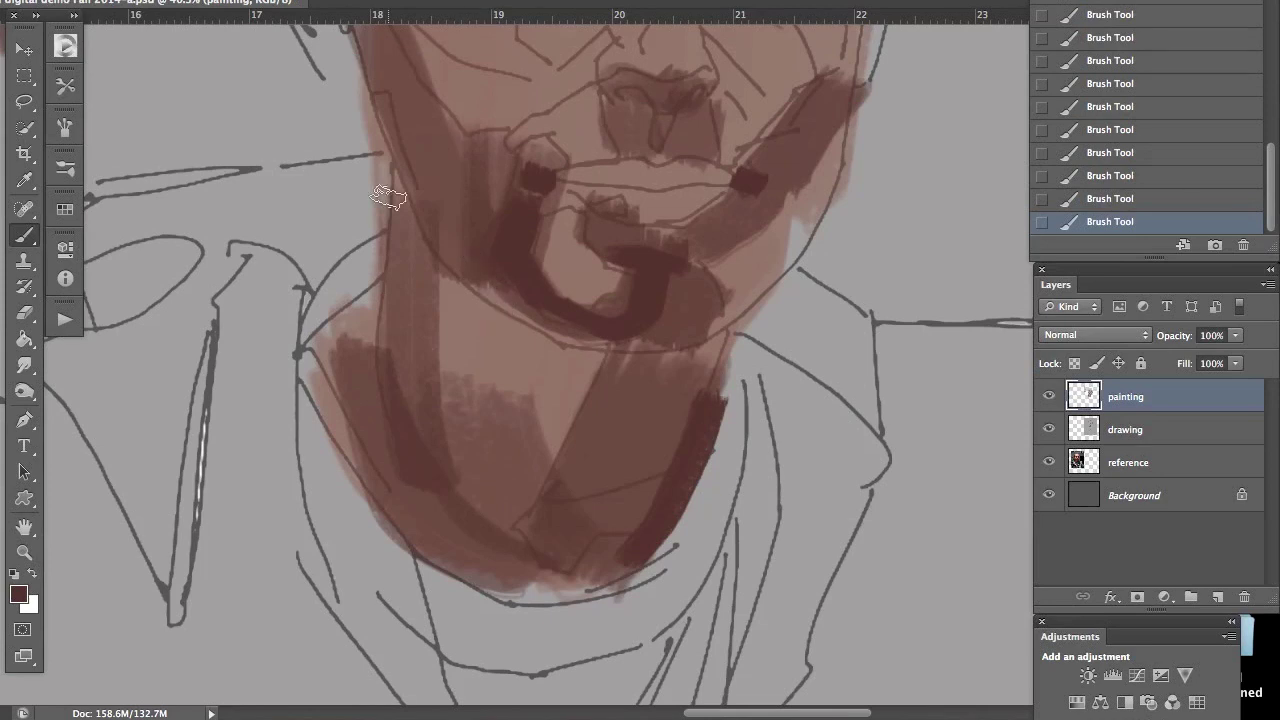
left_click(268, 175, "ctrl+alt")
left_click_drag(268, 175, 258, 174)
left_click_drag(623, 95, 620, 92)
left_click_drag(700, 91, 658, 143)
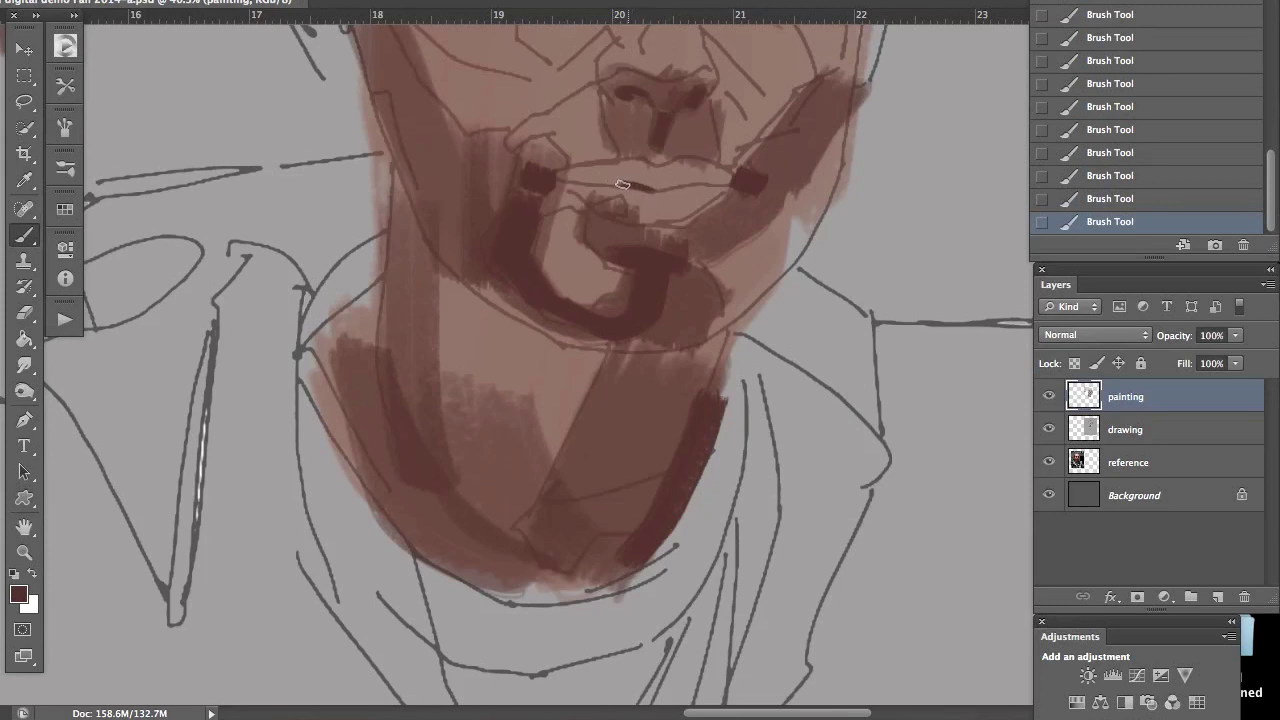
Step: Paint the dark line between the lips from corner to corner, undoing and repainting its second half
left_click_drag(622, 184, 556, 176)
left_click_drag(665, 188, 736, 180)
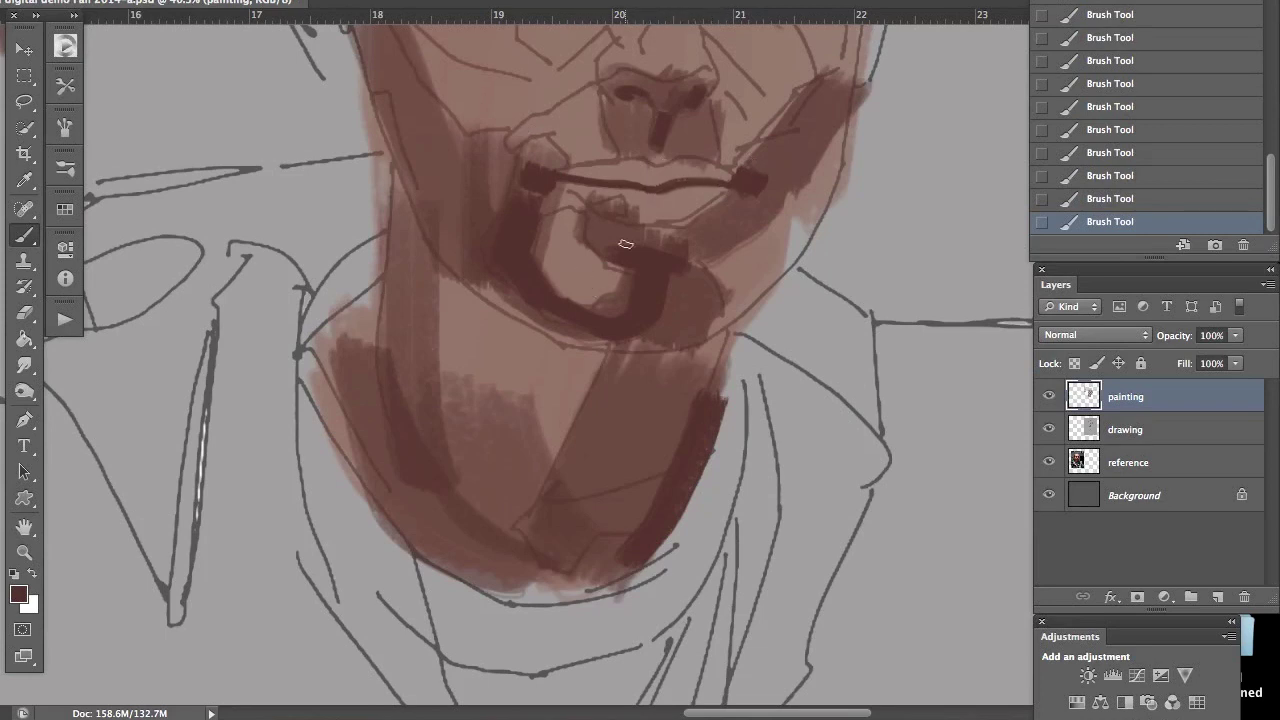
left_click(1100, 198)
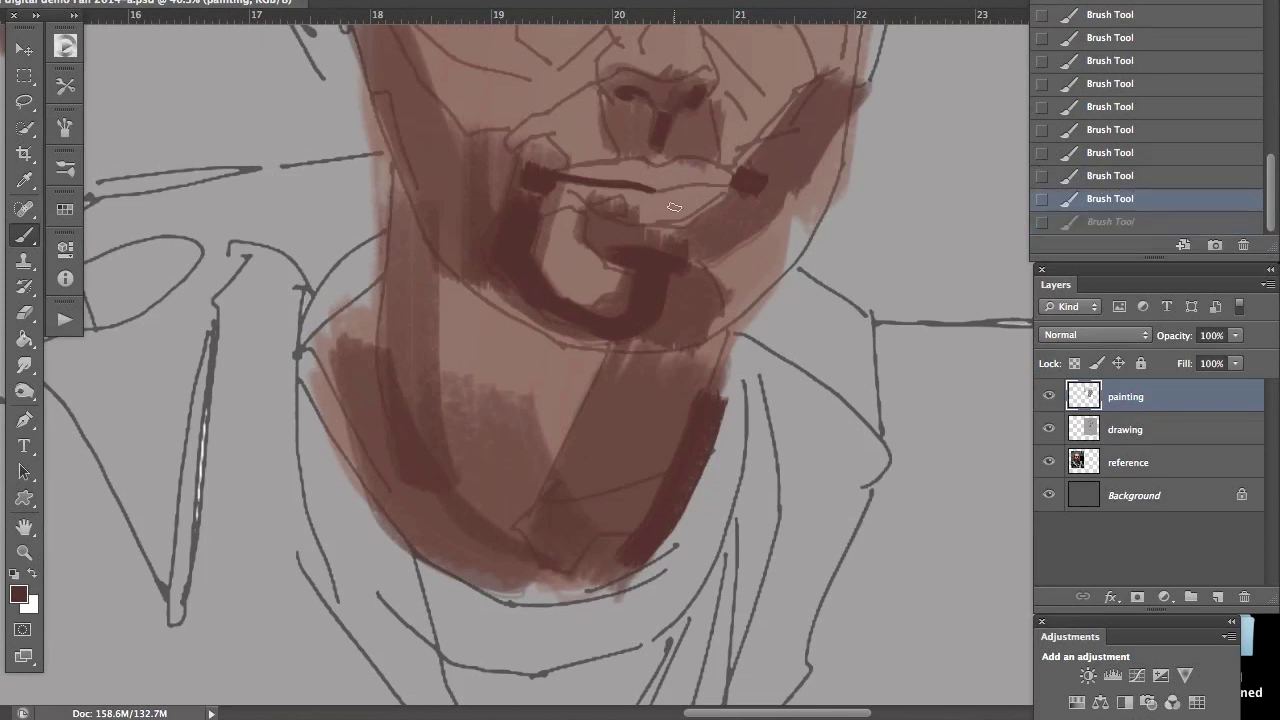
mouse_move(732, 185)
left_mouse_down()
mouse_move(658, 195)
mouse_move(639, 181)
mouse_move(684, 185)
left_mouse_up()
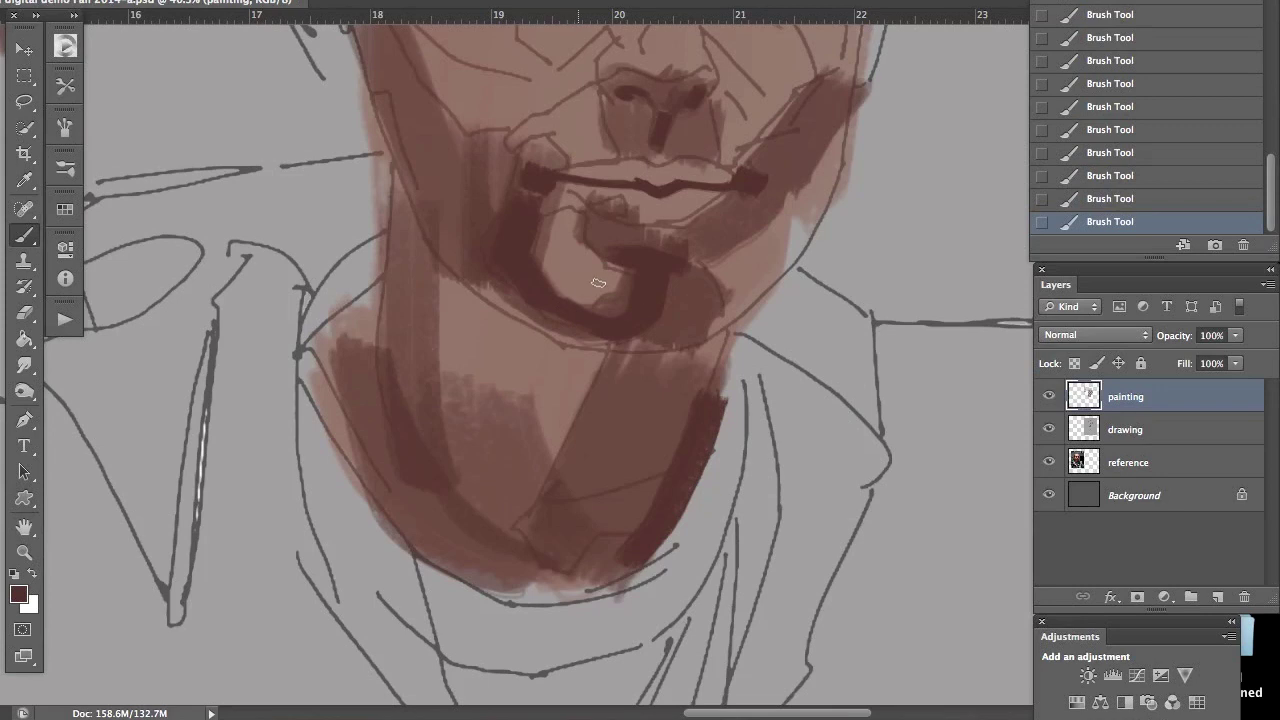
Step: Paint the upper eyelid creases and inner corners of both eyes, plus the dark shadow beside the bridge of the nose
left_click_drag(826, 283, 826, 634)
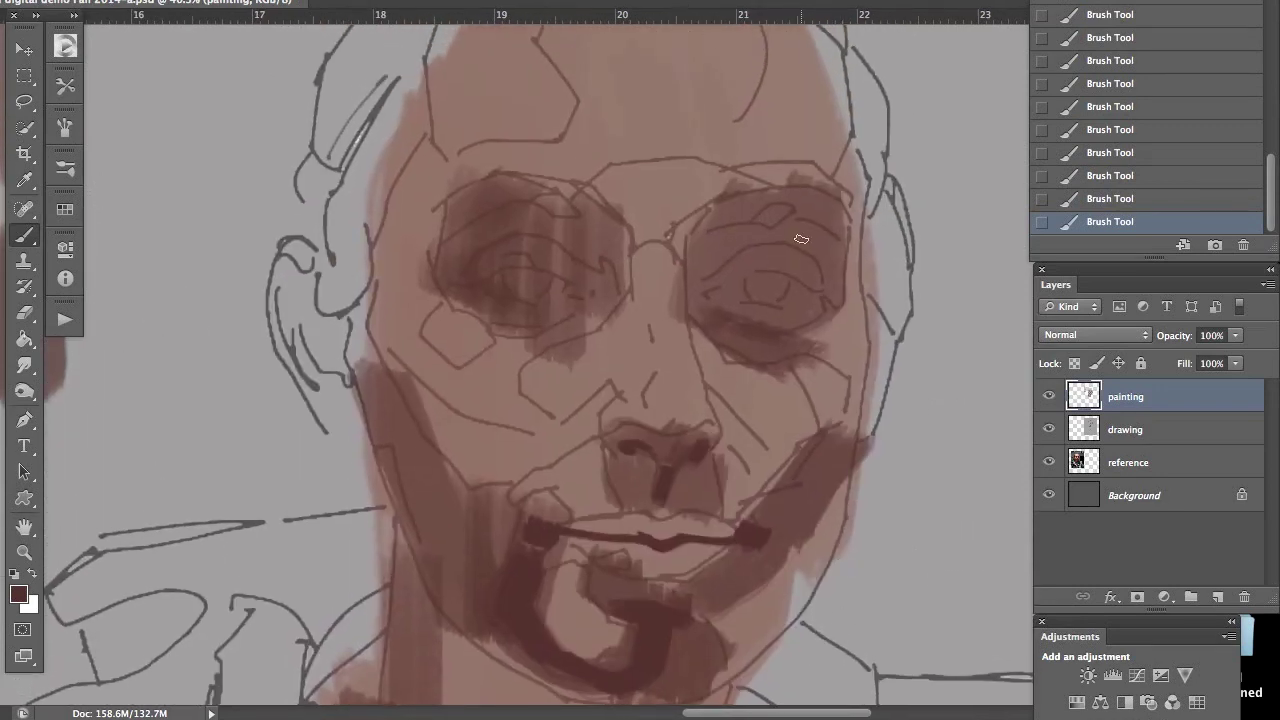
mouse_move(789, 239)
left_mouse_down()
mouse_move(827, 273)
mouse_move(826, 260)
mouse_move(748, 243)
mouse_move(776, 239)
mouse_move(727, 263)
left_mouse_up()
left_click_drag(827, 256, 826, 234)
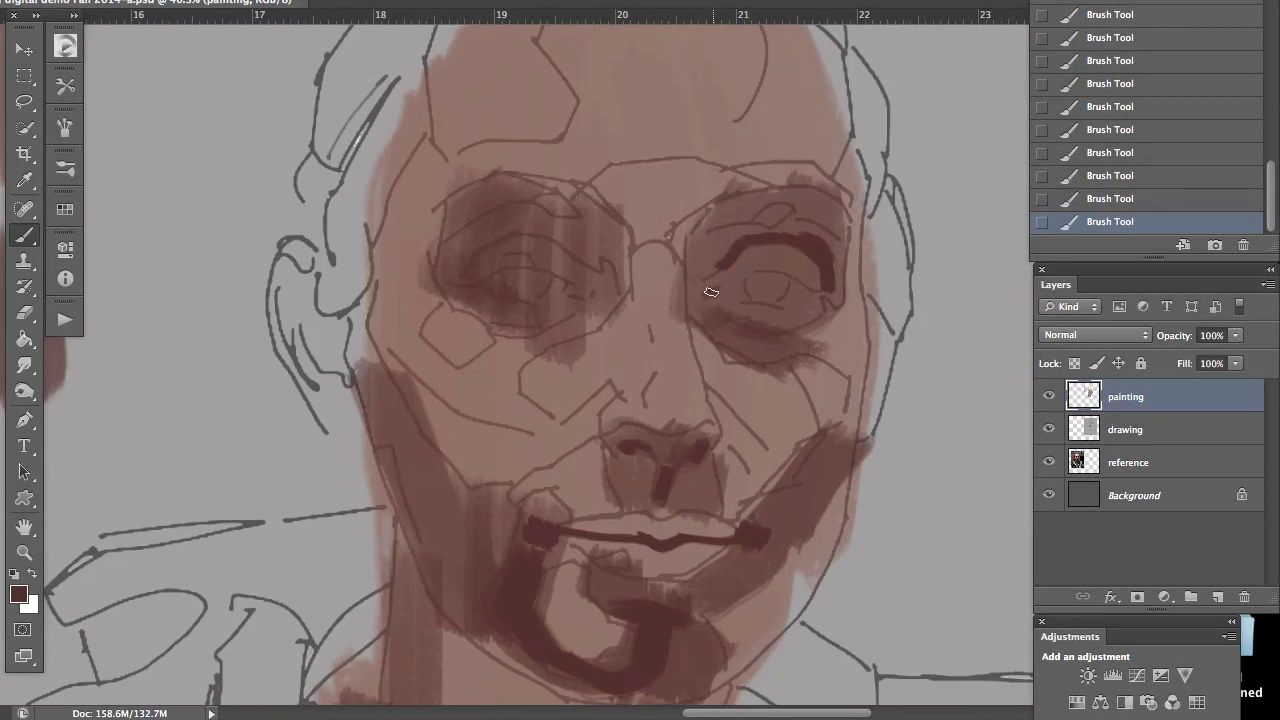
left_click_drag(711, 292, 716, 300)
left_click_drag(505, 231, 466, 268)
left_click_drag(528, 231, 553, 237)
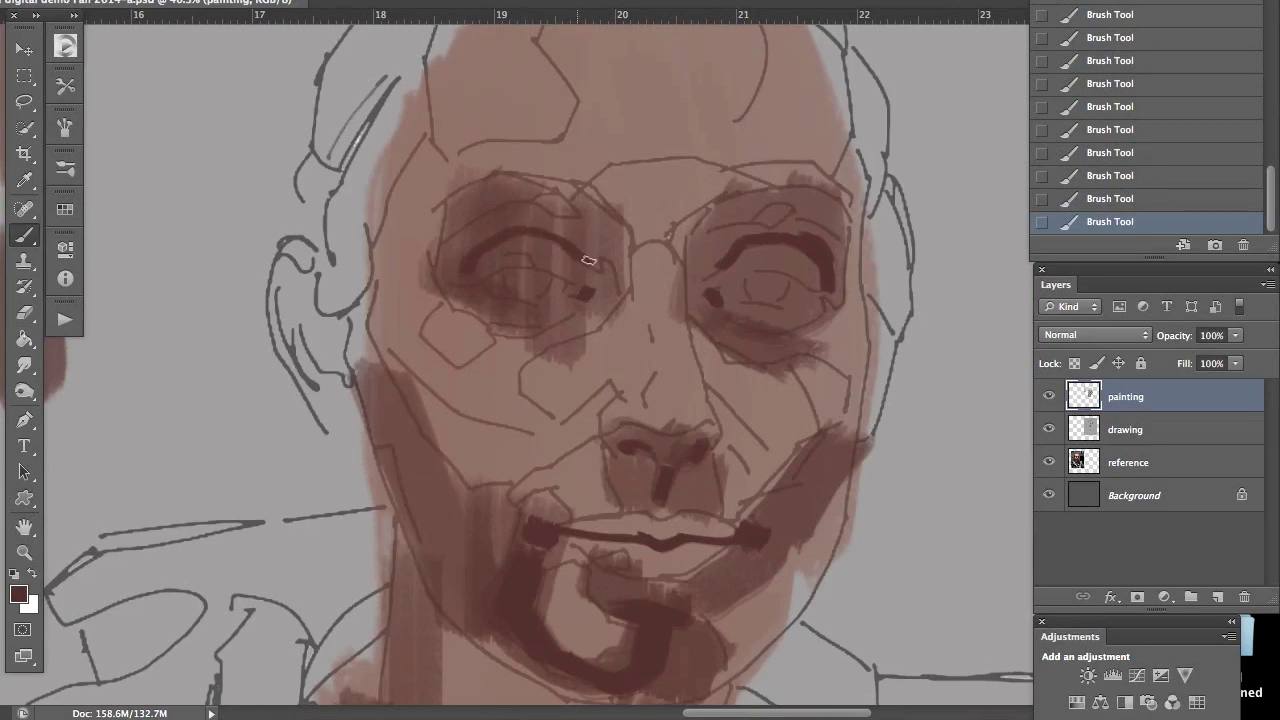
mouse_move(622, 287)
left_mouse_down()
mouse_move(622, 234)
mouse_move(609, 257)
mouse_move(594, 238)
mouse_move(594, 269)
left_mouse_up()
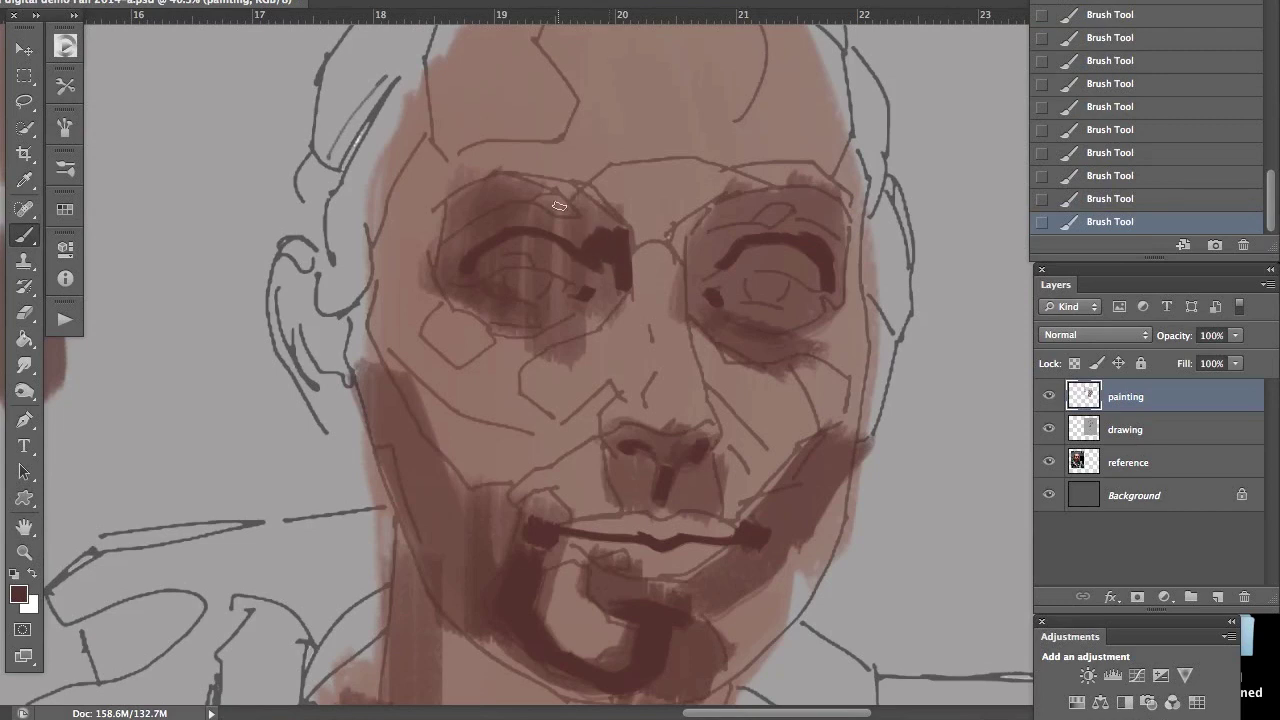
Step: Add dark accents to the inner eyebrows, the ear and the upper lash lines of both eyes
mouse_move(540, 192)
left_mouse_down()
mouse_move(568, 204)
mouse_move(536, 183)
left_mouse_up()
mouse_move(760, 213)
left_mouse_down()
mouse_move(779, 207)
mouse_move(768, 224)
left_mouse_up()
mouse_move(341, 371)
left_mouse_down()
mouse_move(350, 384)
mouse_move(337, 325)
mouse_move(341, 343)
left_mouse_up()
mouse_move(276, 266)
left_mouse_down()
mouse_move(303, 294)
mouse_move(287, 261)
mouse_move(305, 335)
left_mouse_up()
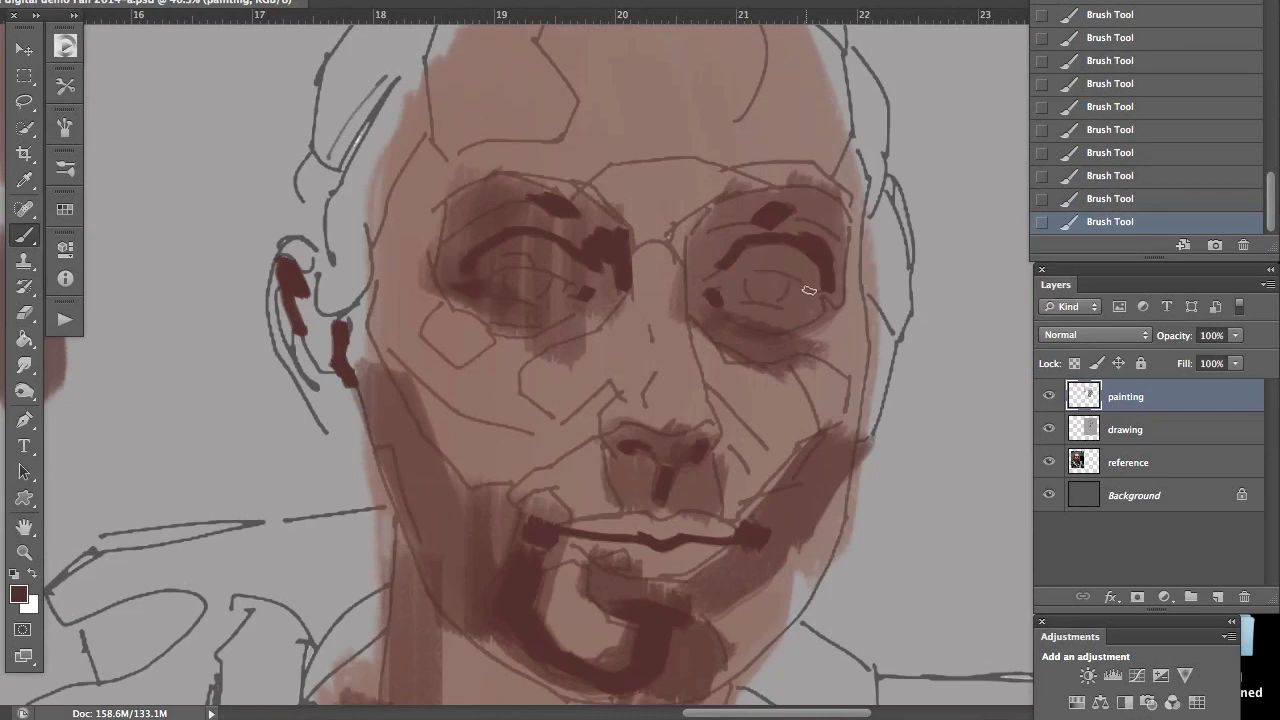
mouse_move(809, 290)
left_mouse_down()
mouse_move(831, 292)
mouse_move(756, 268)
left_mouse_up()
mouse_move(553, 273)
left_mouse_down()
mouse_move(503, 270)
mouse_move(482, 285)
left_mouse_up()
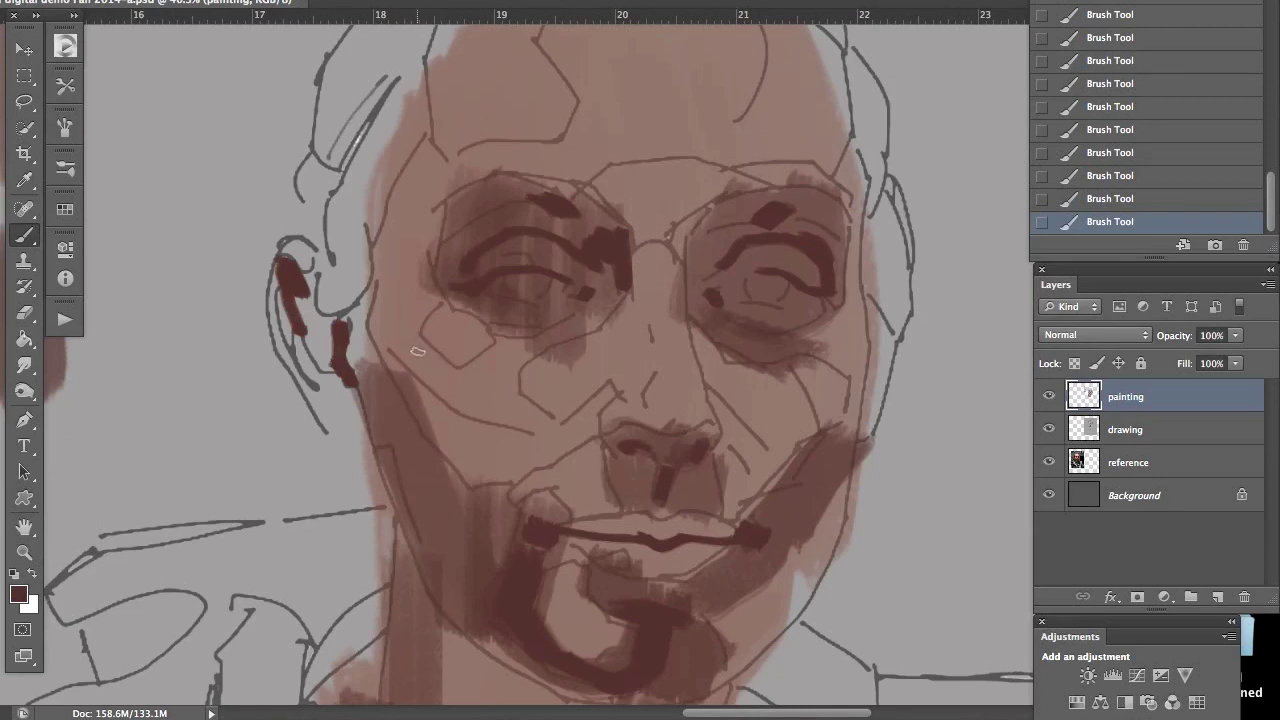
Step: Compare the whole painted portrait with the reference photo beside it
key("ctrl+minus")
key("ctrl+minus")
key("ctrl+minus")
key("ctrl+minus")
key("ctrl+minus")
key("ctrl+plus")
key("ctrl+plus")
key("ctrl+plus")
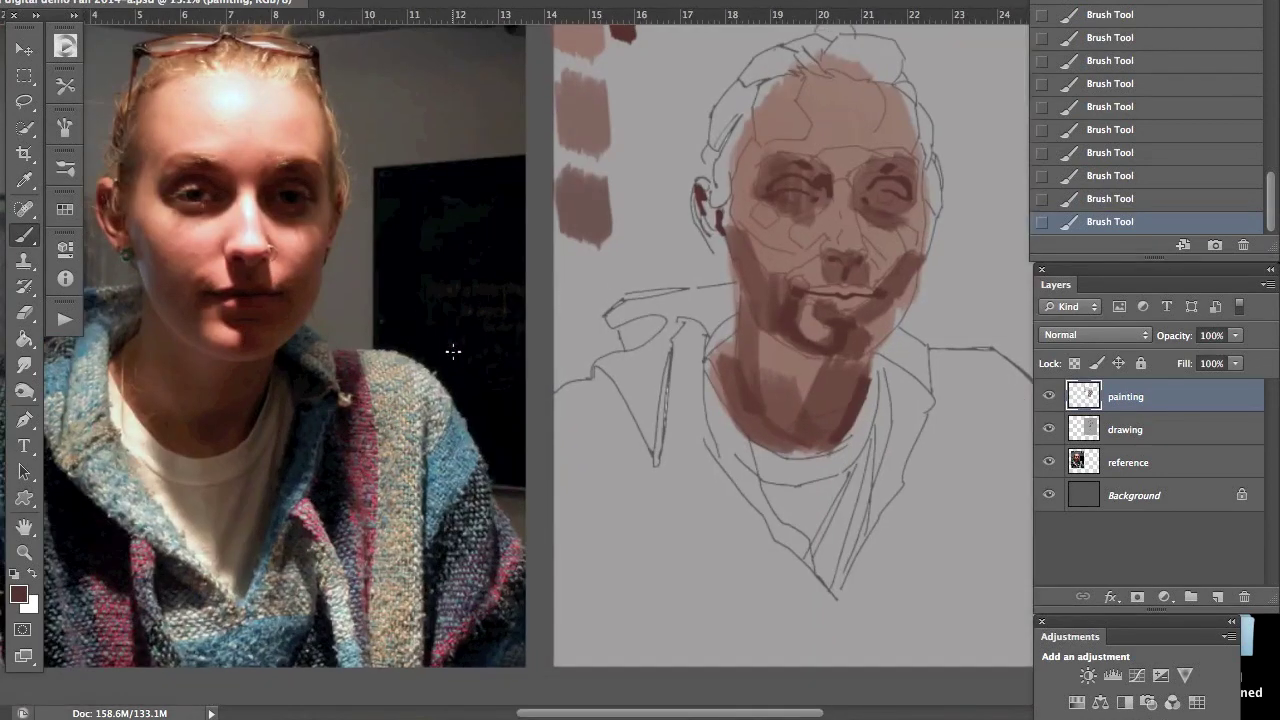
scroll(453, 351, "down", 5)
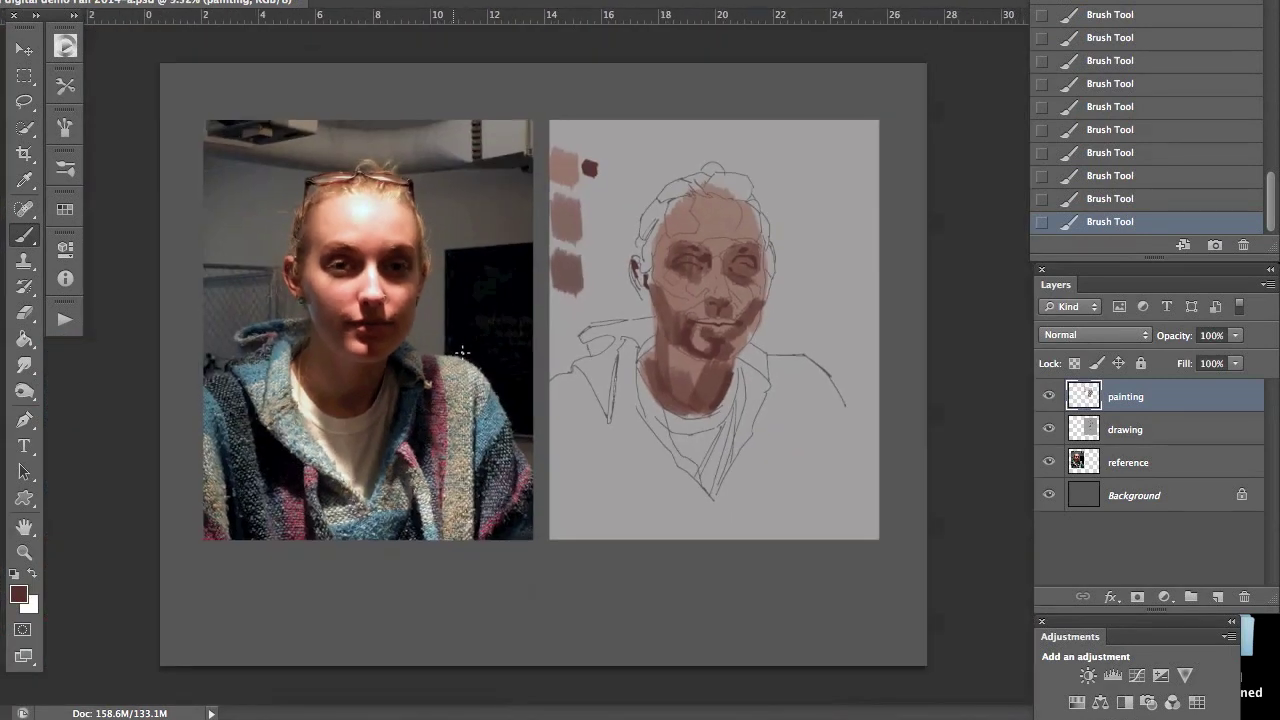
scroll(461, 351, "up", 1)
key("r")
left_click(458, 352)
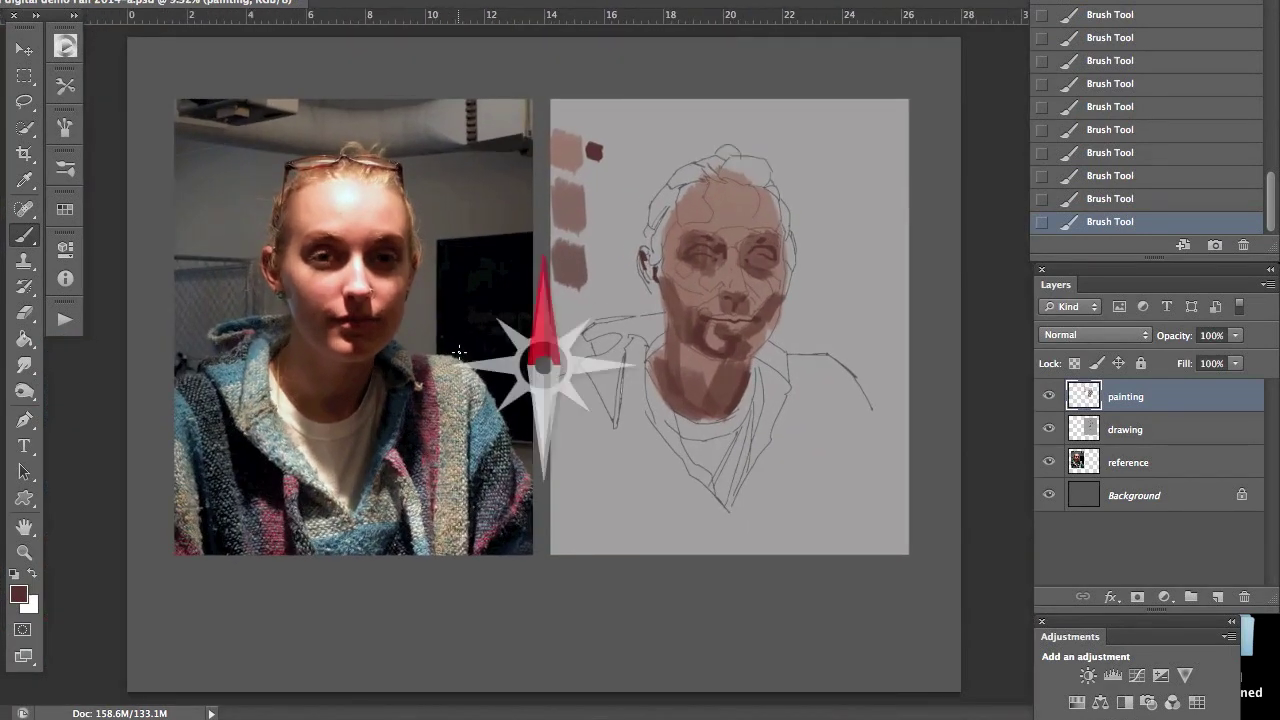
scroll(459, 352, "up", 3)
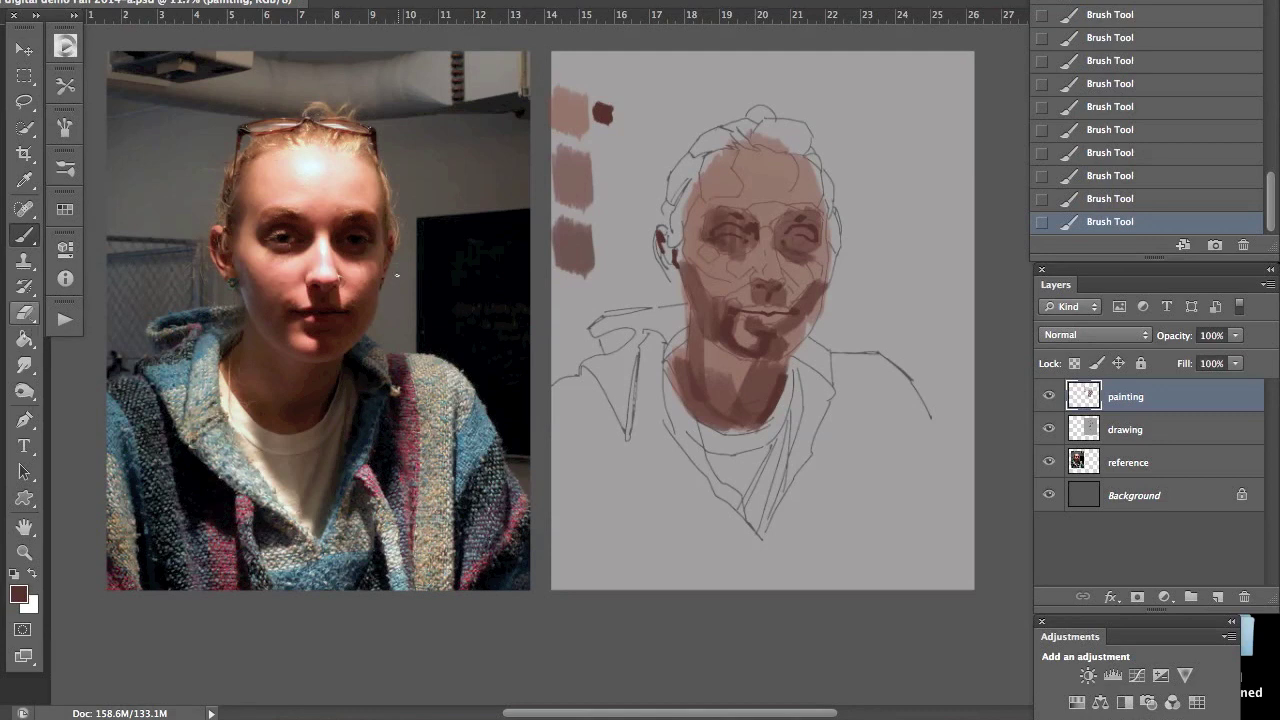
Step: Choose the rose swatch and paint full-strength and paler test patches above the existing skin colour samples
left_click(65, 209)
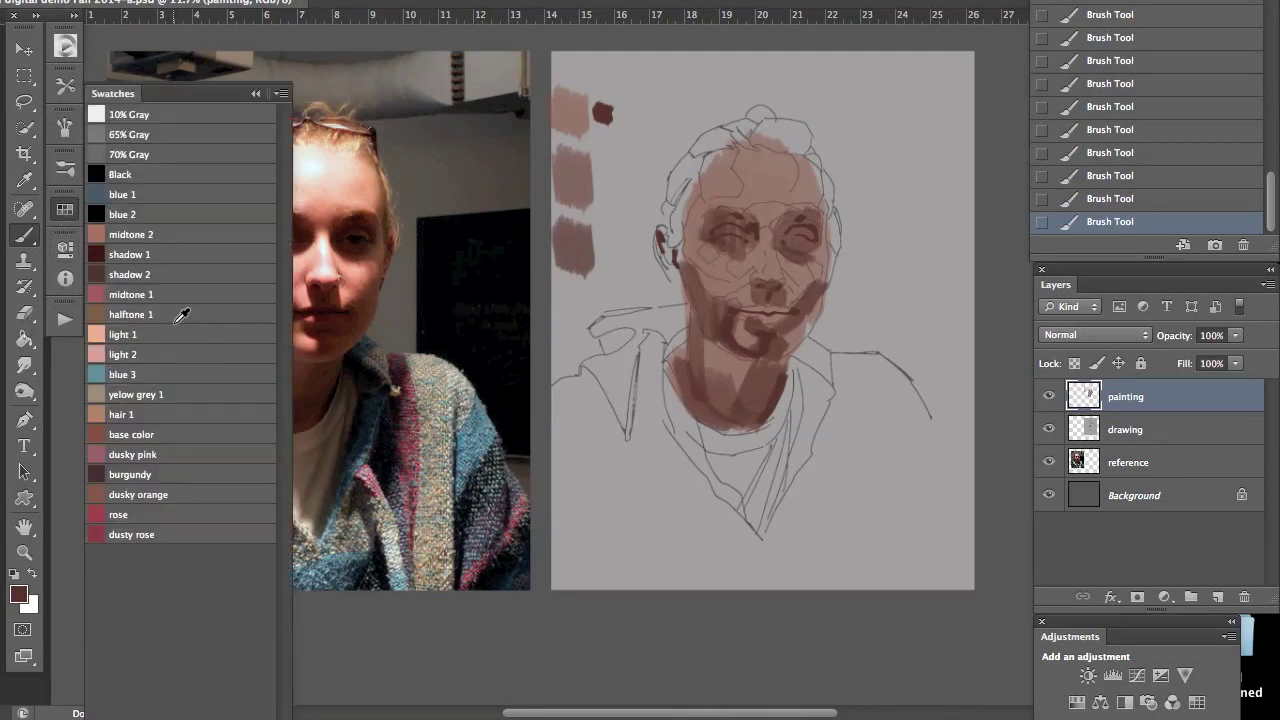
left_click(97, 512)
left_click_drag(583, 61, 581, 80)
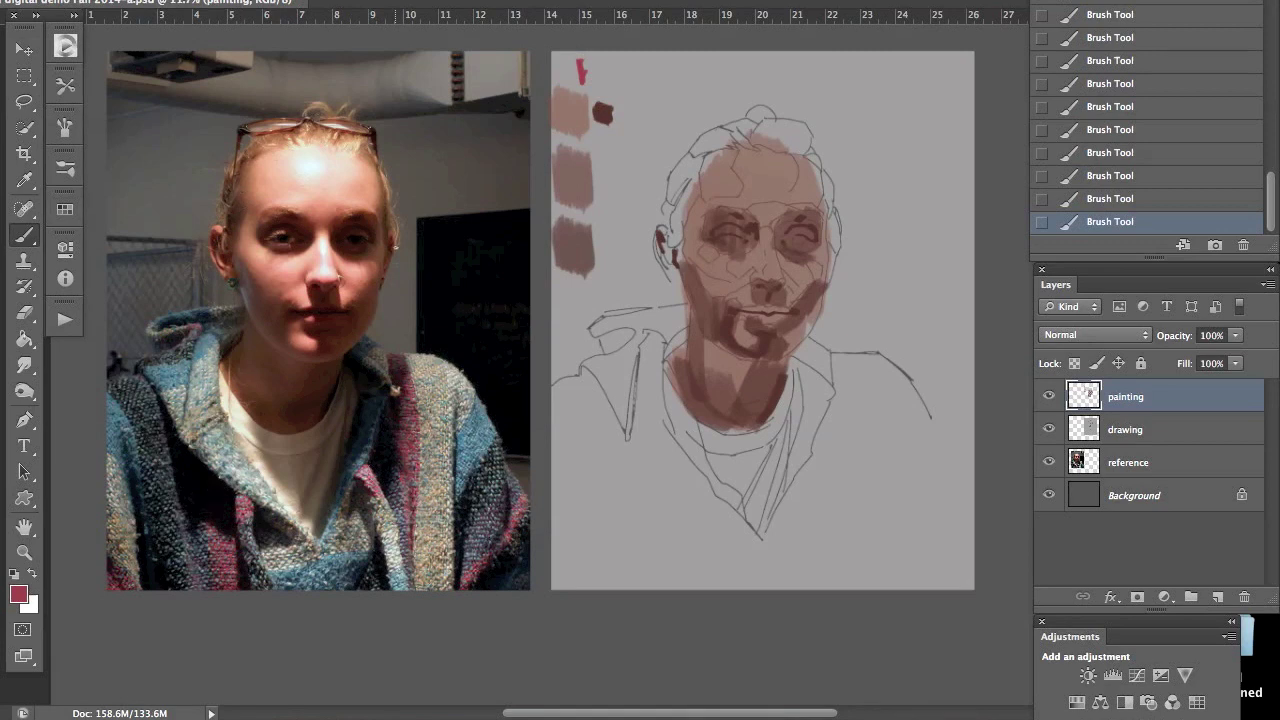
mouse_move(564, 313)
left_mouse_down()
mouse_move(589, 320)
mouse_move(576, 318)
left_mouse_up()
left_click_drag(600, 56, 606, 82)
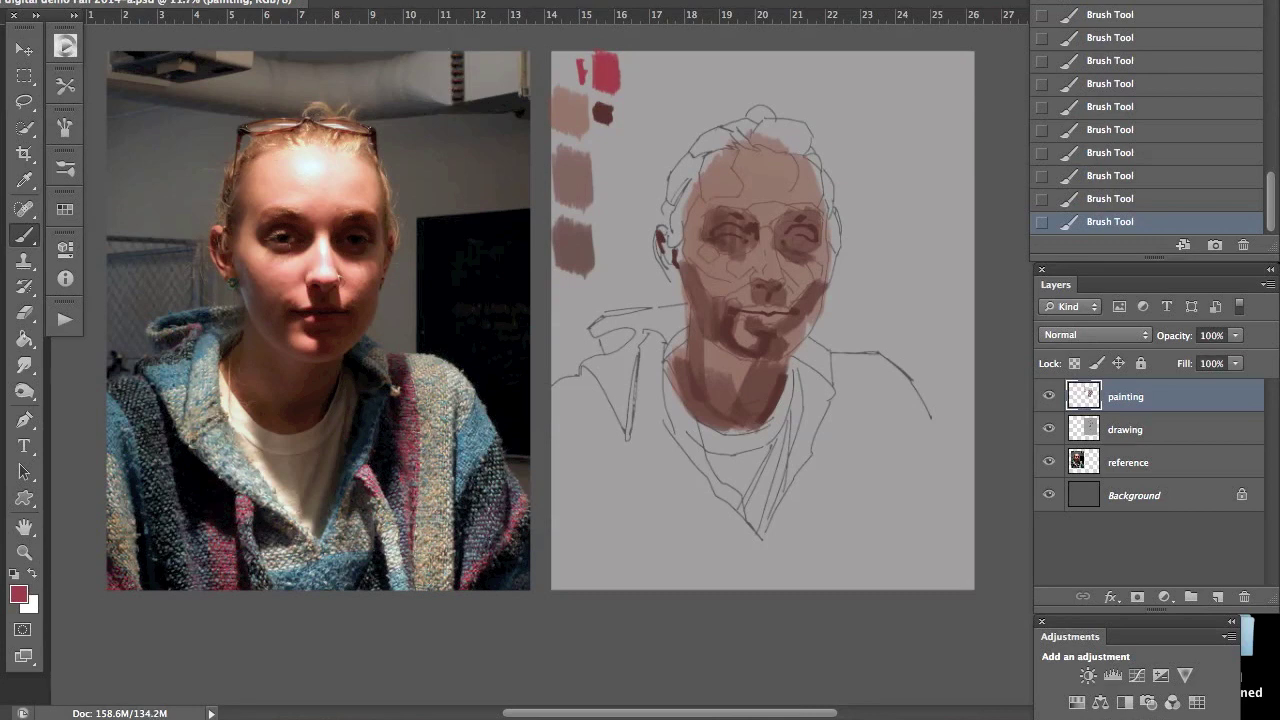
left_click_drag(608, 64, 636, 68)
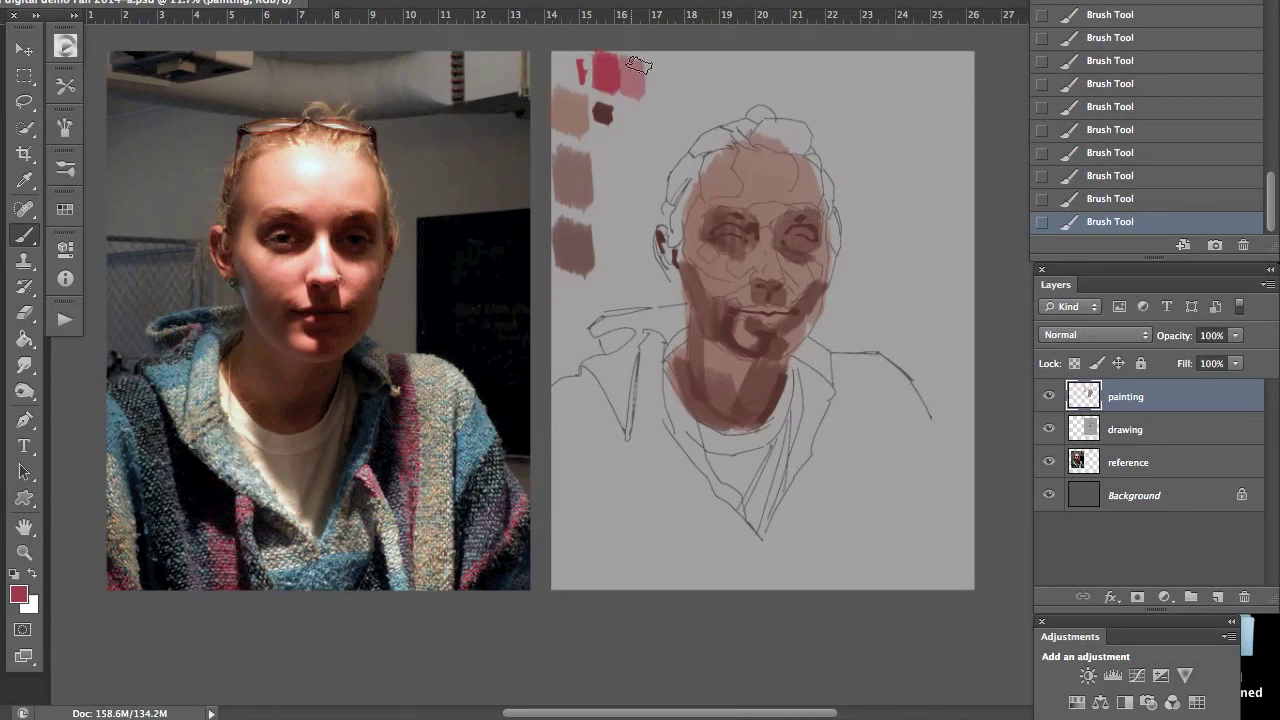
Step: Lighten the foreground colour to #ae4747 and paint a test patch below the dark brown sample
left_click(20, 596)
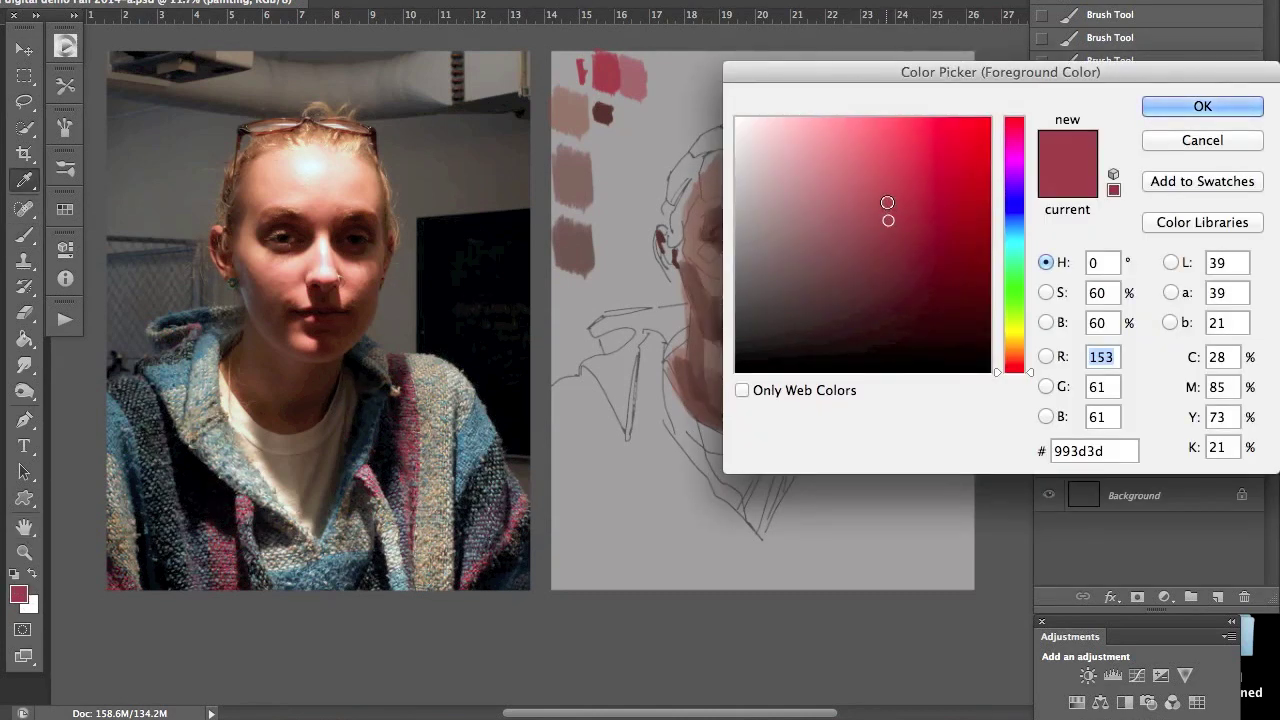
left_click_drag(887, 204, 886, 195)
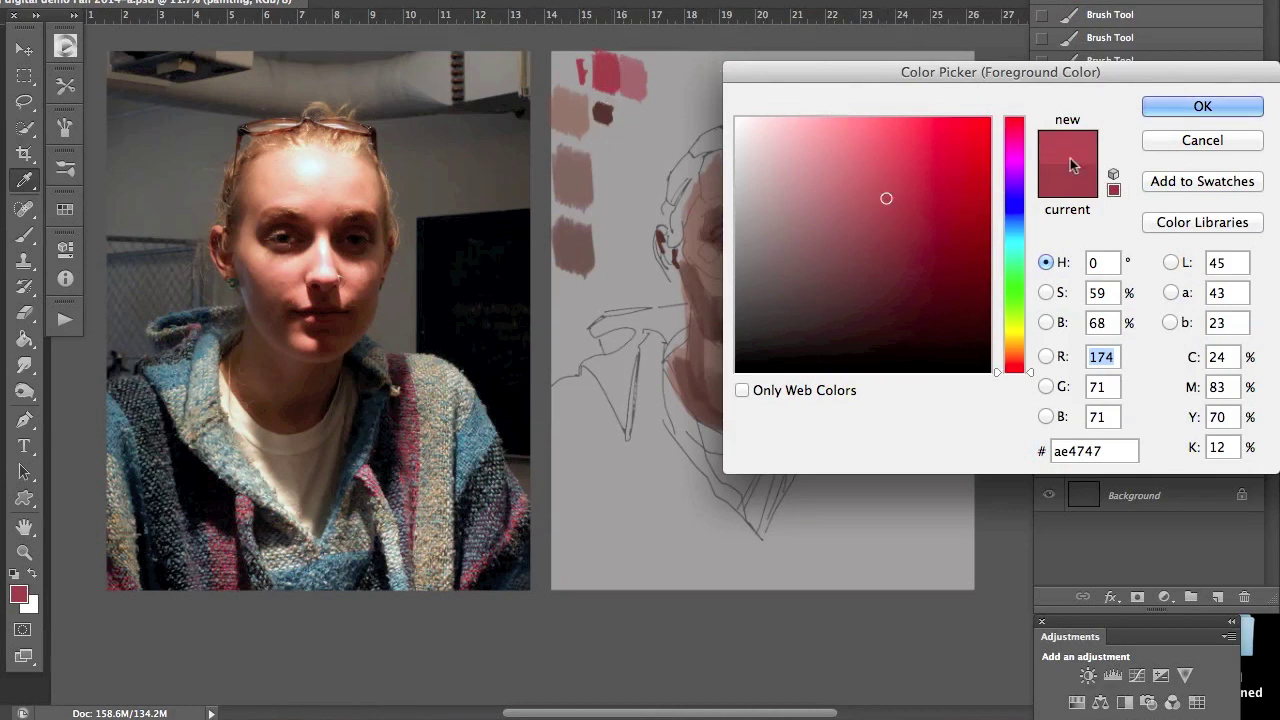
left_click(1150, 110)
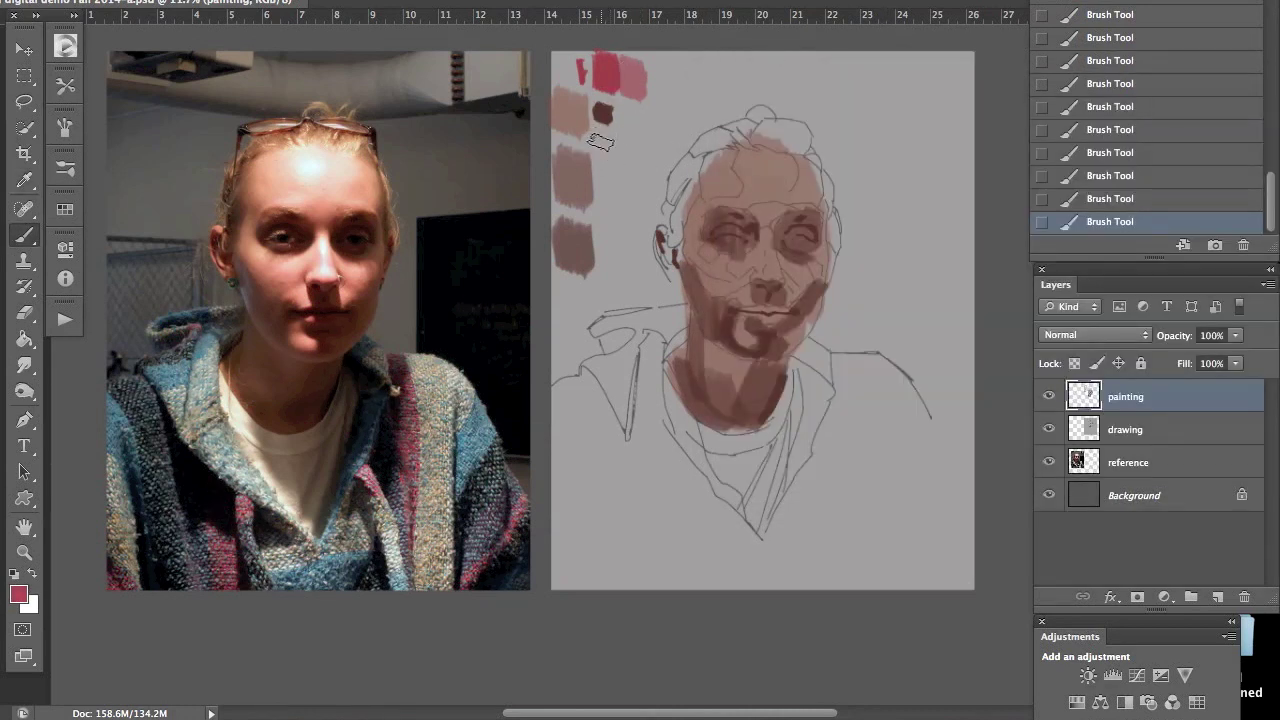
left_click_drag(600, 142, 600, 156)
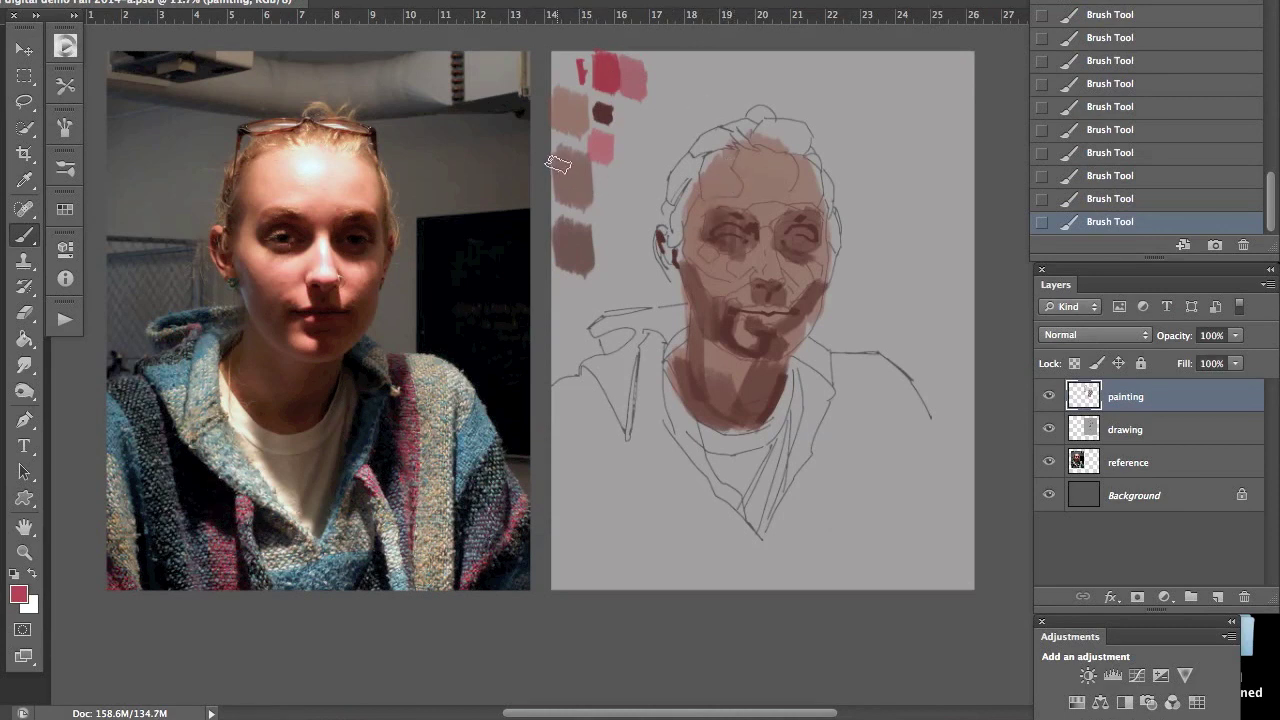
Step: Sample the paler rose test patch and brush it over the cheeks, chin, jaw, neck and the area between the brows
left_click(641, 72, "alt")
left_click_drag(563, 303, 565, 300)
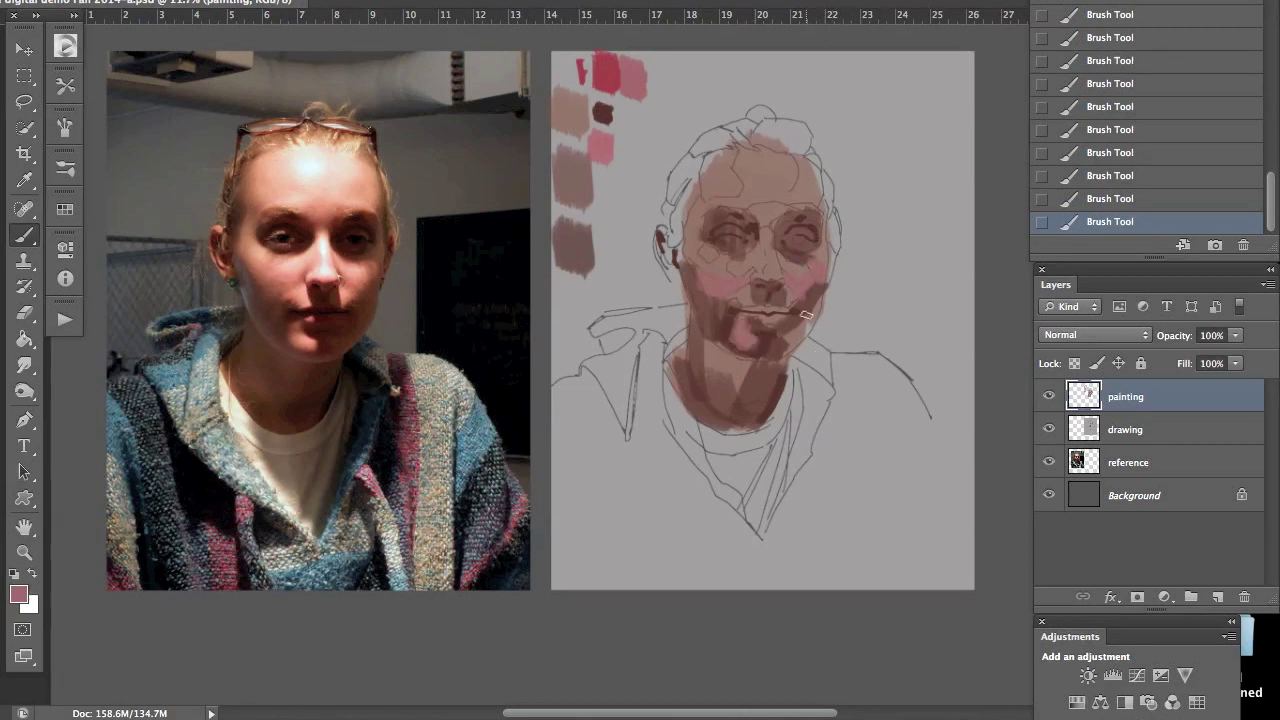
left_click_drag(818, 300, 790, 342)
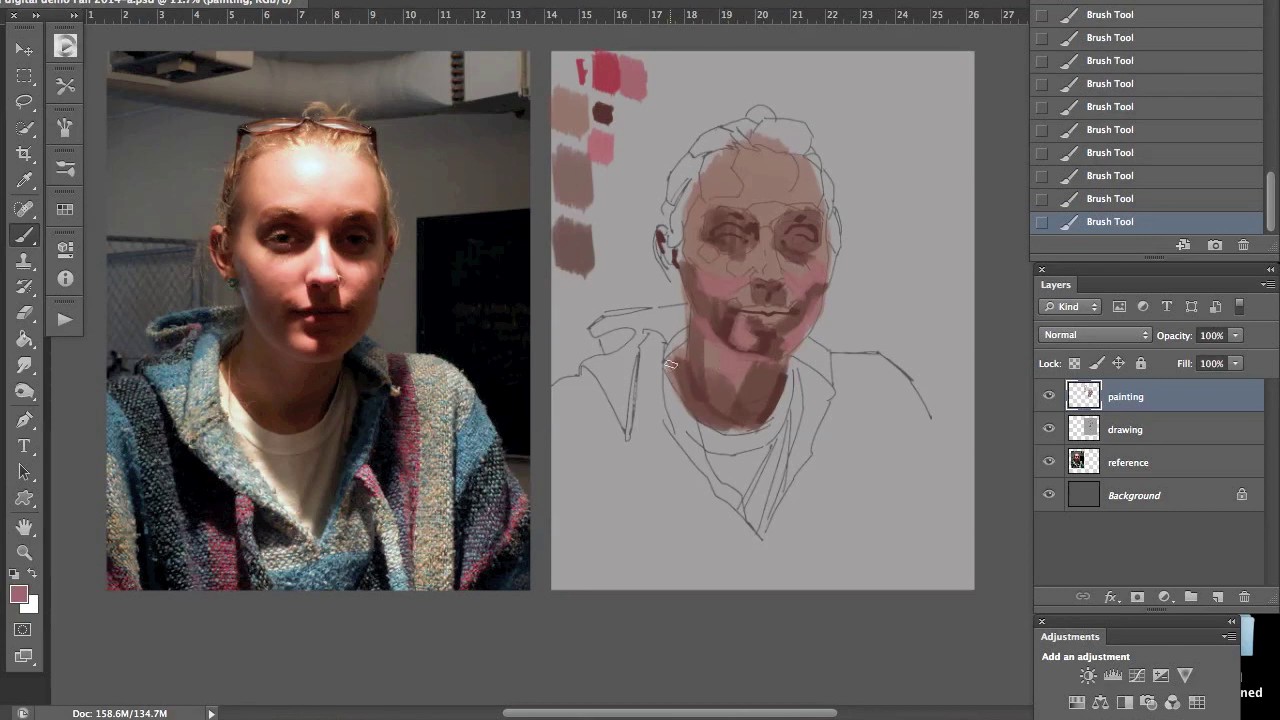
mouse_move(683, 363)
left_mouse_down()
mouse_move(702, 408)
mouse_move(686, 352)
left_mouse_up()
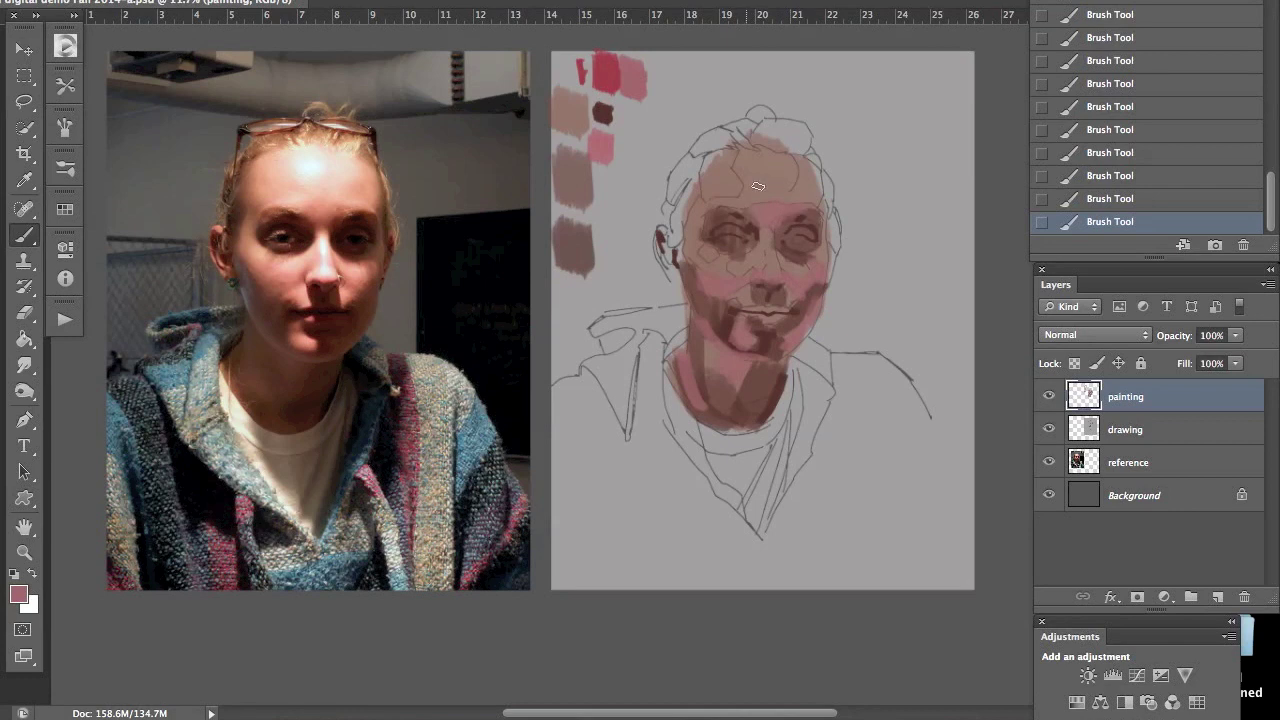
Step: Hide the drawing layer to view the painted colours without the sketch
left_click(1048, 429)
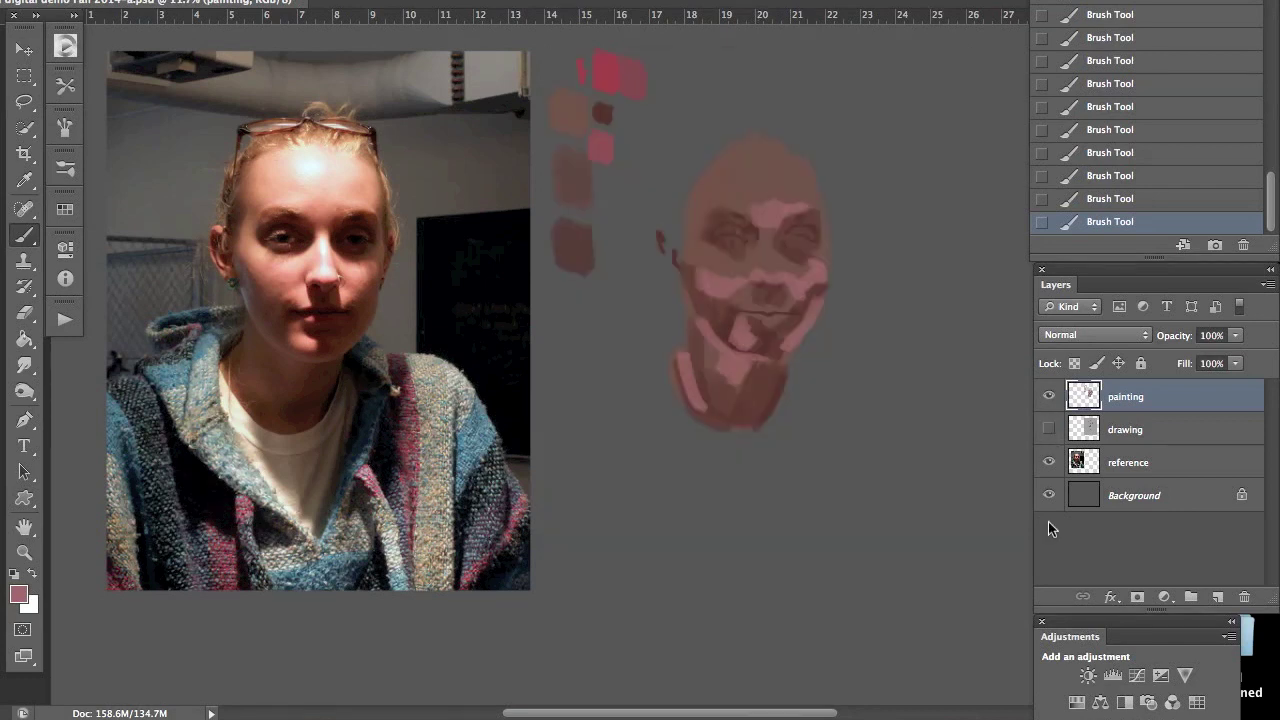
Step: Toggle the drawing and painting layers to compare the colours with the sketch, leaving both layers visible
left_click(1048, 429)
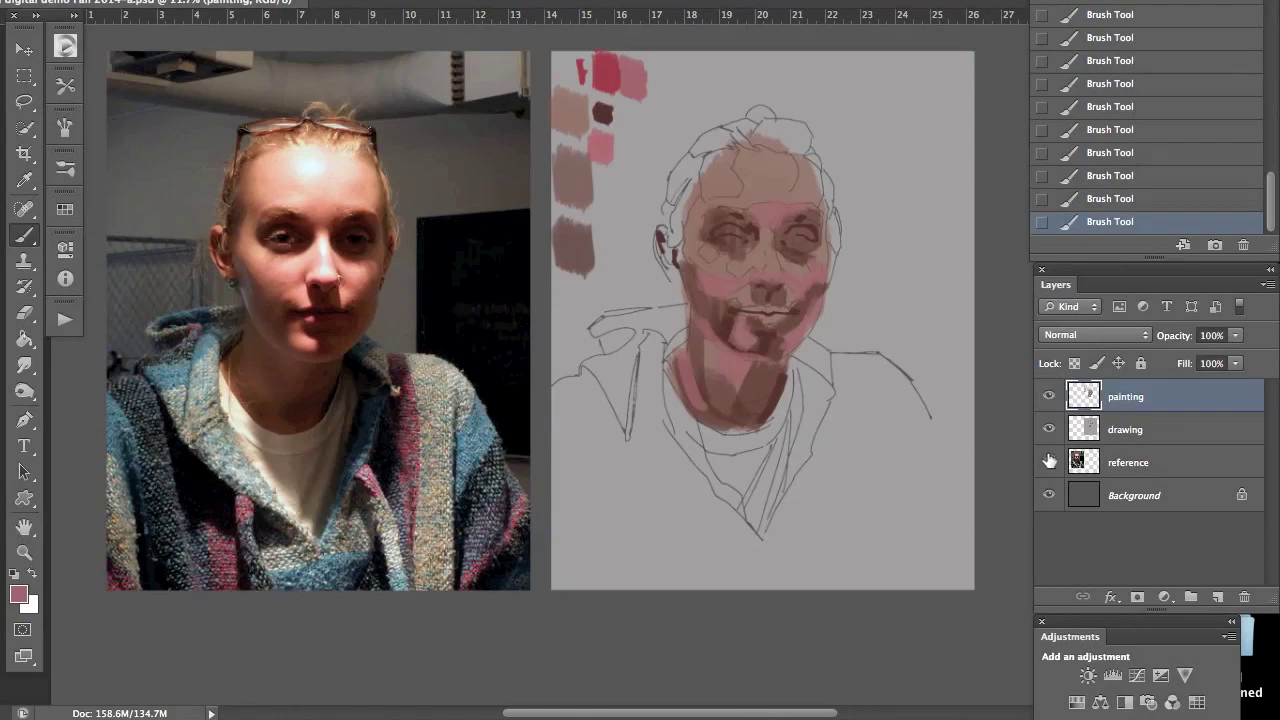
left_click(1048, 396)
left_click(1048, 396)
left_click(1048, 429)
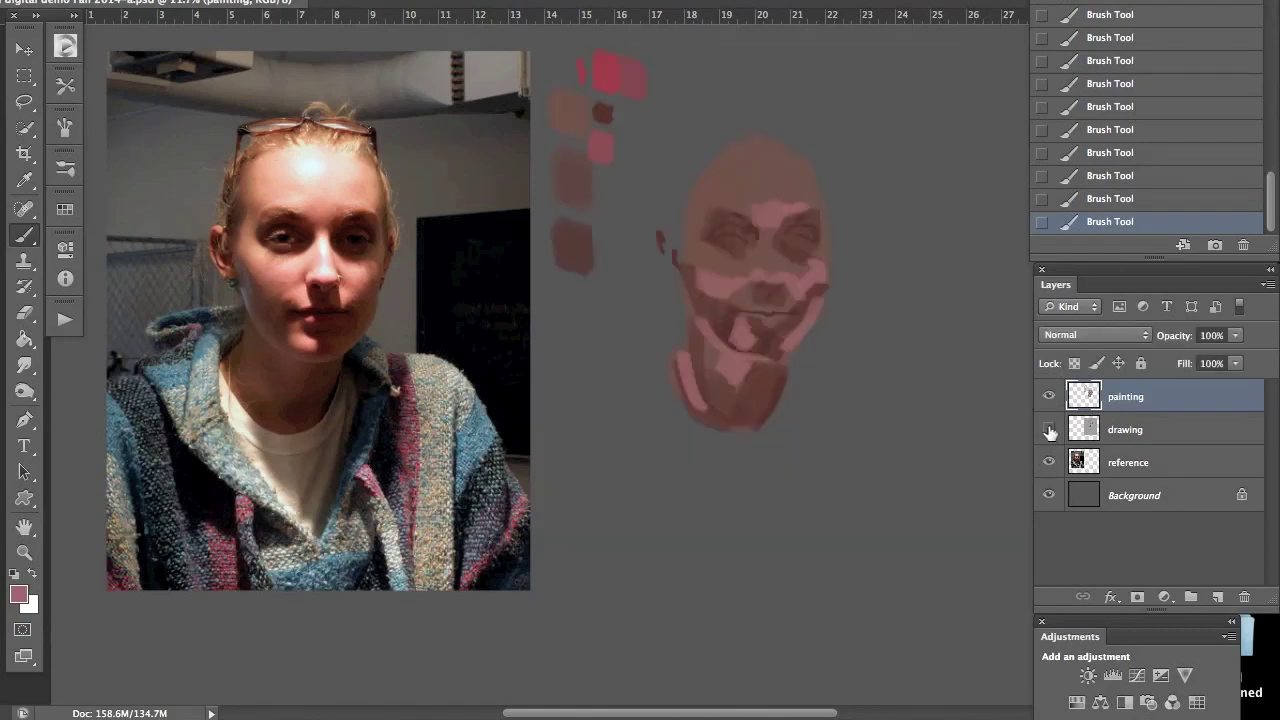
left_click(1048, 429)
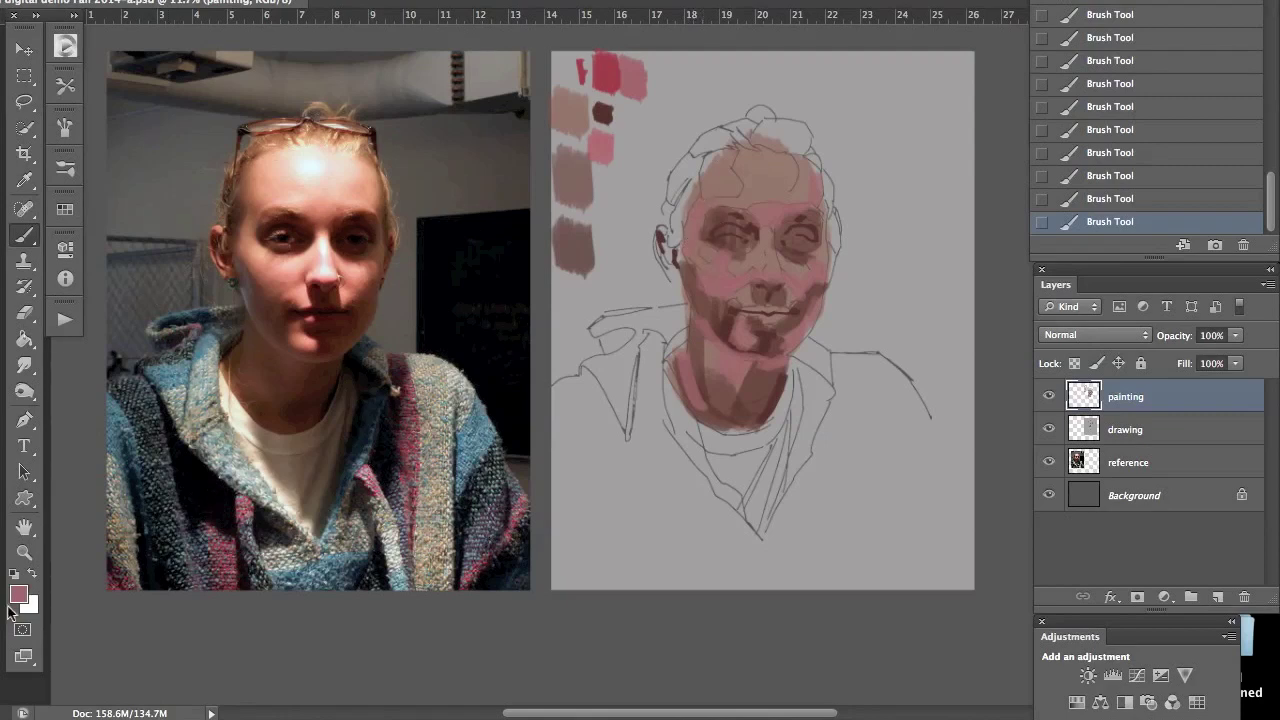
Step: Choose the midtone 2 swatch, paint a test patch below the pink sample and brush the colour over the cheeks
left_click(64, 208)
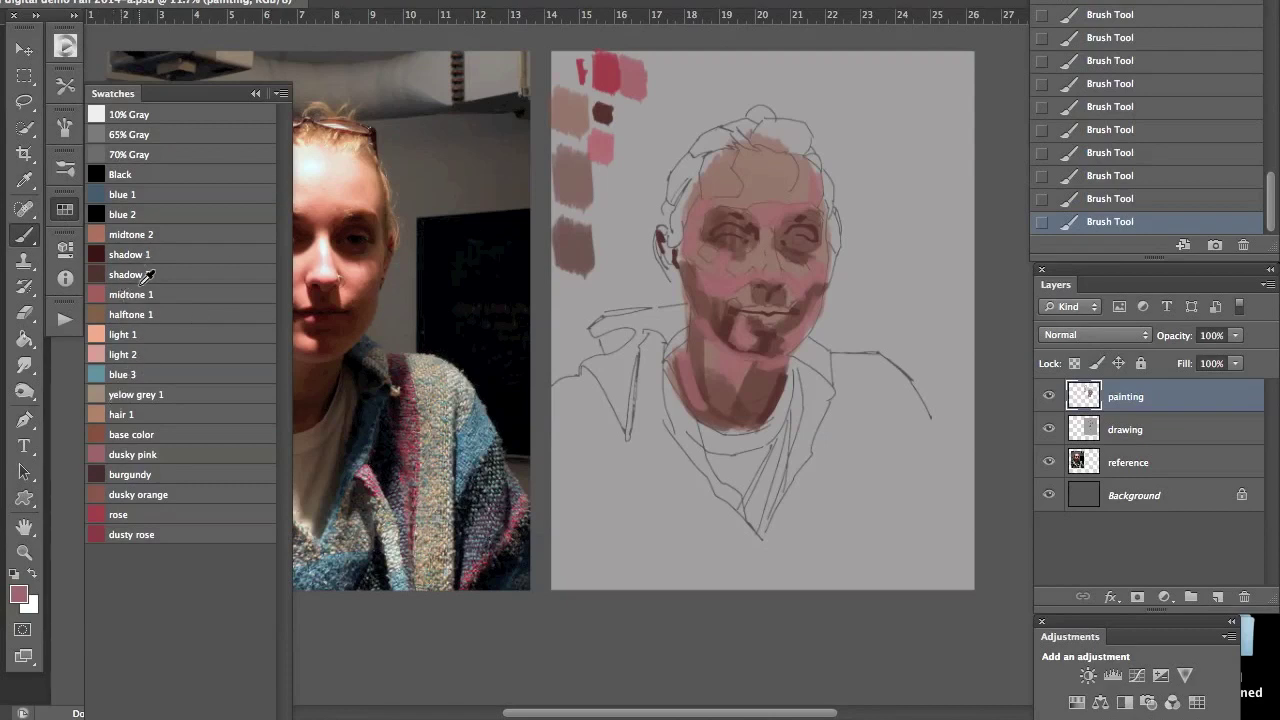
left_click(102, 232)
left_click_drag(606, 192, 606, 208)
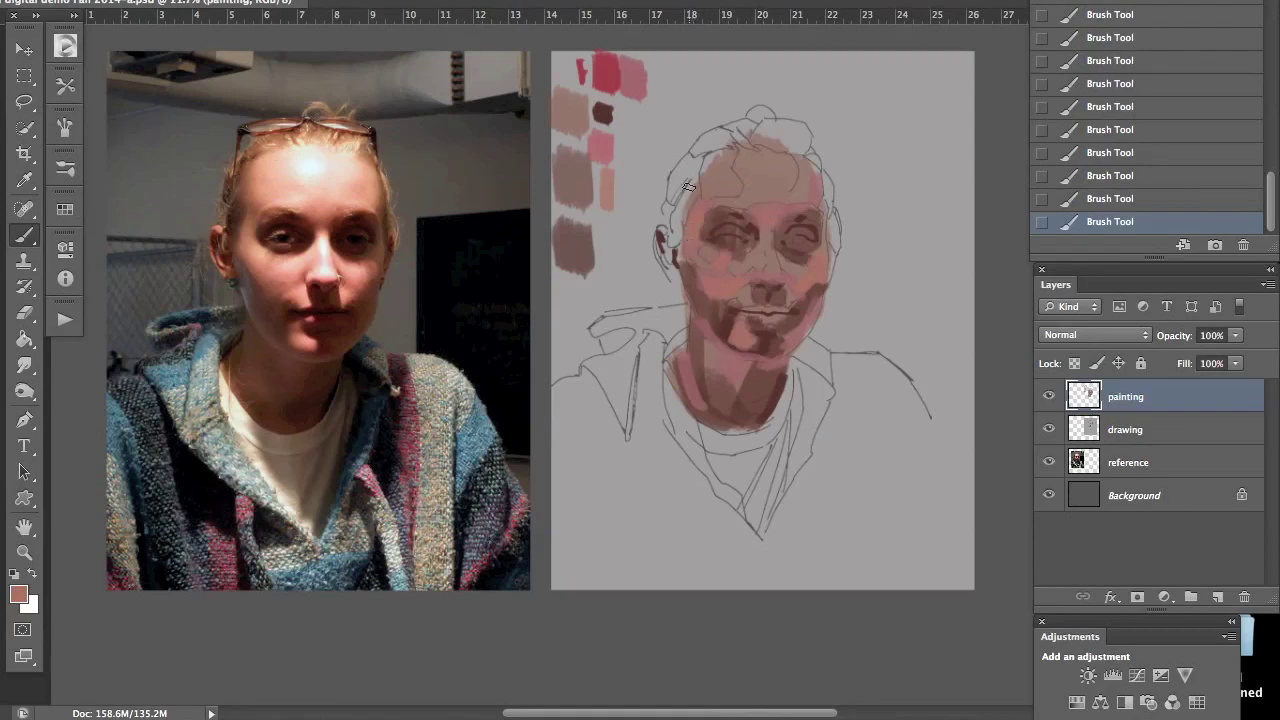
Step: Choose the light 2 swatch and paint a test patch beside the lowest brown sample
left_click(62, 207)
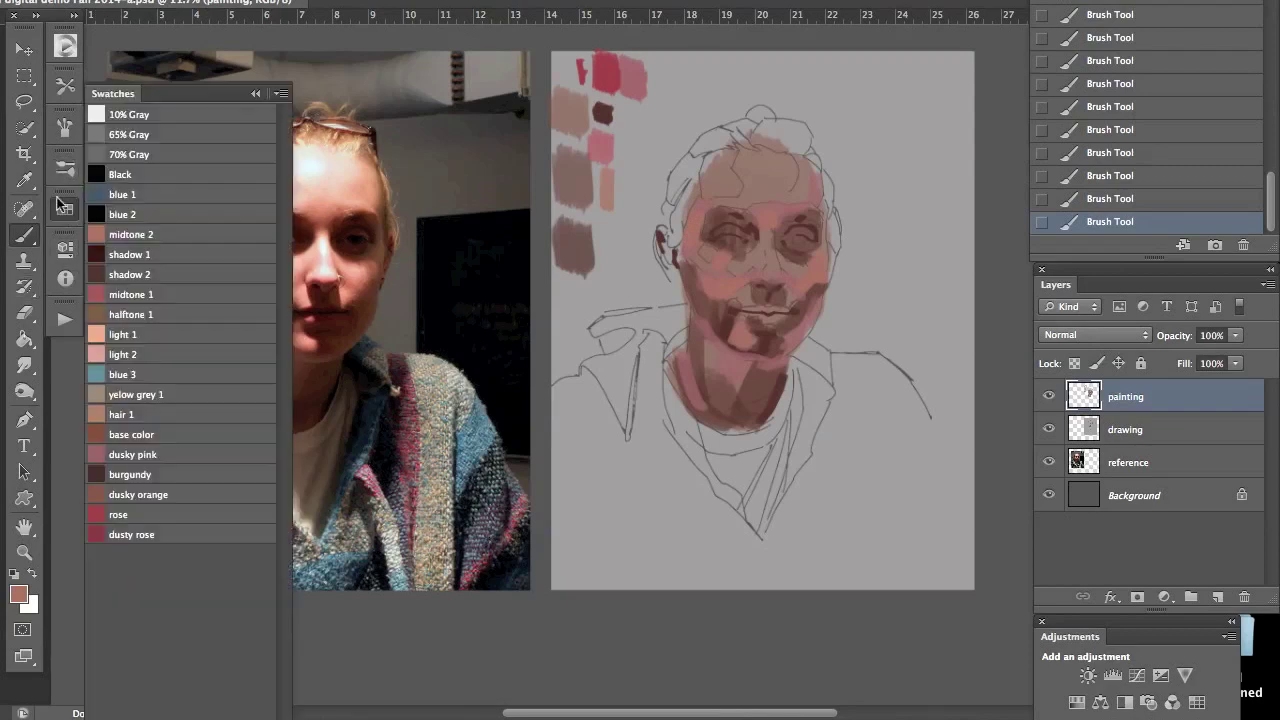
left_click(118, 337)
left_click(100, 352)
left_click(610, 242)
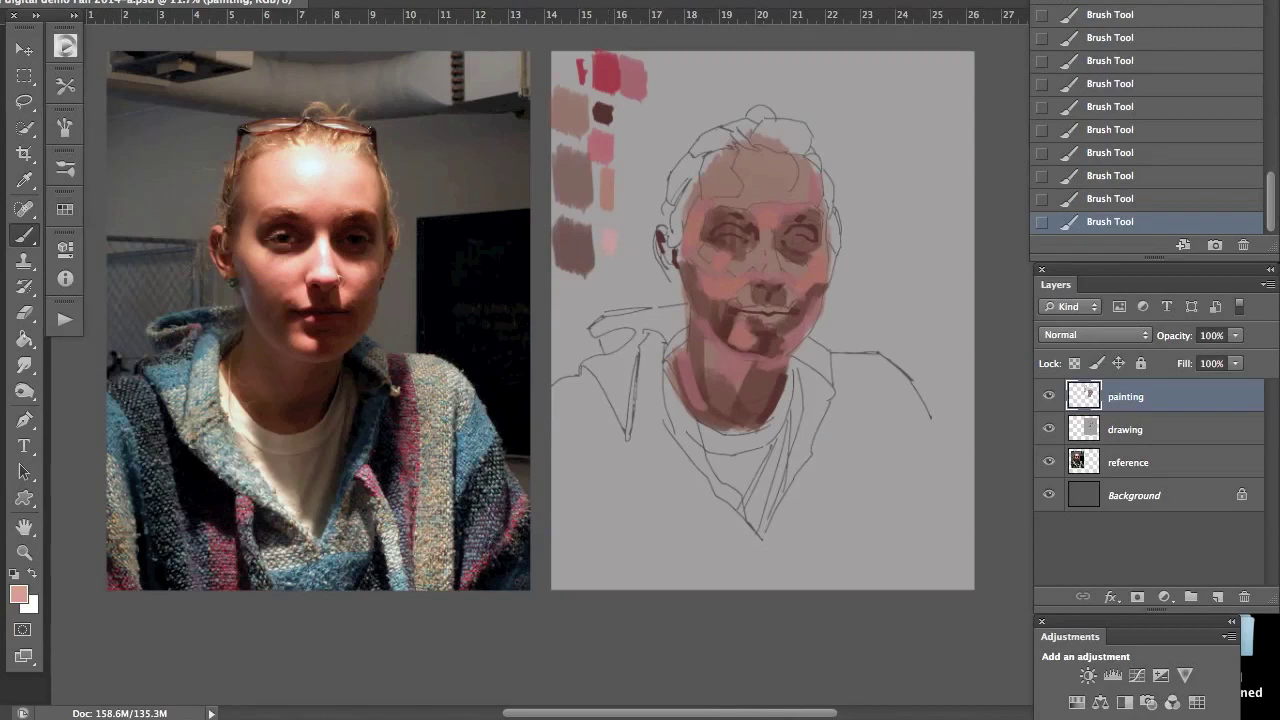
Step: Darken the light pink foreground colour slightly, paint it on the nose and adjoining cheek planes, and step back the last stroke
left_click(19, 595)
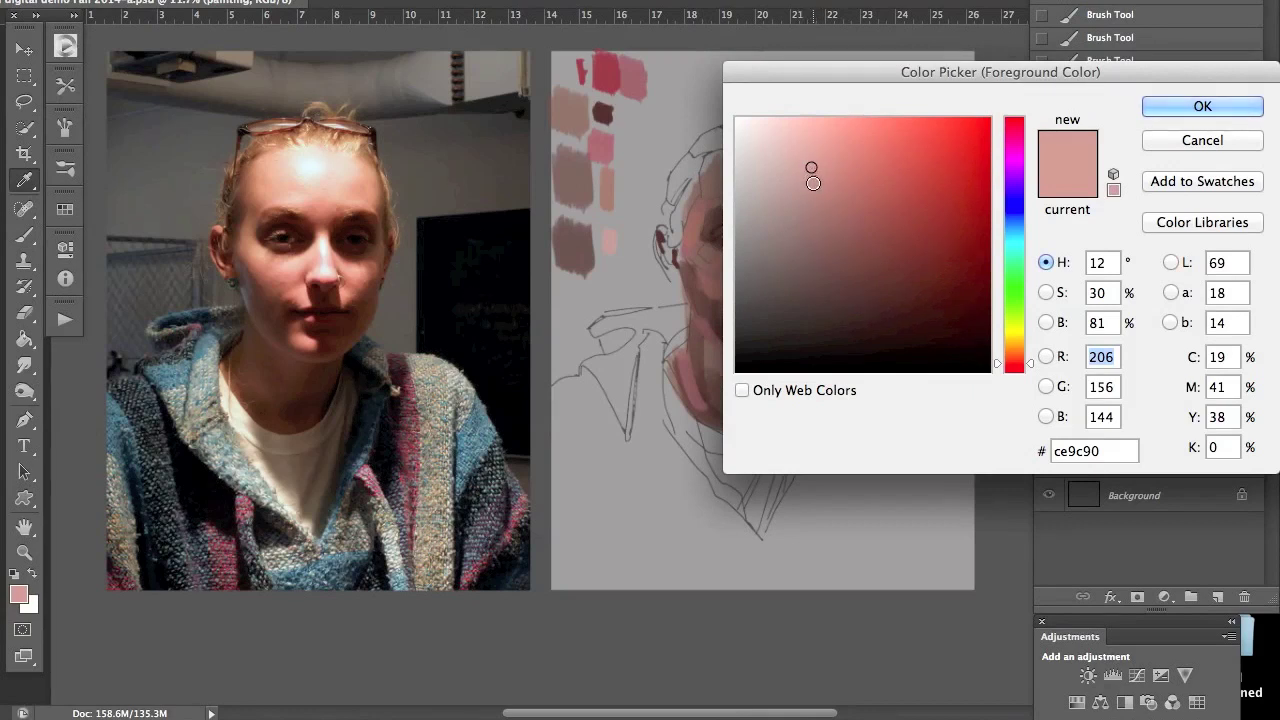
left_click(813, 183)
left_click(1150, 108)
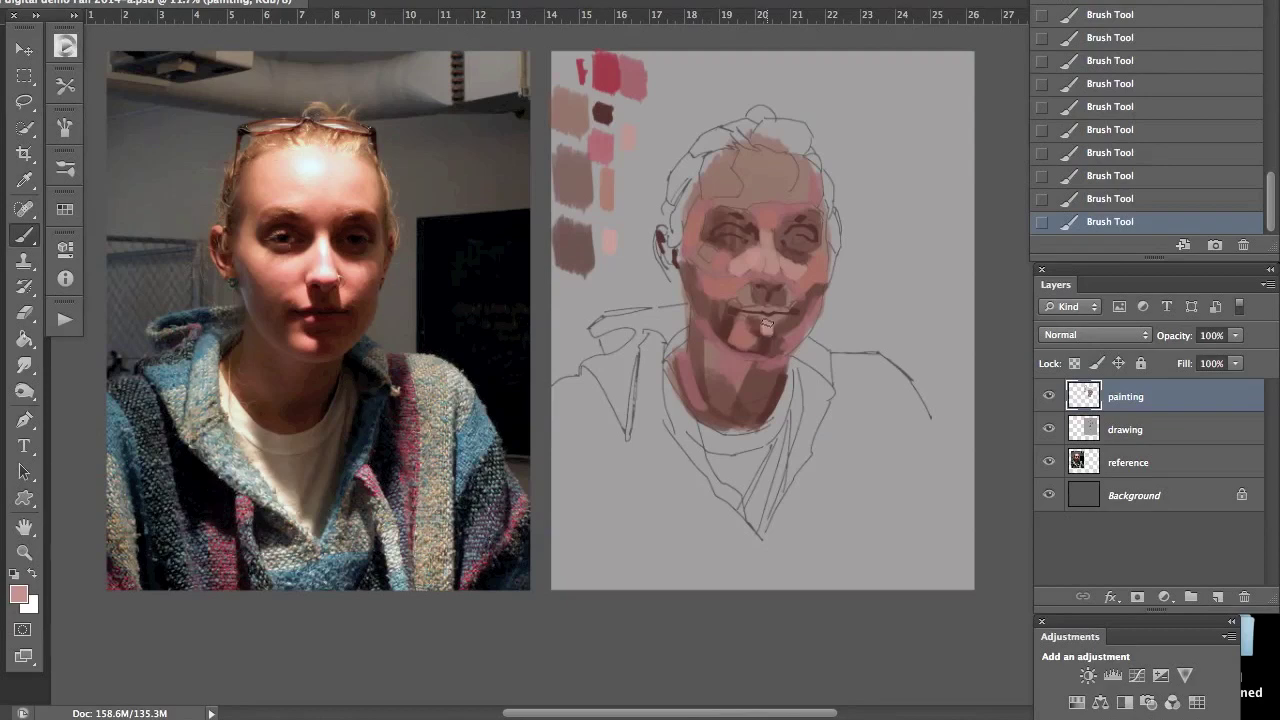
mouse_move(1094, 200)
left_mouse_down()
mouse_move(1092, 182)
mouse_move(1094, 197)
left_mouse_up()
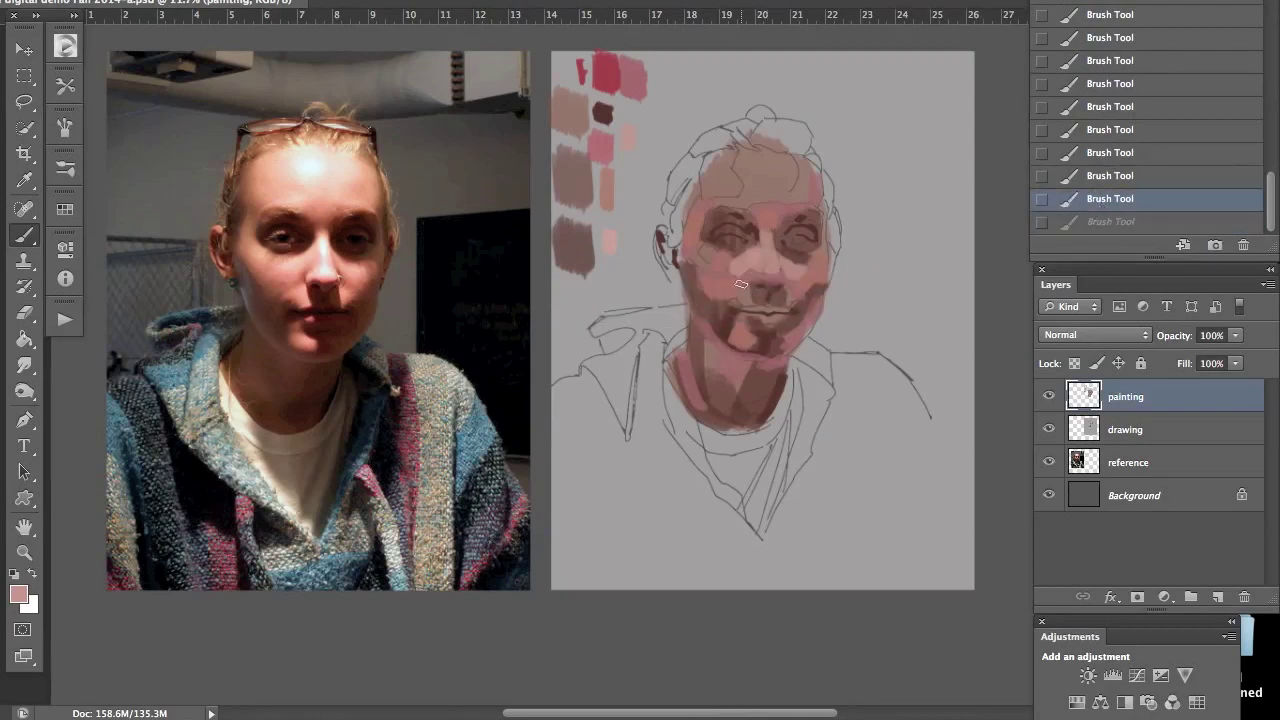
Step: Brush the light pink onto the upper lip area, the chin and the lit strip along the side of the neck
key("super+equal")
key("super+equal")
key("super+equal")
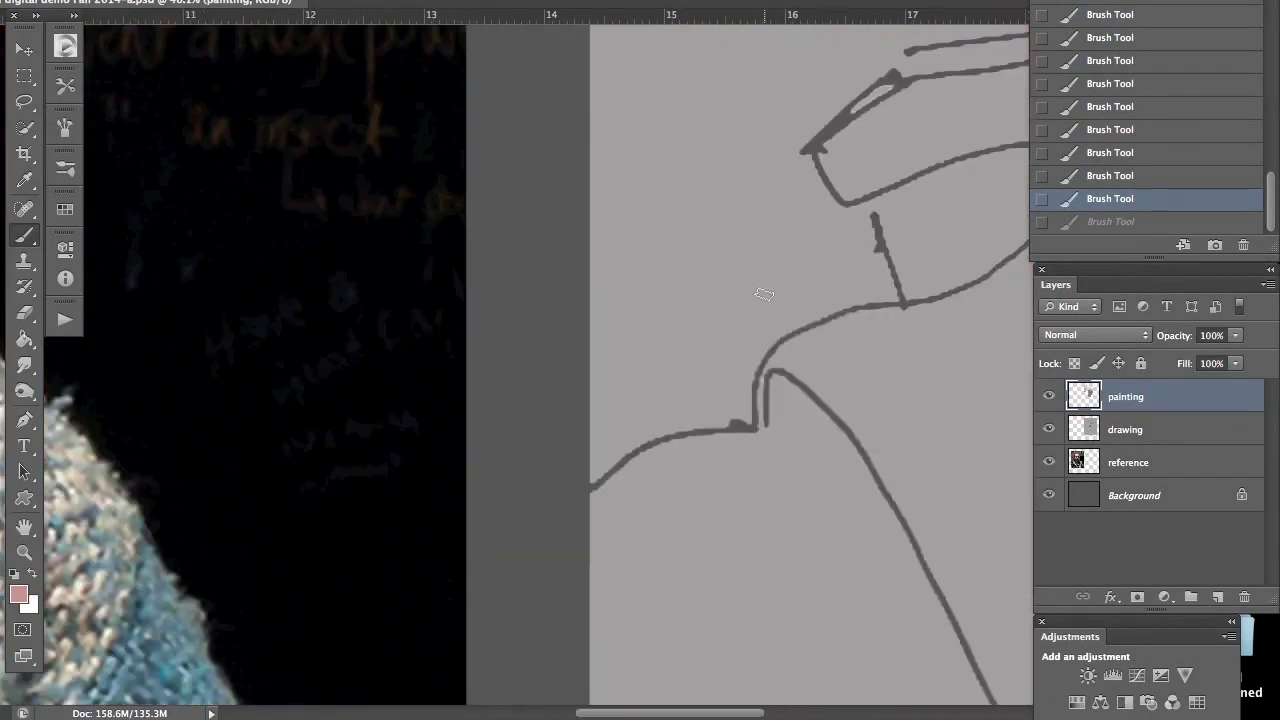
scroll(763, 293, "down", 5)
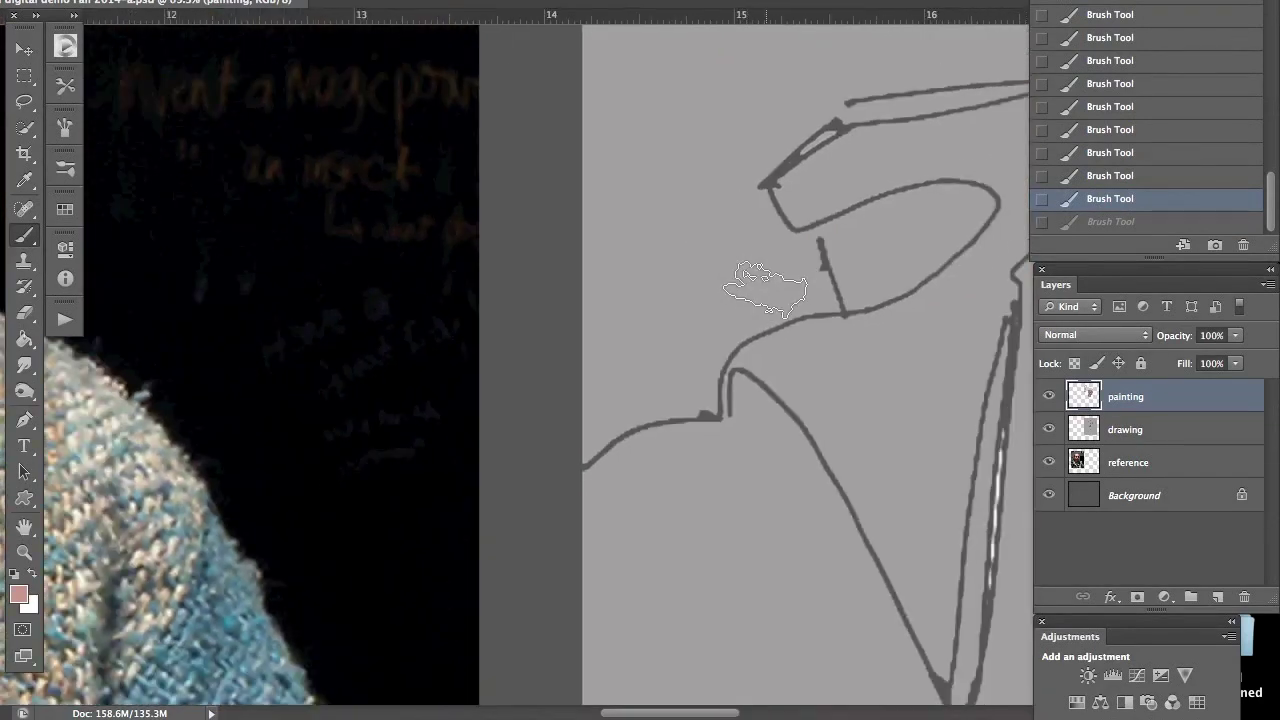
scroll(760, 290, "down", 5)
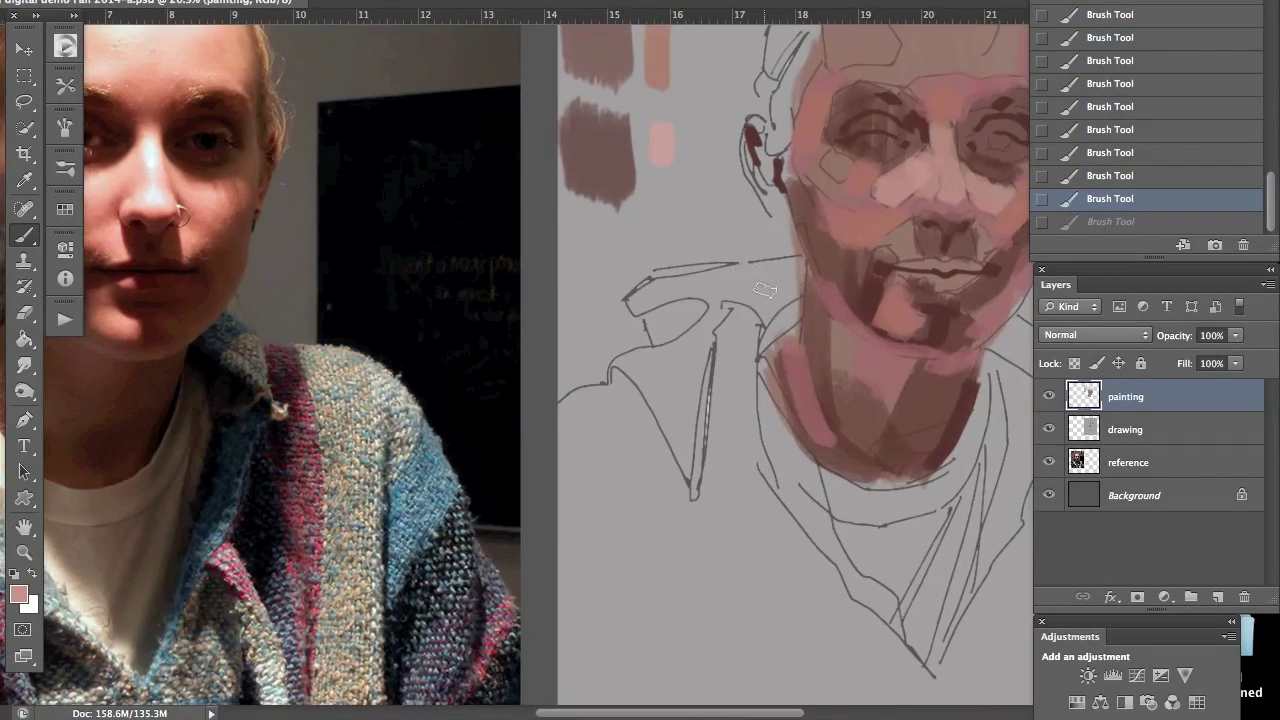
scroll(765, 296, "right", 10)
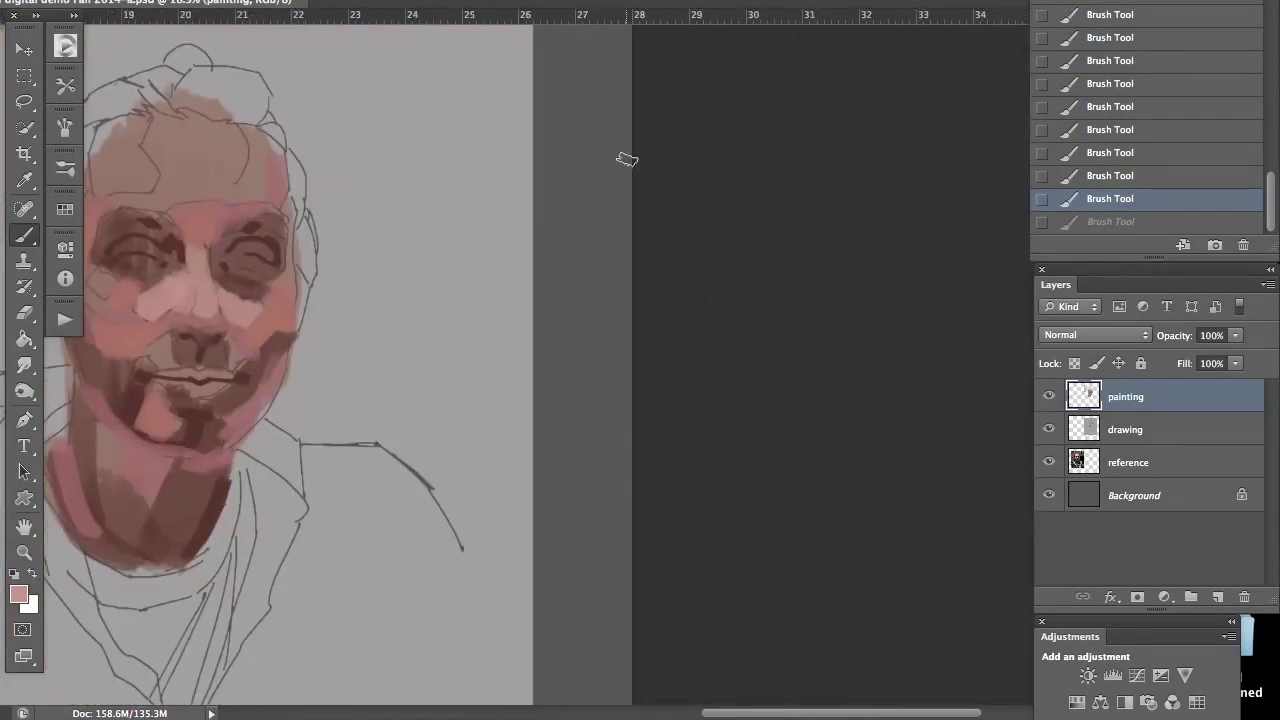
scroll(597, 137, "left", 9)
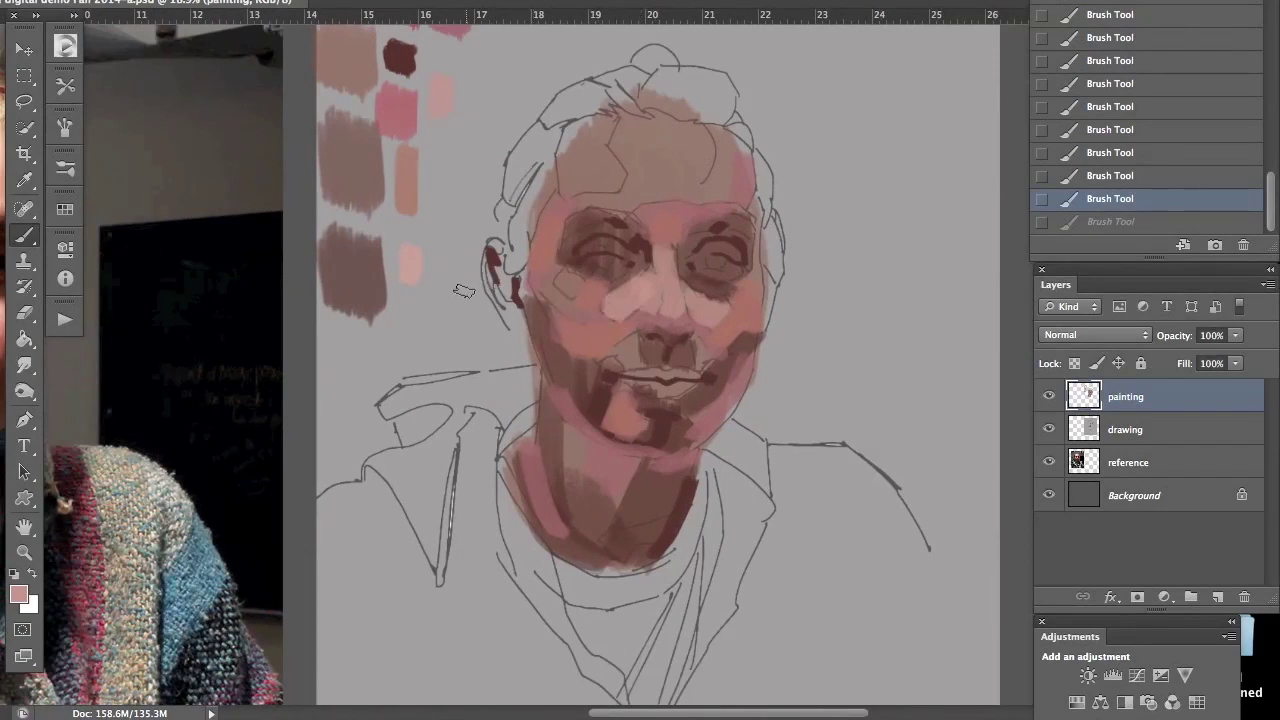
left_click_drag(443, 314, 443, 315)
left_click_drag(697, 341, 703, 363)
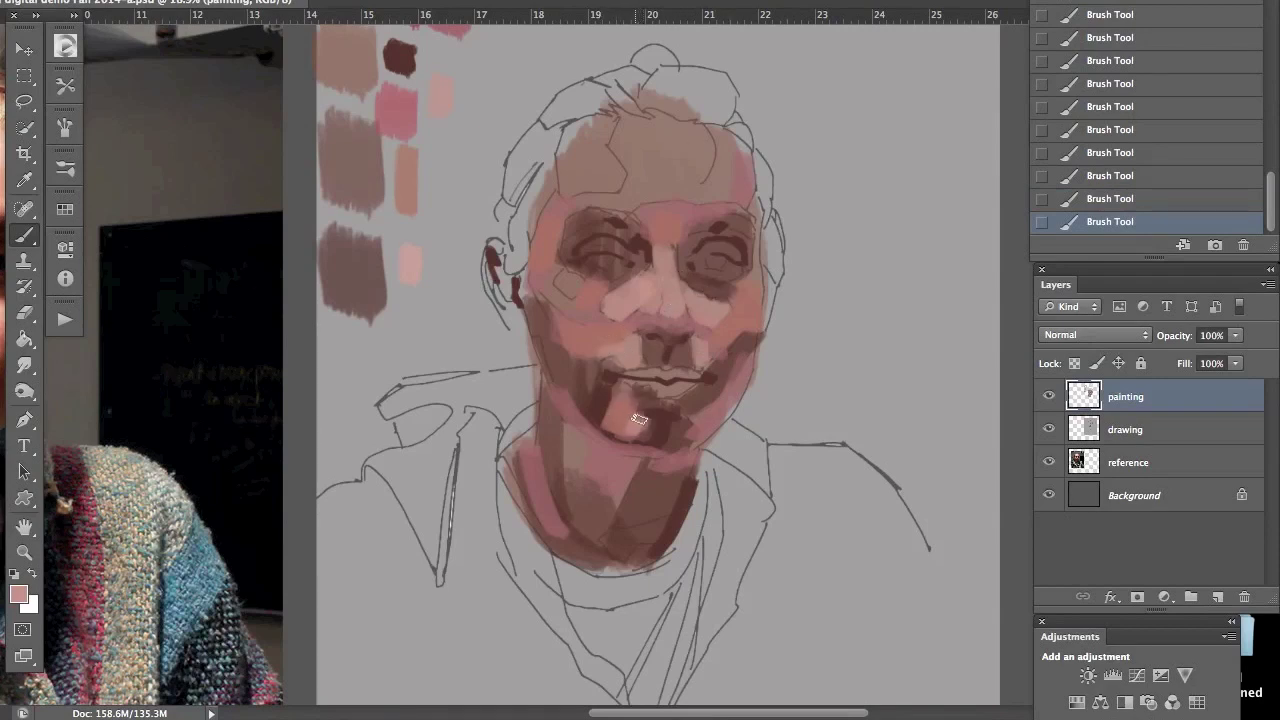
left_click(540, 495)
left_click_drag(557, 533, 536, 490)
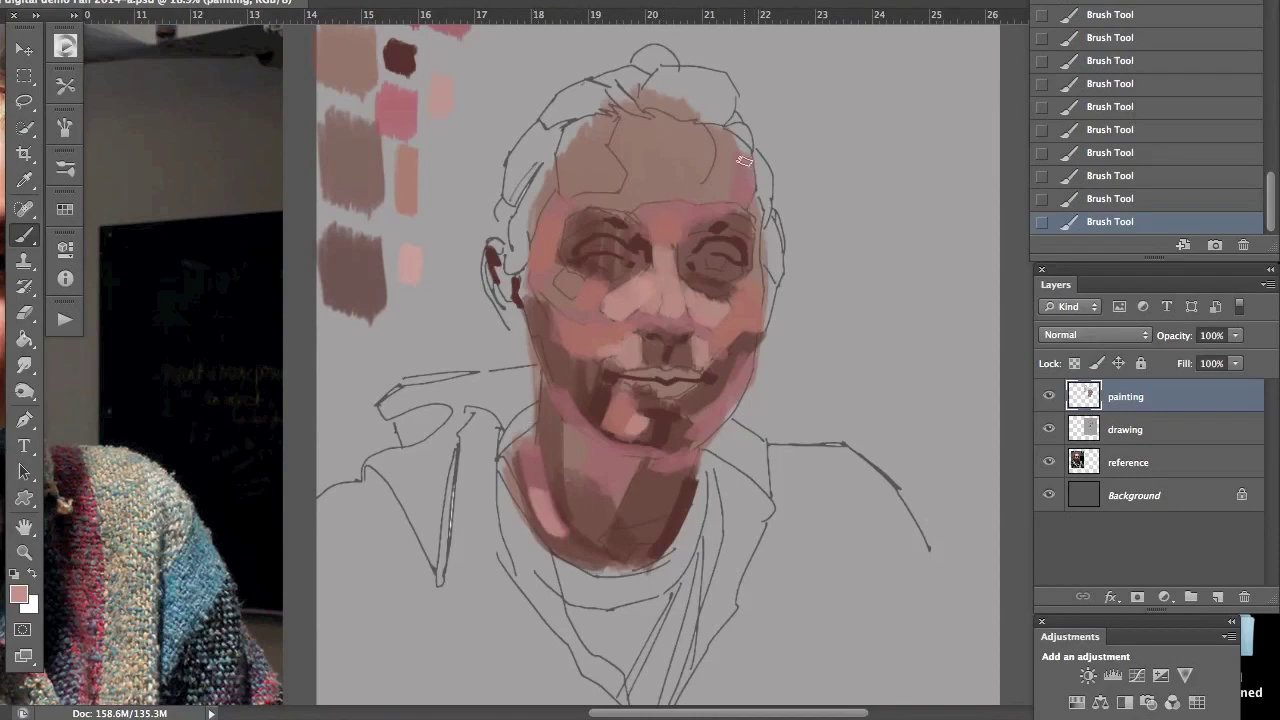
Step: Brush light pink highlights over the central forehead, the area below the eye, the ear, the eyelid and the brow ridge
mouse_move(640, 120)
left_mouse_down()
mouse_move(622, 150)
mouse_move(660, 120)
mouse_move(648, 164)
mouse_move(672, 128)
mouse_move(667, 162)
mouse_move(690, 126)
mouse_move(678, 168)
mouse_move(712, 128)
mouse_move(689, 179)
mouse_move(703, 134)
left_mouse_up()
mouse_move(525, 242)
left_mouse_down()
mouse_move(494, 246)
mouse_move(503, 259)
mouse_move(561, 250)
mouse_move(578, 286)
left_mouse_up()
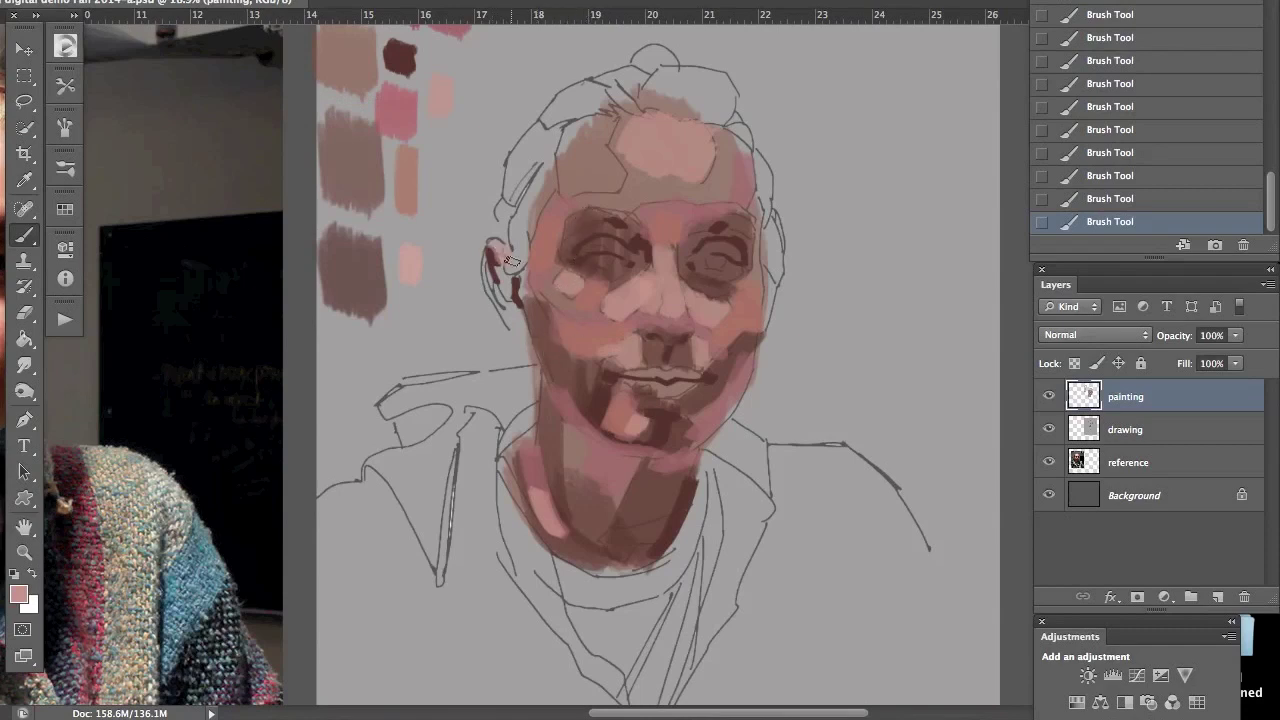
left_click_drag(433, 305, 431, 308)
mouse_move(434, 343)
left_mouse_down()
mouse_move(623, 343)
mouse_move(689, 329)
mouse_move(587, 290)
left_mouse_up()
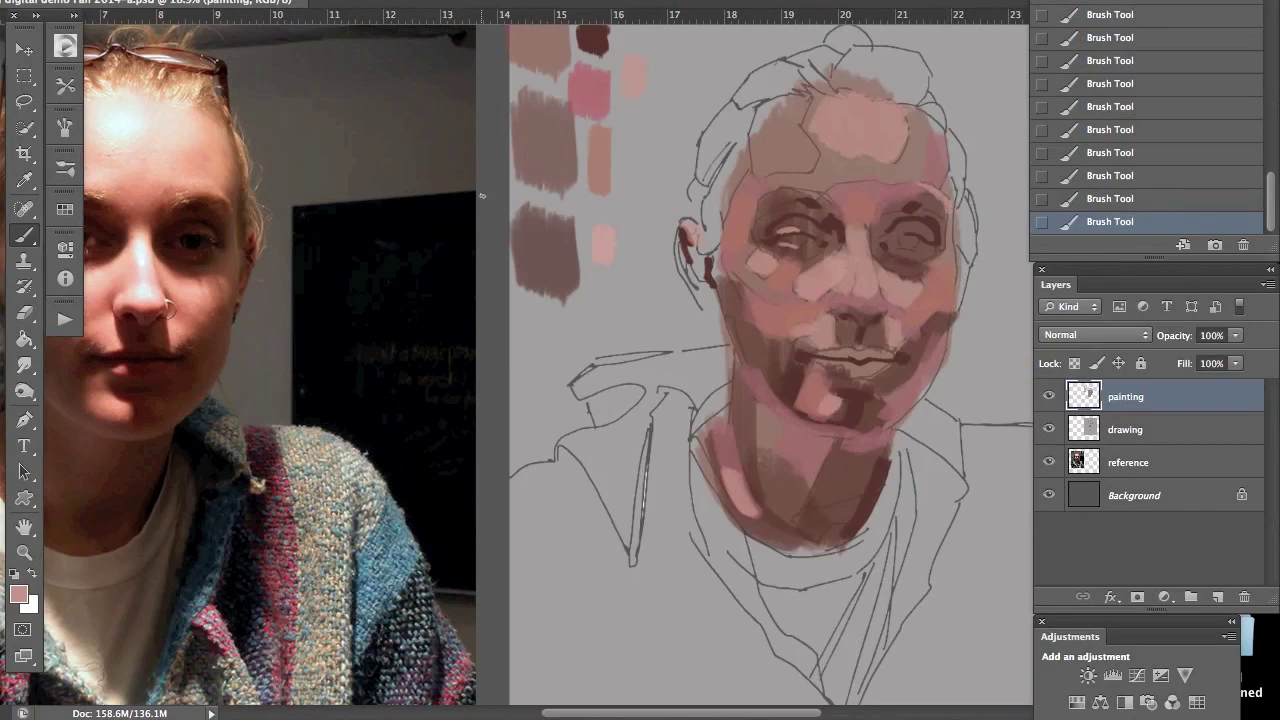
left_click_drag(540, 339, 544, 337)
mouse_move(633, 287)
left_mouse_down()
mouse_move(683, 289)
mouse_move(654, 289)
mouse_move(652, 245)
left_mouse_up()
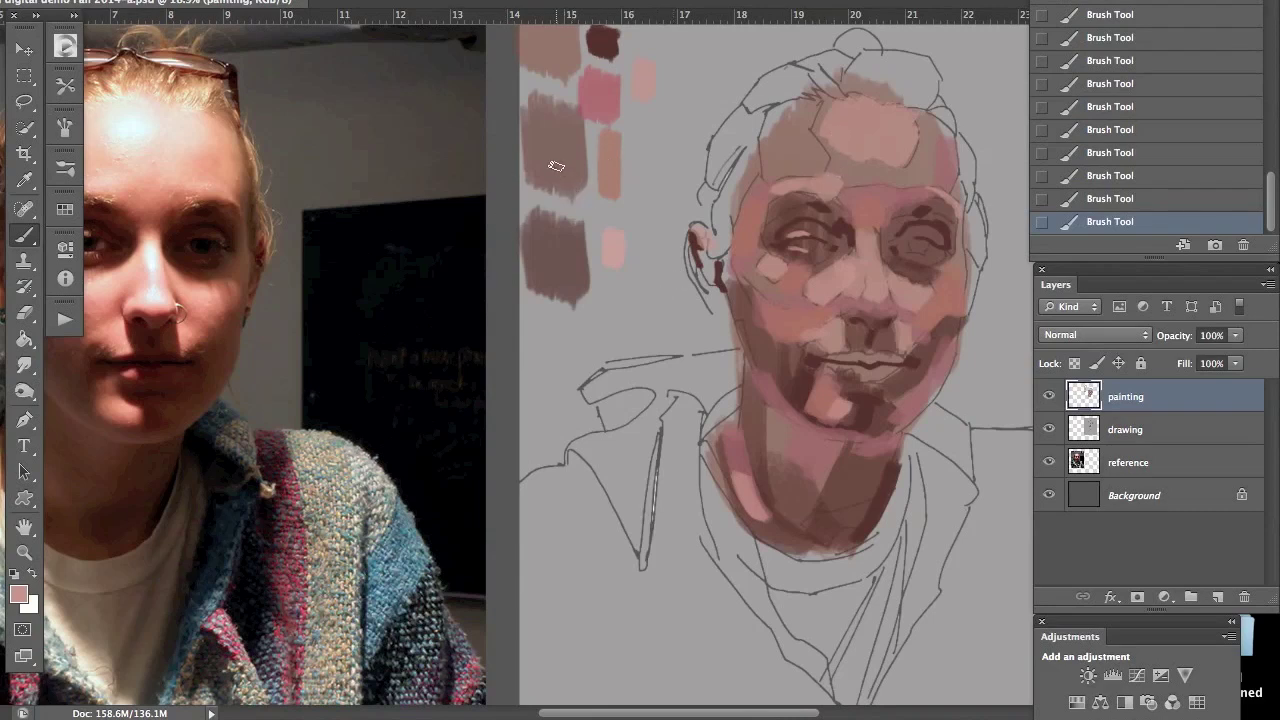
Step: Sample the pale pink test patch and adjust the foreground colour to the warmer #bc7f70
left_click(608, 155, "alt")
left_click(642, 78, "alt")
left_click(18, 595)
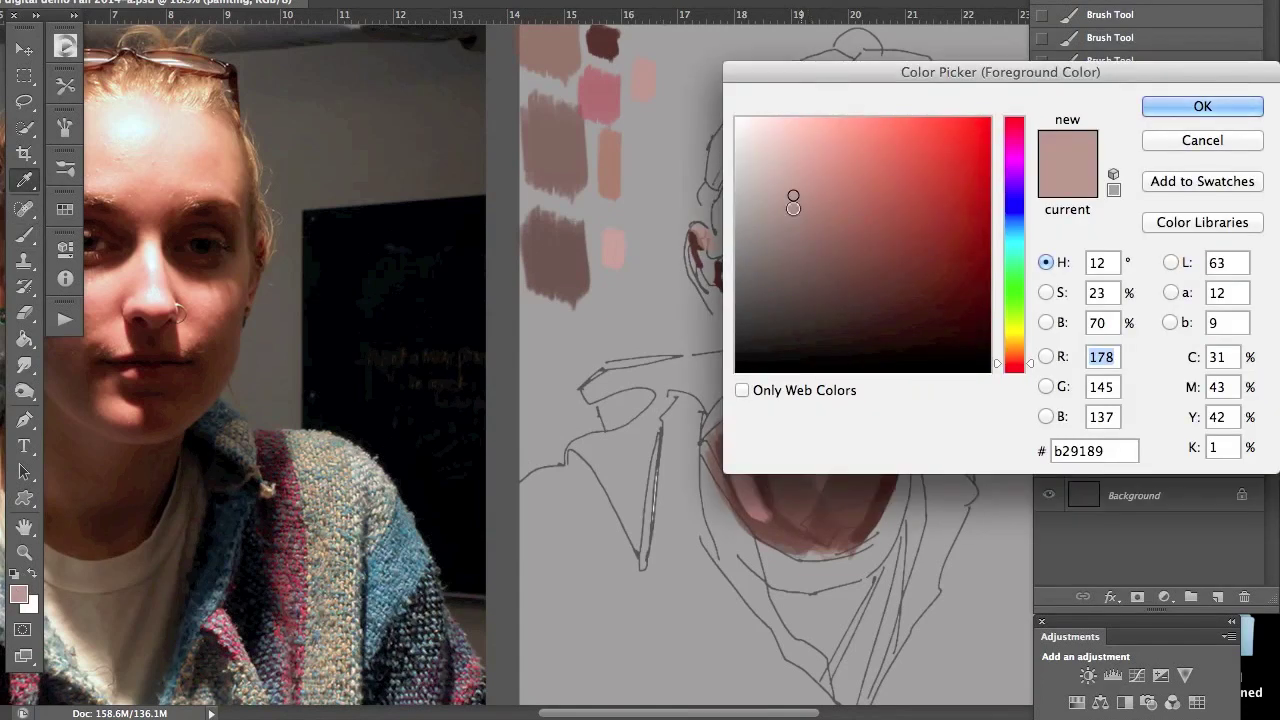
left_click(813, 197)
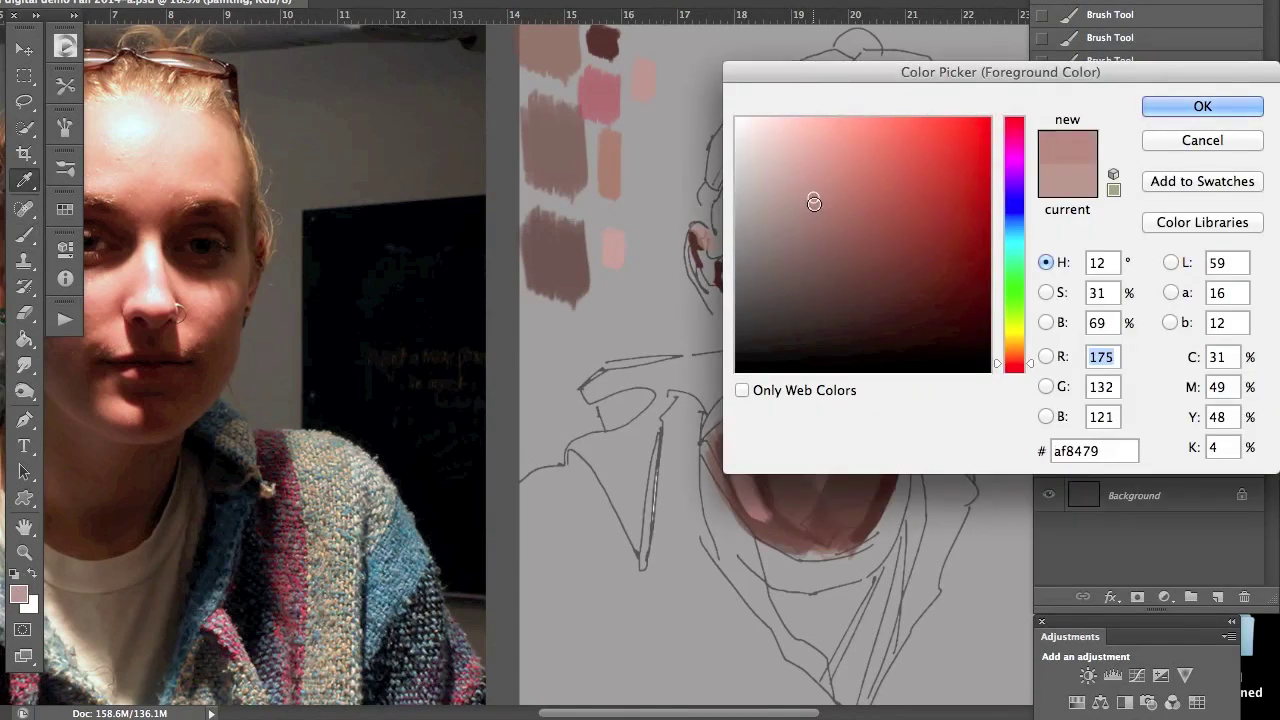
left_click(1152, 106)
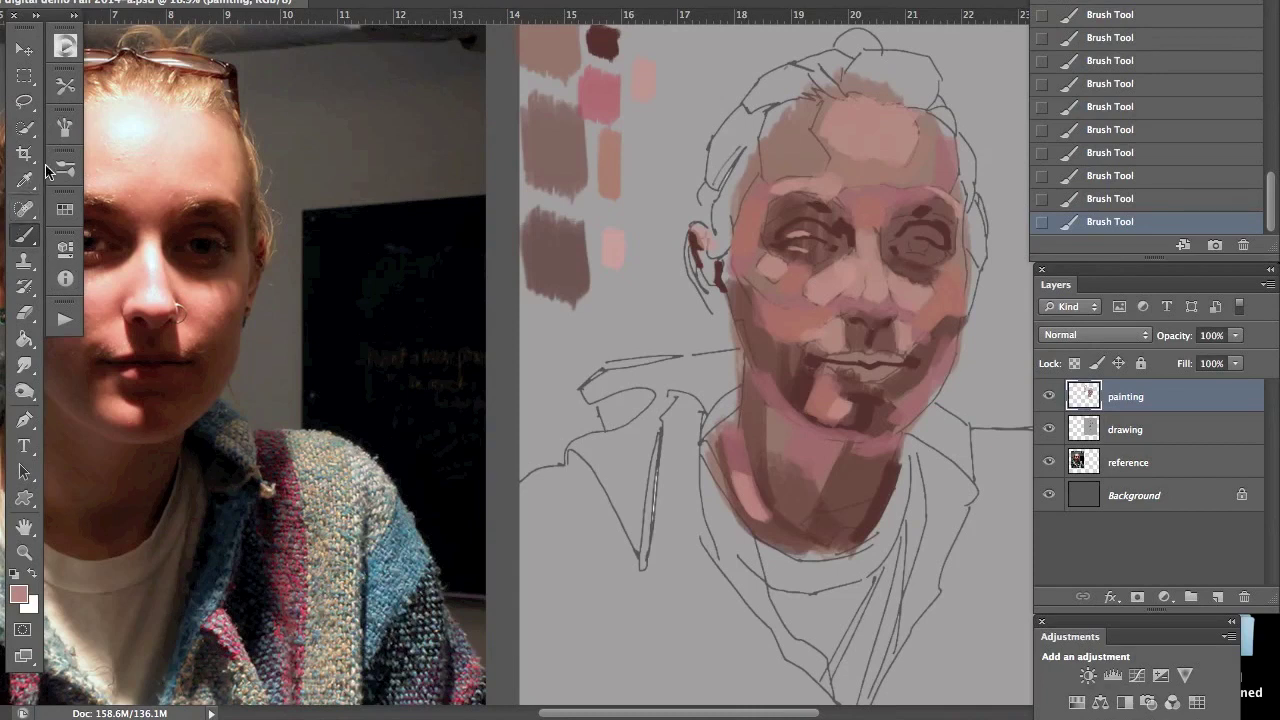
left_click(19, 594)
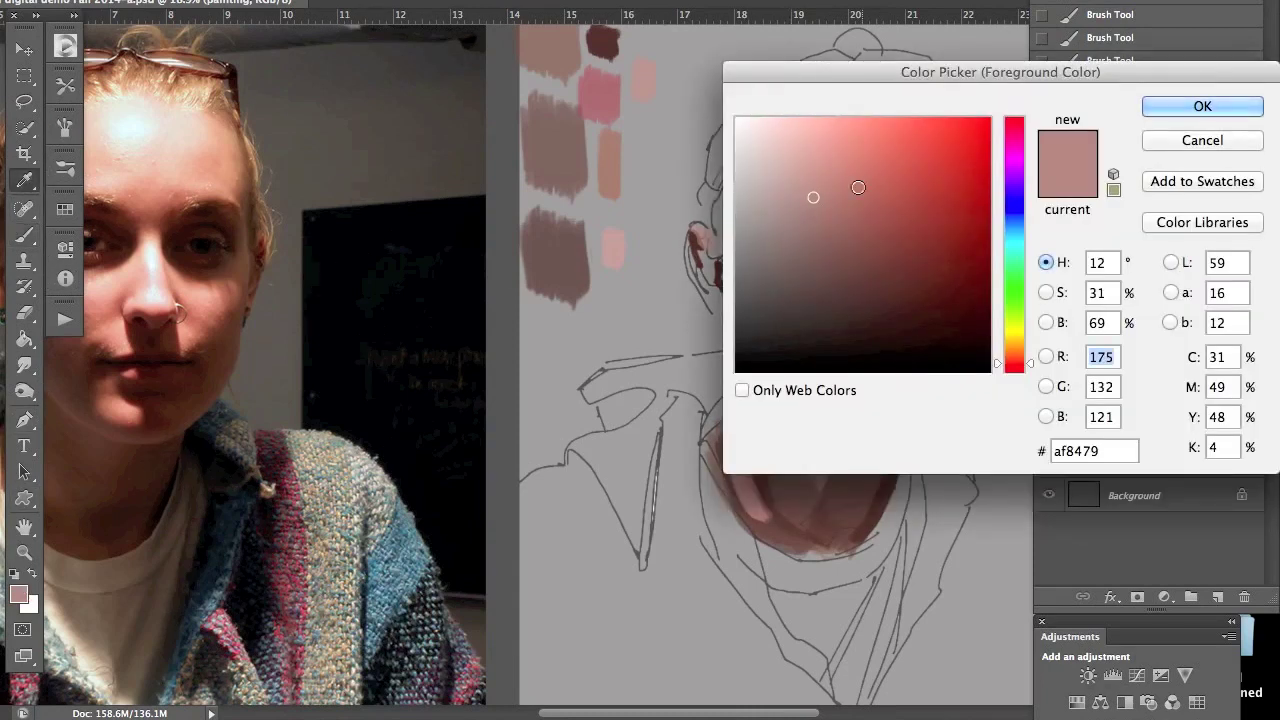
left_click(830, 200)
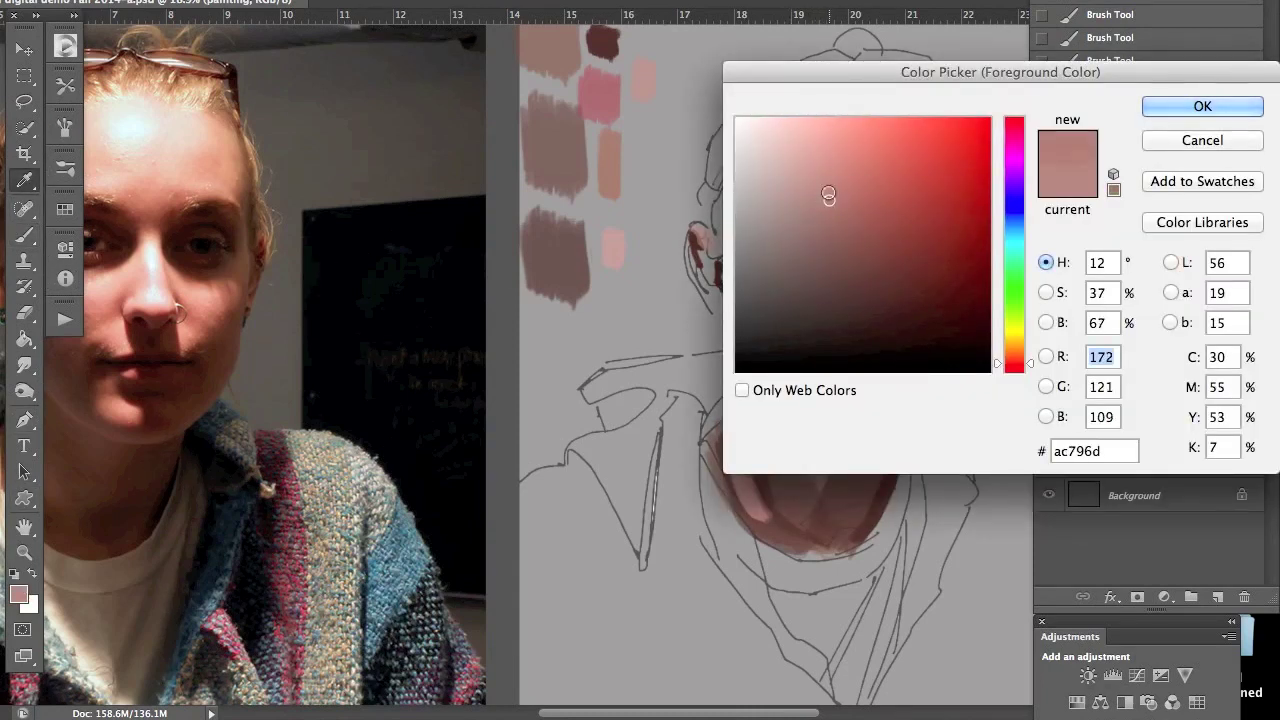
left_click(838, 184)
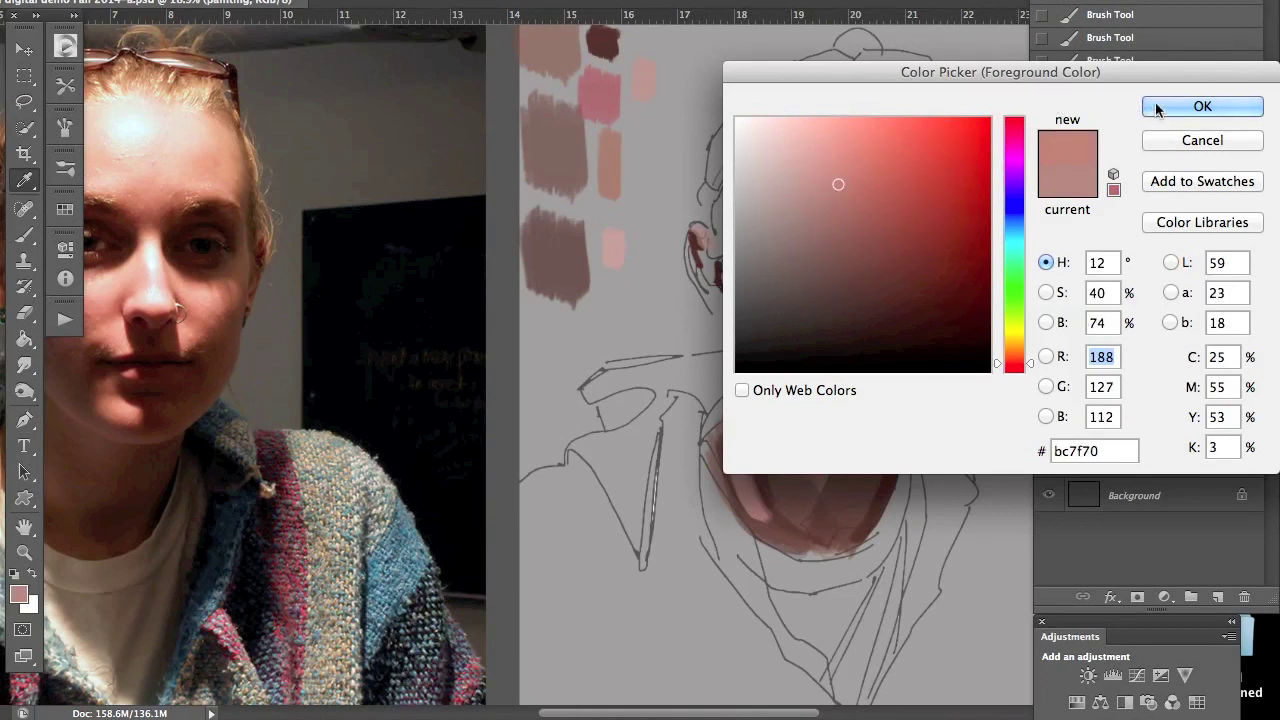
key("Return")
Step: Paint a #bc7f70 test patch and brush the colour around the forehead highlight and onto the neck, stepping back the last stroke
left_click_drag(645, 130, 635, 170)
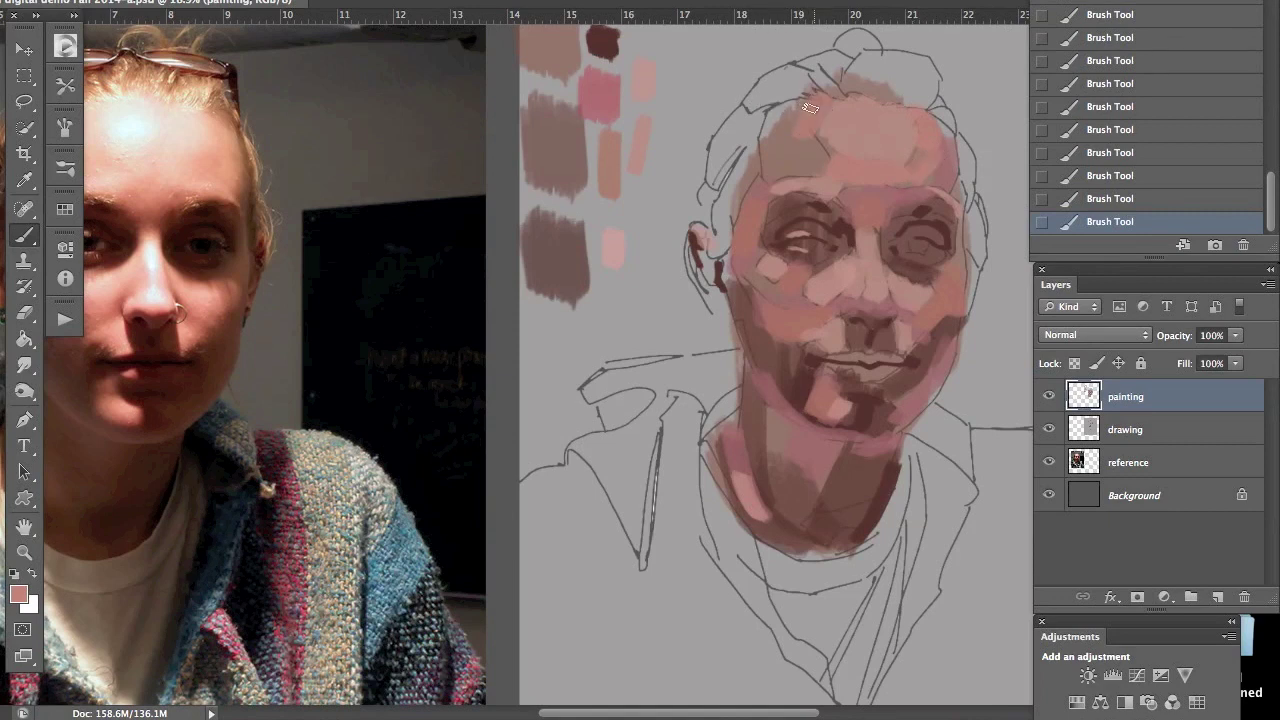
left_click_drag(812, 130, 819, 167)
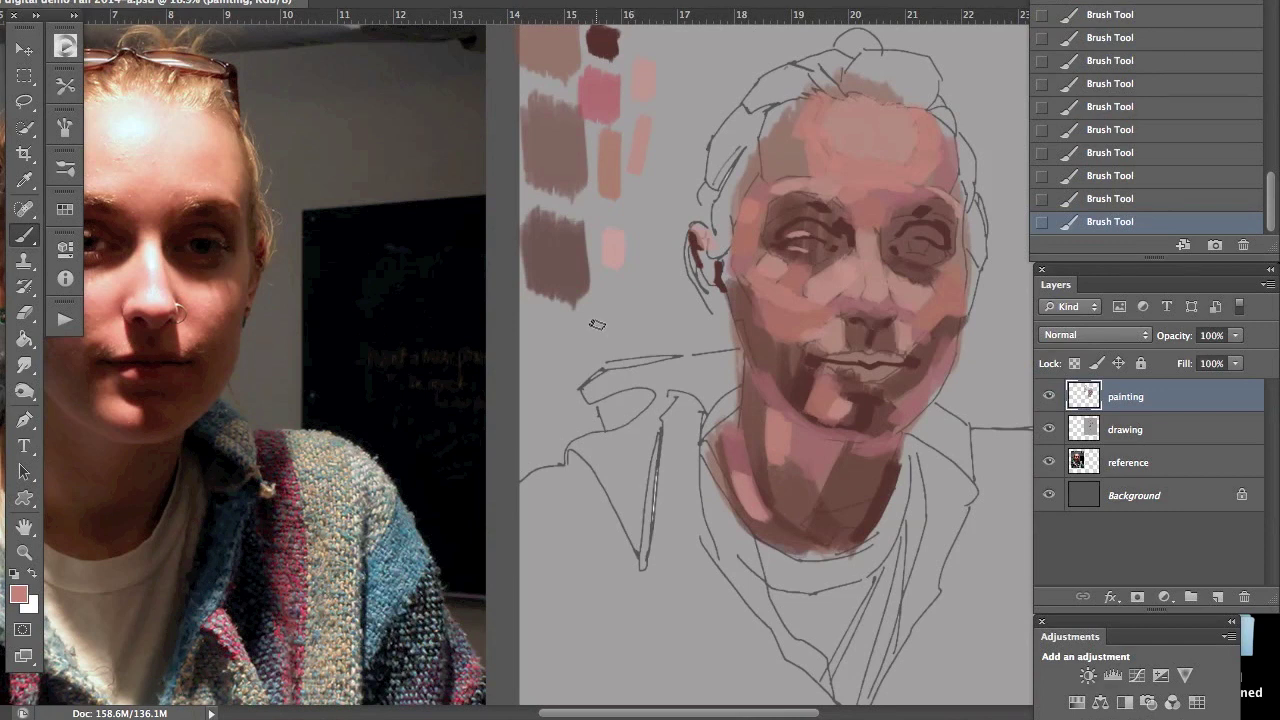
mouse_move(551, 403)
left_mouse_down()
mouse_move(623, 400)
mouse_move(578, 404)
left_mouse_up()
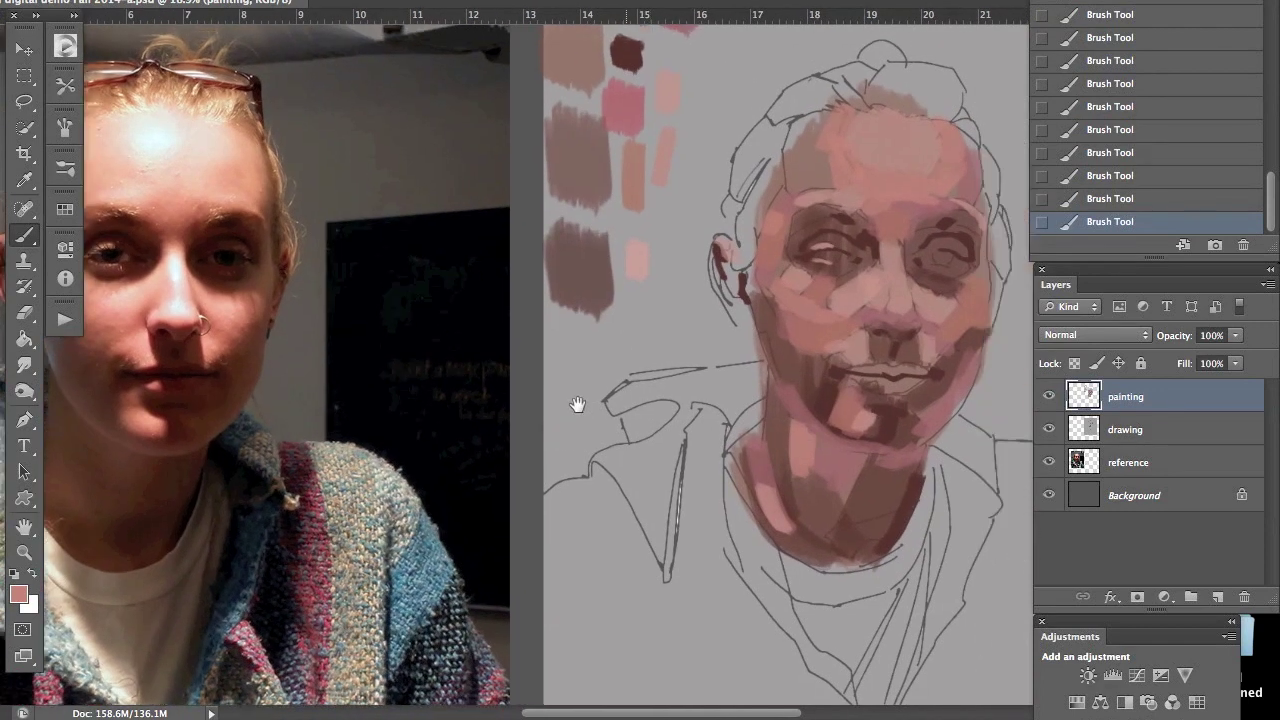
left_click(1092, 198)
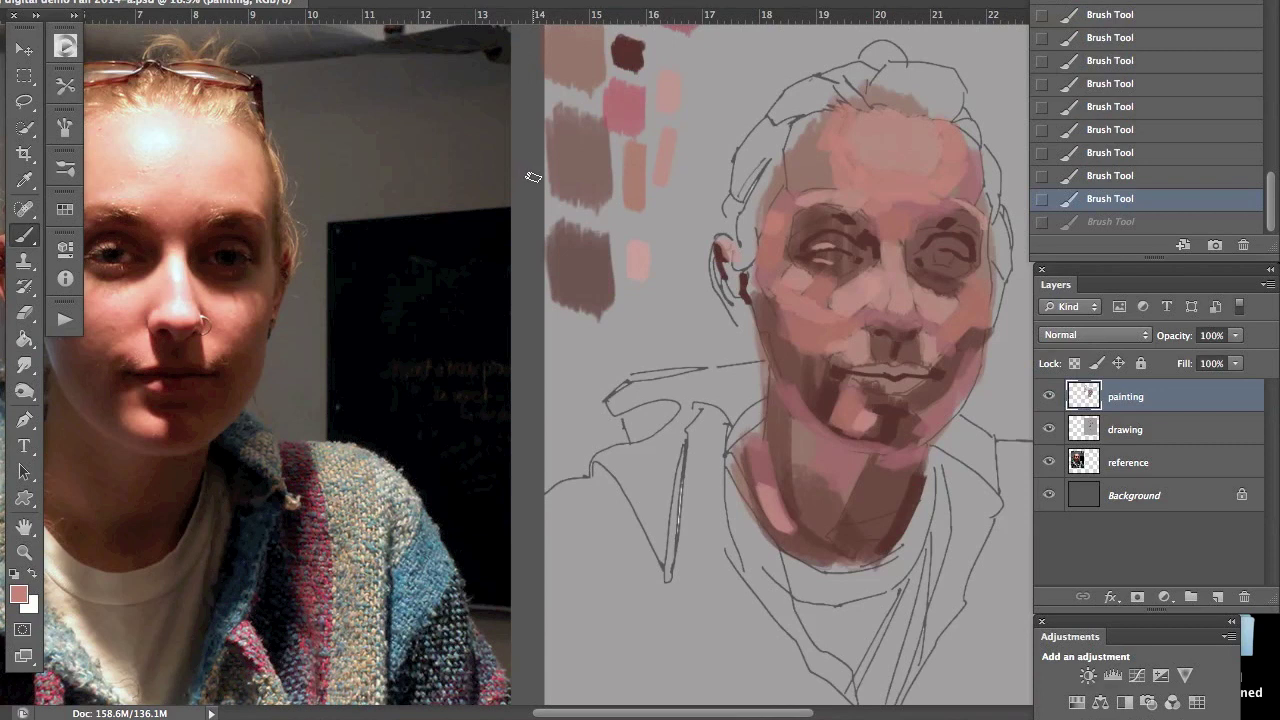
Step: Make the Background layer active and select the whole rectangular grey canvas area beside the reference photo with the Rectangular Marquee
left_click(1086, 492)
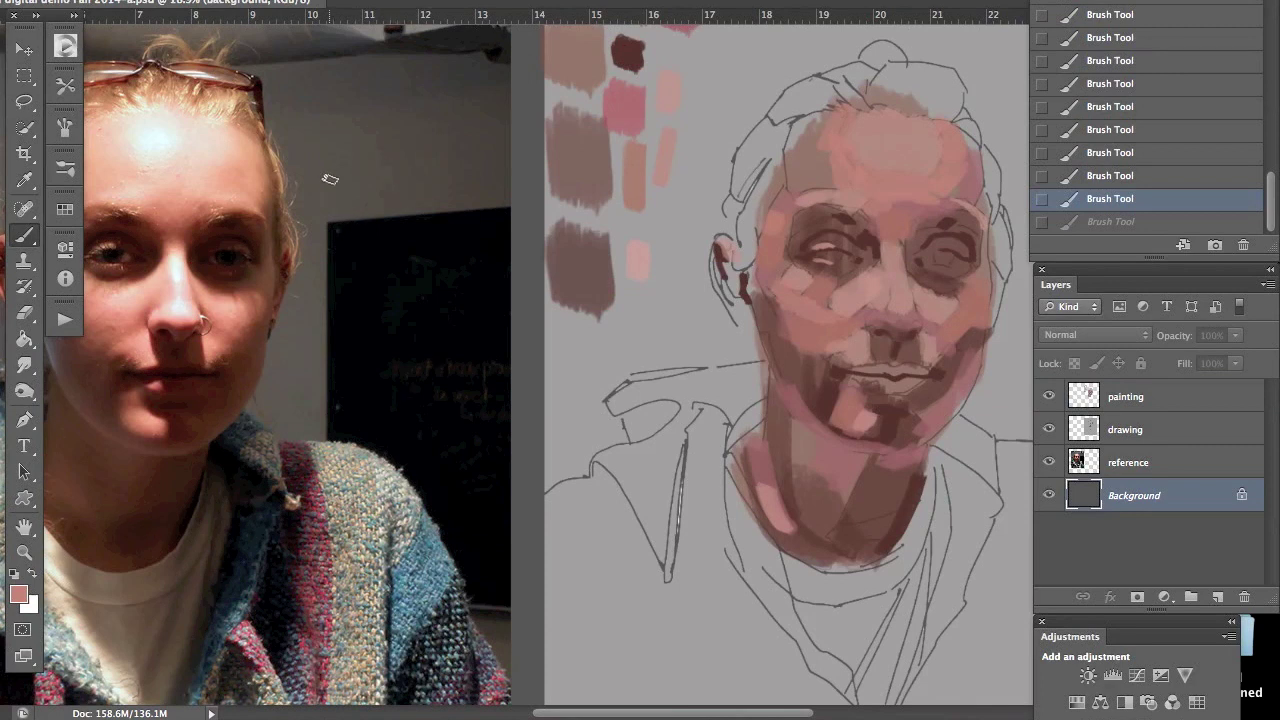
scroll(420, 266, "down", 10)
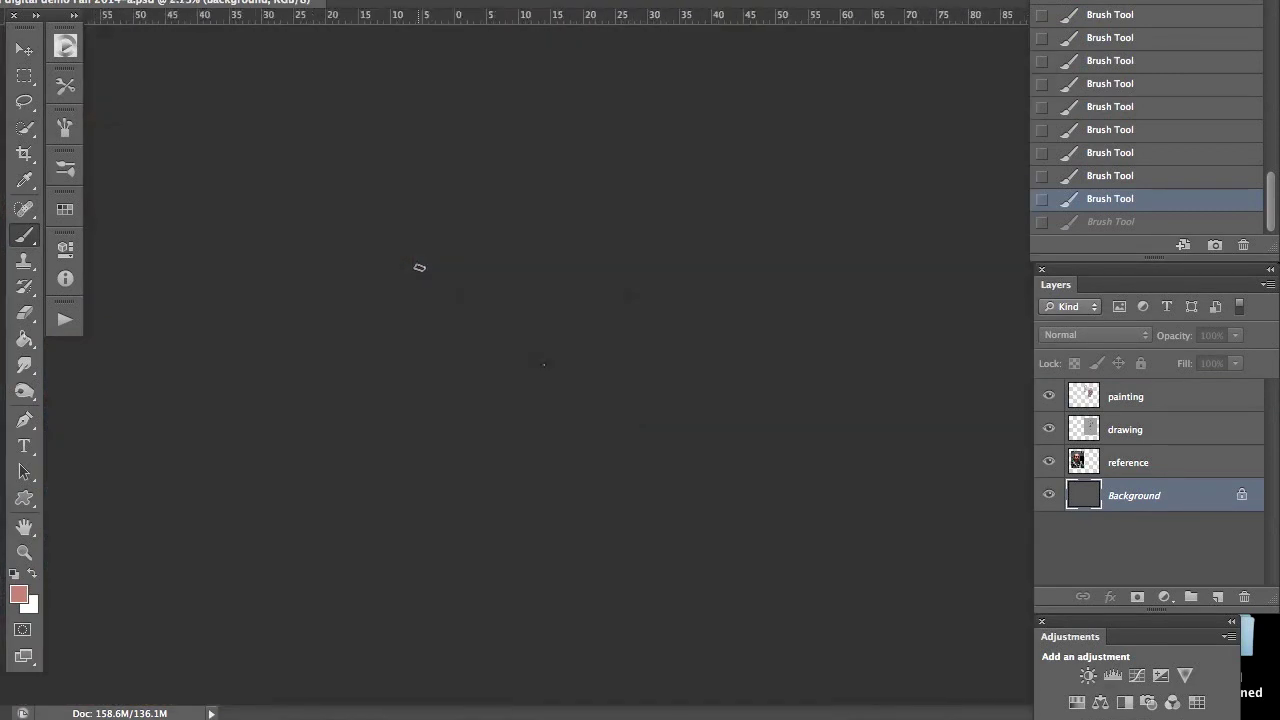
scroll(420, 267, "up", 5)
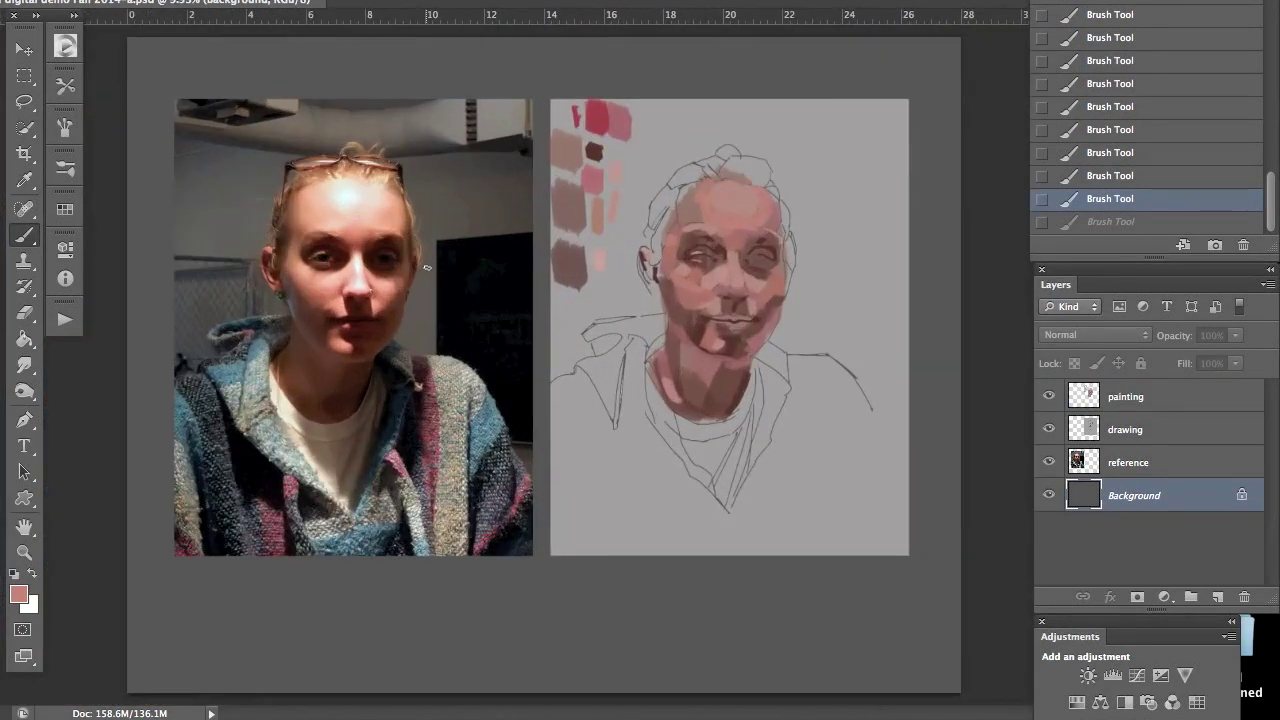
scroll(426, 268, "up", 2)
scroll(426, 268, "down", 4)
scroll(428, 268, "up", 2)
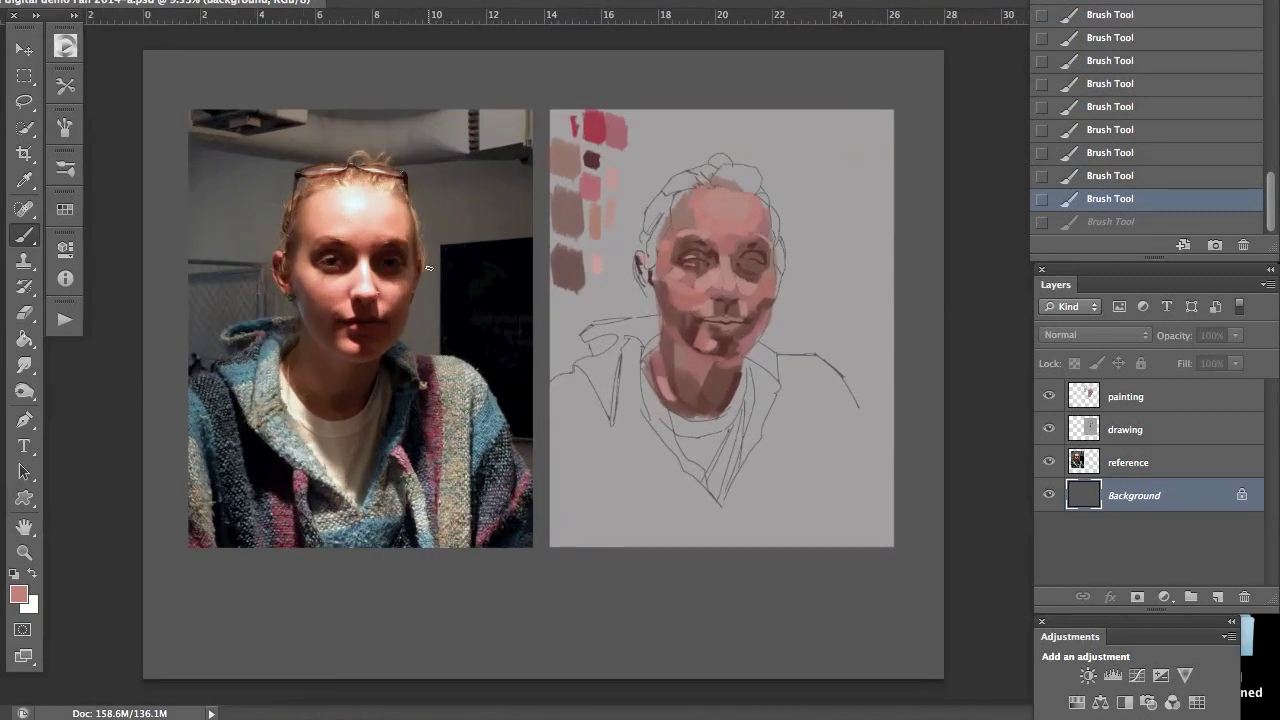
scroll(428, 268, "up", 1)
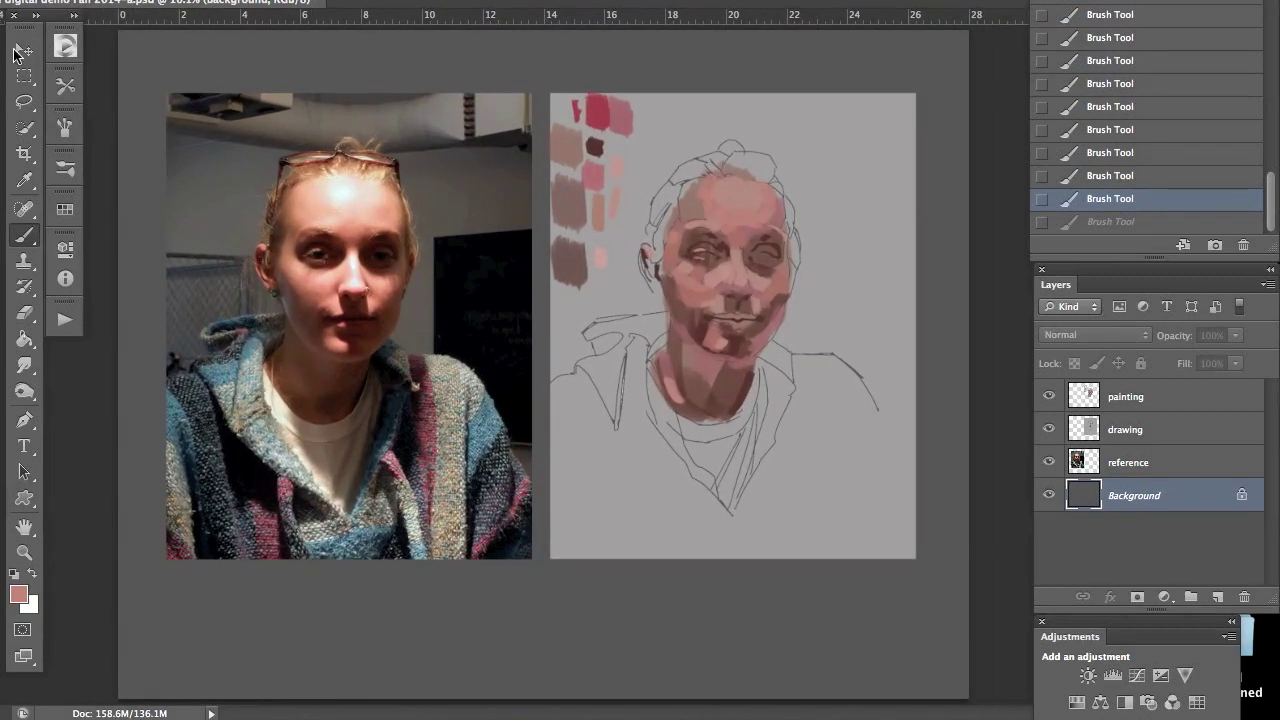
left_click(24, 76)
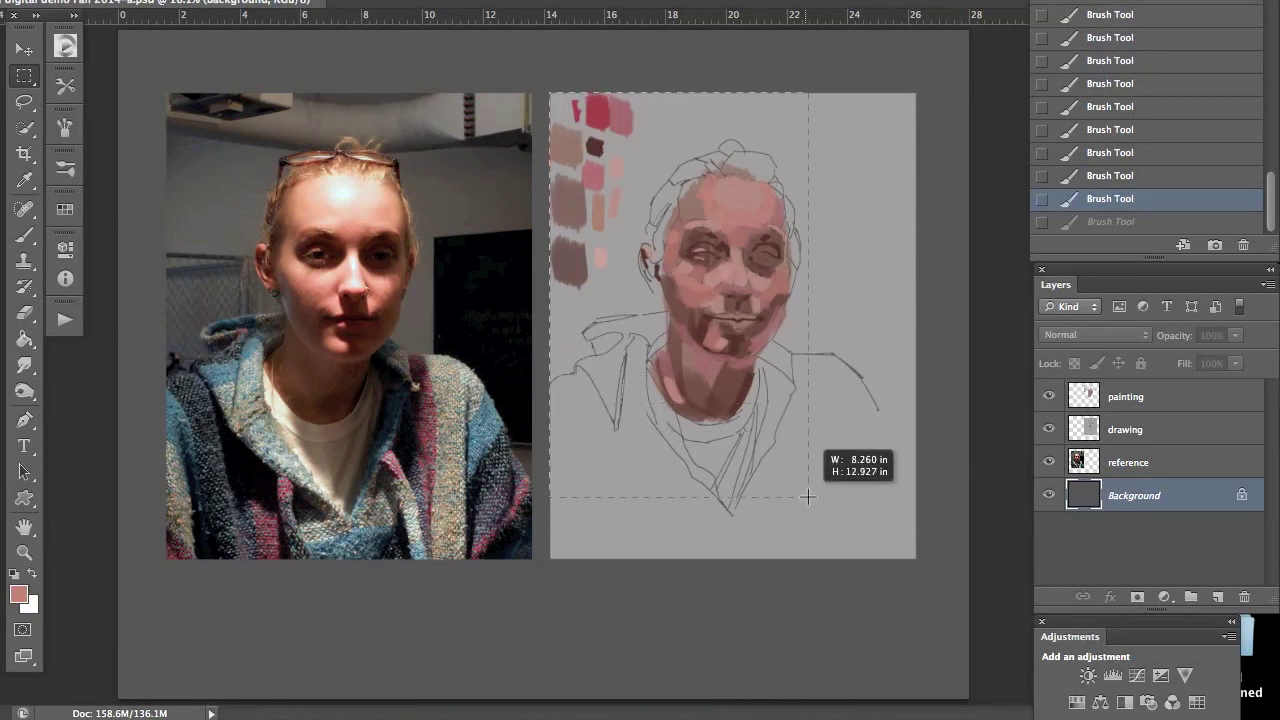
left_click_drag(859, 548, 914, 556)
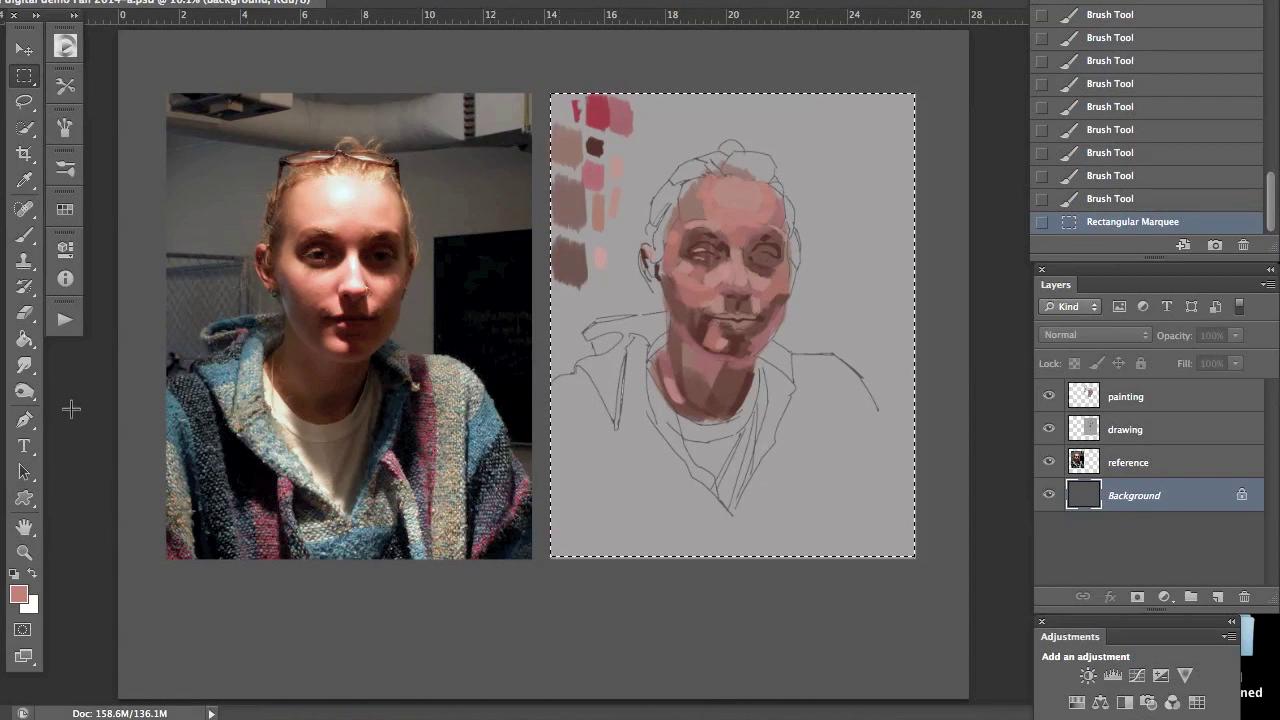
Step: Sample the light grey of the canvas beside the photo and fill the selected rectangle with it on the Background layer
left_click(24, 180)
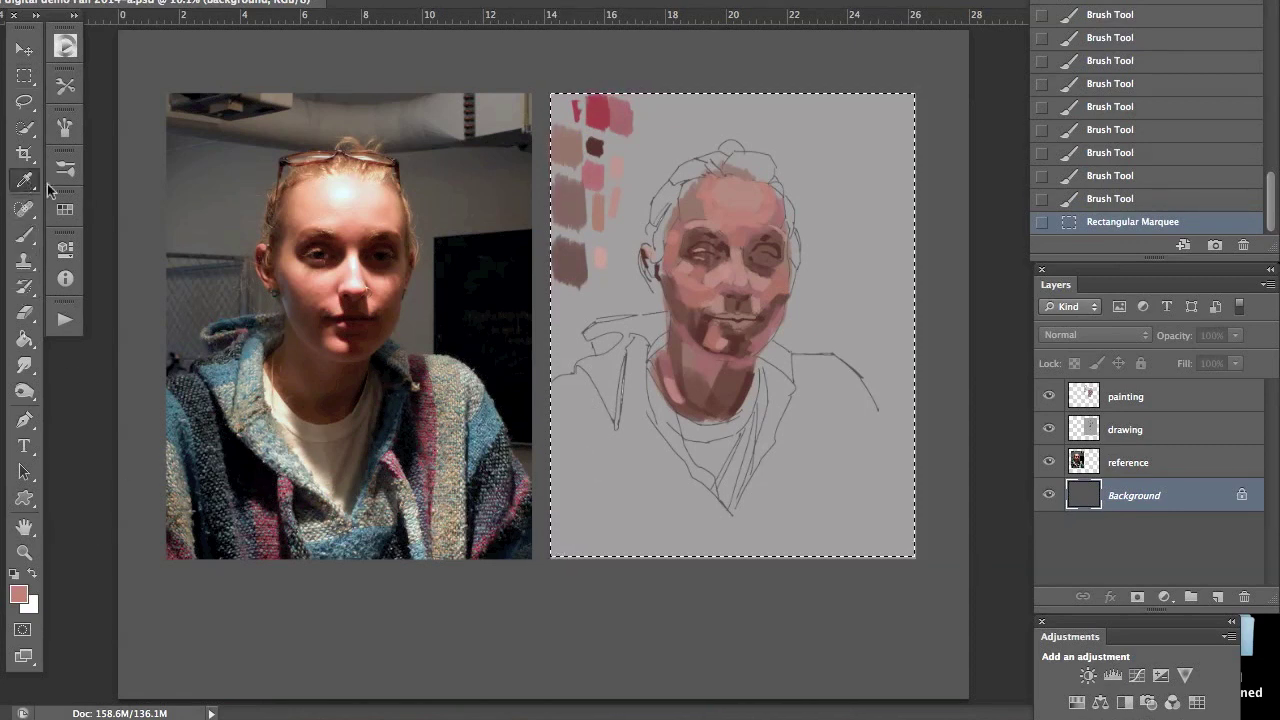
left_click(595, 423)
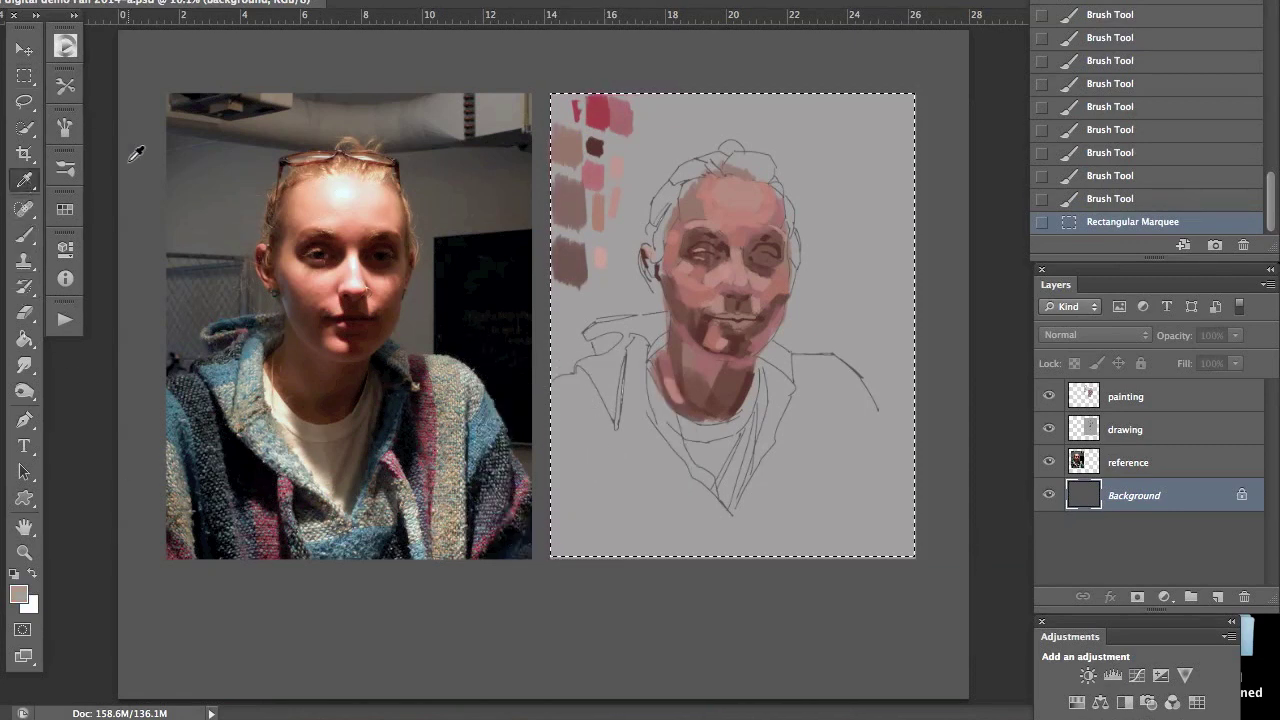
left_click(24, 341)
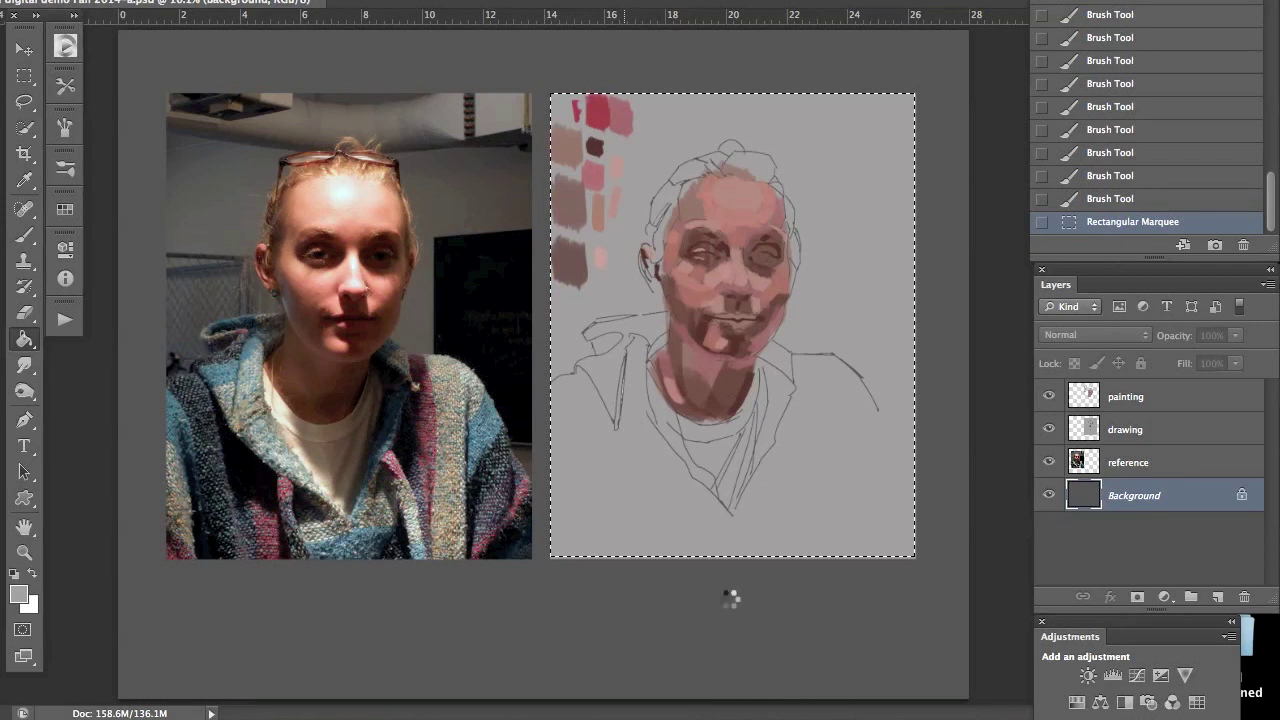
left_click(765, 551)
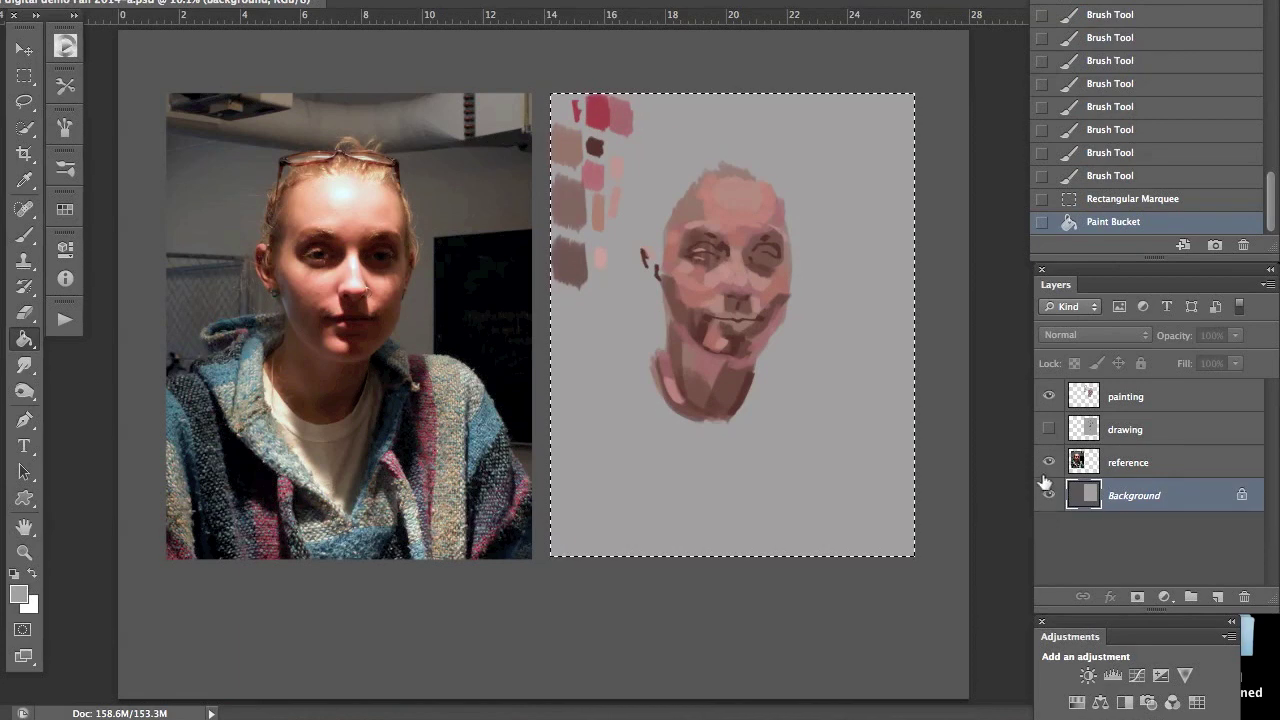
Step: Examine the painted head against the grey backdrop without the line sketch and make the drawing layer visible again
key("ctrl+plus")
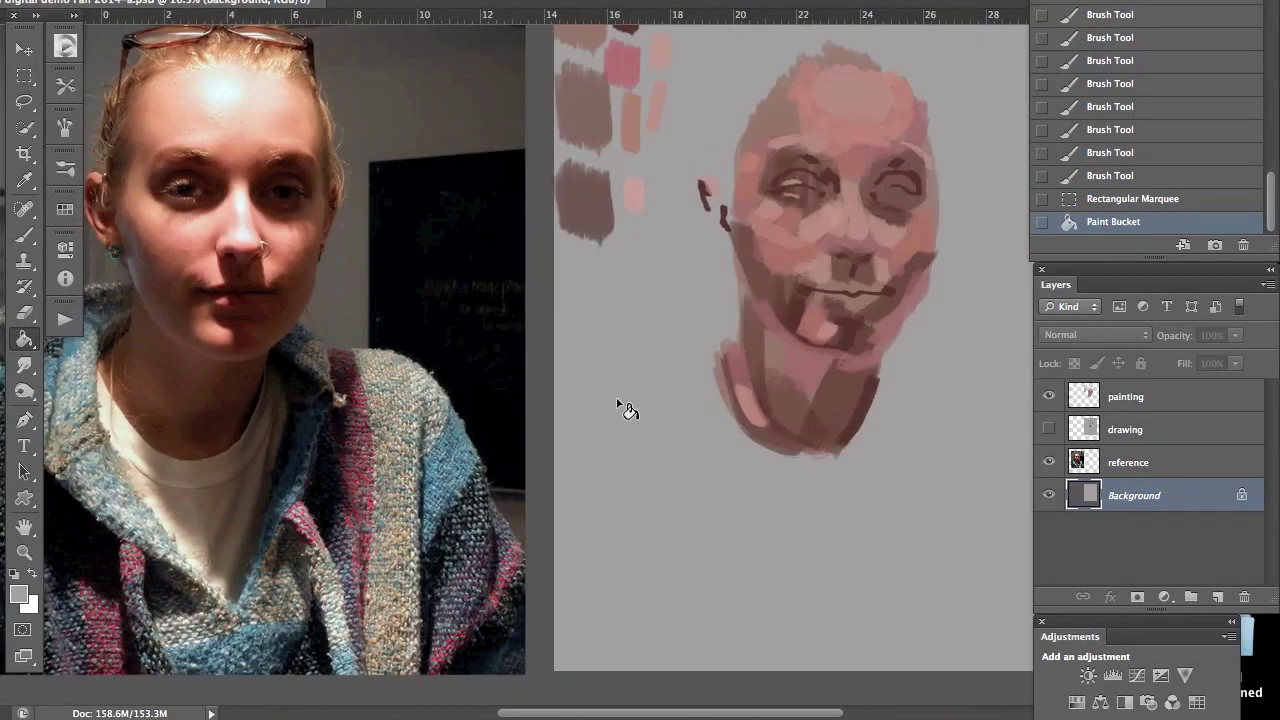
key("ctrl+minus")
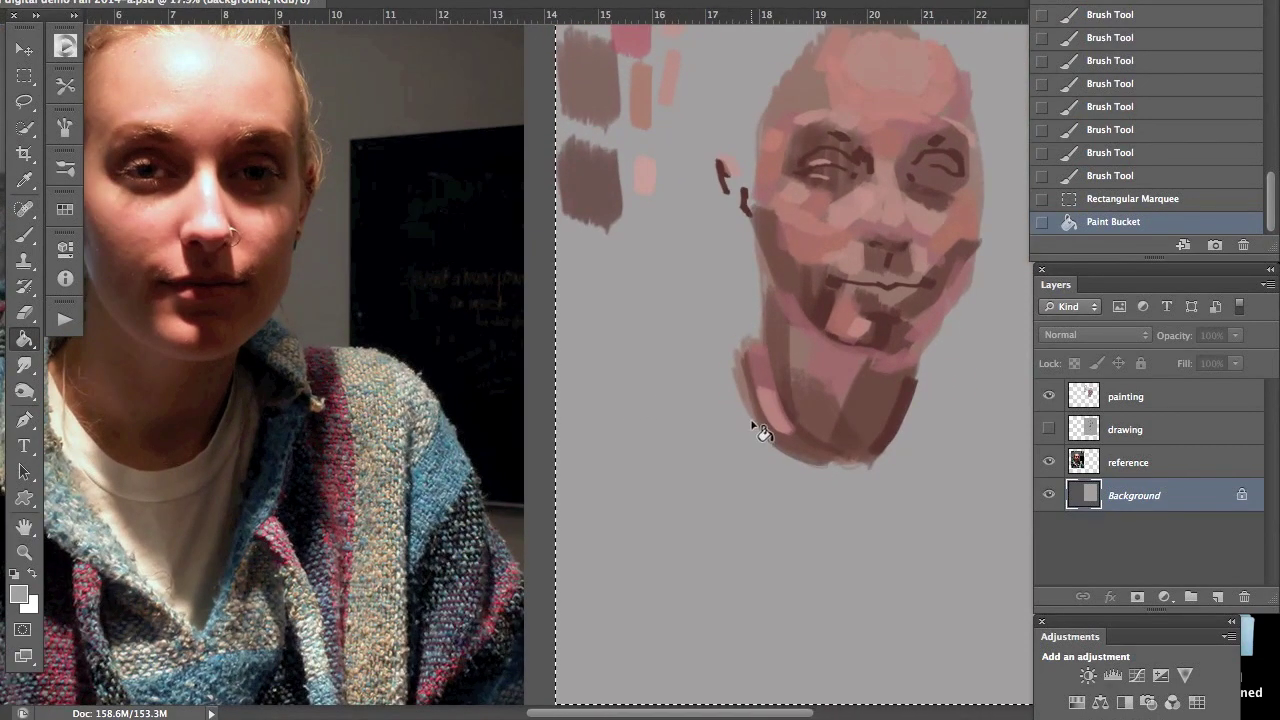
left_click_drag(700, 409, 618, 414)
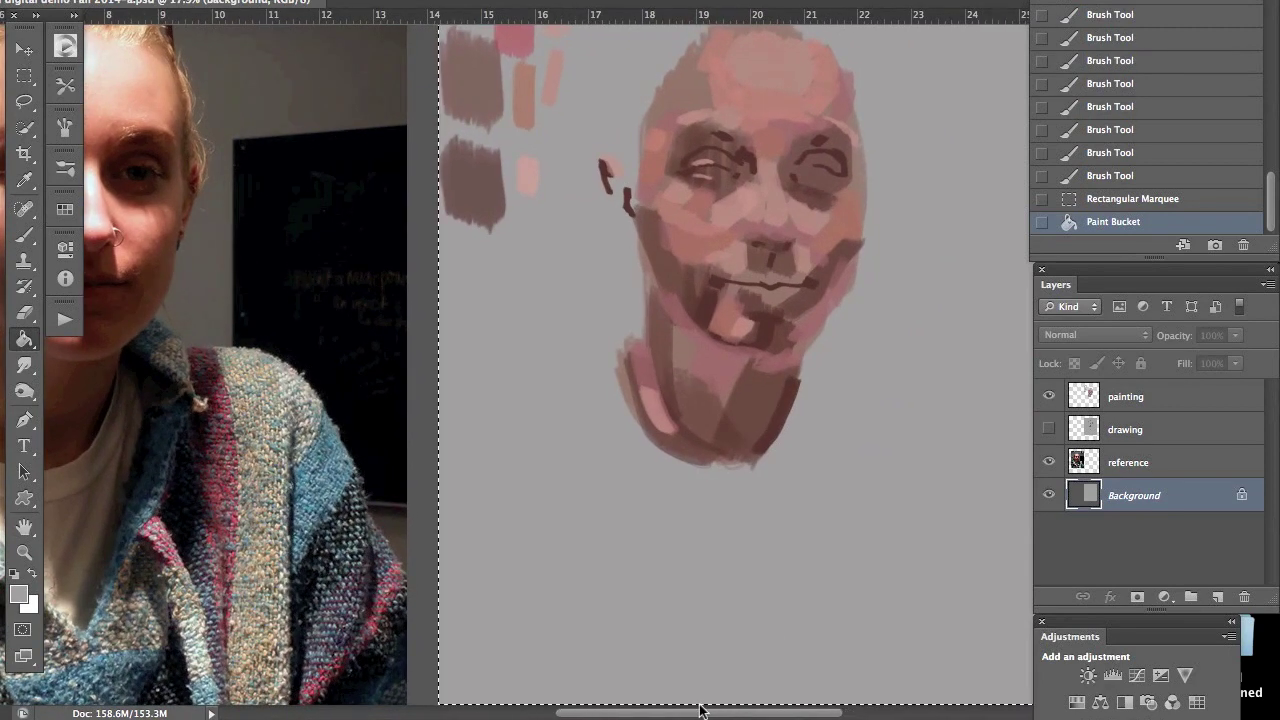
left_click(1050, 429)
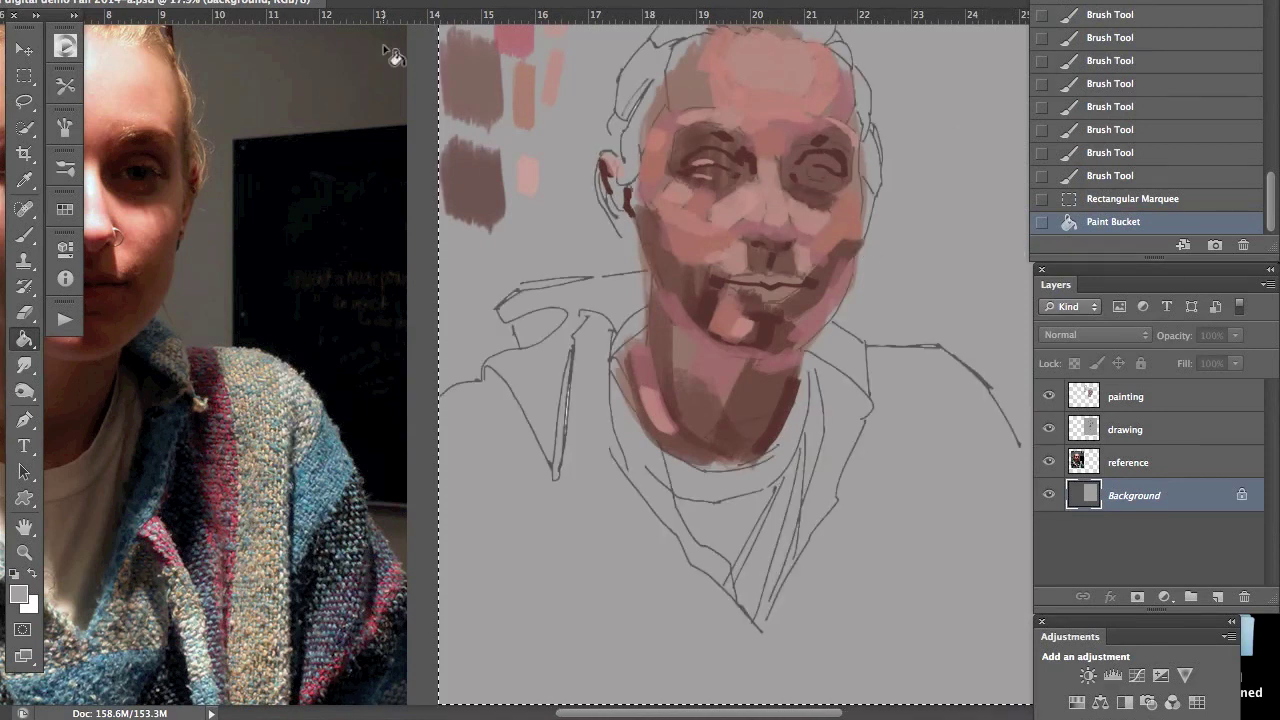
Step: Try converting the image to Grayscale mode without flattening the layers, and undo the conversion
left_click(250, 2)
left_click(250, 2)
left_click(250, 2)
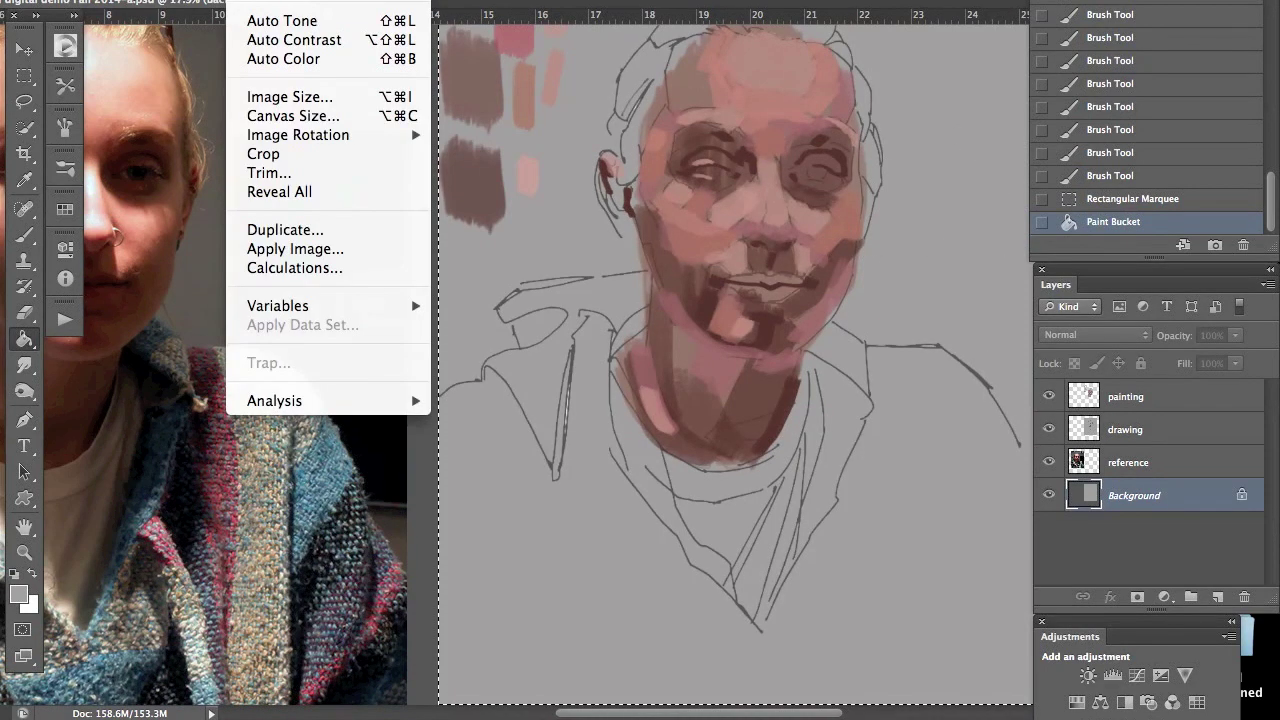
mouse_move(290, 1)
left_click(492, 45)
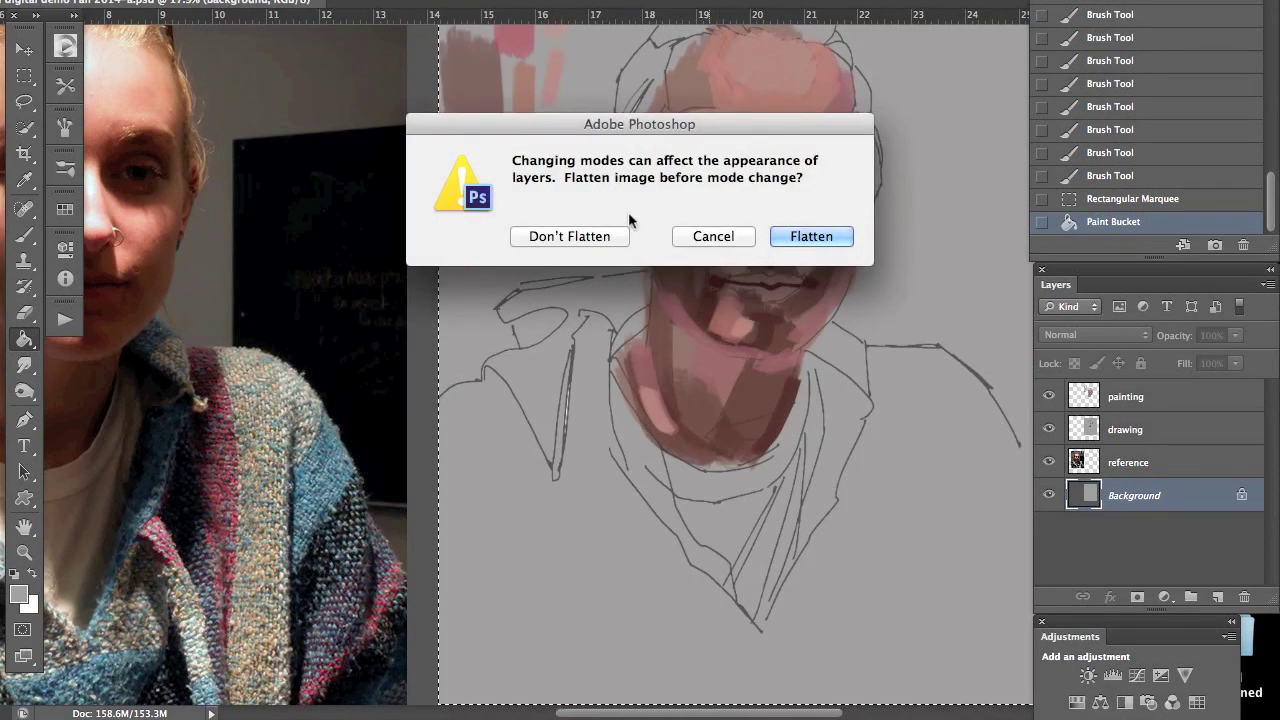
left_click(586, 237)
left_click(784, 284)
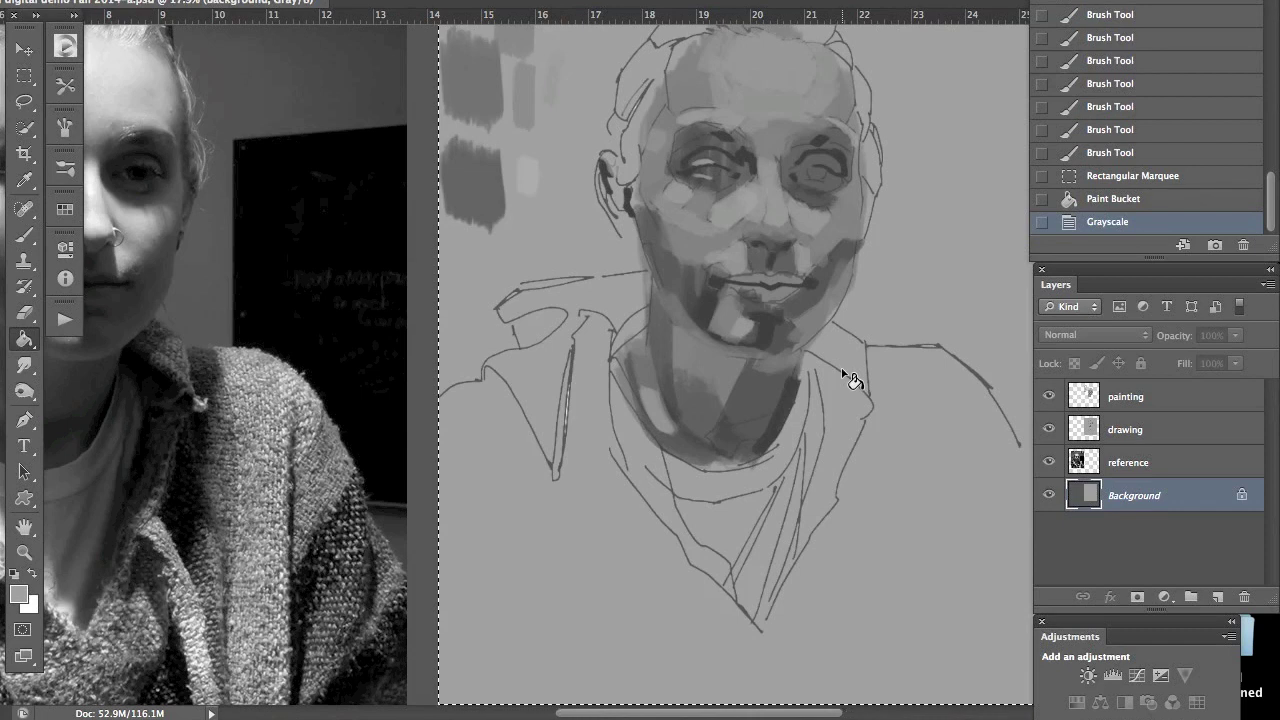
key("ctrl+z")
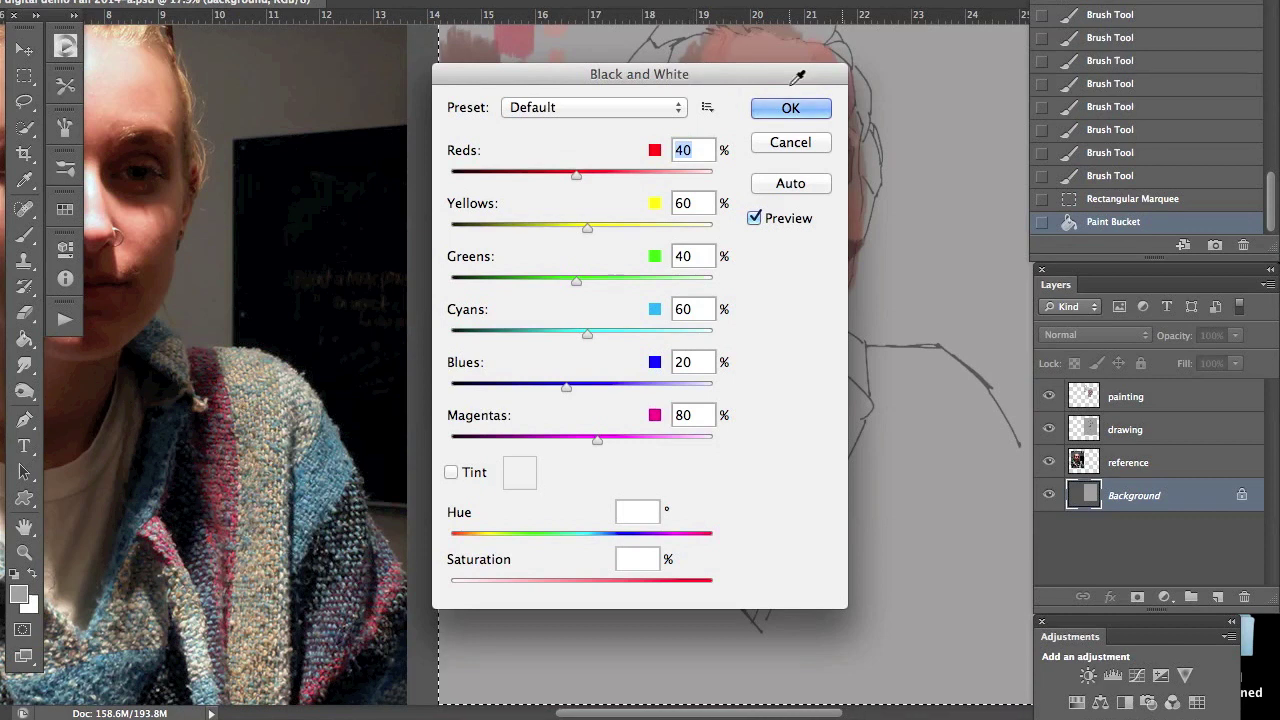
Step: Dismiss the Black and White adjustment without applying it and make the painting layer active
mouse_move(707, 80)
left_mouse_down()
mouse_move(358, 107)
mouse_move(371, 86)
left_mouse_up()
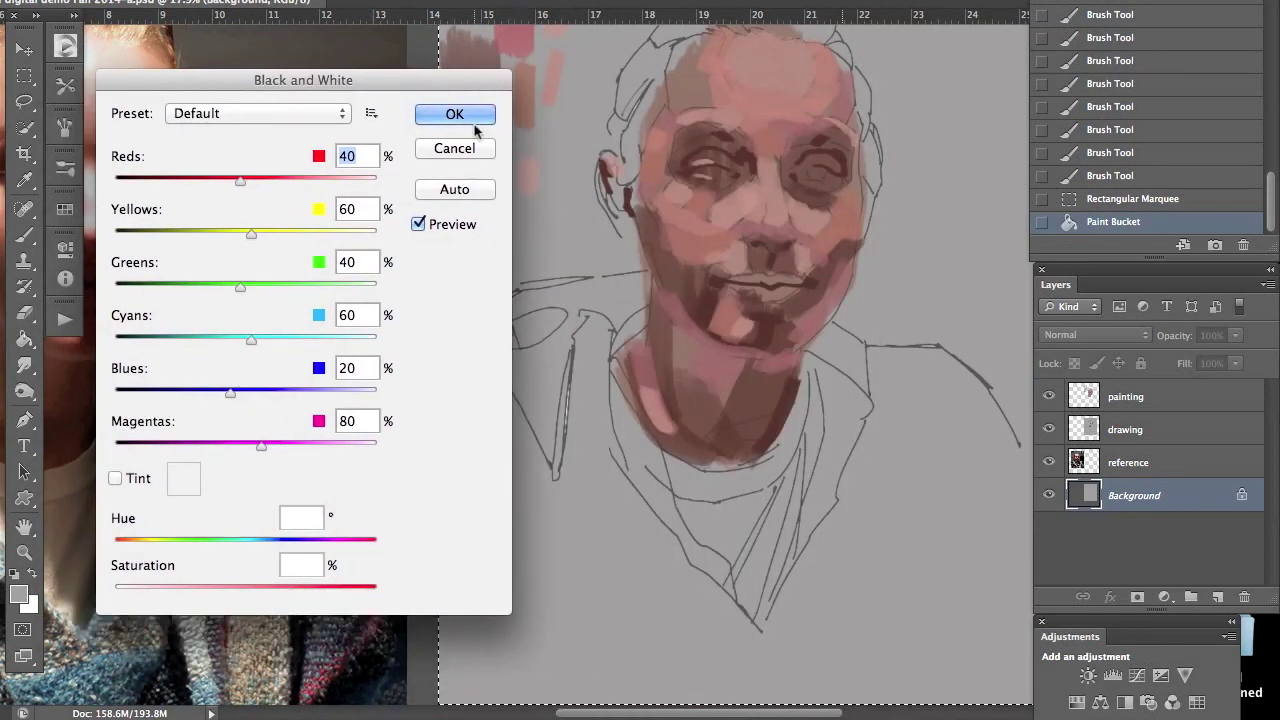
left_click(455, 148)
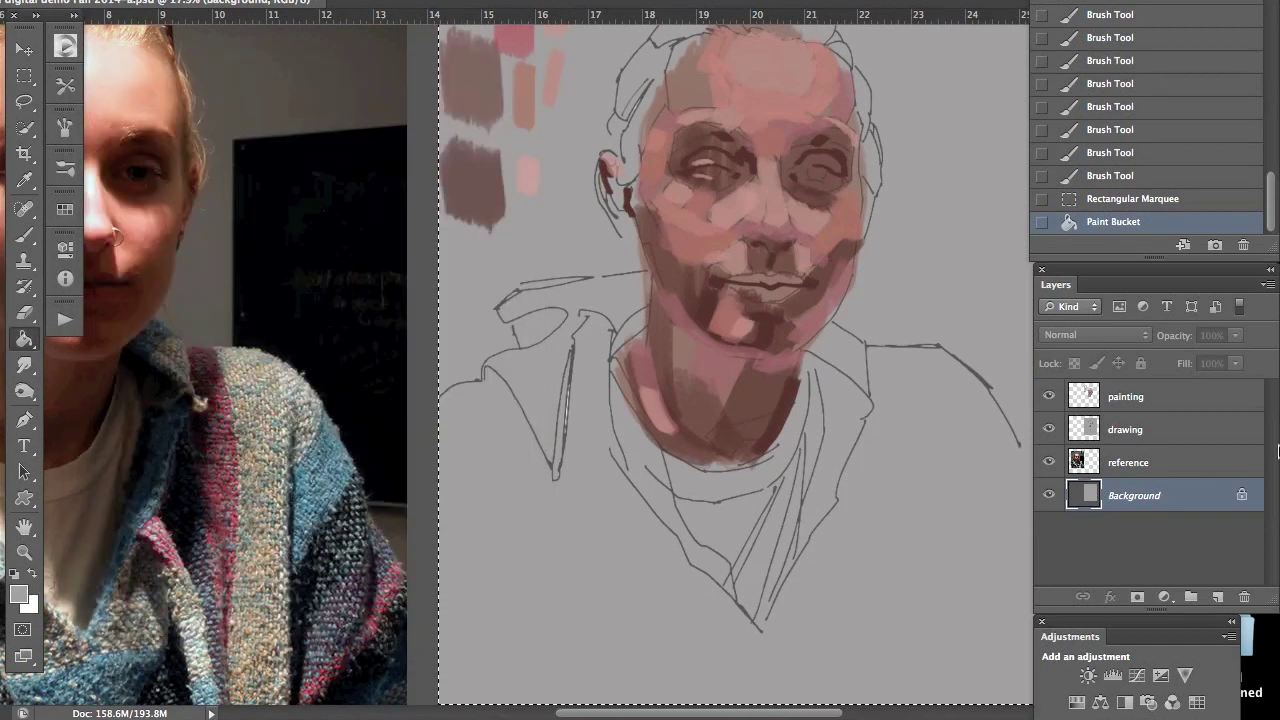
left_click(1168, 393)
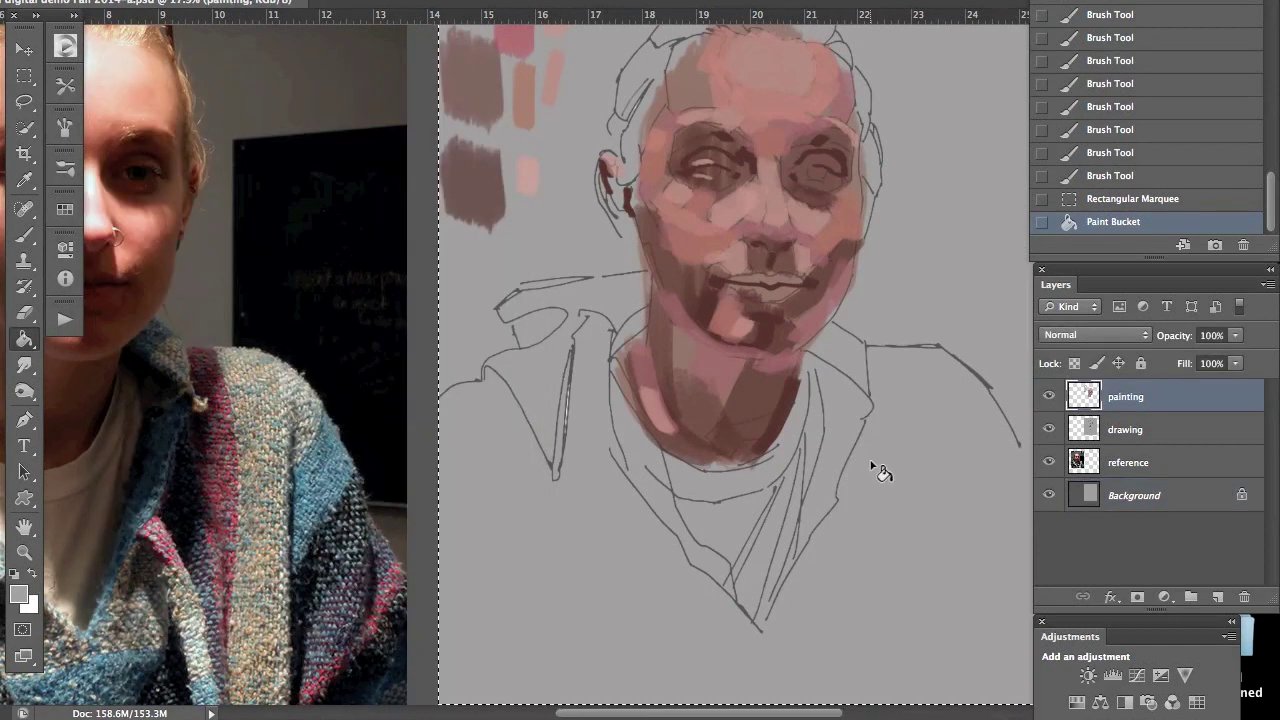
Step: Try Auto Color on the painting layer and undo it
key("shift+super+b")
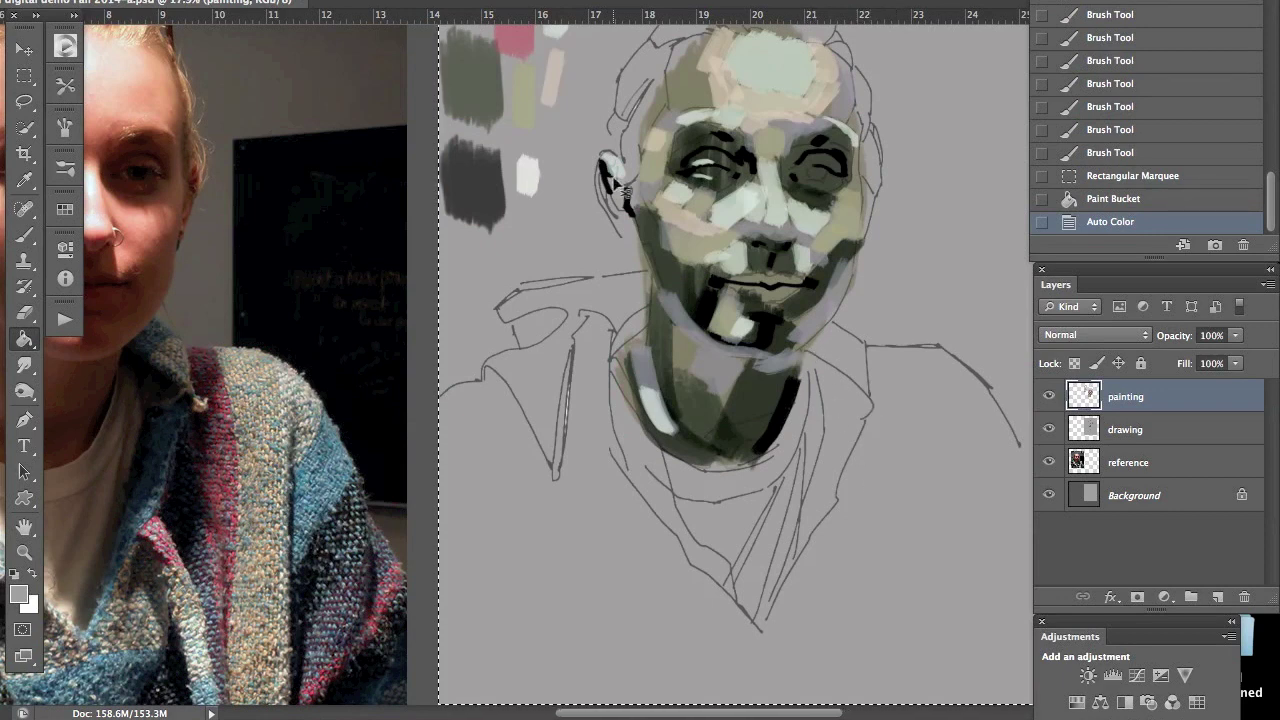
key("ctrl+z")
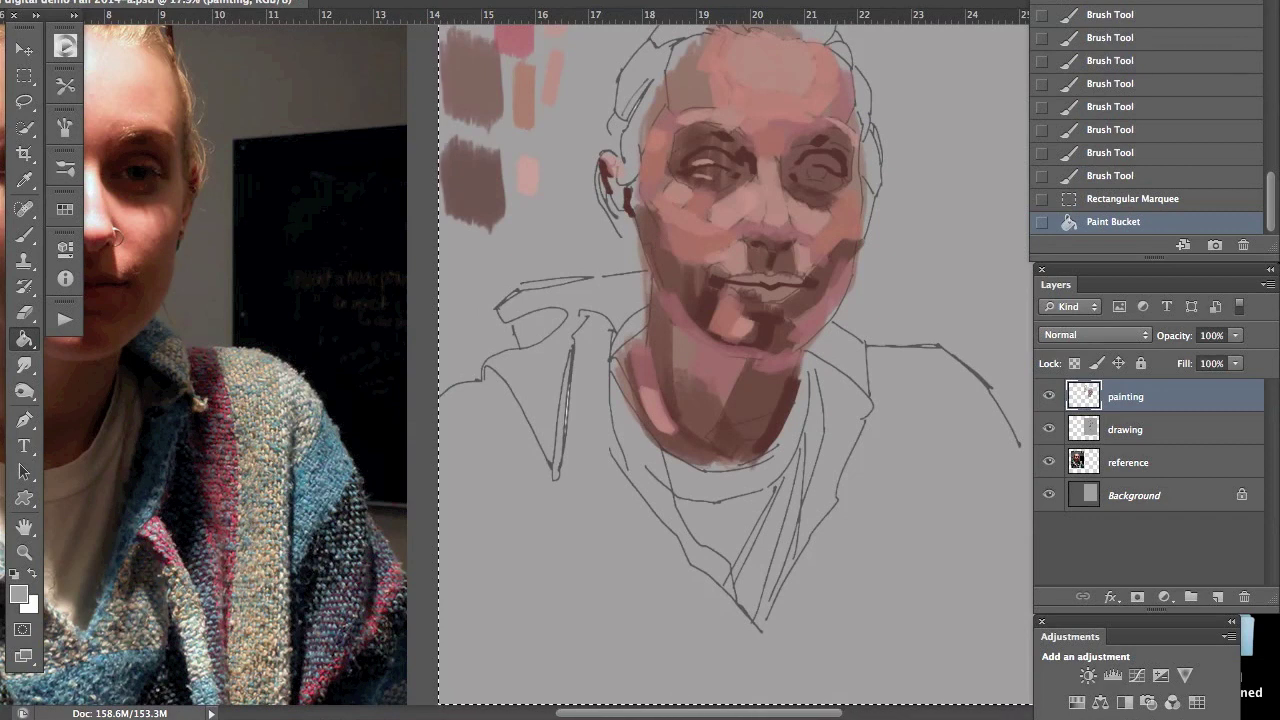
left_click(300, 1)
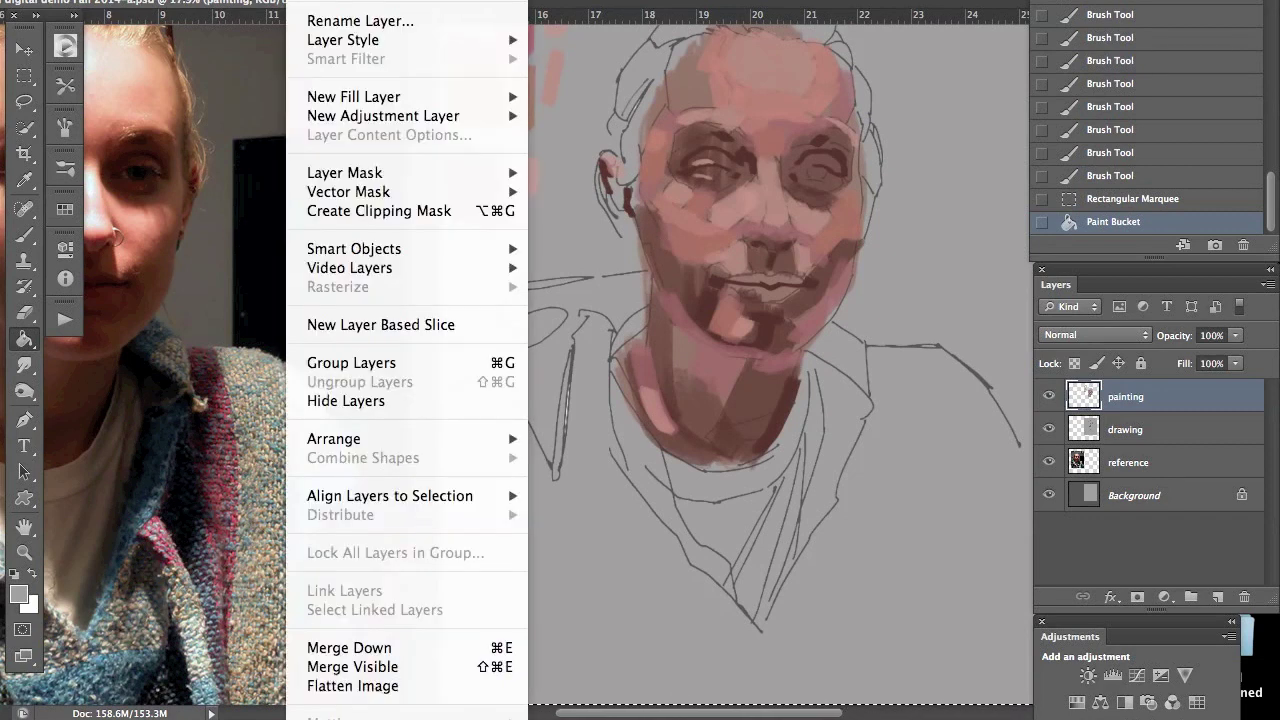
mouse_move(470, 1)
mouse_move(410, 1)
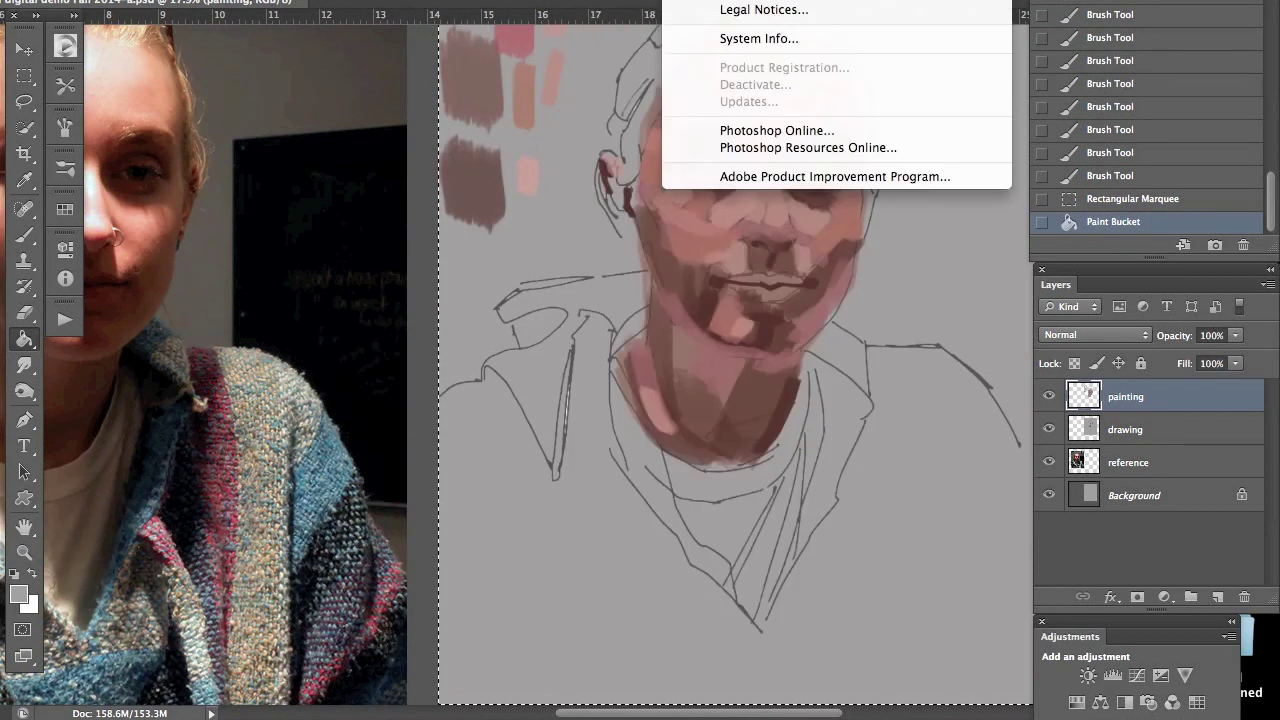
key("Escape")
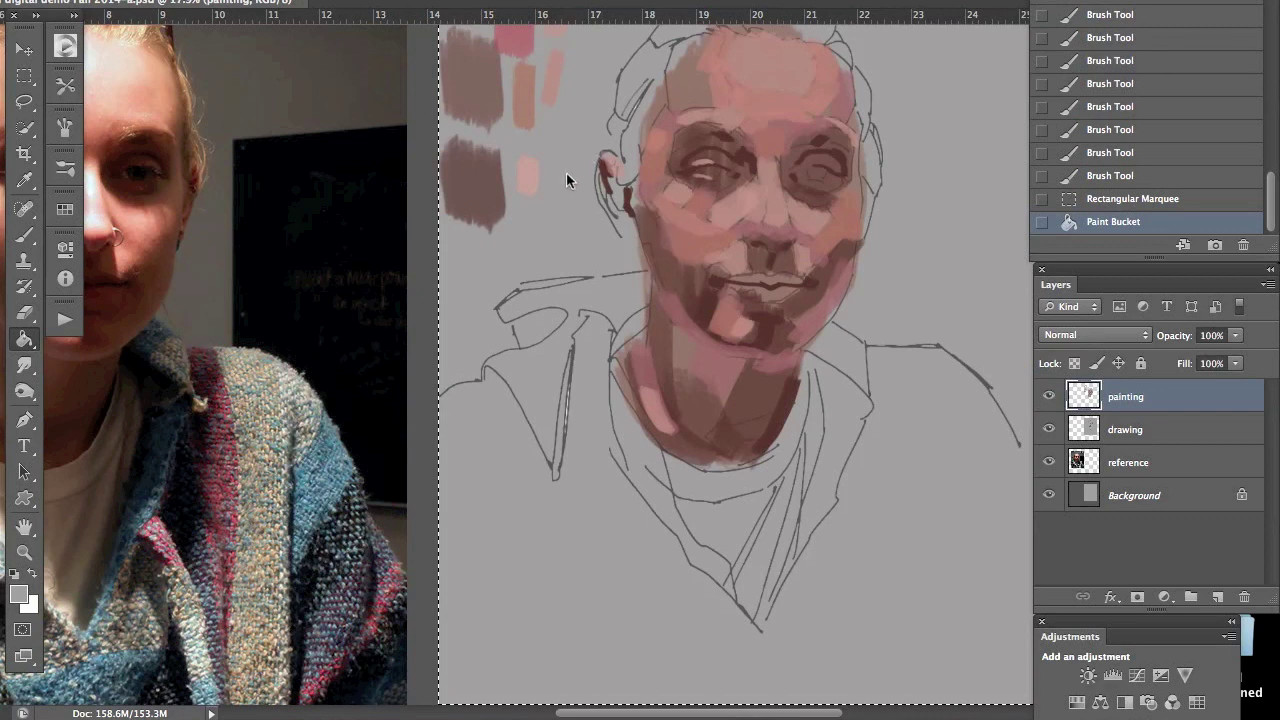
Step: Sample the dusky pink test patch and brush it over the shadowed jaw, the outer cheek, the base of the neck and below the ear
left_click(528, 44, "alt")
left_click(24, 233)
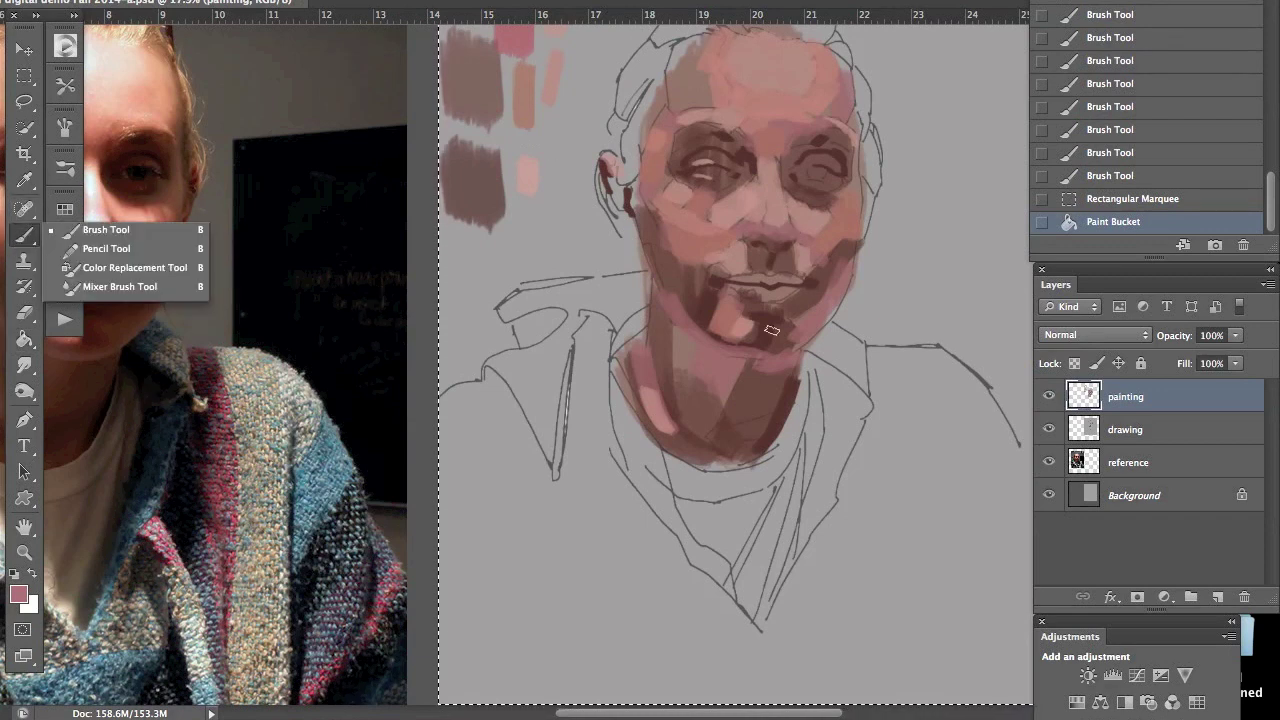
left_click(800, 312)
left_click(800, 312)
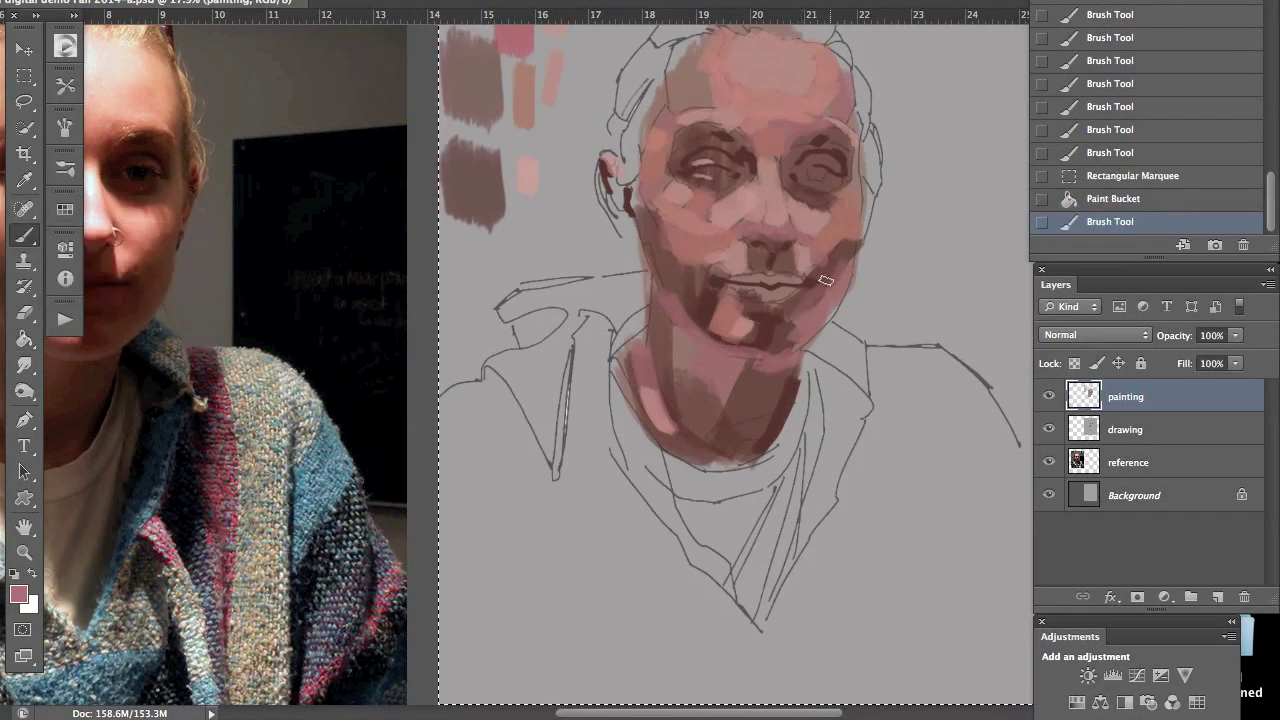
left_click_drag(810, 315, 805, 322)
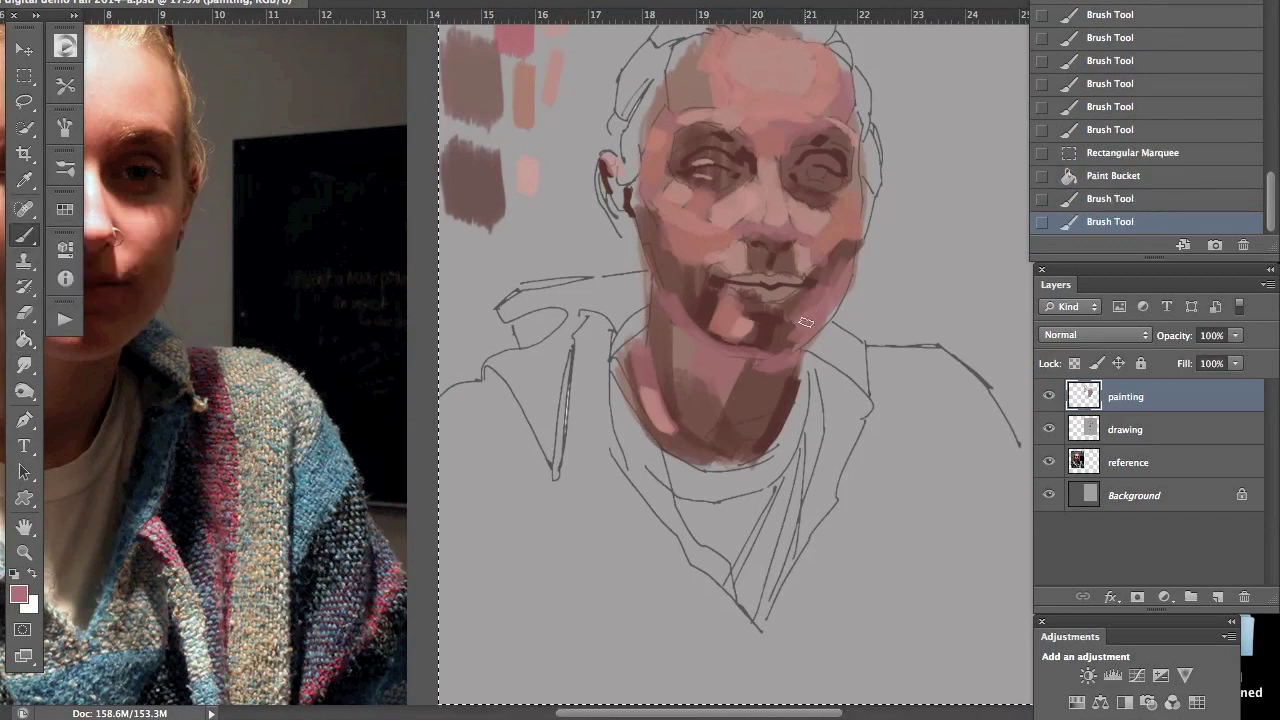
left_click(860, 202)
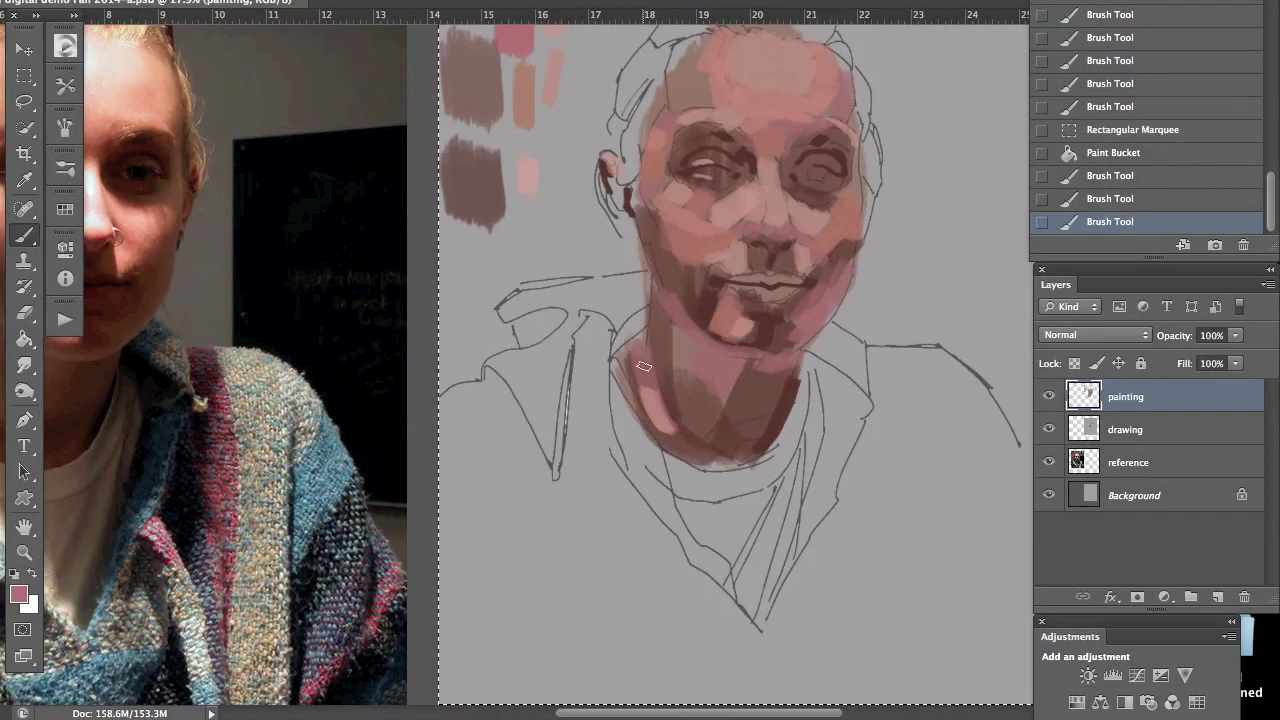
left_click(712, 463)
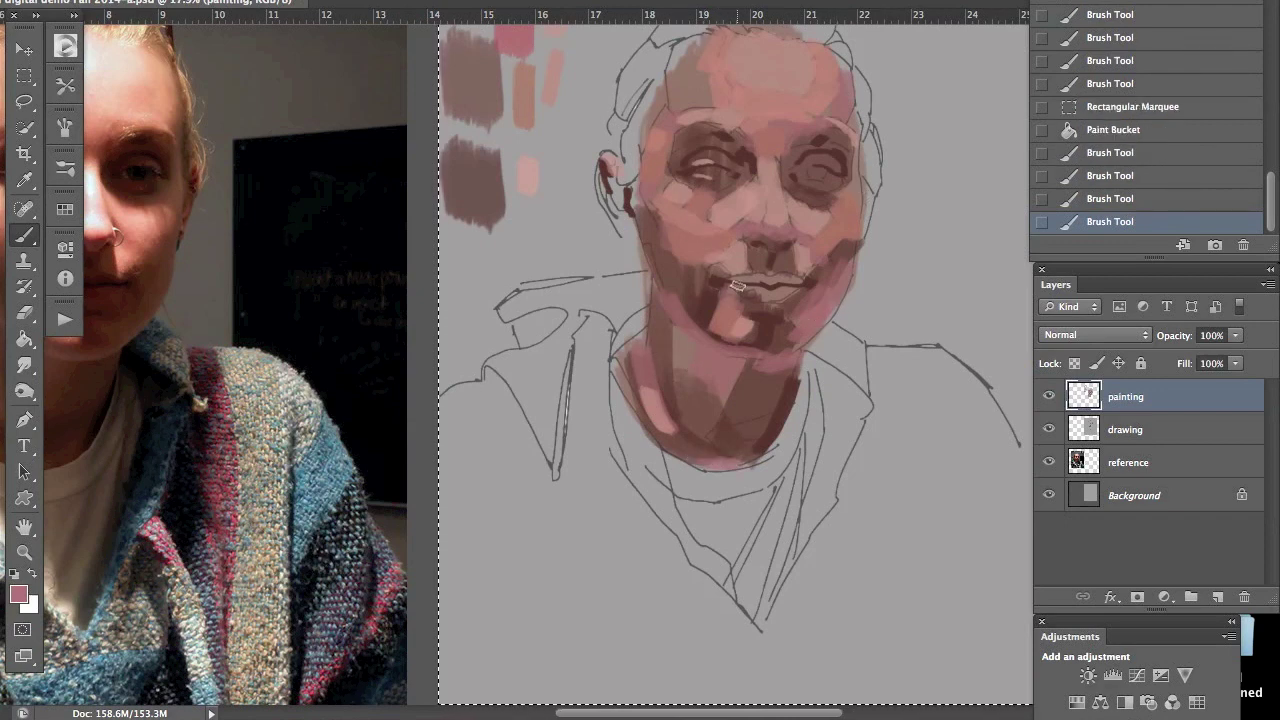
left_click(635, 189)
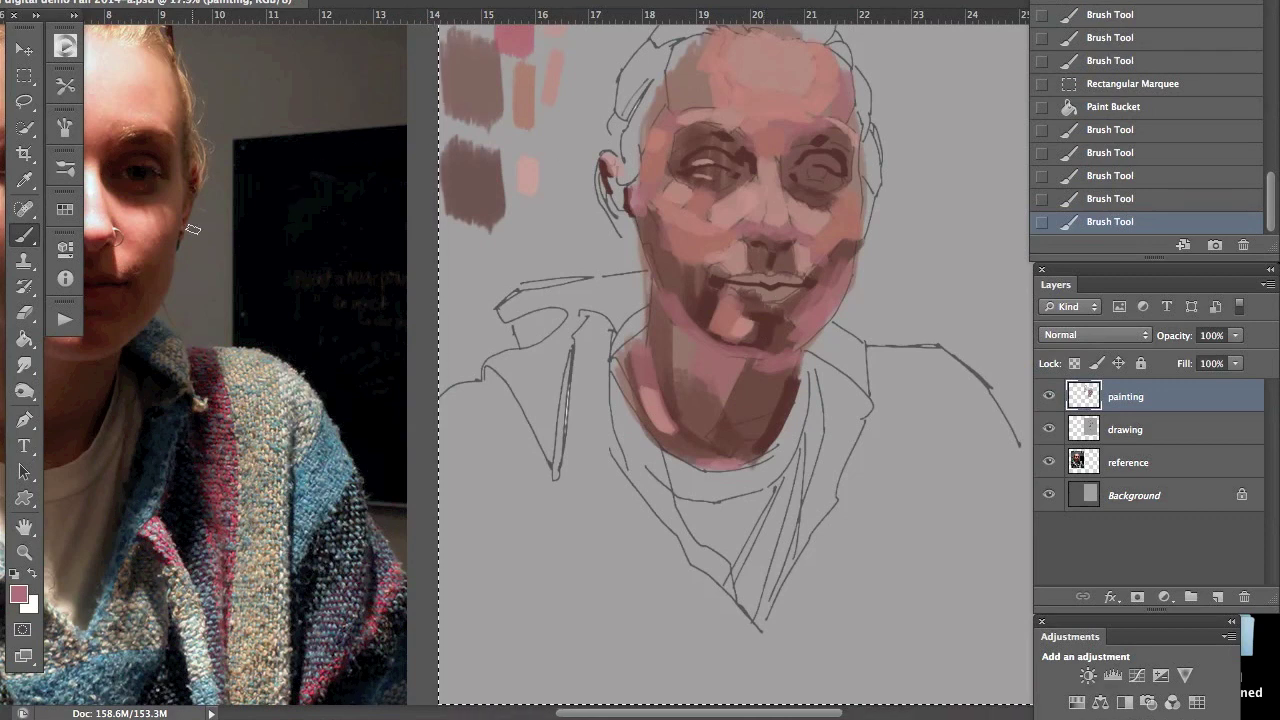
Step: Load the dark rose colour from the saved swatches and brush small test patches below the lower brown patch
left_click(65, 209)
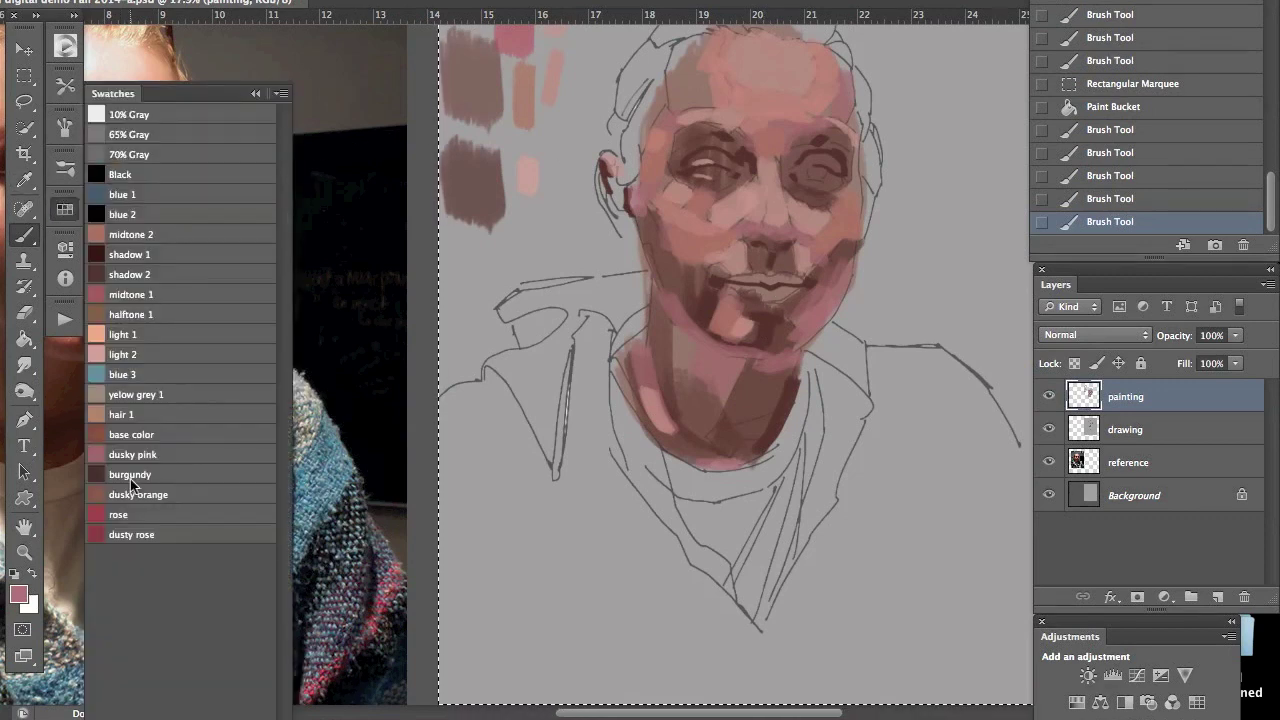
left_click(460, 251)
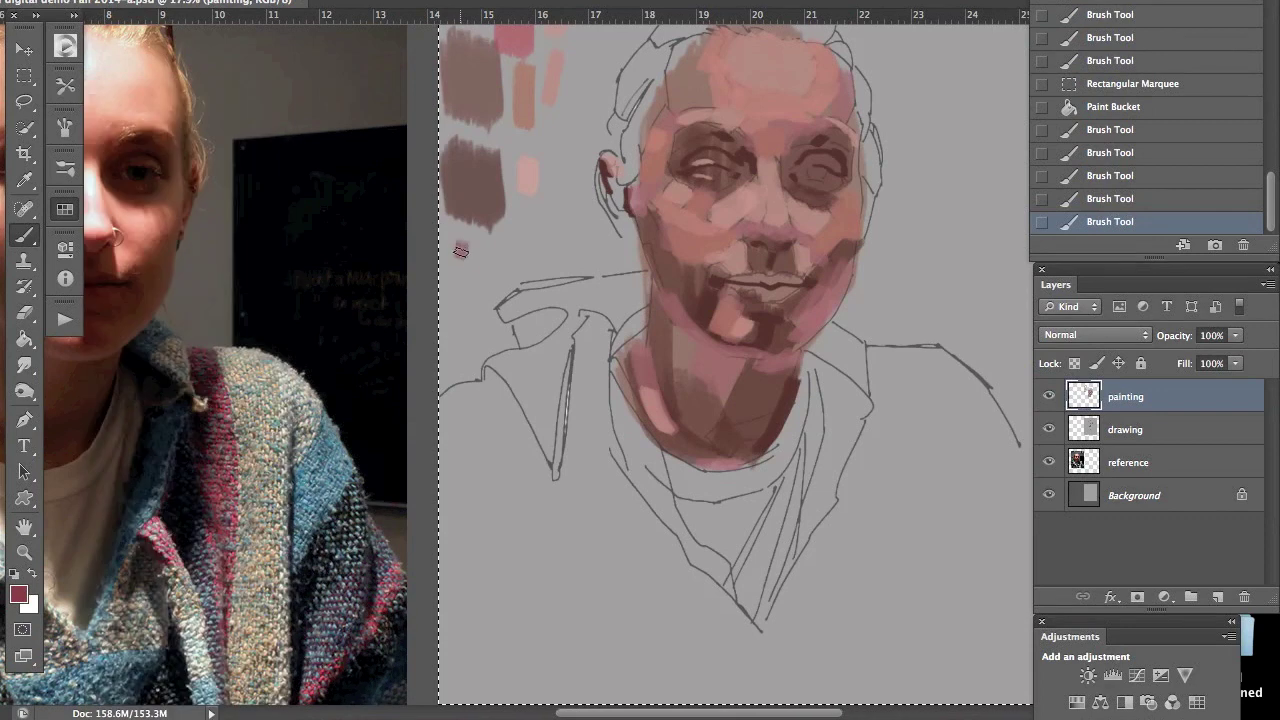
left_click(689, 49)
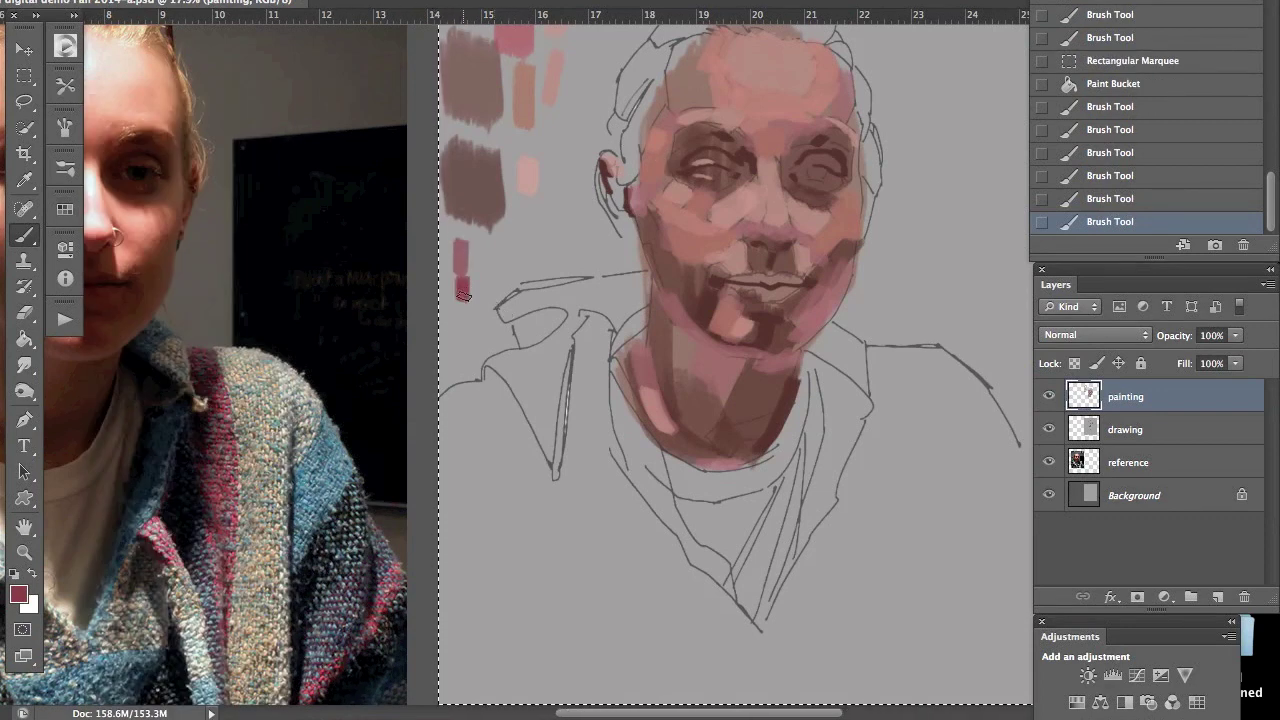
left_click(507, 126)
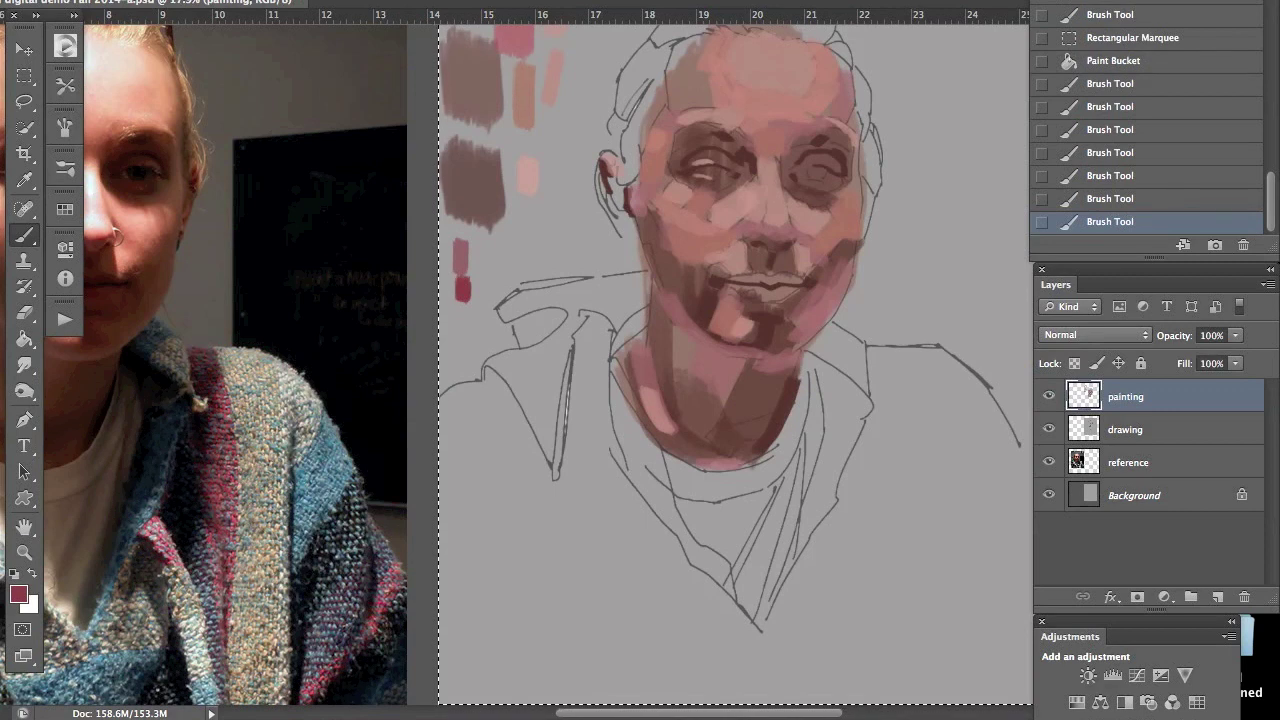
Step: Set the foreground colour to dark maroon #4b2424 and brush one dense and one light test patch beside the rose patches
left_click(19, 596)
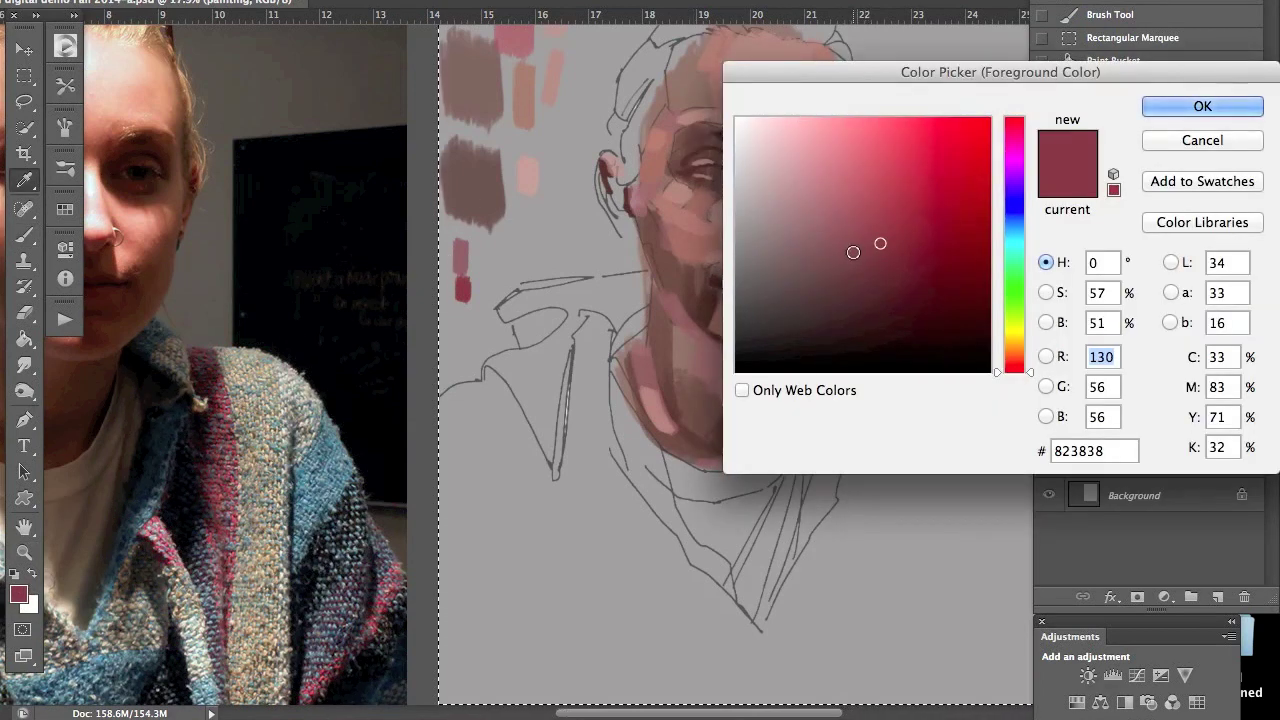
left_click(881, 273)
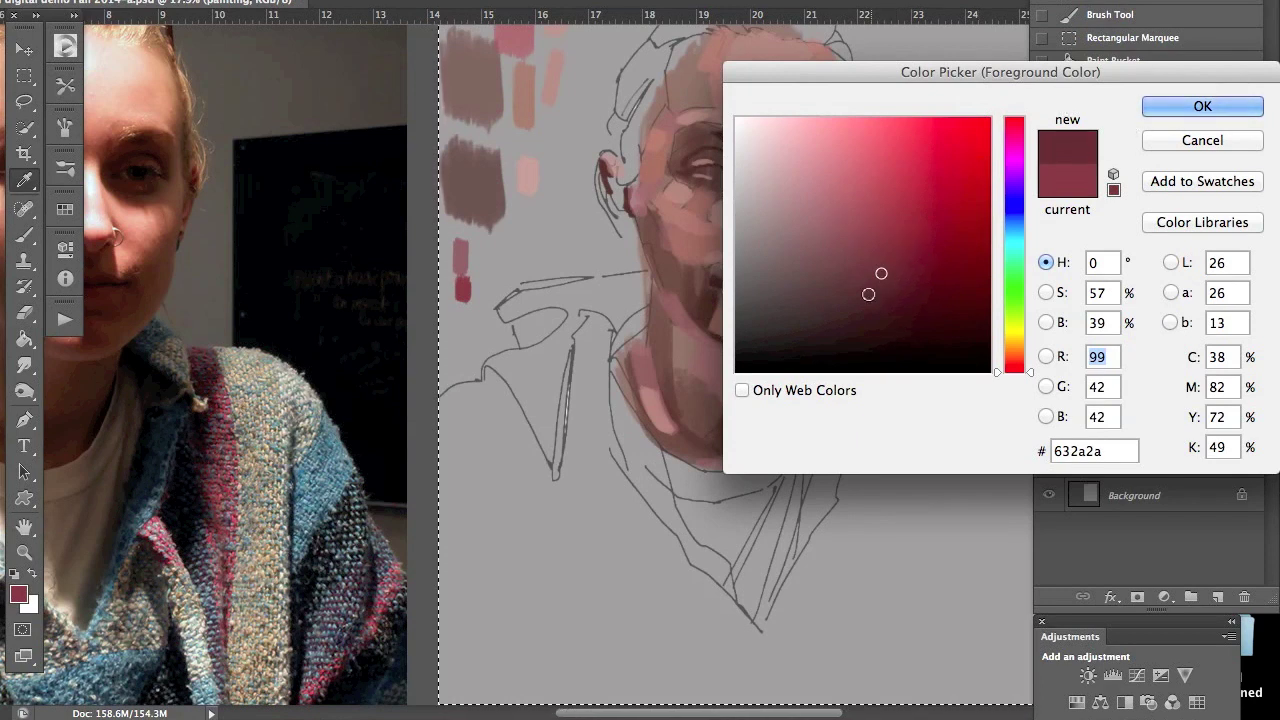
left_click(868, 297)
left_click(1200, 106)
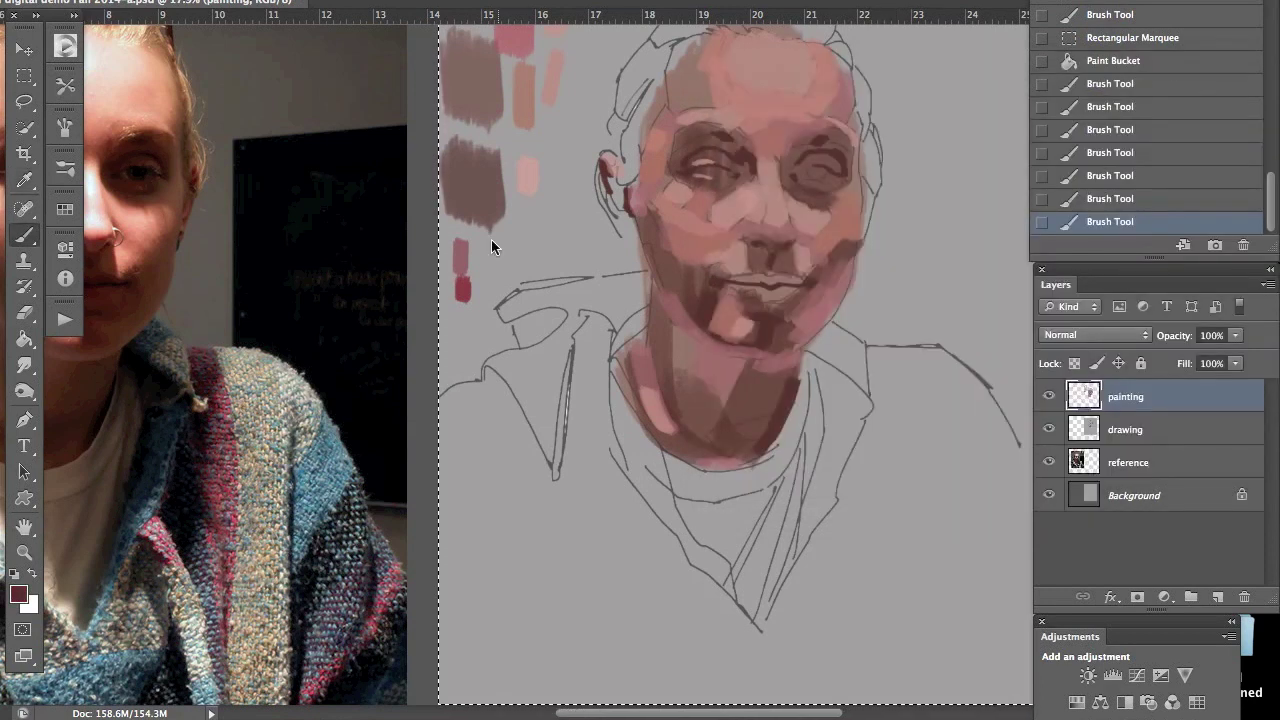
left_click_drag(480, 248, 482, 258)
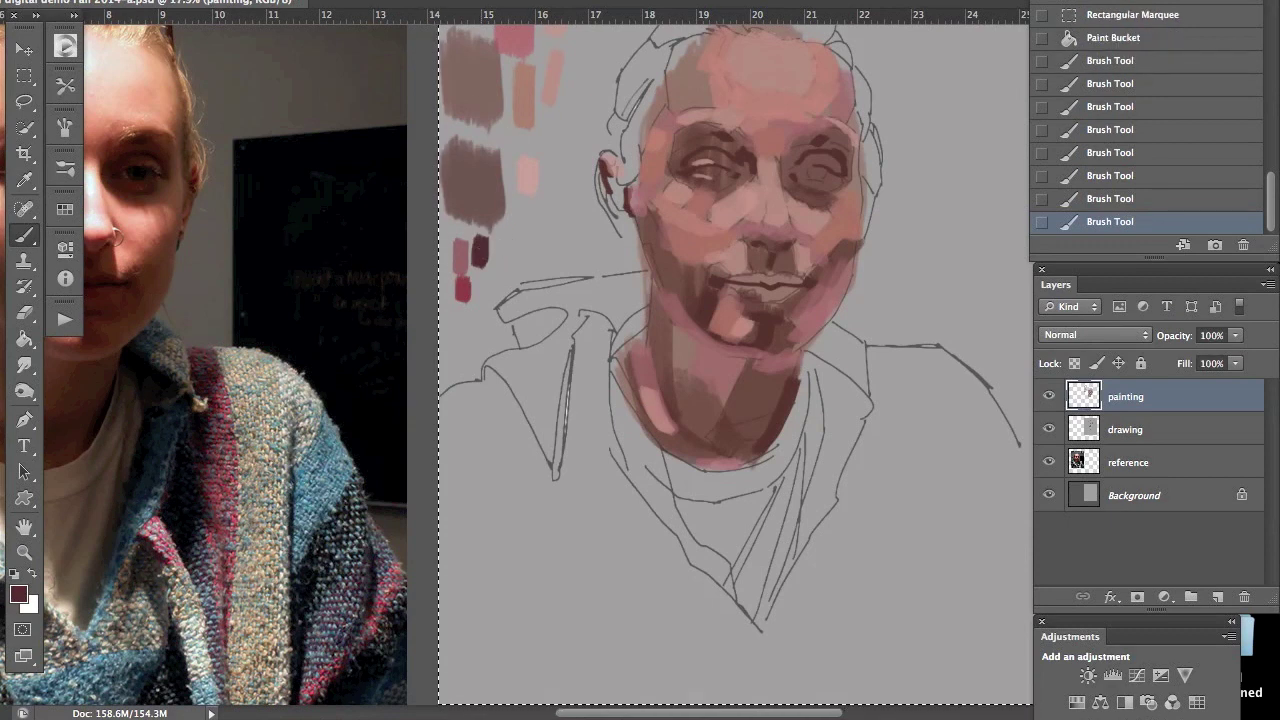
left_click(512, 187)
Step: Set the foreground colour to #5c2a2a and brush another test patch at the end of the maroon row
left_click(19, 594)
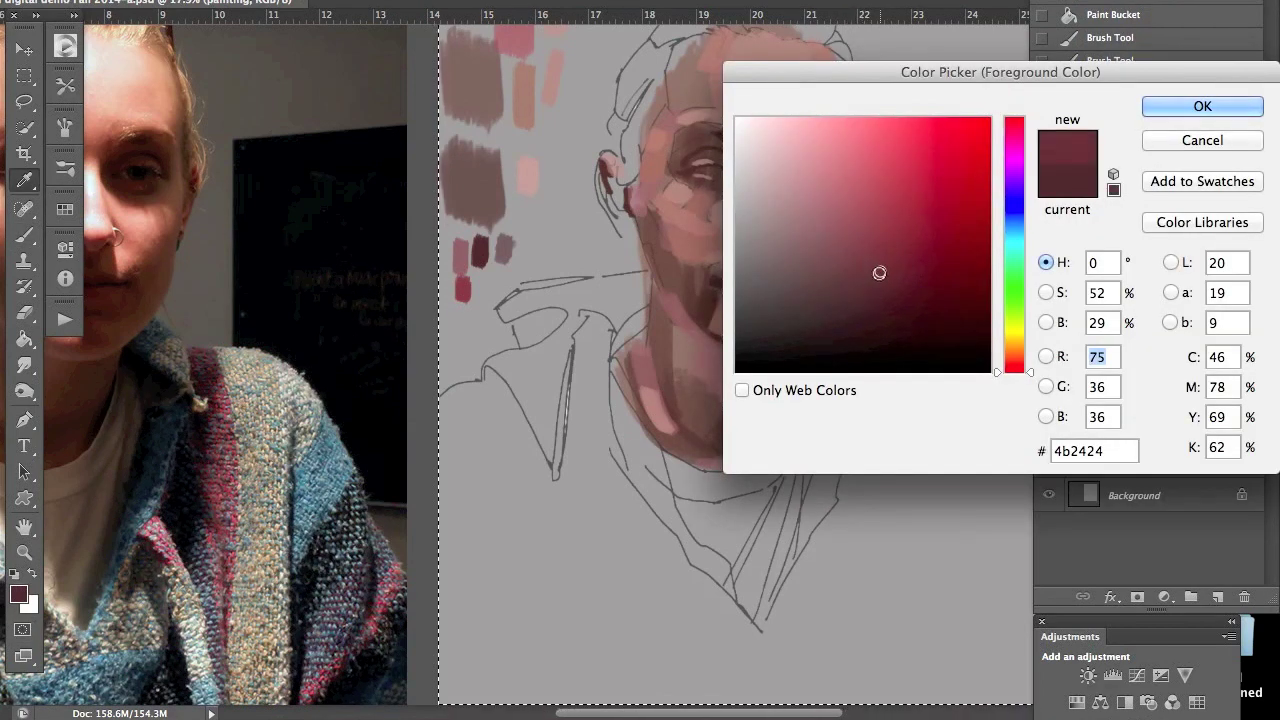
mouse_move(880, 271)
left_mouse_down()
mouse_move(995, 168)
mouse_move(843, 291)
mouse_move(880, 289)
mouse_move(873, 280)
left_mouse_up()
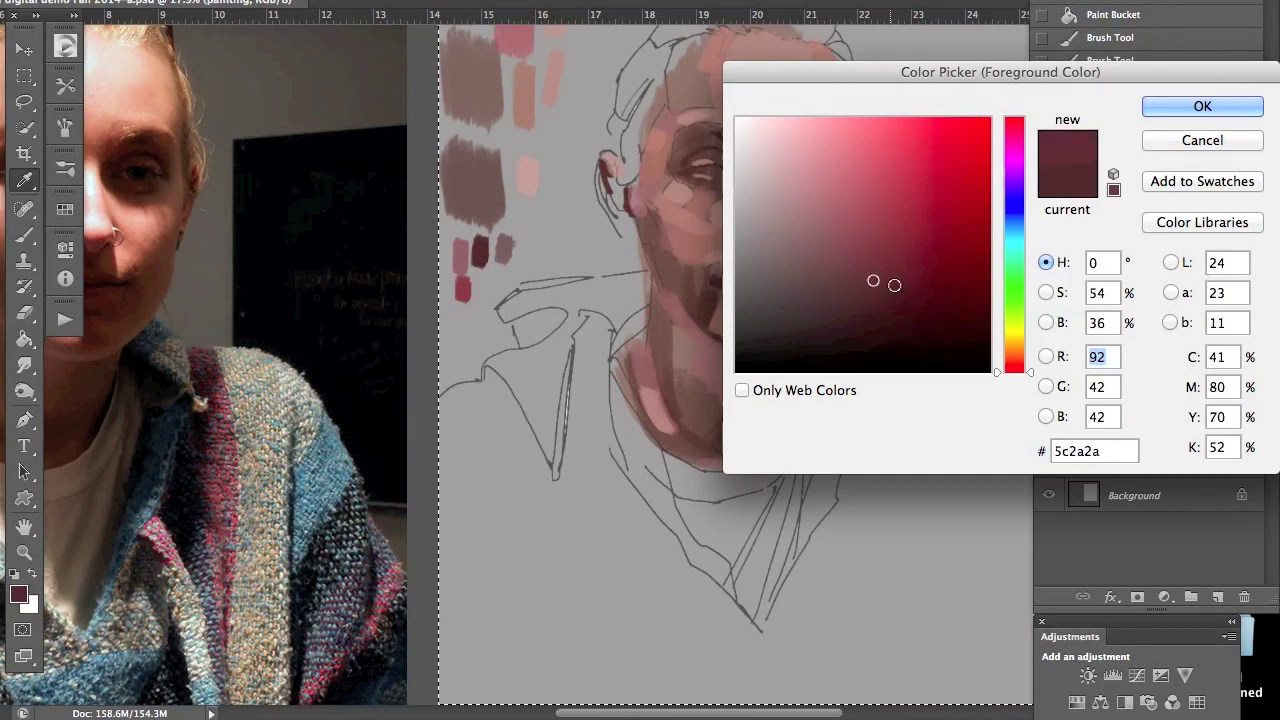
left_click(1162, 106)
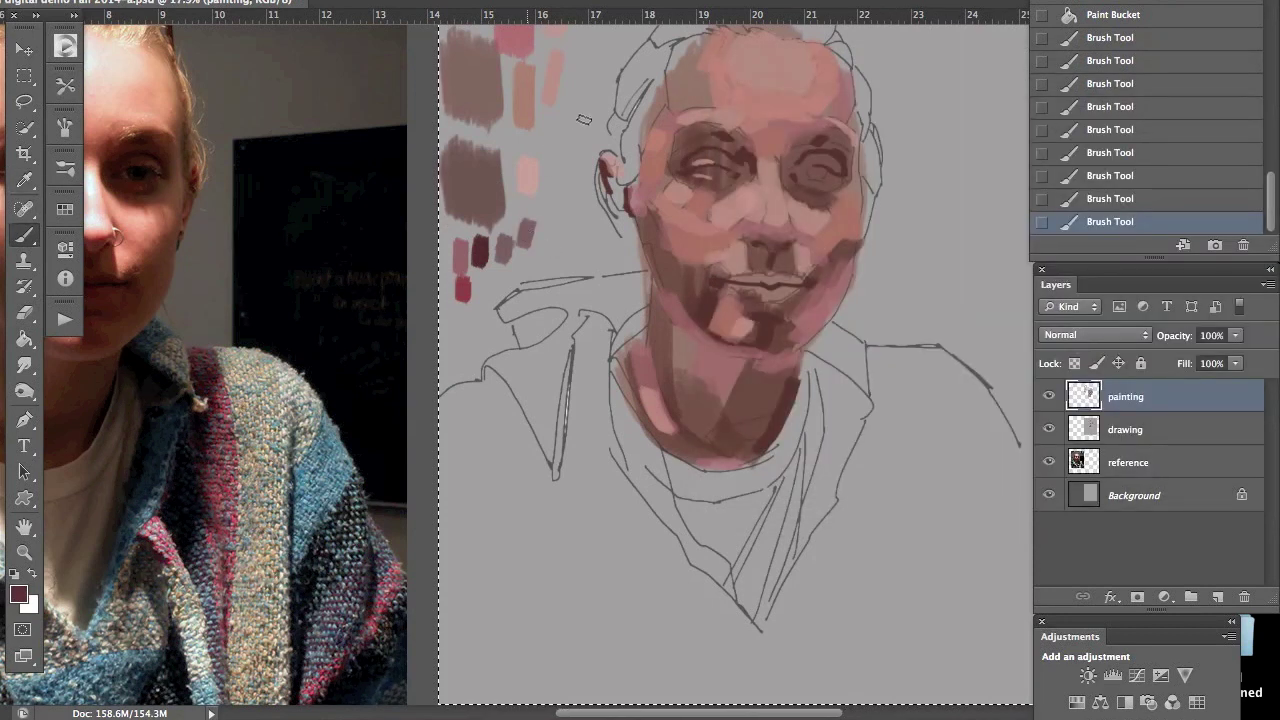
Step: Set the foreground colour to crimson #832828, test it near the pale pink patch and paint the lips with it
left_click(17, 595)
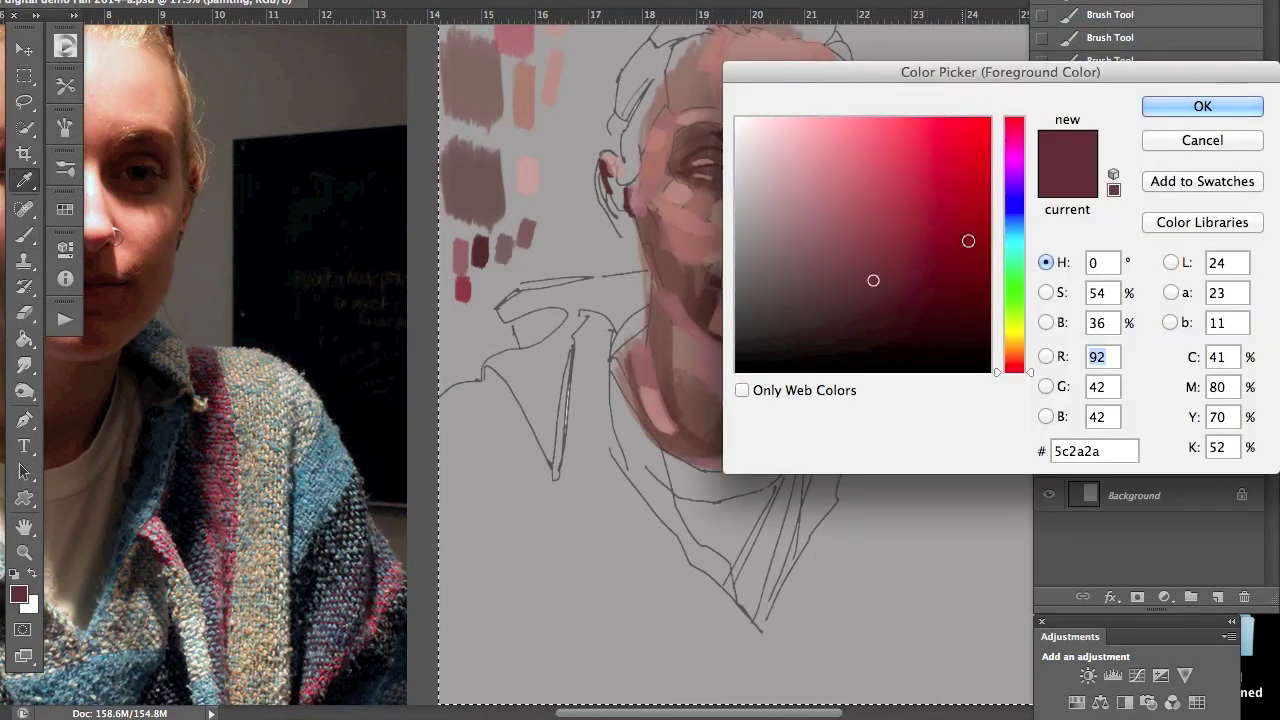
left_click_drag(1003, 368, 1014, 119)
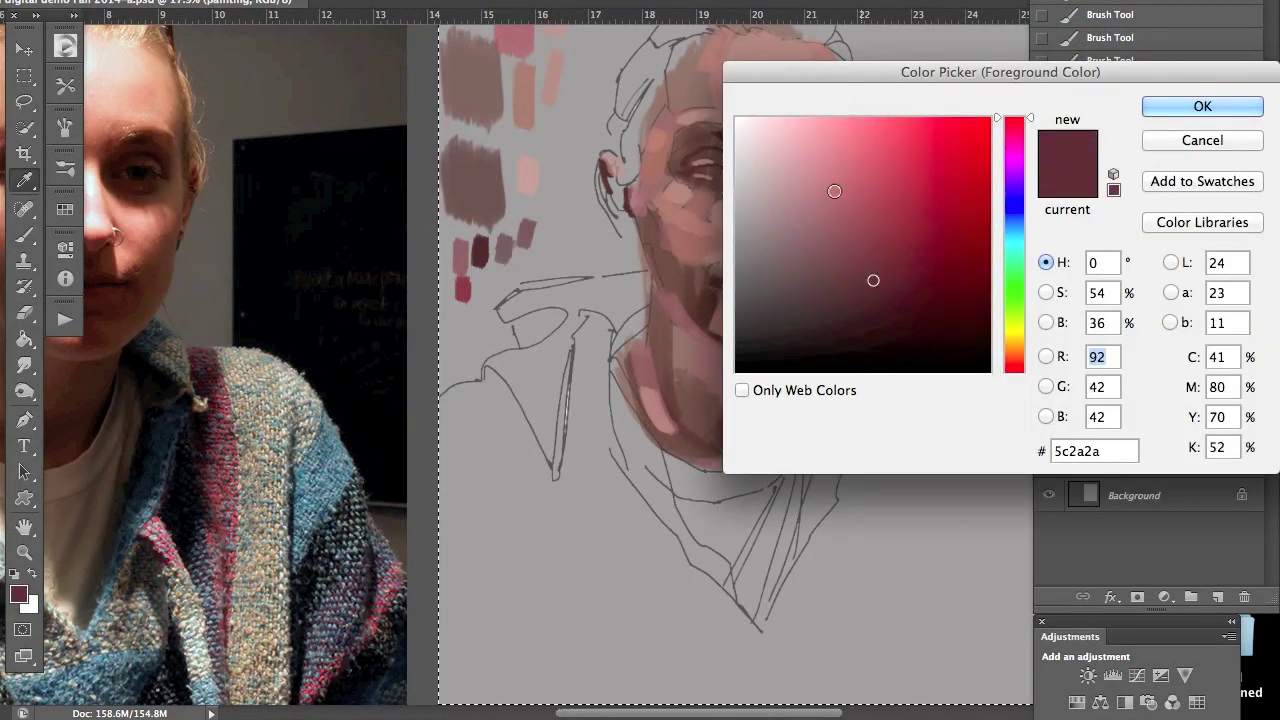
left_click(910, 242)
left_click_drag(910, 242, 912, 241)
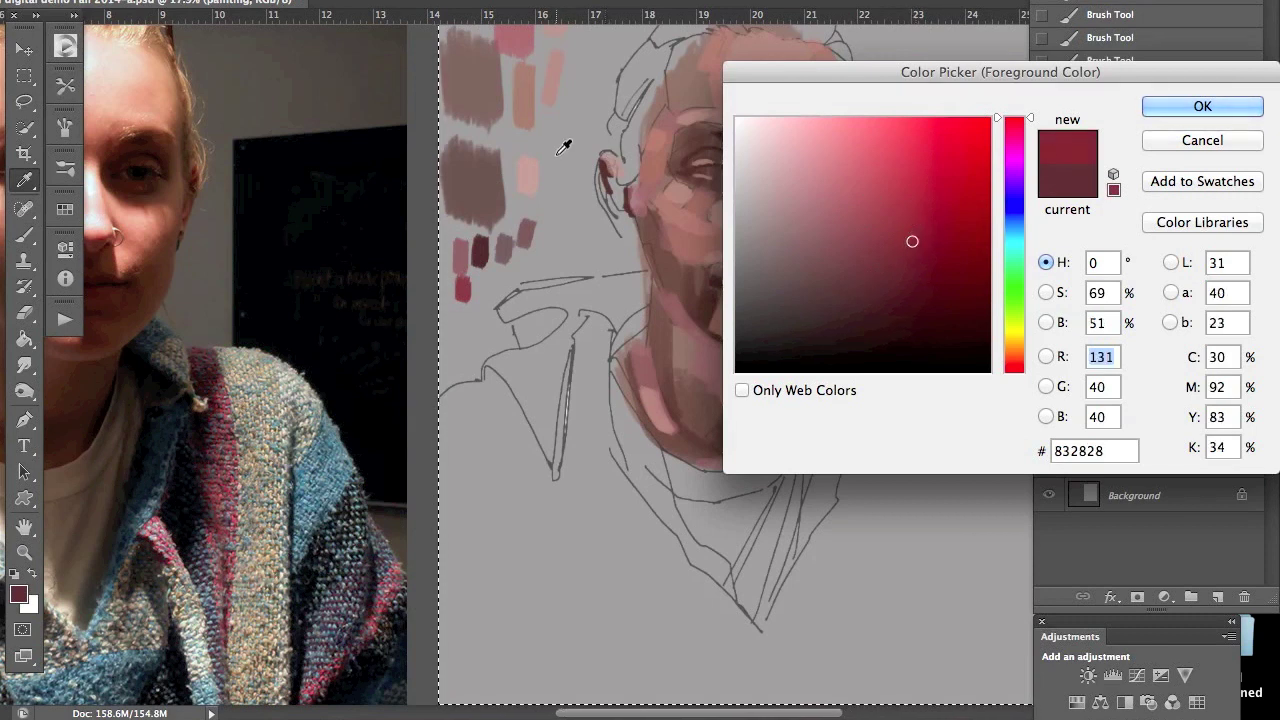
left_click(1201, 107)
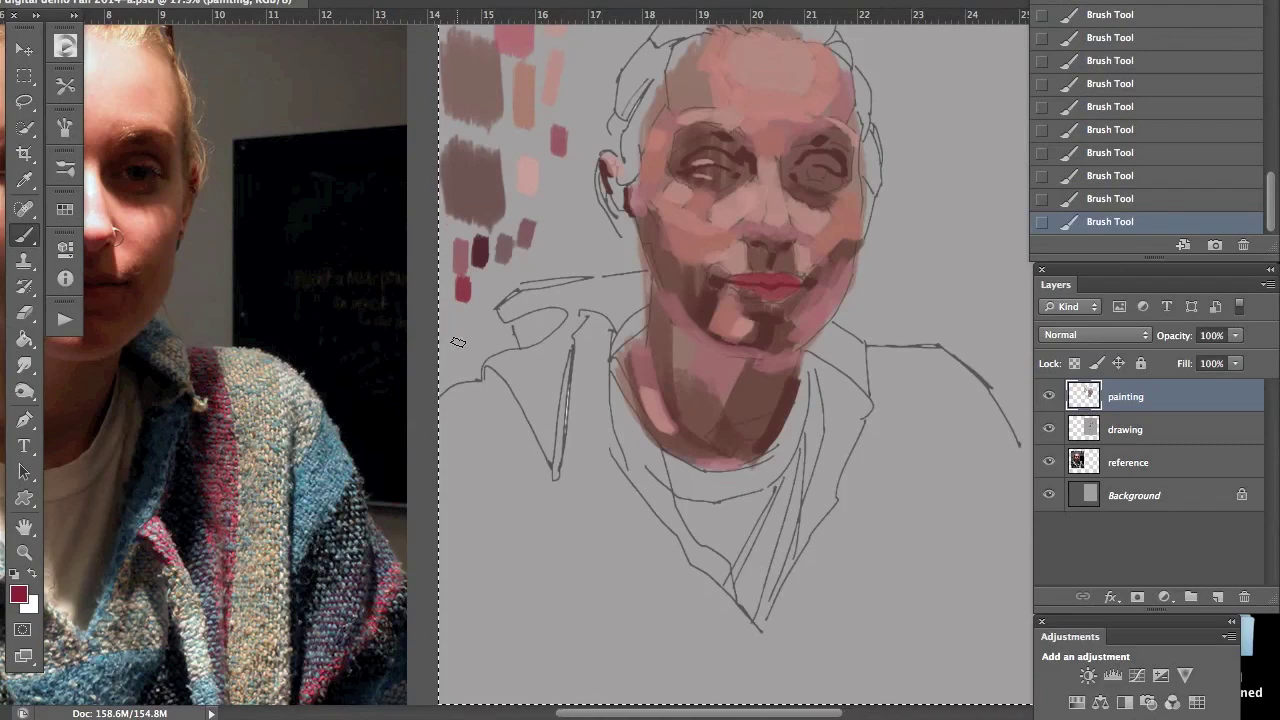
Step: Brush crimson over both nostril wings and along the underside of the nose tip
scroll(460, 350, "up", 5)
scroll(460, 350, "left", 3)
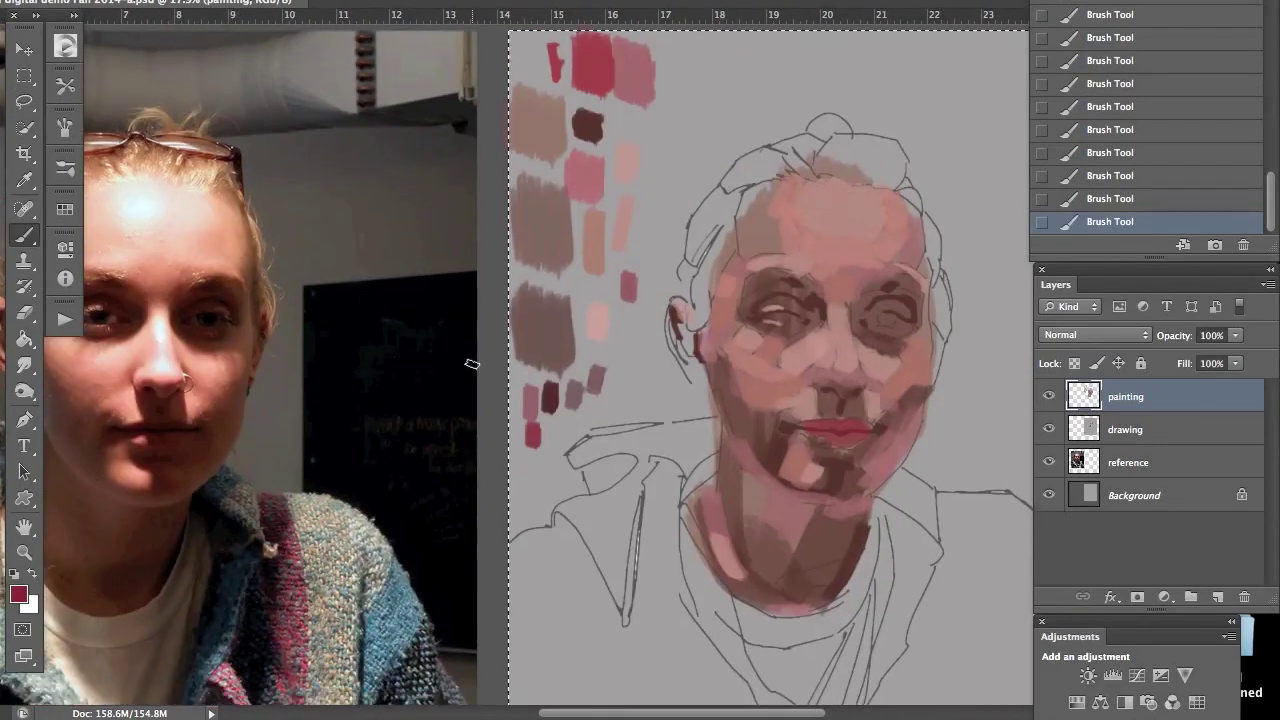
key("ctrl+plus")
key("ctrl+plus")
key("ctrl+plus")
key("ctrl+plus")
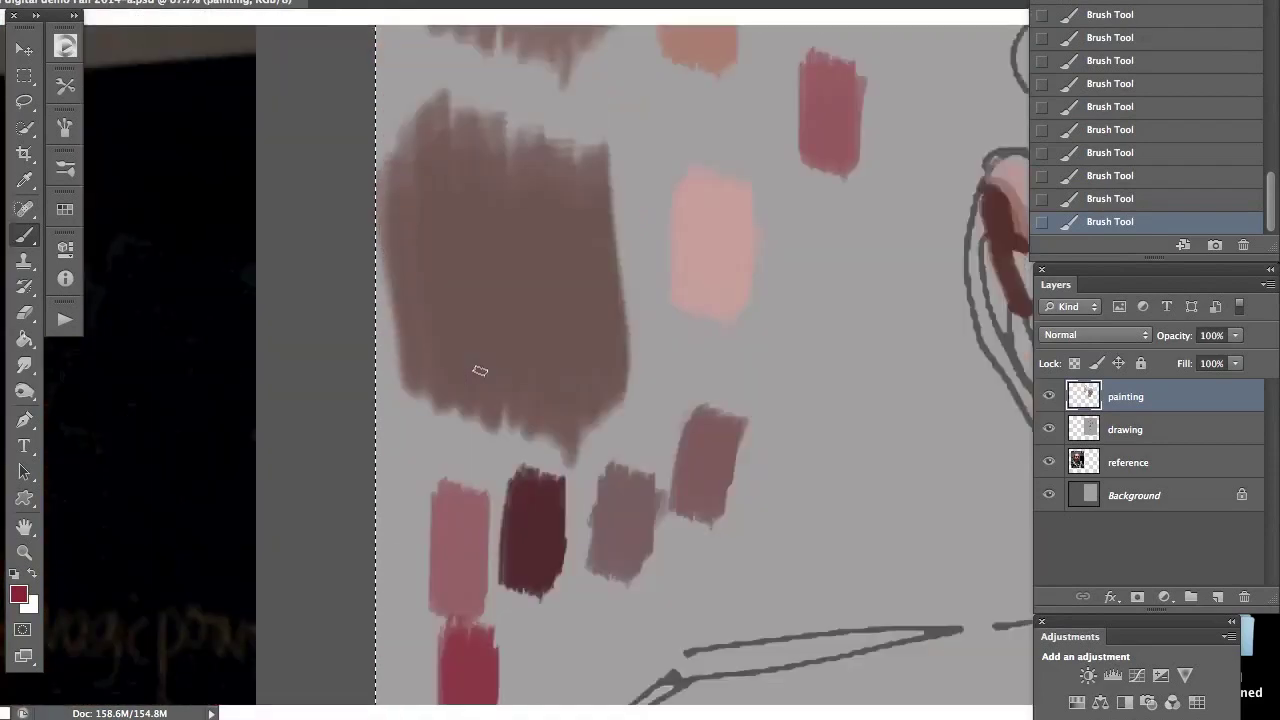
scroll(480, 371, "right", 8)
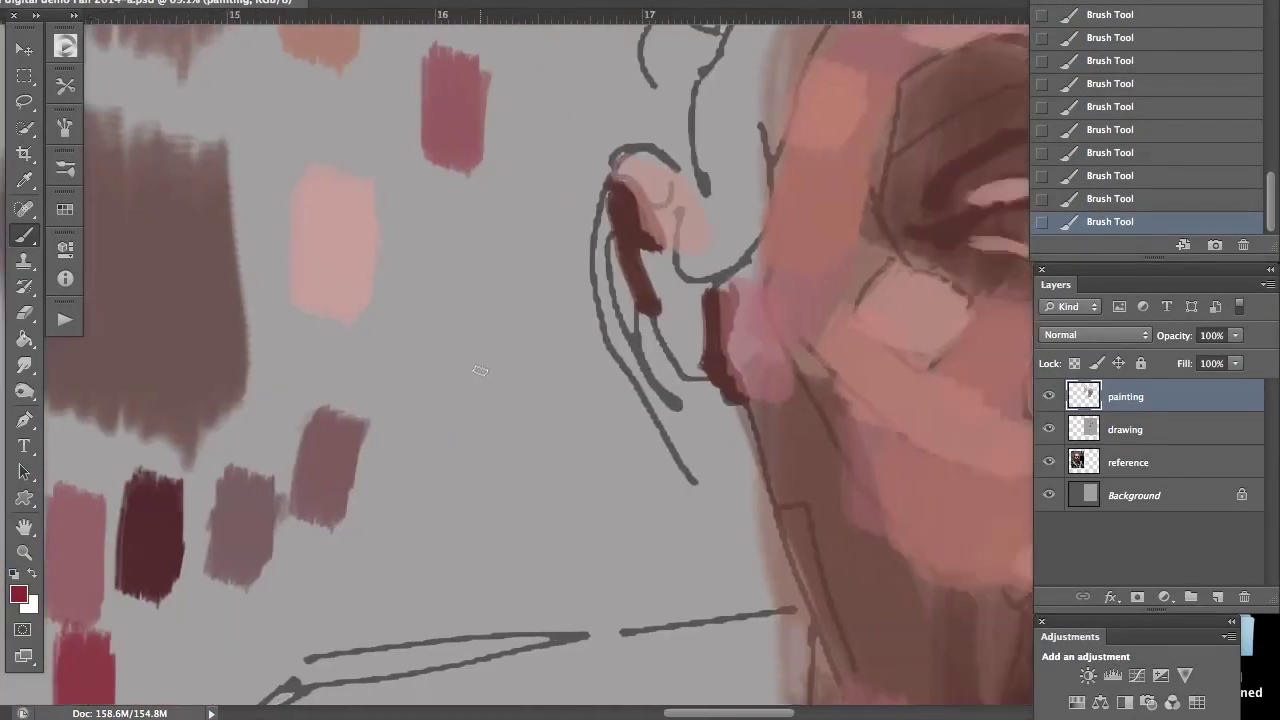
scroll(480, 371, "right", 20)
scroll(480, 371, "down", 3)
scroll(480, 371, "left", 2)
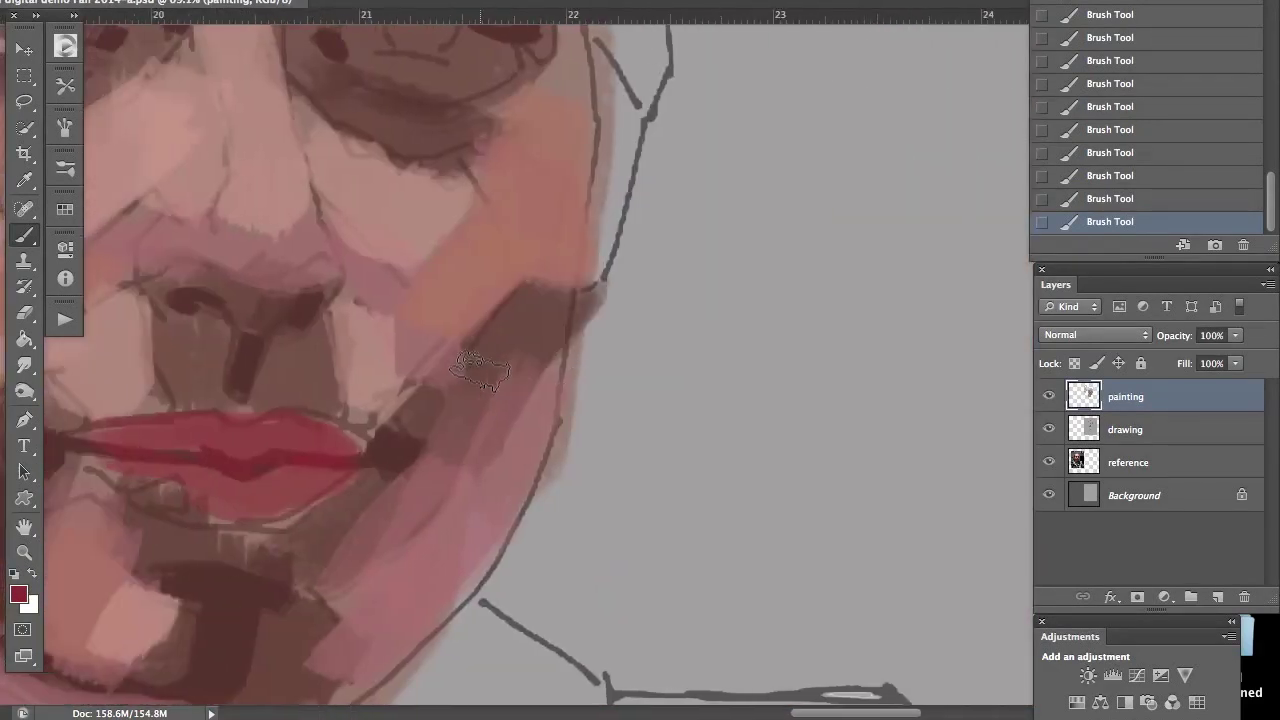
scroll(480, 372, "left", 4)
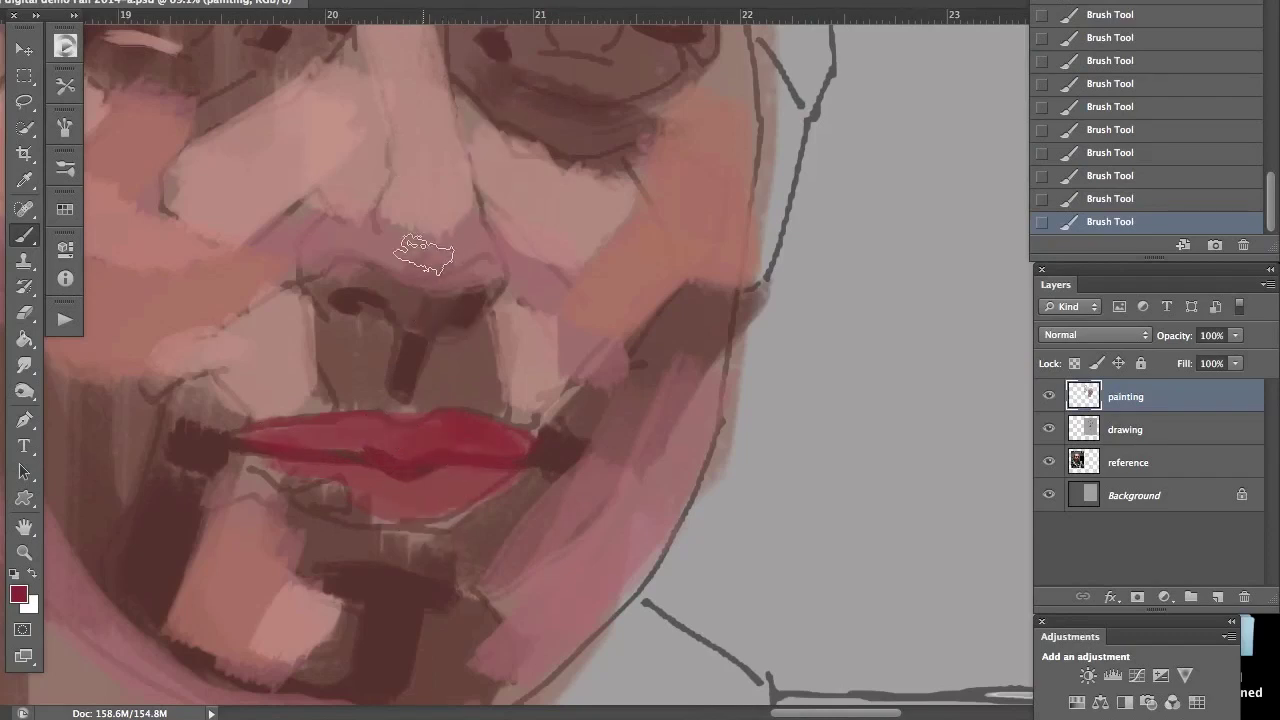
left_click_drag(320, 233, 316, 258)
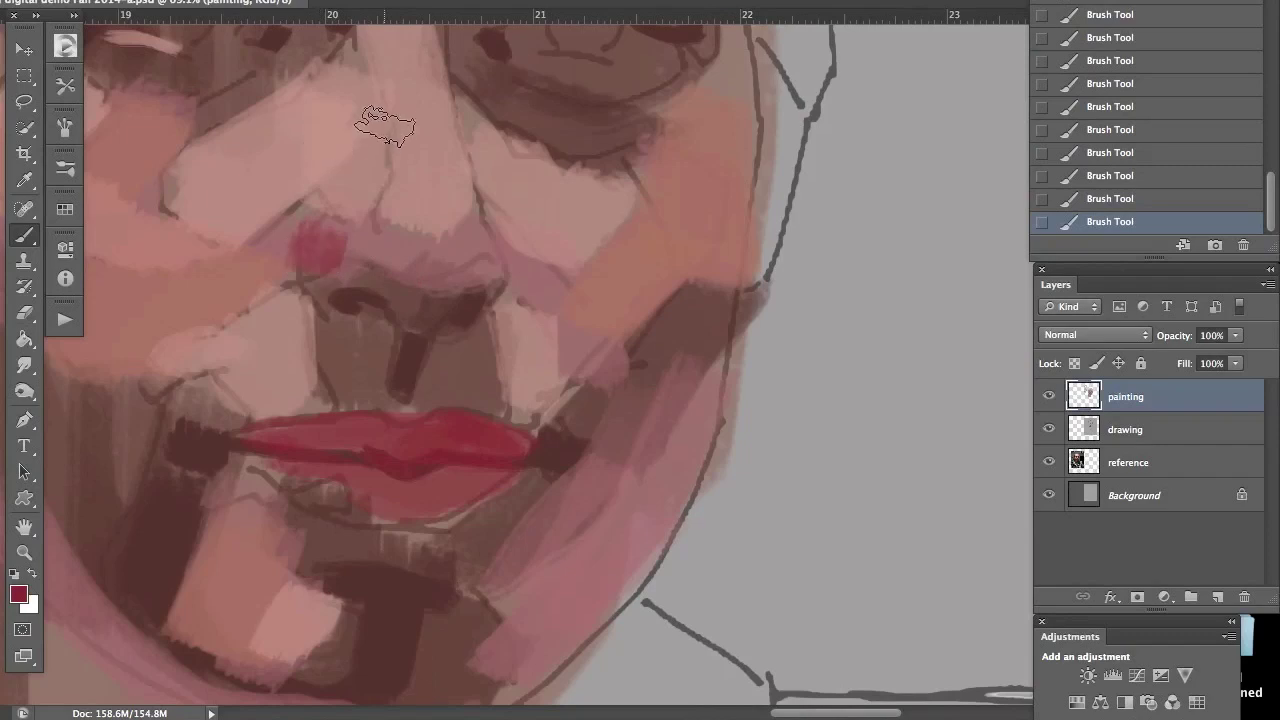
left_click_drag(480, 286, 486, 270)
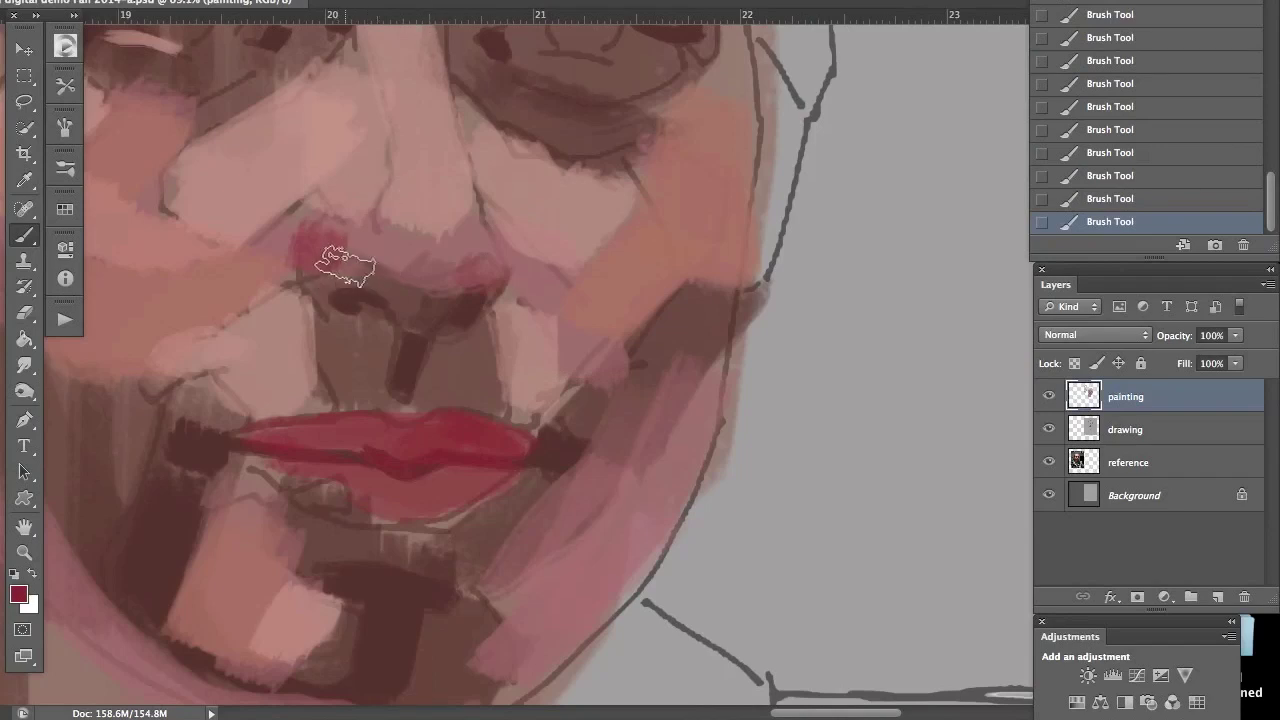
mouse_move(337, 263)
left_mouse_down()
mouse_move(335, 293)
mouse_move(364, 255)
mouse_move(437, 274)
left_mouse_up()
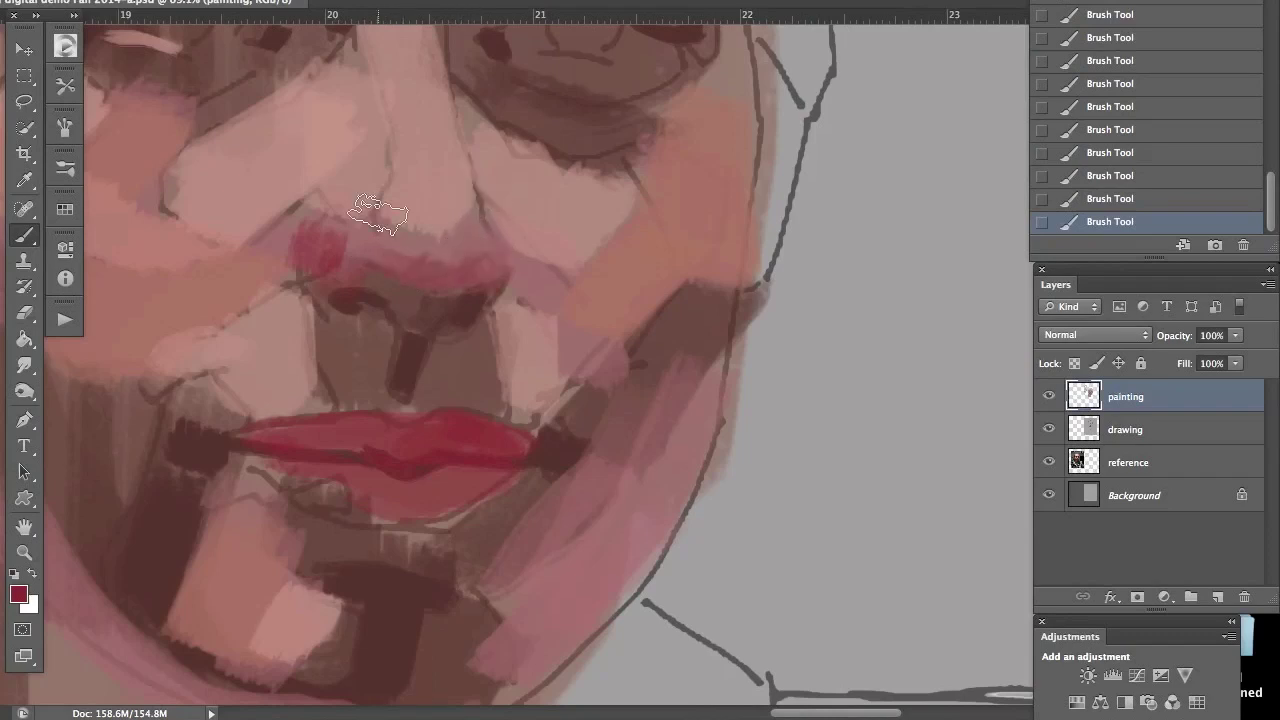
Step: Brush a crimson test patch on the background beside the face and redden the mouth corners, lower lip and both lower cheeks
left_click_drag(822, 330, 826, 362)
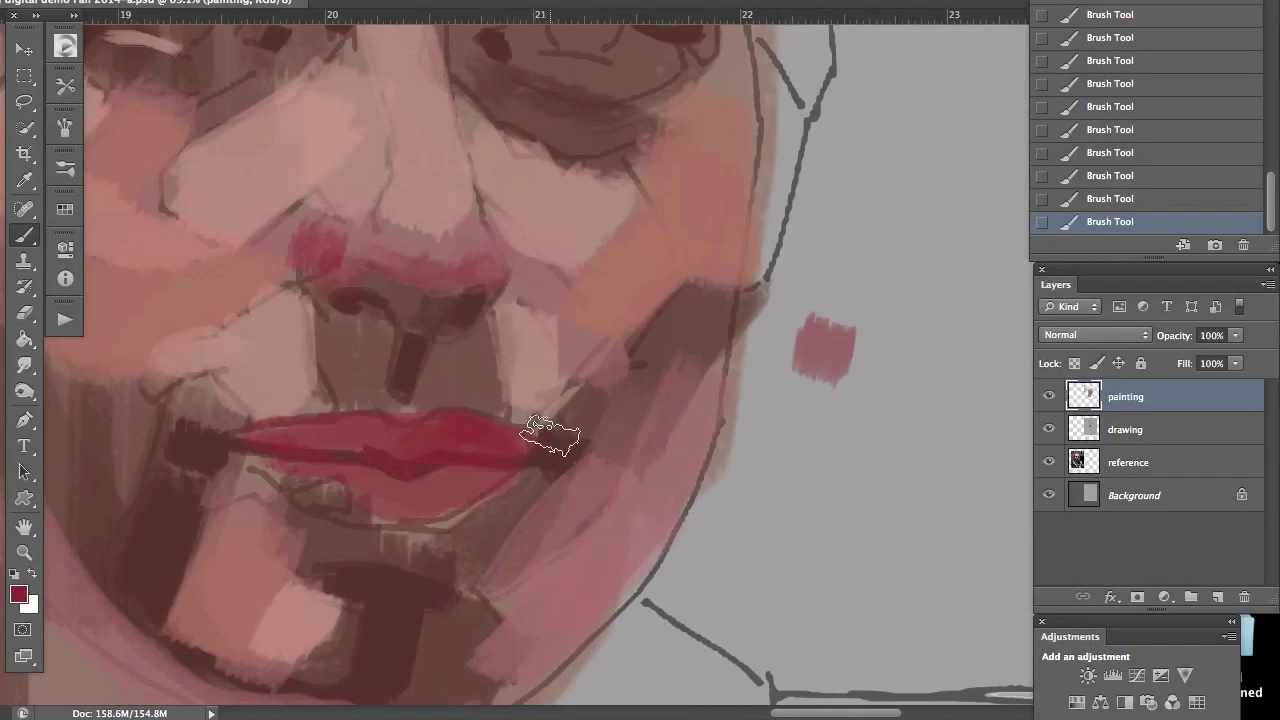
left_click_drag(195, 456, 200, 449)
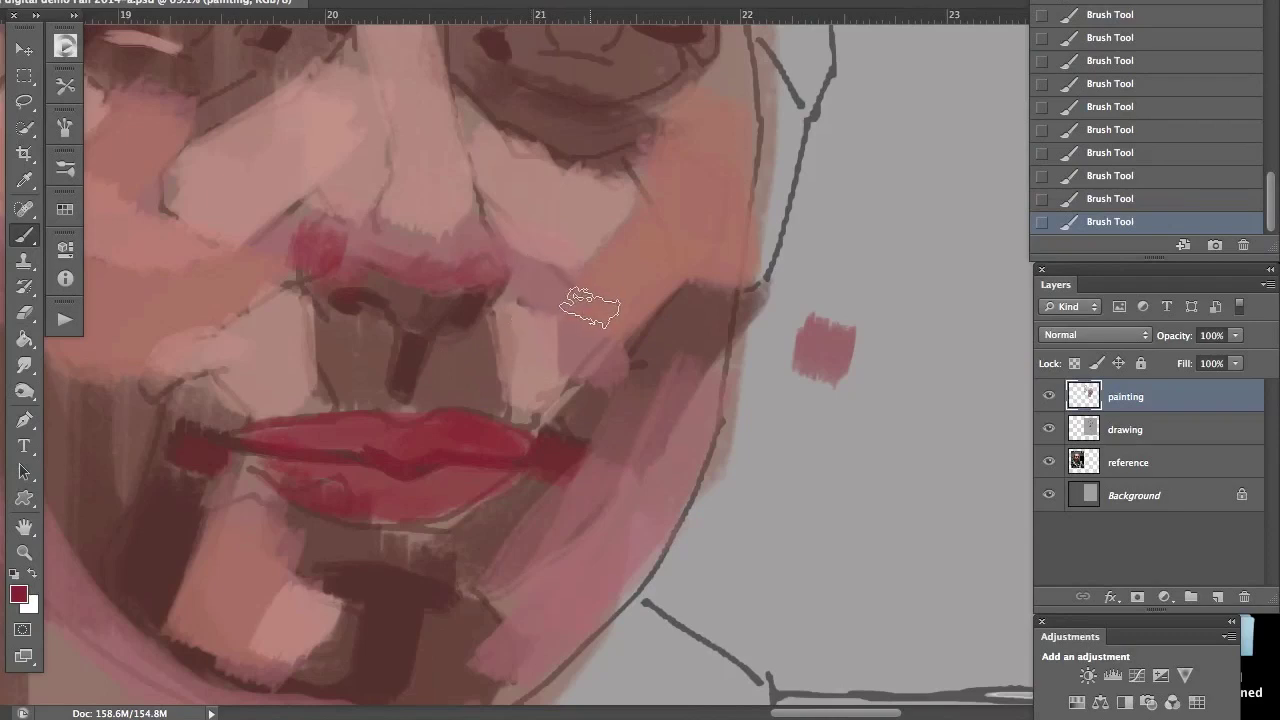
mouse_move(608, 300)
left_mouse_down()
mouse_move(651, 291)
mouse_move(645, 305)
left_mouse_up()
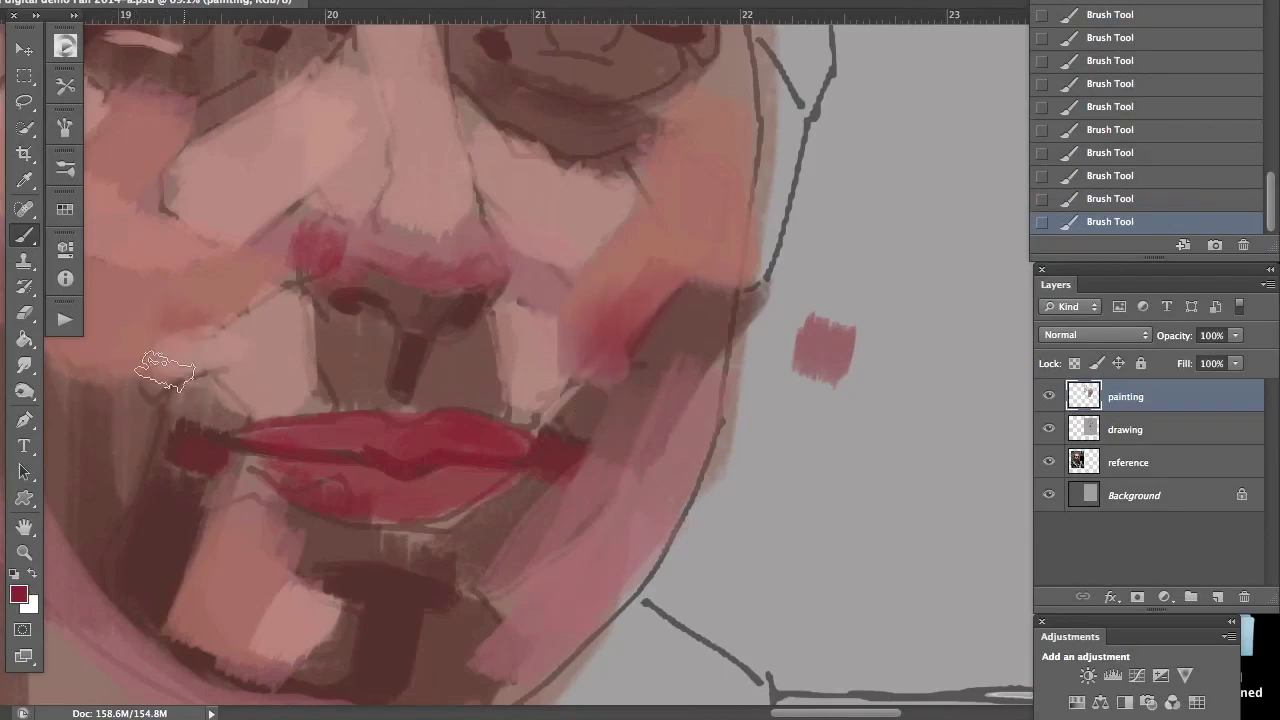
mouse_move(138, 350)
left_mouse_down()
mouse_move(145, 318)
mouse_move(109, 337)
mouse_move(100, 309)
left_mouse_up()
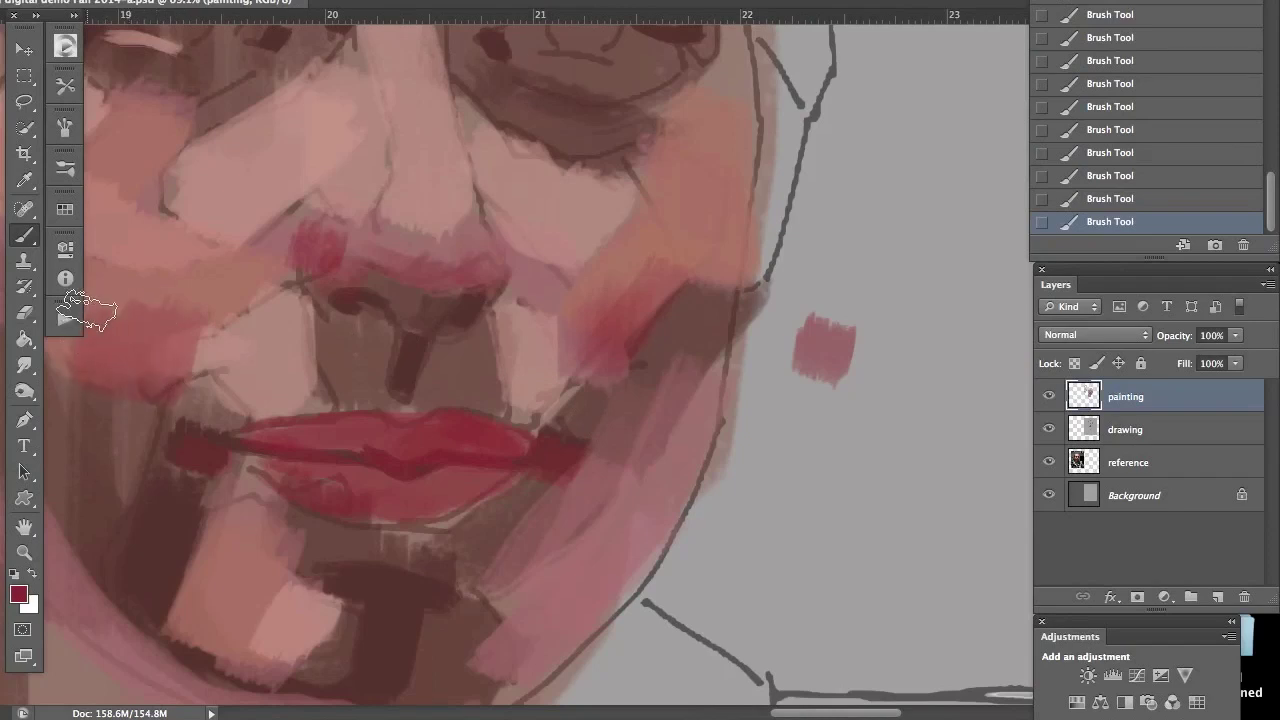
scroll(483, 515, "left", 10)
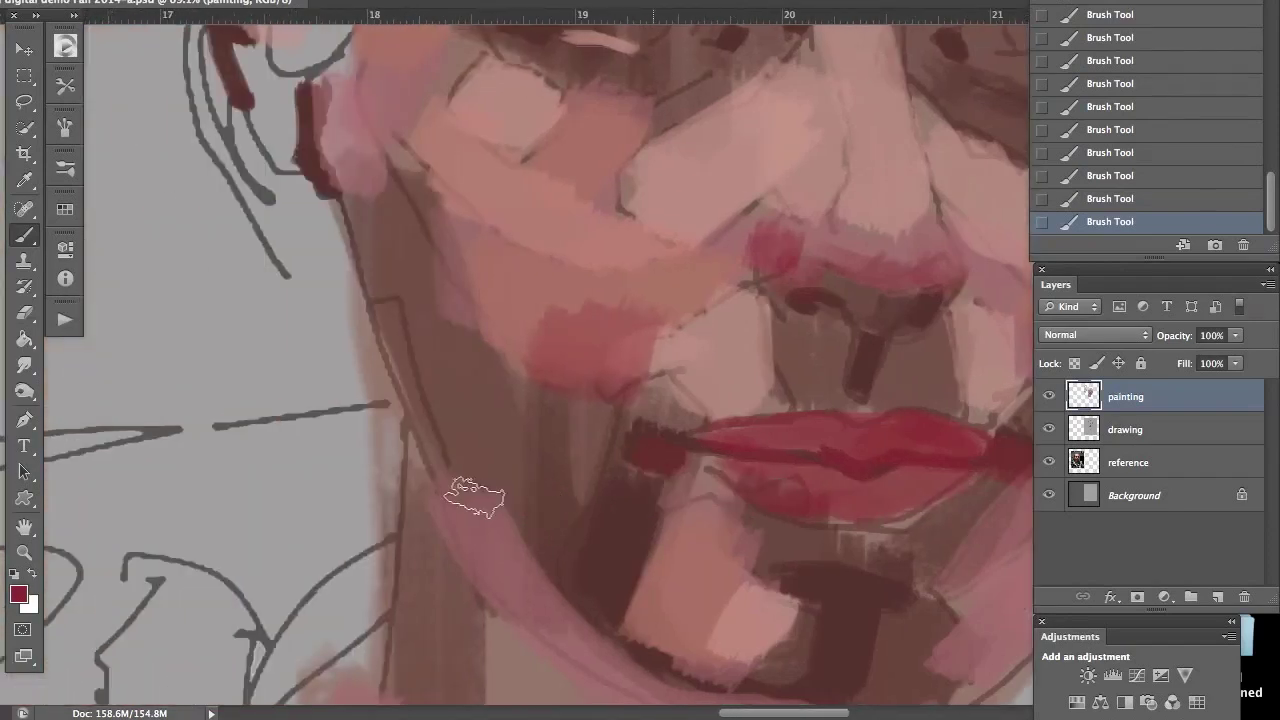
mouse_move(500, 277)
left_mouse_down()
mouse_move(520, 350)
mouse_move(506, 295)
mouse_move(530, 332)
mouse_move(486, 271)
left_mouse_up()
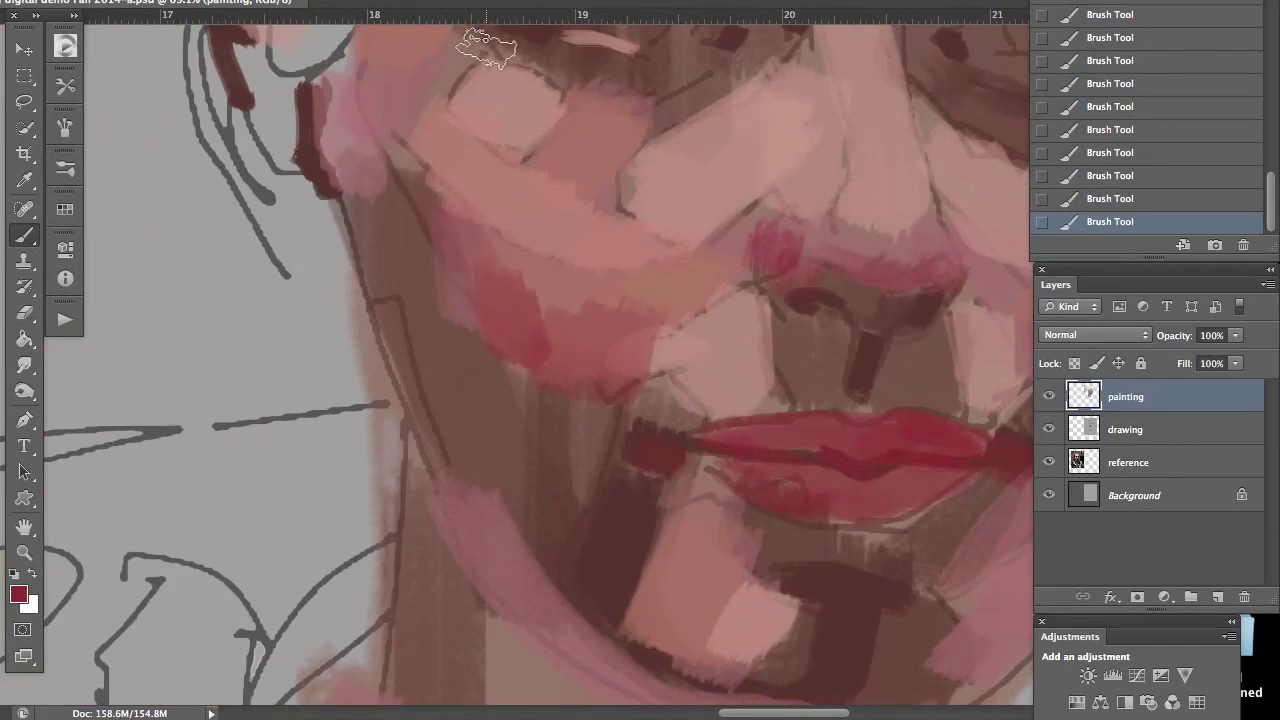
Step: Brush crimson around the eye nearest the visible ear, covering its outer and inner corners, lower socket and upper lid
scroll(555, 245, "up", 5)
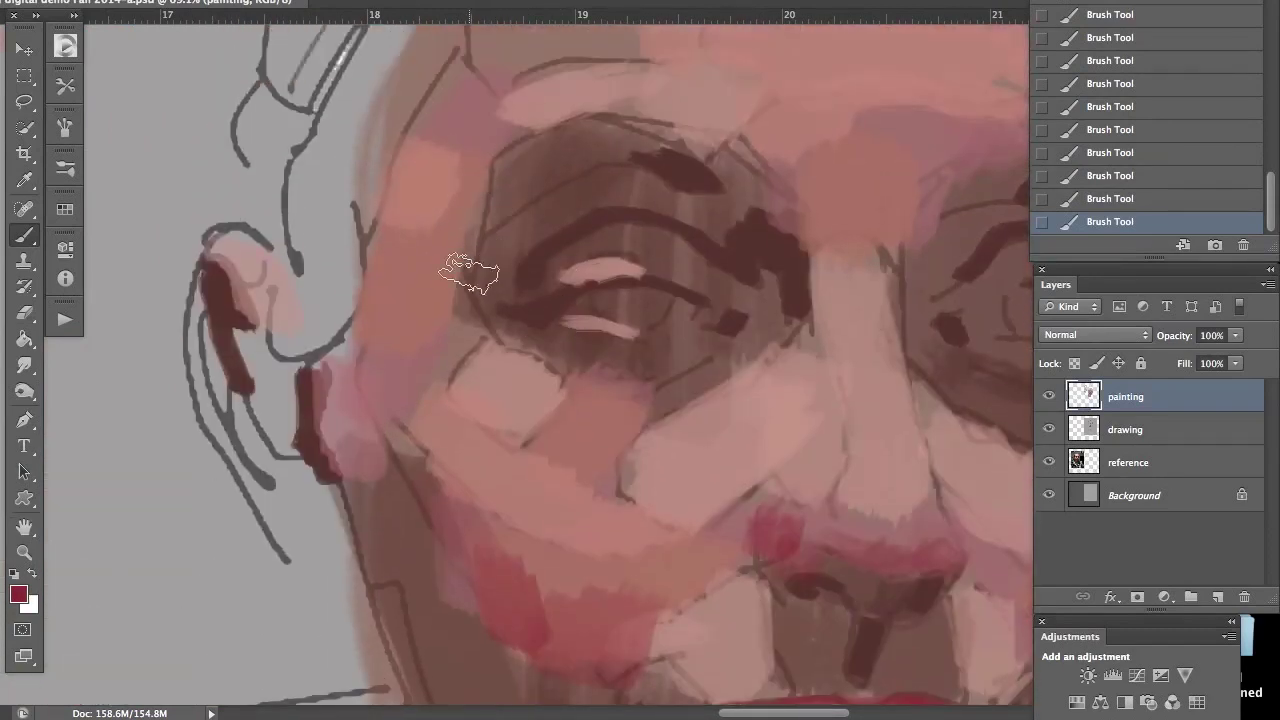
mouse_move(448, 283)
left_mouse_down()
mouse_move(466, 309)
mouse_move(457, 280)
left_mouse_up()
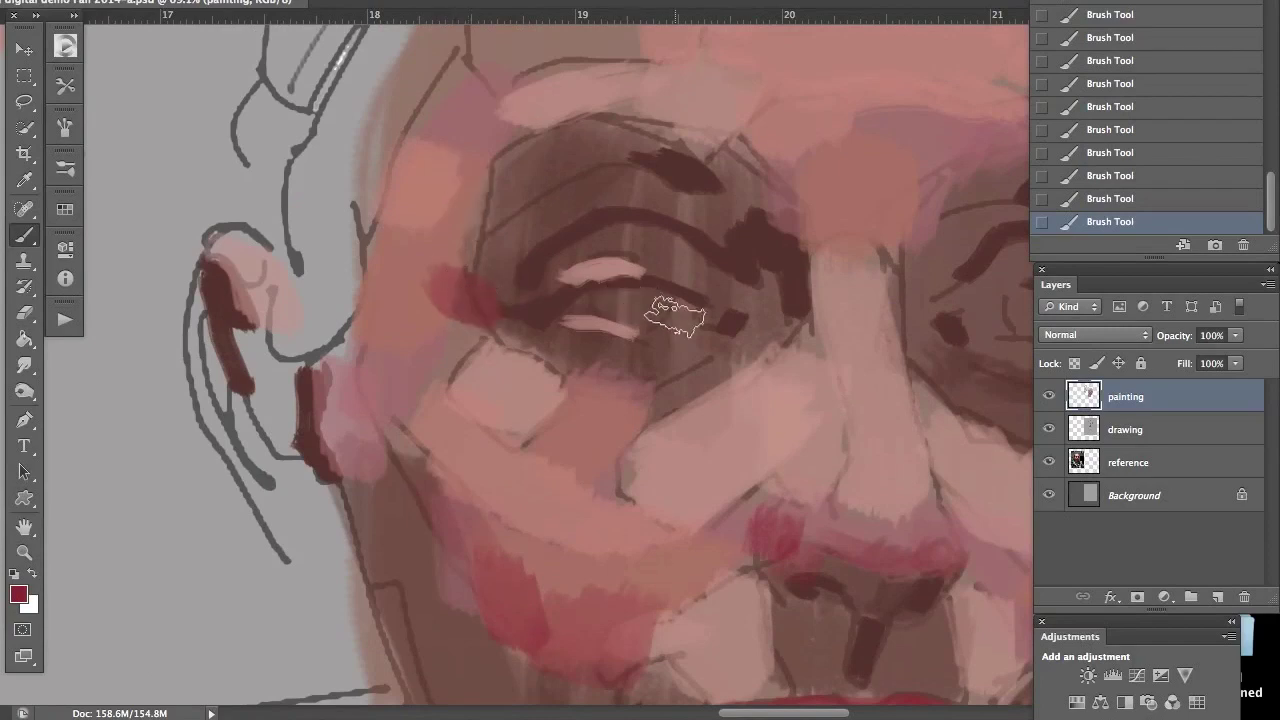
mouse_move(688, 337)
left_mouse_down()
mouse_move(647, 369)
mouse_move(701, 314)
mouse_move(718, 342)
mouse_move(756, 301)
mouse_move(753, 316)
mouse_move(764, 279)
mouse_move(753, 333)
mouse_move(676, 399)
mouse_move(715, 380)
left_mouse_up()
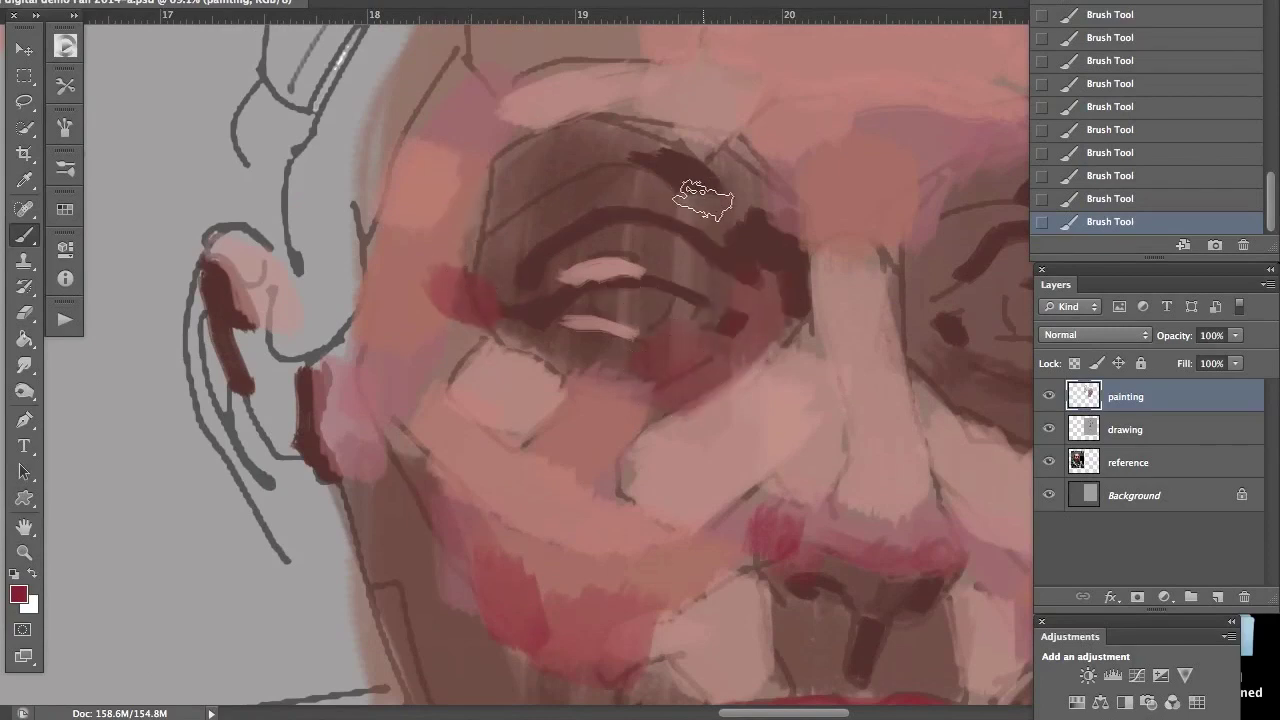
mouse_move(705, 200)
left_mouse_down()
mouse_move(737, 177)
mouse_move(777, 206)
left_mouse_up()
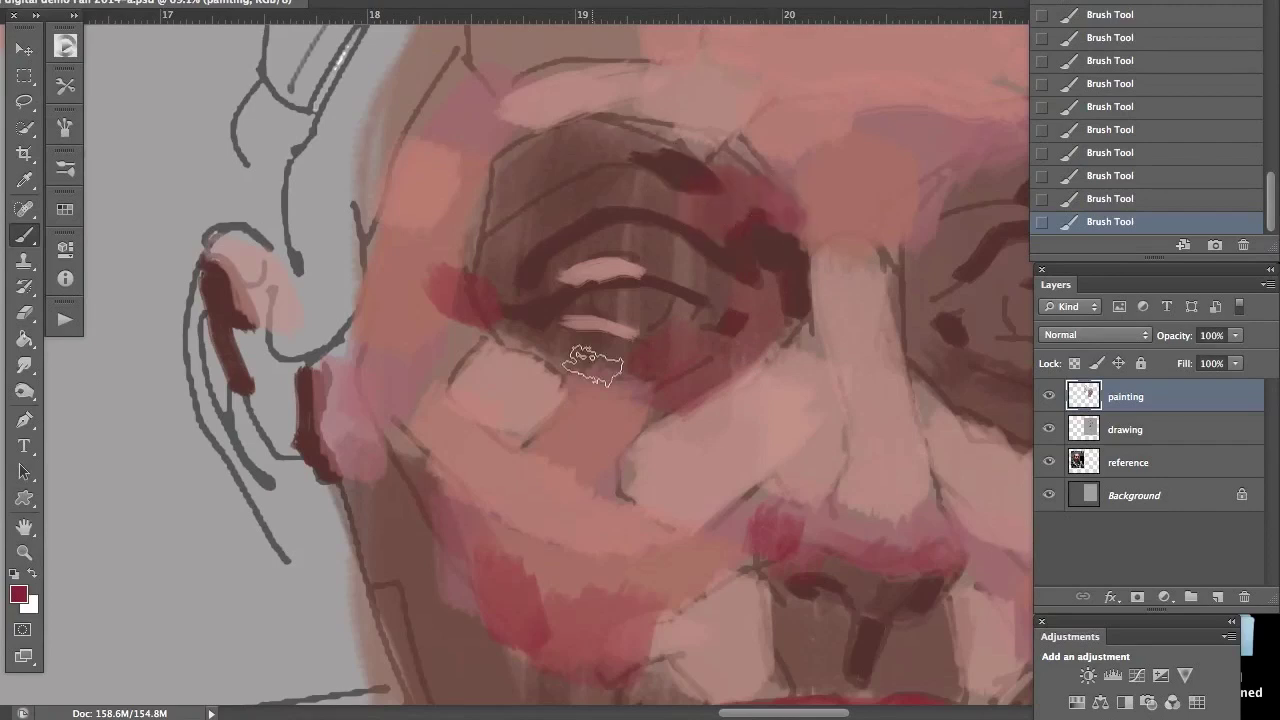
mouse_move(613, 355)
left_mouse_down()
mouse_move(550, 343)
mouse_move(555, 272)
mouse_move(605, 250)
mouse_move(548, 278)
mouse_move(610, 233)
mouse_move(693, 285)
mouse_move(685, 195)
mouse_move(535, 120)
mouse_move(550, 177)
mouse_move(565, 183)
mouse_move(510, 260)
mouse_move(472, 245)
mouse_move(523, 209)
mouse_move(489, 289)
mouse_move(500, 250)
left_mouse_up()
Step: Brush crimson around the other eye, covering the inner corner, lower lid and upper lid crease
scroll(547, 243, "right", 10)
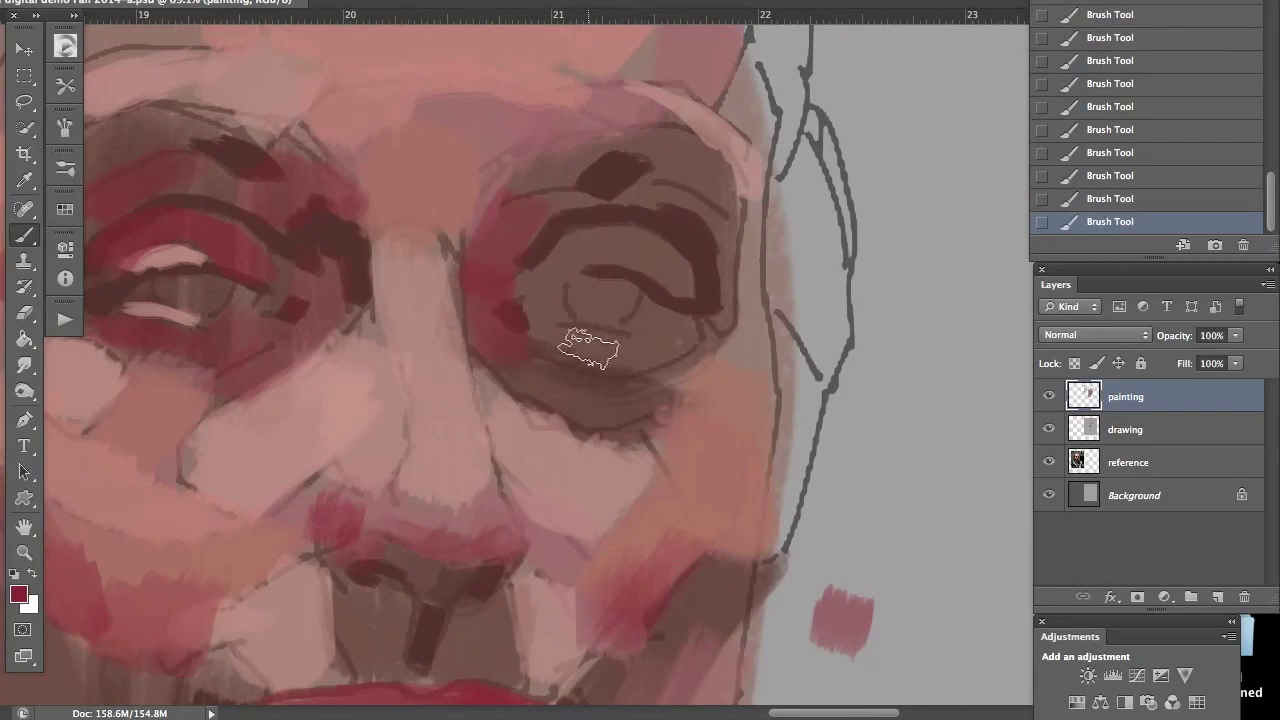
left_click_drag(572, 340, 634, 349)
mouse_move(510, 240)
left_mouse_down()
mouse_move(571, 200)
mouse_move(705, 222)
left_mouse_up()
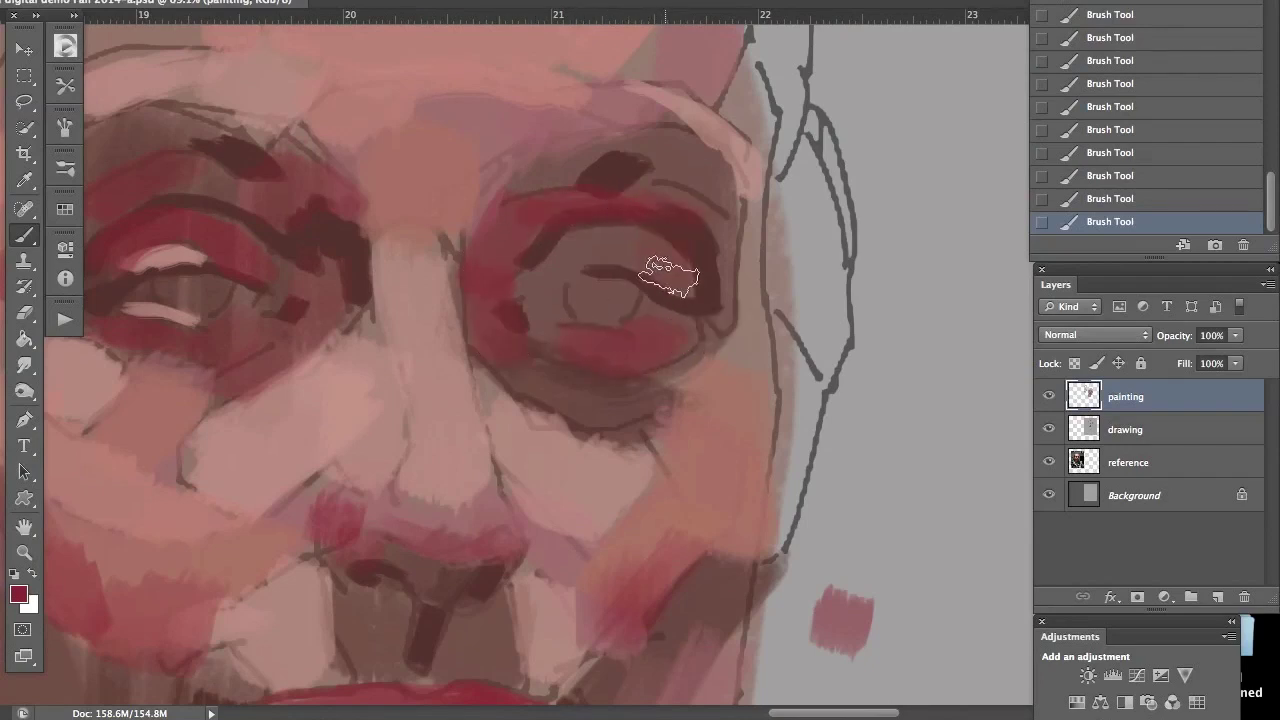
Step: Brush crimson over the upper lid and outer socket of the eye farthest from the visible ear
mouse_move(716, 232)
left_mouse_down()
mouse_move(726, 298)
mouse_move(757, 257)
left_mouse_up()
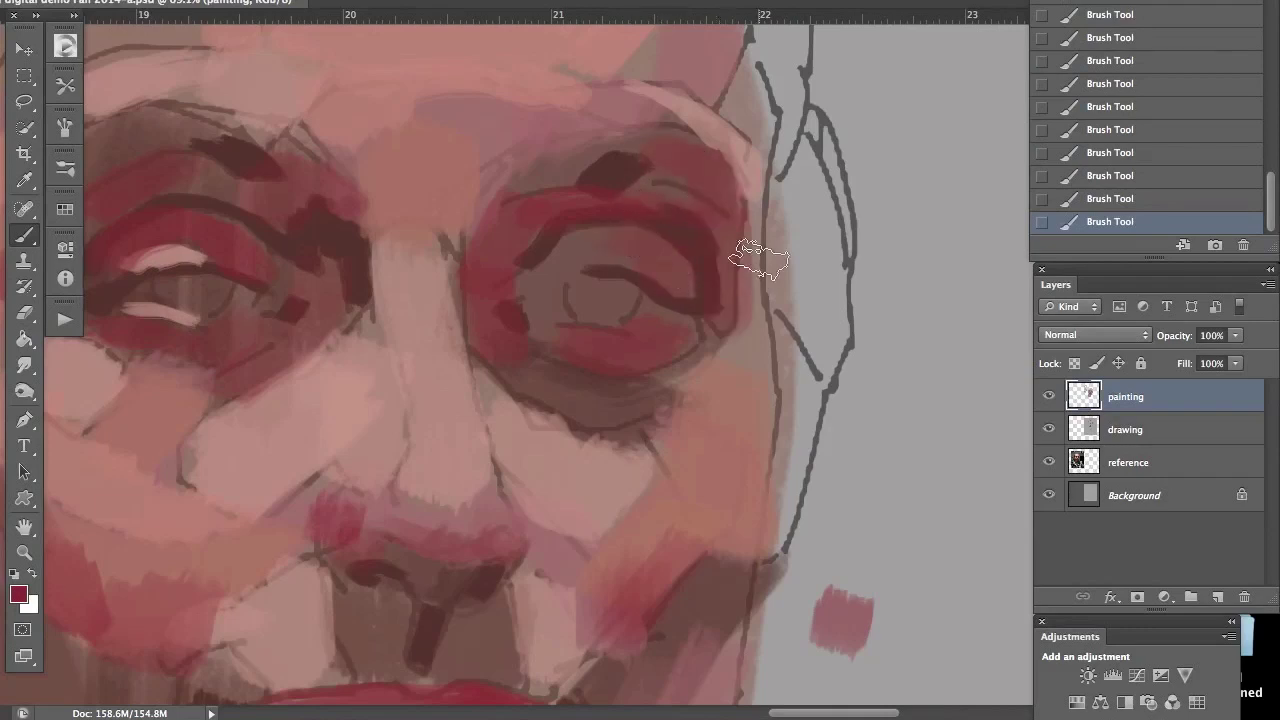
left_click(19, 592)
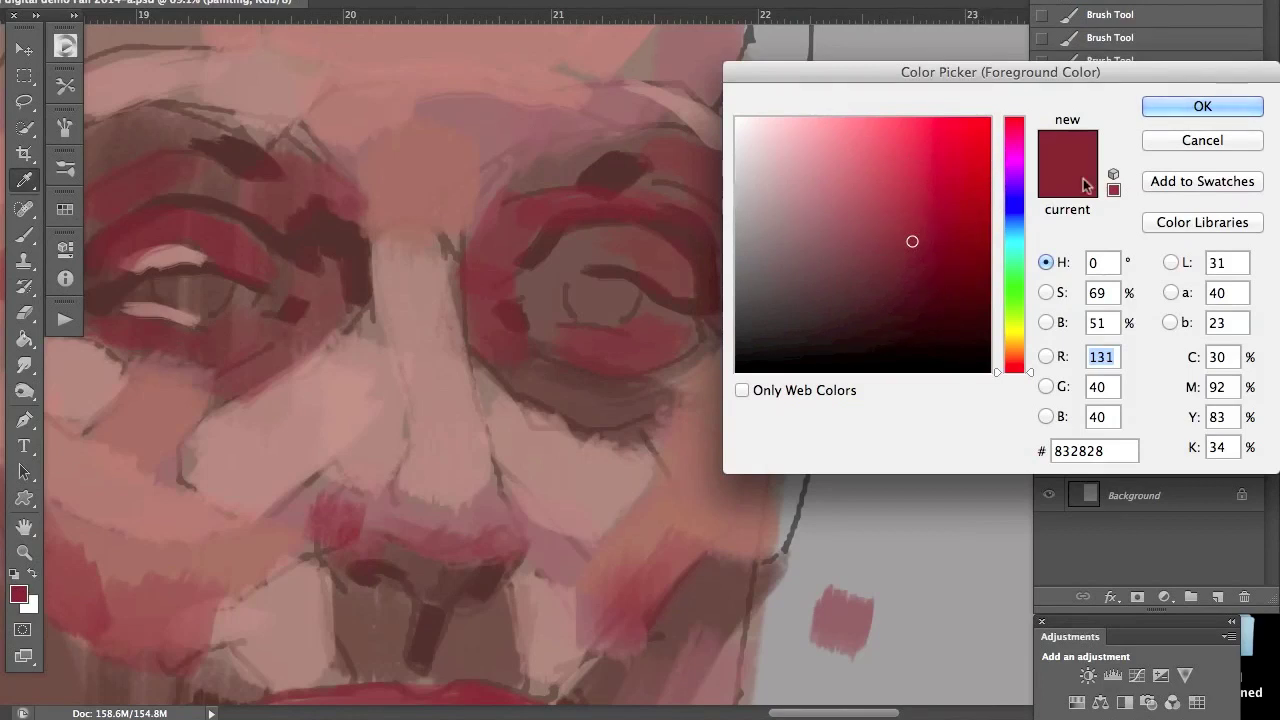
left_click(1170, 140)
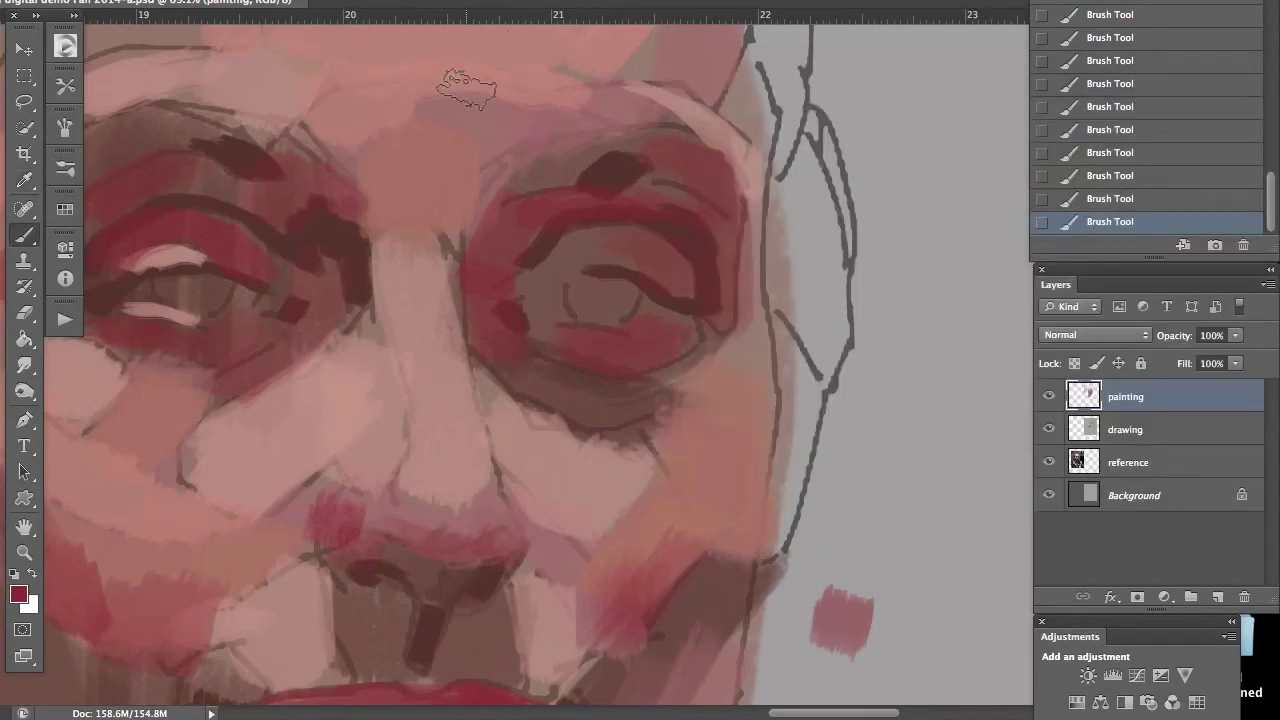
Step: Try a crimson stroke down the garment's collar and step back through the brush history to remove it
scroll(570, 290, "down", 2)
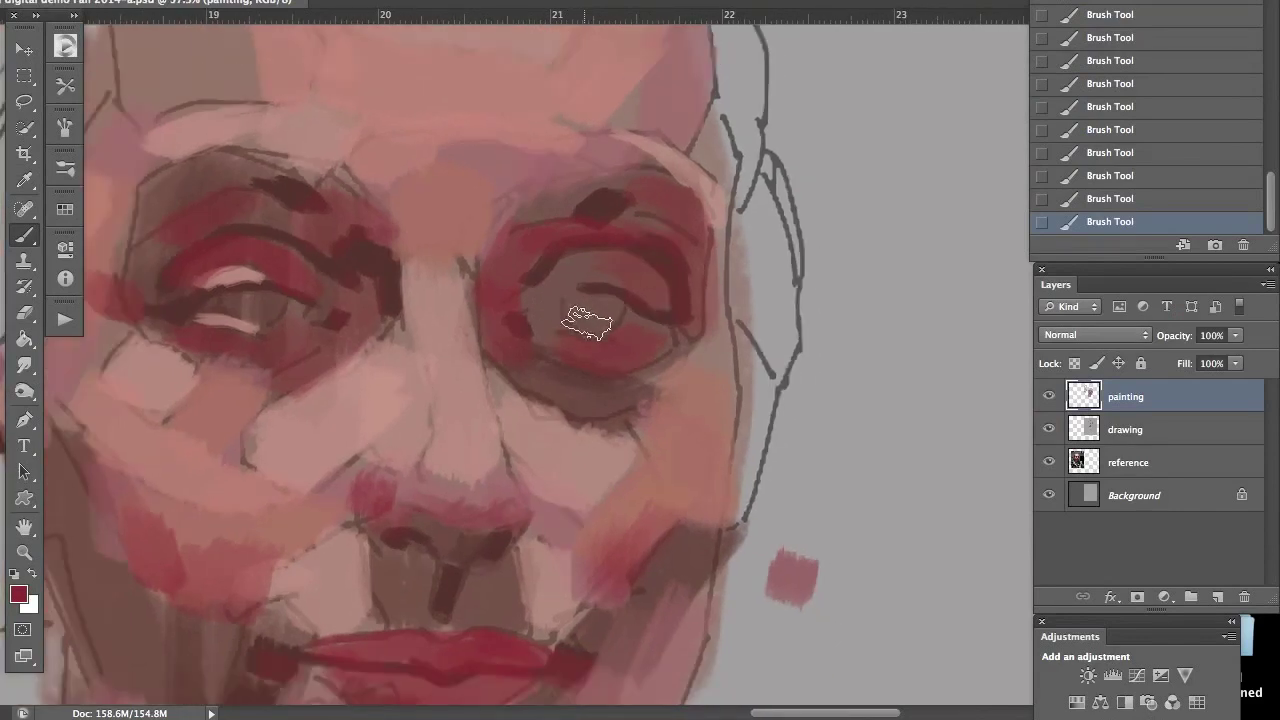
scroll(587, 322, "down", 4)
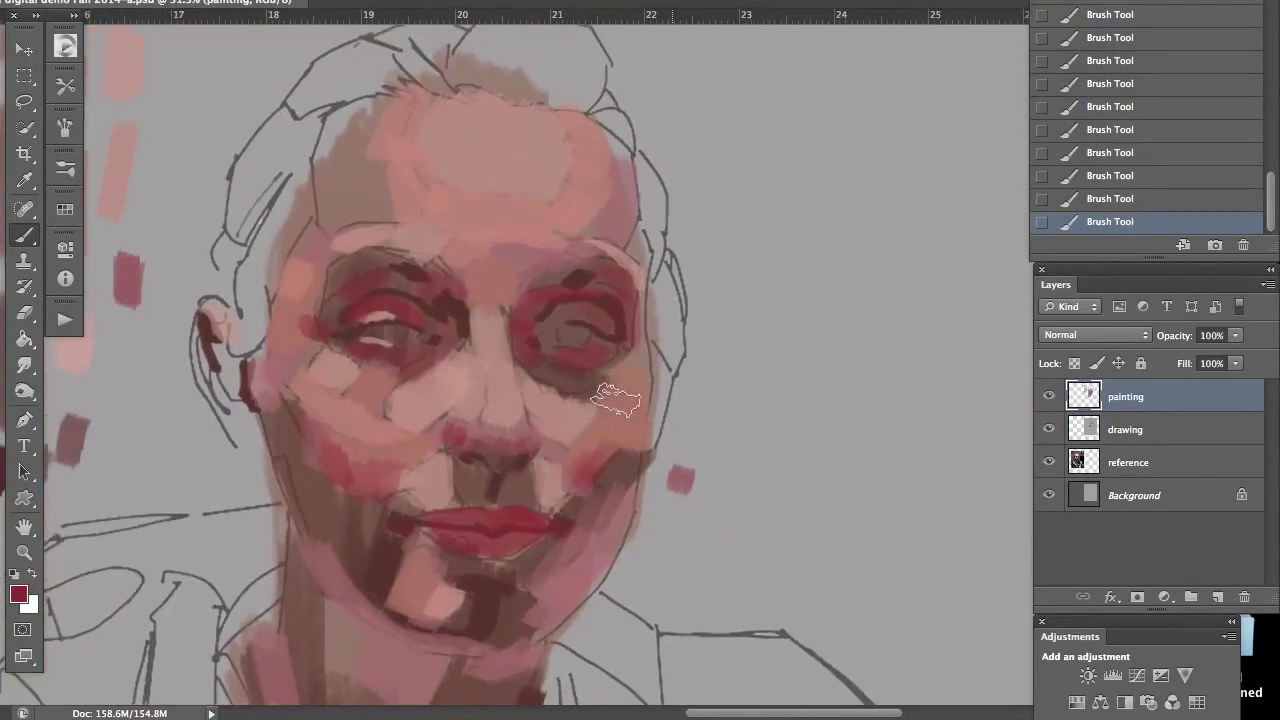
scroll(615, 400, "down", 4)
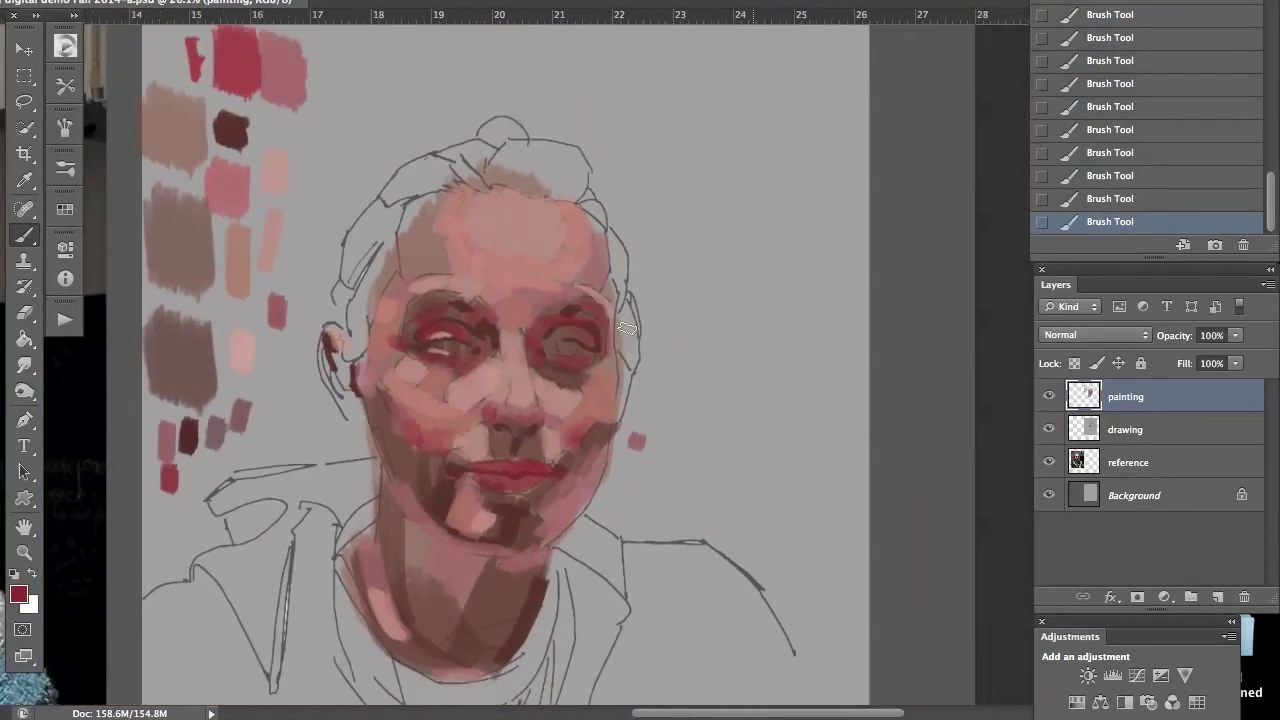
scroll(627, 328, "down", 4)
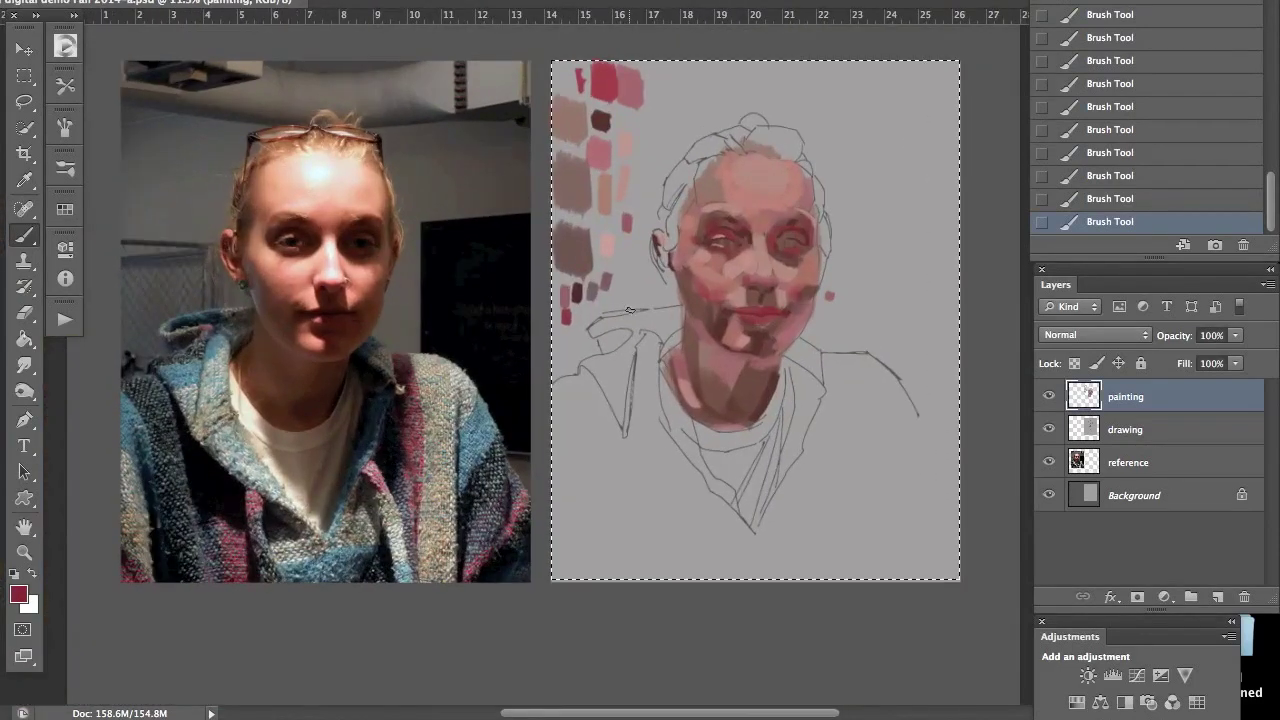
left_click_drag(629, 311, 611, 396)
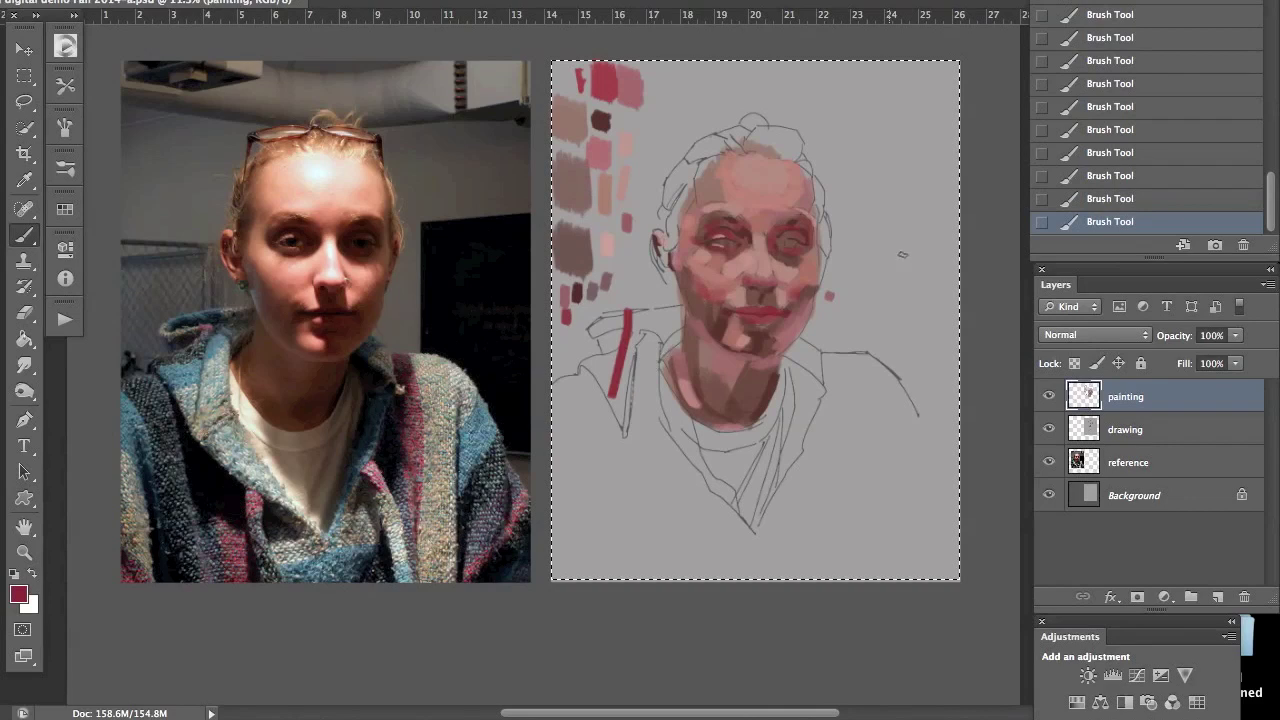
left_click(1100, 199)
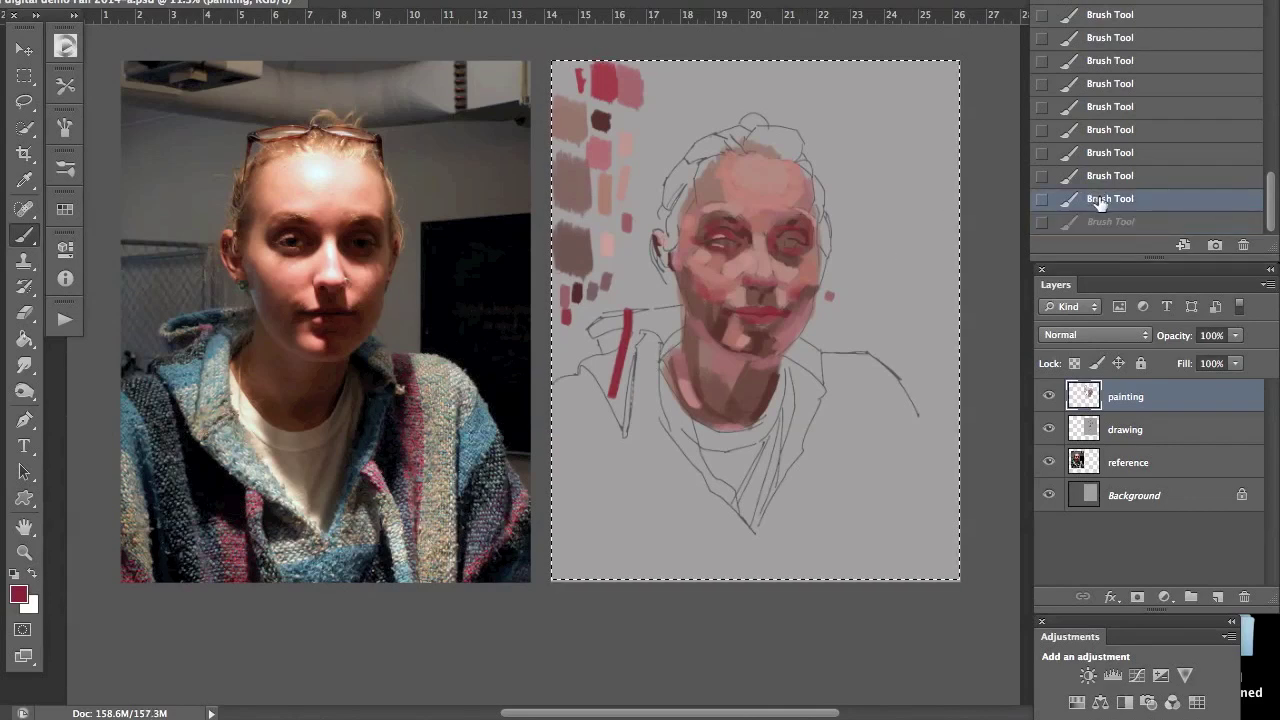
left_click(1095, 175)
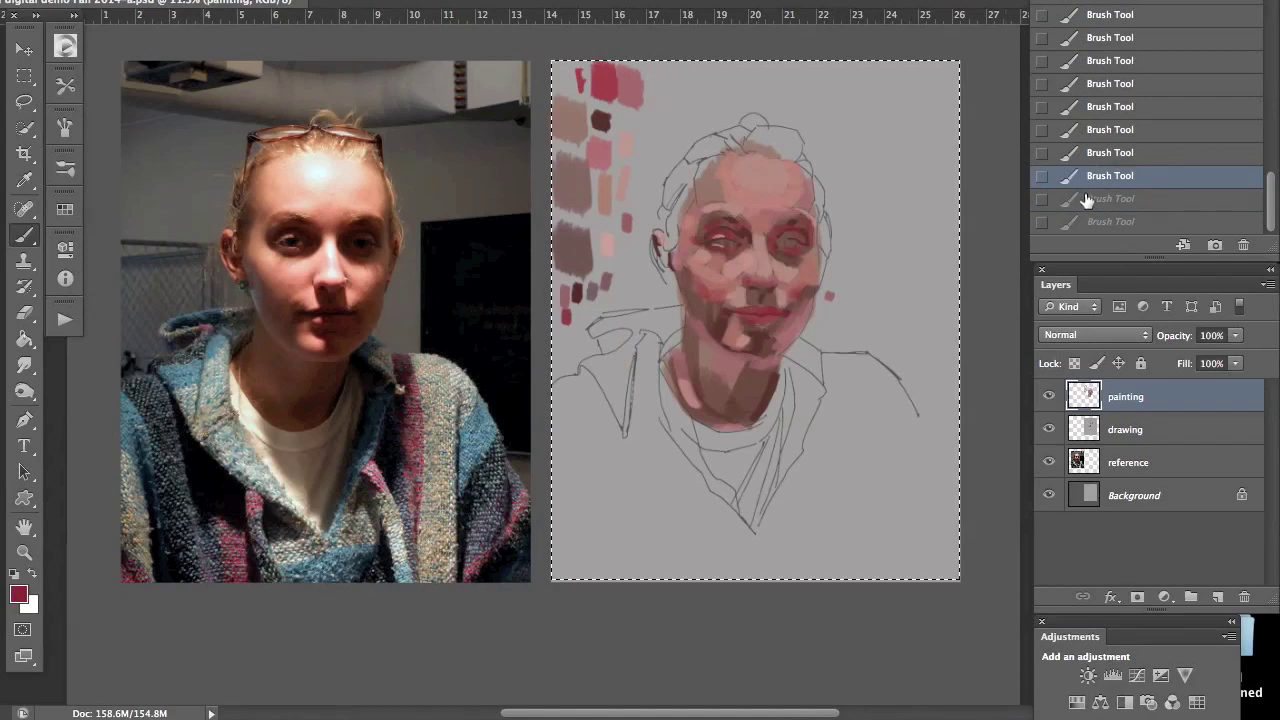
left_click(1088, 198)
left_click(1092, 176)
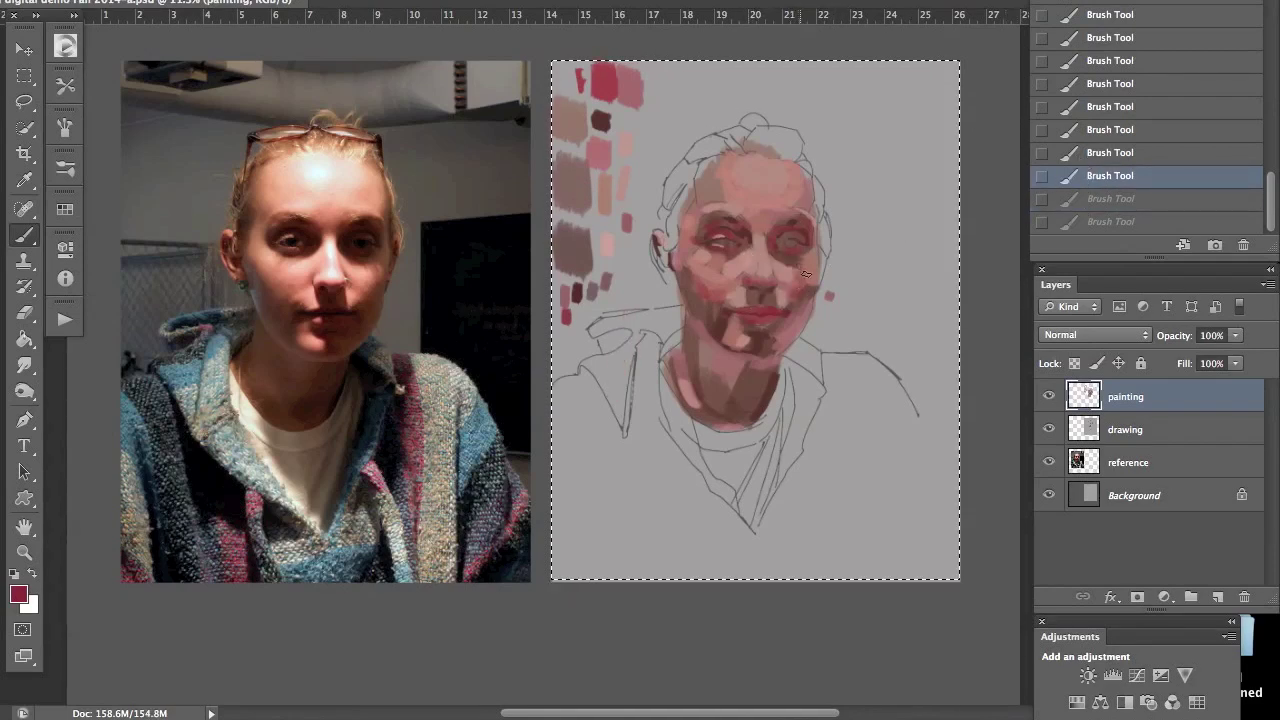
Step: Brush crimson along the jawline and in broad strokes down the neck
key("ctrl+shift+z")
key("ctrl+shift+z")
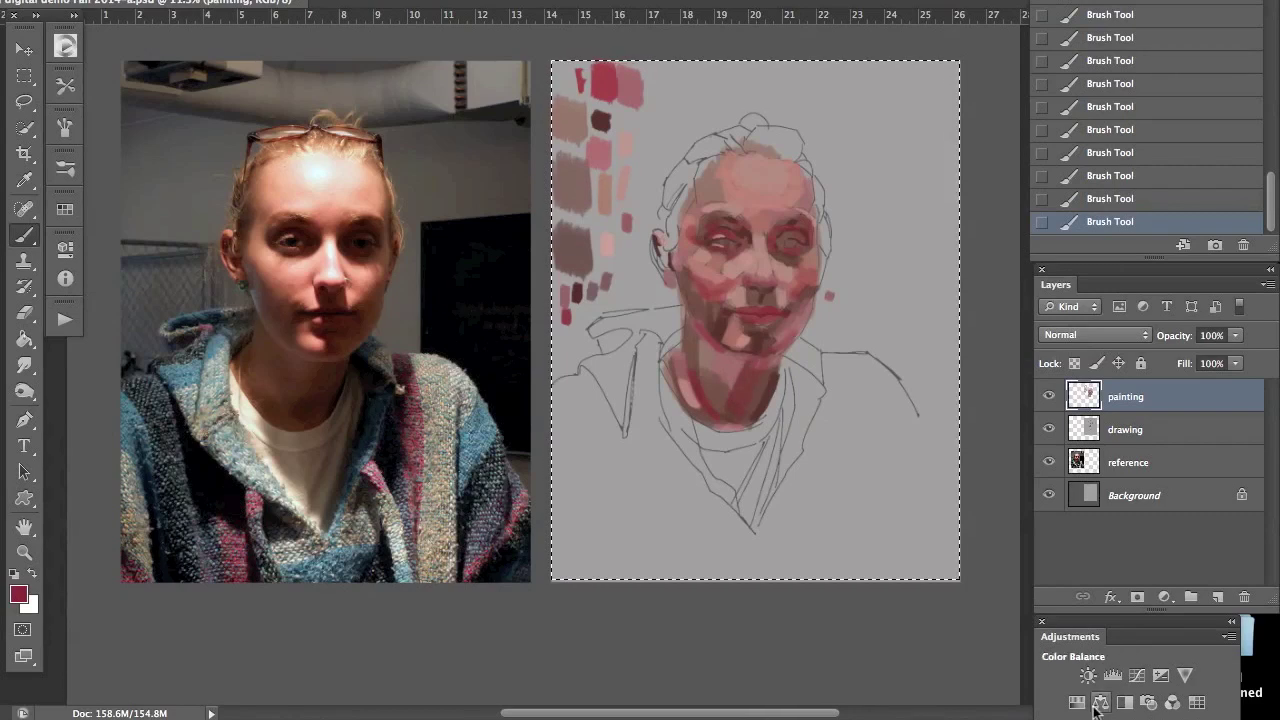
Step: Save the document and clear the selection around the painting area
key("ctrl+s")
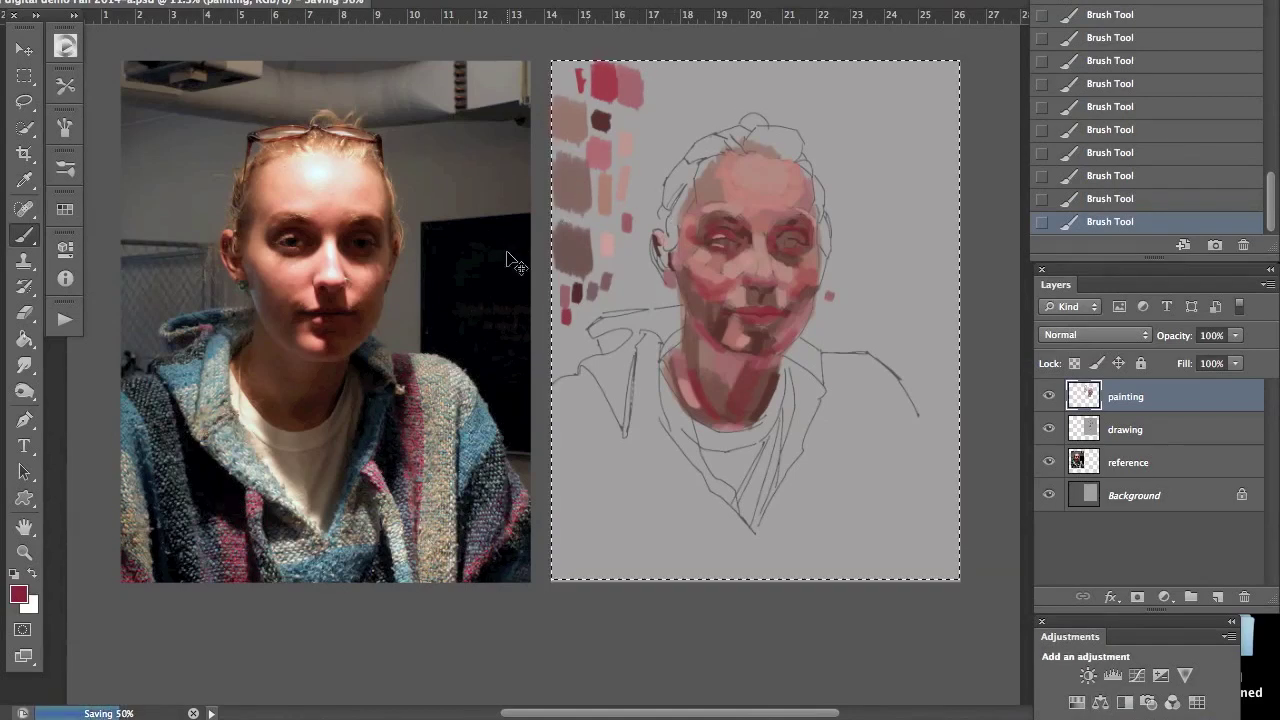
key("ctrl+d")
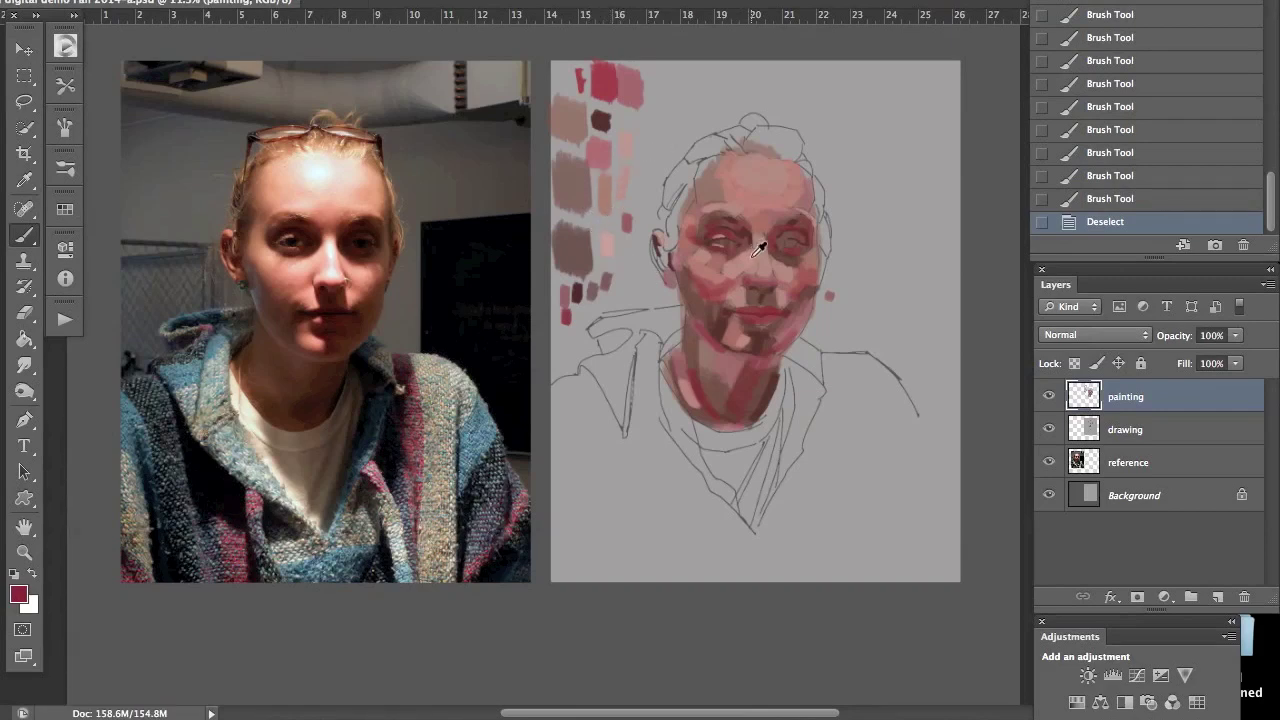
Step: Sample a dark red-brown from the shadowed cheek and dab a test swatch of it beside the palette patches
left_click(726, 295, "alt")
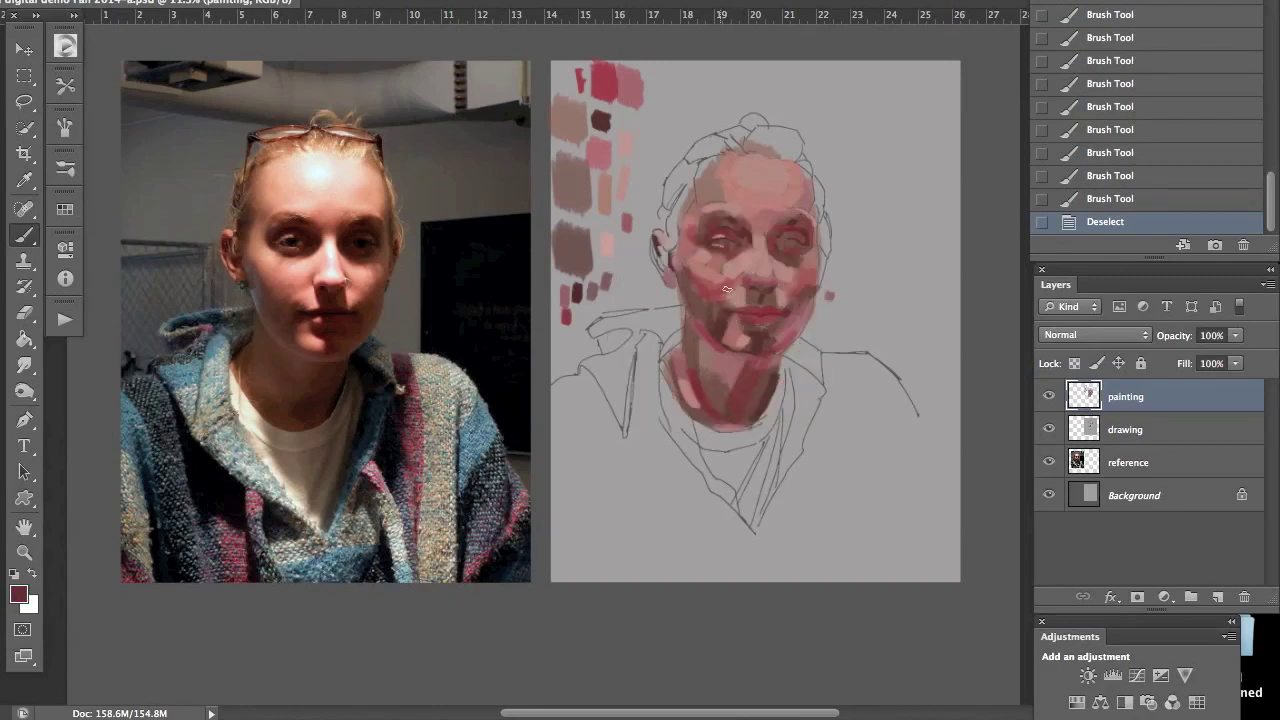
left_click(635, 126)
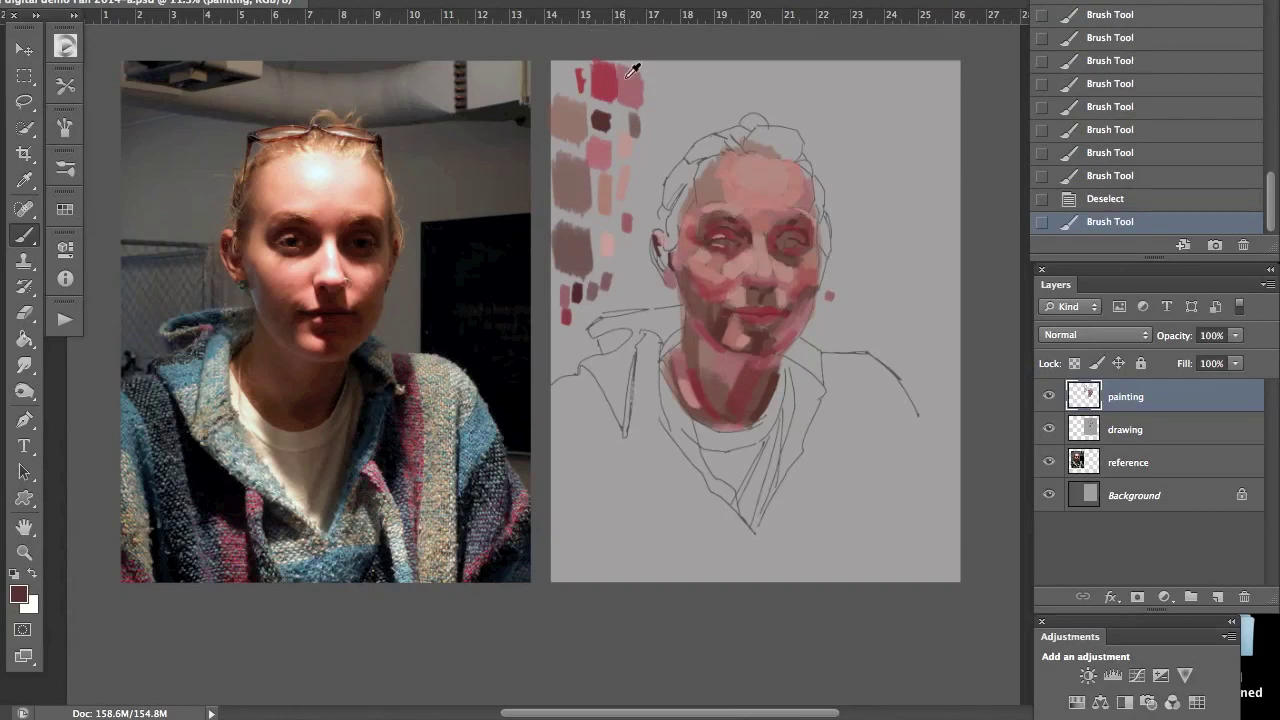
left_click(615, 92, "alt")
Step: Brush the dark red-brown over the cheek shadow and mouth corner on the side of the visible ear
left_click(724, 306)
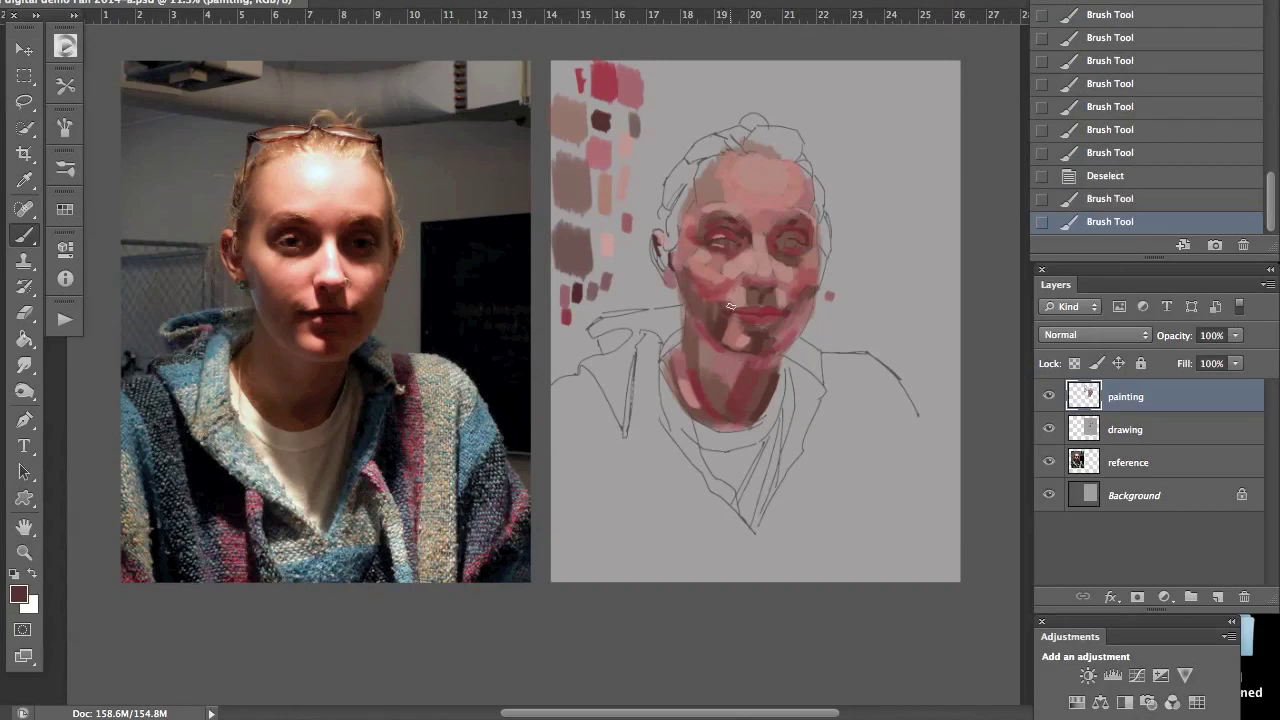
scroll(745, 306, "up", 5)
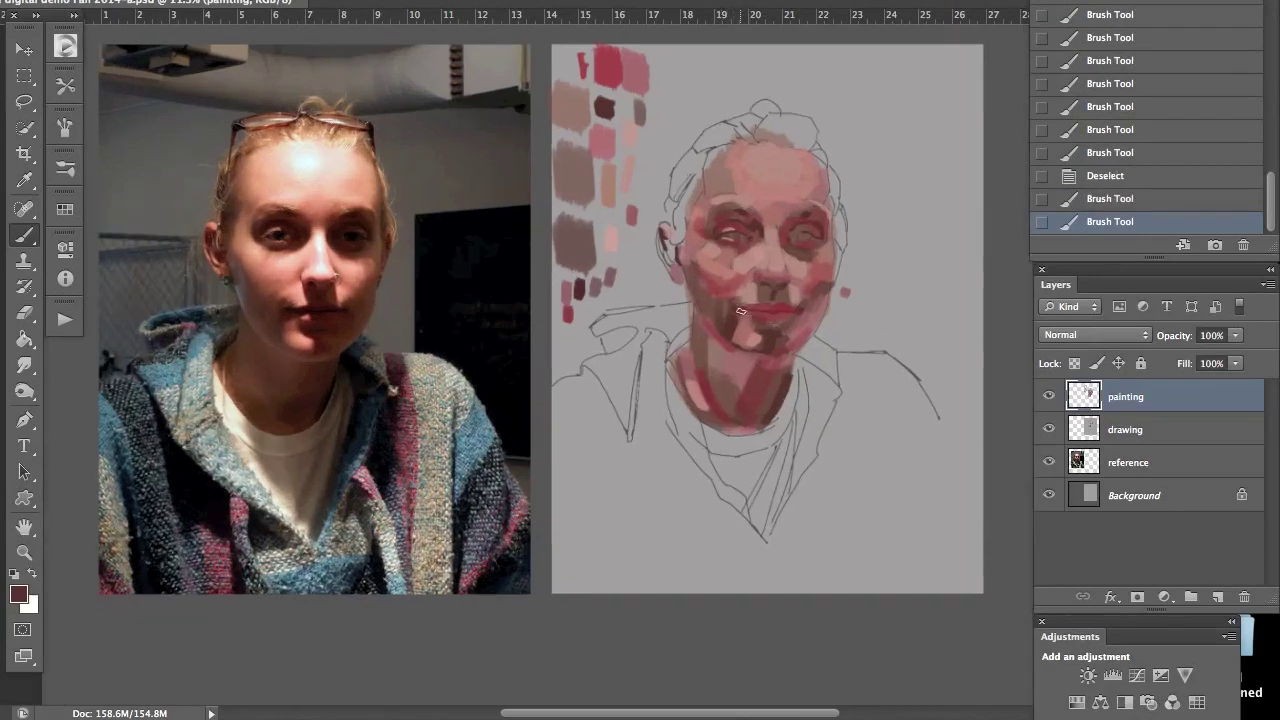
scroll(743, 307, "down", 2)
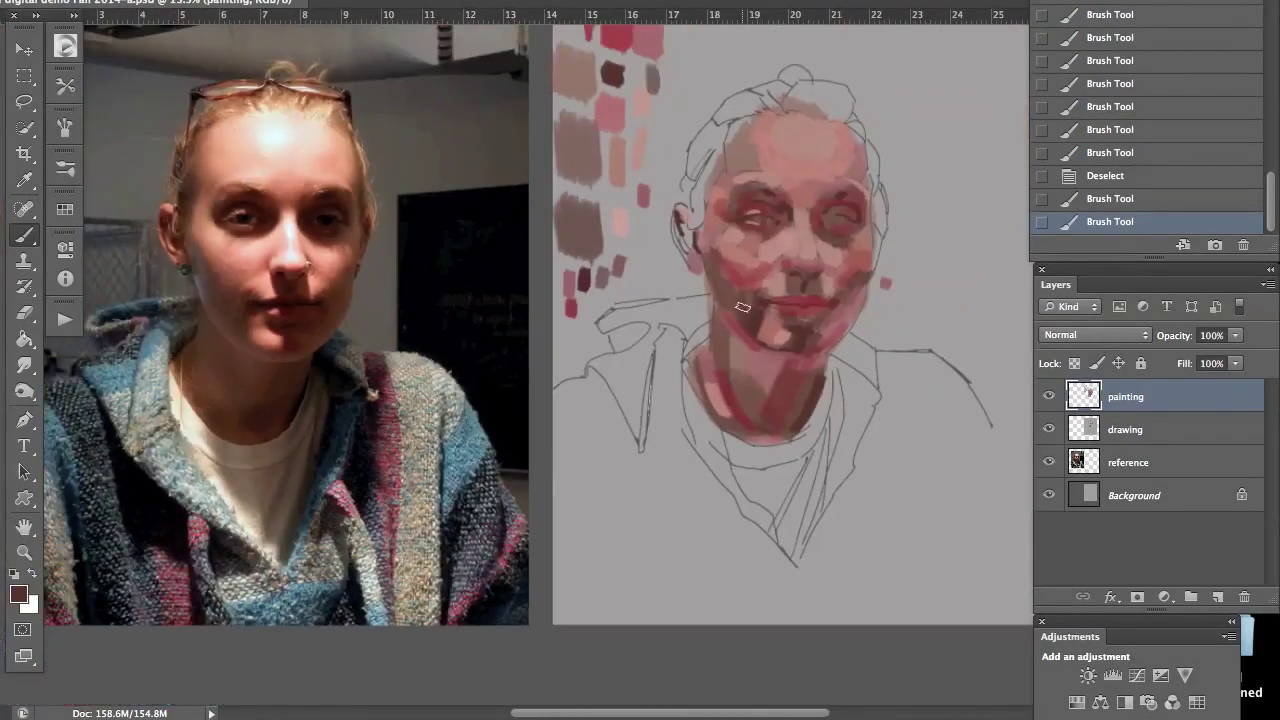
scroll(743, 307, "up", 4)
scroll(743, 307, "up", 2)
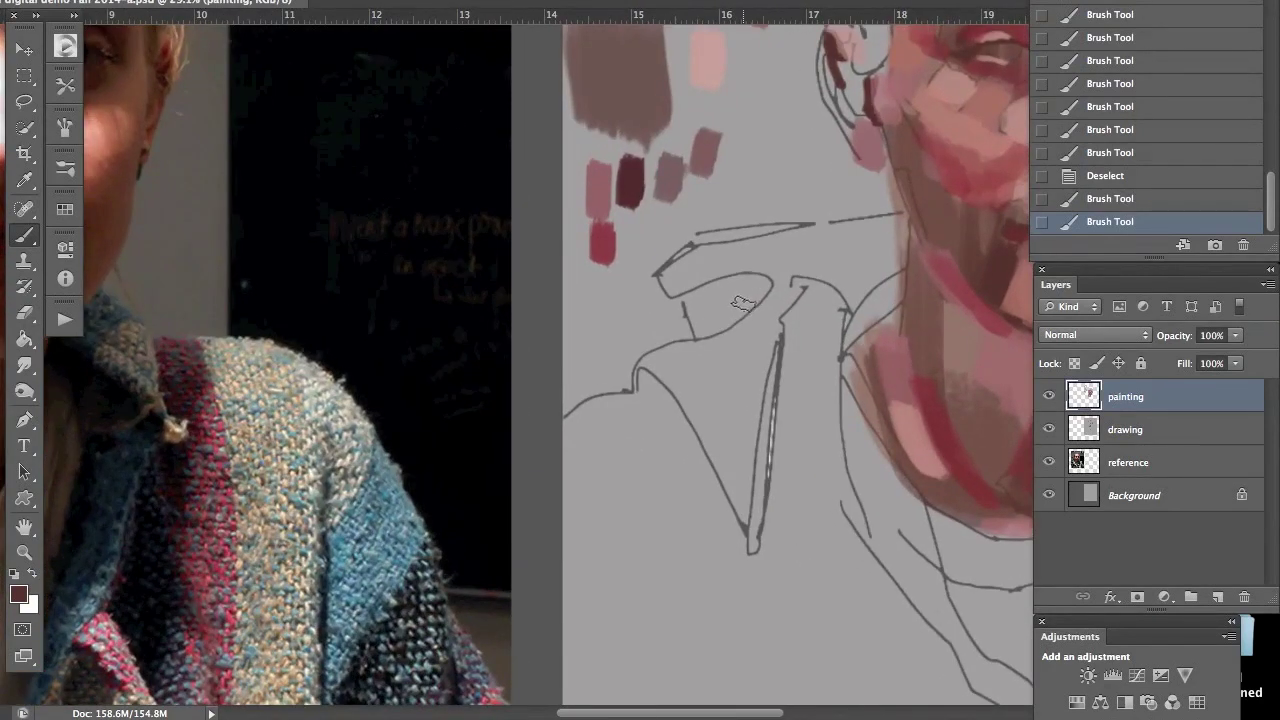
left_click_drag(731, 271, 581, 232)
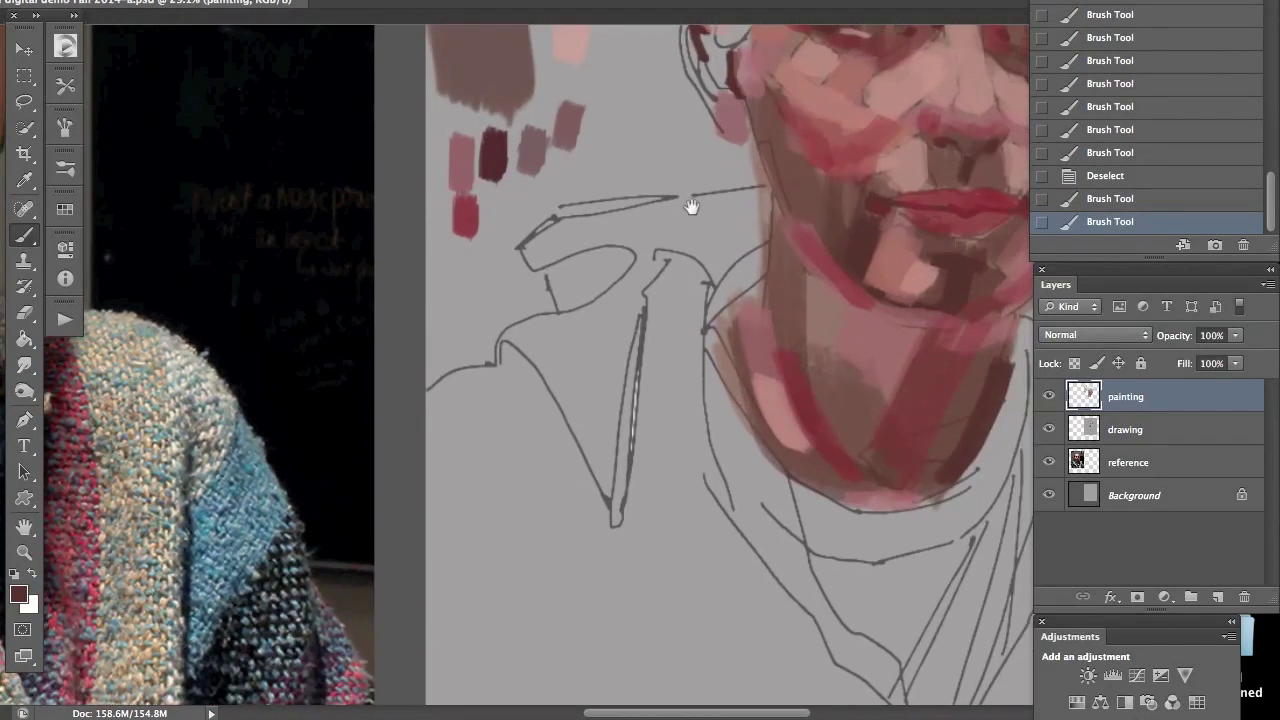
left_click(873, 203)
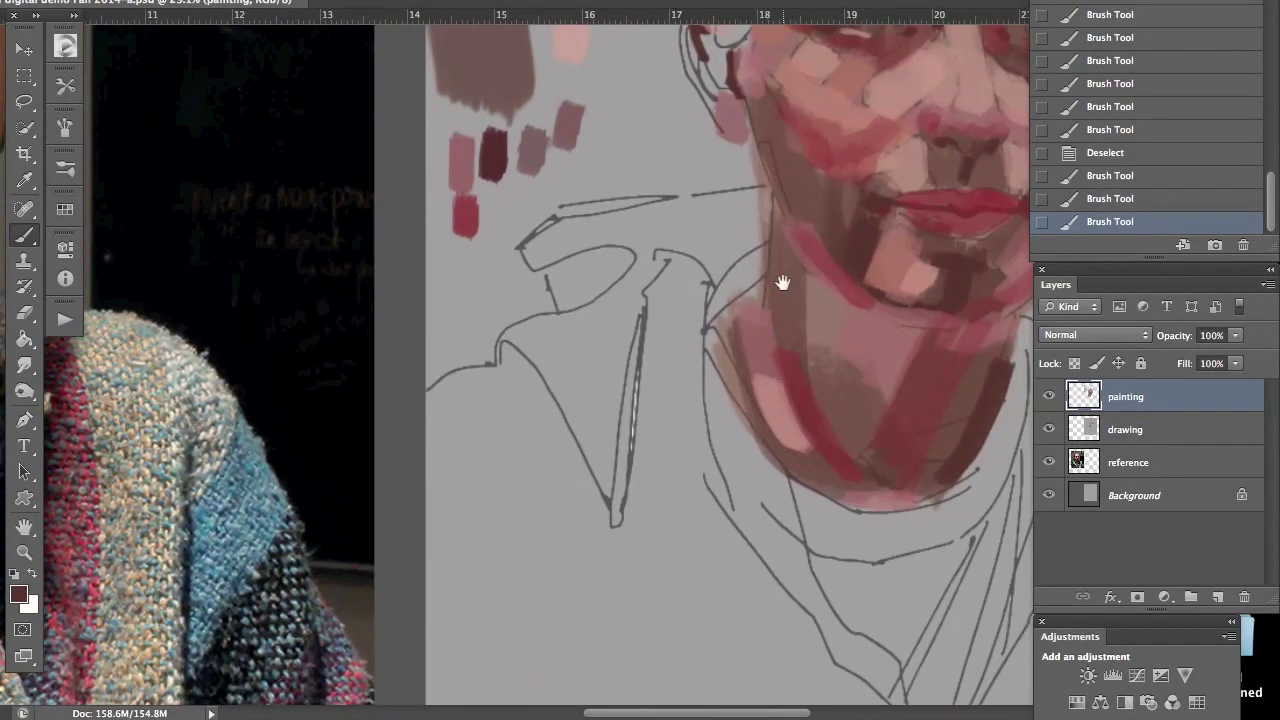
Step: Darken the skin around the opposite mouth corner with dabs of the dark red-brown
scroll(782, 283, "right", 5)
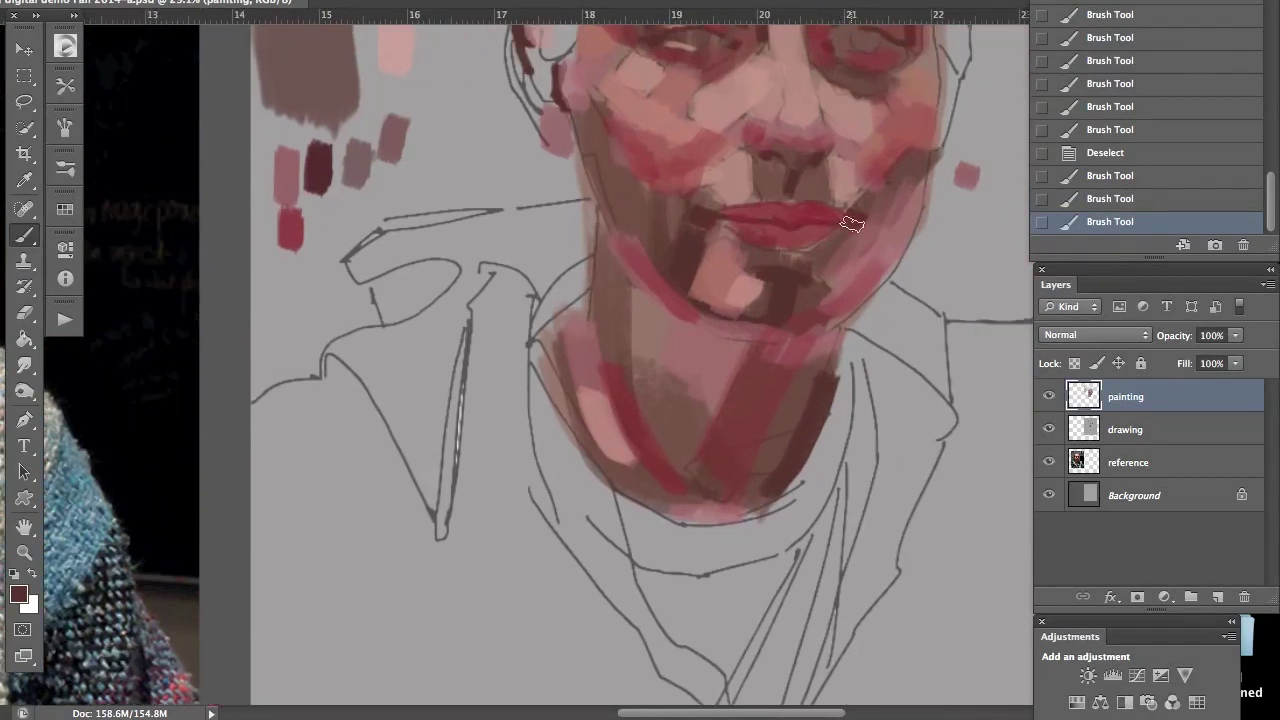
left_click(848, 221)
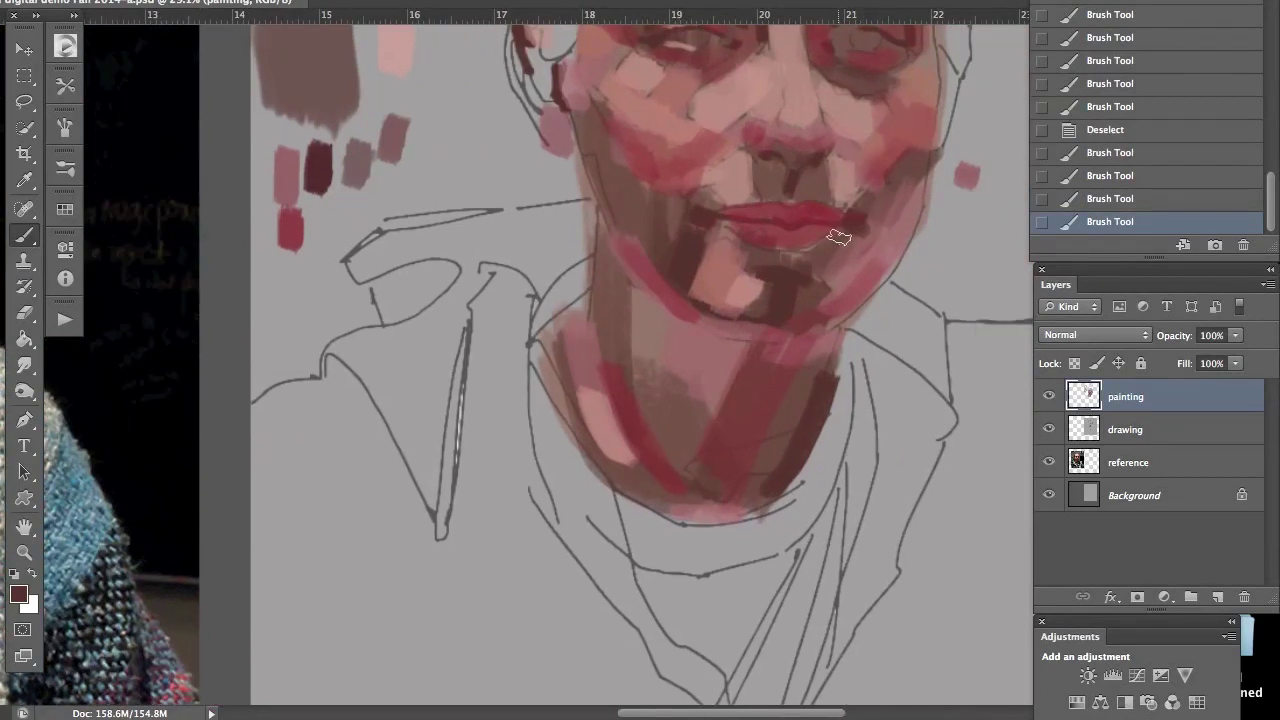
left_click(866, 200)
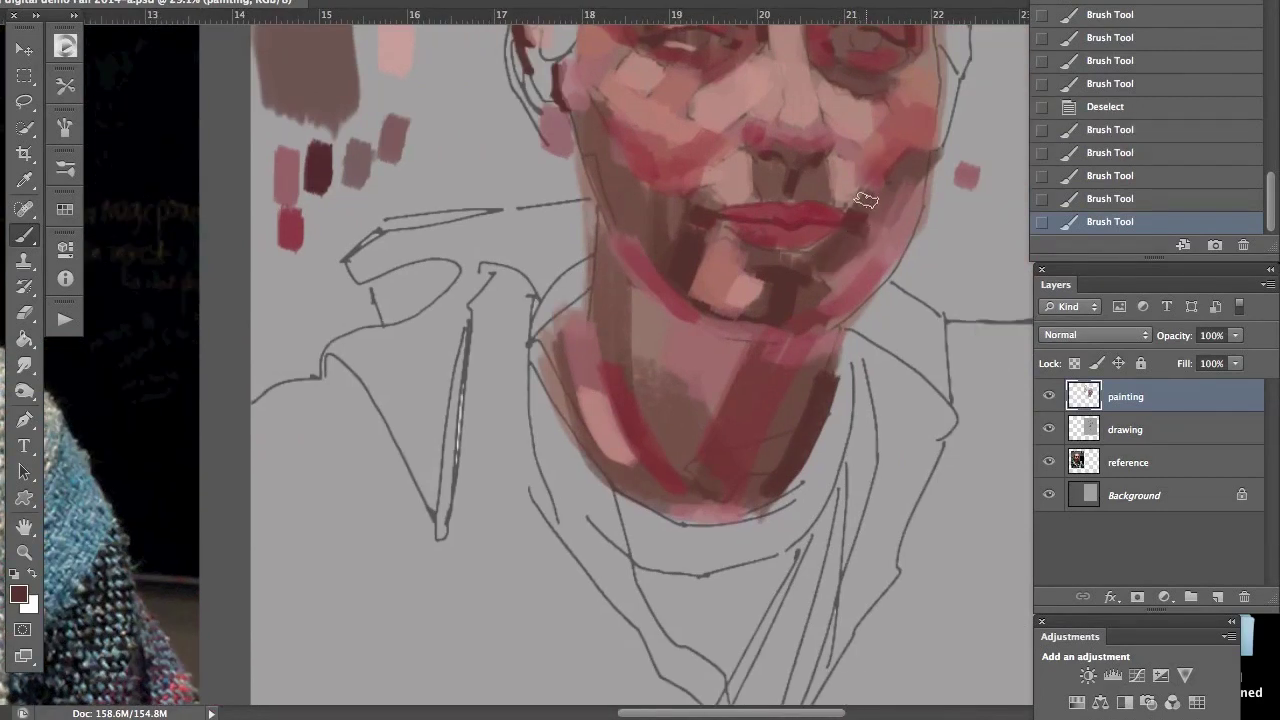
left_click(863, 220)
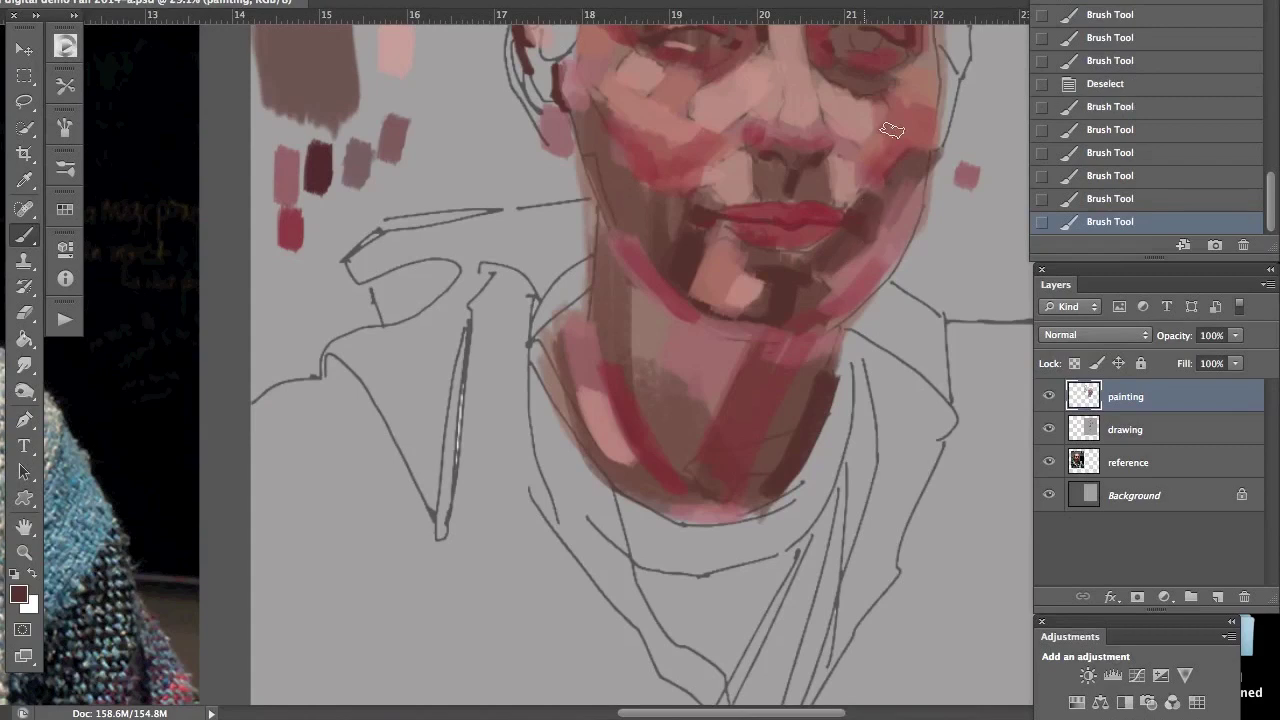
Step: Deepen the shadow planes of both lower cheeks with dark red-brown strokes
left_click(689, 236)
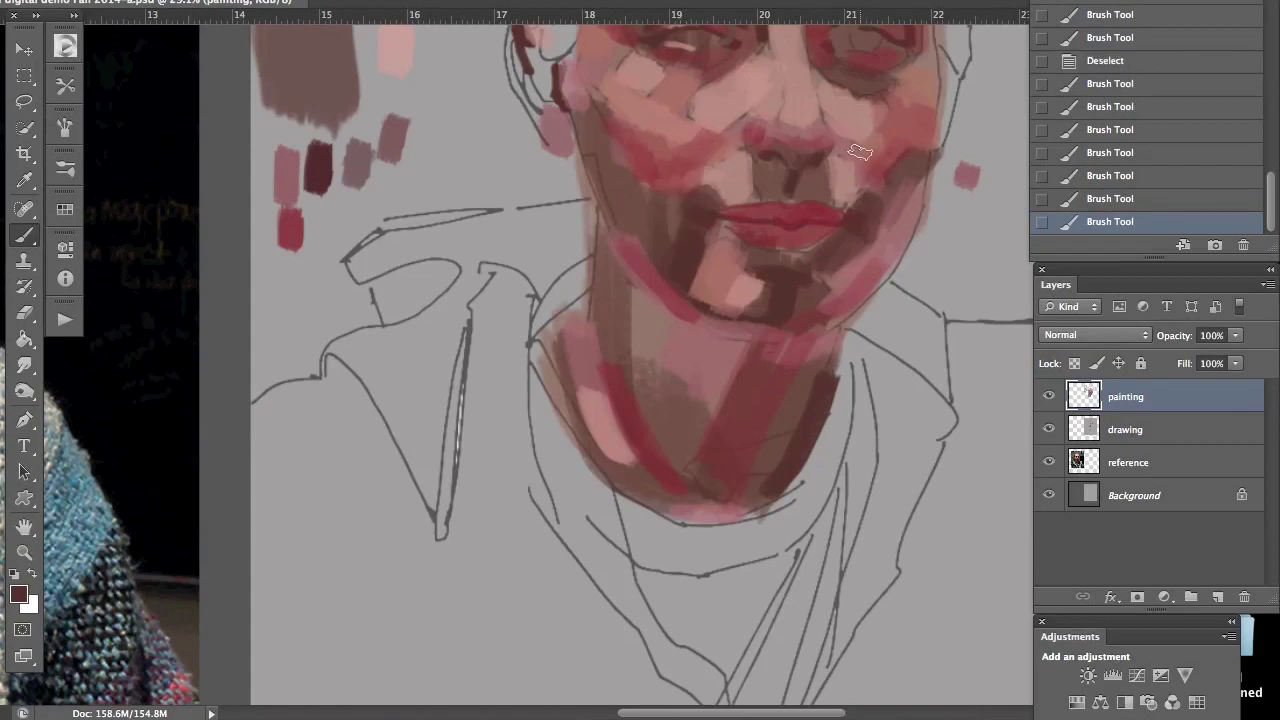
left_click_drag(871, 200, 915, 165)
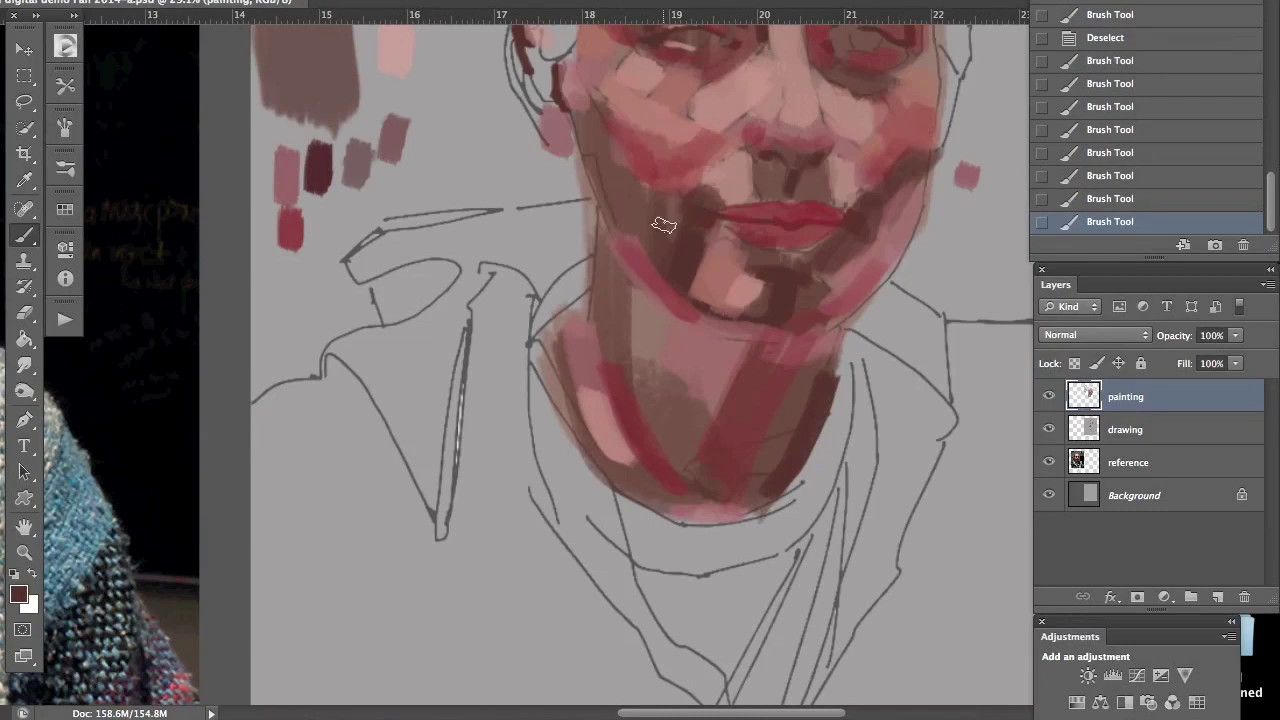
left_click(663, 189)
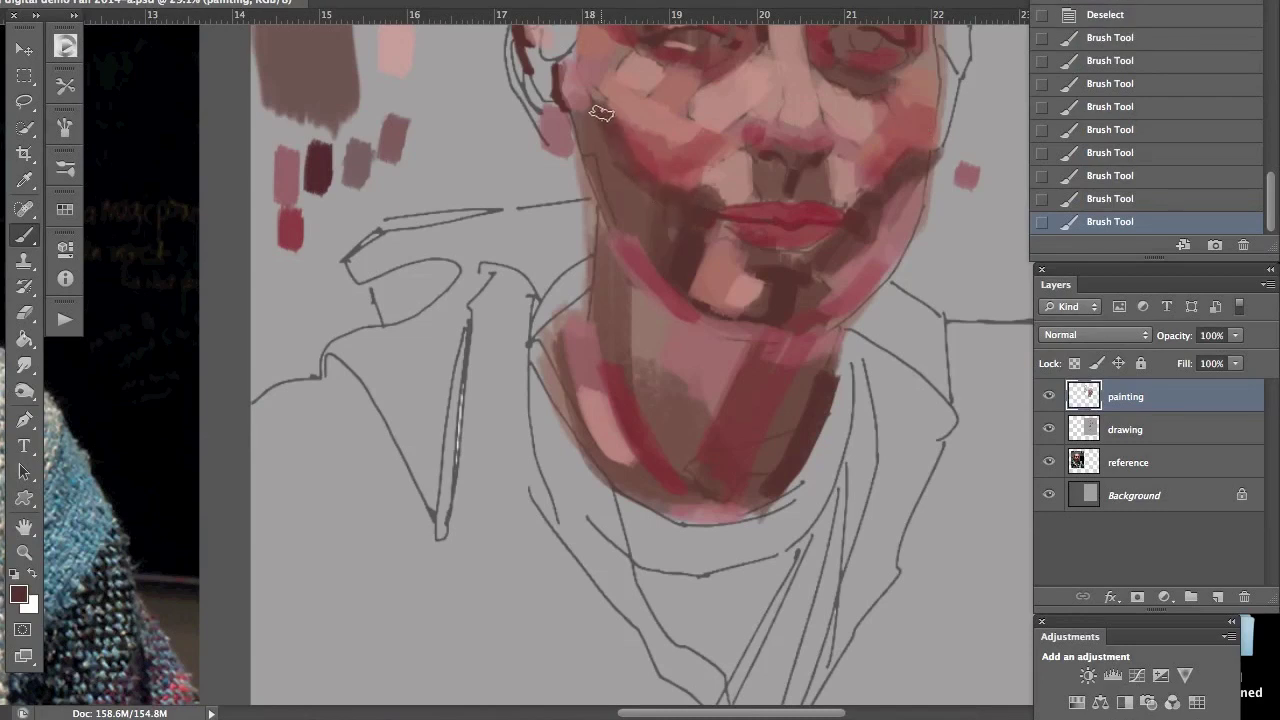
left_click(672, 192)
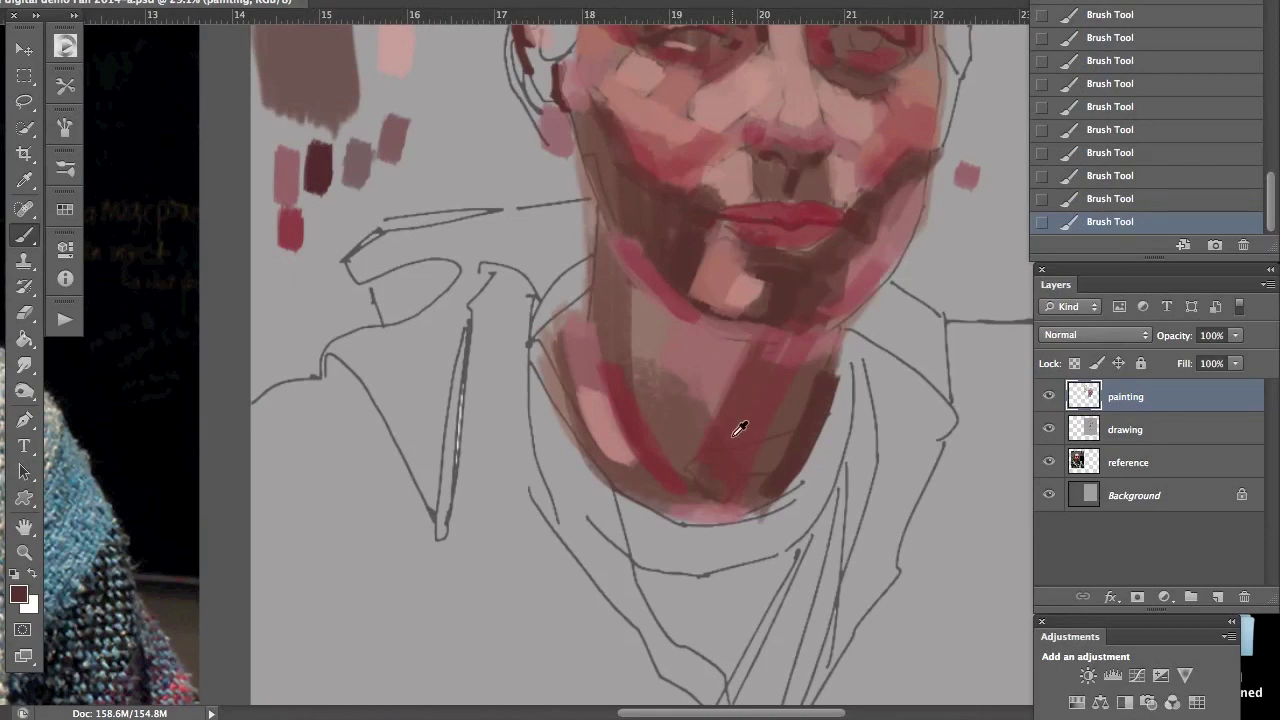
Step: Sample the muted red from the neck, brush it around the nose, chin, jaw and neck, and check the painting without the line drawing
left_click(755, 388, "alt")
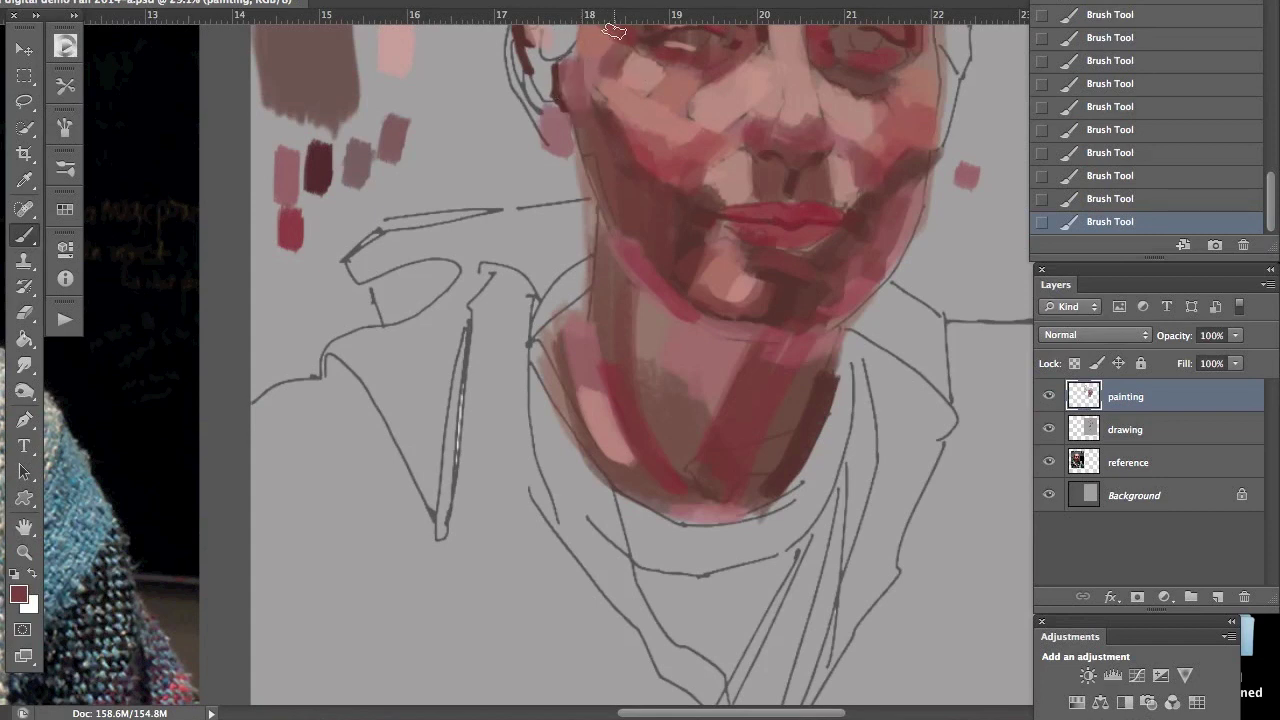
left_click(1048, 430)
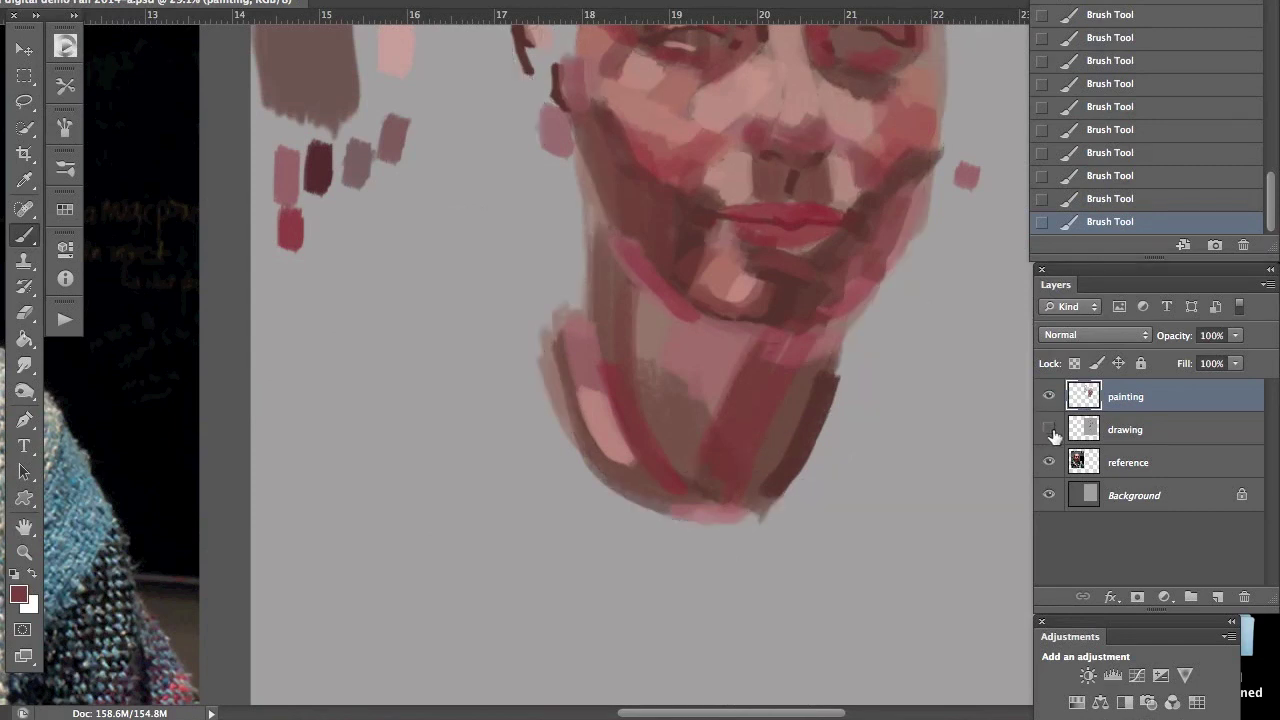
left_click(1048, 430)
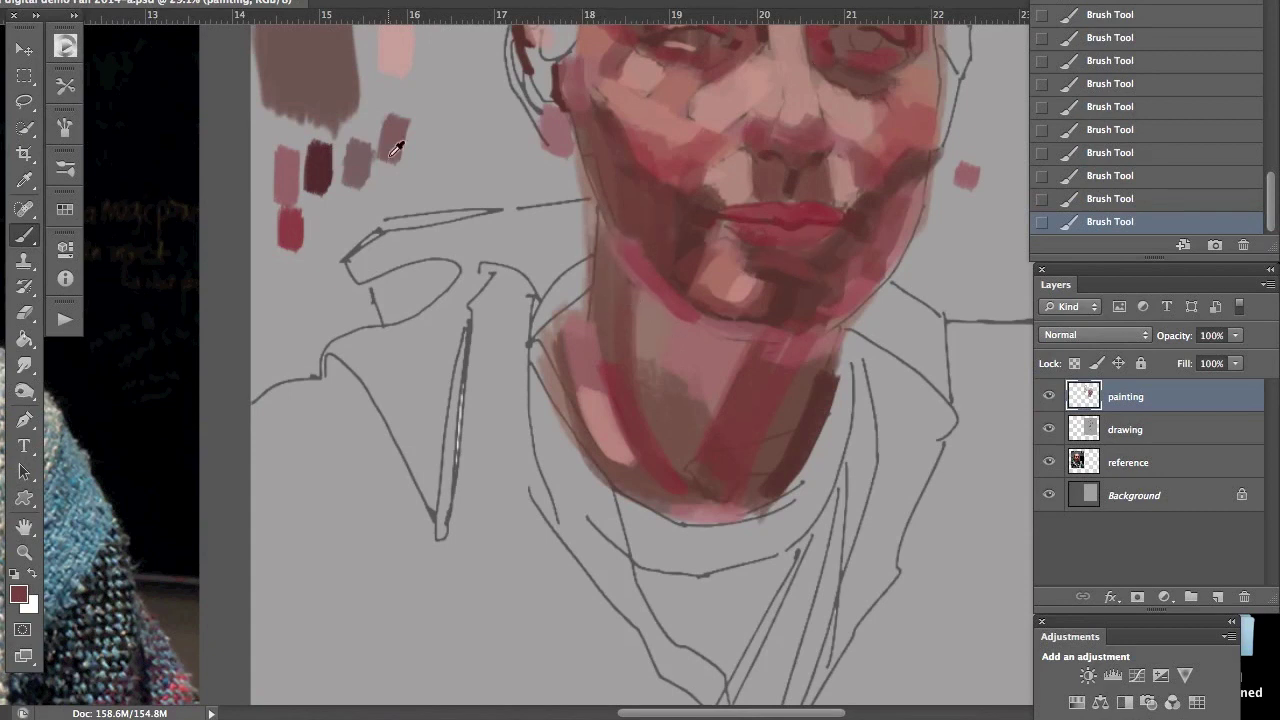
Step: Sample the dark maroon swatch, compare it with the reference photo, and darken the foreground color to #381b1b
left_click(312, 168, "alt")
left_click_drag(476, 325, 466, 323)
left_click_drag(471, 300, 722, 340)
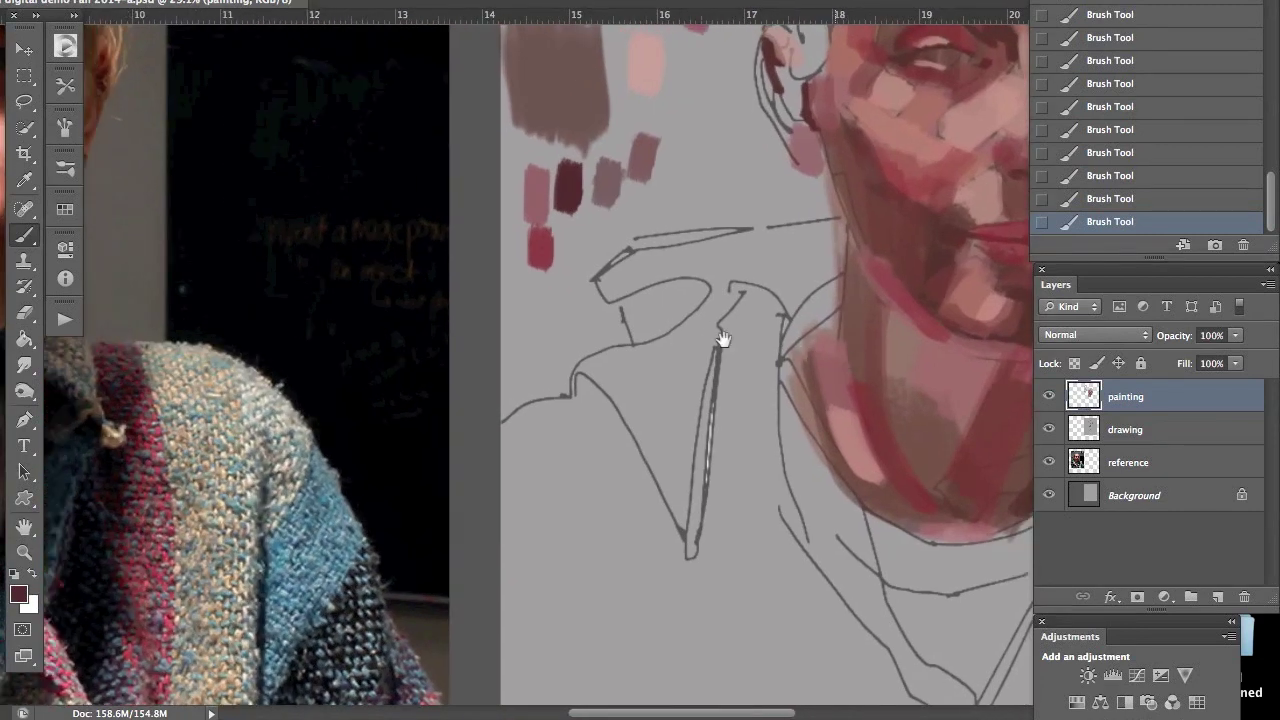
left_click_drag(649, 306, 791, 349)
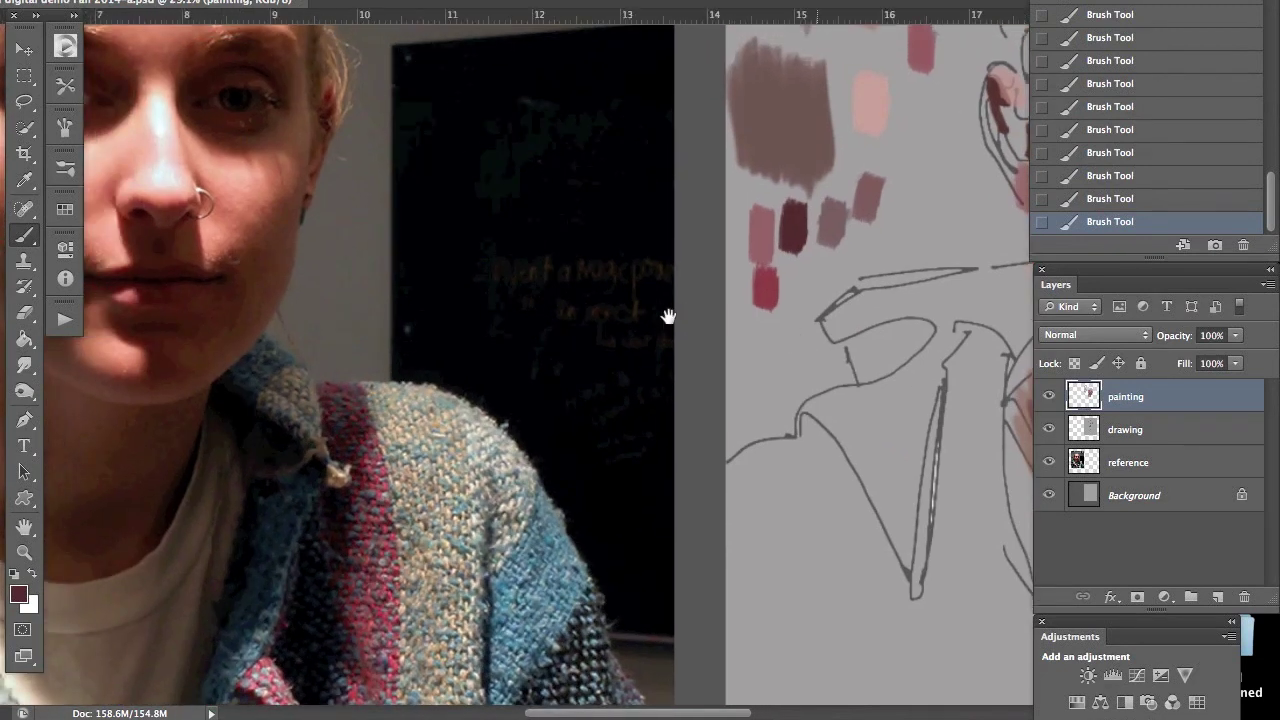
mouse_move(668, 316)
left_mouse_down()
mouse_move(731, 323)
mouse_move(492, 312)
left_mouse_up()
mouse_move(752, 300)
left_mouse_down()
mouse_move(680, 297)
mouse_move(511, 327)
left_mouse_up()
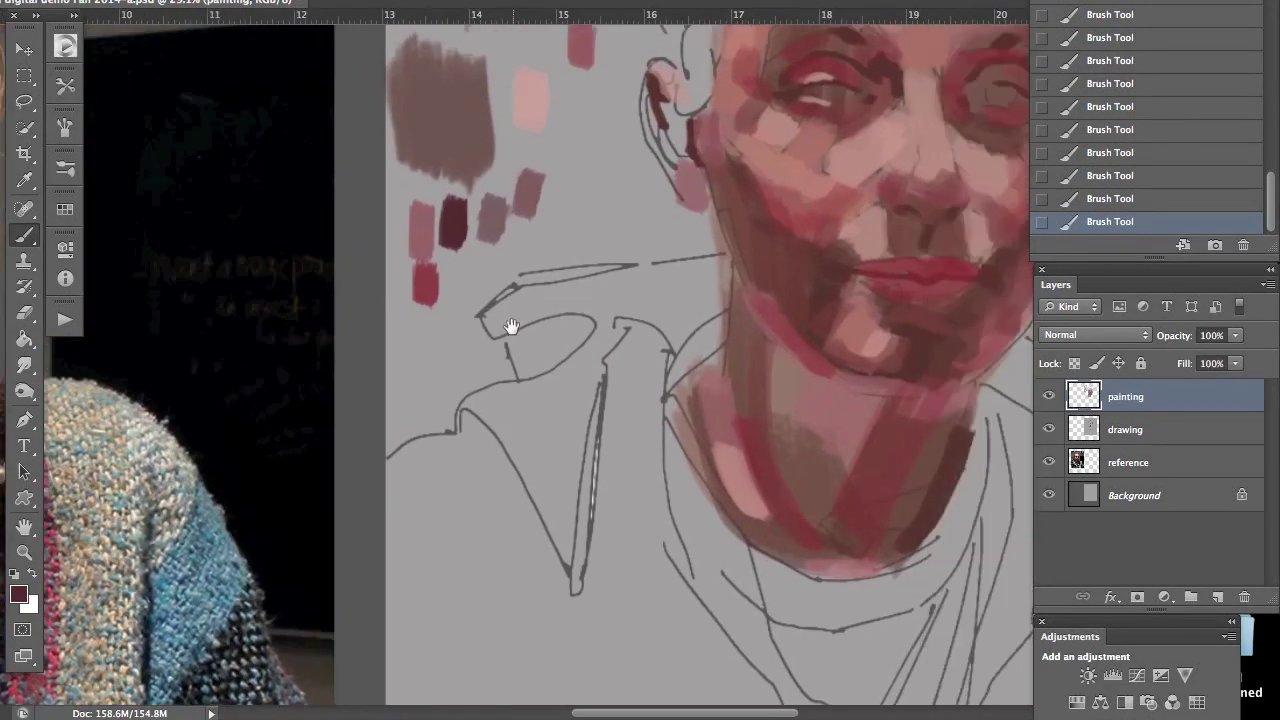
left_click_drag(728, 233, 590, 253)
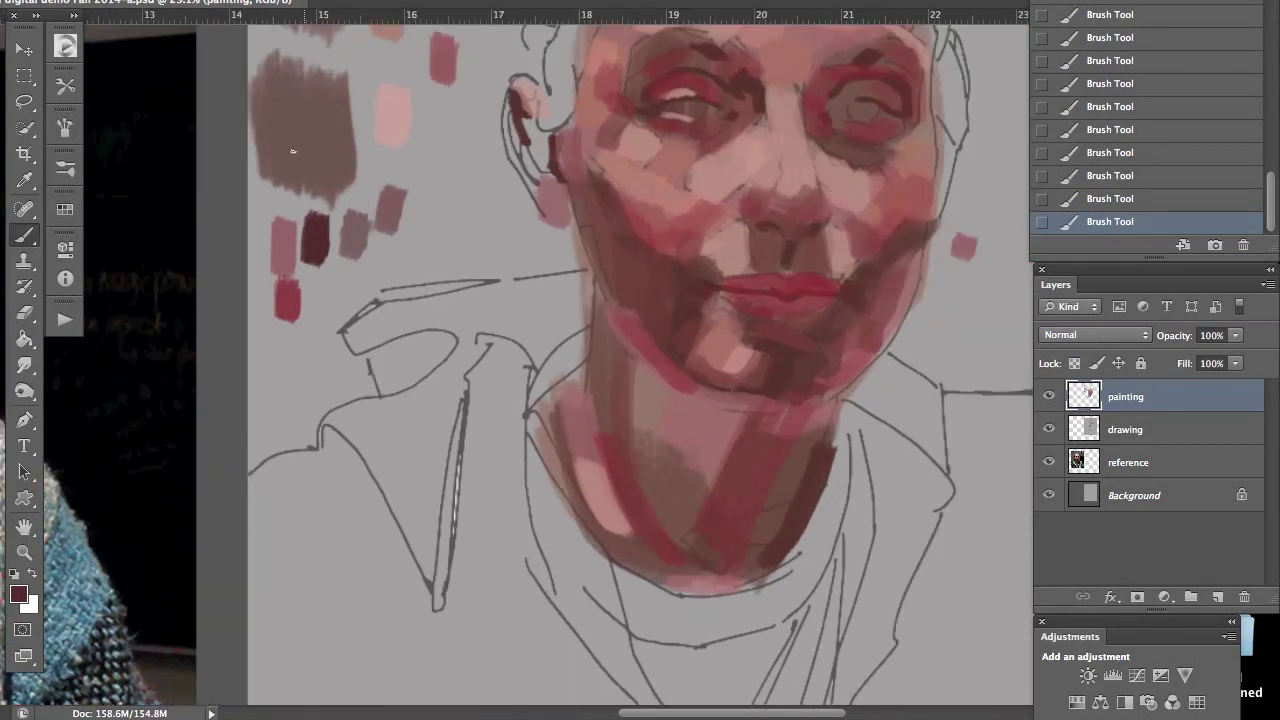
left_click(18, 594)
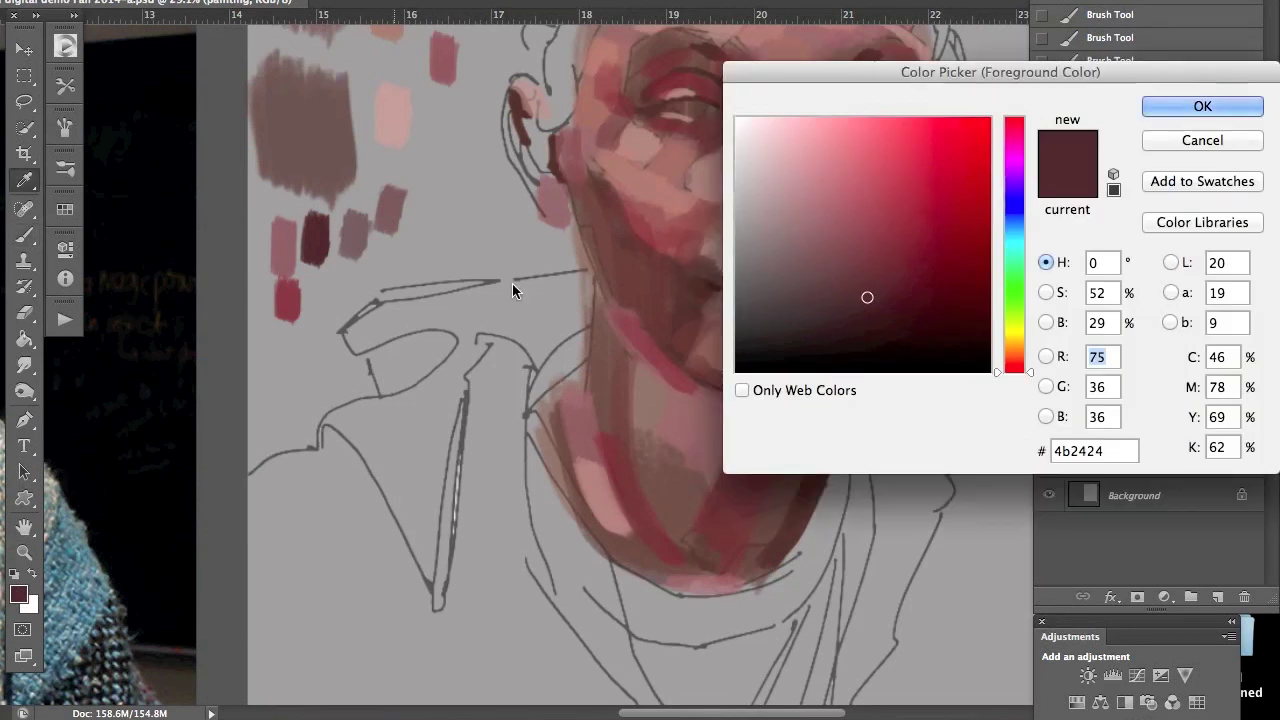
left_click(868, 316)
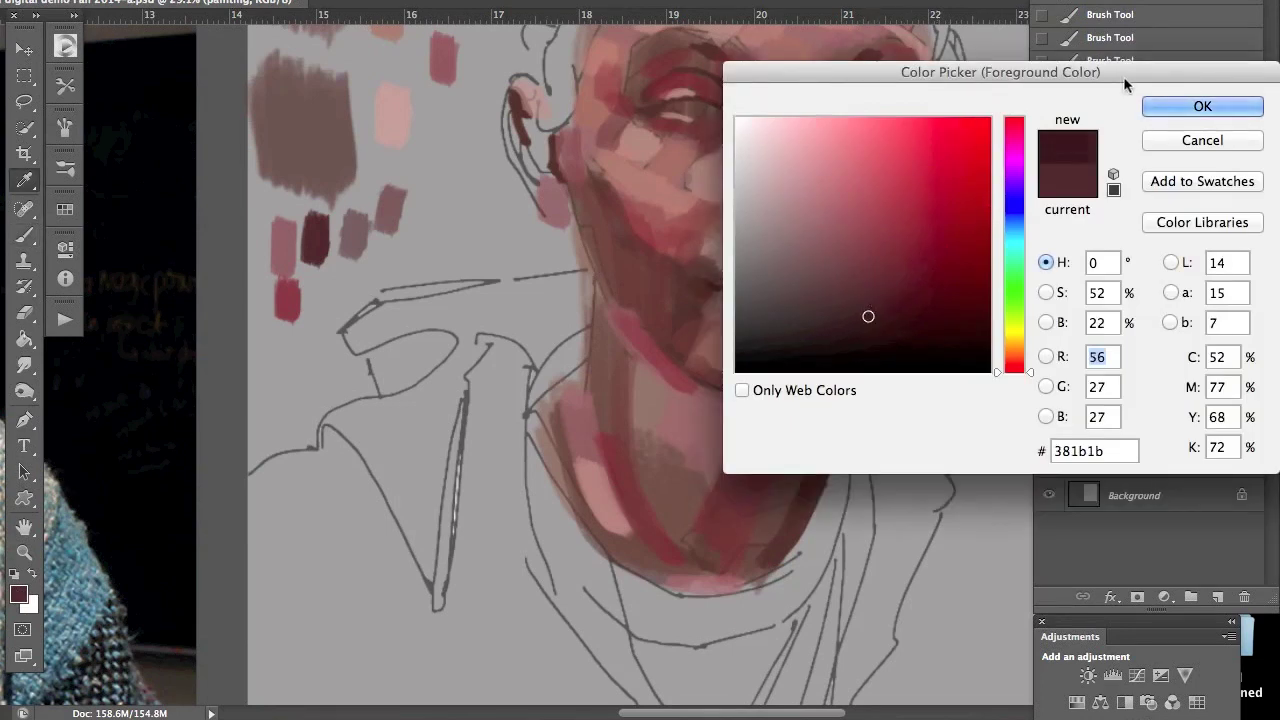
left_click(1160, 112)
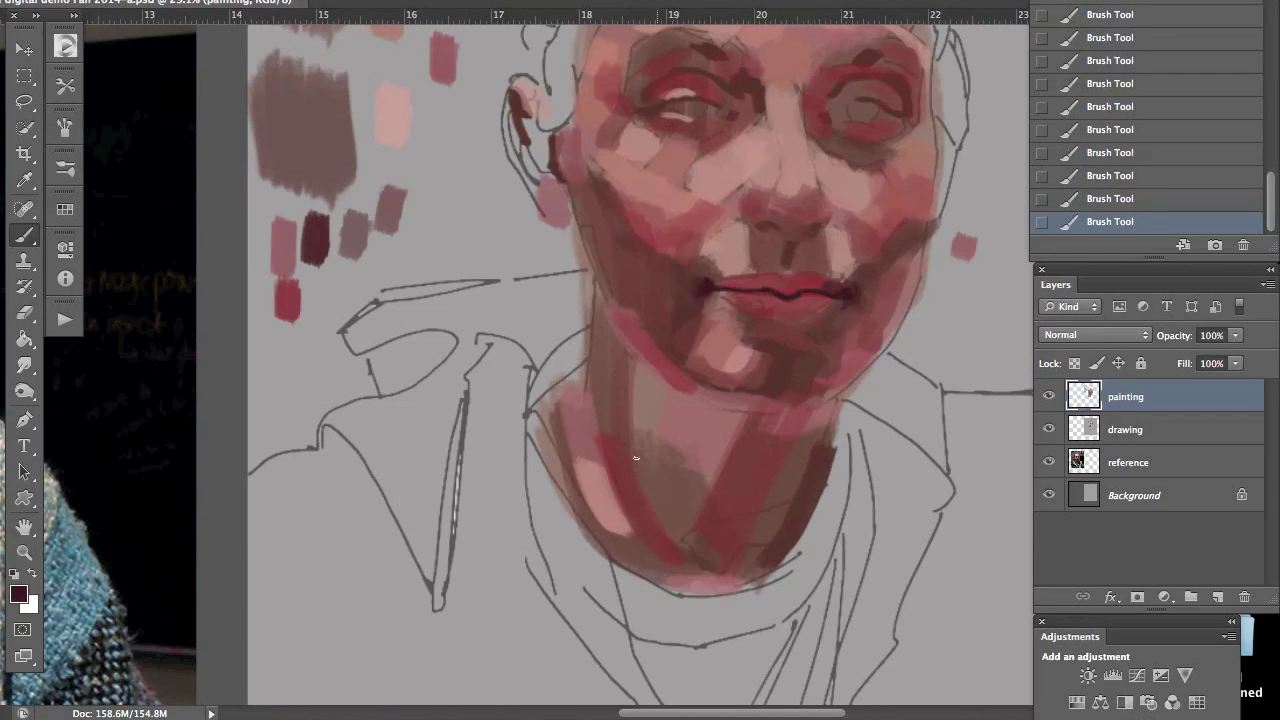
Step: Paint the parting line between the lips and darken both mouth corners with the very dark maroon
left_click_drag(569, 413, 479, 377)
left_click_drag(851, 283, 849, 291)
mouse_move(312, 413)
left_mouse_down()
mouse_move(591, 423)
mouse_move(751, 386)
mouse_move(486, 376)
left_mouse_up()
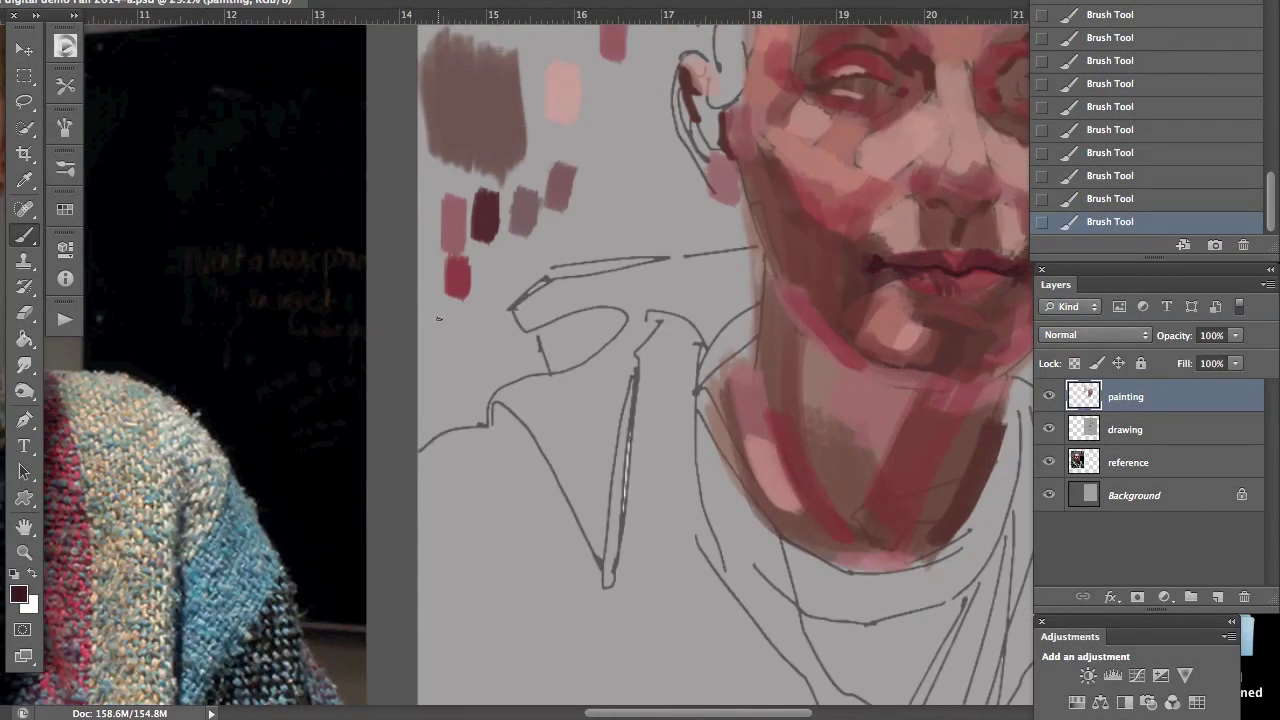
left_click_drag(436, 325, 500, 337)
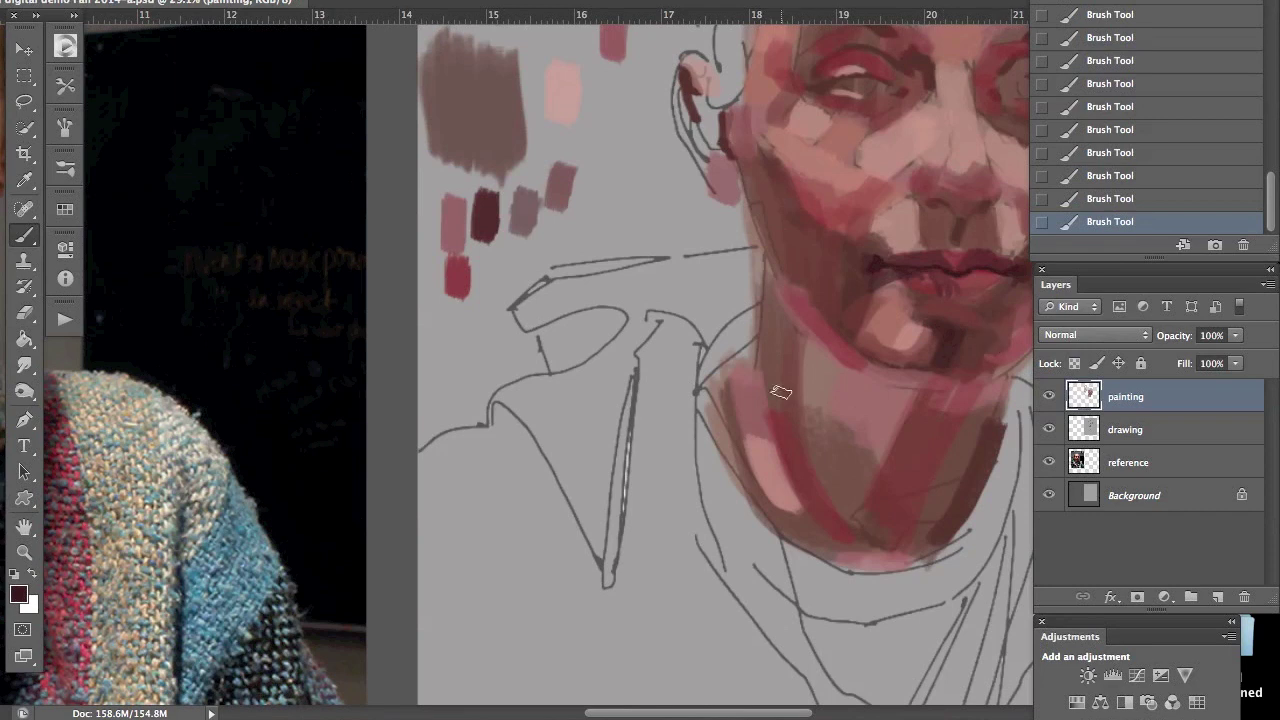
Step: Add very dark maroon accents around the chin, along both cheek shadows, on the neck edge and beneath the nose
scroll(755, 391, "right", 5)
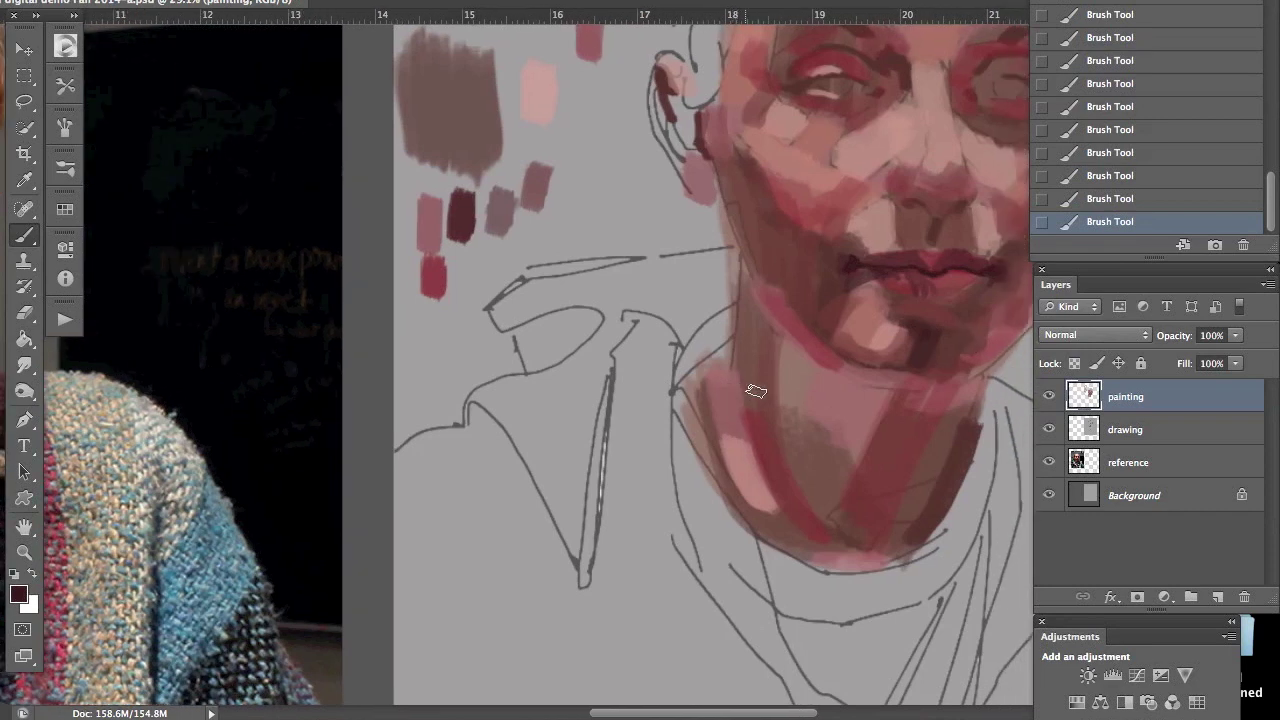
scroll(758, 390, "right", 2)
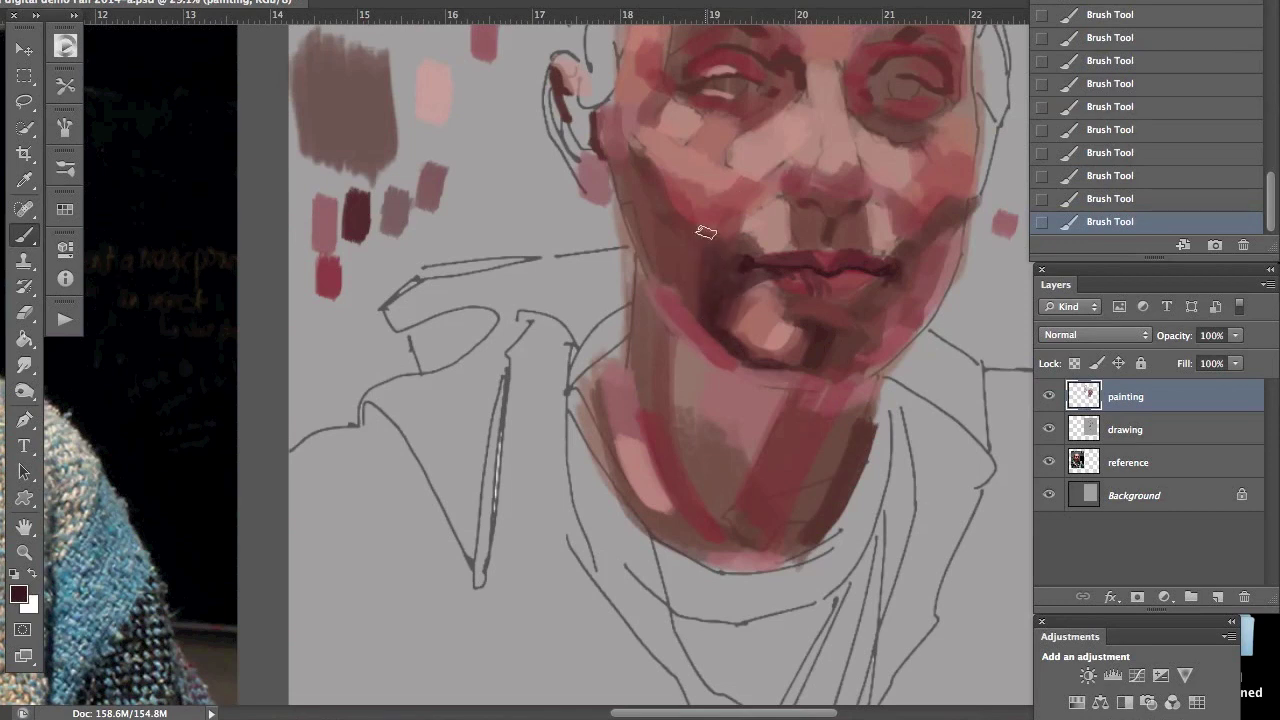
left_click_drag(695, 235, 636, 135)
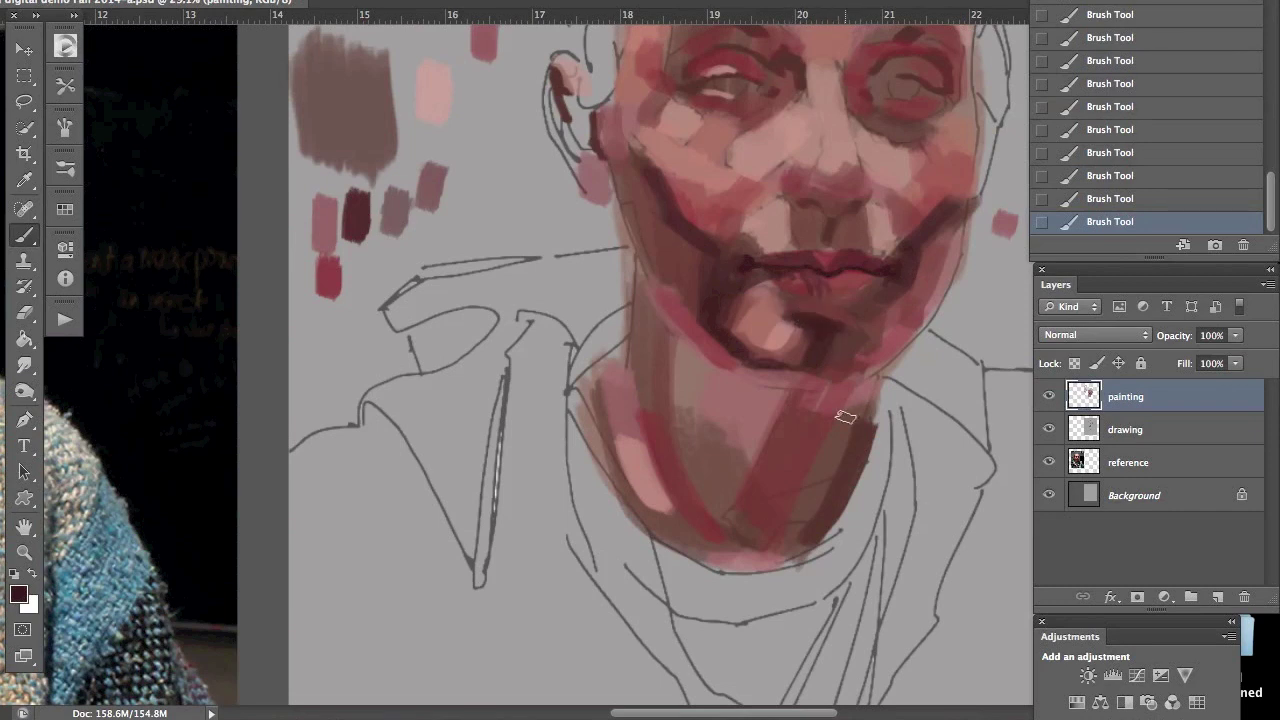
left_click(829, 230)
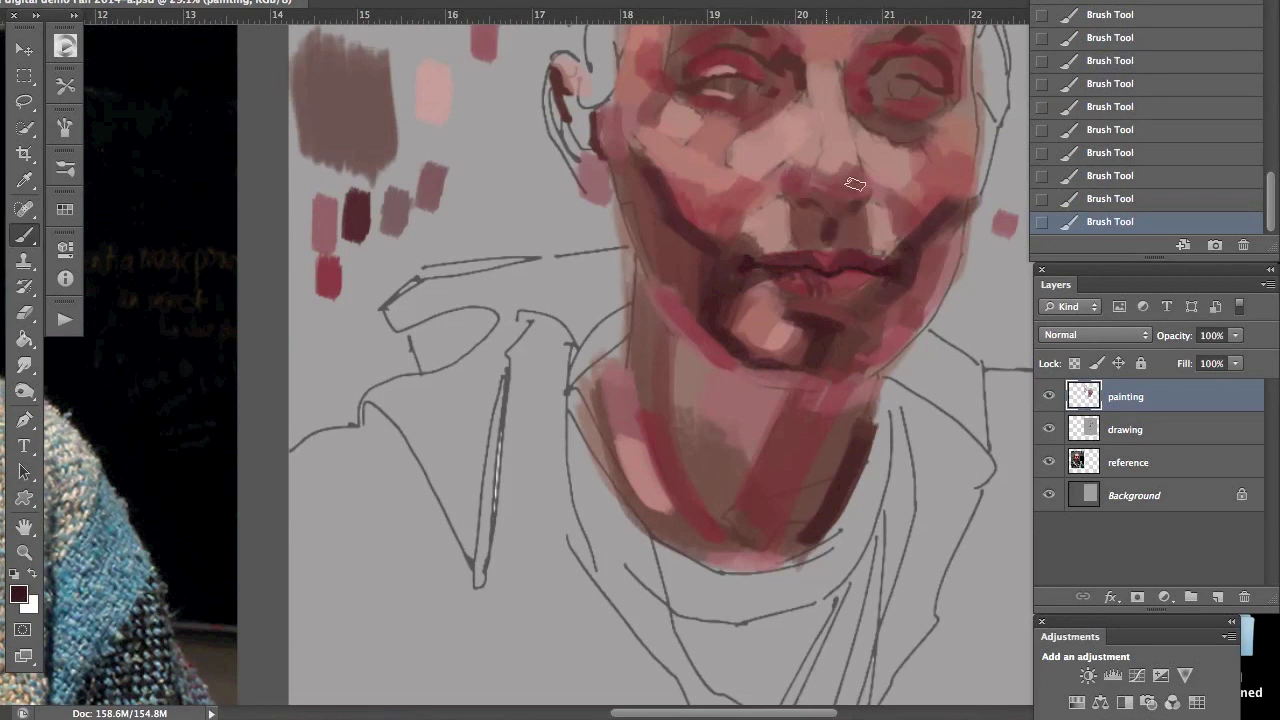
Step: Sample the red-brown beneath the nose, dab it as a palette swatch, warm the lower-face shadows with it, and save
left_click(800, 218, "alt")
left_click(453, 145)
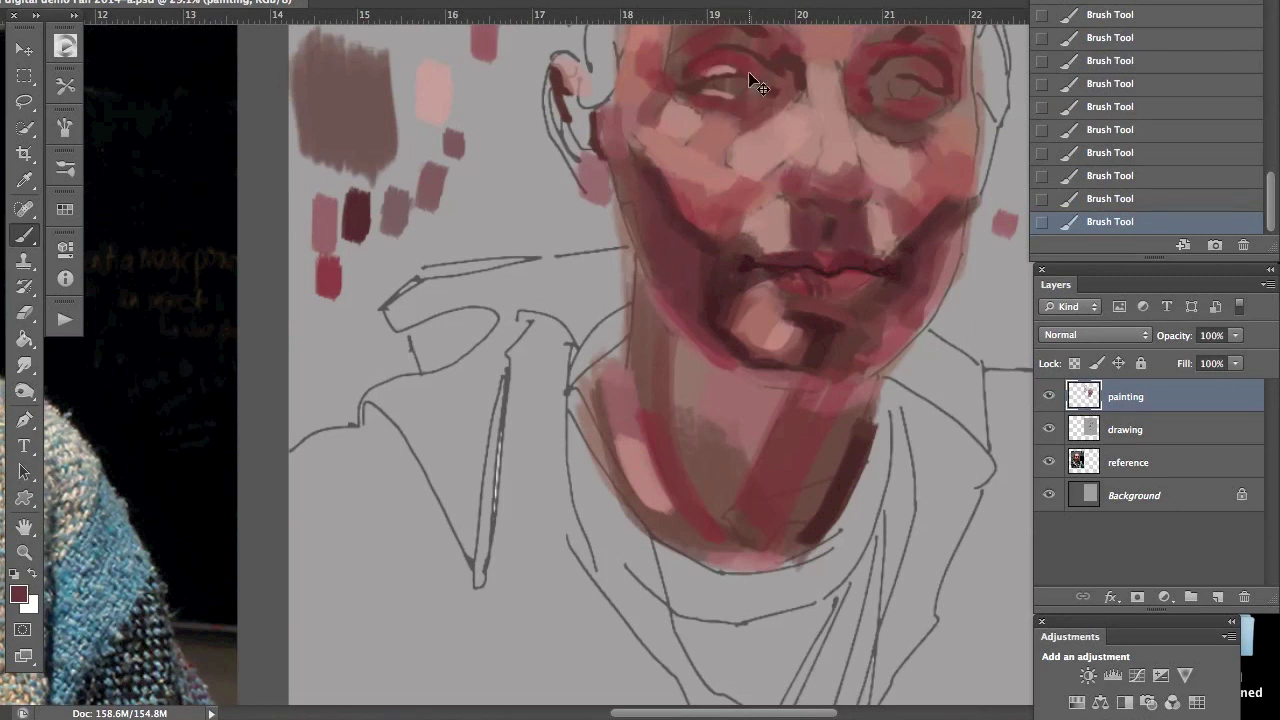
key("ctrl+s")
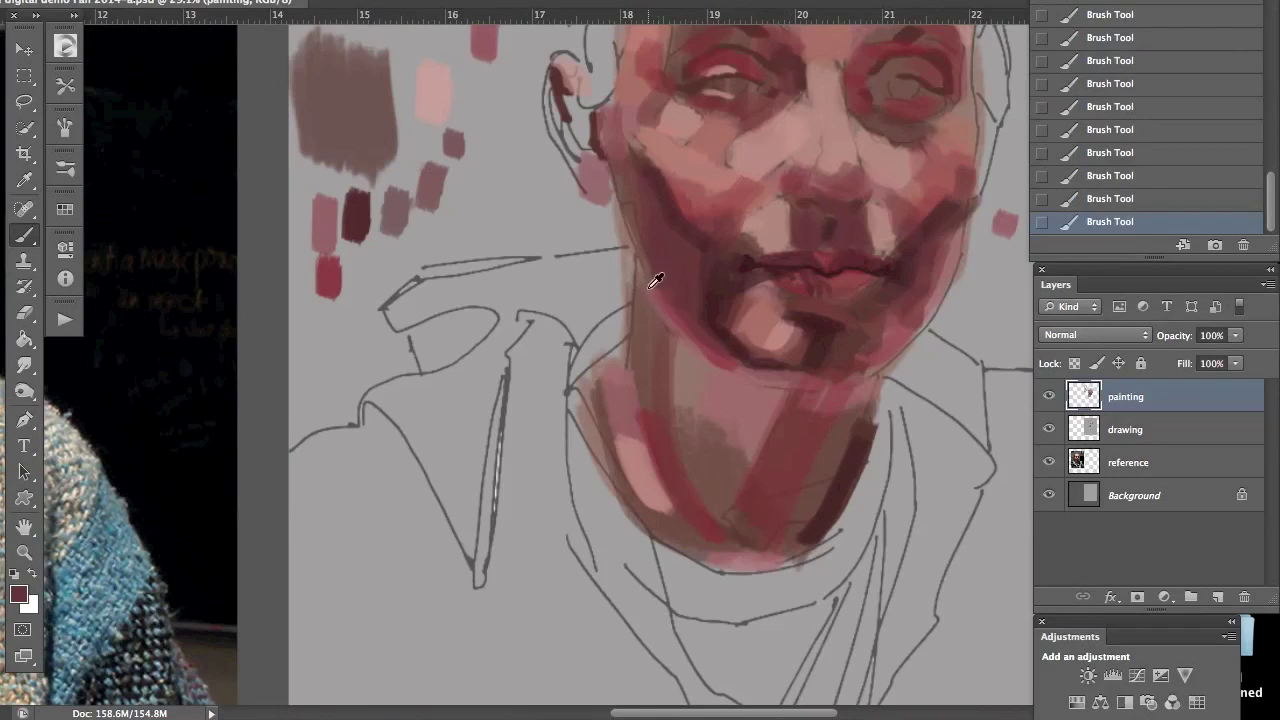
Step: Compare the facial shadows in the reference photo with those in the painting, and save the document
scroll(651, 293, "up", 2)
scroll(580, 386, "left", 5)
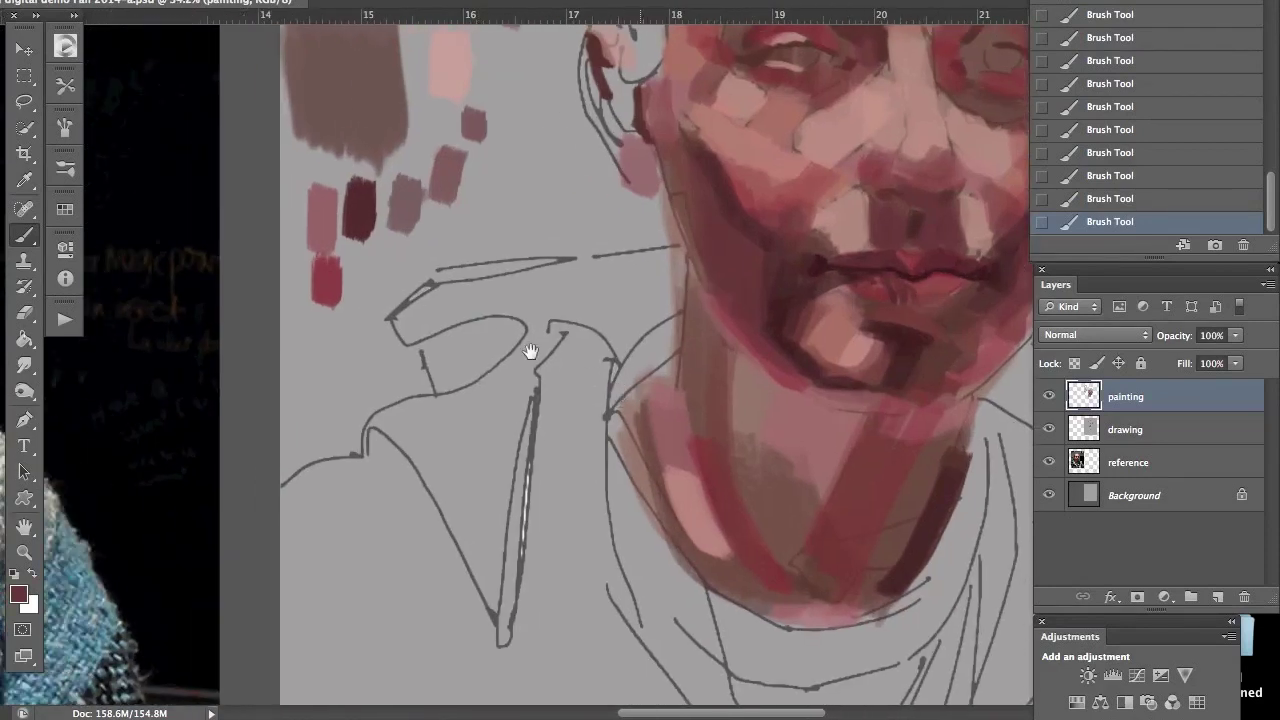
scroll(443, 313, "left", 10)
scroll(443, 313, "up", 6)
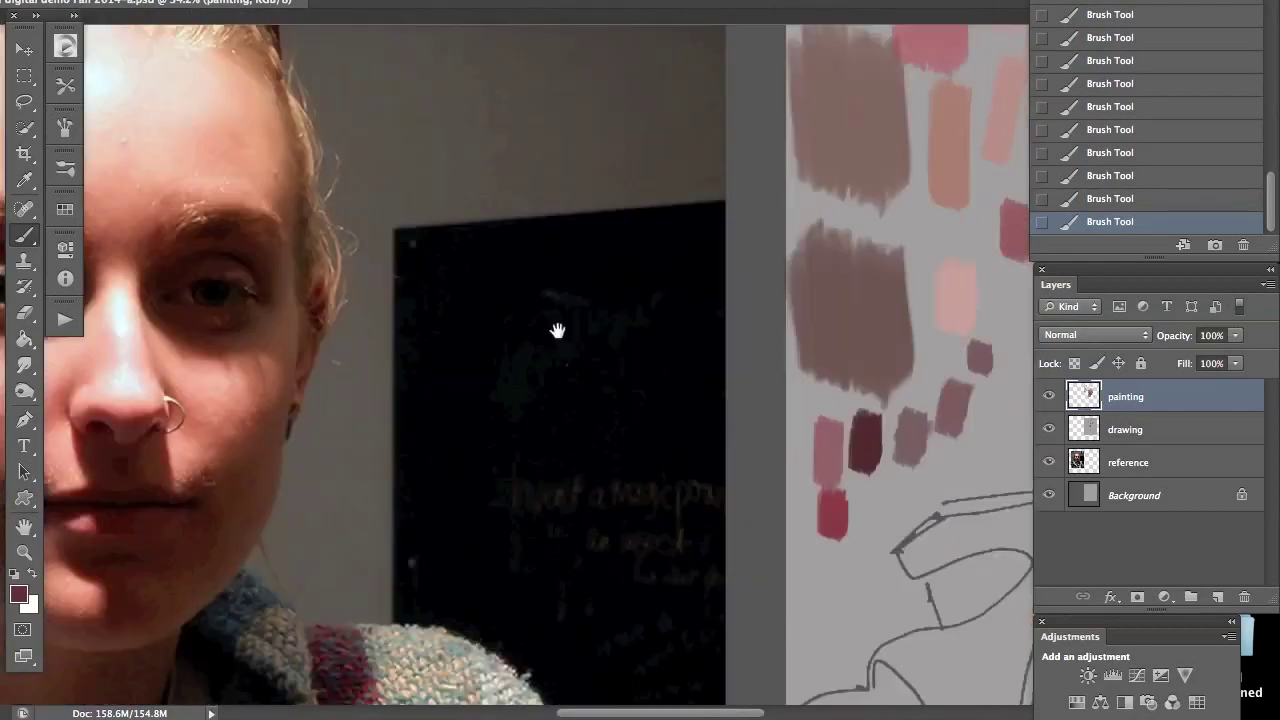
scroll(612, 261, "left", 2)
scroll(612, 261, "down", 1)
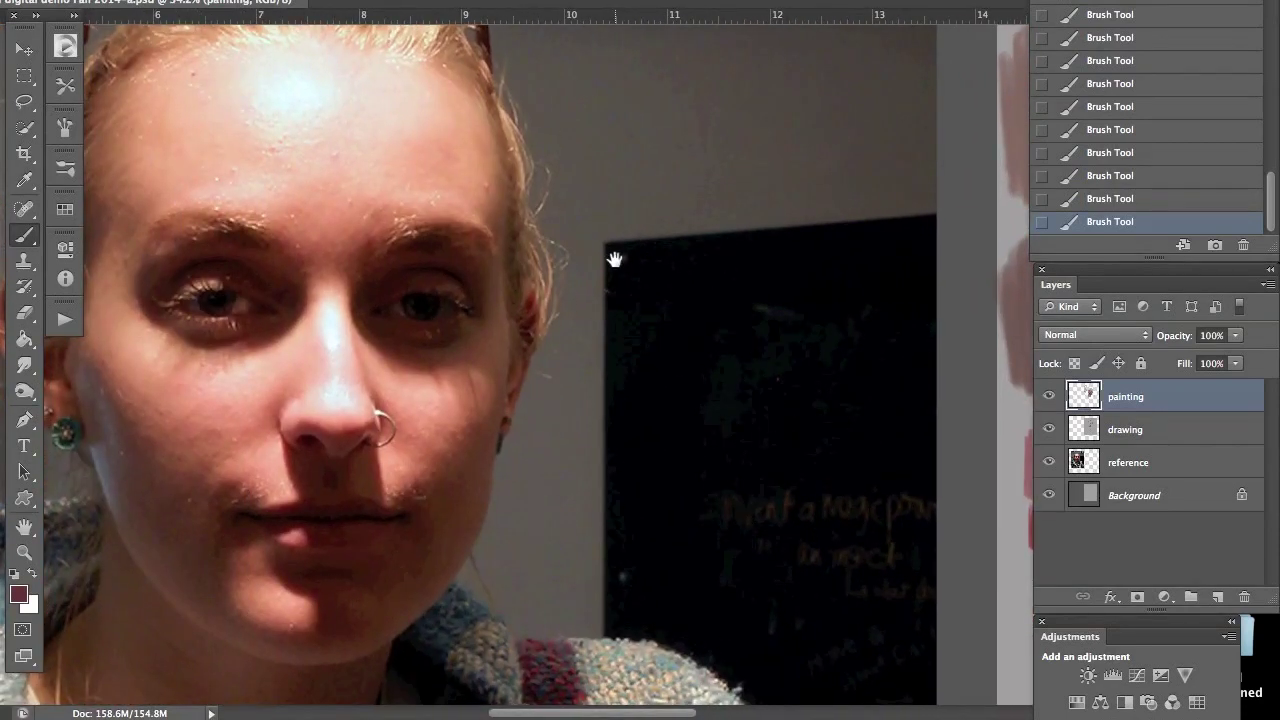
scroll(610, 261, "right", 8)
scroll(610, 261, "down", 1)
scroll(596, 263, "right", 9)
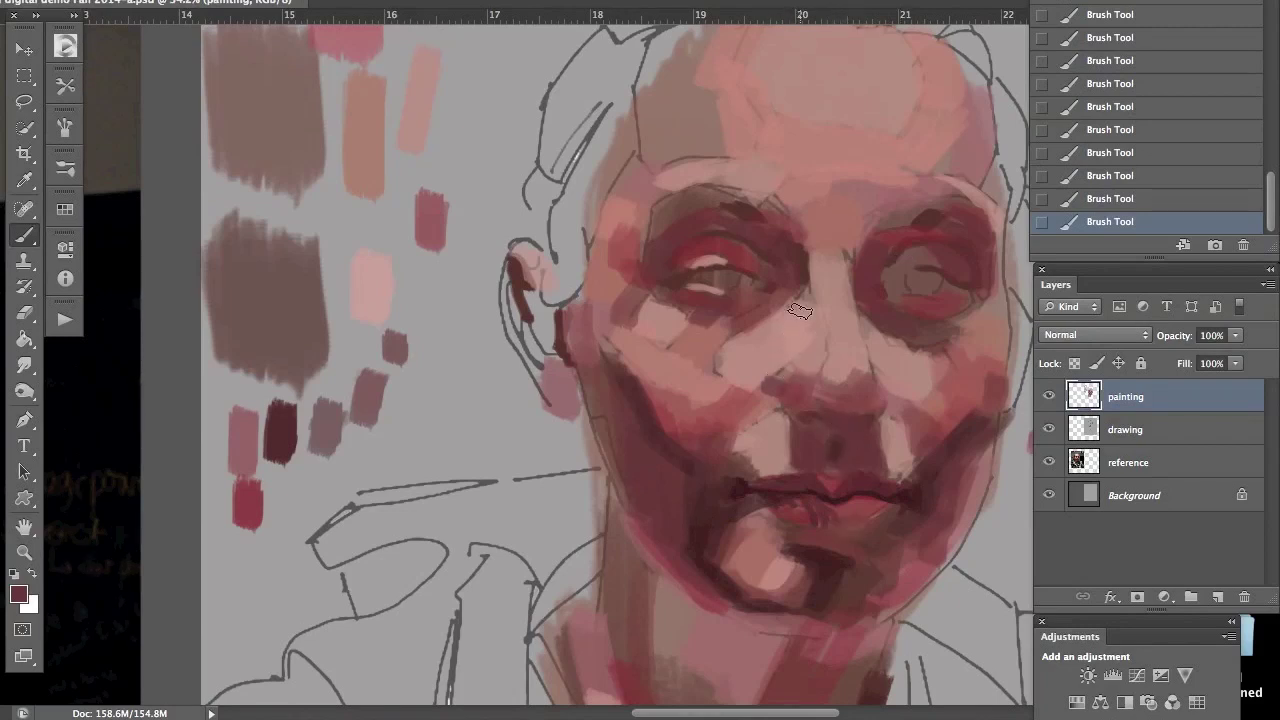
key("ctrl+s")
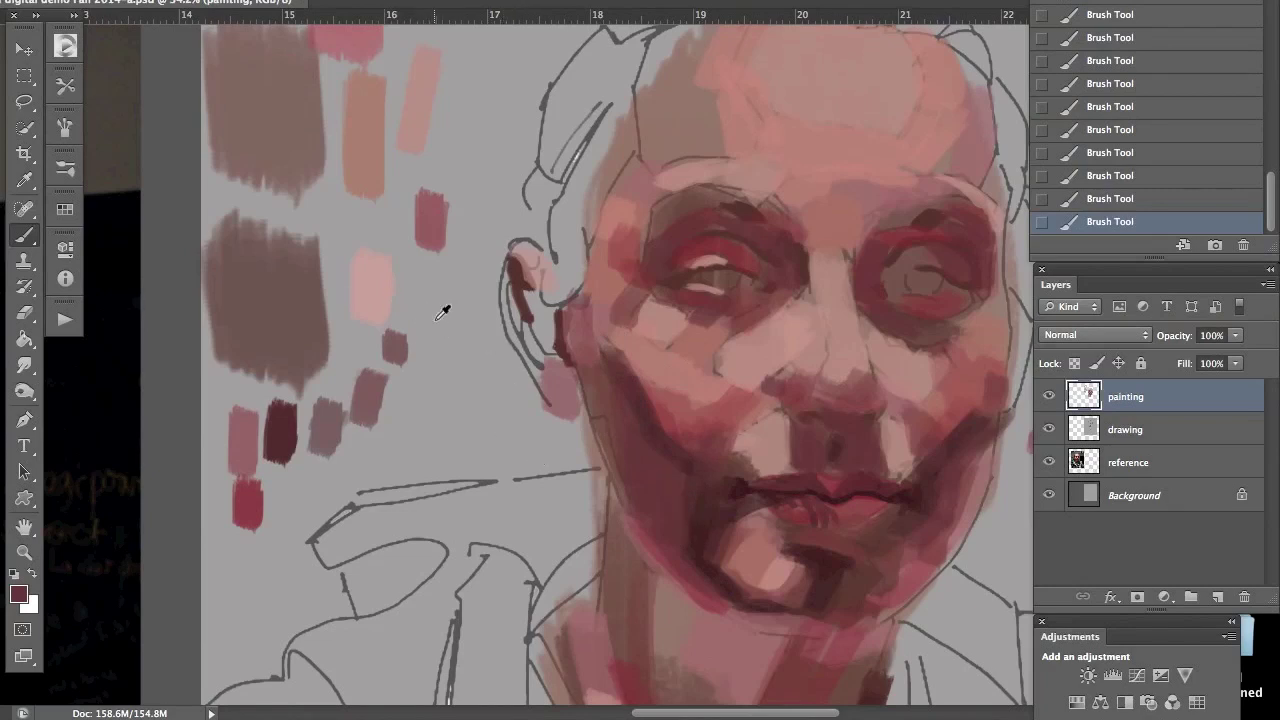
Step: Sample the dark maroon of the cheek shadow as the brush color and hide the drawing layer
left_click(652, 402, "alt")
left_click(1050, 430)
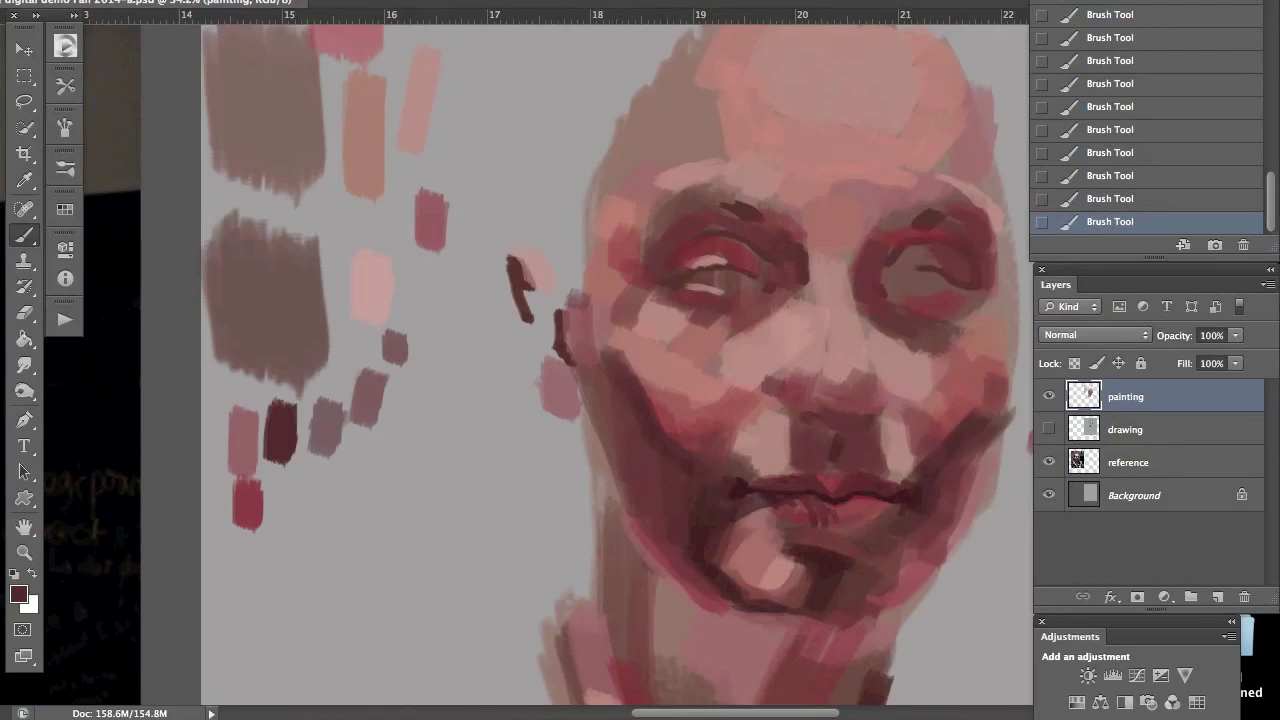
left_click(250, 0)
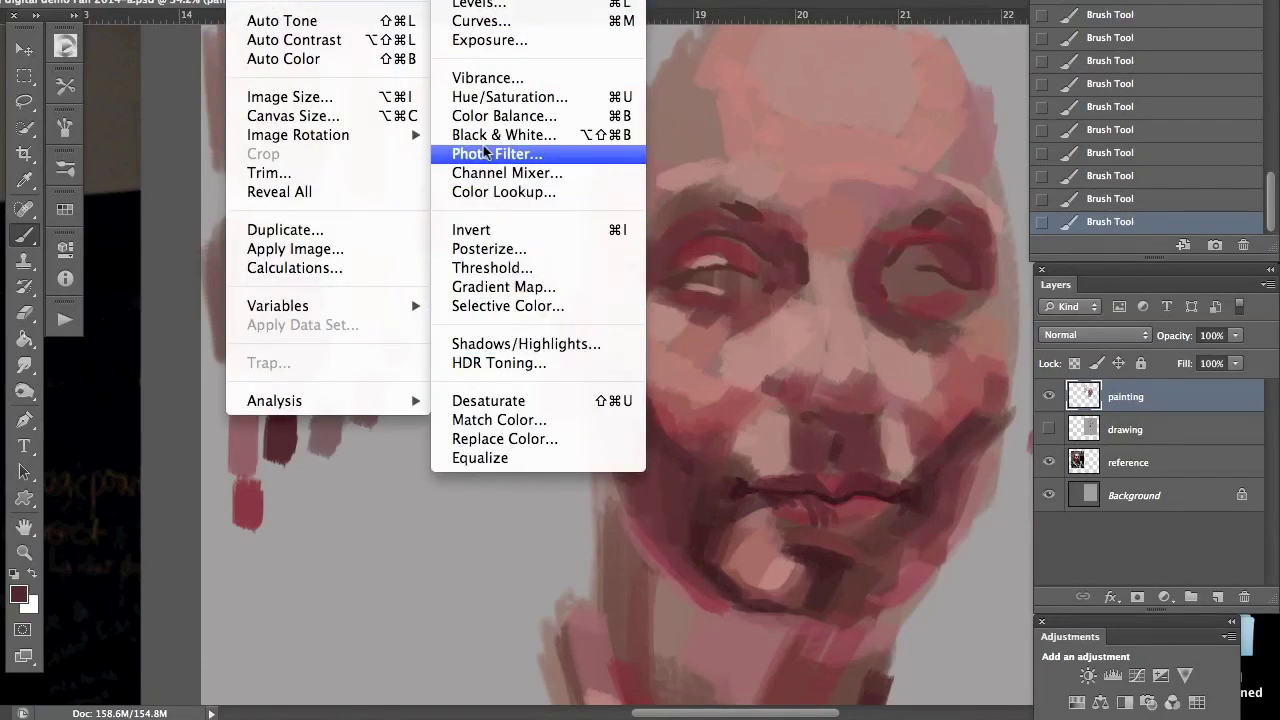
left_click(493, 100)
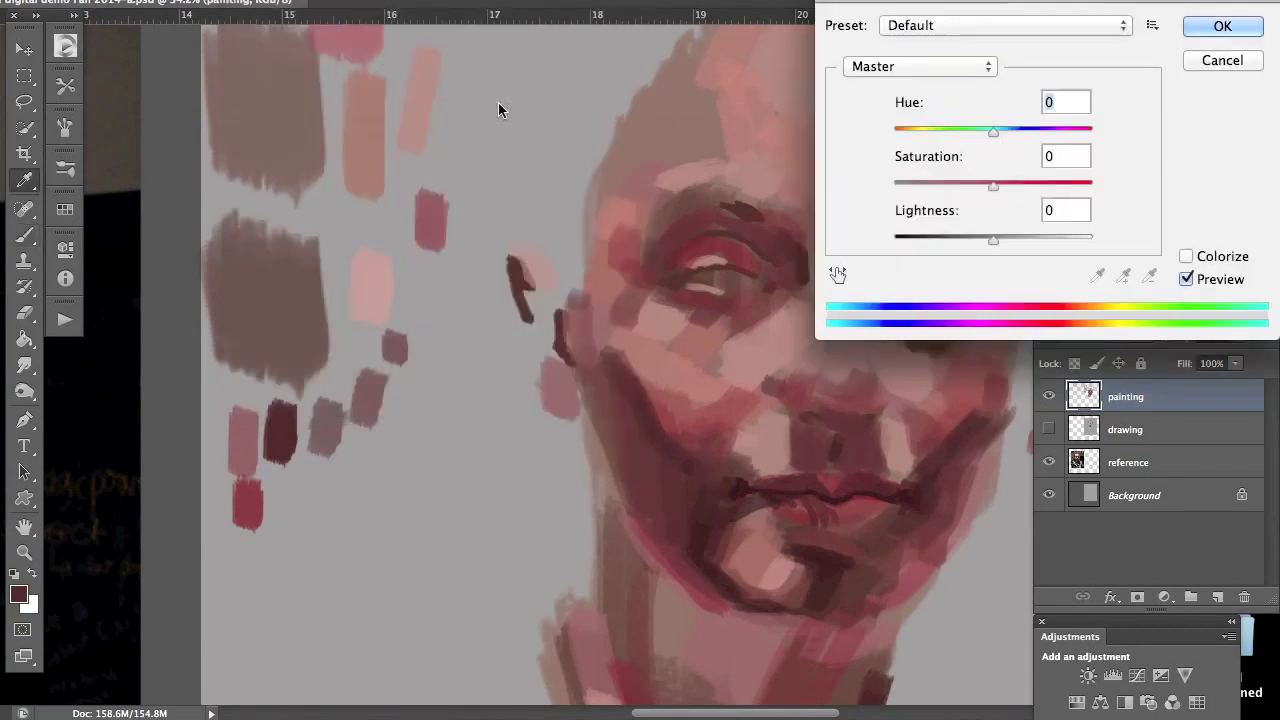
left_click(1221, 61)
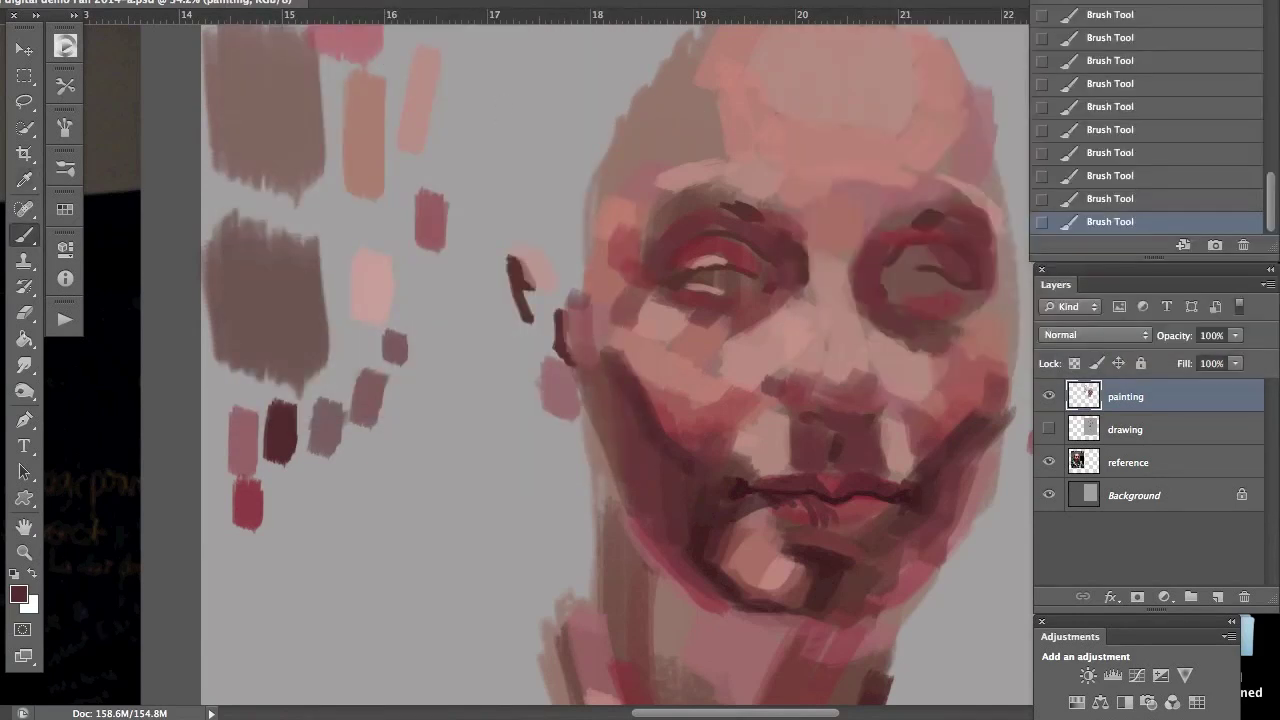
Step: Desaturate the painting layer to check its light and dark values, and undo the desaturation
left_click(245, 0)
mouse_move(265, 1)
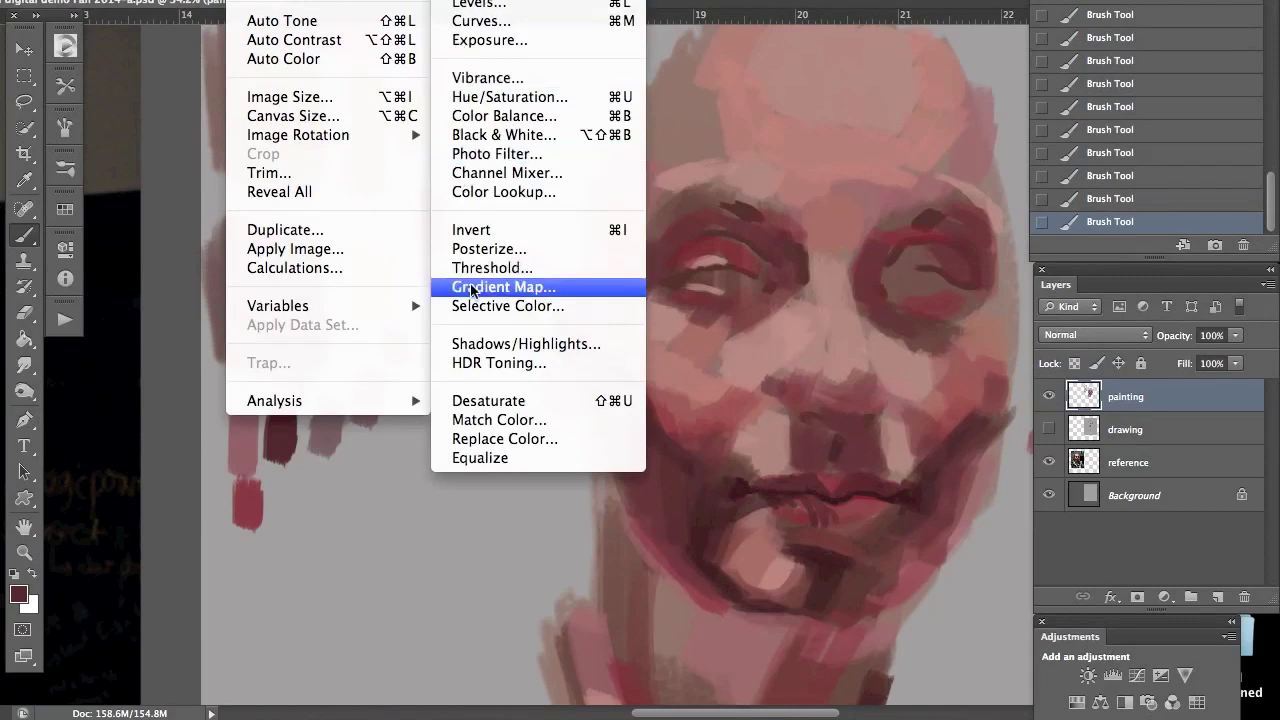
left_click(513, 390)
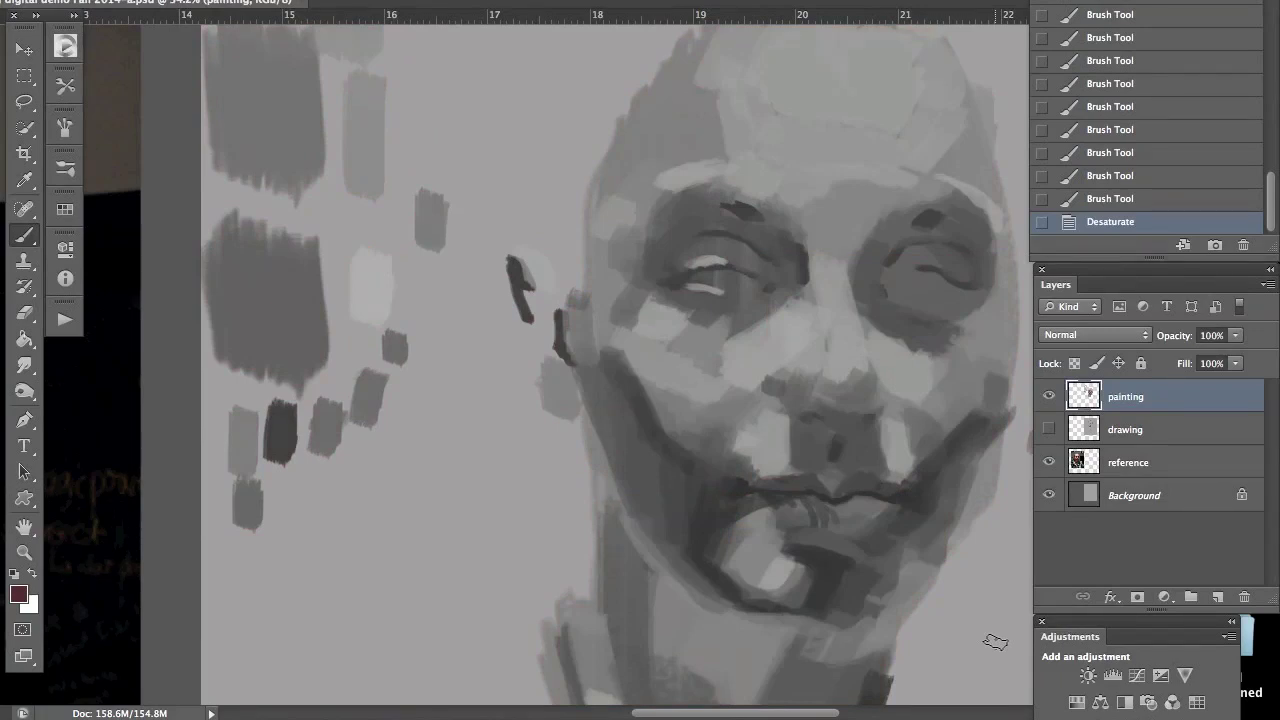
key("ctrl+z")
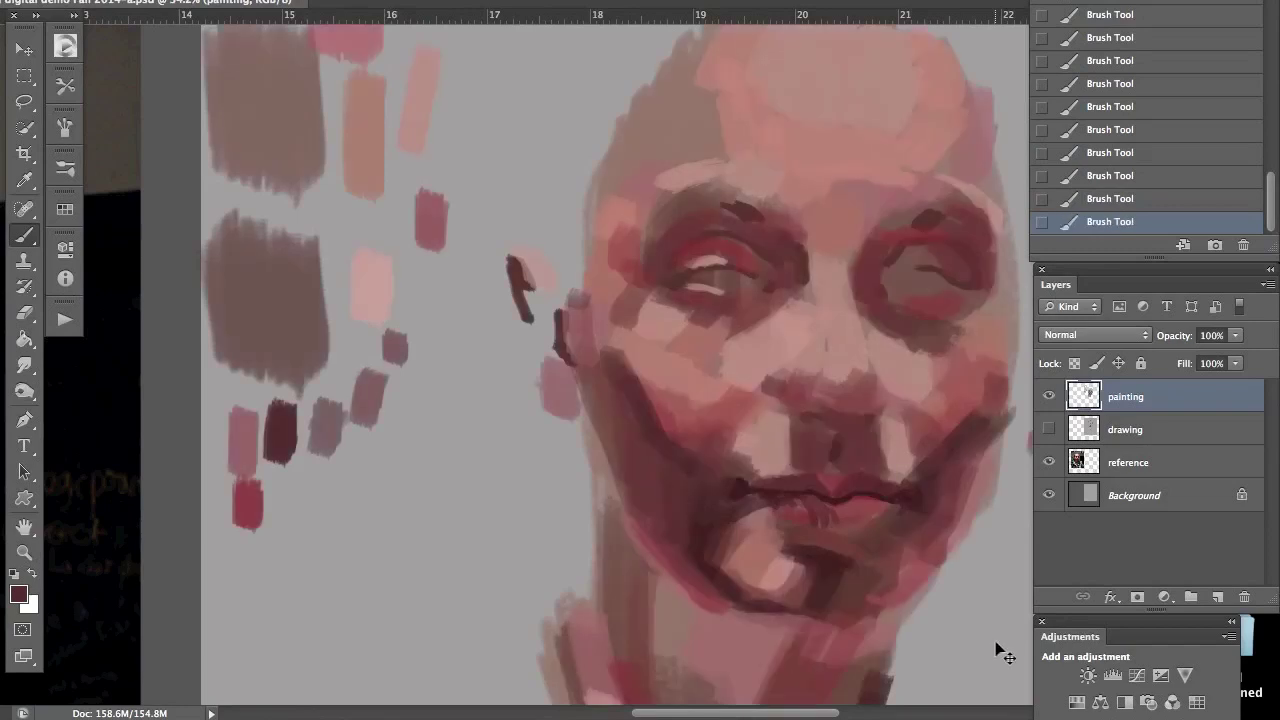
Step: Save the document and compare the whole painting, without the line drawing, against the reference photo at small sizes
key("ctrl+s")
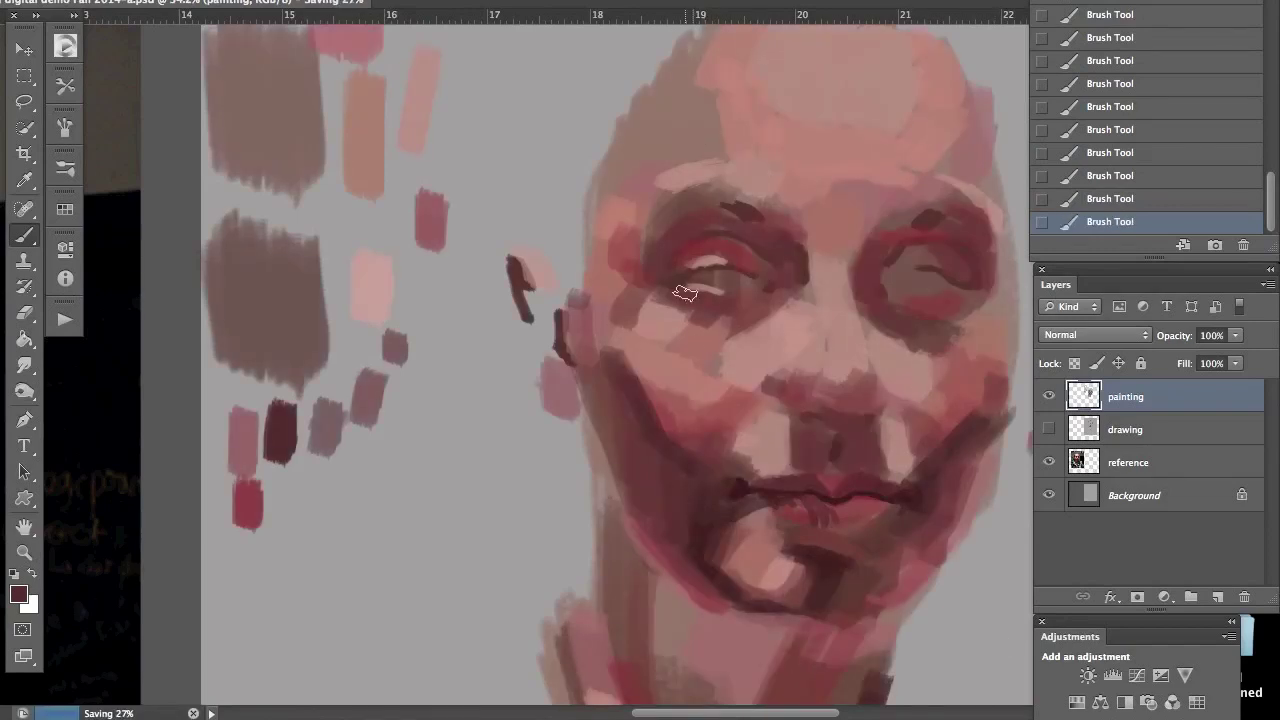
scroll(573, 365, "down", 5)
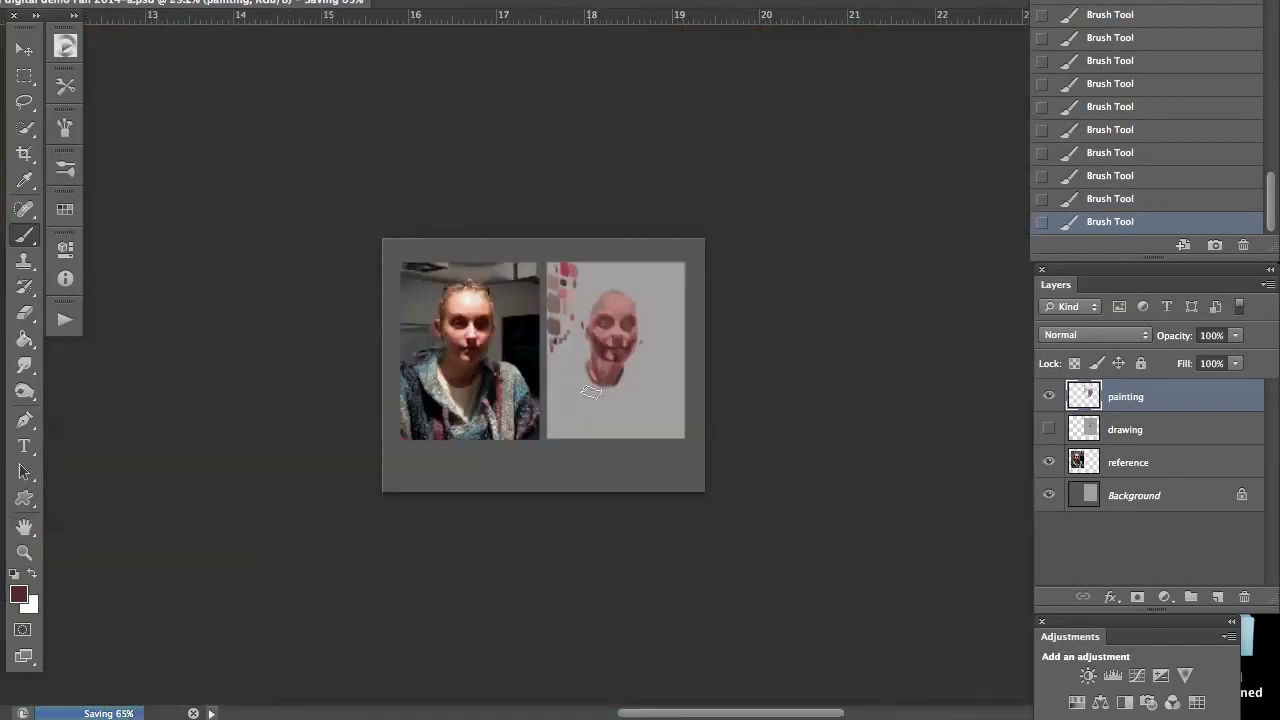
scroll(590, 400, "up", 5)
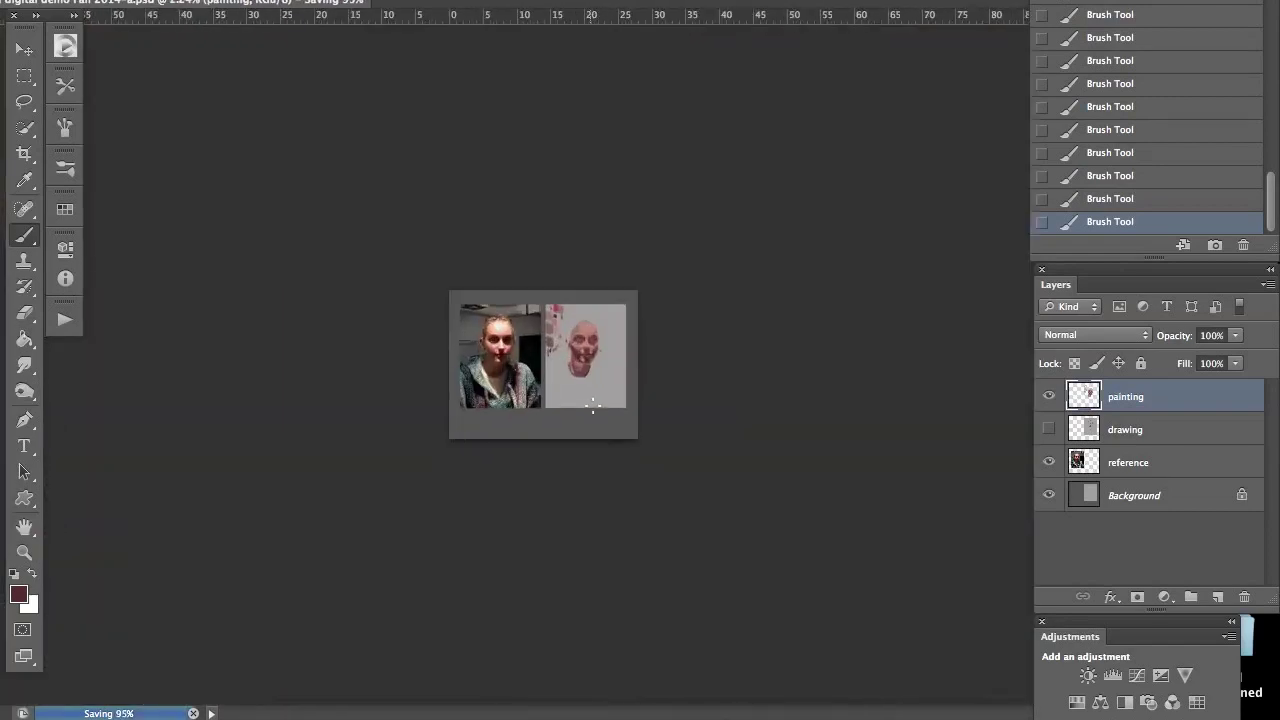
scroll(596, 412, "up", 4)
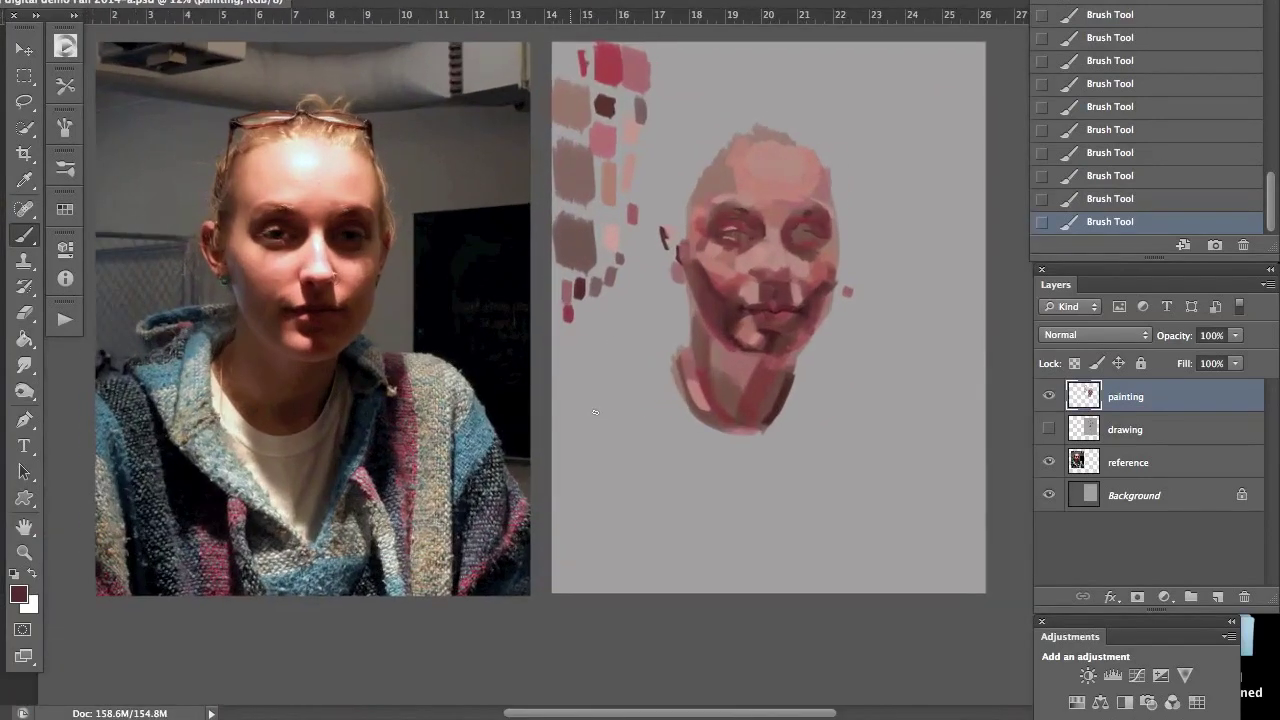
scroll(627, 350, "down", 6)
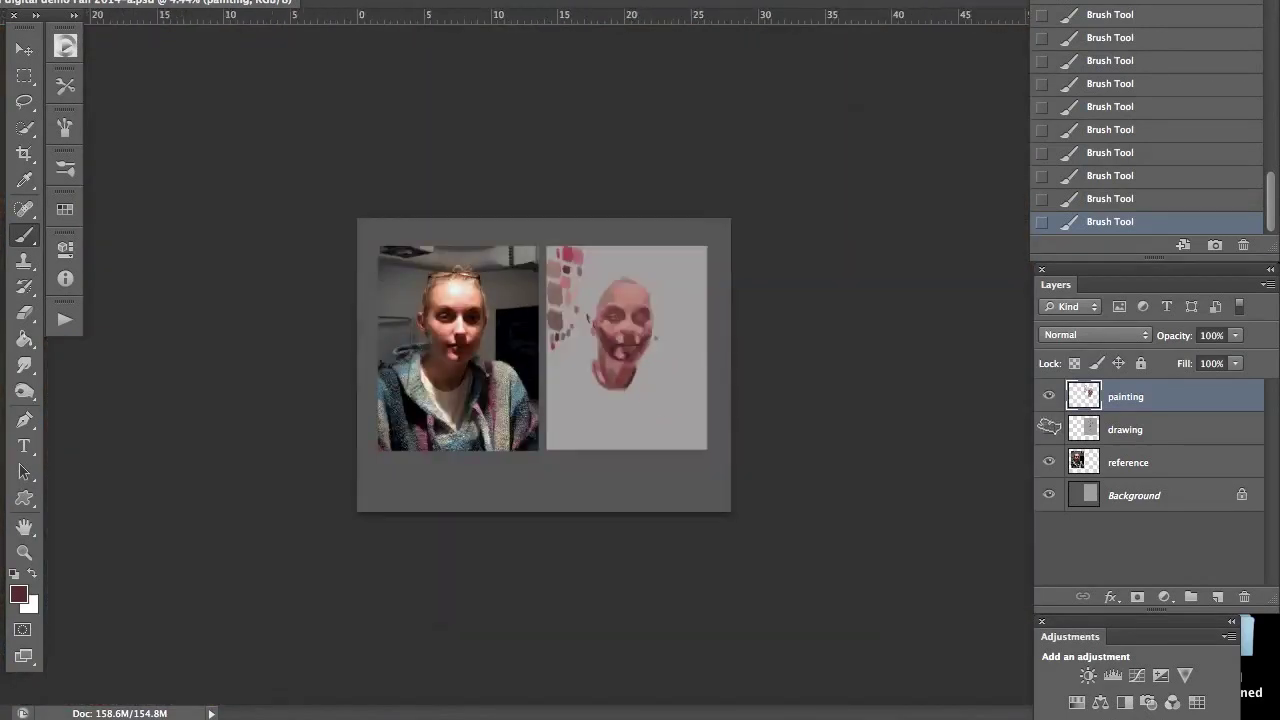
Step: Show the drawing layer again and compare the complete portrait with the reference photo side by side
left_click(1049, 428)
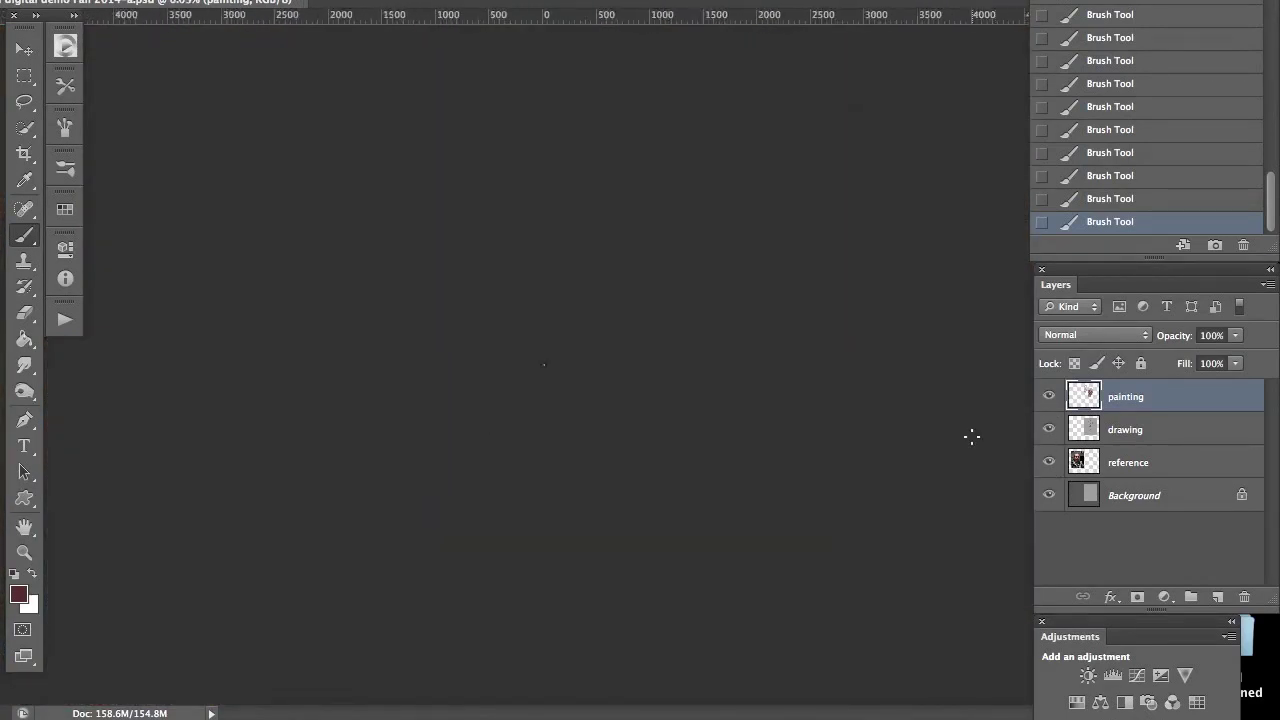
key("ctrl+0")
key("ctrl+minus")
key("ctrl+minus")
key("ctrl+minus")
key("ctrl+plus")
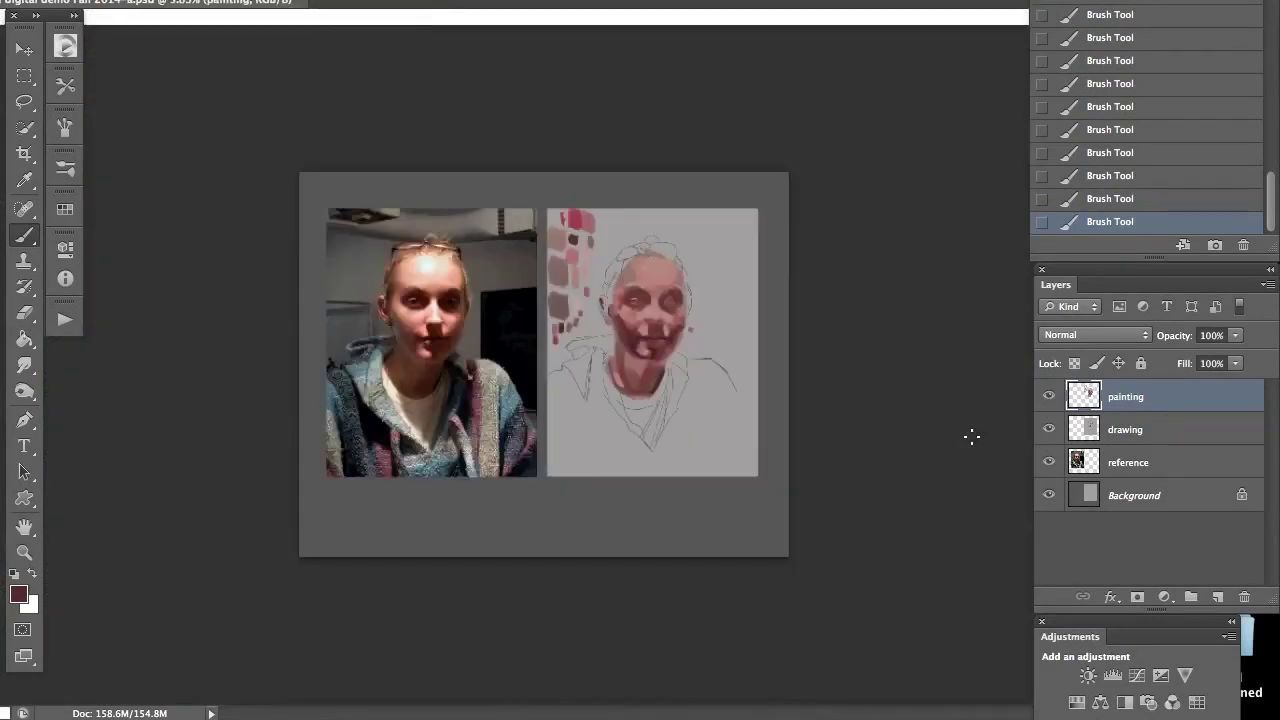
key("ctrl+plus")
key("ctrl+plus")
key("ctrl+plus")
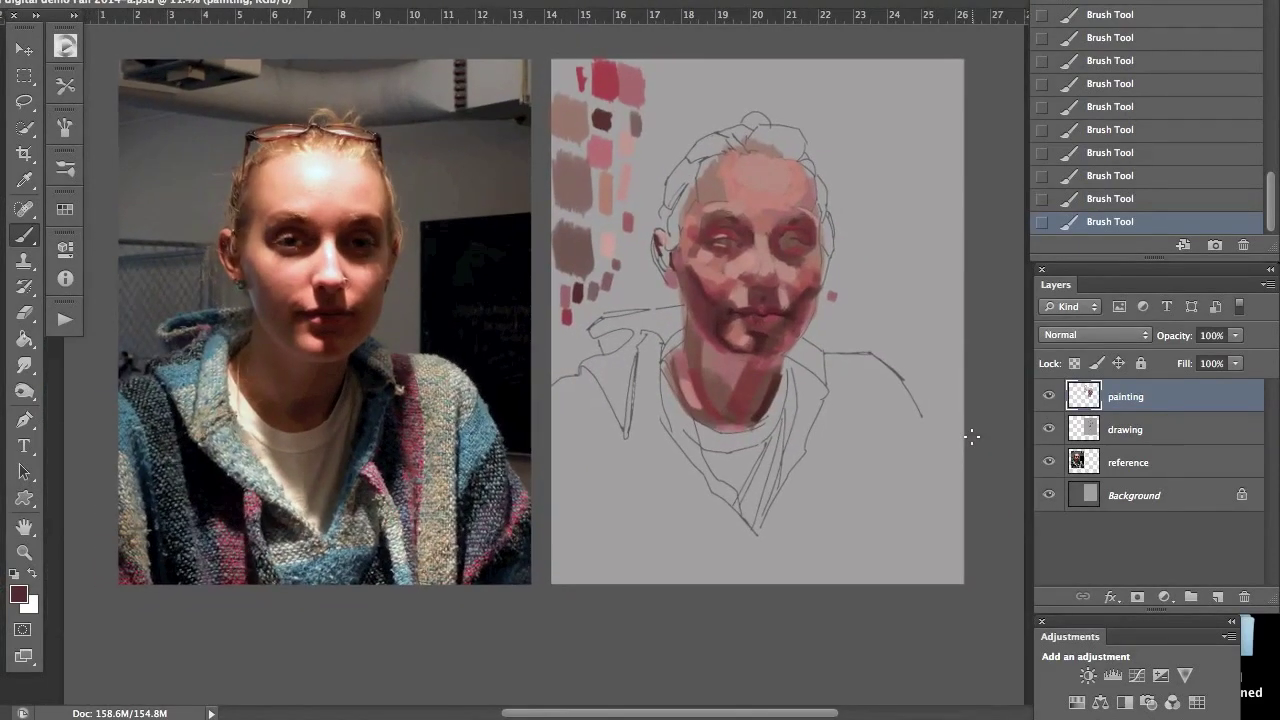
Step: Fill the sides and base of the neck with dark maroon shadow strokes on the painting layer
key("ctrl+minus")
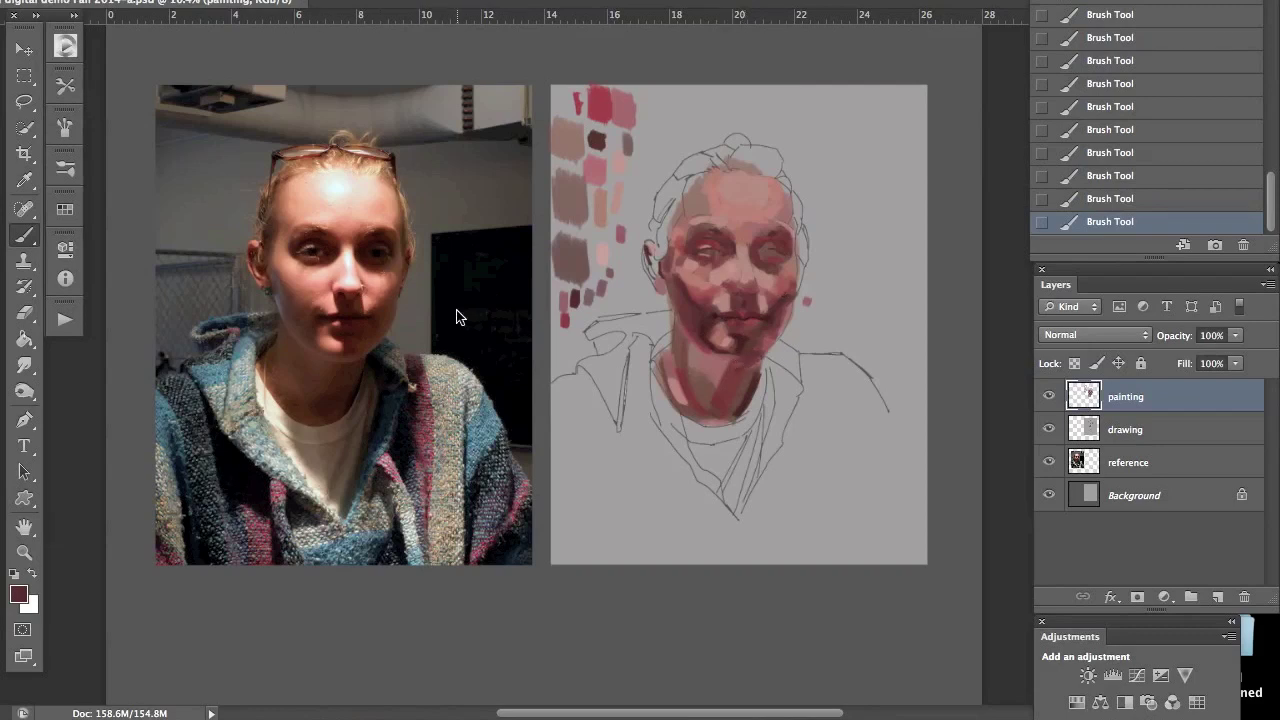
left_click_drag(456, 317, 471, 304)
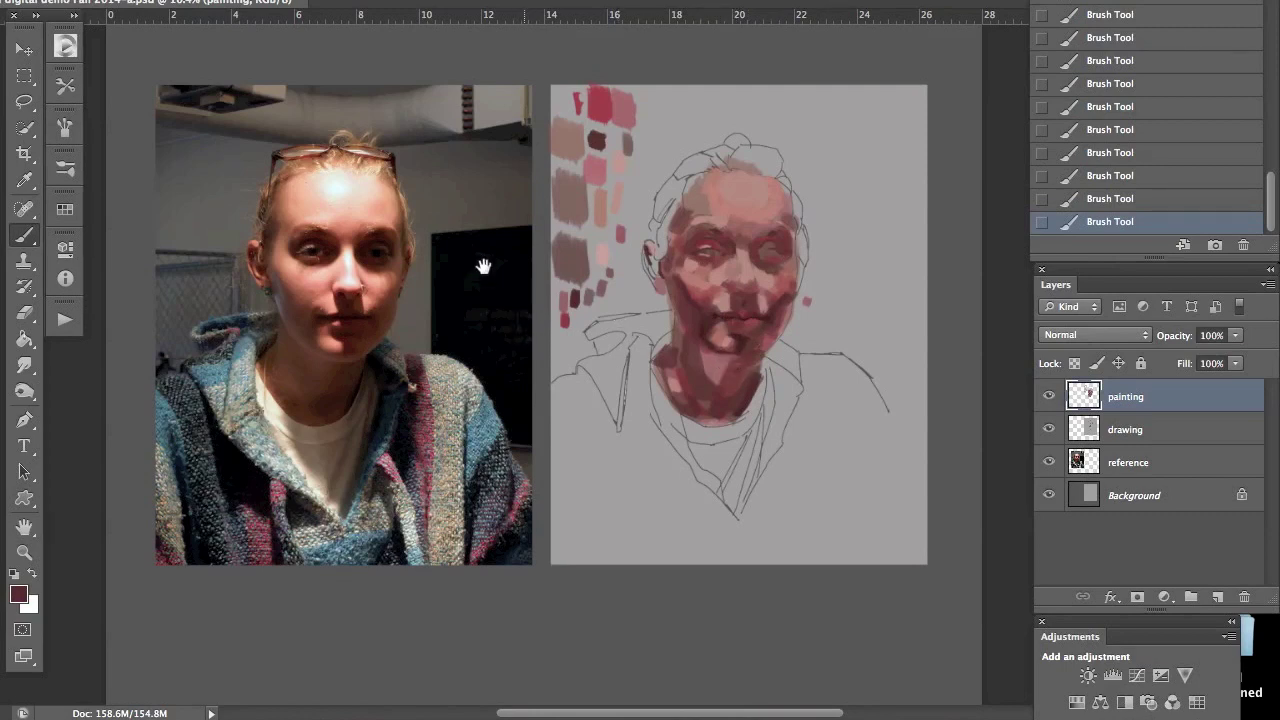
Step: Sample the pink swatch from the palette and paint a pink edge along the jawline and under the chin
left_click(601, 165, "alt")
scroll(630, 418, "up", 2)
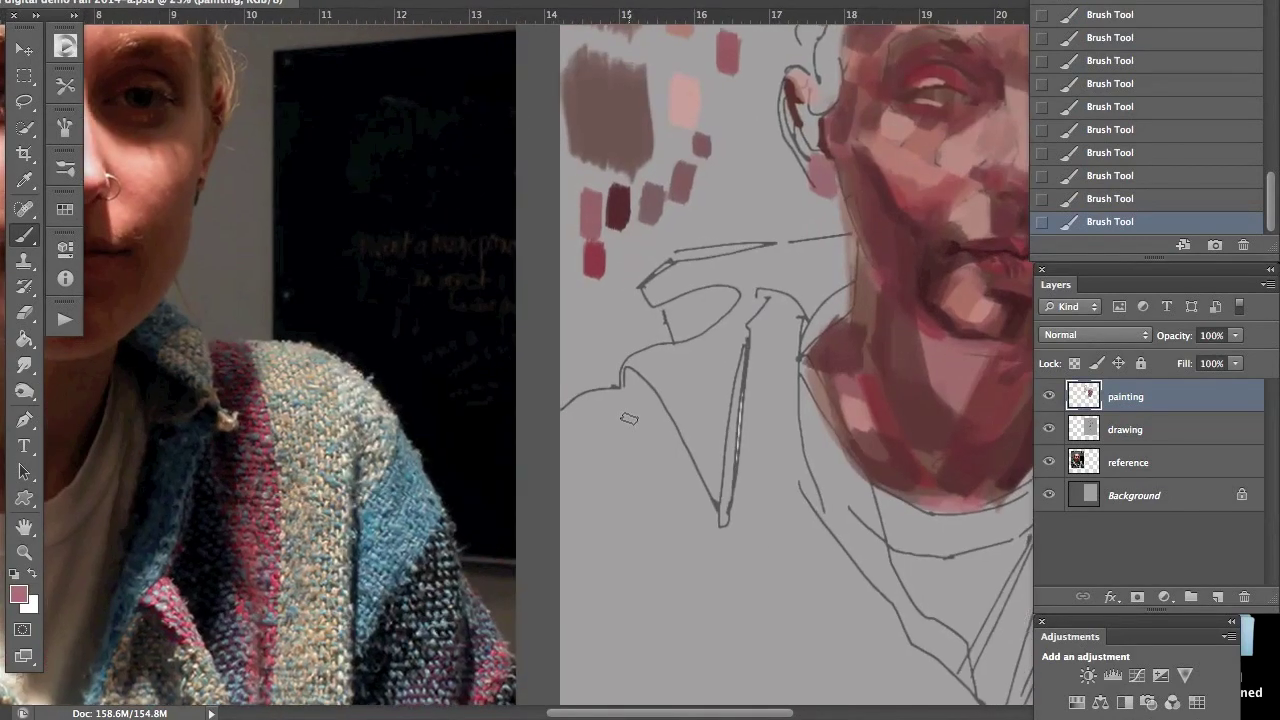
scroll(630, 418, "up", 2)
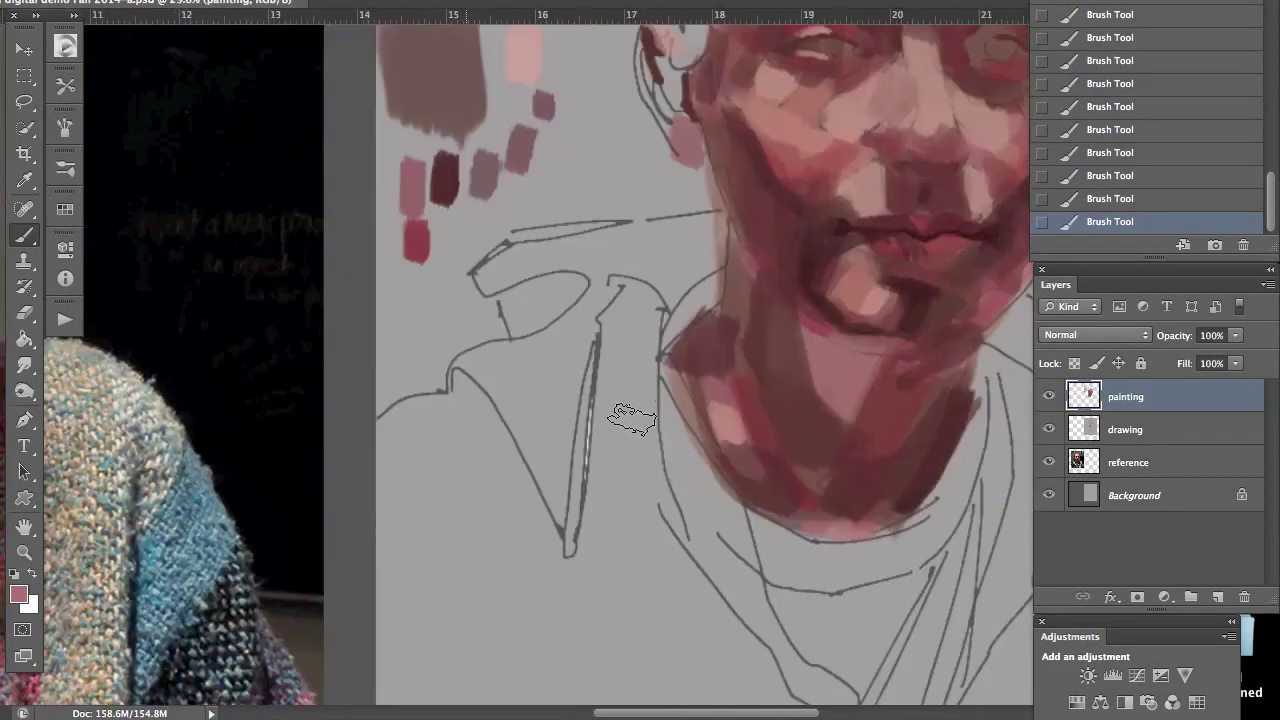
scroll(632, 418, "right", 5)
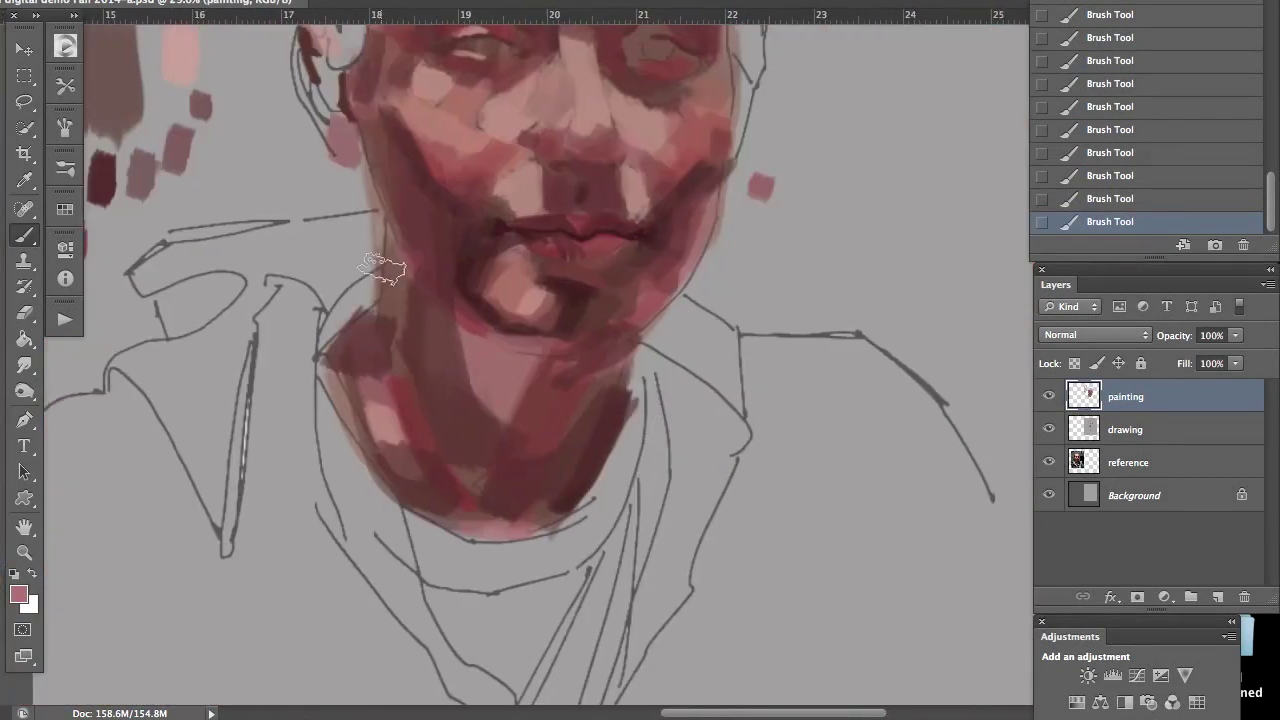
mouse_move(204, 167)
left_mouse_down()
mouse_move(214, 181)
mouse_move(181, 173)
left_mouse_up()
left_click_drag(642, 318, 574, 357)
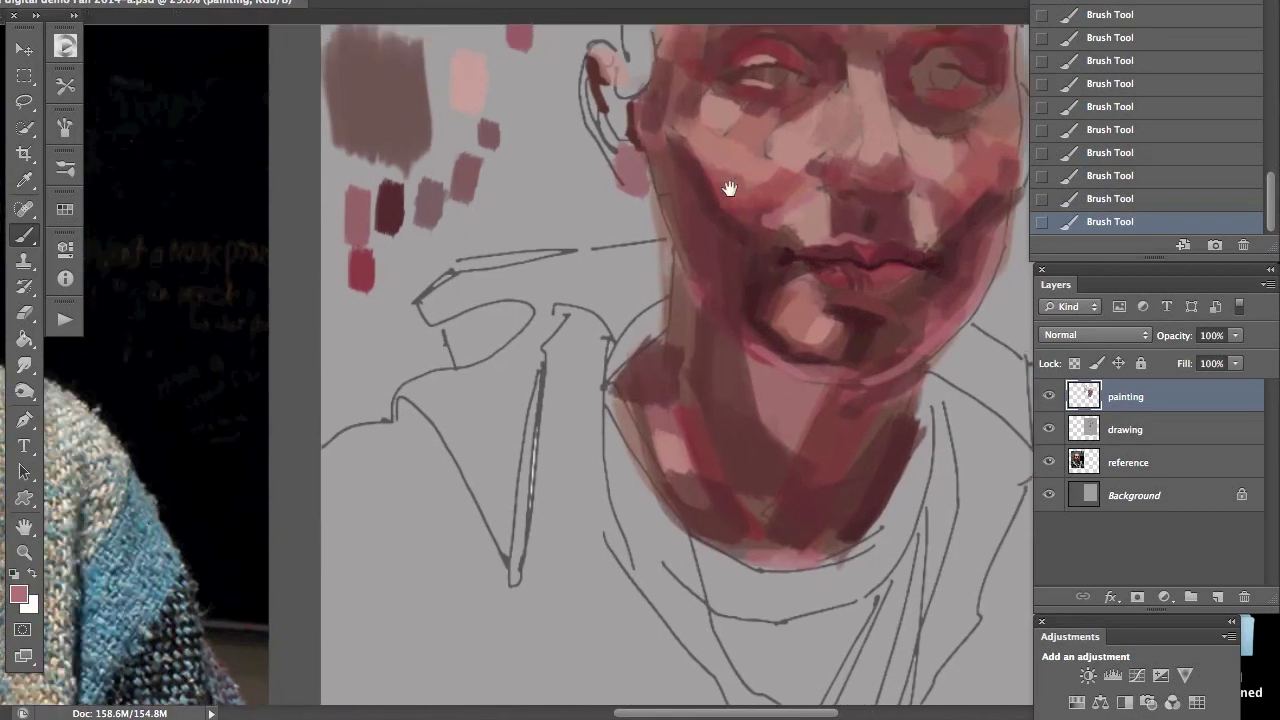
Step: Compare the painted jaw and lower face with the same areas of the reference photo
left_click_drag(729, 189, 837, 209)
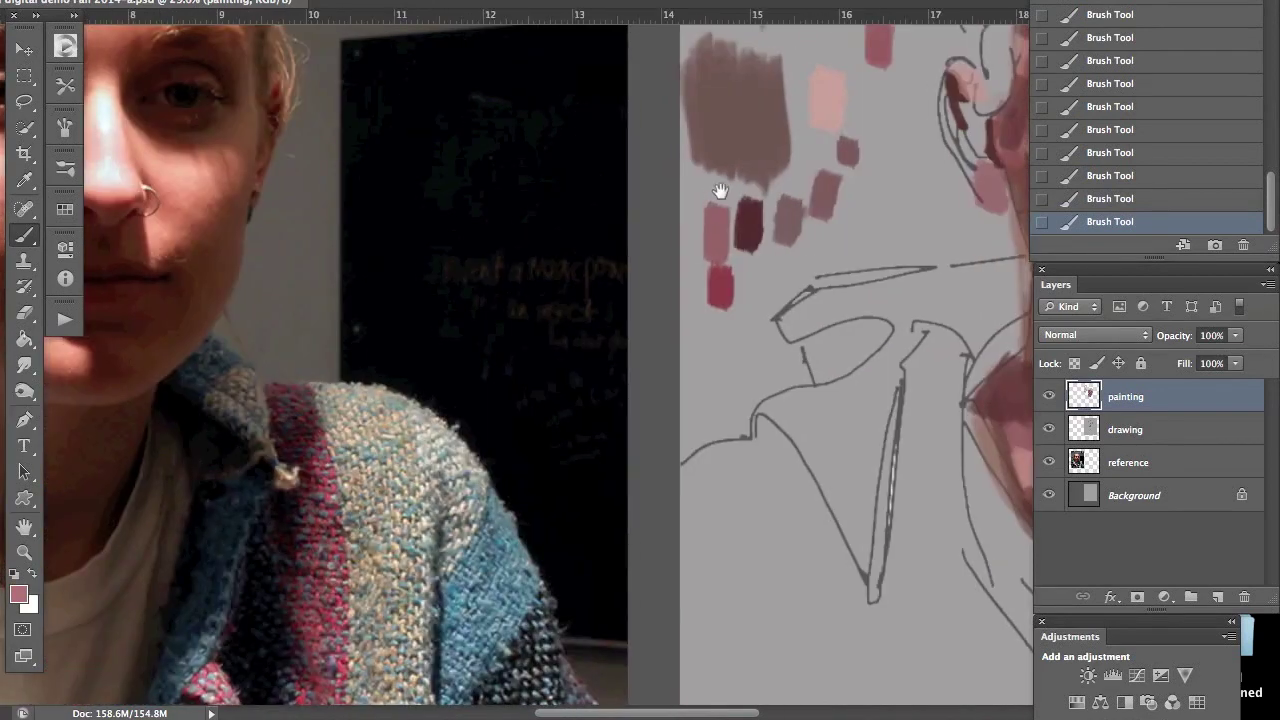
mouse_move(723, 191)
left_mouse_down()
mouse_move(760, 196)
mouse_move(535, 189)
left_mouse_up()
left_click_drag(625, 191, 517, 190)
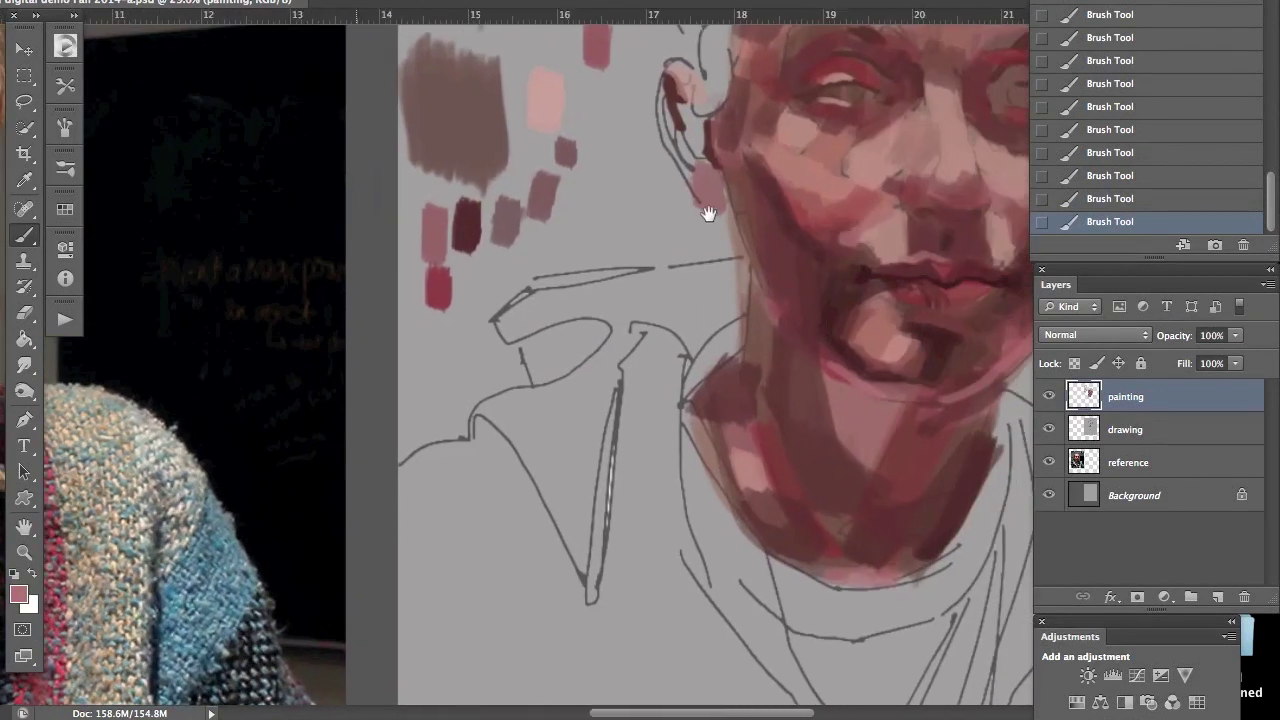
left_click_drag(814, 208, 686, 217)
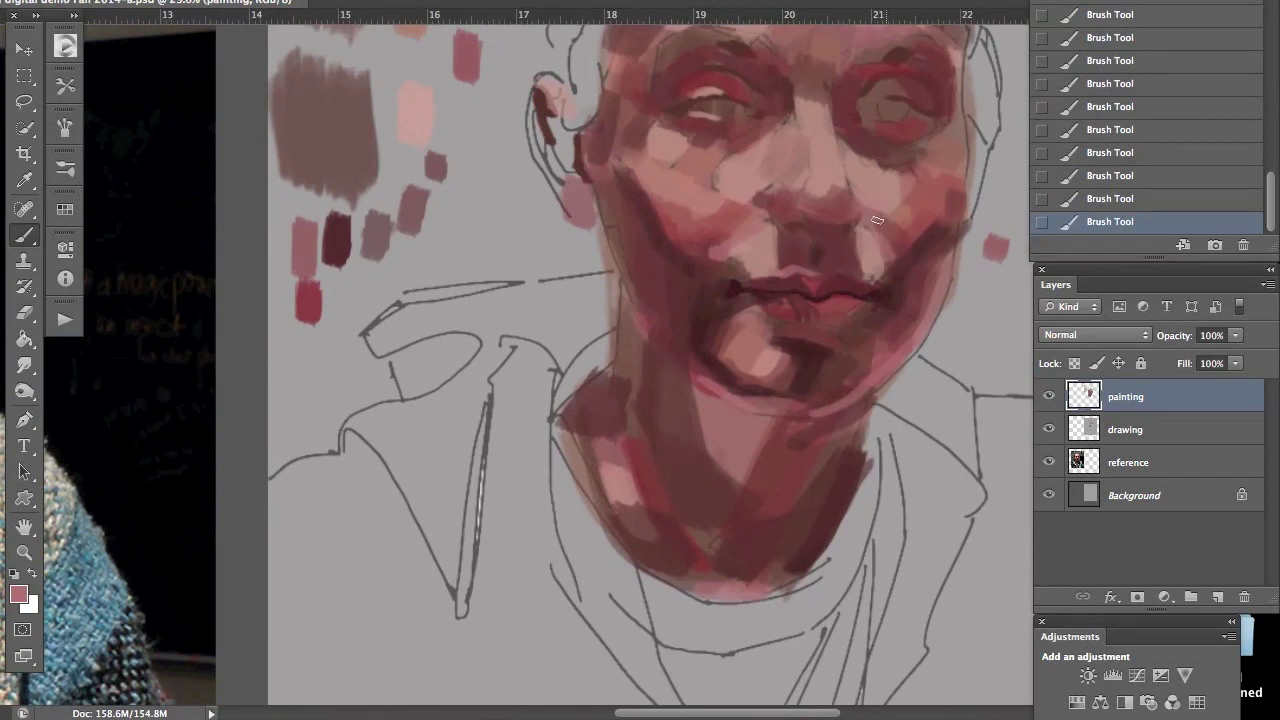
mouse_move(252, 265)
left_mouse_down()
mouse_move(738, 260)
mouse_move(259, 229)
left_mouse_up()
left_click_drag(228, 231, 186, 231)
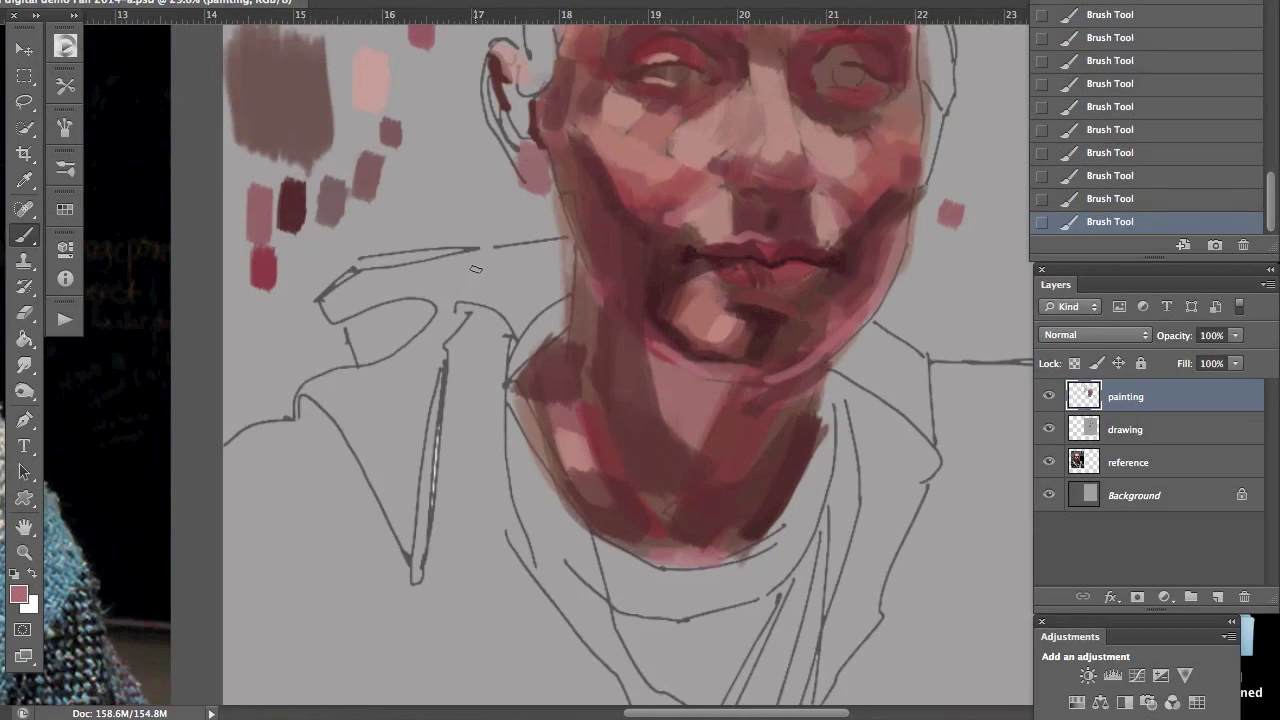
Step: Sample the warm cheek tone and the light chin tone, and repaint the light patch on the side of the neck
left_click(660, 122, "alt")
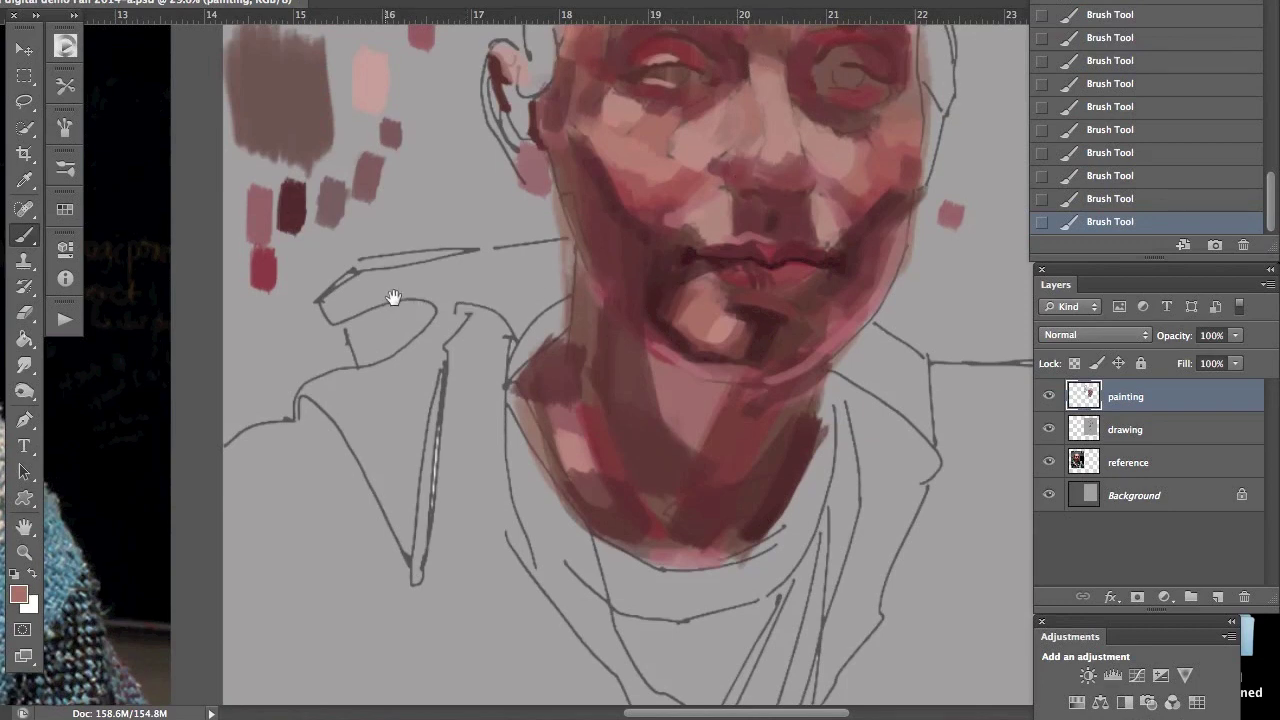
left_click_drag(391, 294, 620, 297)
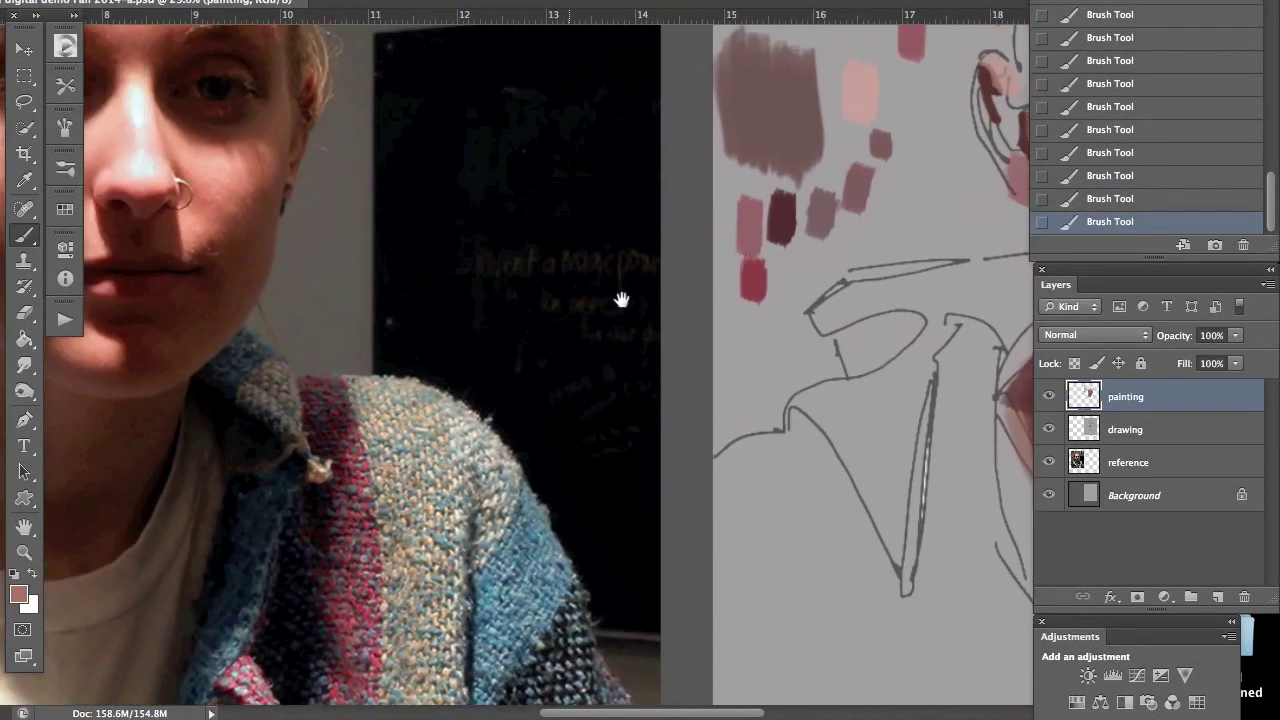
left_click_drag(463, 280, 247, 289)
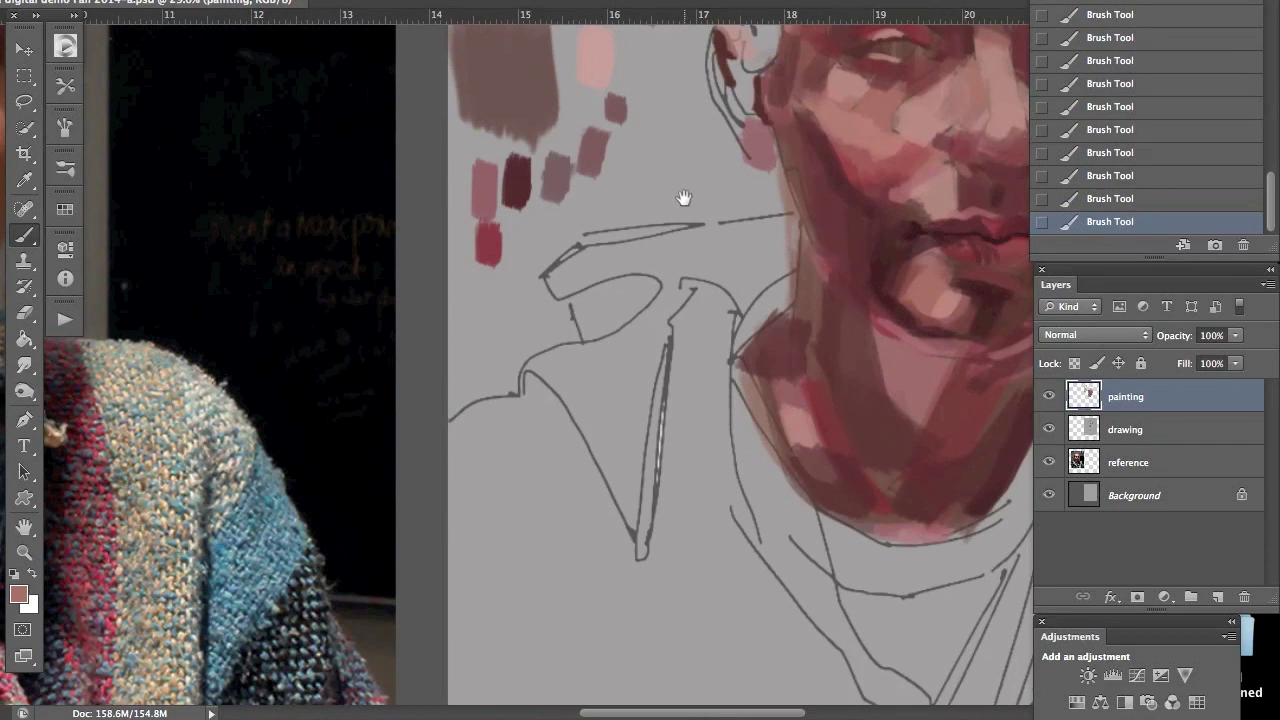
left_click_drag(674, 183, 543, 209)
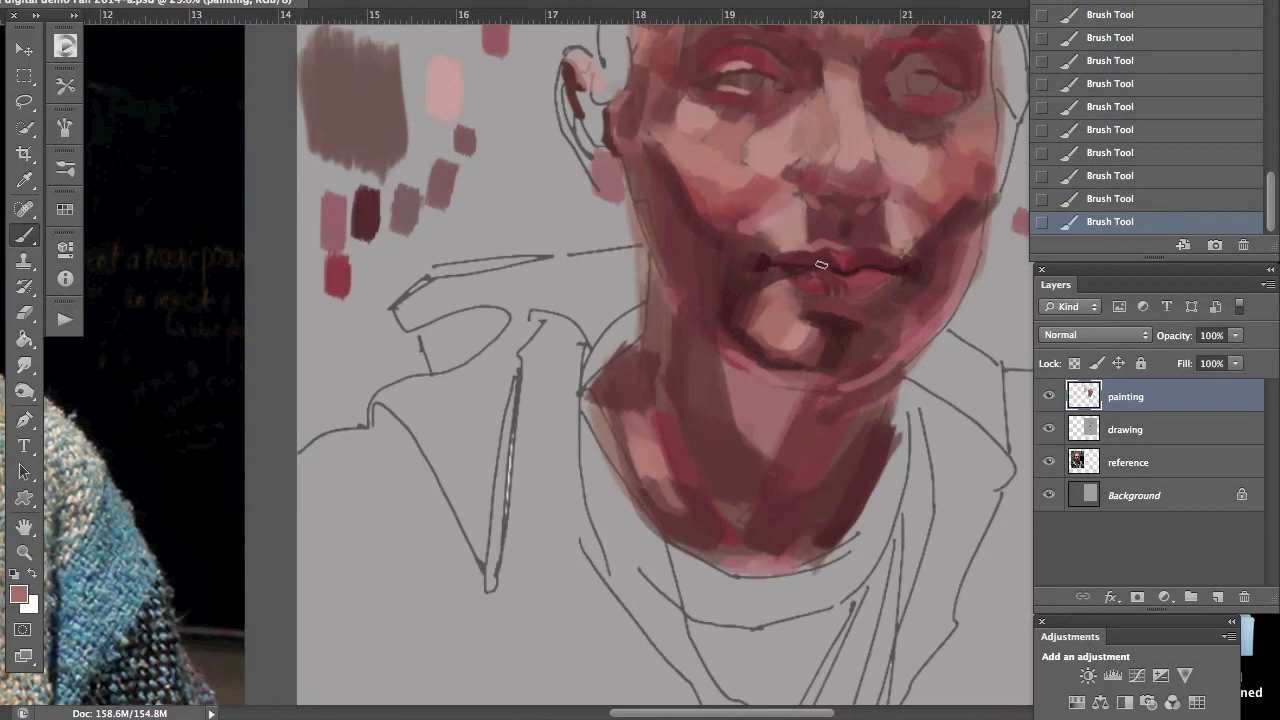
left_click(797, 330, "alt")
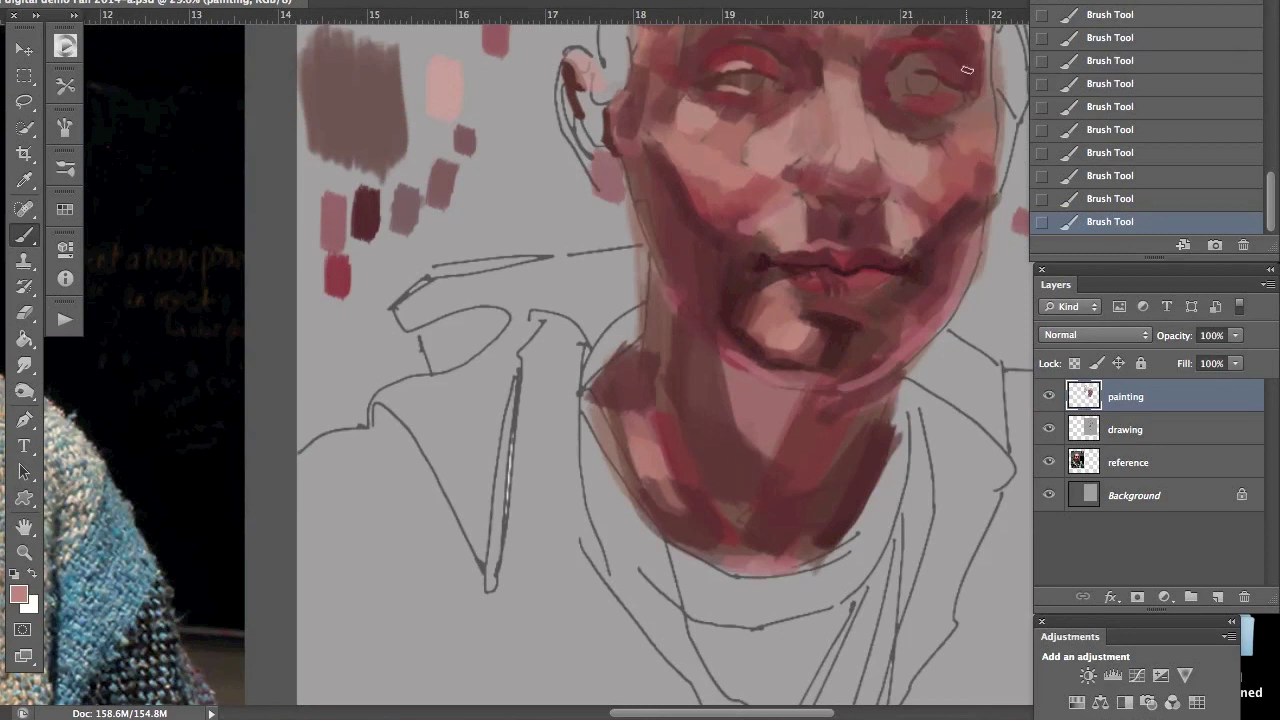
left_click_drag(895, 144, 894, 243)
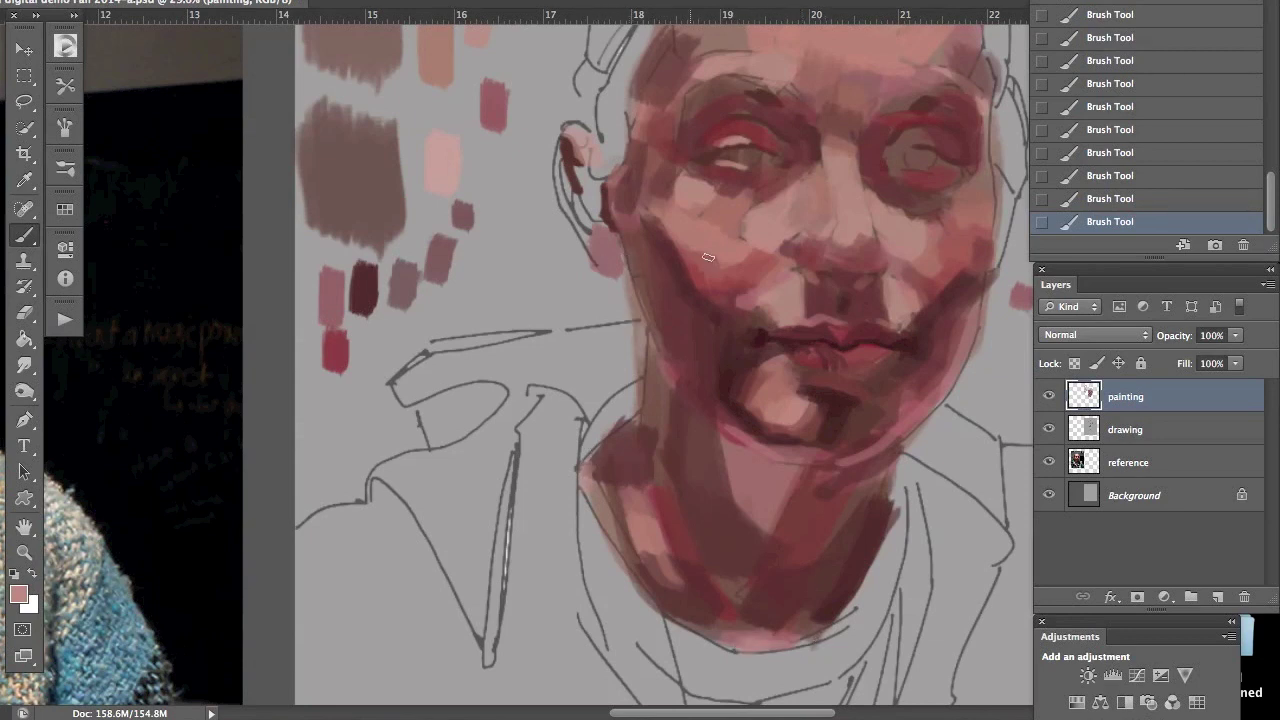
Step: Hide the drawing layer and save the document
left_click(1048, 429)
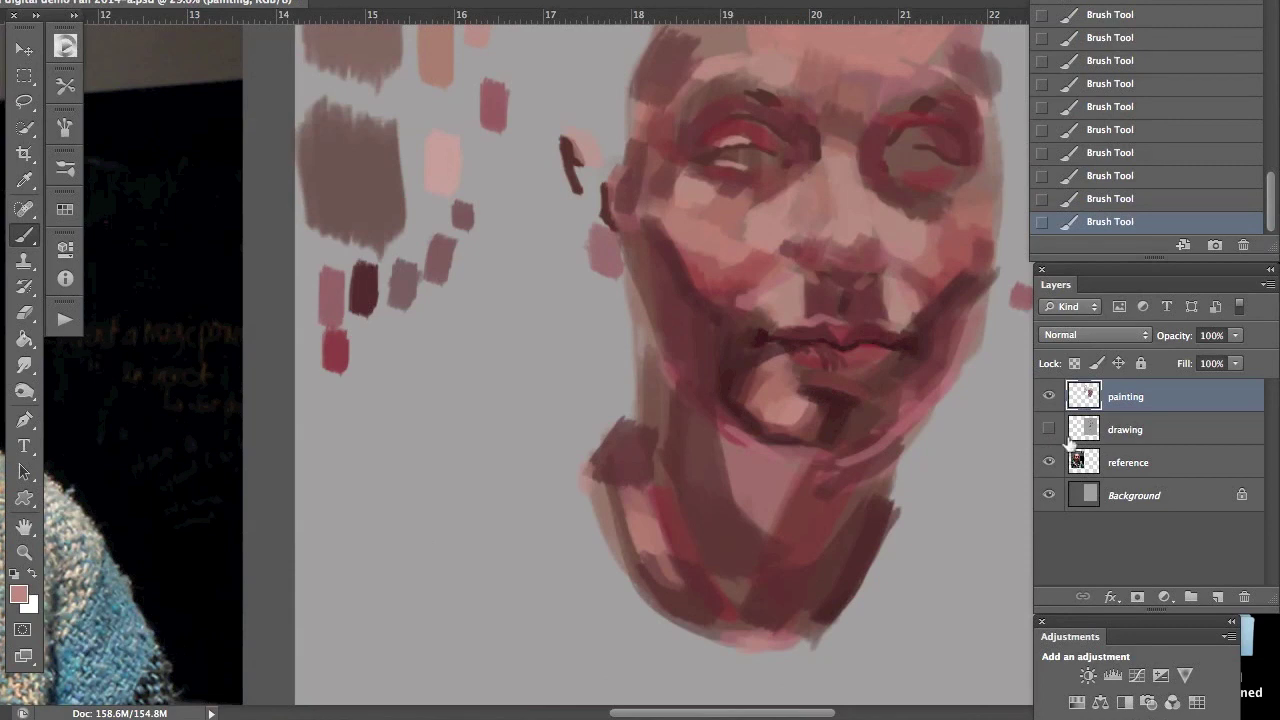
key("ctrl+s")
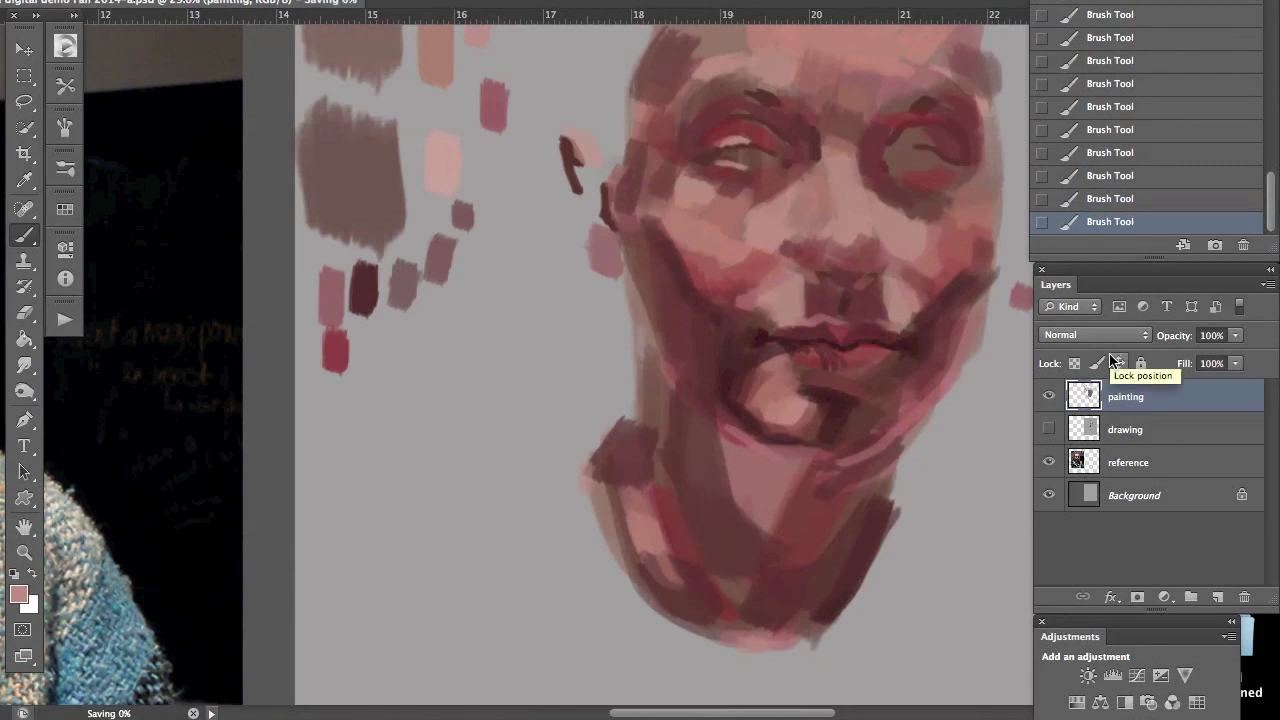
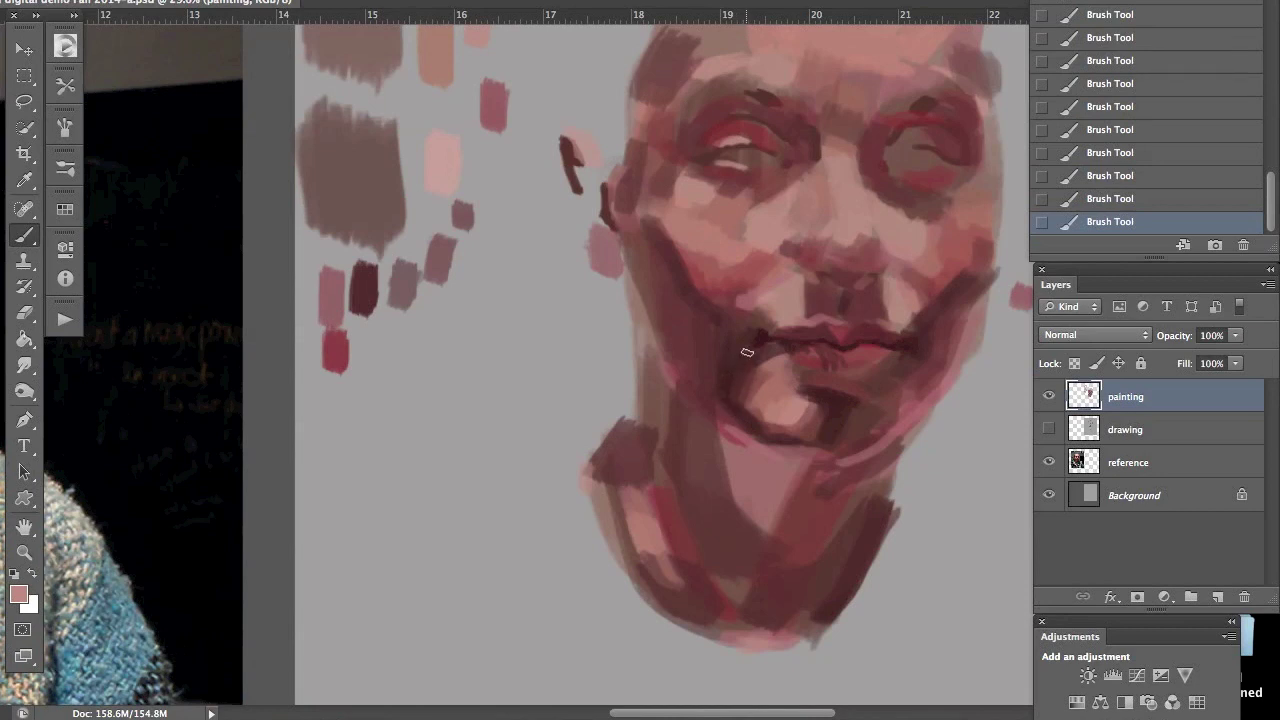
Step: Compare the painting without its line work against the reference photo at strongly reduced sizes
scroll(743, 350, "down", 2)
scroll(706, 311, "down", 6)
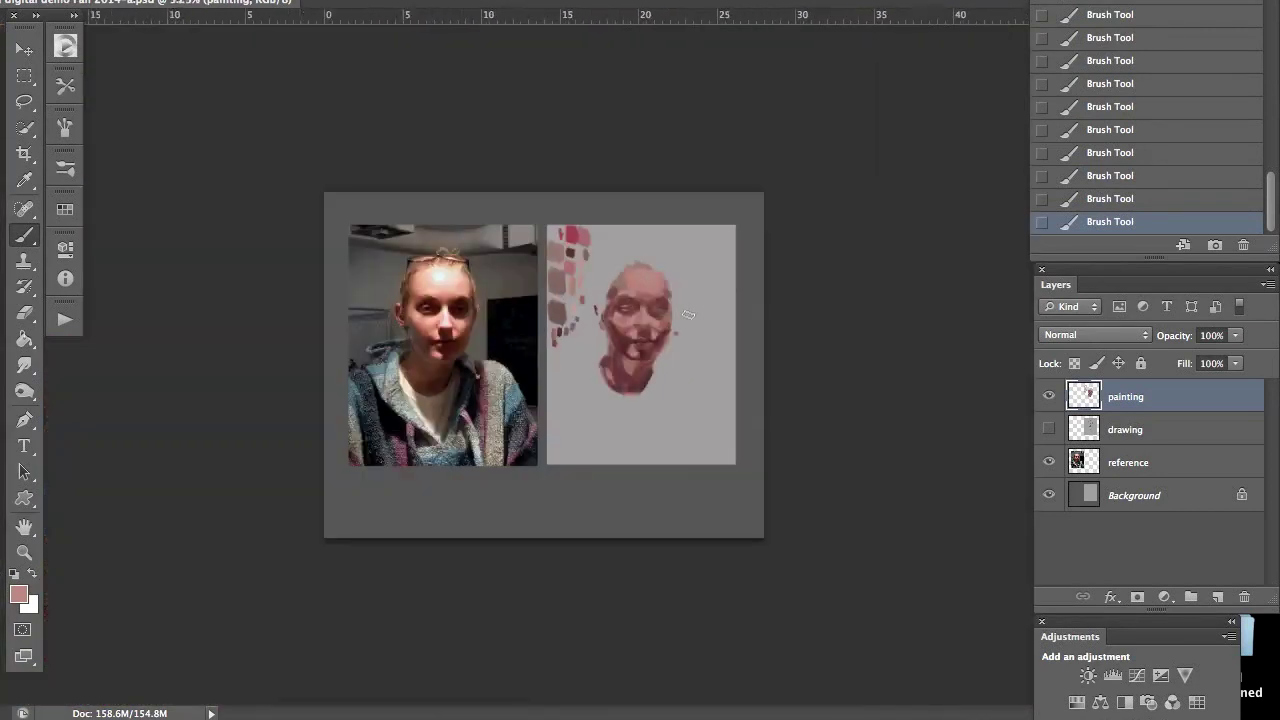
scroll(699, 315, "up", 8)
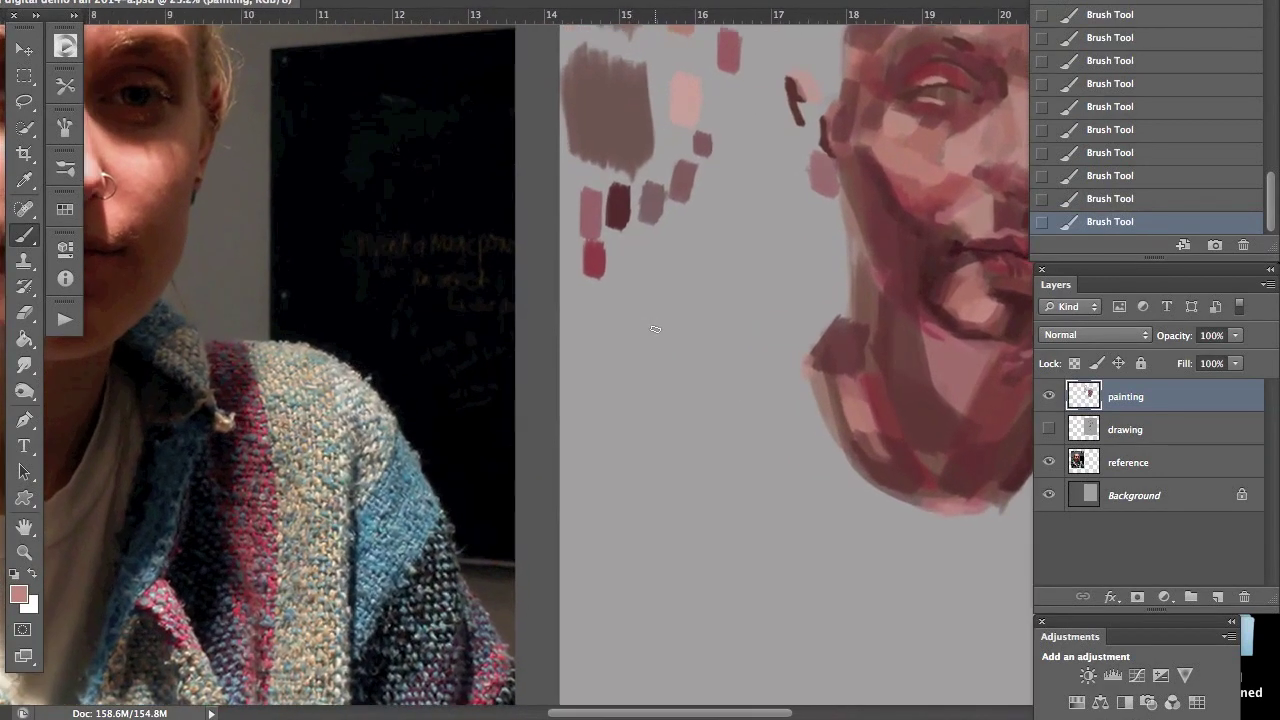
key("ctrl+minus")
key("ctrl+minus")
key("ctrl+minus")
key("ctrl+minus")
key("ctrl+minus")
key("ctrl+minus")
key("ctrl+minus")
key("ctrl+minus")
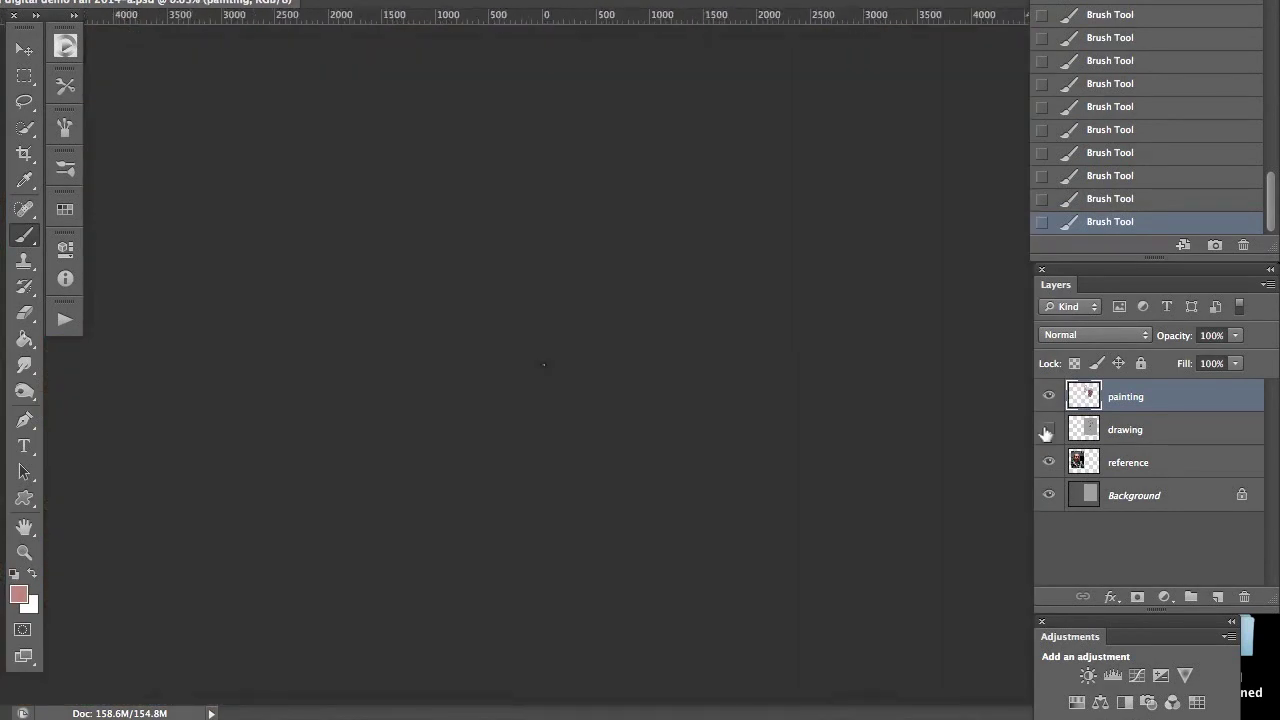
Step: Show the drawing layer again and check the portrait against the reference photo at several sizes
key("ctrl+plus")
key("ctrl+plus")
key("ctrl+plus")
key("ctrl+plus")
key("ctrl+plus")
key("ctrl+plus")
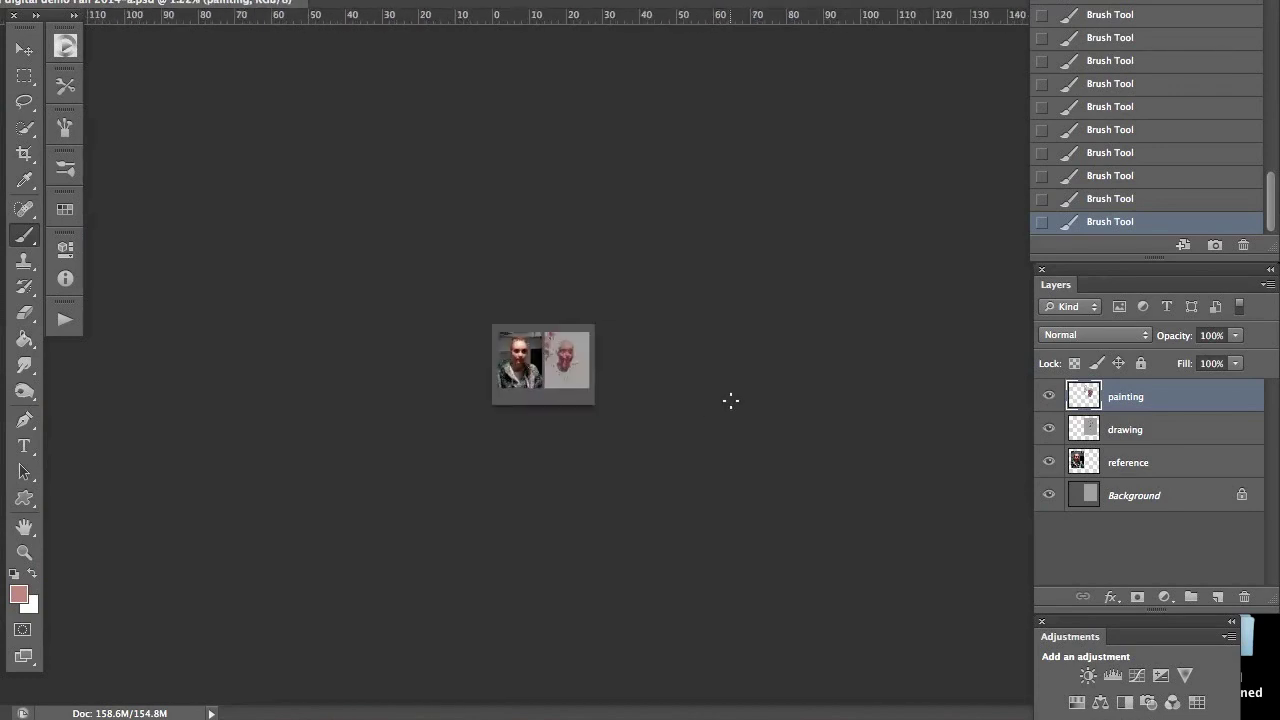
key("ctrl+plus")
key("ctrl+plus")
key("ctrl+plus")
key("ctrl+plus")
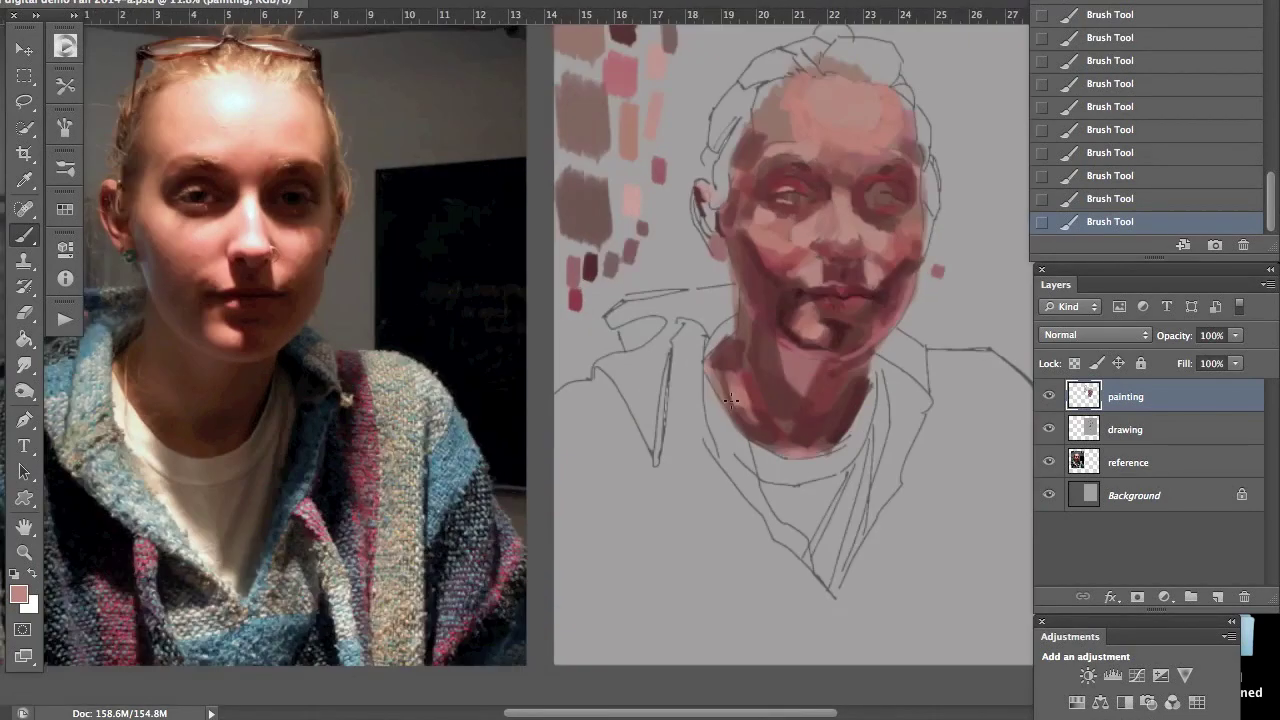
scroll(731, 400, "down", 3)
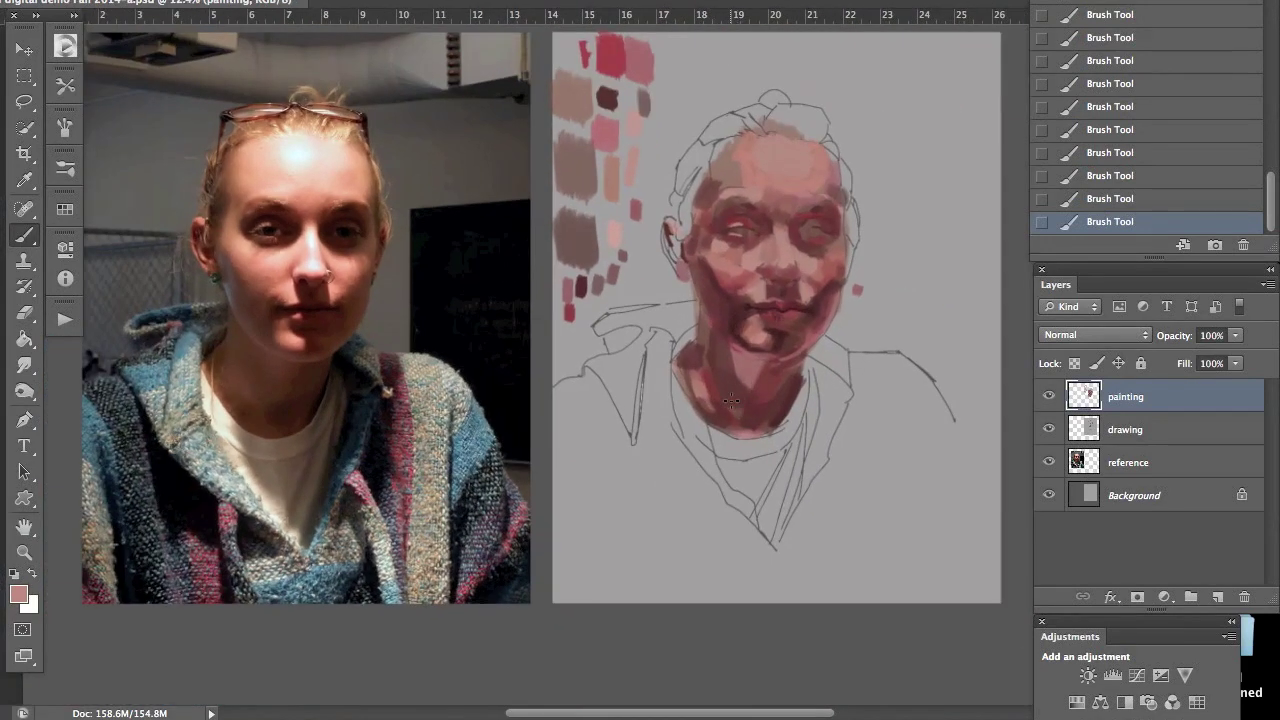
scroll(731, 401, "down", 3)
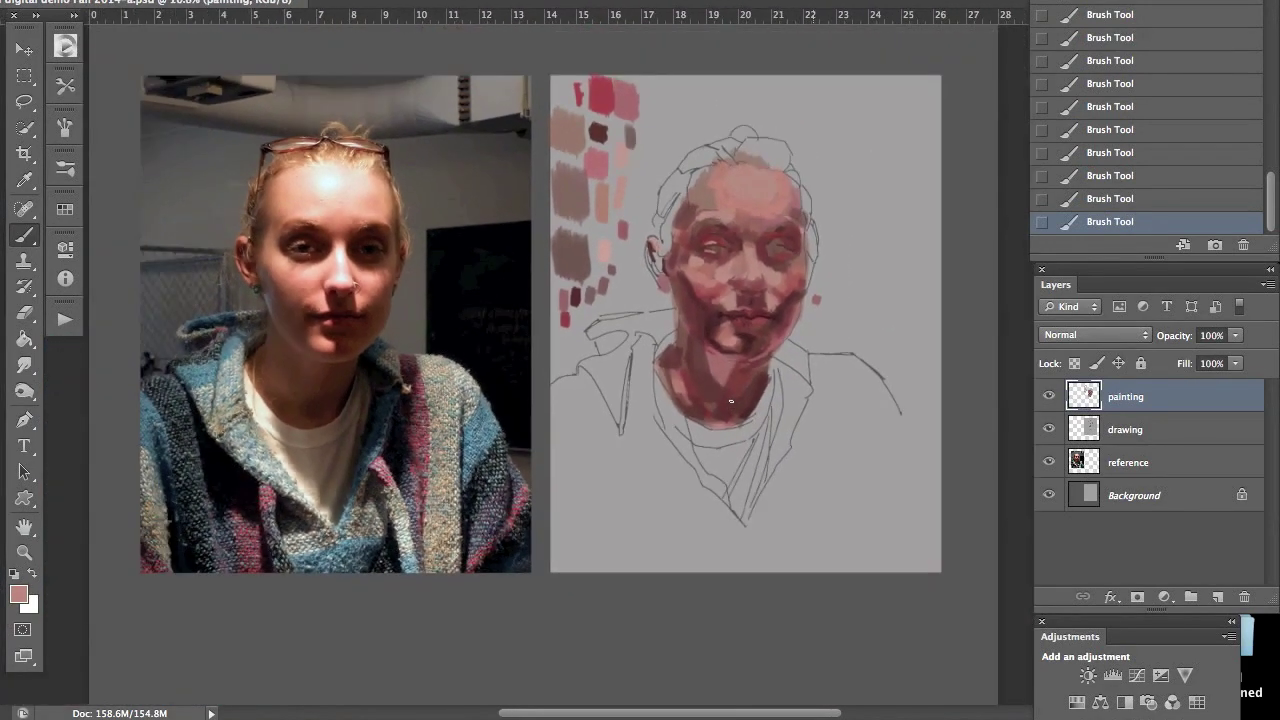
scroll(731, 401, "down", 2)
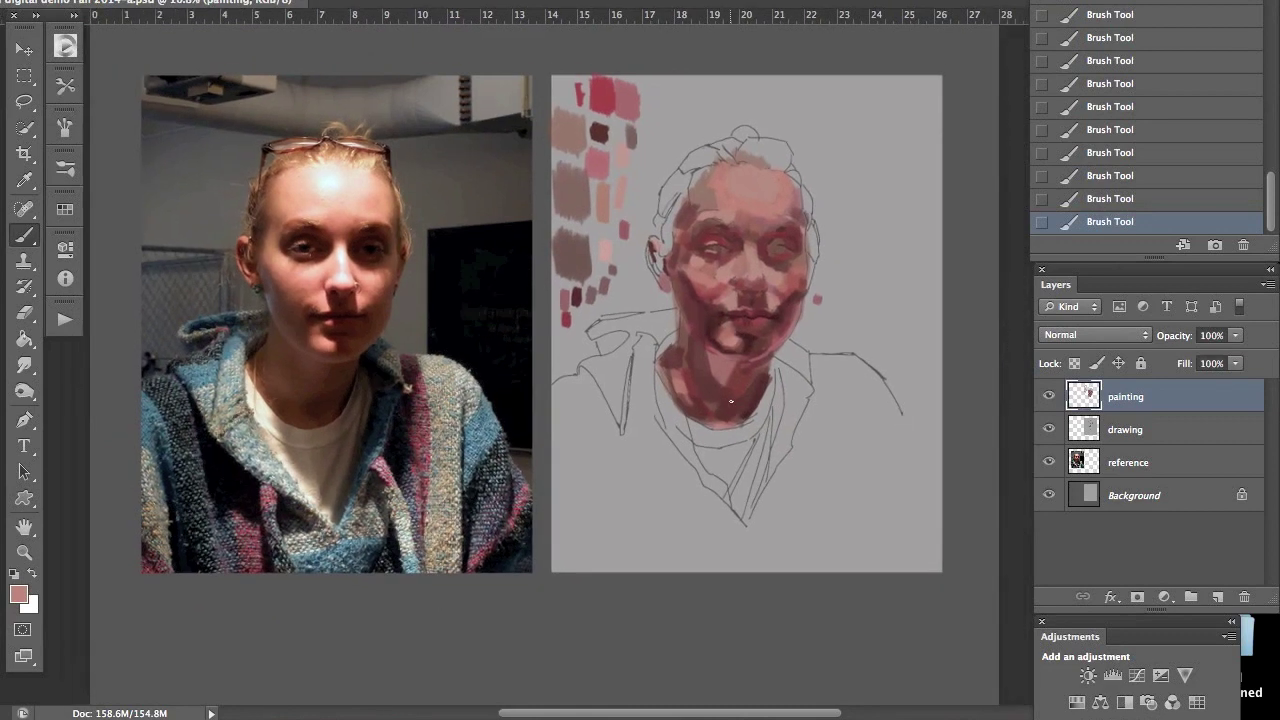
scroll(731, 401, "down", 1)
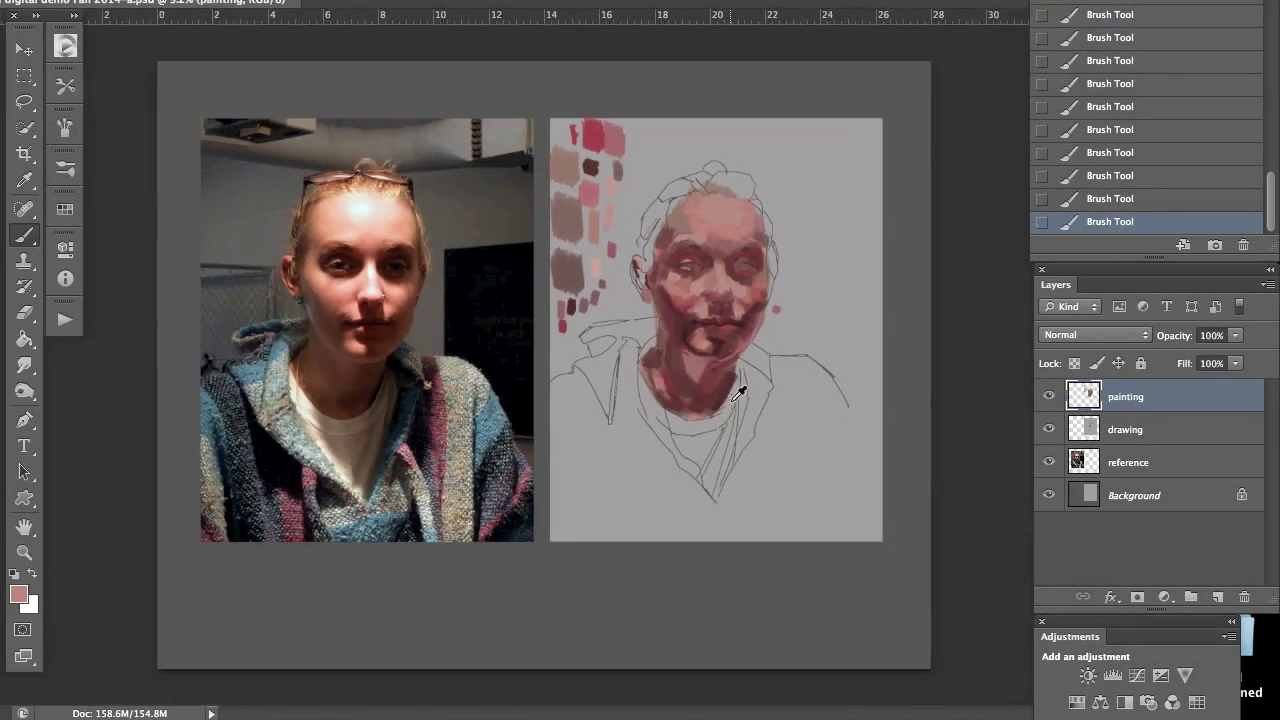
scroll(737, 400, "up", 3)
scroll(731, 401, "up", 4)
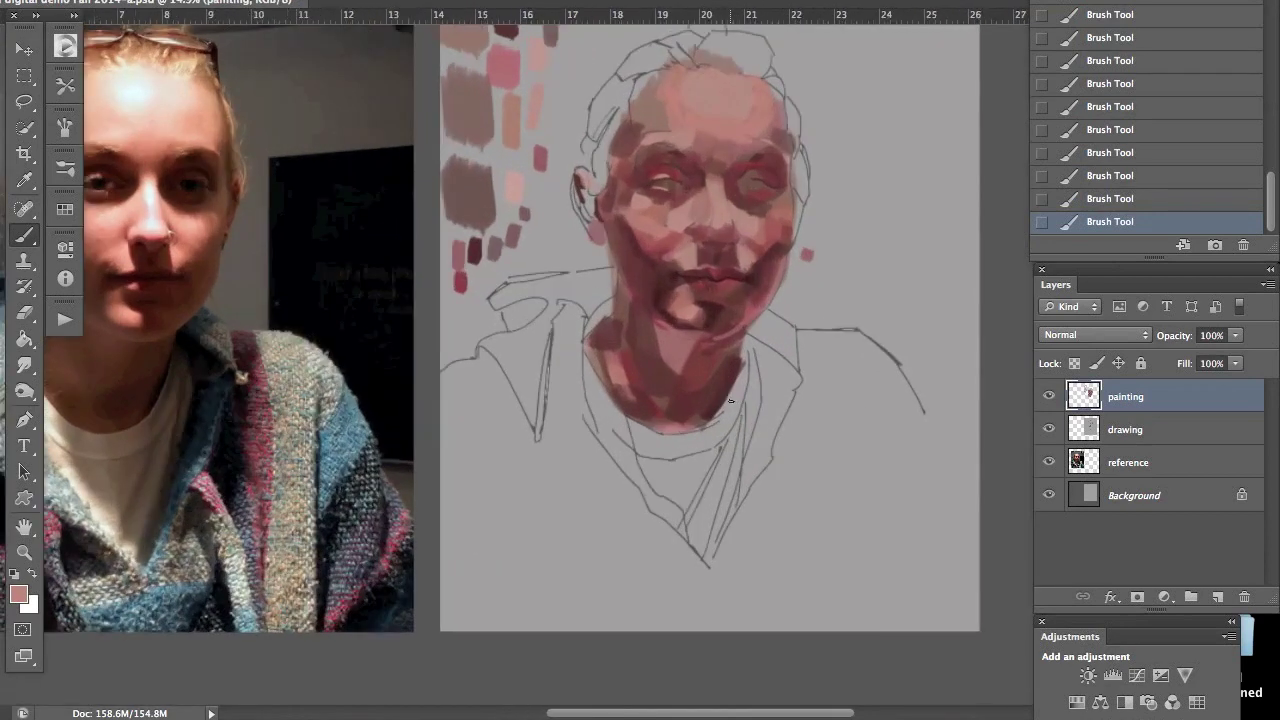
scroll(738, 393, "down", 1)
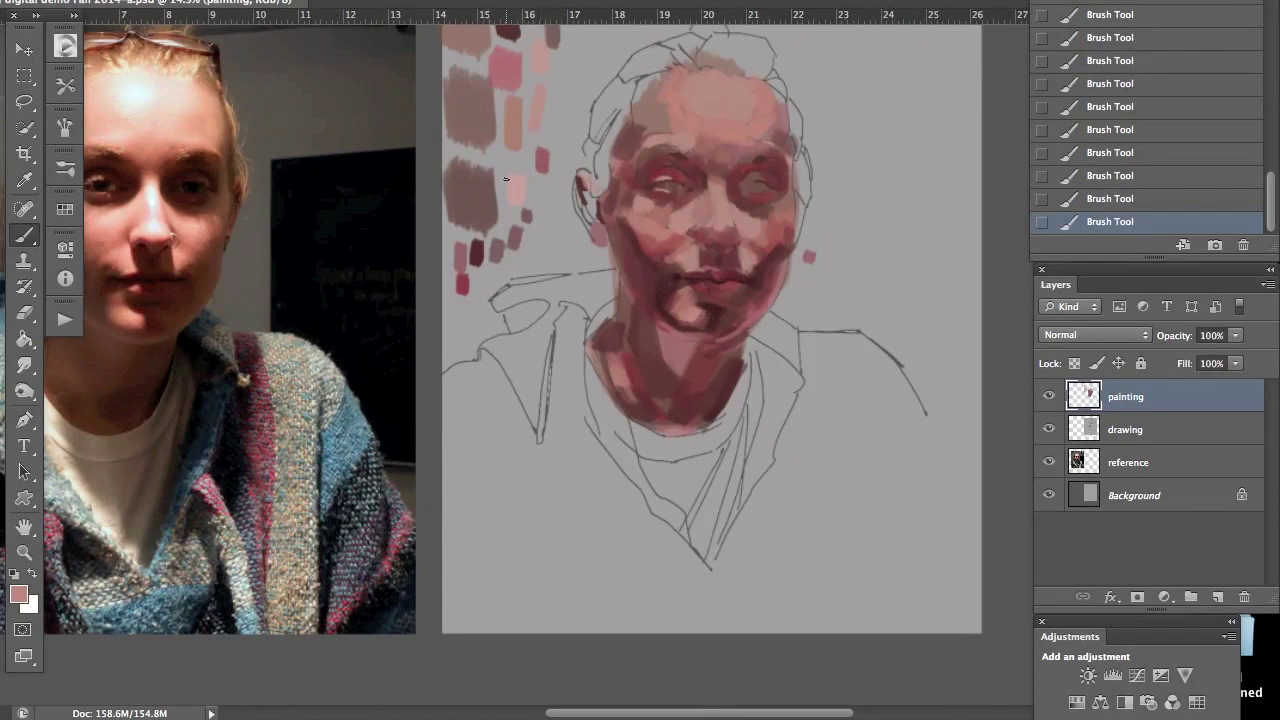
Step: Sample the dark maroon swatch, choose a darker shade of it, and paint the nostril edges and the line between the lips
left_click(480, 250, "alt")
left_click(18, 595)
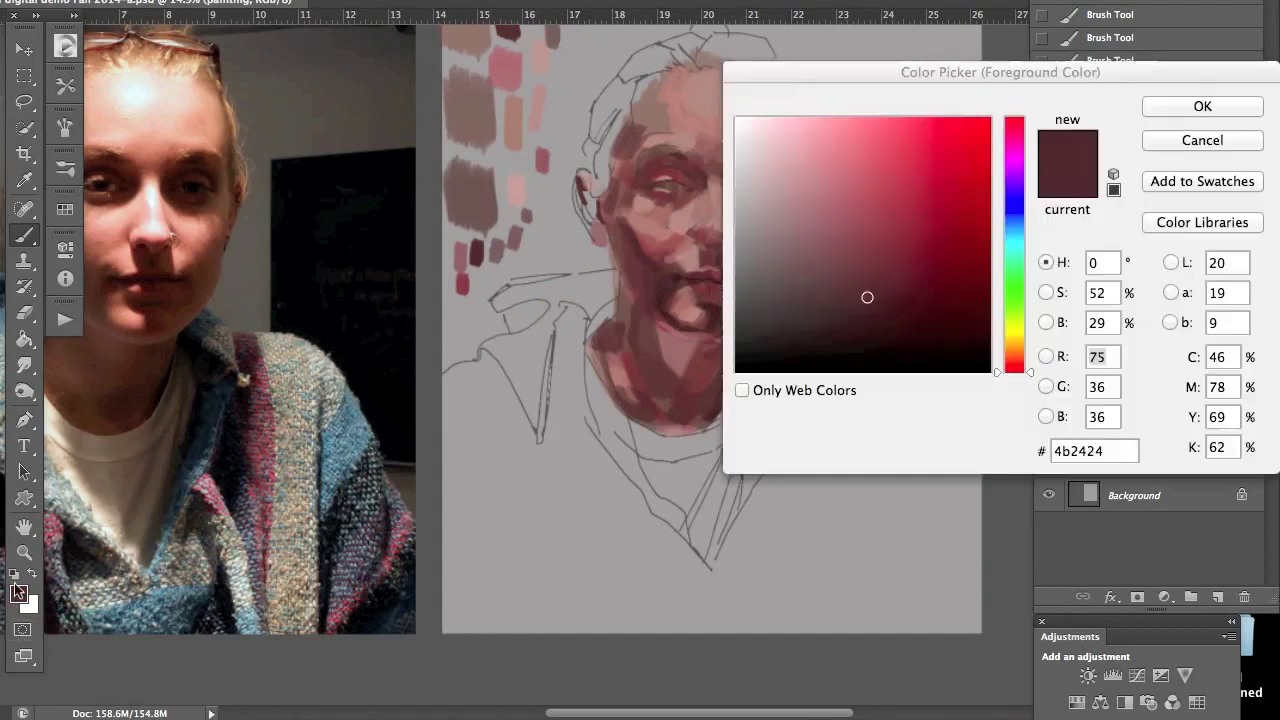
left_click(868, 314)
left_click(1178, 108)
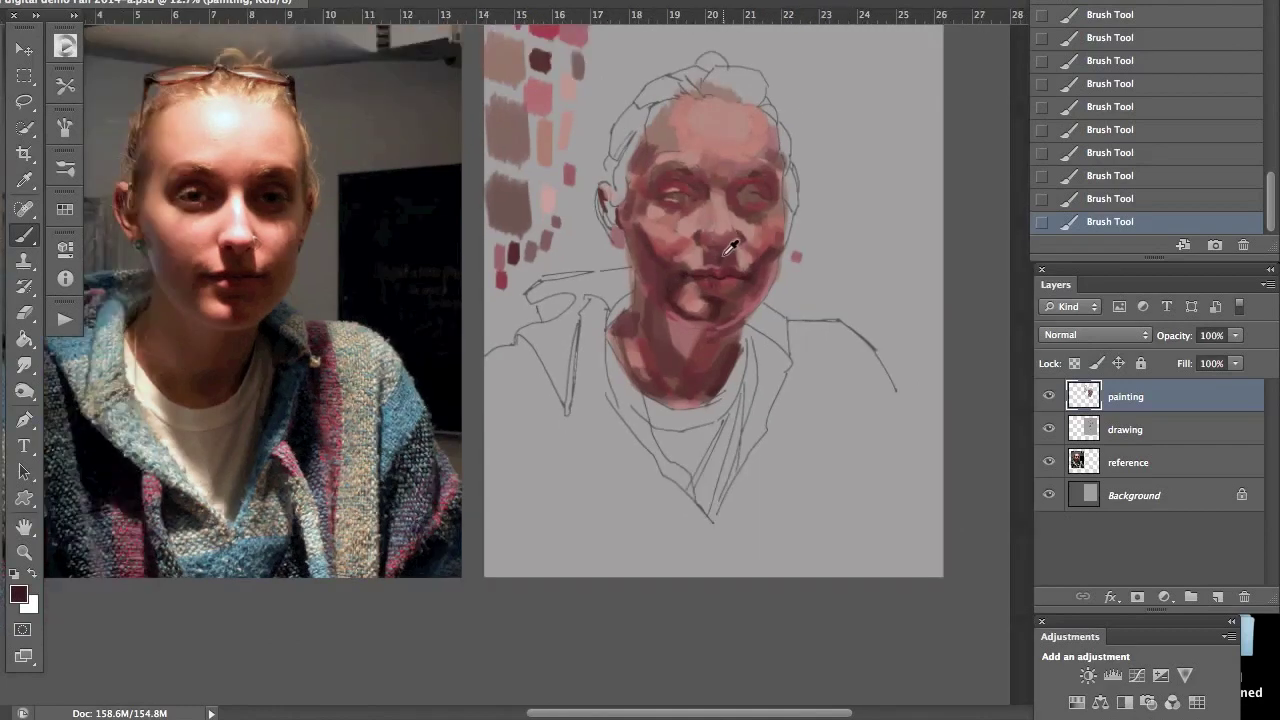
scroll(730, 245, "up", 5)
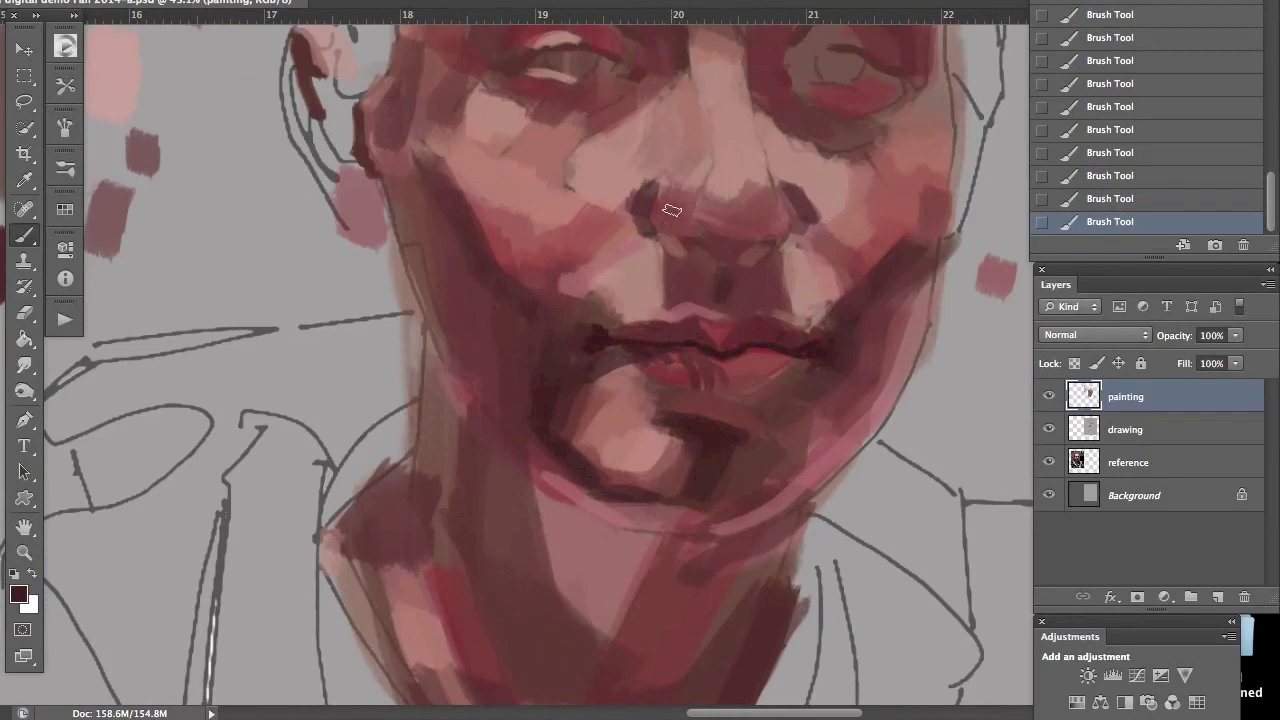
Step: Toggle the painting layer's visibility to check the painted nose and mouth against the line drawing beneath
left_click(1048, 396)
left_click(1048, 396)
left_click(1049, 397)
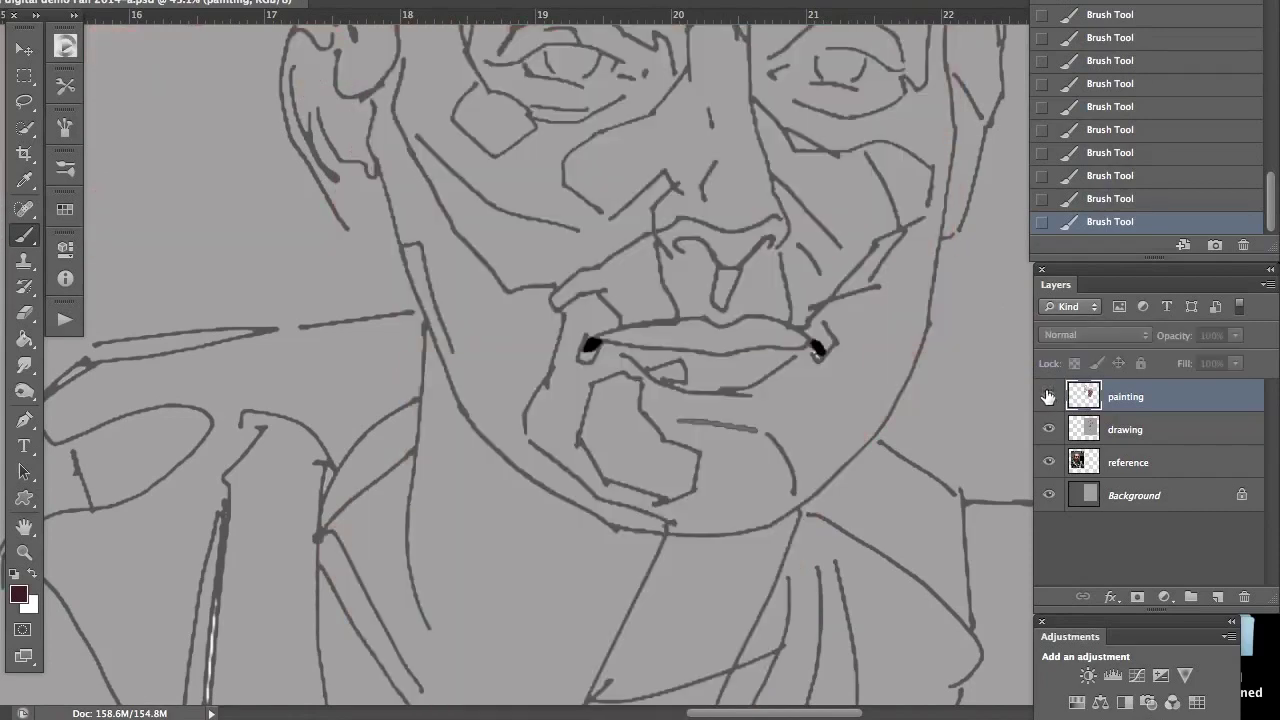
left_click(1049, 397)
left_click(1049, 397)
left_click(1049, 397)
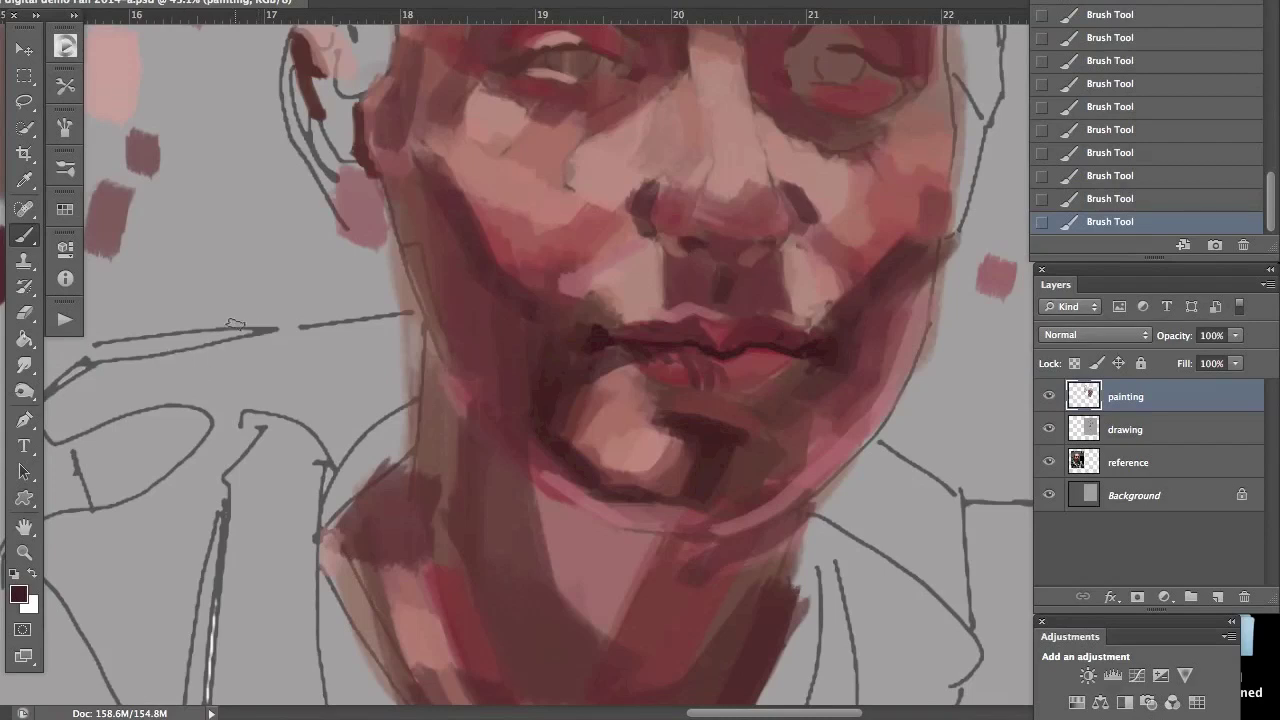
Step: Paint a muted maroon over the pink rim along the jaw on the image's right side to darken the lower cheek
left_click_drag(235, 325, 298, 328)
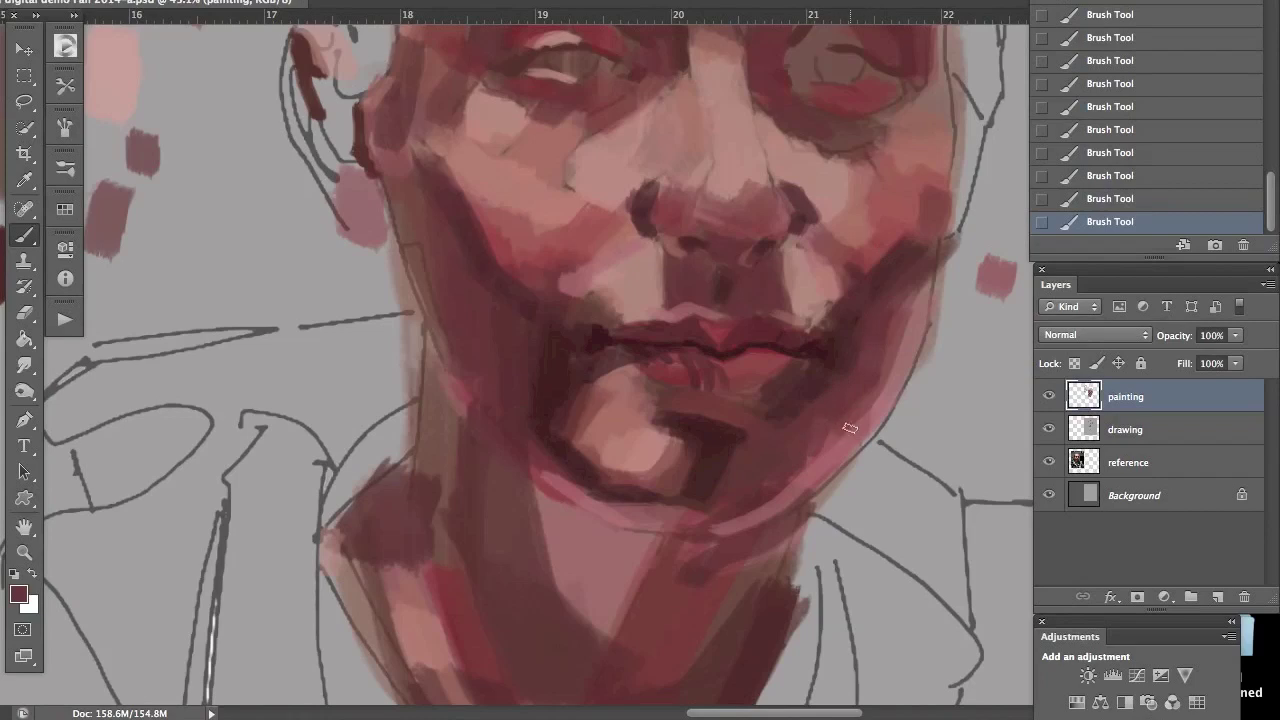
left_click_drag(876, 398, 790, 486)
left_click_drag(863, 422, 767, 517)
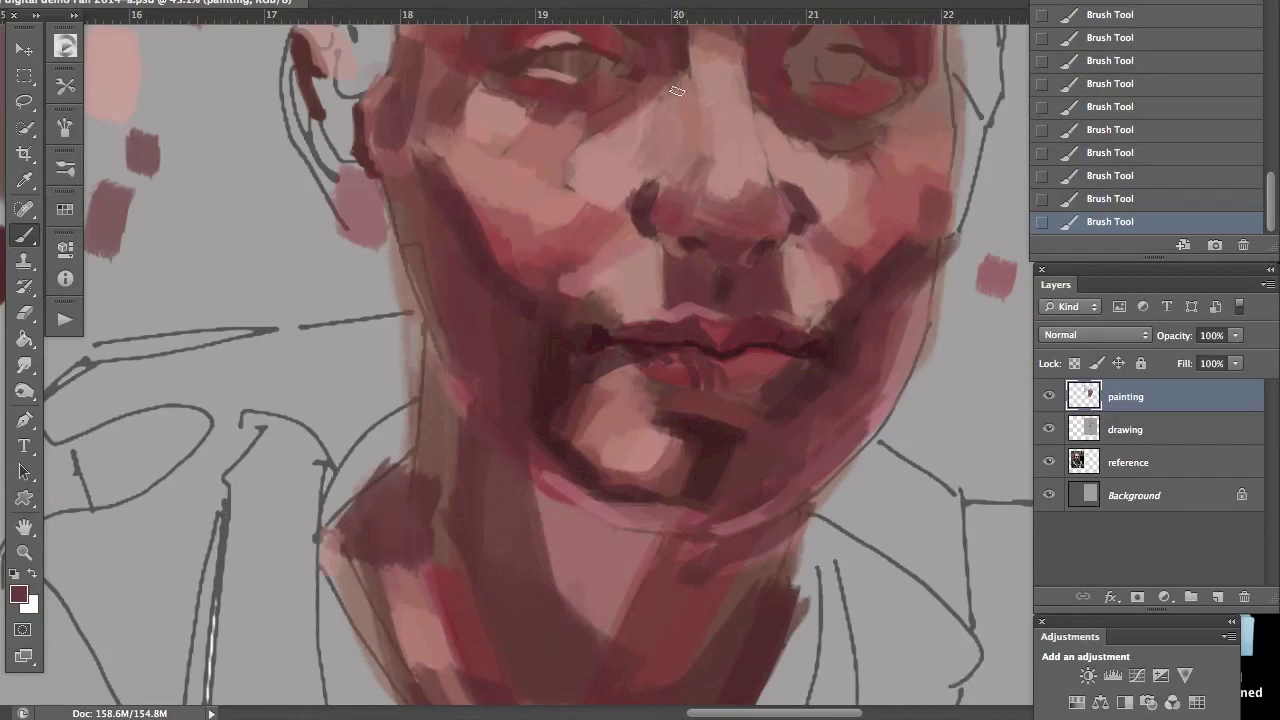
Step: Brush the muted maroon beside the bridge of the nose and along the shadow edge of the image's left cheek
mouse_move(684, 78)
left_mouse_down()
mouse_move(695, 110)
mouse_move(678, 85)
mouse_move(687, 129)
mouse_move(667, 95)
left_mouse_up()
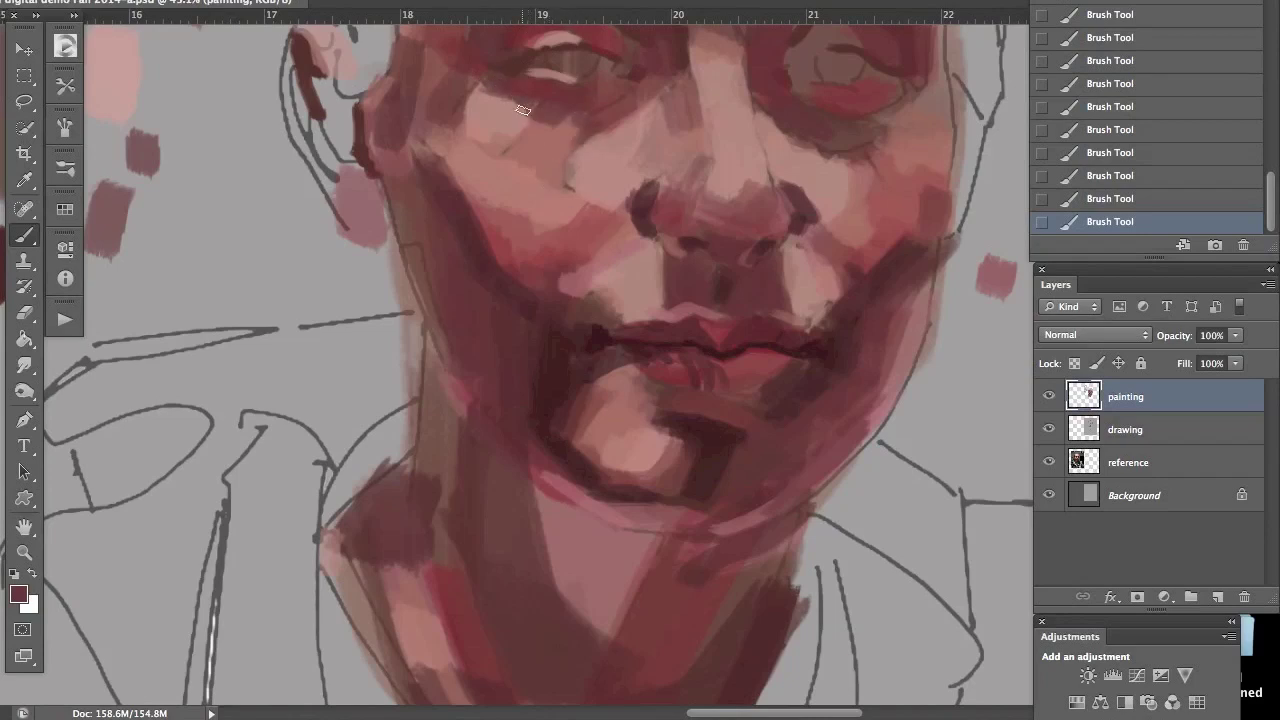
left_click_drag(428, 114, 508, 210)
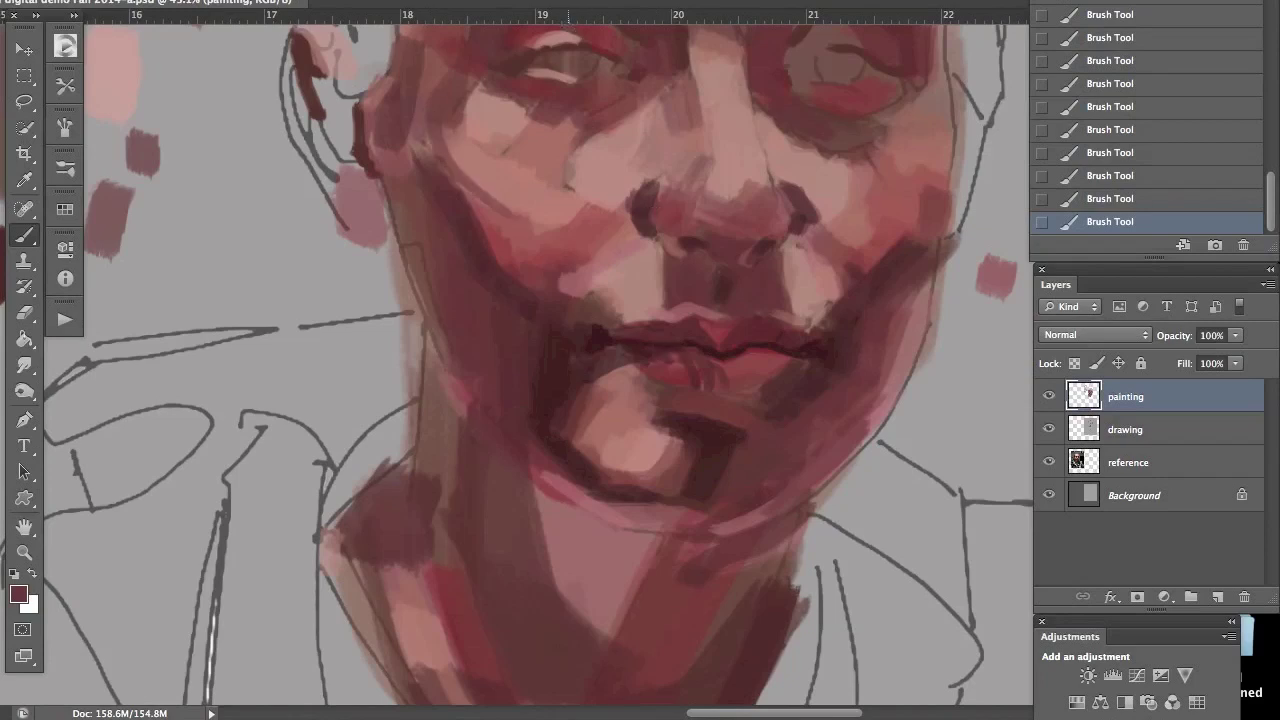
mouse_move(1150, 153)
left_mouse_down()
mouse_move(591, 94)
mouse_move(674, 126)
left_mouse_up()
left_click(1105, 198)
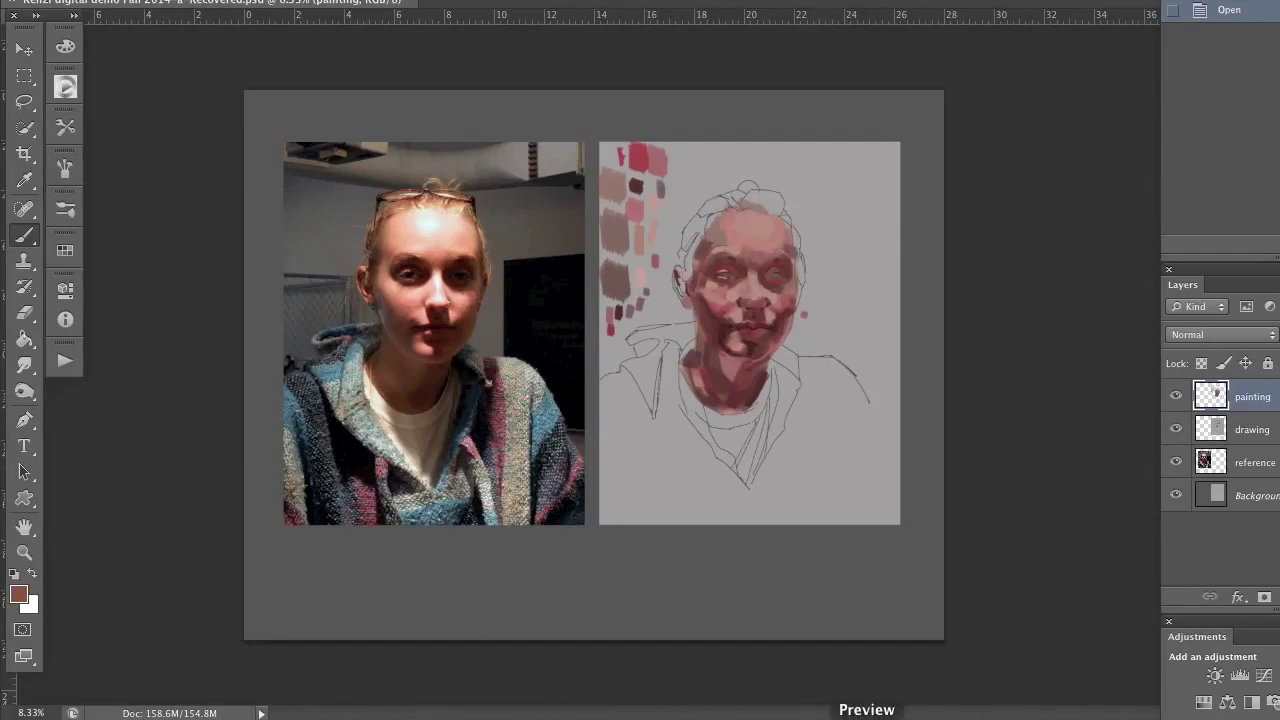
right_click(868, 715)
left_click(874, 695)
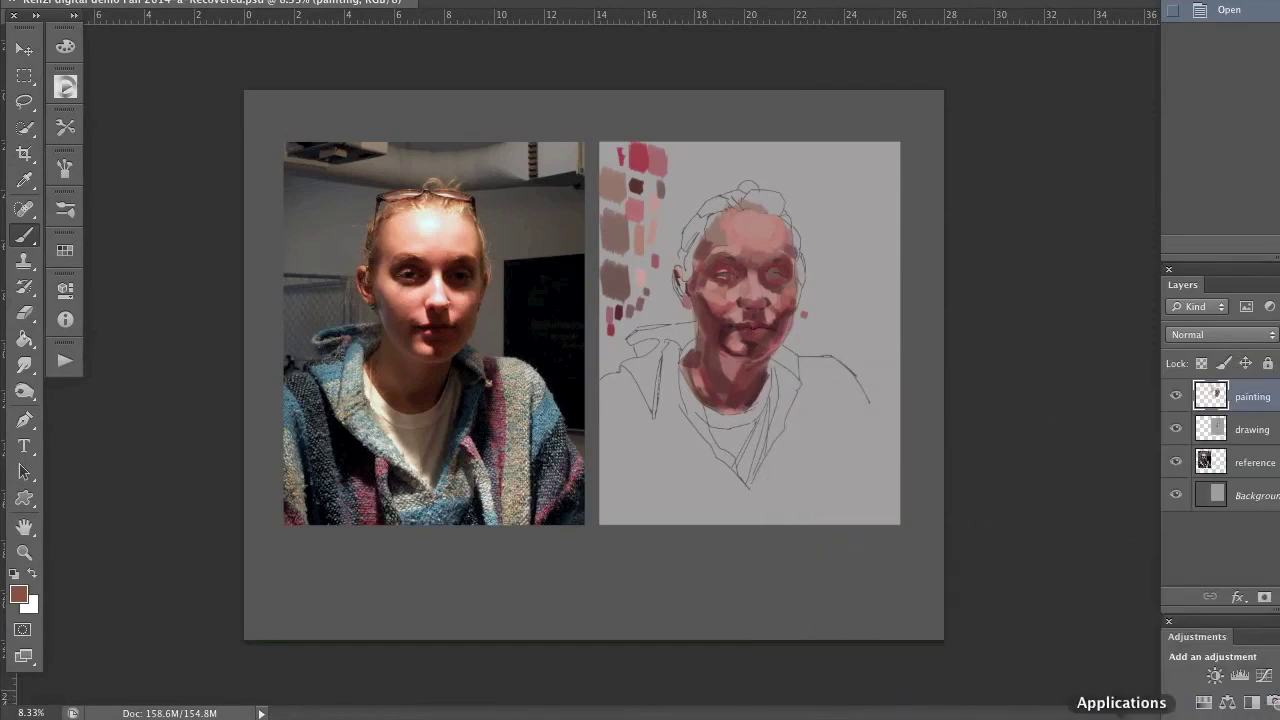
left_click(1121, 716)
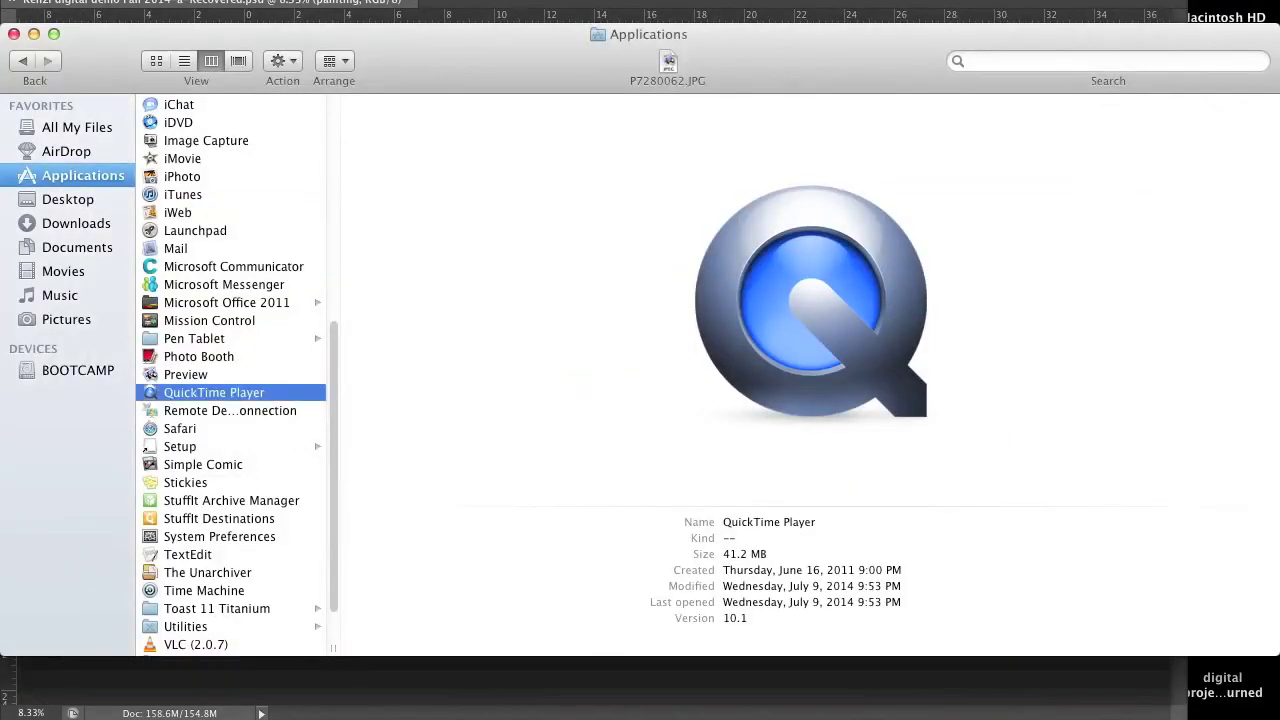
left_click(14, 34)
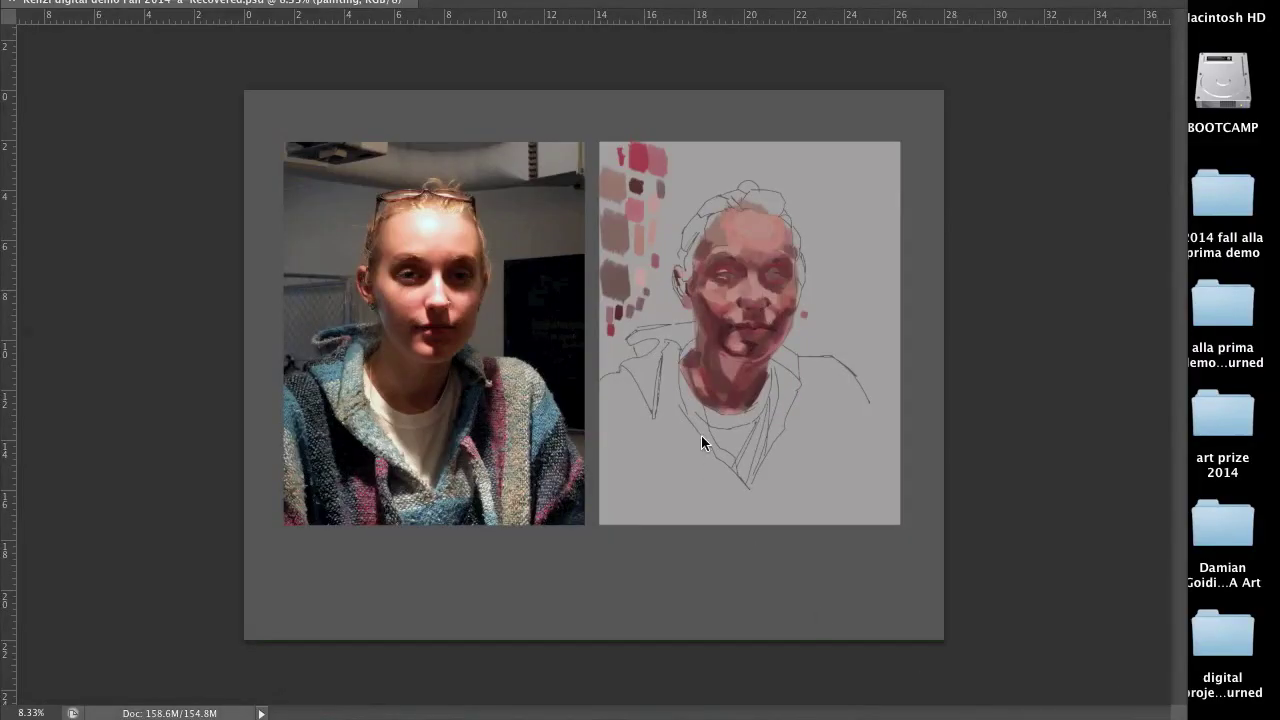
Step: Show the panels, sample the dark burgundy palette swatch and paint small shadow strokes around the nostrils and beneath the portrait's nose
key("Tab")
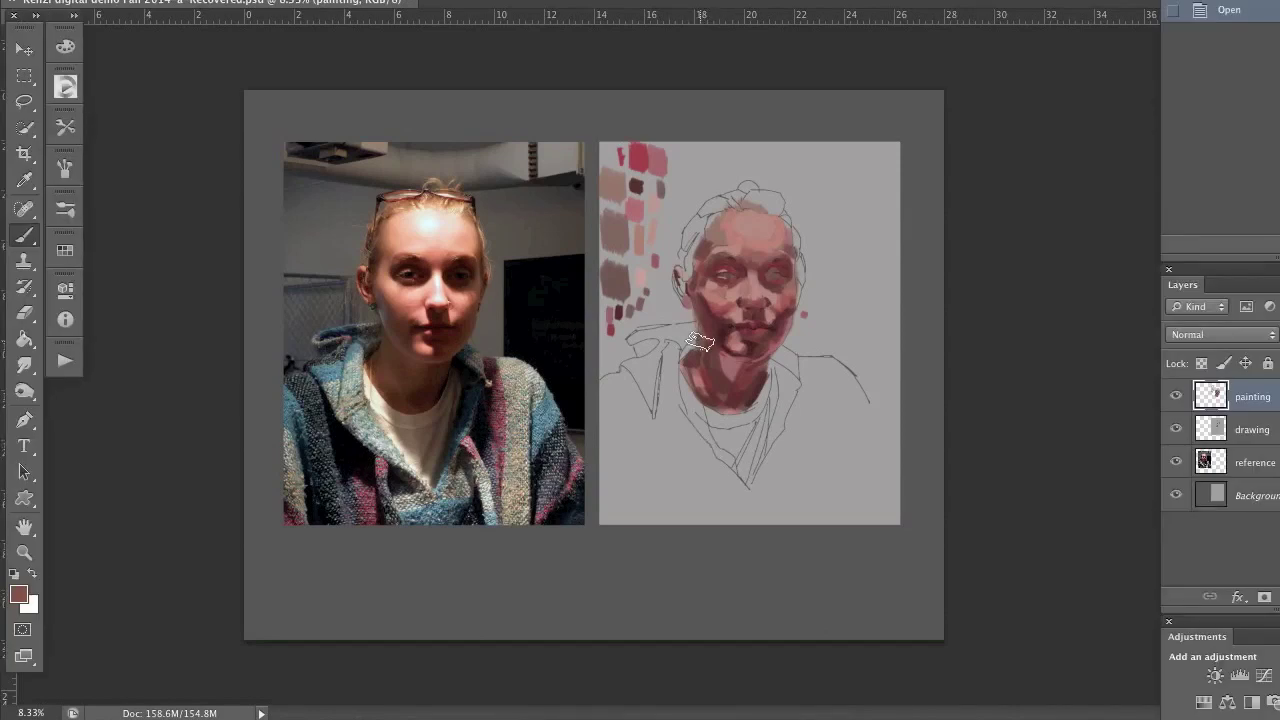
scroll(700, 342, "up", 4)
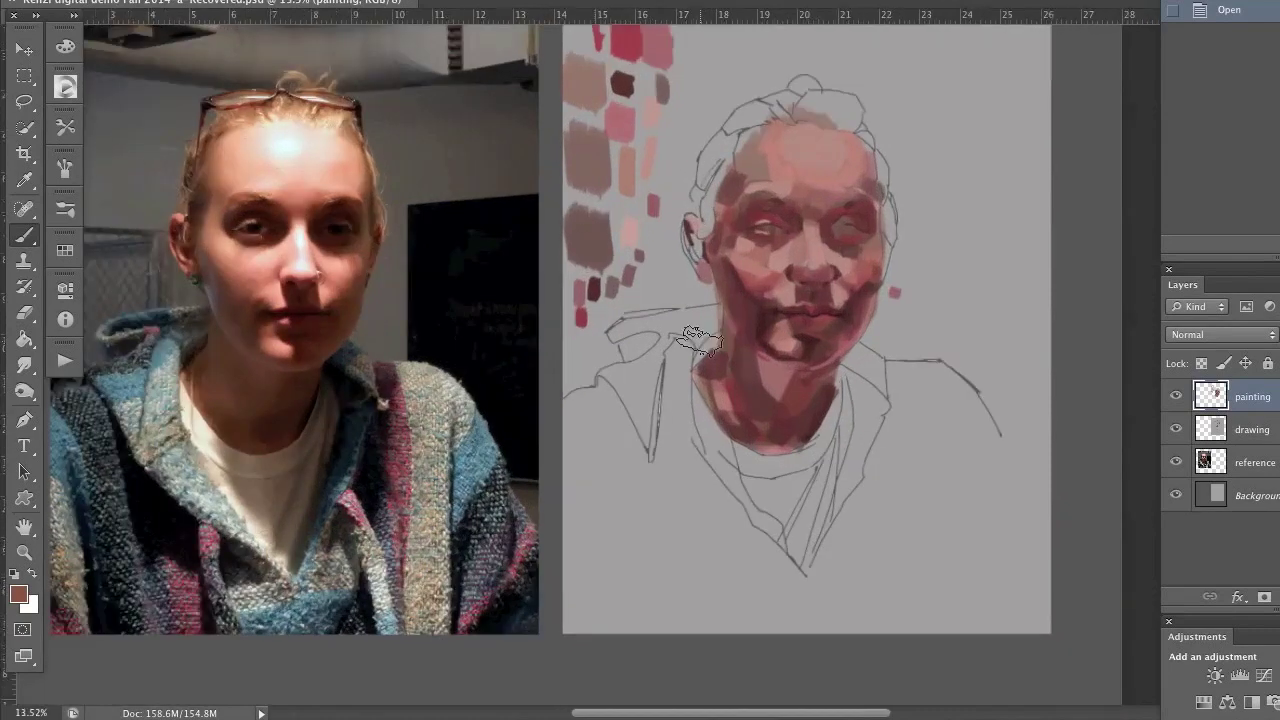
scroll(708, 333, "up", 2)
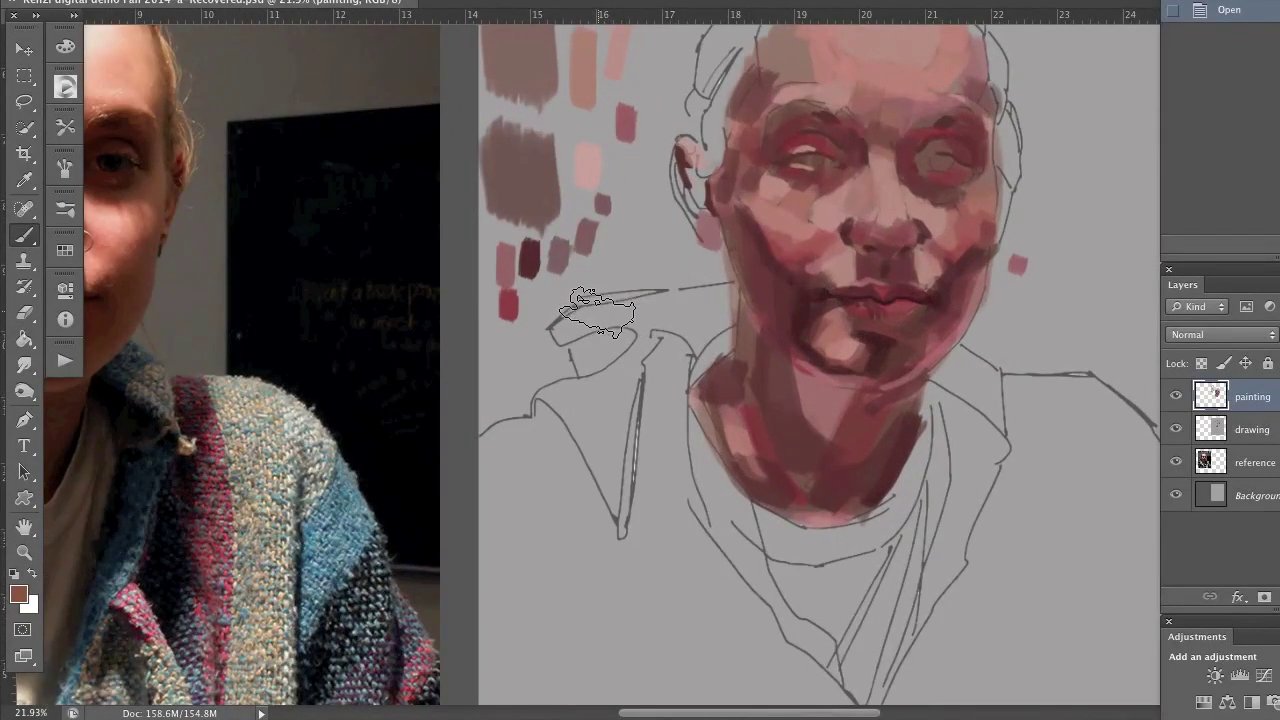
mouse_move(543, 286)
left_mouse_down()
mouse_move(765, 315)
mouse_move(660, 300)
left_mouse_up()
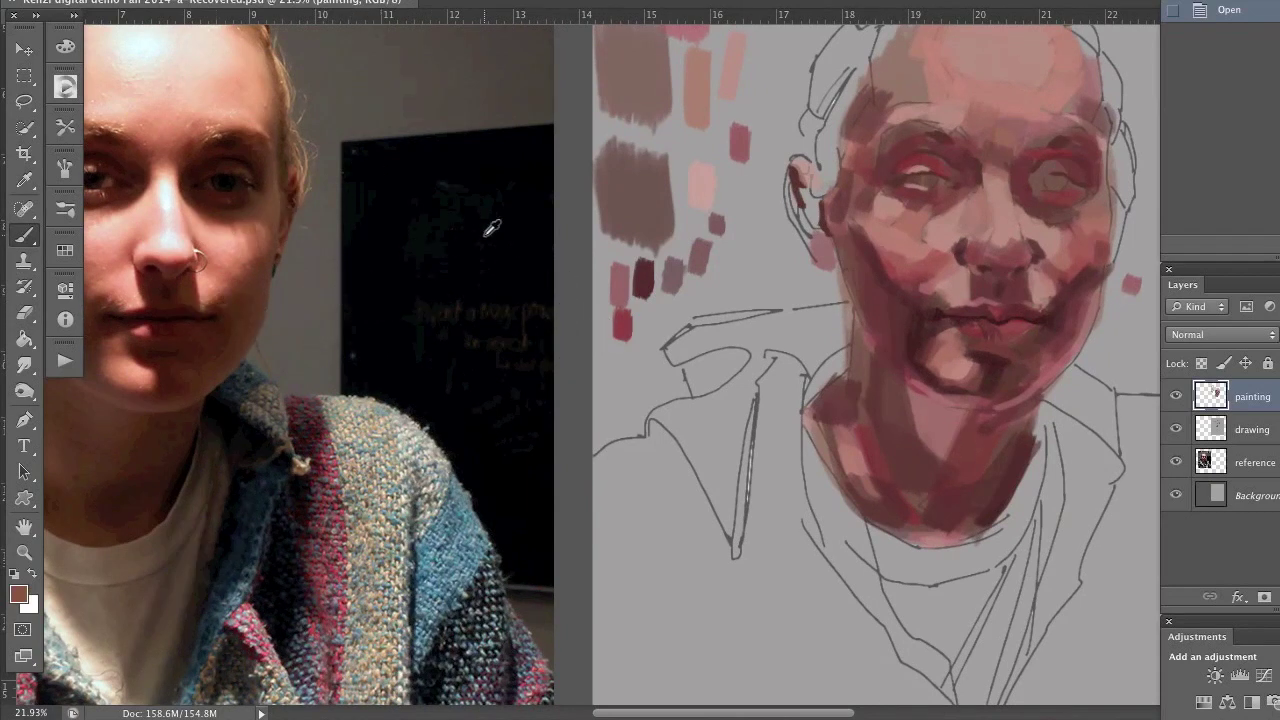
left_click(645, 276, "alt")
left_click_drag(610, 366, 576, 365)
left_click_drag(1070, 136, 1091, 150)
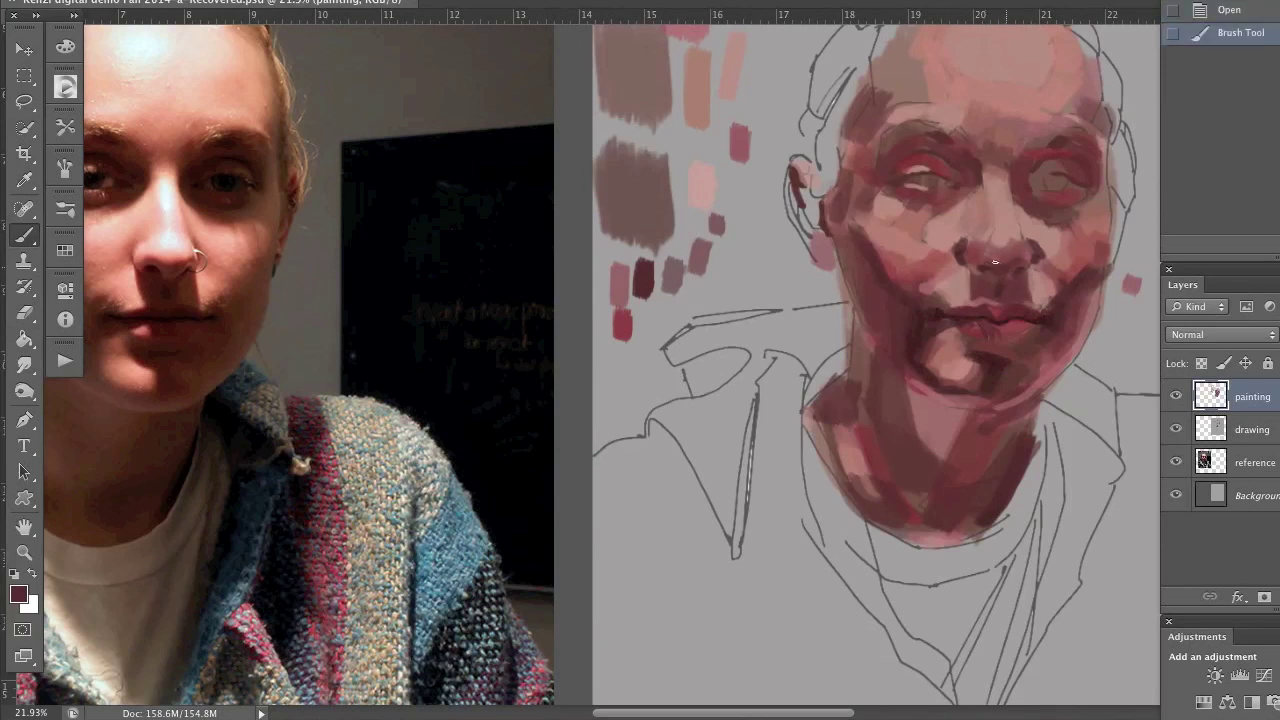
mouse_move(985, 261)
left_mouse_down()
mouse_move(934, 265)
mouse_move(983, 261)
mouse_move(1055, 216)
left_mouse_up()
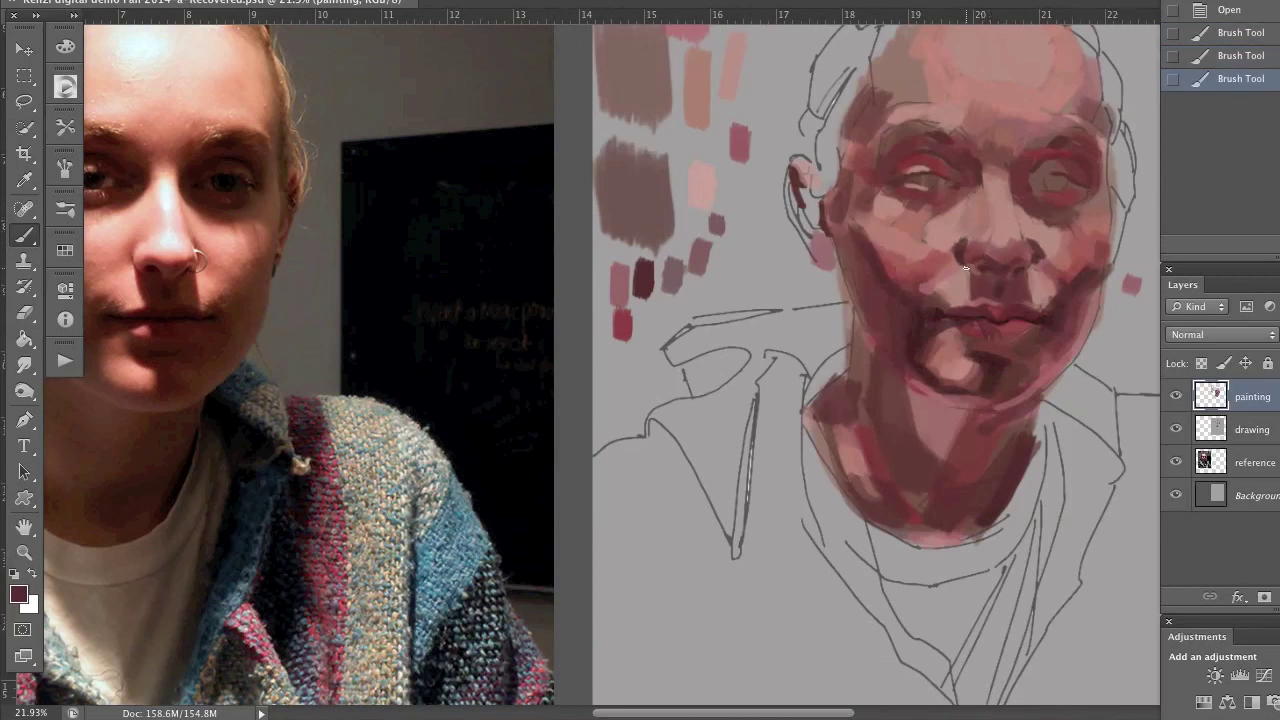
left_click_drag(967, 271, 970, 292)
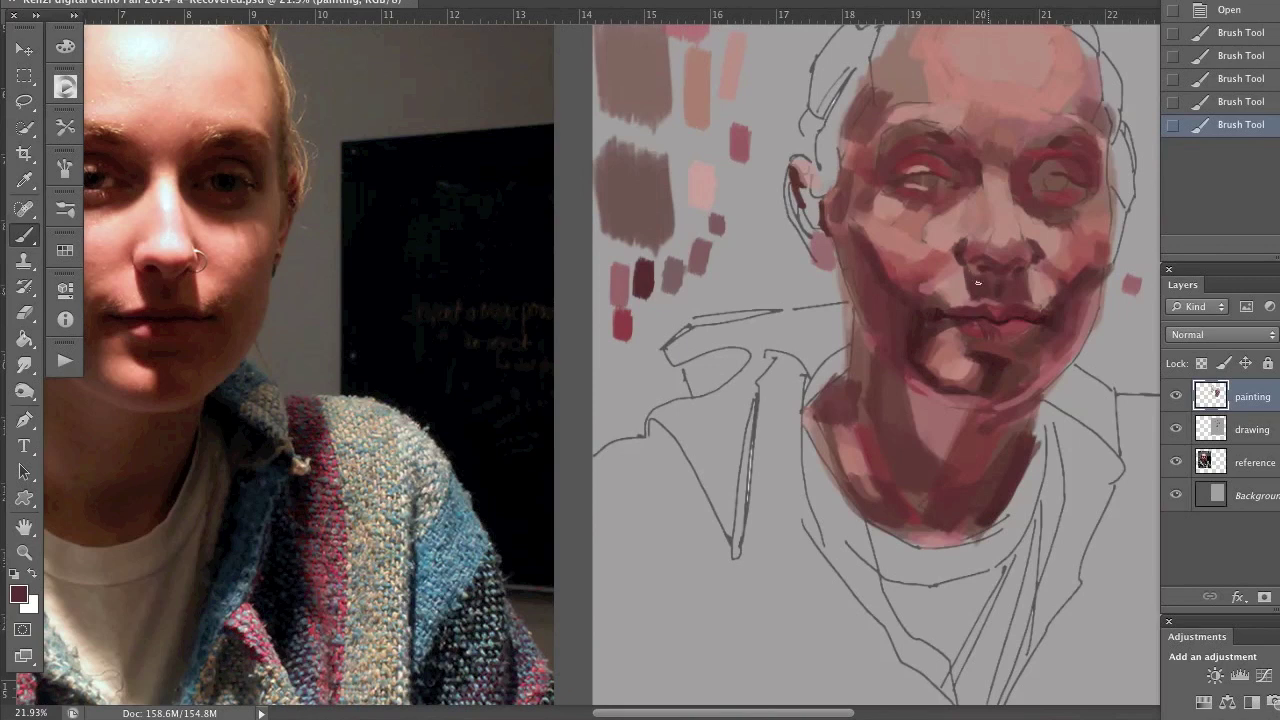
left_click_drag(977, 283, 1012, 203)
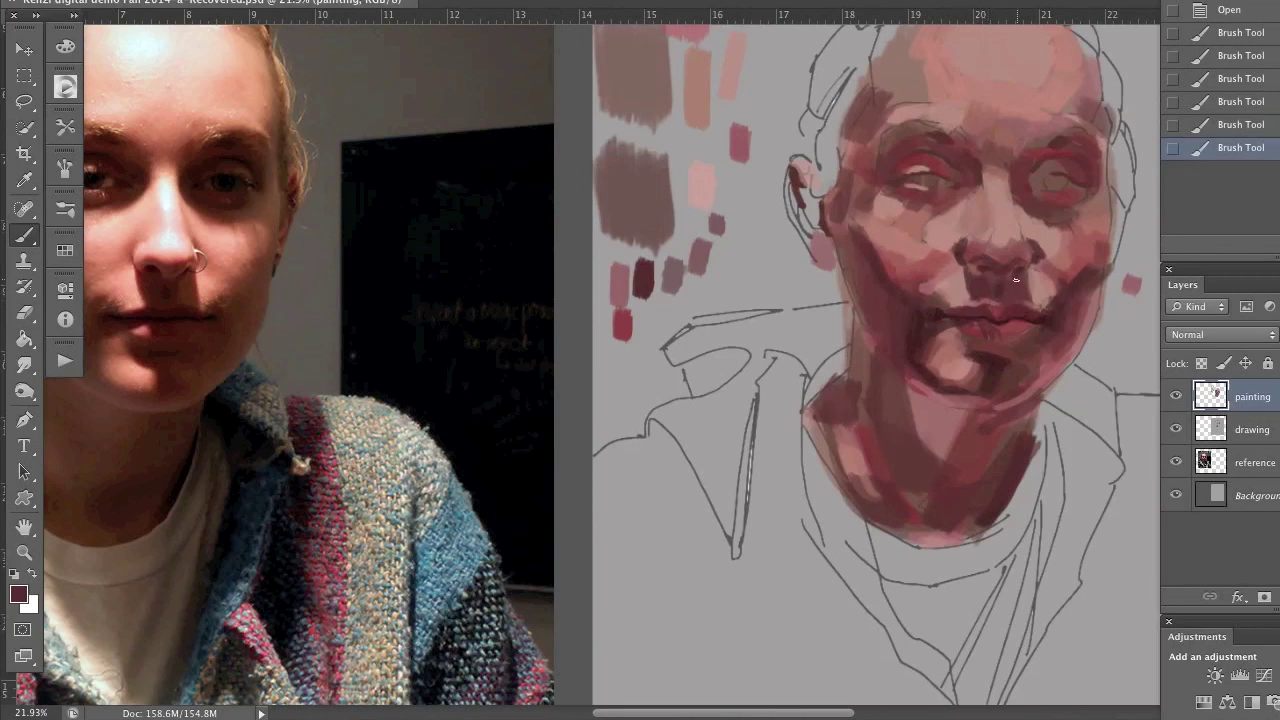
Step: Darken the portrait's upper lip with burgundy strokes and deepen the shadow on the neck below the chin
mouse_move(1014, 290)
left_mouse_down()
mouse_move(983, 281)
mouse_move(977, 302)
left_mouse_up()
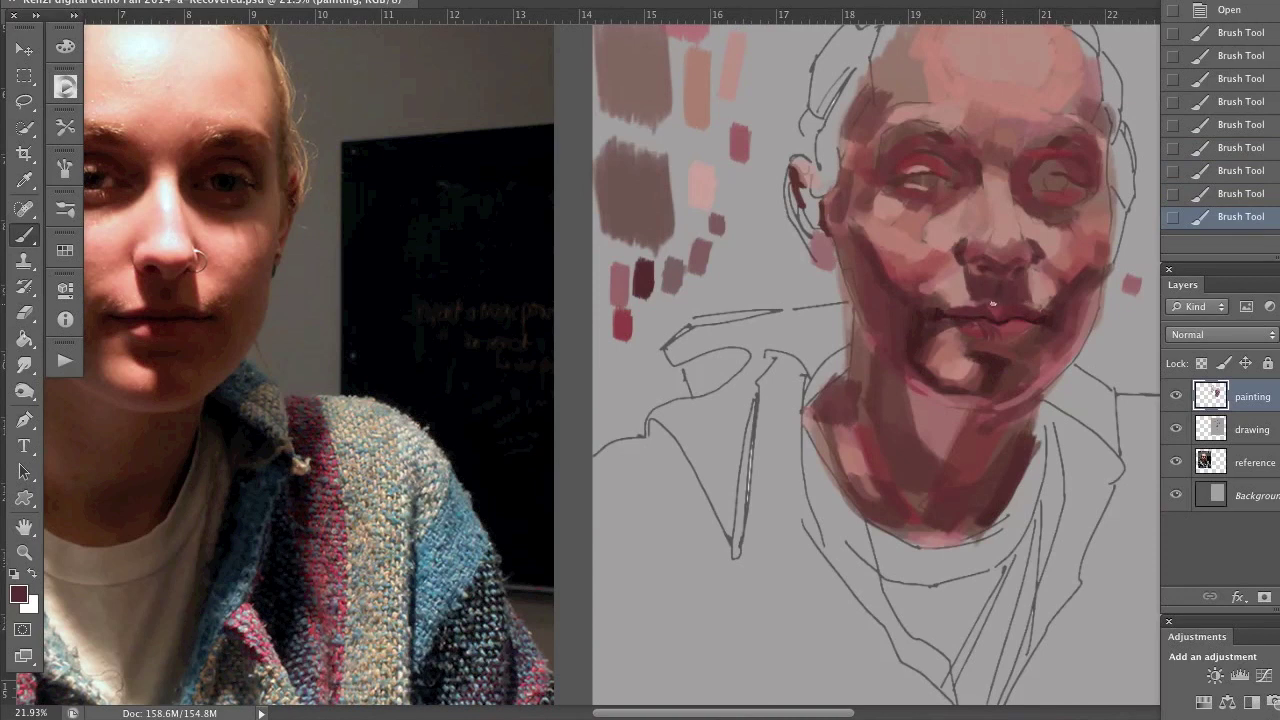
left_click_drag(981, 301, 975, 305)
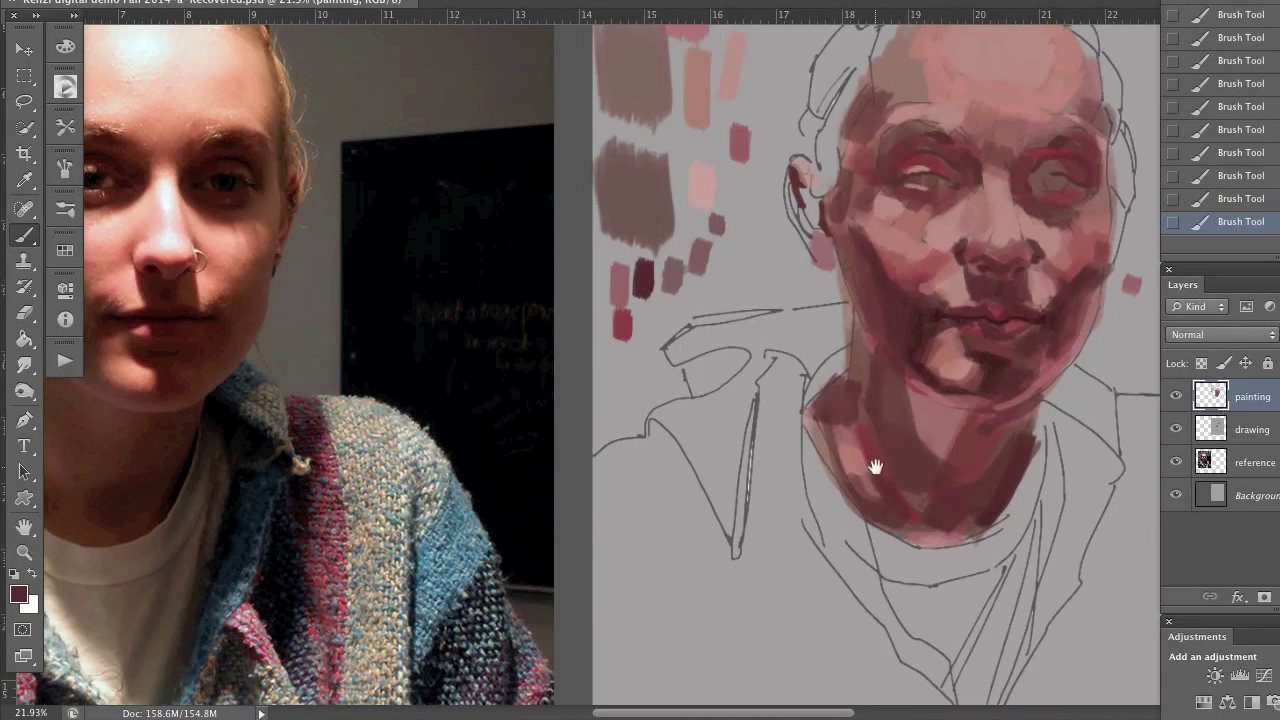
mouse_move(757, 407)
left_mouse_down()
mouse_move(920, 437)
mouse_move(820, 443)
mouse_move(815, 390)
mouse_move(768, 392)
left_mouse_up()
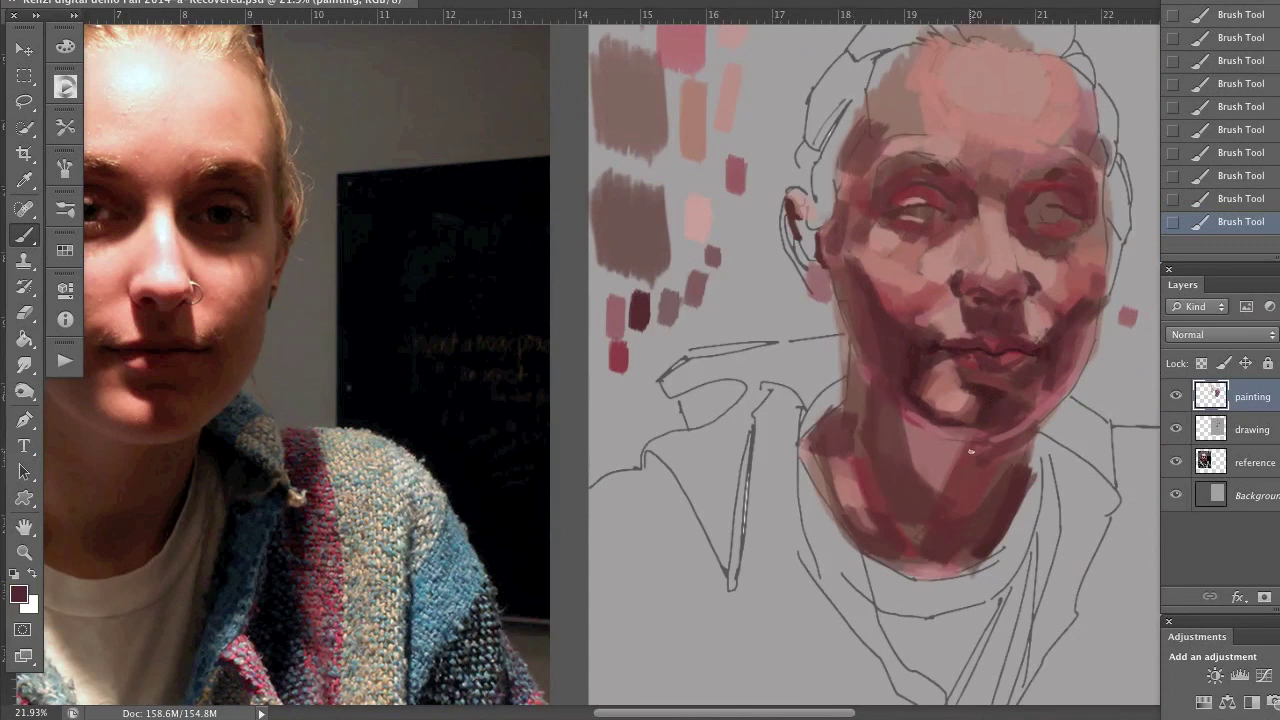
left_click_drag(968, 466, 946, 512)
left_click_drag(606, 424, 620, 429)
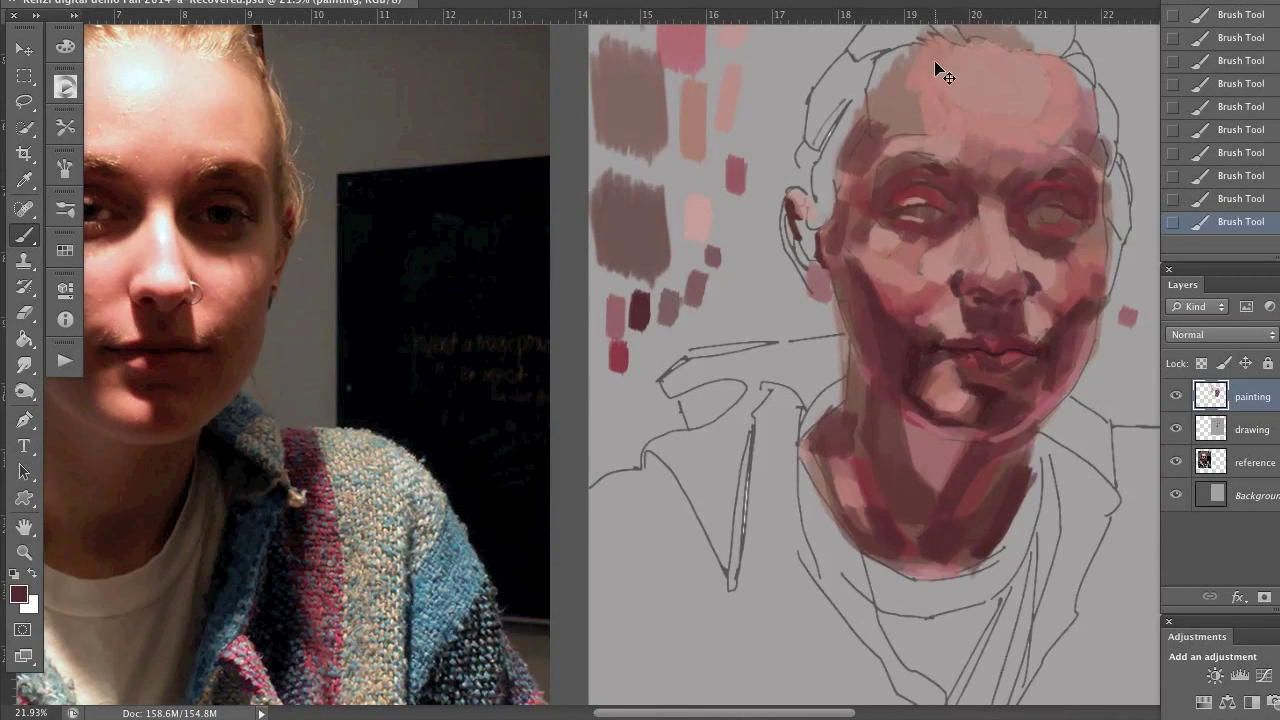
Step: Start saving the document under a new name, removing the "-a-Recovered" suffix from the file name
key("super+shift+s")
key("super+shift+d")
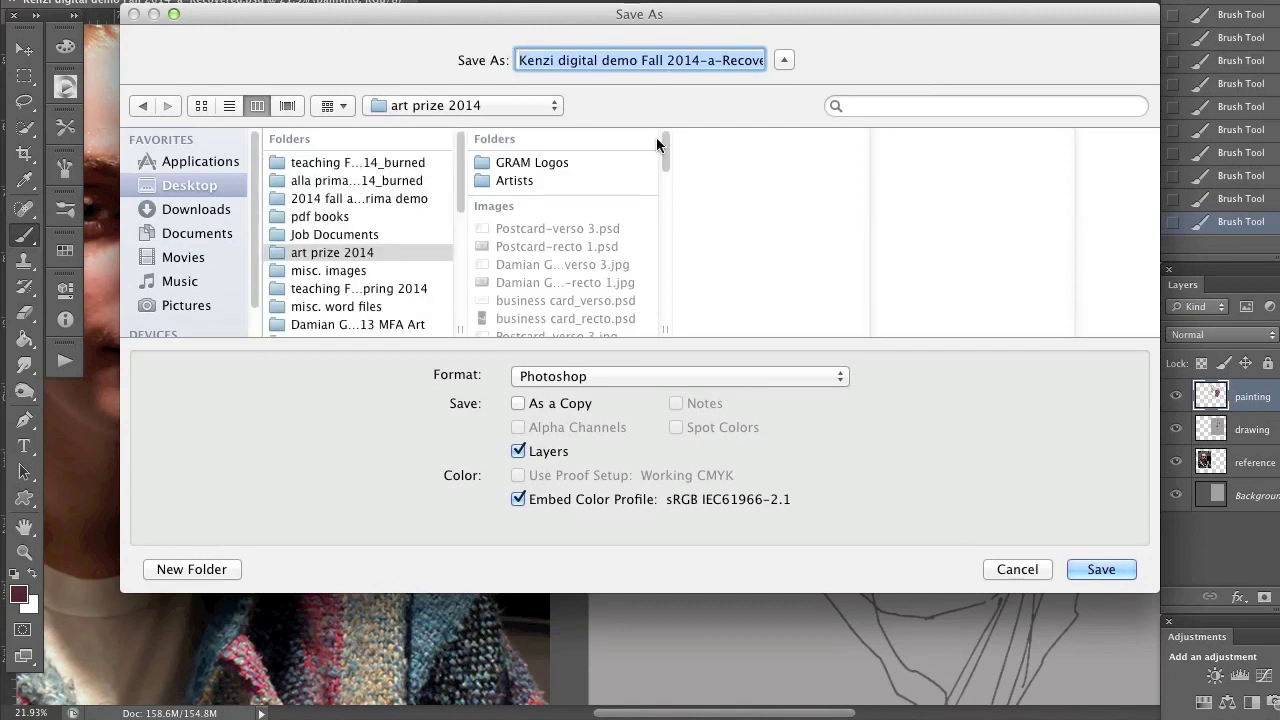
left_click(640, 60)
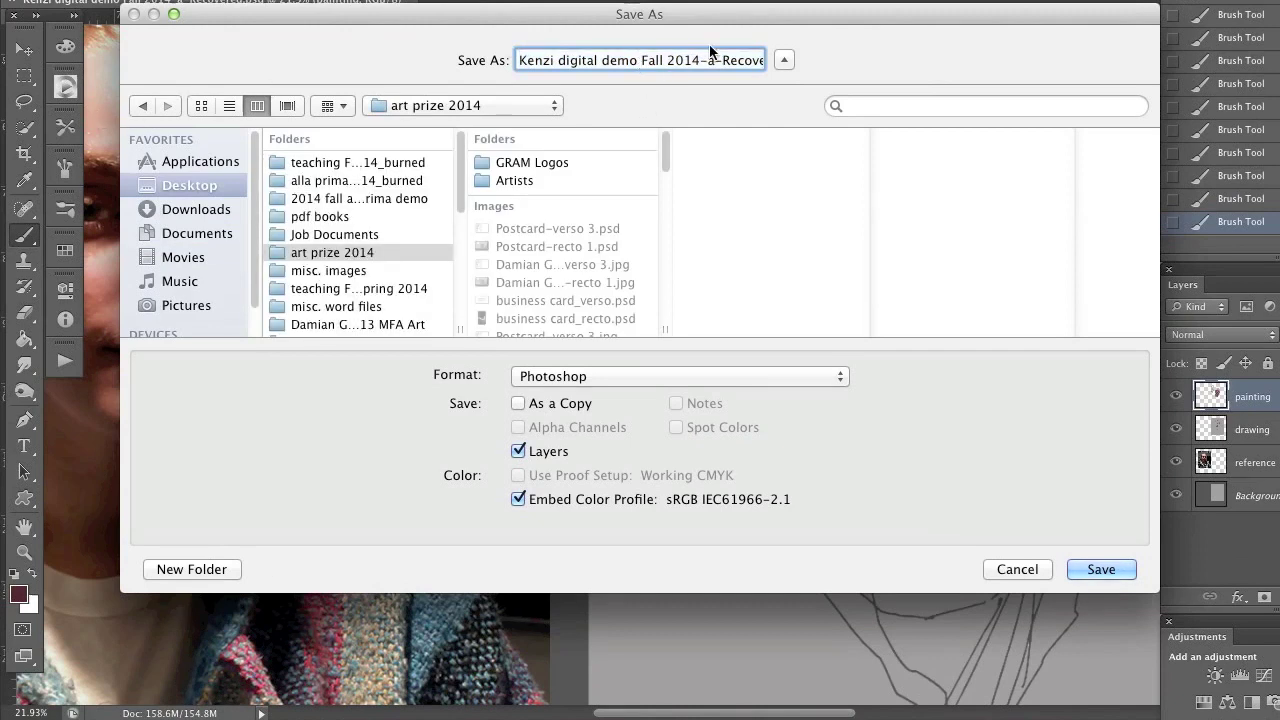
left_click(760, 60)
key("BackSpace")
key("BackSpace")
key("BackSpace")
key("BackSpace")
key("BackSpace")
key("BackSpace")
left_click(740, 60)
key("BackSpace")
key("BackSpace")
key("BackSpace")
key("BackSpace")
key("BackSpace")
key("BackSpace")
Step: Choose the desktop folder "2014 fall alla prima demo" as the save location
left_click(345, 180)
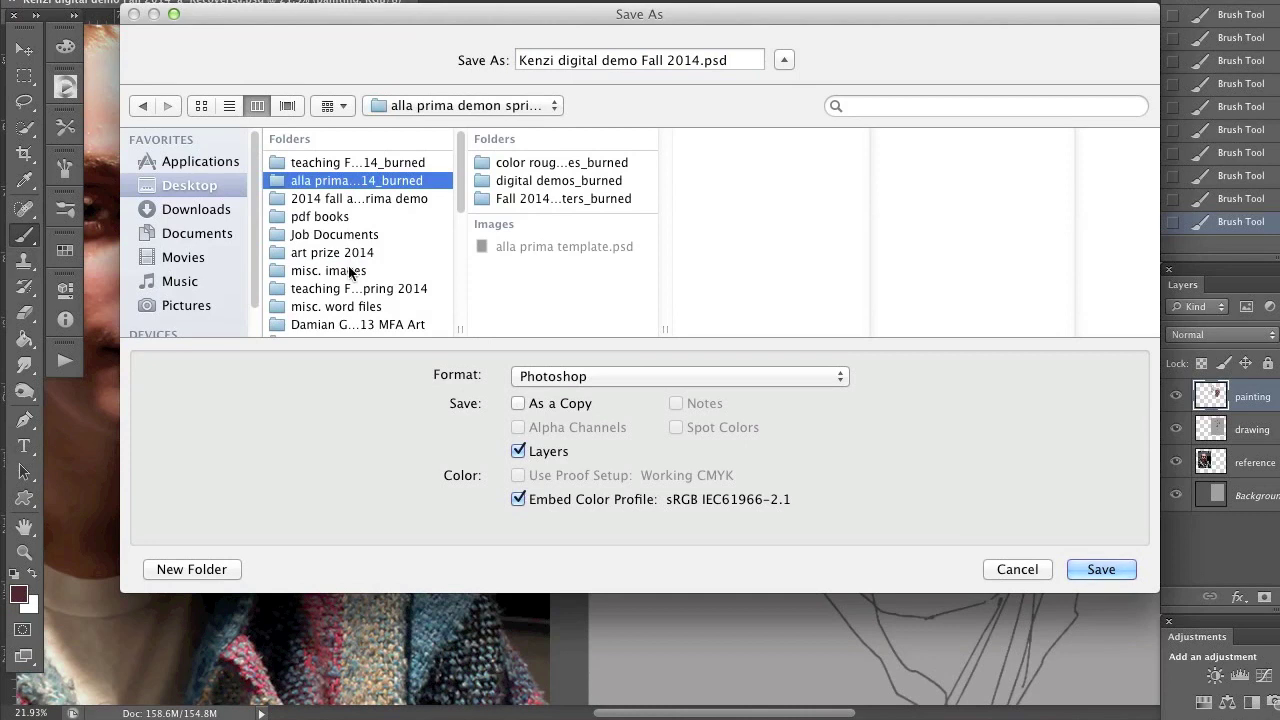
scroll(341, 272, "down", 10)
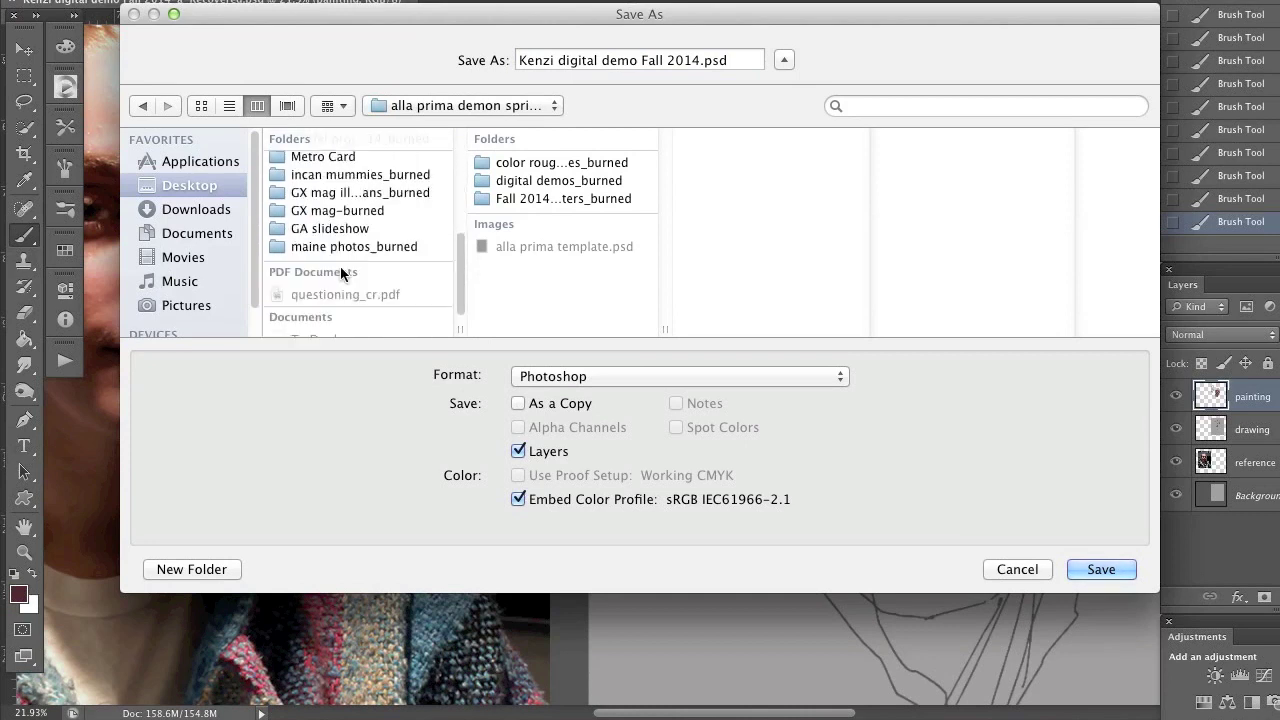
scroll(341, 272, "up", 10)
scroll(341, 272, "up", 1)
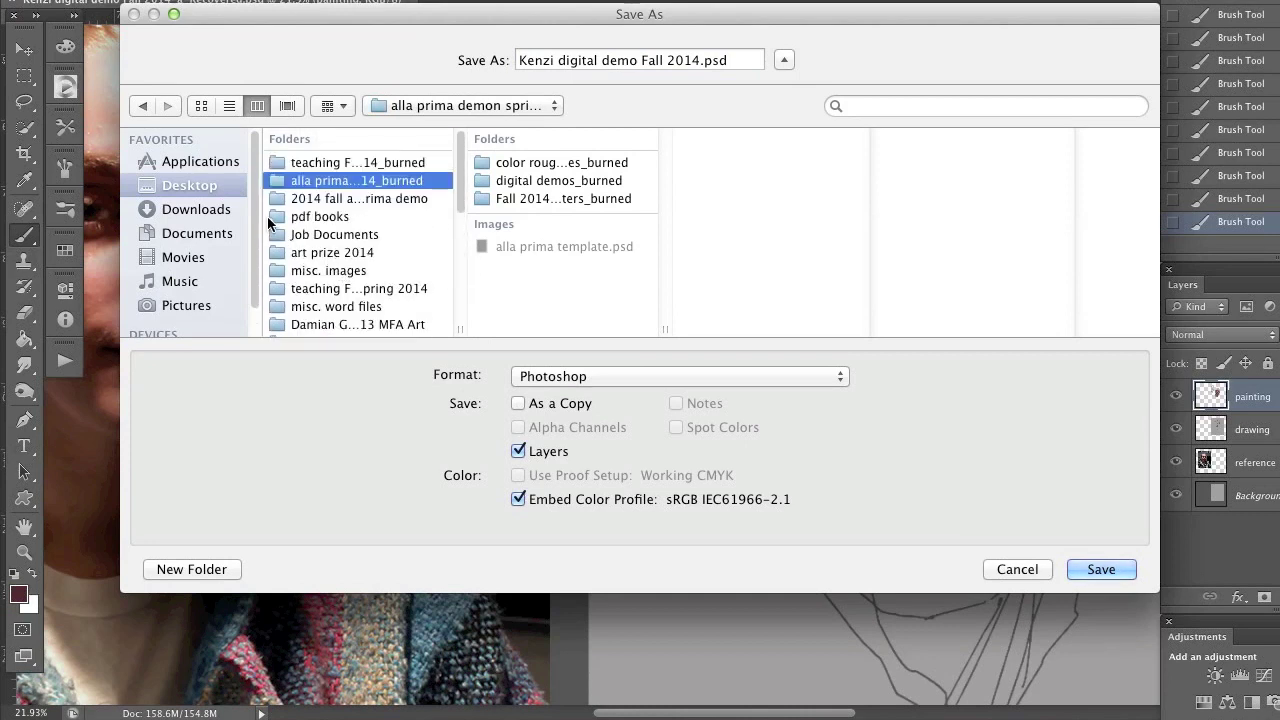
left_click(335, 200)
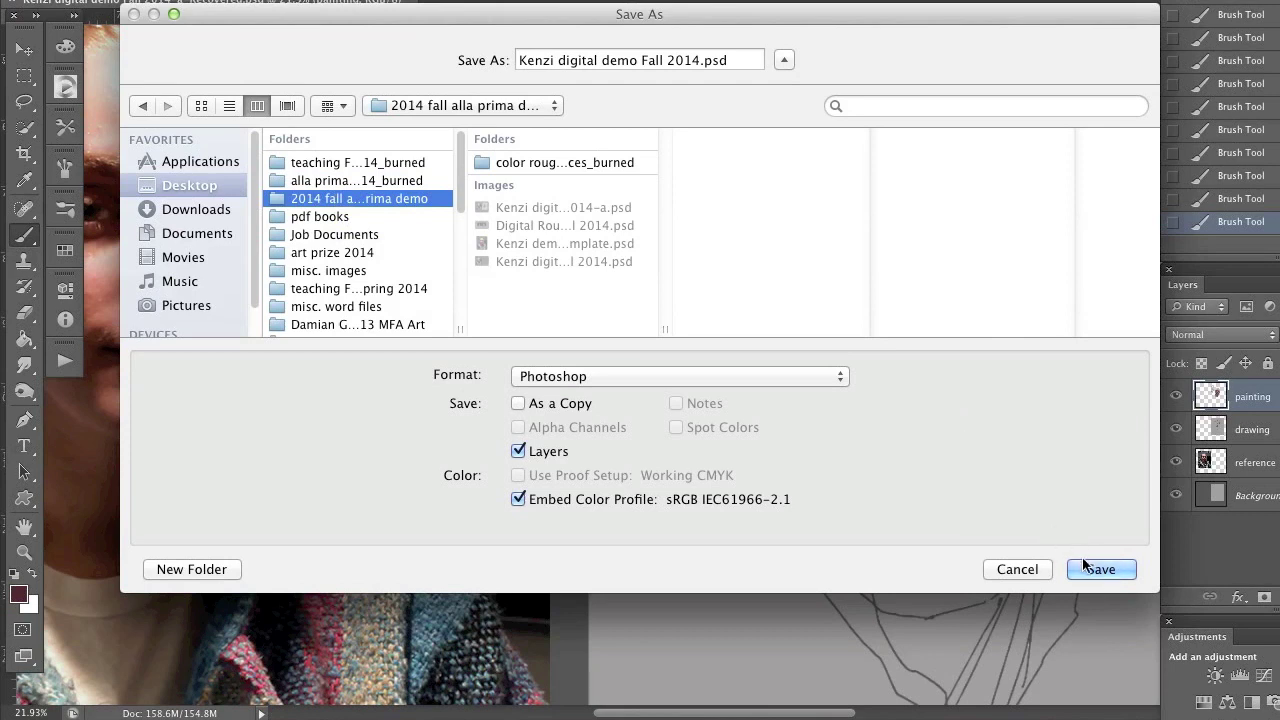
Step: Append "-b" to the file name and save it in Photoshop format with Maximize Compatibility on
left_click(700, 61)
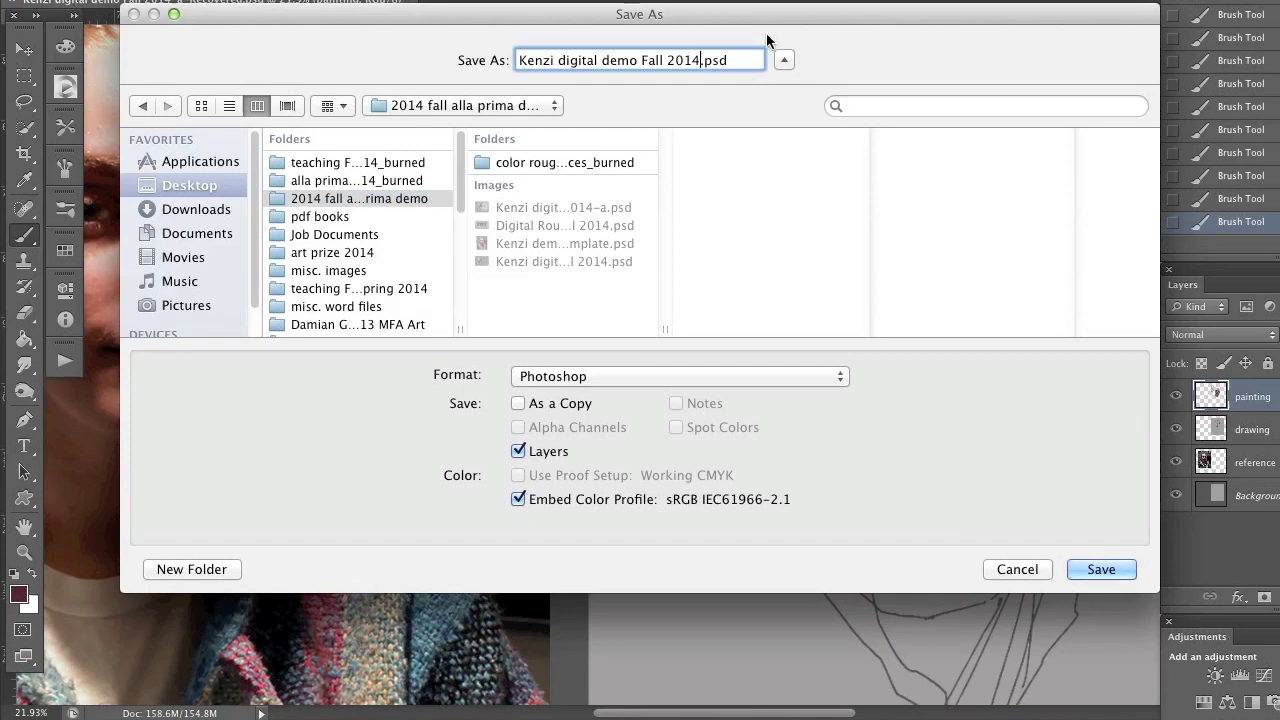
type("-b")
key("Return")
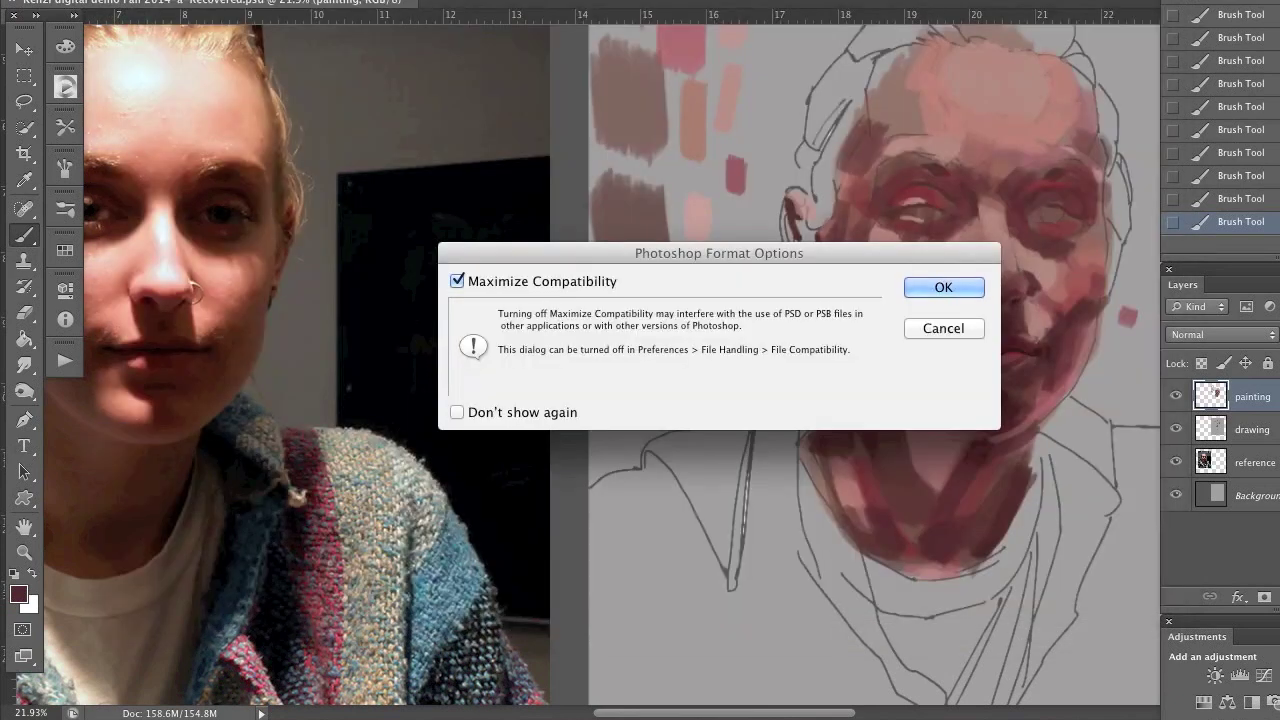
key("Return")
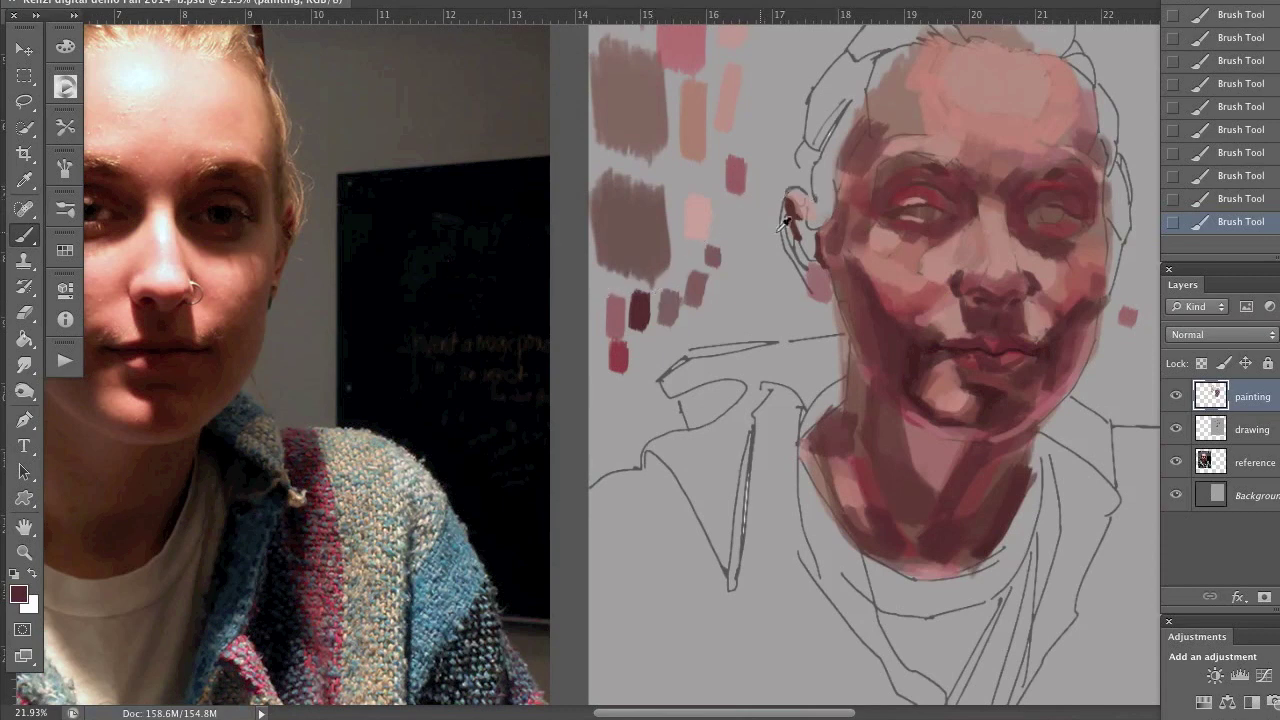
Step: Sample the dark red beside the eye, brush it over the neck and jaw-side shadow, and save the document
left_click(893, 203, "alt")
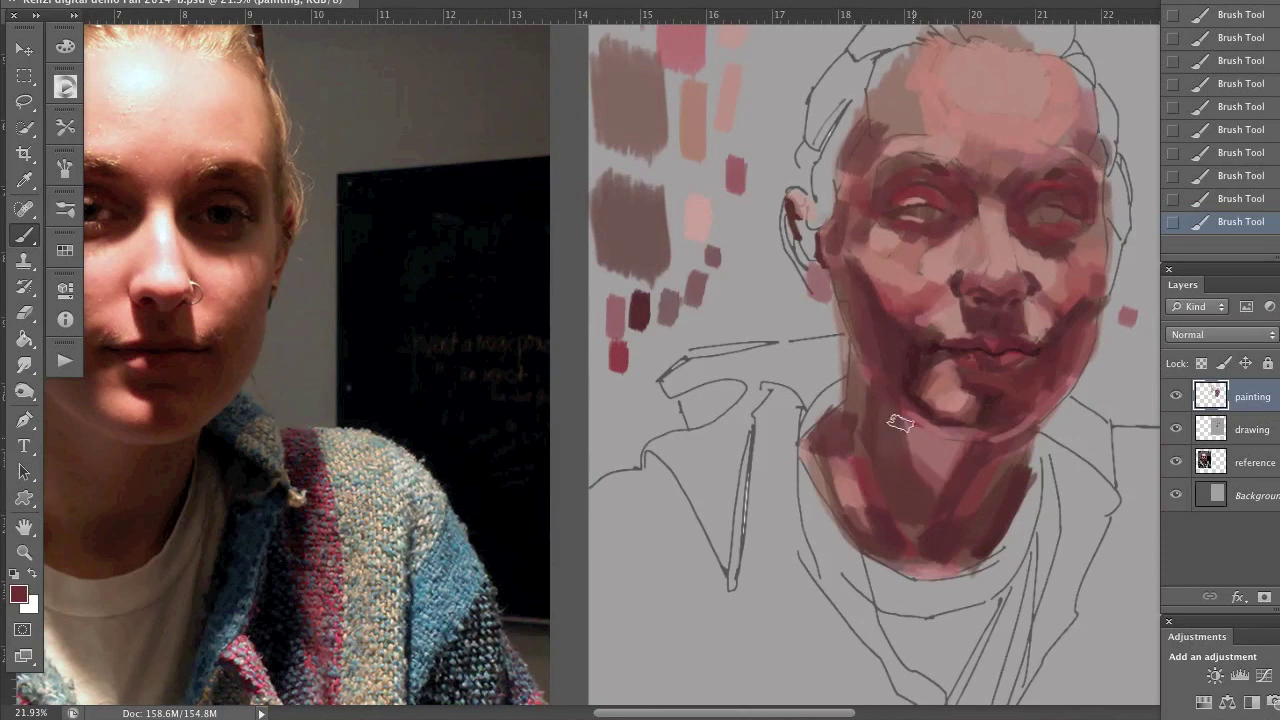
mouse_move(967, 450)
left_mouse_down()
mouse_move(905, 420)
mouse_move(995, 555)
left_mouse_up()
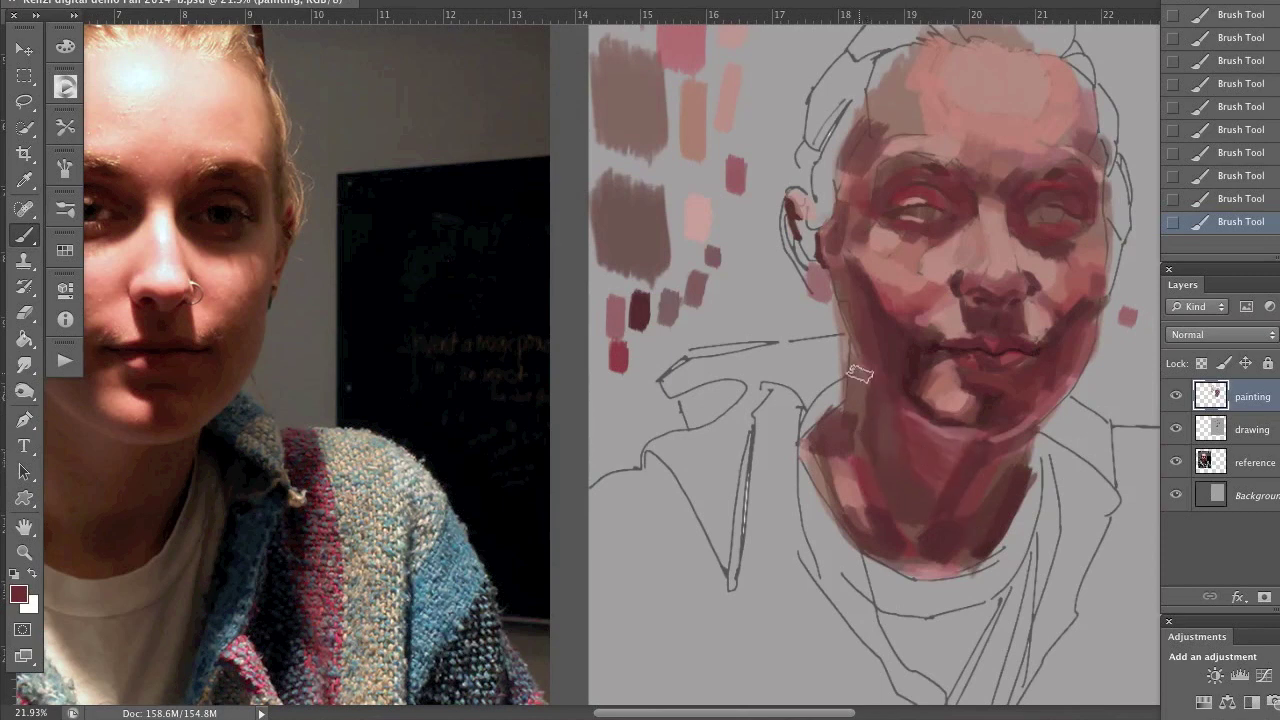
left_click_drag(857, 372, 860, 445)
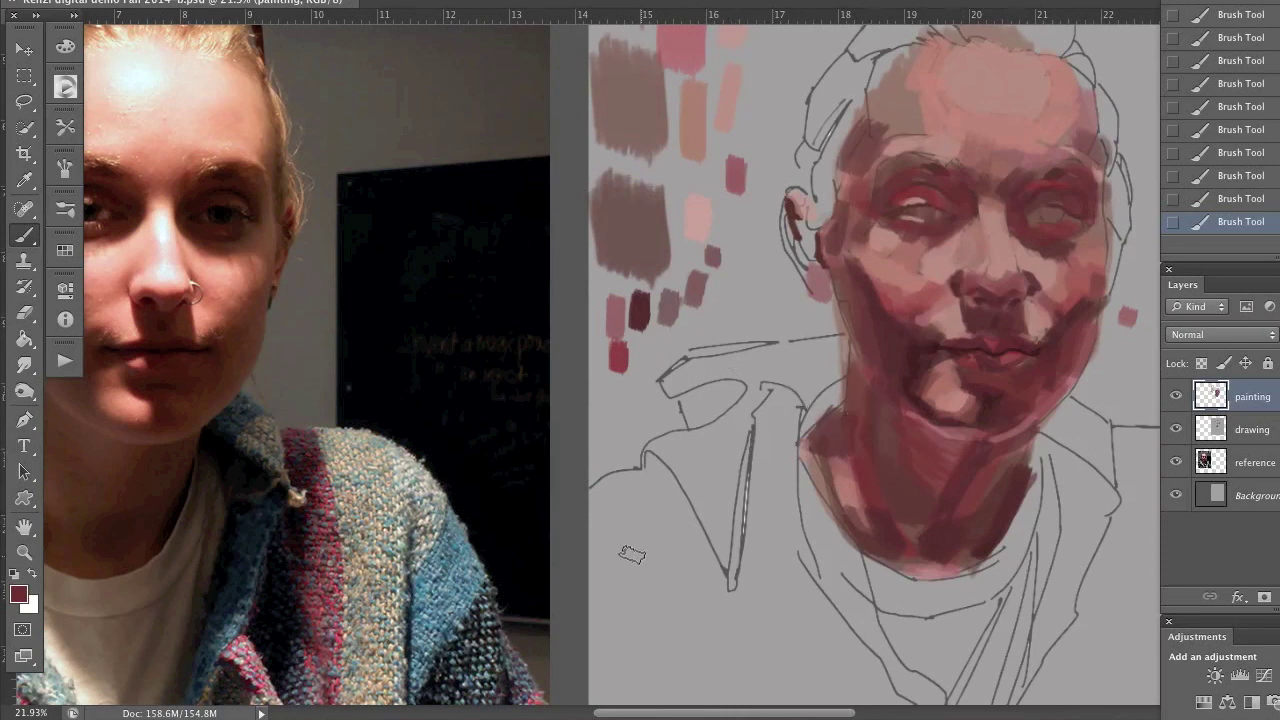
key("ctrl+s")
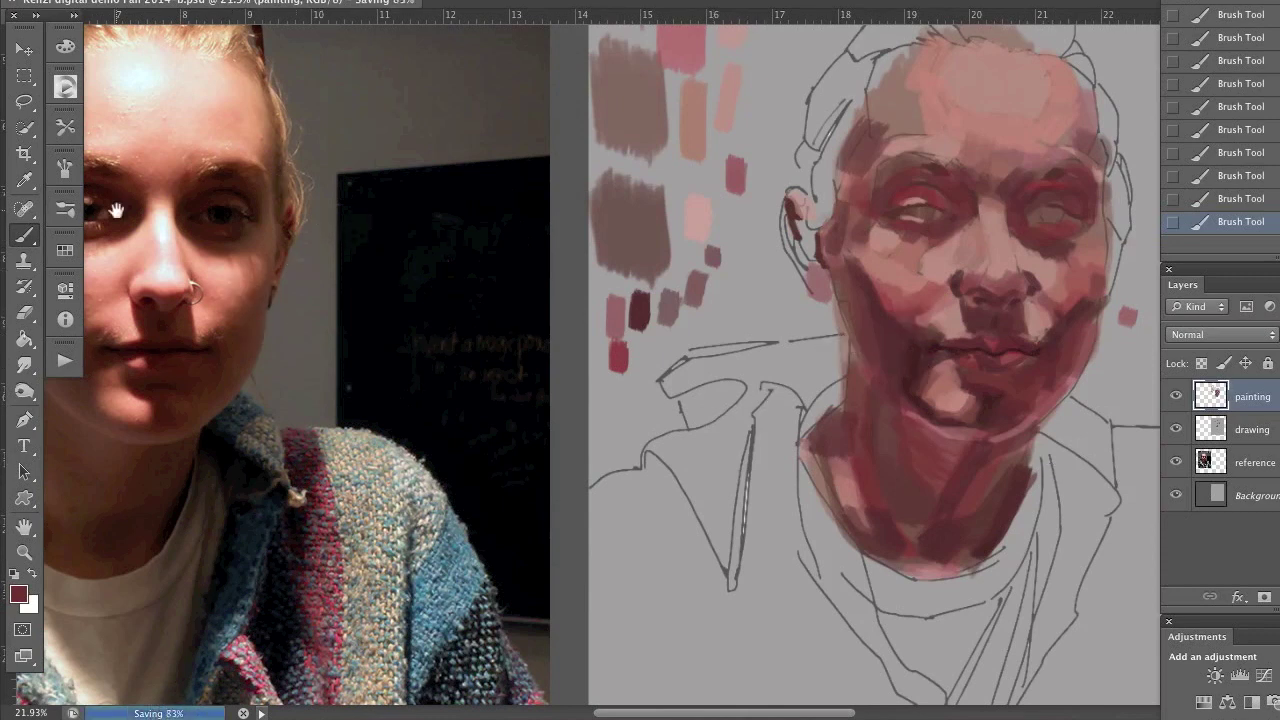
Step: Set the foreground colour to the Black swatch and paint an opaque black stroke down the hoodie beside the collar, replacing the first faint stroke
left_click(65, 251)
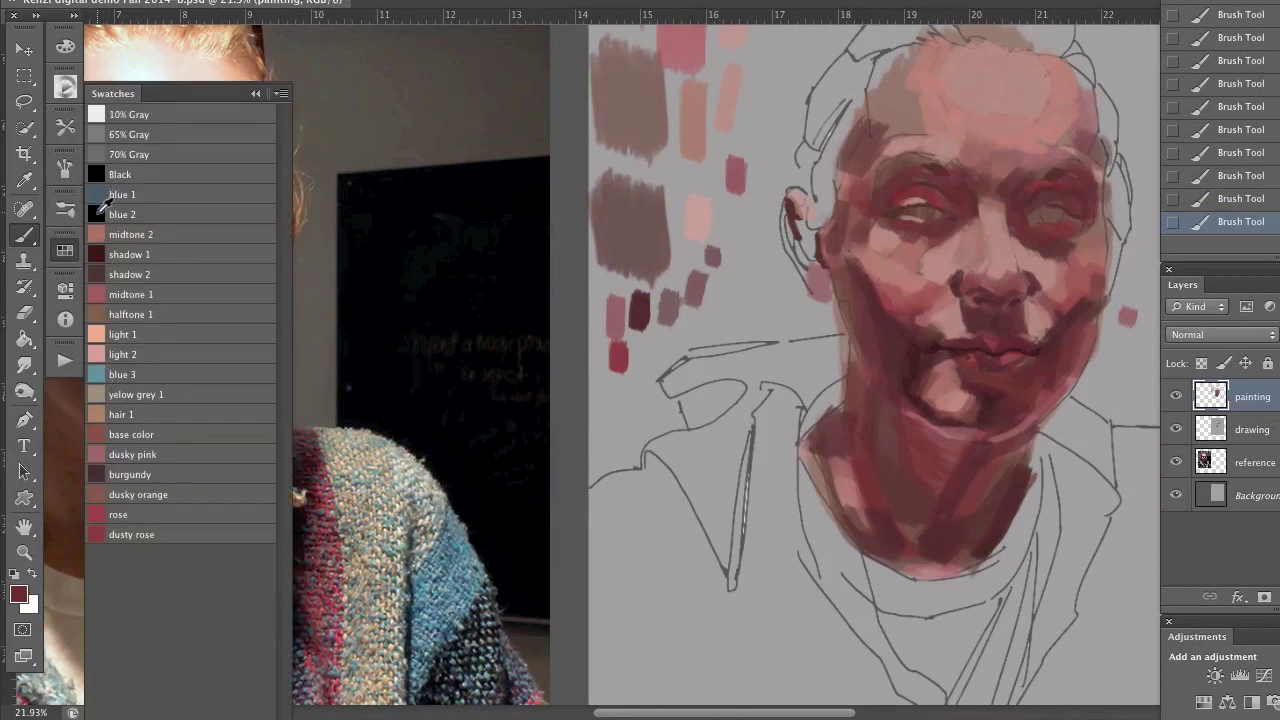
left_click(97, 175)
left_click(194, 290)
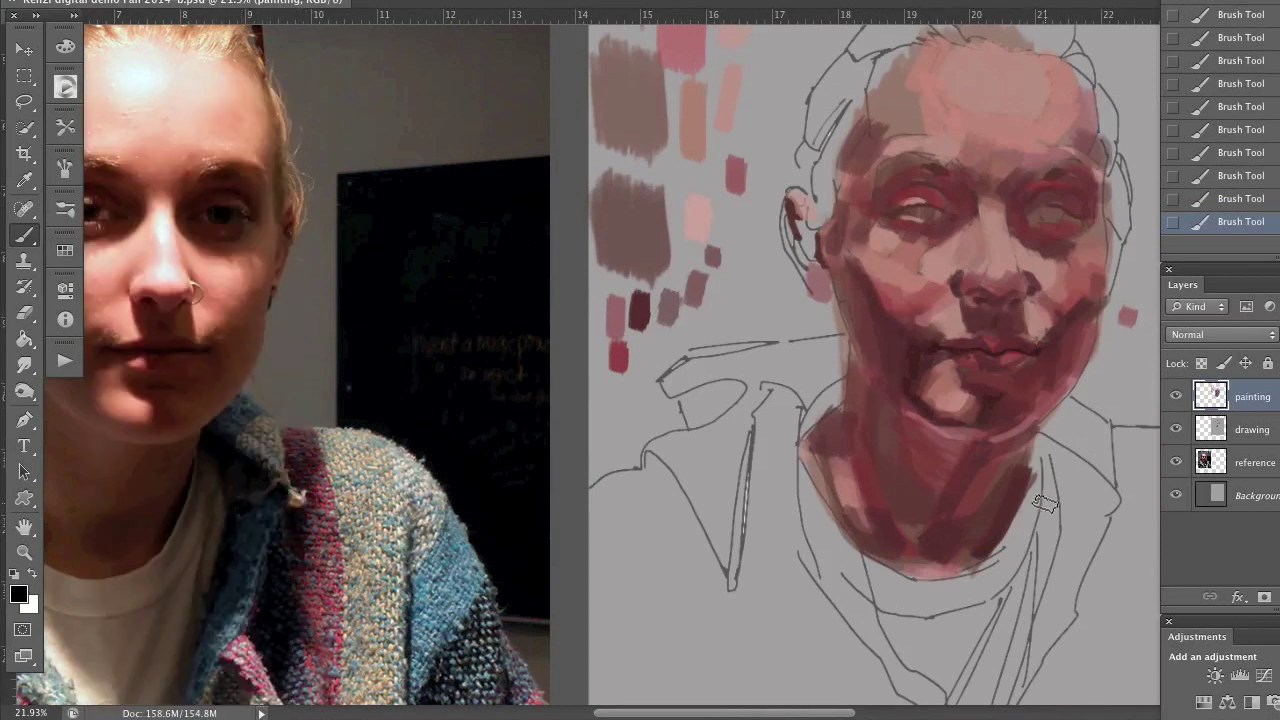
left_click_drag(1138, 512, 1060, 680)
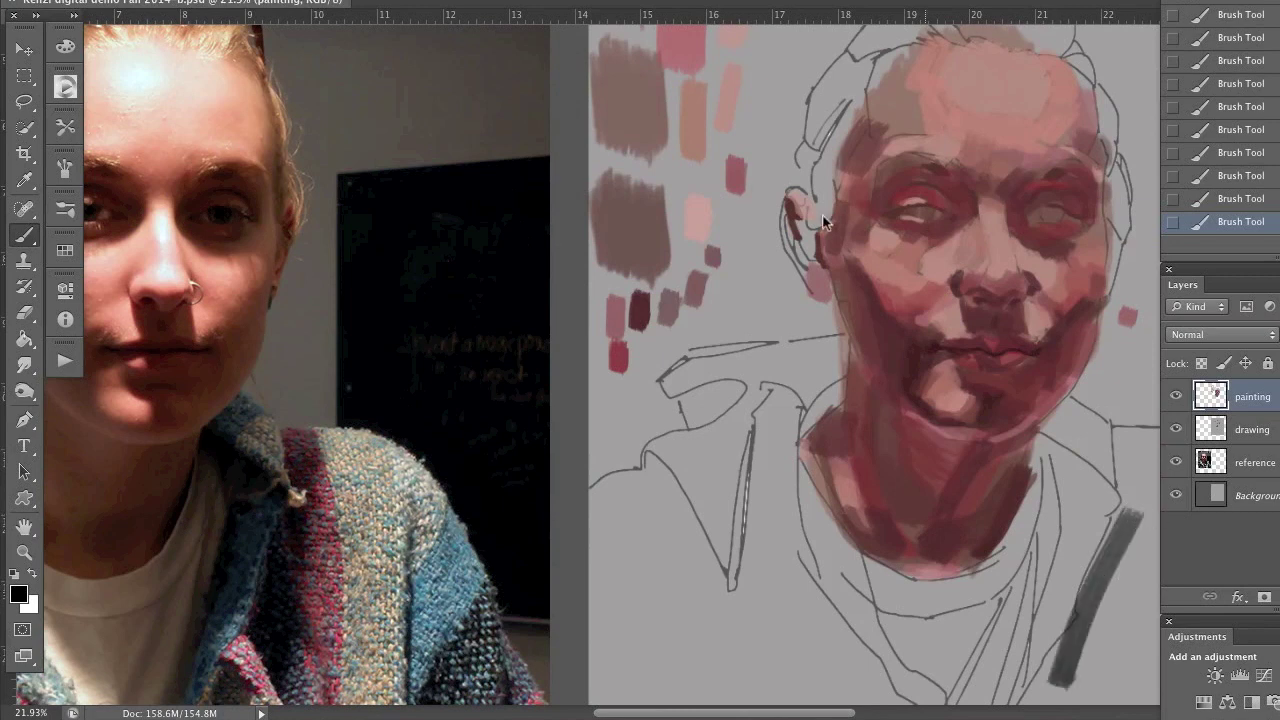
left_click(1205, 199)
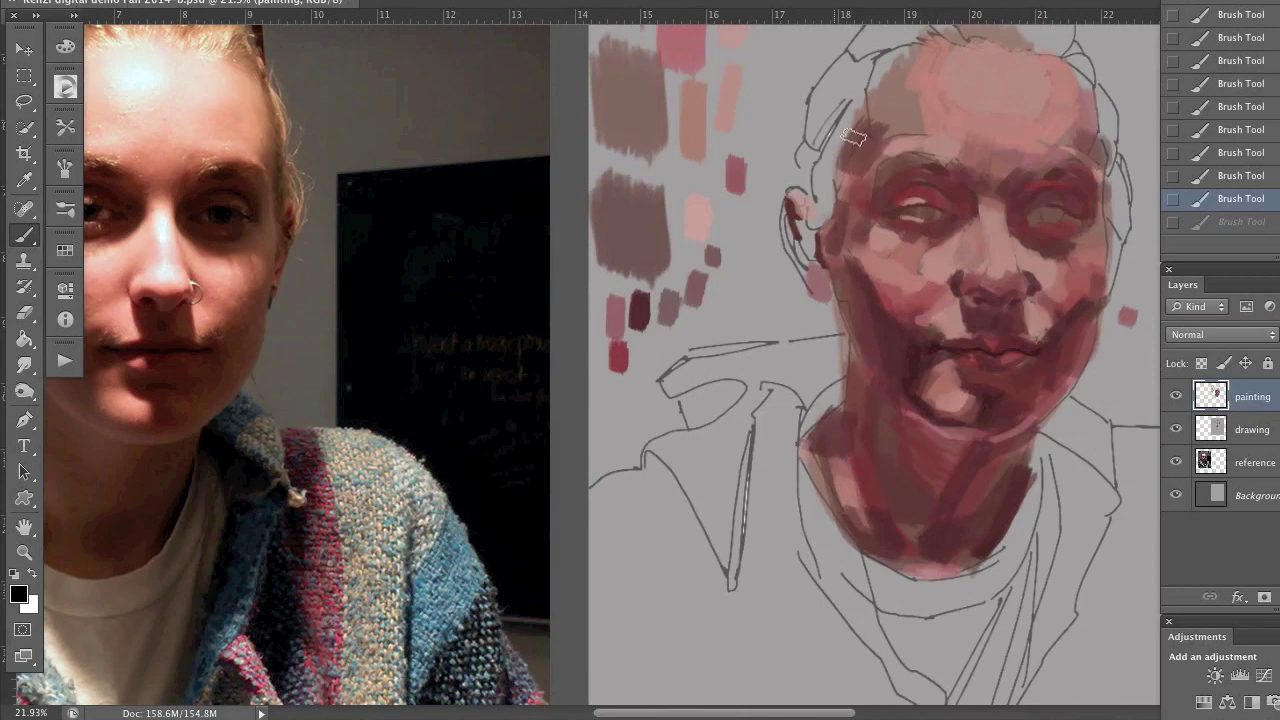
left_click_drag(1132, 512, 1066, 642)
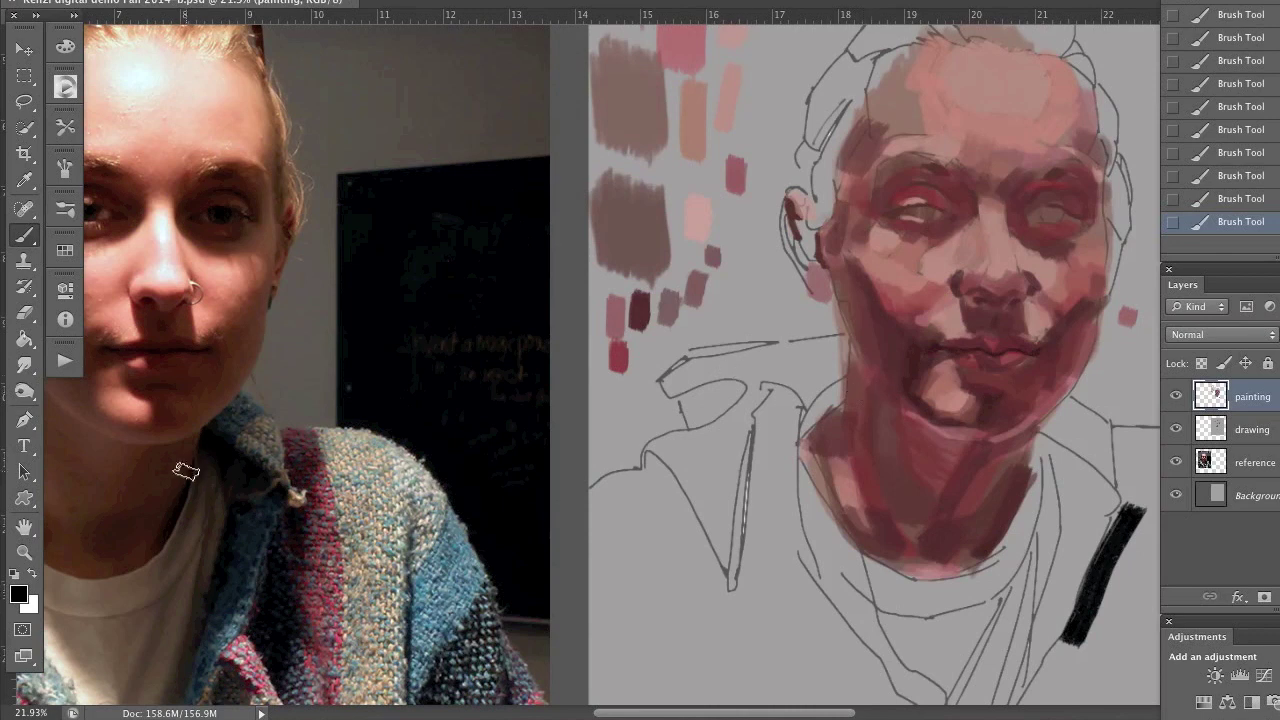
Step: Change the foreground colour to a very dark teal-blue and block in the shadowed hoodie collar beside the neck
left_click(20, 594)
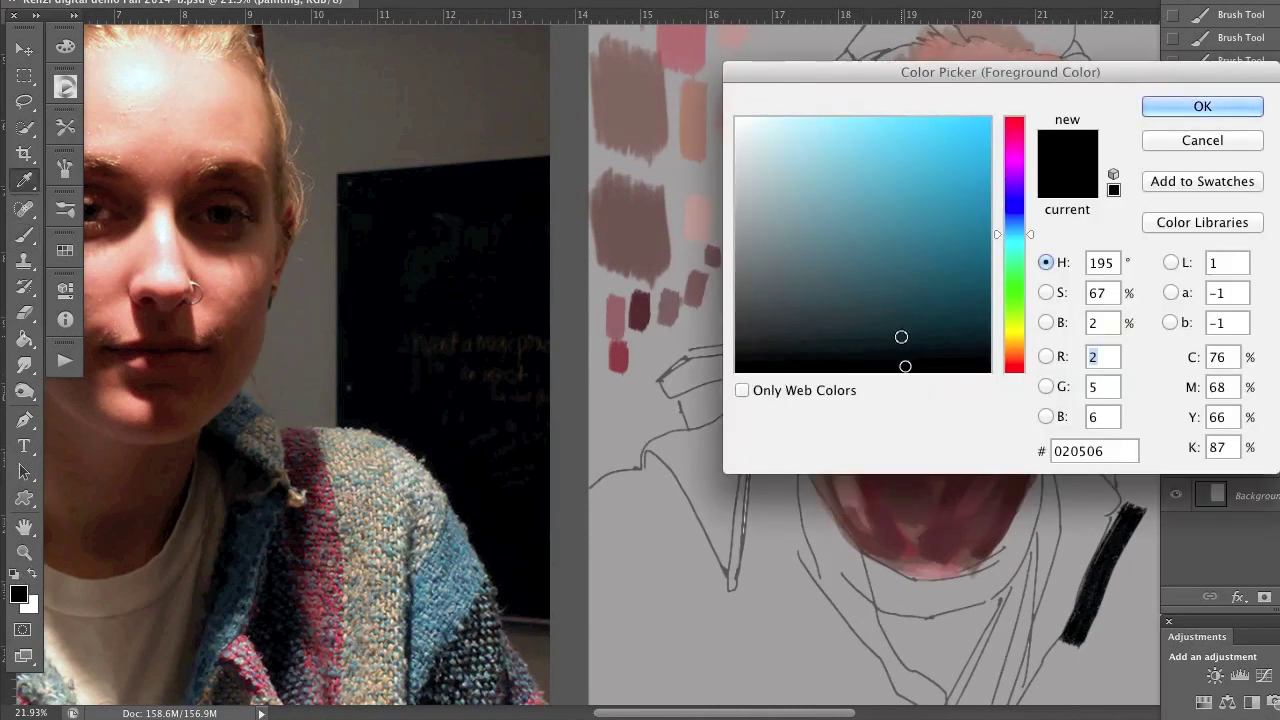
left_click(903, 341)
left_click(1197, 107)
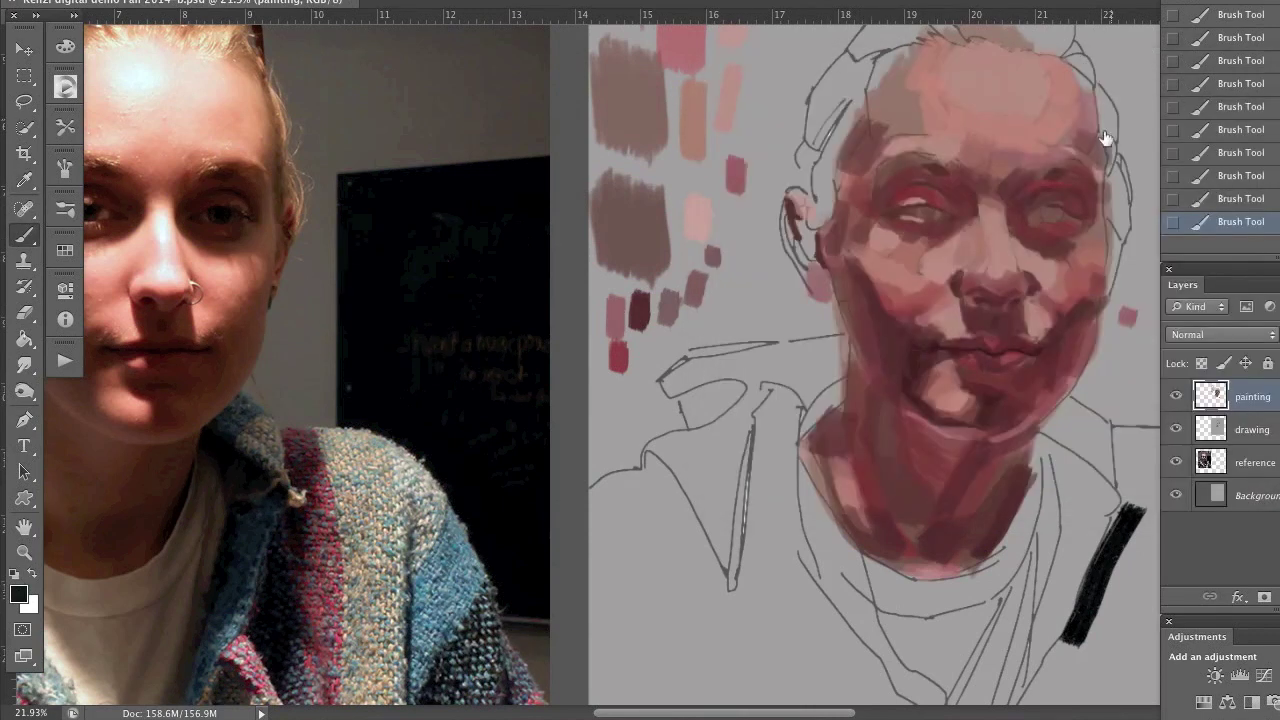
mouse_move(1040, 440)
left_mouse_down()
mouse_move(1112, 510)
mouse_move(1078, 462)
mouse_move(1105, 505)
mouse_move(1096, 540)
left_mouse_up()
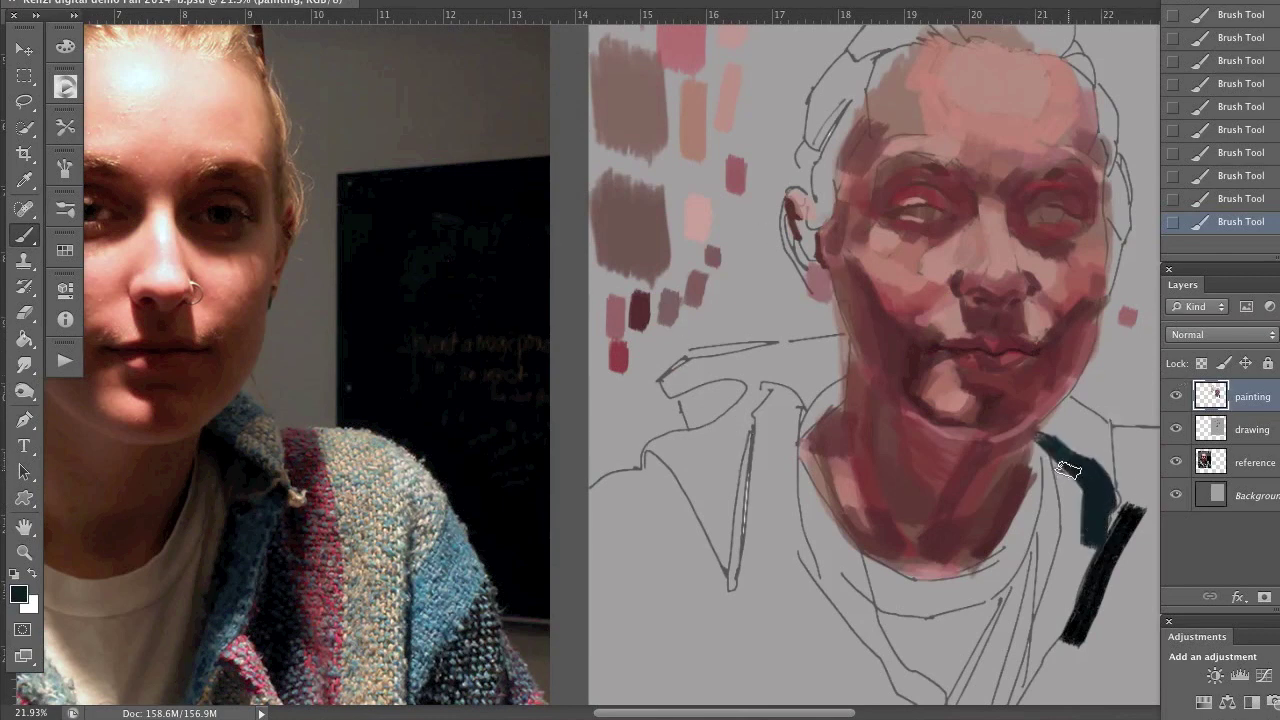
mouse_move(1067, 470)
left_mouse_down()
mouse_move(1075, 512)
mouse_move(1058, 462)
left_mouse_up()
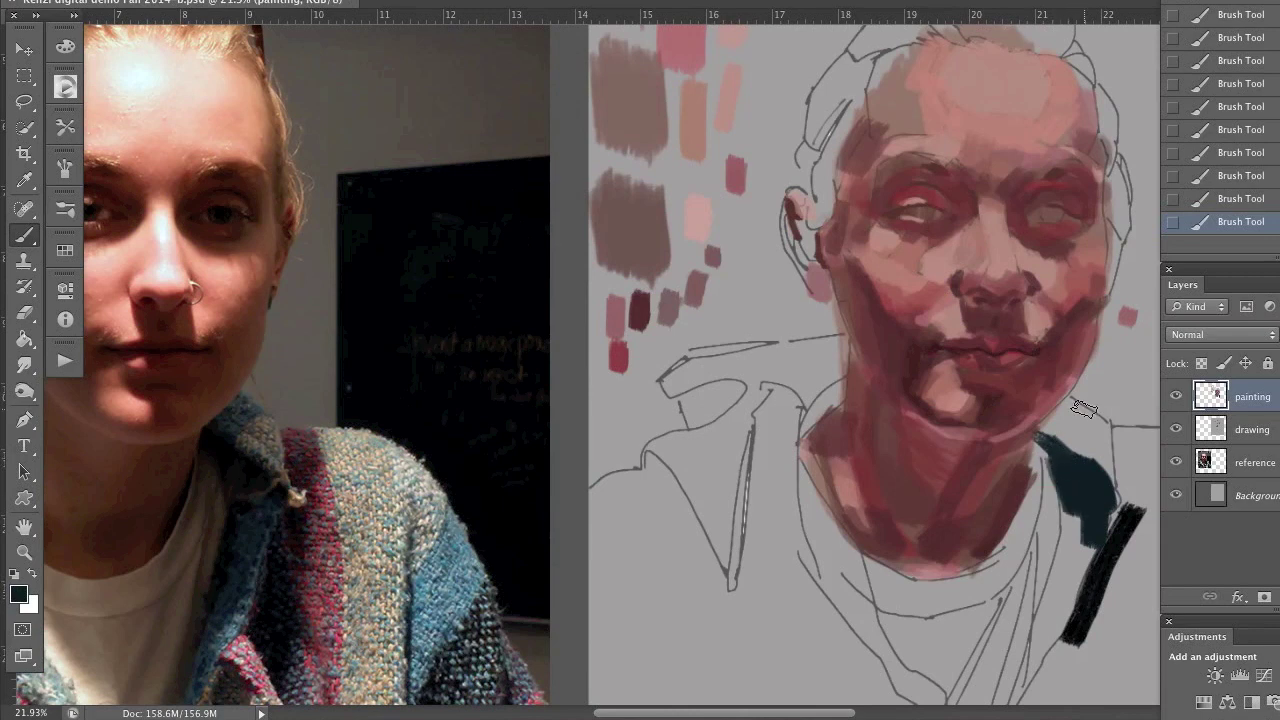
mouse_move(456, 535)
left_mouse_down()
mouse_move(480, 520)
mouse_move(591, 294)
mouse_move(688, 247)
mouse_move(655, 273)
mouse_move(482, 319)
left_mouse_up()
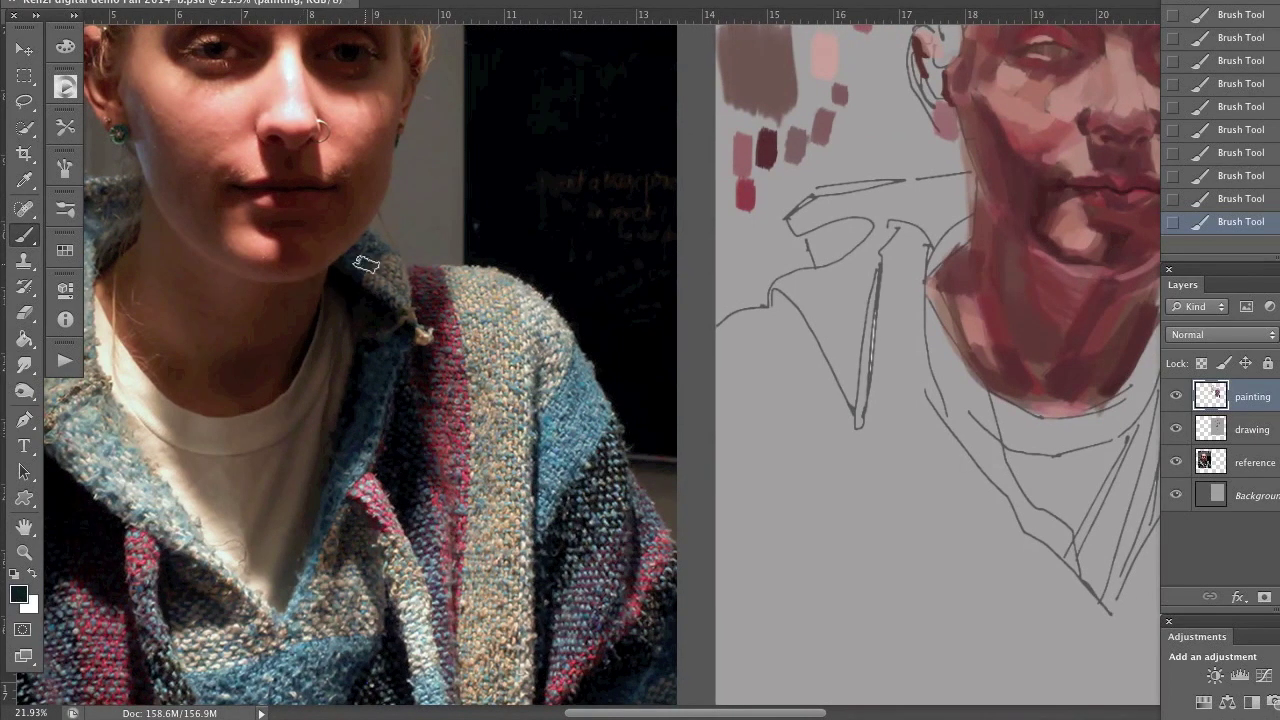
Step: Rotate the brush tip to an angle of 49°
left_click_drag(360, 265, 405, 266)
key("F5")
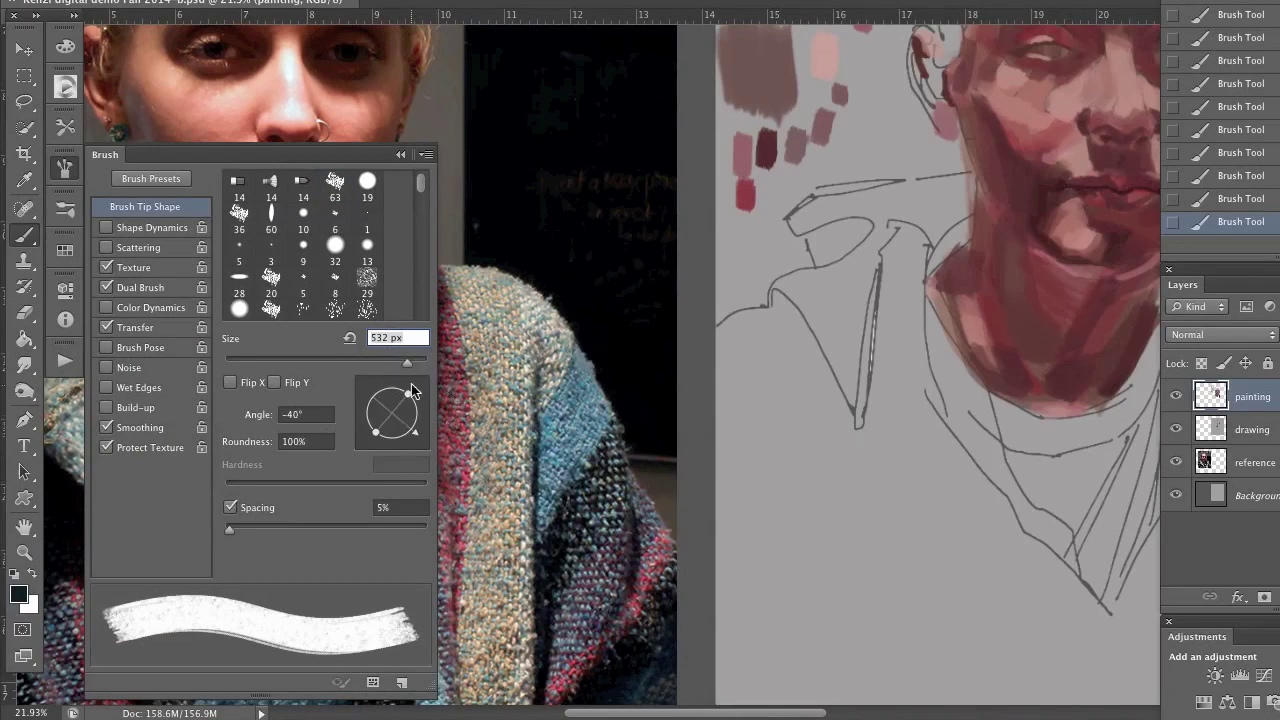
left_click(411, 384)
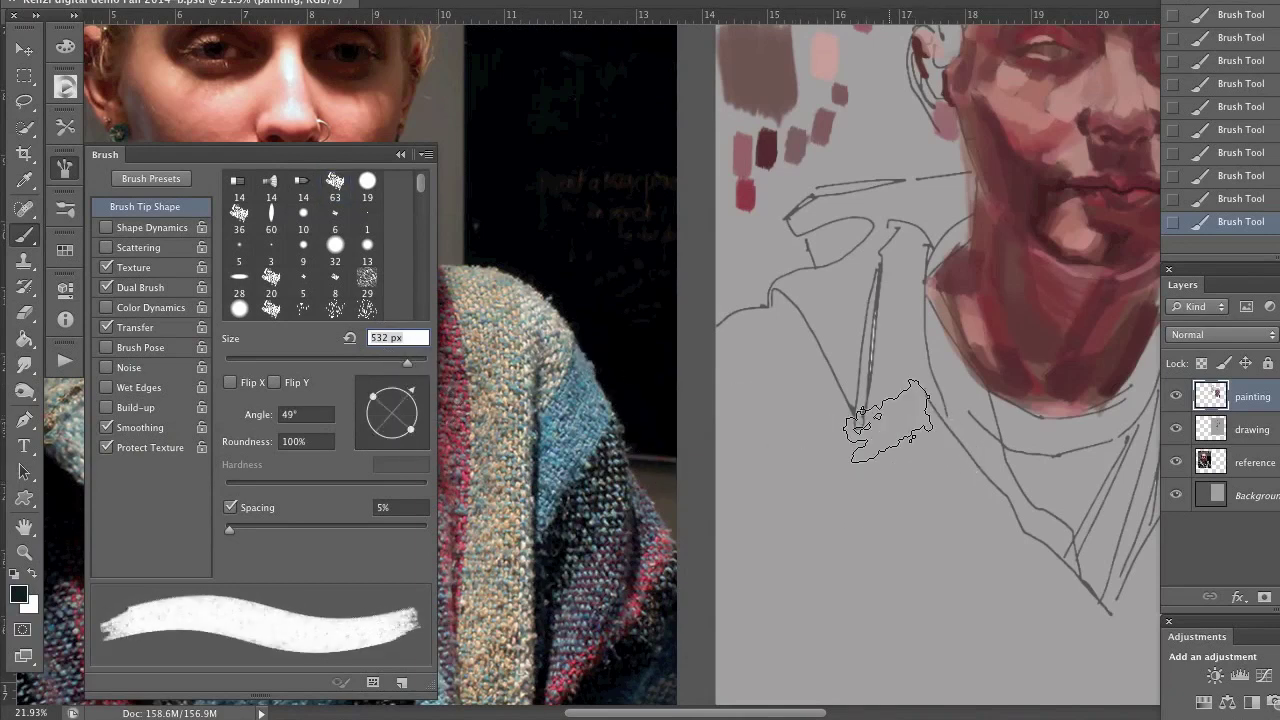
Step: Try broad dark teal strokes along the hoodie's neckline and inside the hood fold, and undo them
mouse_move(888, 420)
left_mouse_down()
mouse_move(870, 405)
mouse_move(955, 480)
mouse_move(1095, 655)
left_mouse_up()
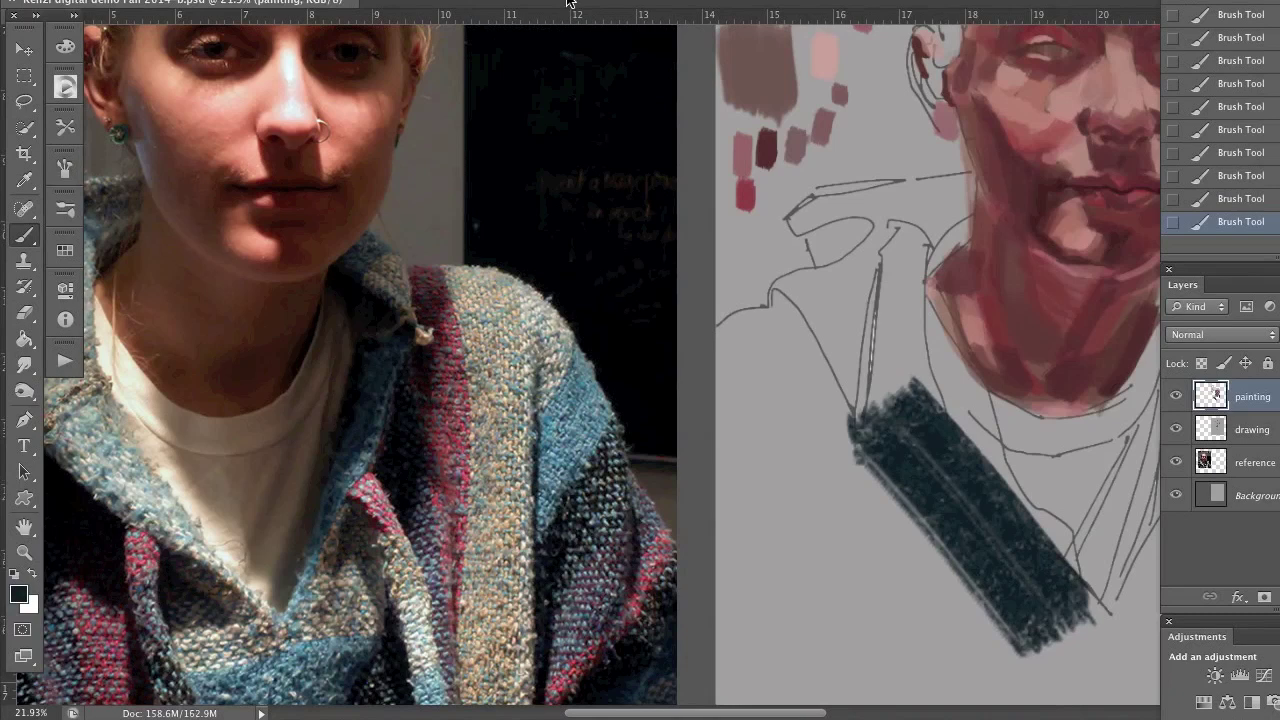
left_click(1227, 197)
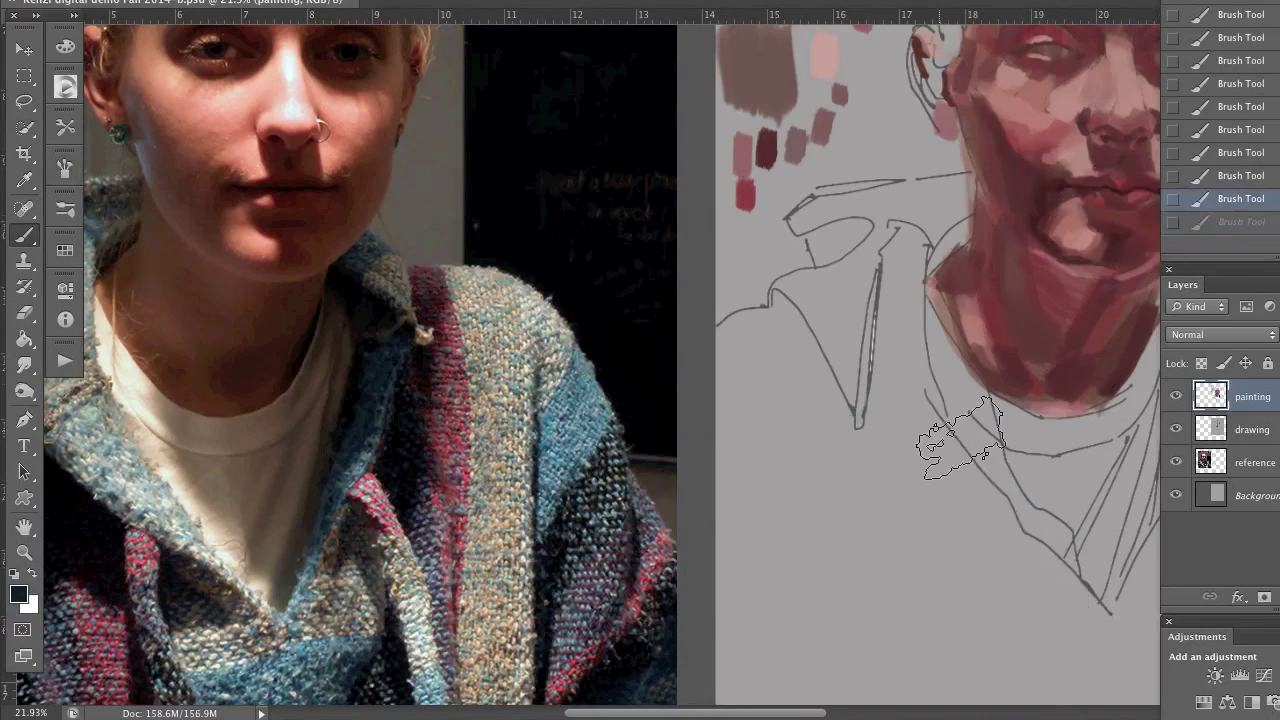
mouse_move(960, 440)
left_mouse_down()
mouse_move(920, 454)
mouse_move(914, 443)
mouse_move(943, 471)
mouse_move(937, 490)
mouse_move(1000, 540)
mouse_move(1035, 625)
mouse_move(1005, 565)
left_mouse_up()
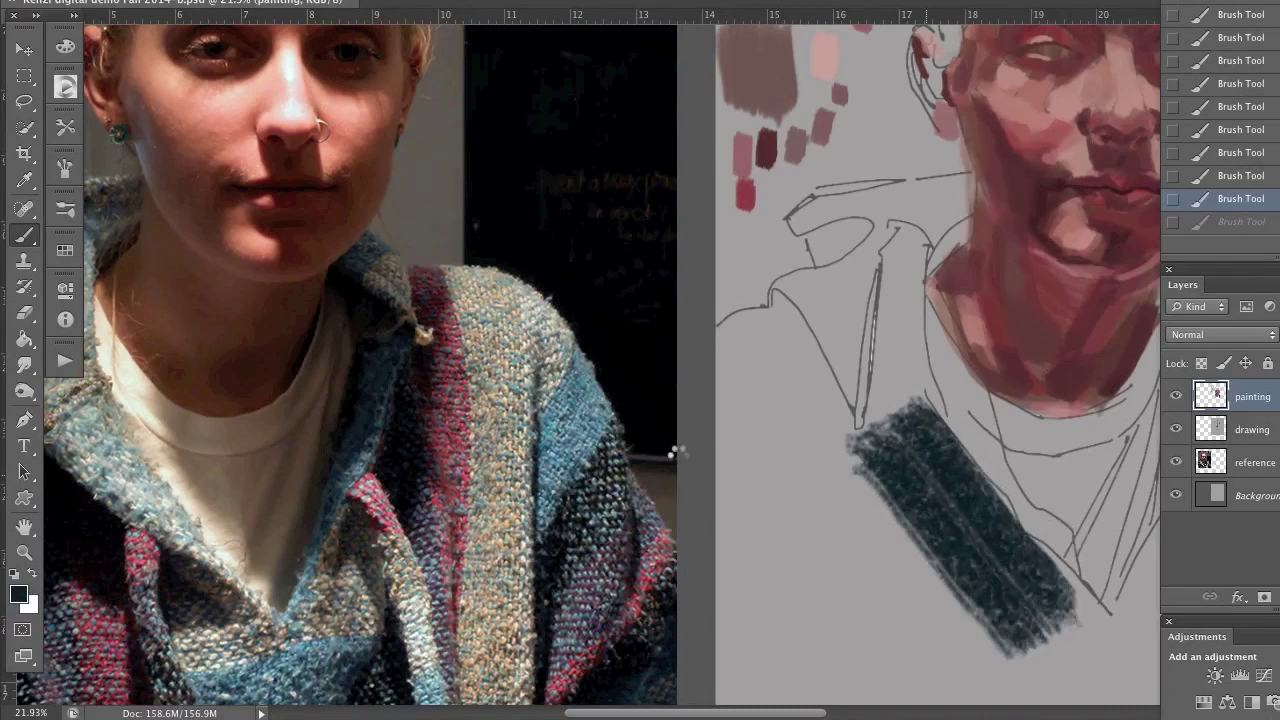
mouse_move(794, 463)
left_mouse_down()
mouse_move(863, 474)
mouse_move(806, 466)
left_mouse_up()
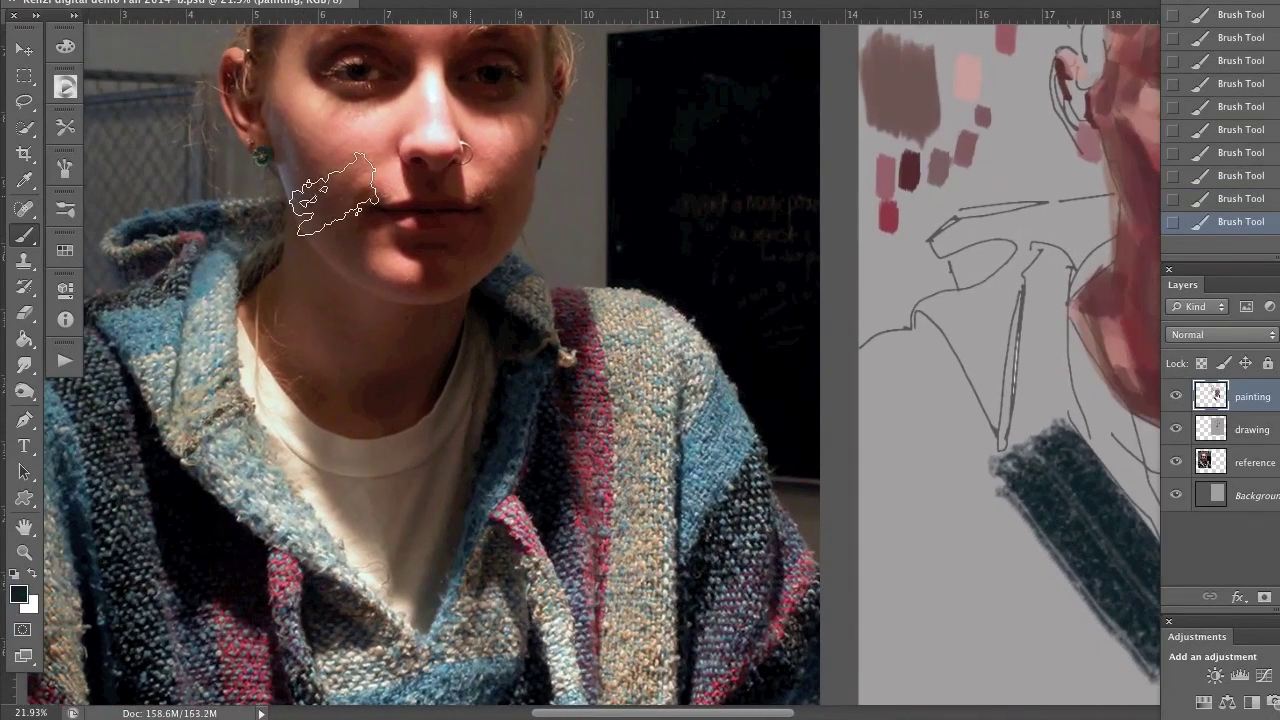
left_click_drag(375, 247, 360, 251)
mouse_move(978, 290)
left_mouse_down()
mouse_move(962, 262)
mouse_move(990, 267)
mouse_move(1020, 244)
left_mouse_up()
mouse_move(1048, 498)
left_mouse_down()
mouse_move(1009, 521)
mouse_move(1080, 470)
mouse_move(1066, 497)
left_mouse_up()
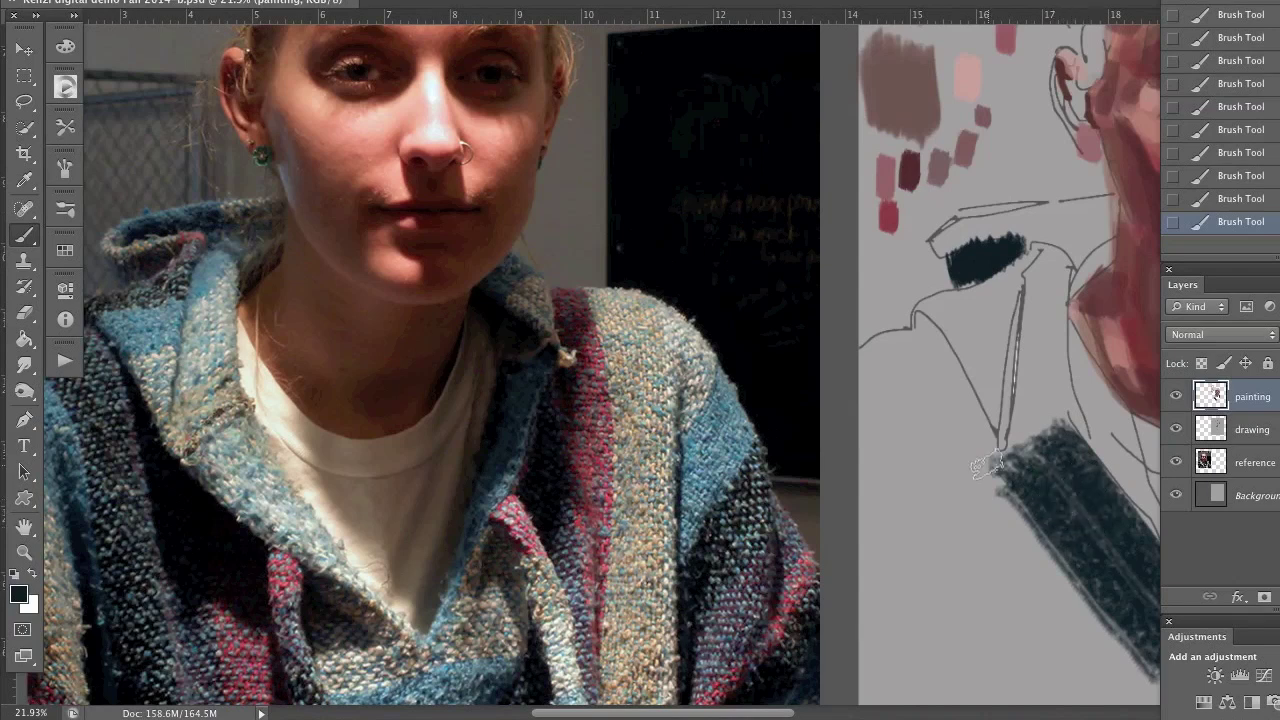
left_click(1228, 177)
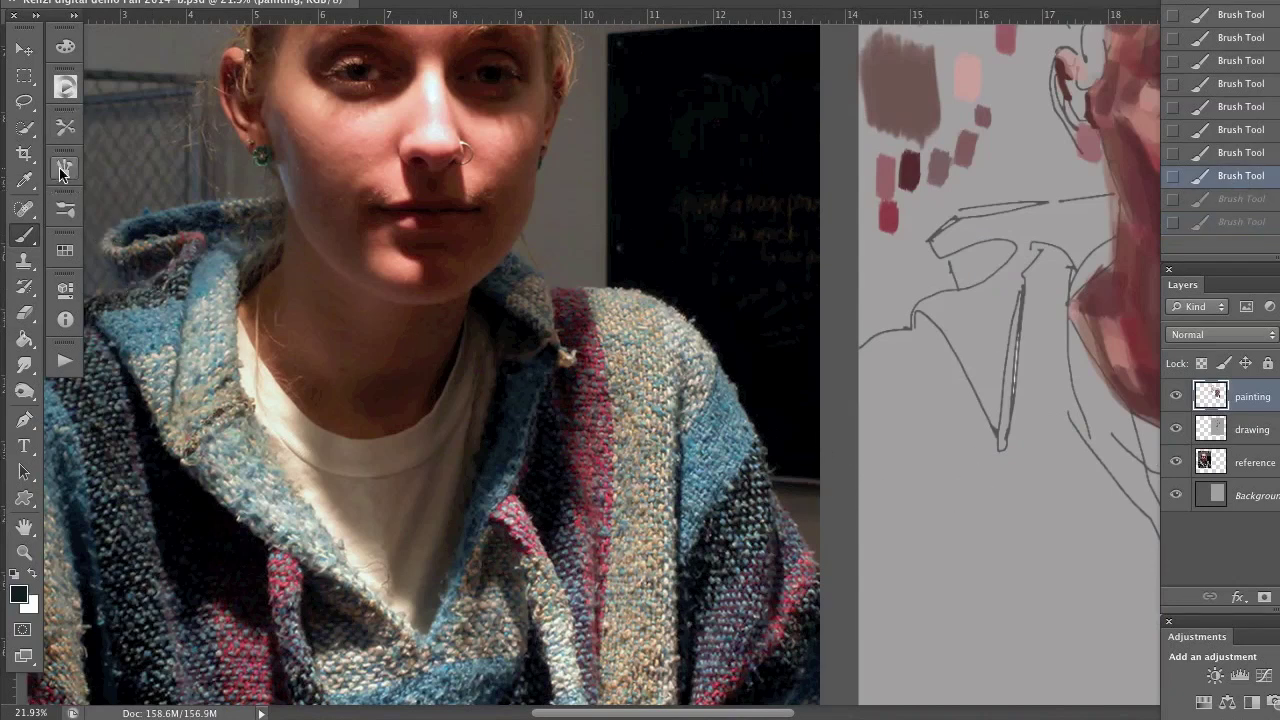
Step: Set the foreground colour to the blue 1 swatch and paint a sample patch below the colour samples beside the portrait
left_click(62, 250)
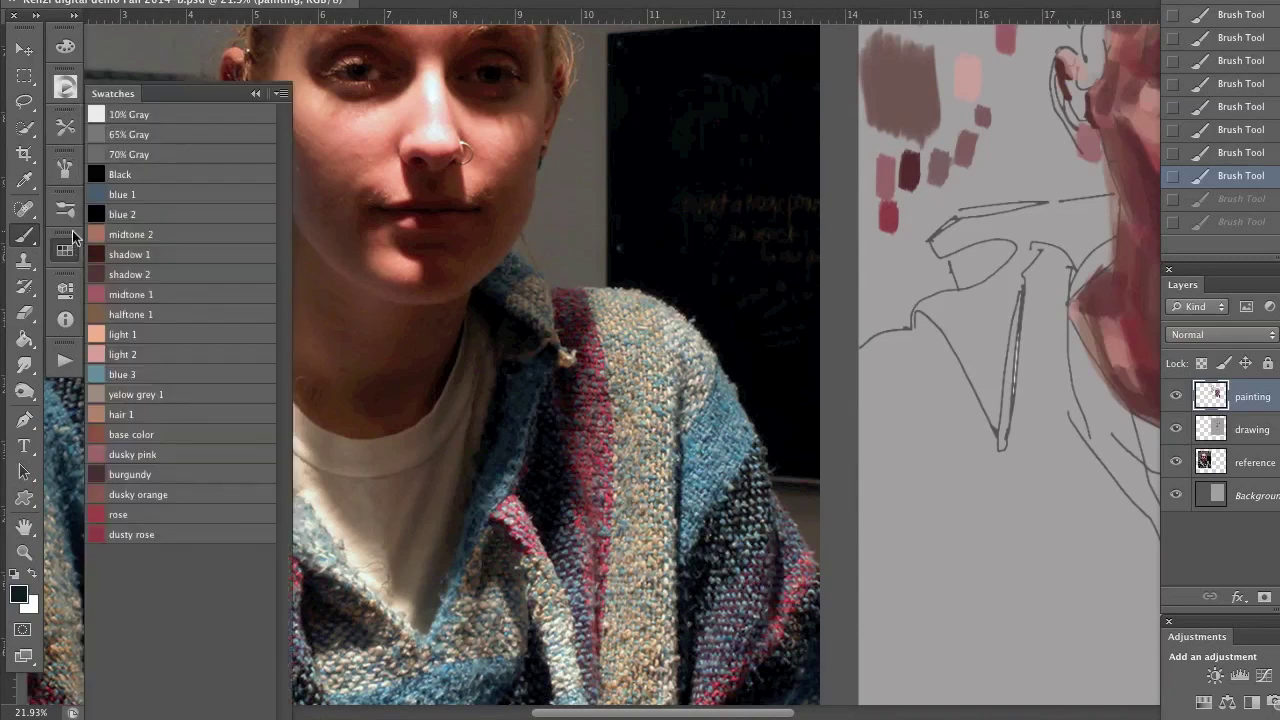
left_click(62, 250)
left_click(62, 250)
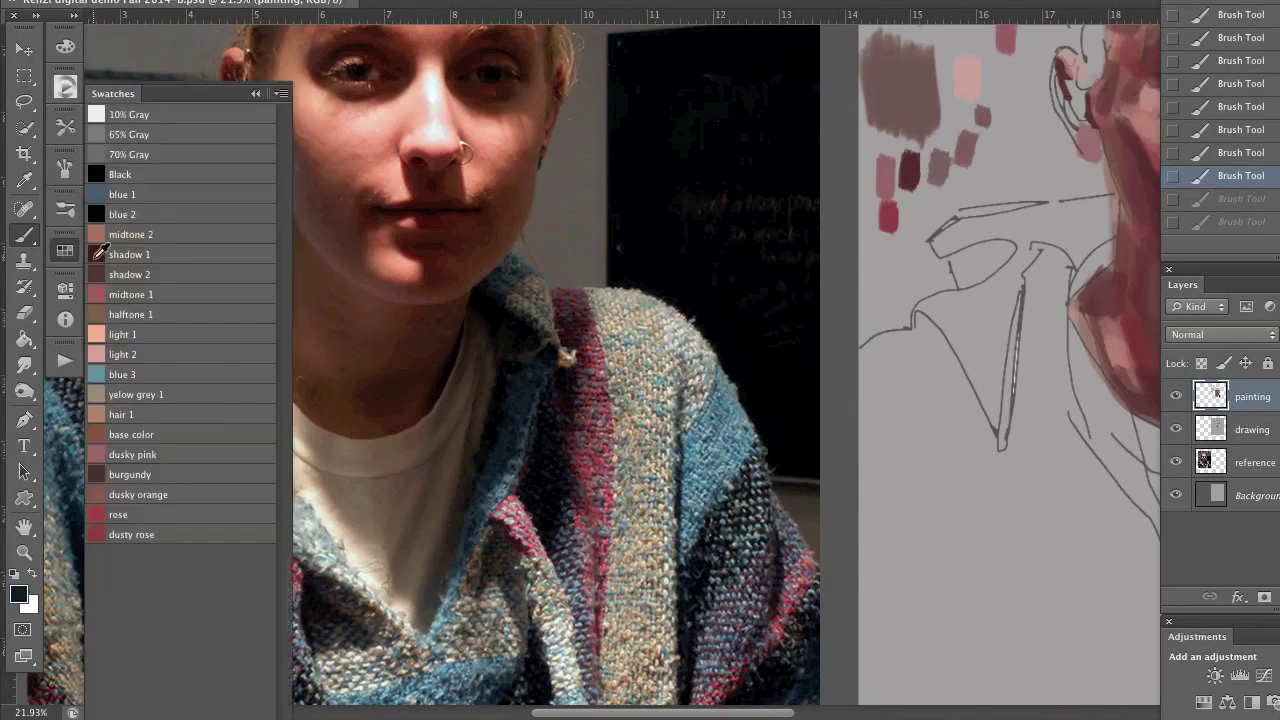
left_click(102, 191)
mouse_move(874, 247)
left_mouse_down()
mouse_move(878, 266)
mouse_move(897, 263)
left_mouse_up()
key("super+shift+z")
key("super+shift+z")
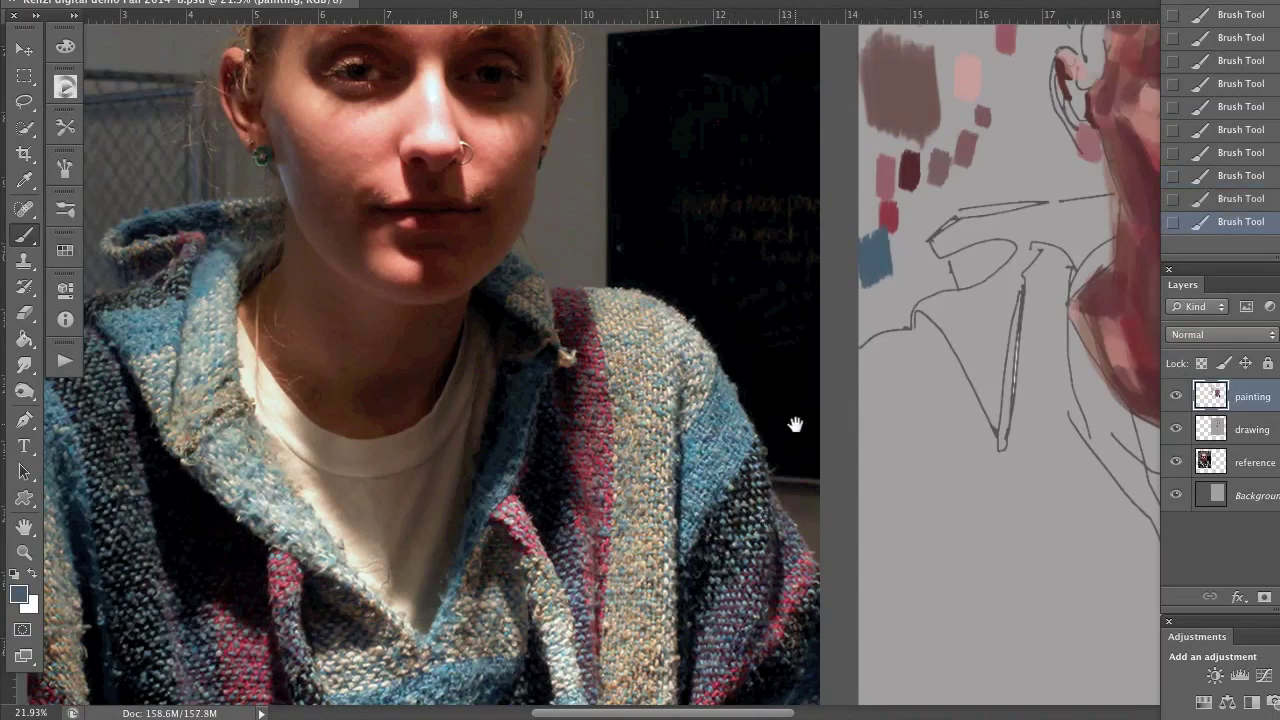
Step: Block in the muted blue areas of the hood, both collar sides, the shoulder and sleeve stripe, and the lower neckline
mouse_move(856, 424)
left_mouse_down()
mouse_move(869, 446)
mouse_move(634, 443)
left_mouse_up()
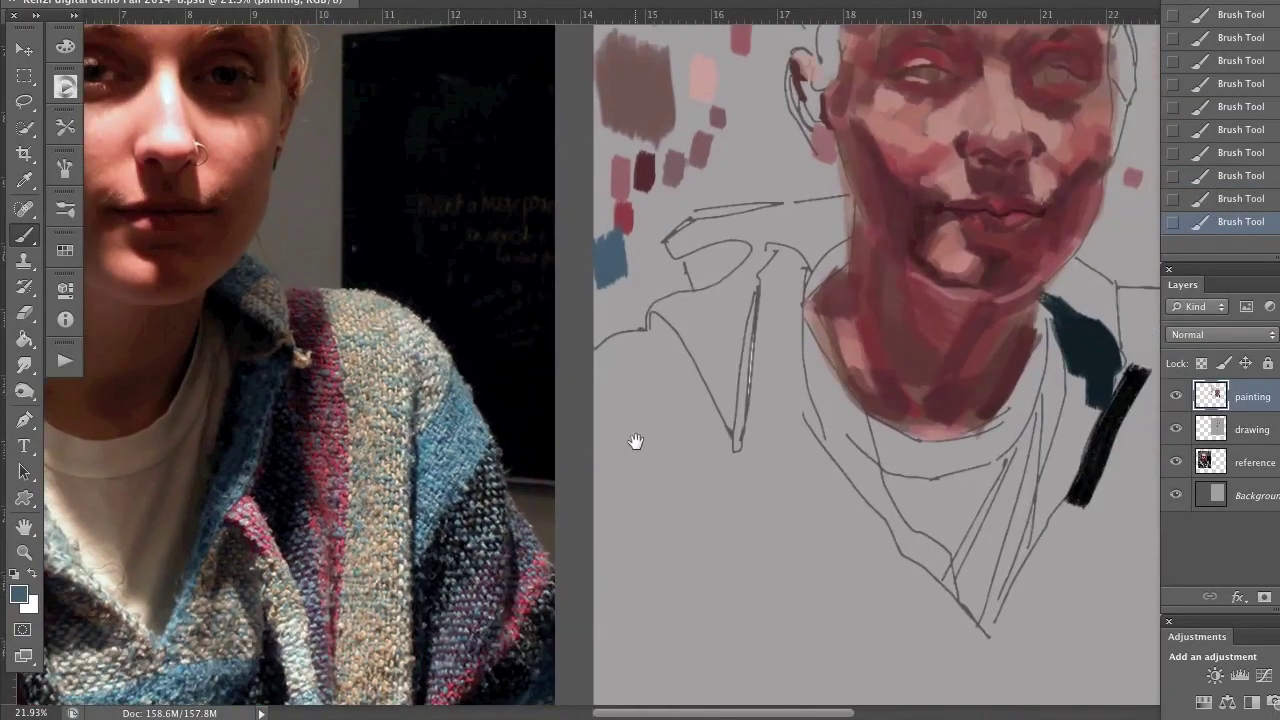
scroll(634, 397, "down", 3)
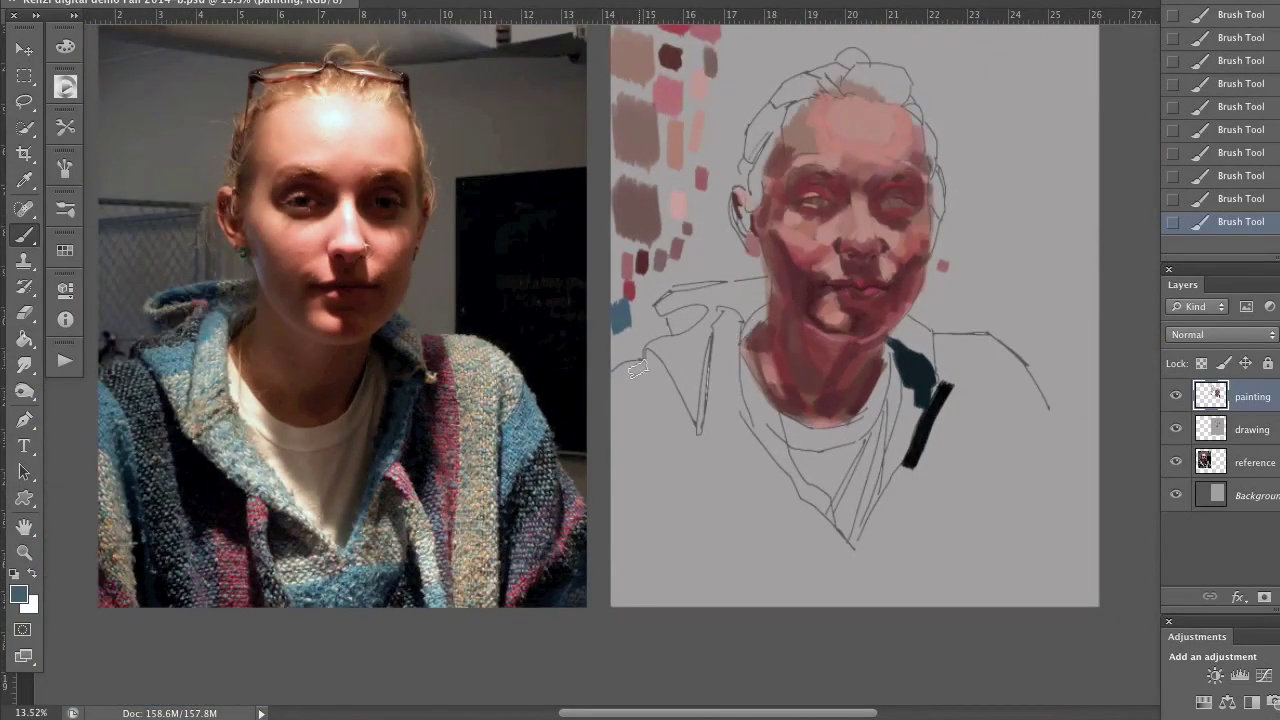
mouse_move(657, 345)
left_mouse_down()
mouse_move(672, 365)
mouse_move(670, 345)
mouse_move(729, 310)
mouse_move(720, 350)
left_mouse_up()
mouse_move(898, 337)
left_mouse_down()
mouse_move(906, 322)
mouse_move(922, 348)
left_mouse_up()
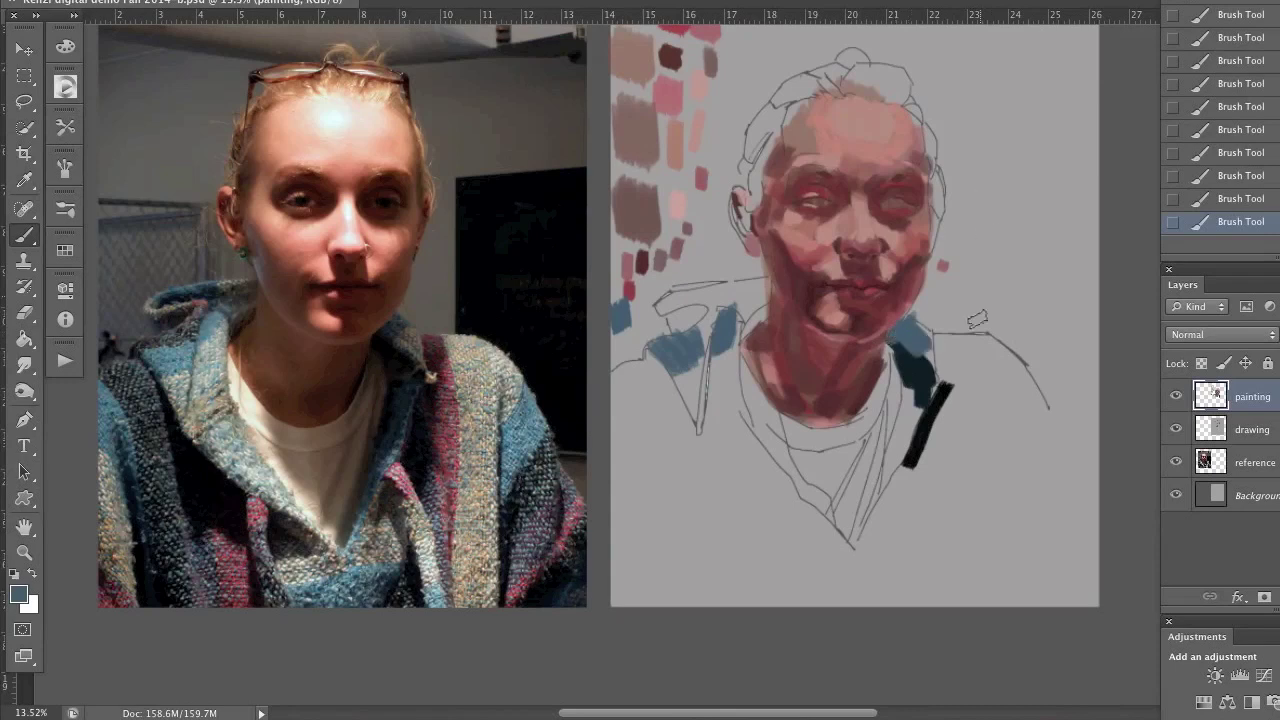
left_click_drag(928, 392, 880, 490)
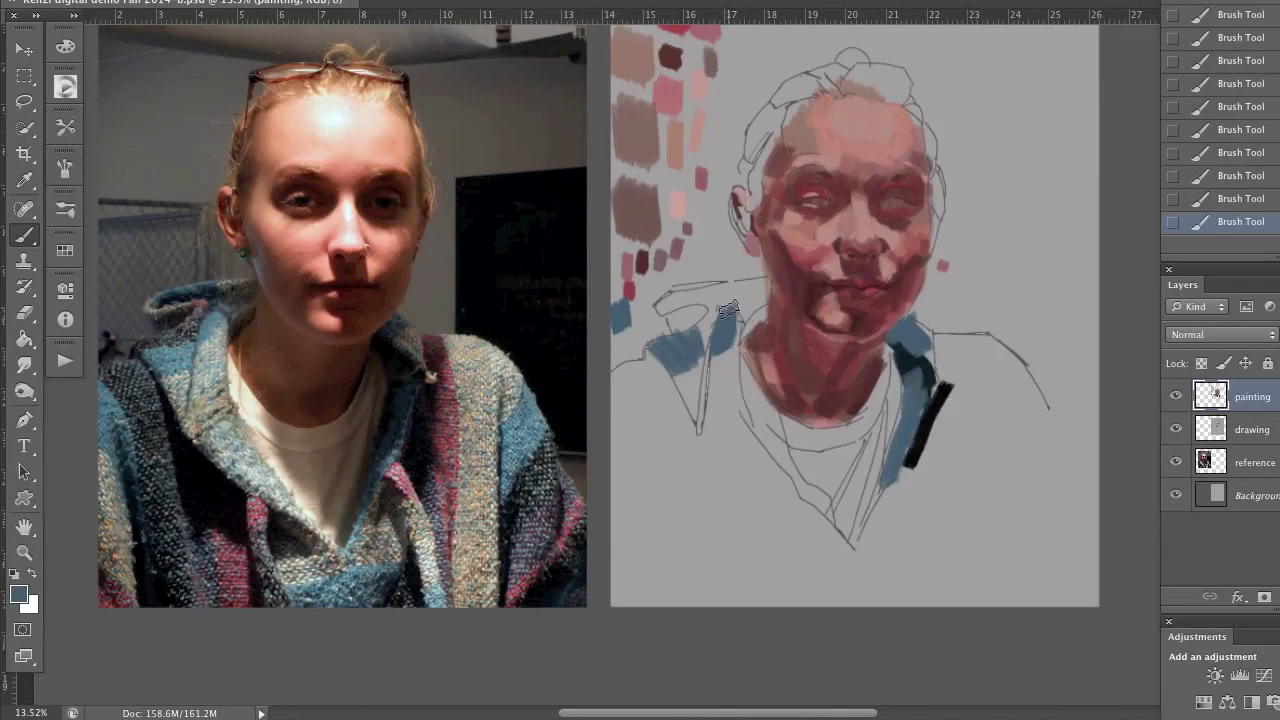
mouse_move(668, 301)
left_mouse_down()
mouse_move(733, 288)
mouse_move(672, 300)
left_mouse_up()
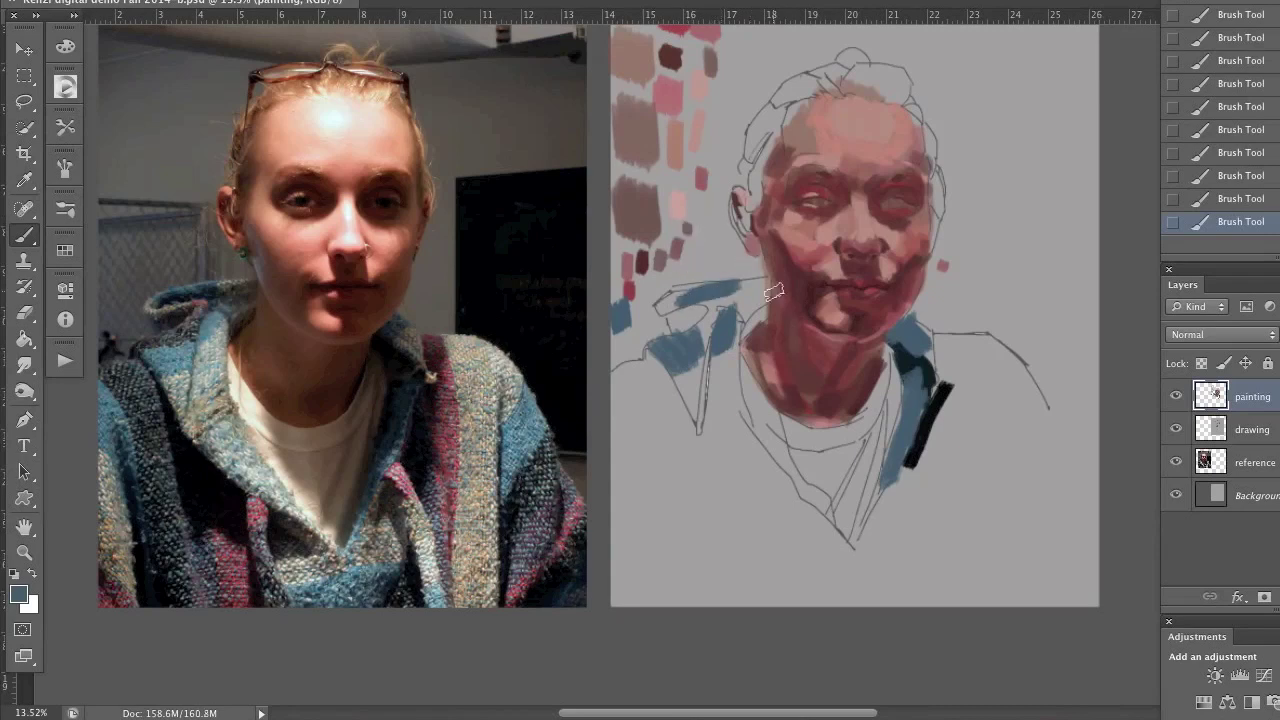
left_click_drag(760, 291, 736, 311)
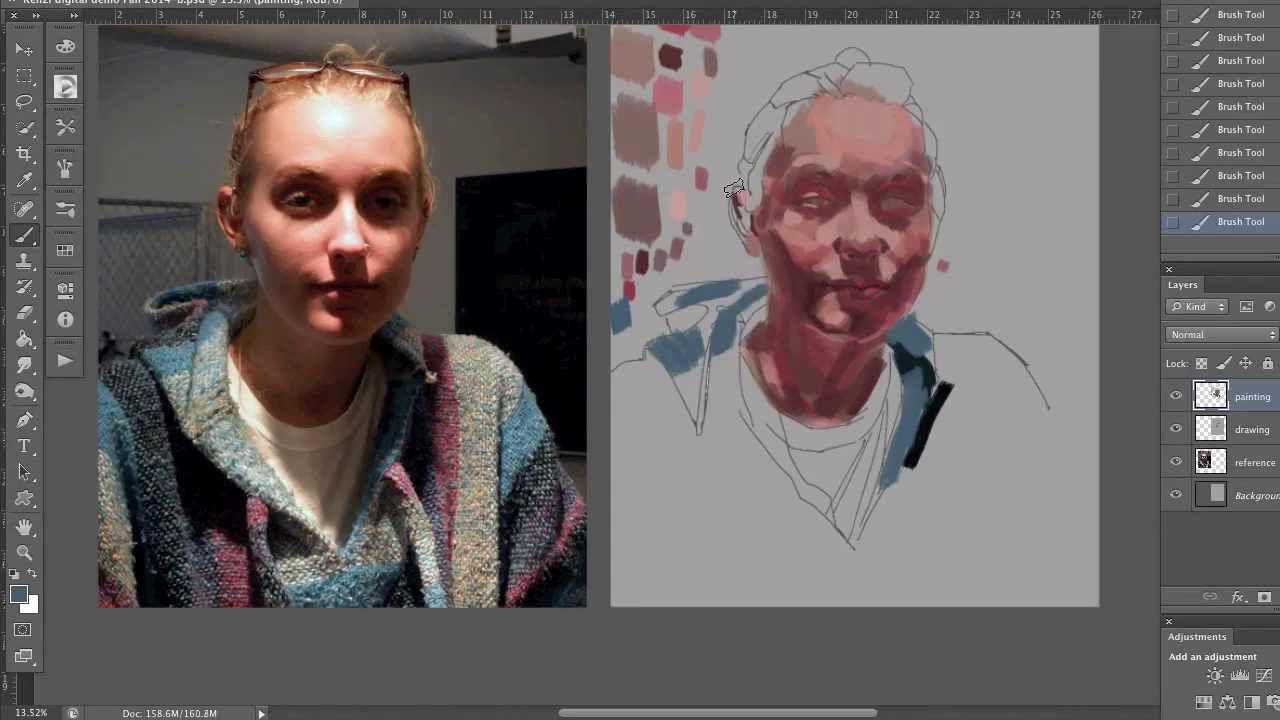
left_click_drag(619, 370, 676, 488)
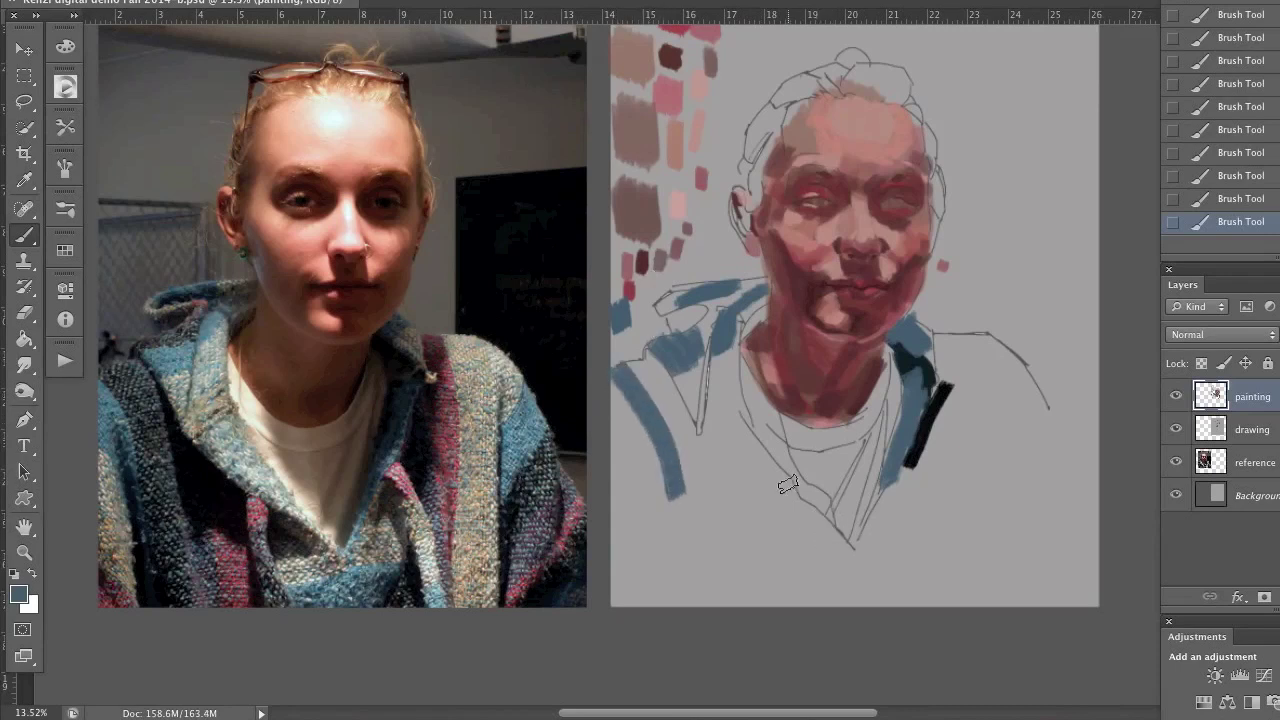
left_click_drag(735, 447, 835, 543)
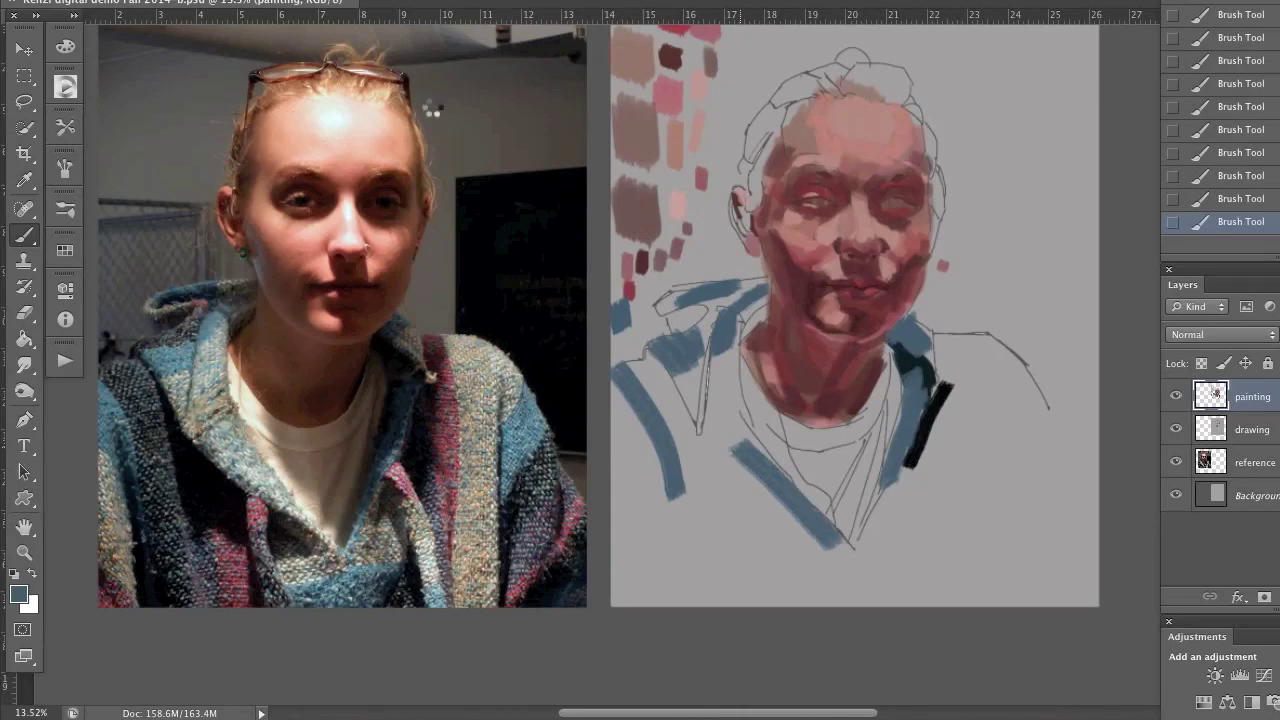
Step: Change to the blue 3 swatch and brush lighter blue accents on the far sleeve, hood edge, neckline and near shoulder
left_click(65, 250)
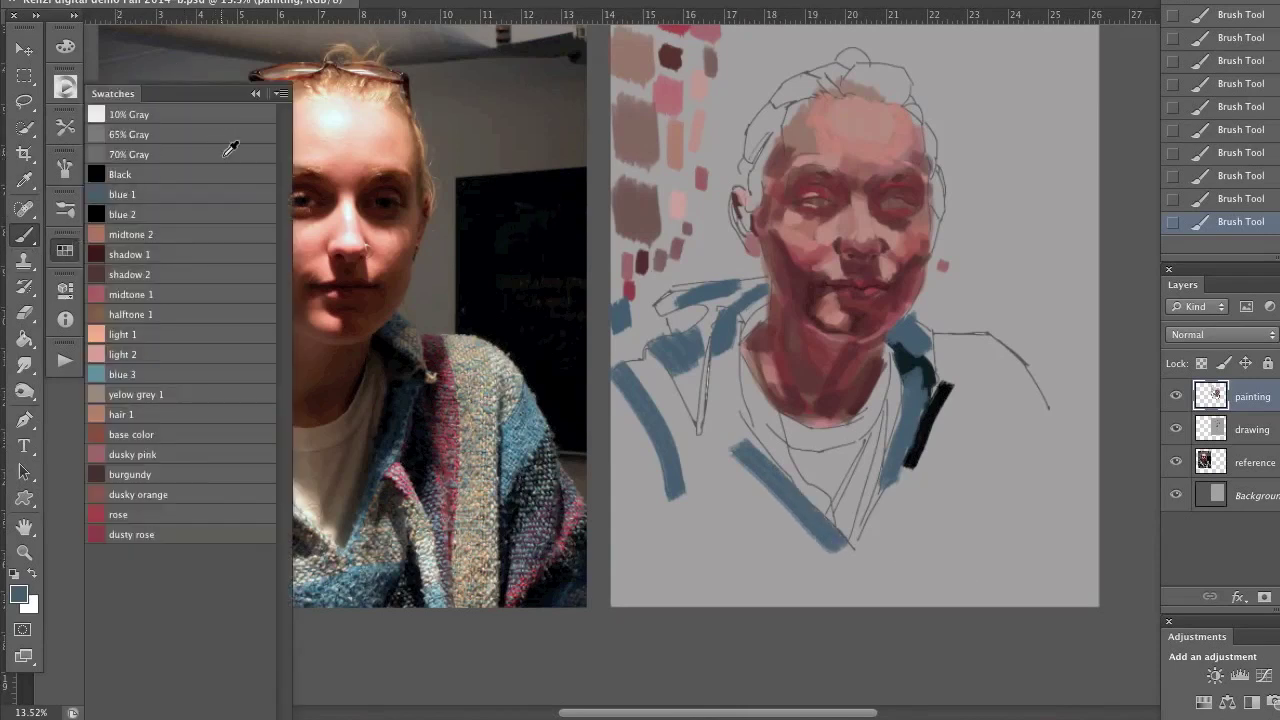
left_click(99, 373)
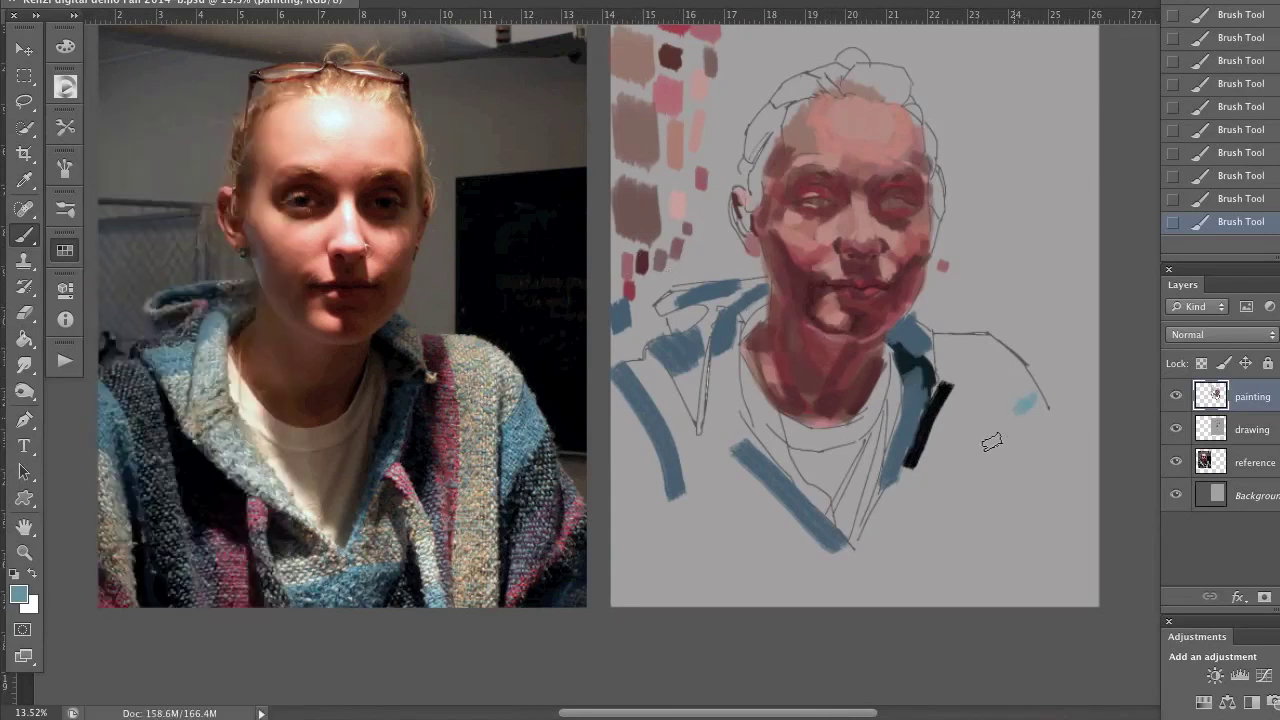
left_click_drag(1036, 398, 990, 445)
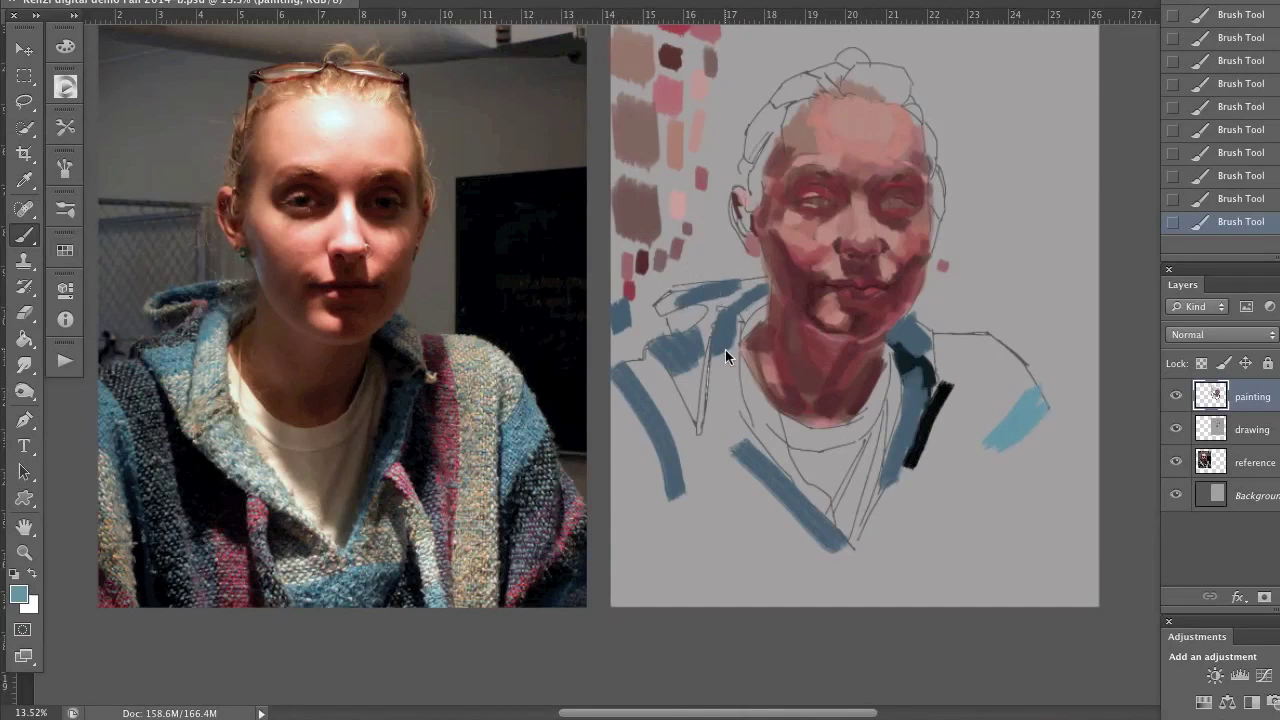
mouse_move(725, 349)
left_mouse_down()
mouse_move(716, 390)
mouse_move(727, 351)
left_mouse_up()
left_click_drag(748, 303, 691, 312)
mouse_move(733, 440)
left_mouse_down()
mouse_move(772, 482)
mouse_move(740, 435)
mouse_move(760, 462)
left_mouse_up()
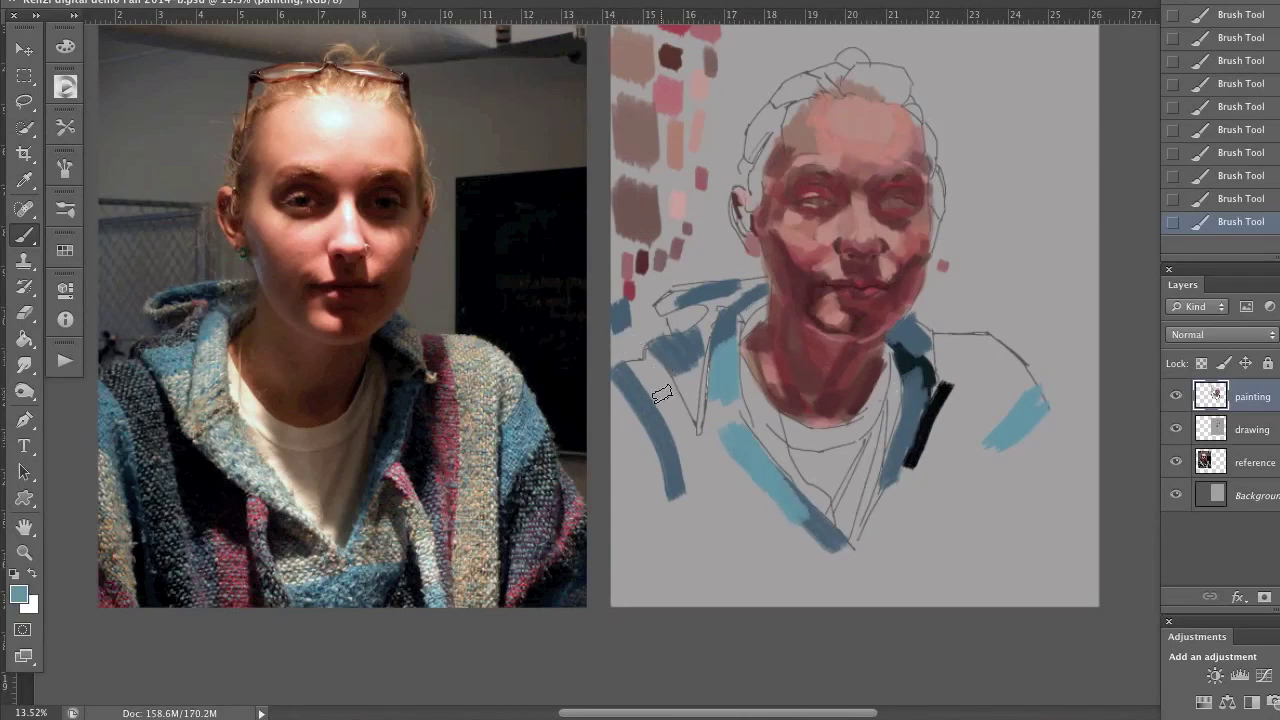
mouse_move(636, 367)
left_mouse_down()
mouse_move(680, 430)
mouse_move(650, 369)
mouse_move(683, 400)
mouse_move(703, 458)
left_mouse_up()
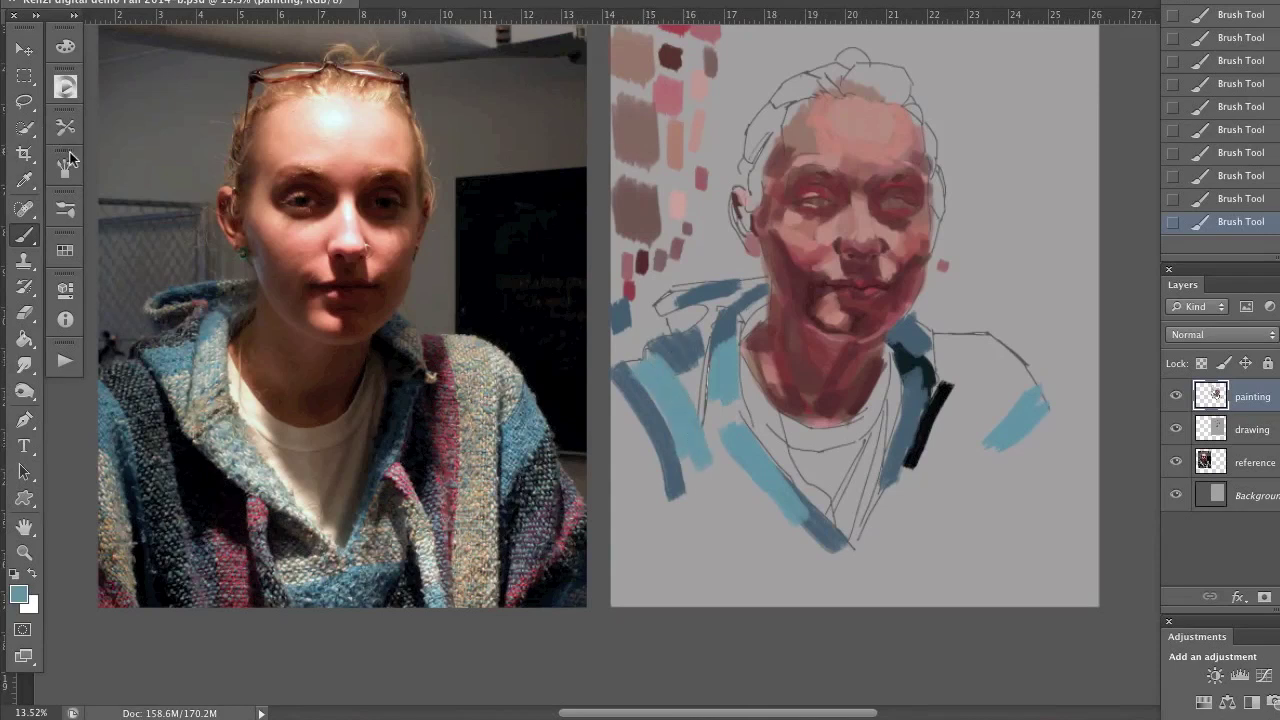
Step: Change the foreground colour to a greyish beige and dab patches on both sides of the hoodie collar and the near shoulder
left_click(66, 47)
left_click(63, 48)
left_click(65, 250)
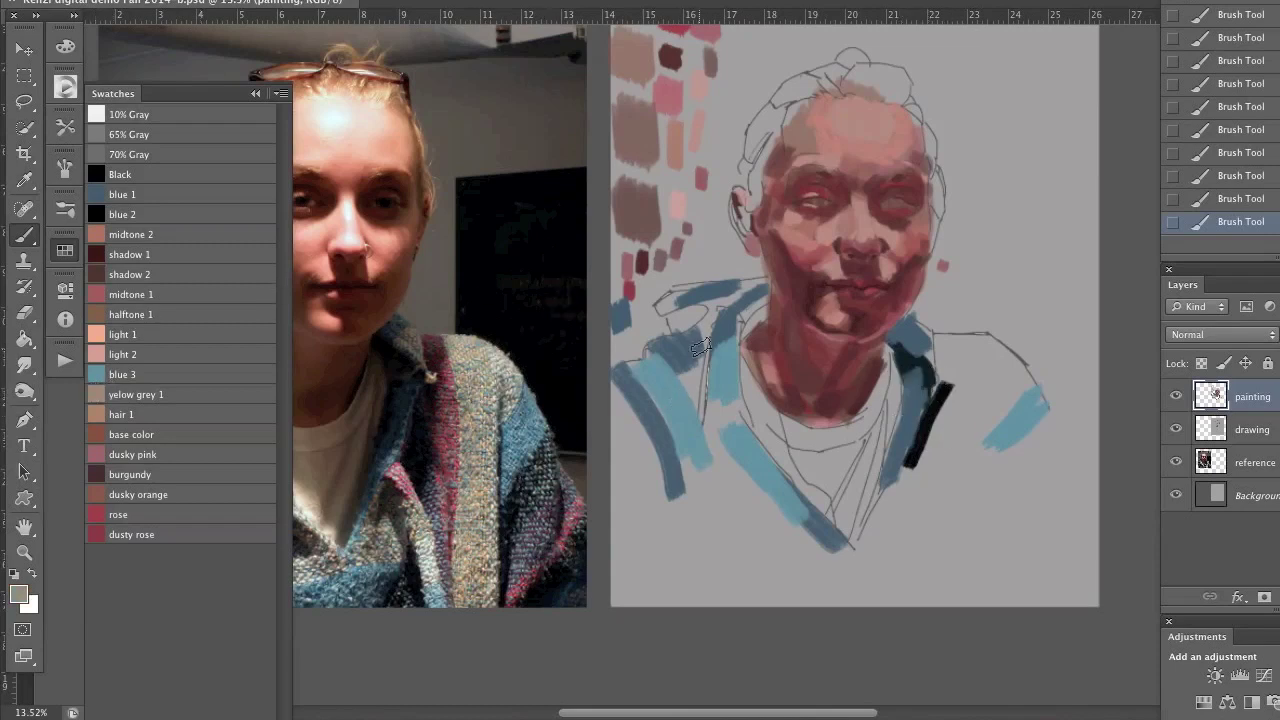
left_click(930, 340)
left_click_drag(927, 355, 924, 330)
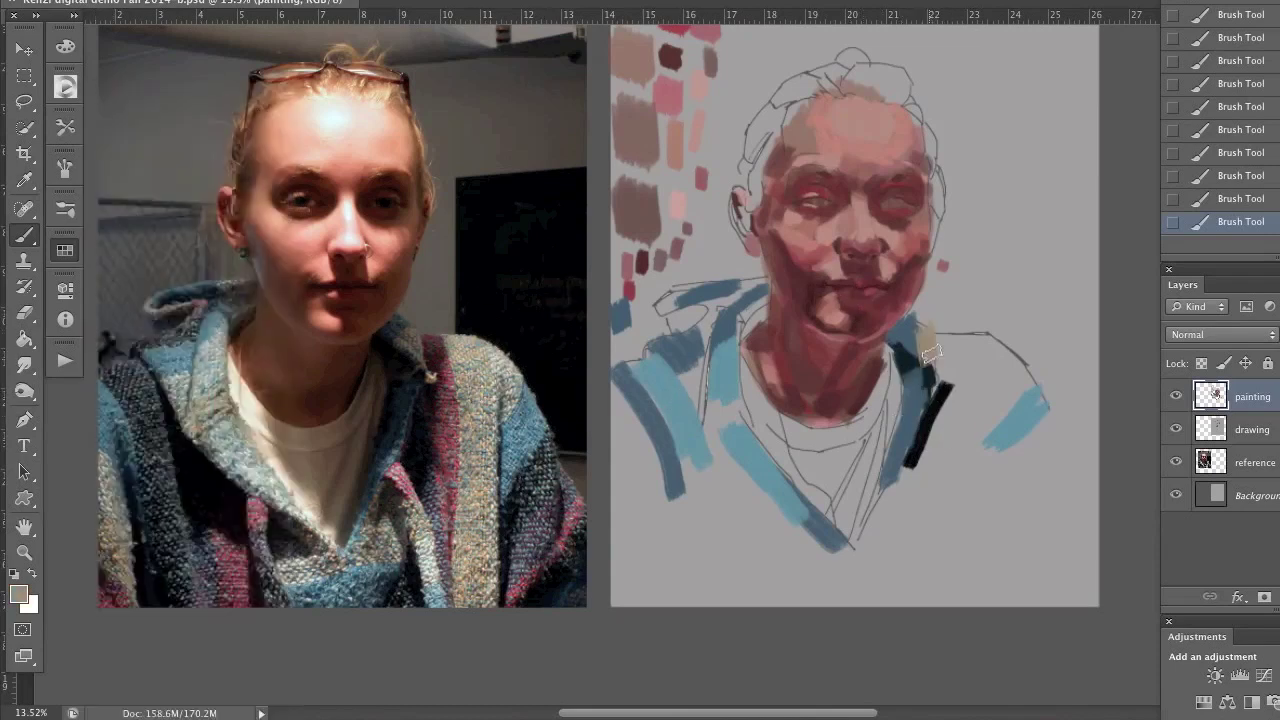
mouse_move(704, 401)
left_mouse_down()
mouse_move(738, 446)
mouse_move(713, 401)
mouse_move(731, 393)
mouse_move(746, 451)
mouse_move(732, 402)
mouse_move(690, 386)
mouse_move(709, 425)
mouse_move(695, 428)
mouse_move(687, 362)
mouse_move(695, 418)
mouse_move(697, 370)
left_mouse_up()
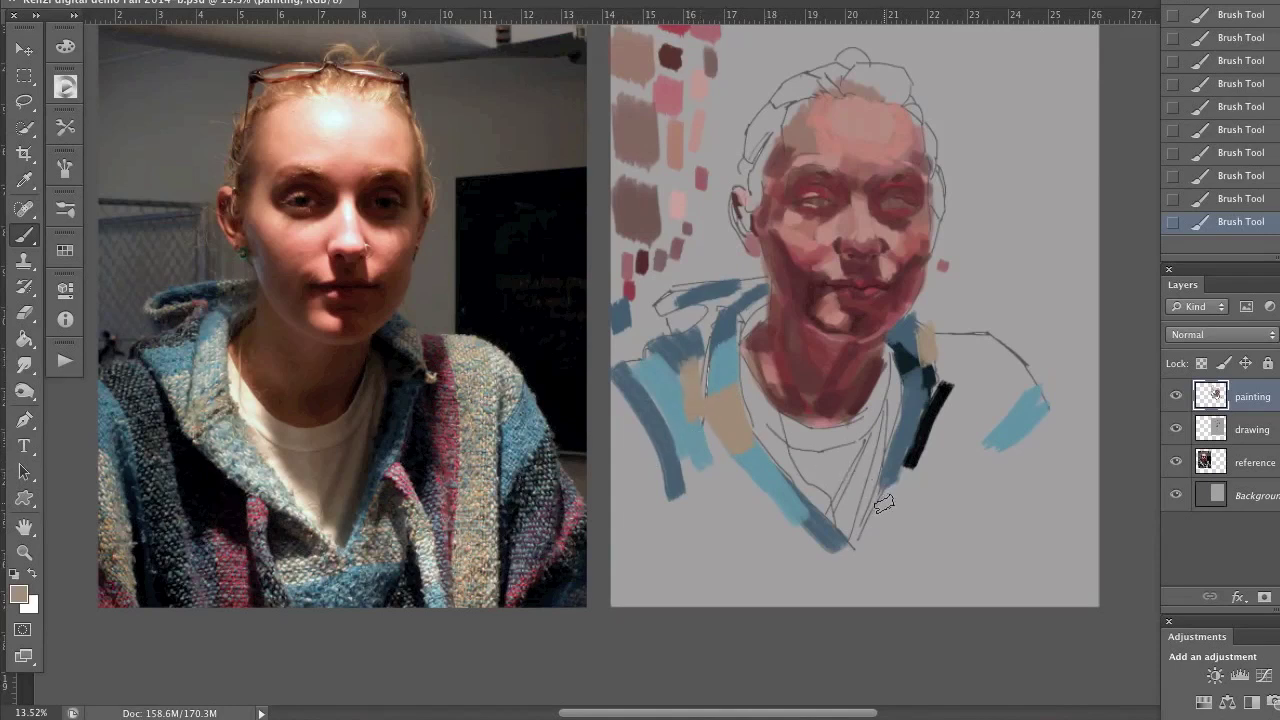
Step: Paint long beige stripes down the hoodie front beside the black stroke, from the shoulder to the chest
left_click(965, 372)
mouse_move(970, 360)
left_mouse_down()
mouse_move(946, 457)
mouse_move(915, 490)
left_mouse_up()
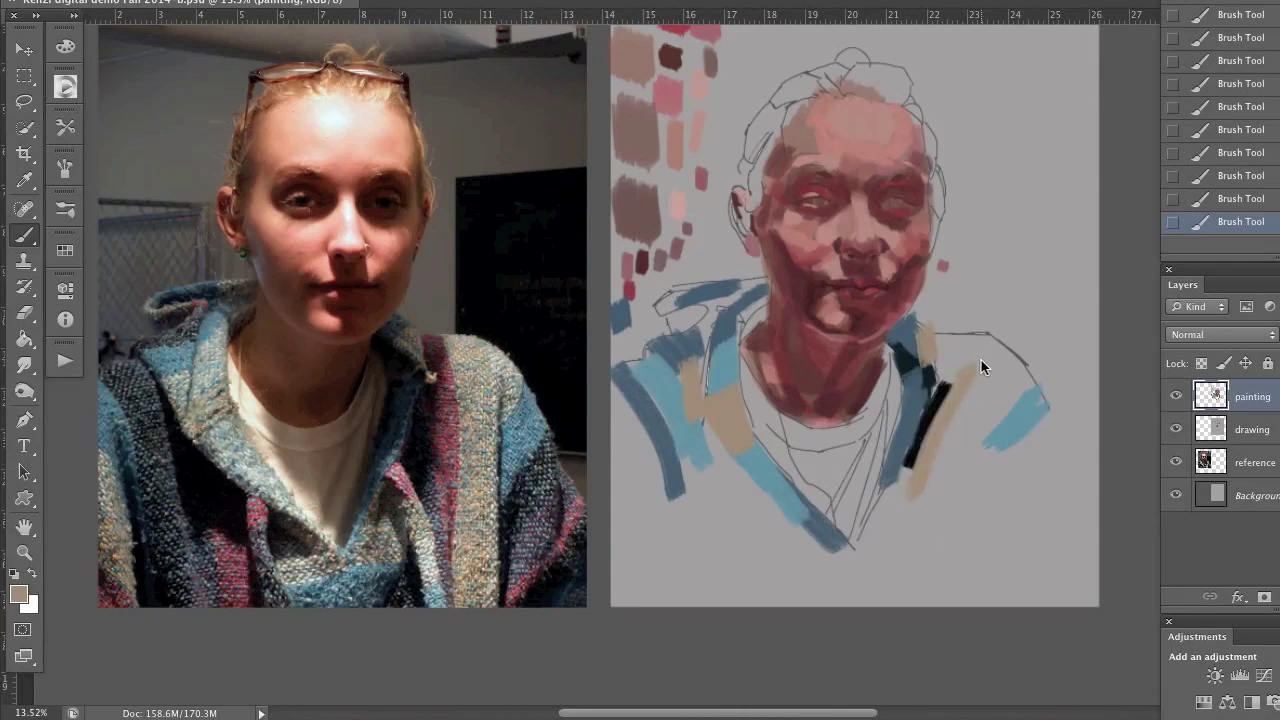
mouse_move(980, 355)
left_mouse_down()
mouse_move(924, 548)
mouse_move(962, 456)
mouse_move(952, 532)
left_mouse_up()
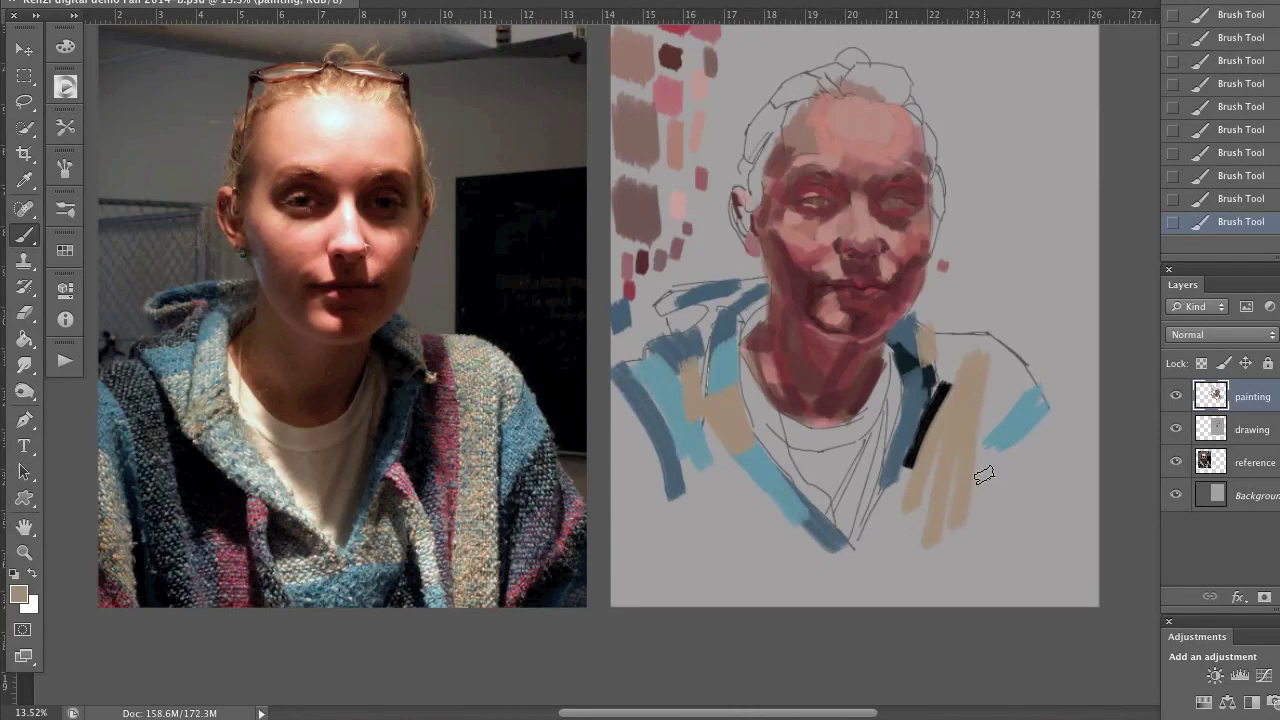
Step: Set the foreground colour to light cream ddc2a4 and paint highlights on the lower neckline, hood edge and far shoulder, redoing the first neckline stroke
left_click(18, 597)
left_click(801, 151)
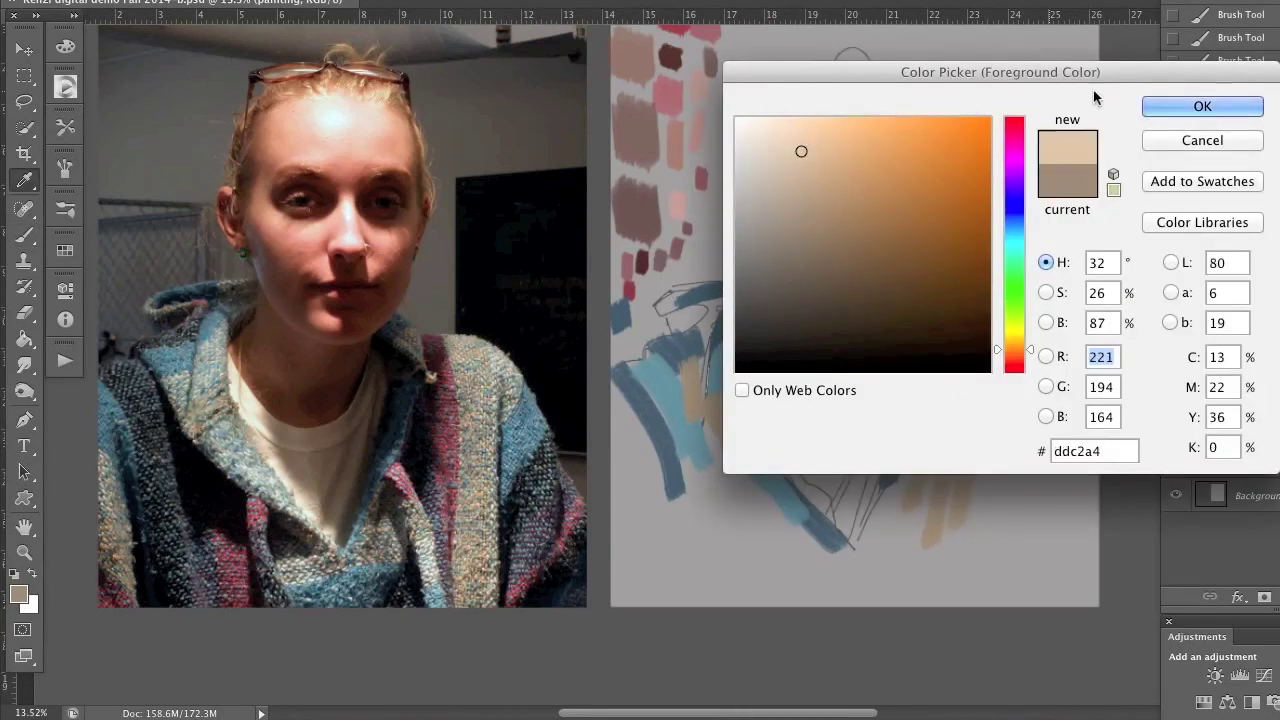
left_click(1201, 106)
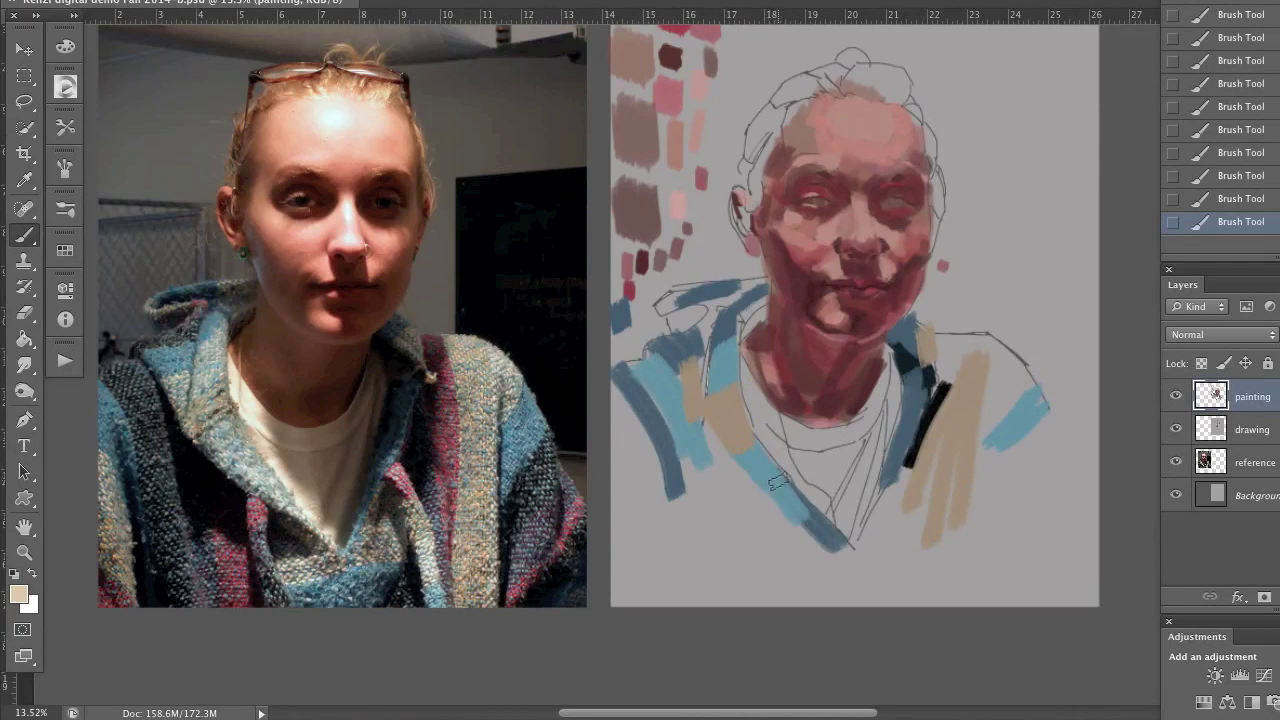
left_click_drag(778, 480, 832, 538)
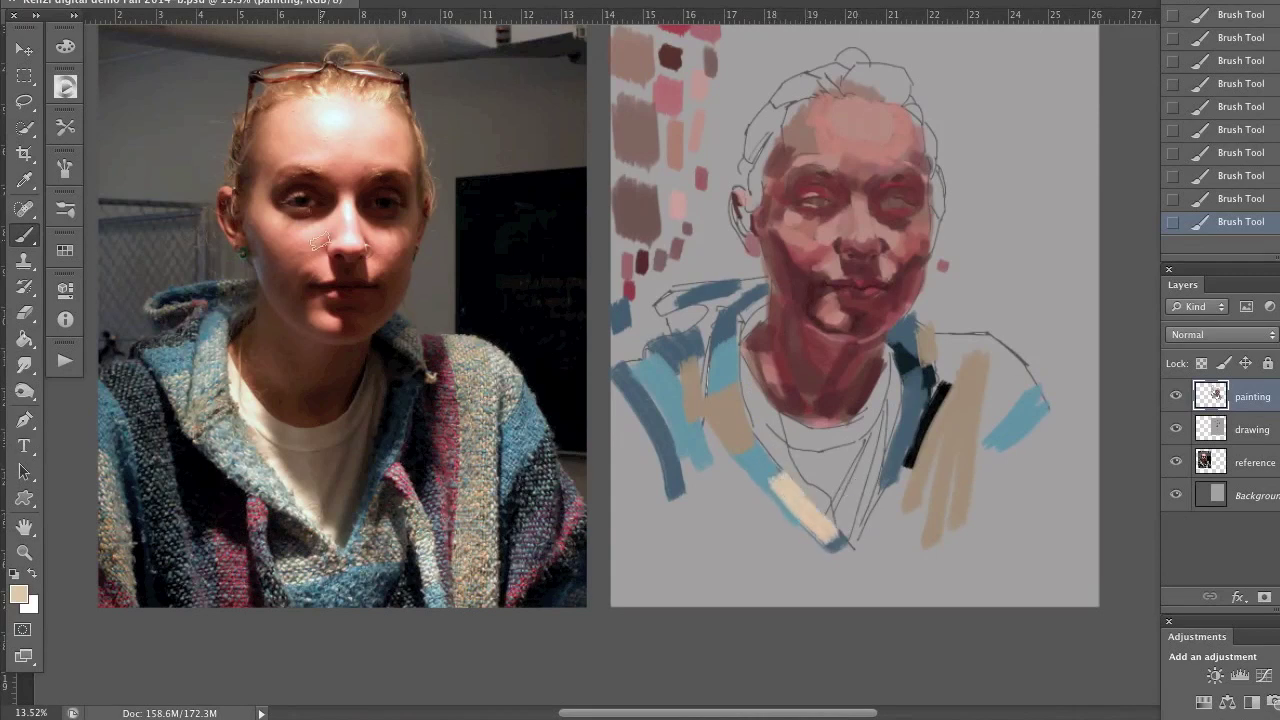
key("ctrl+z")
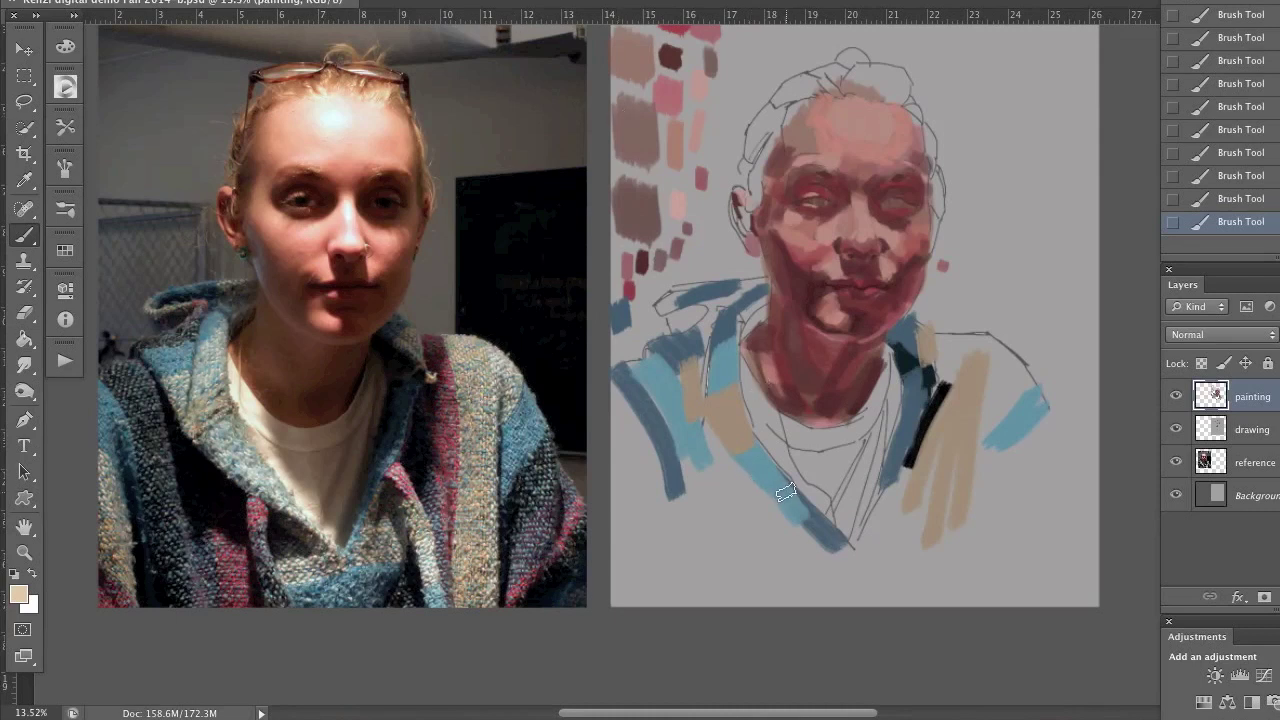
left_click_drag(785, 494, 823, 533)
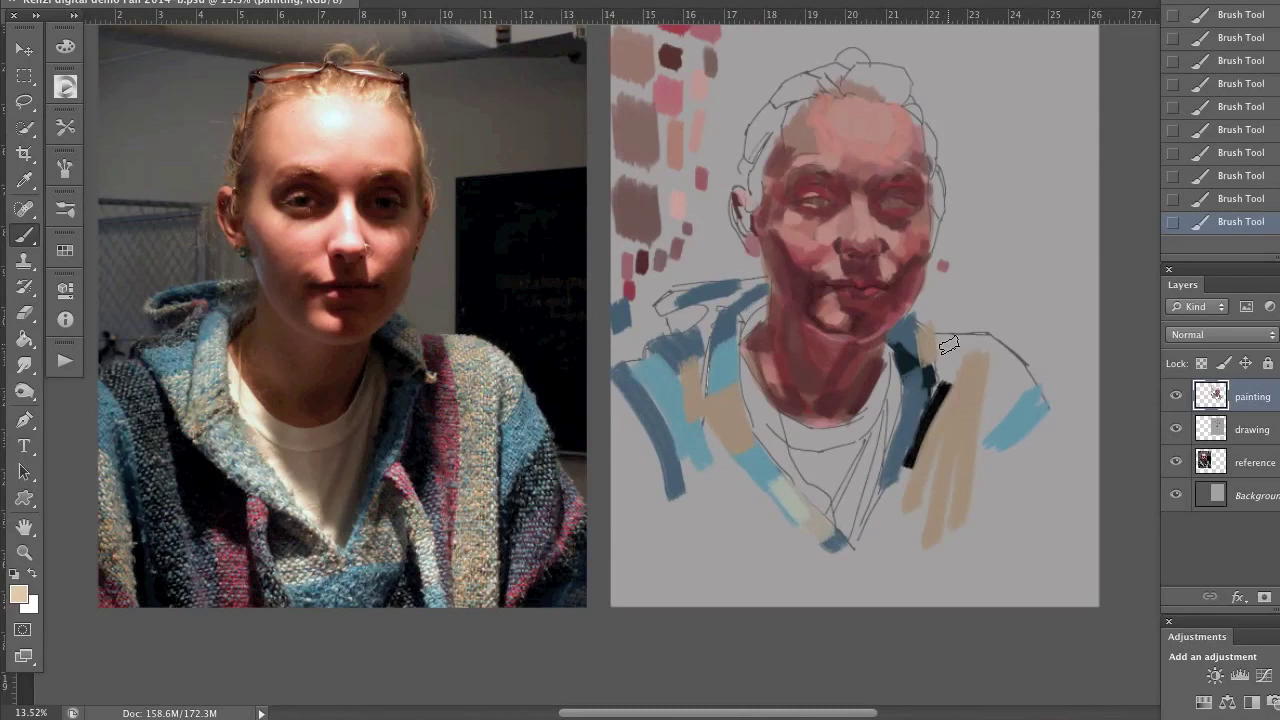
mouse_move(952, 344)
left_mouse_down()
mouse_move(950, 375)
mouse_move(975, 345)
mouse_move(998, 357)
left_mouse_up()
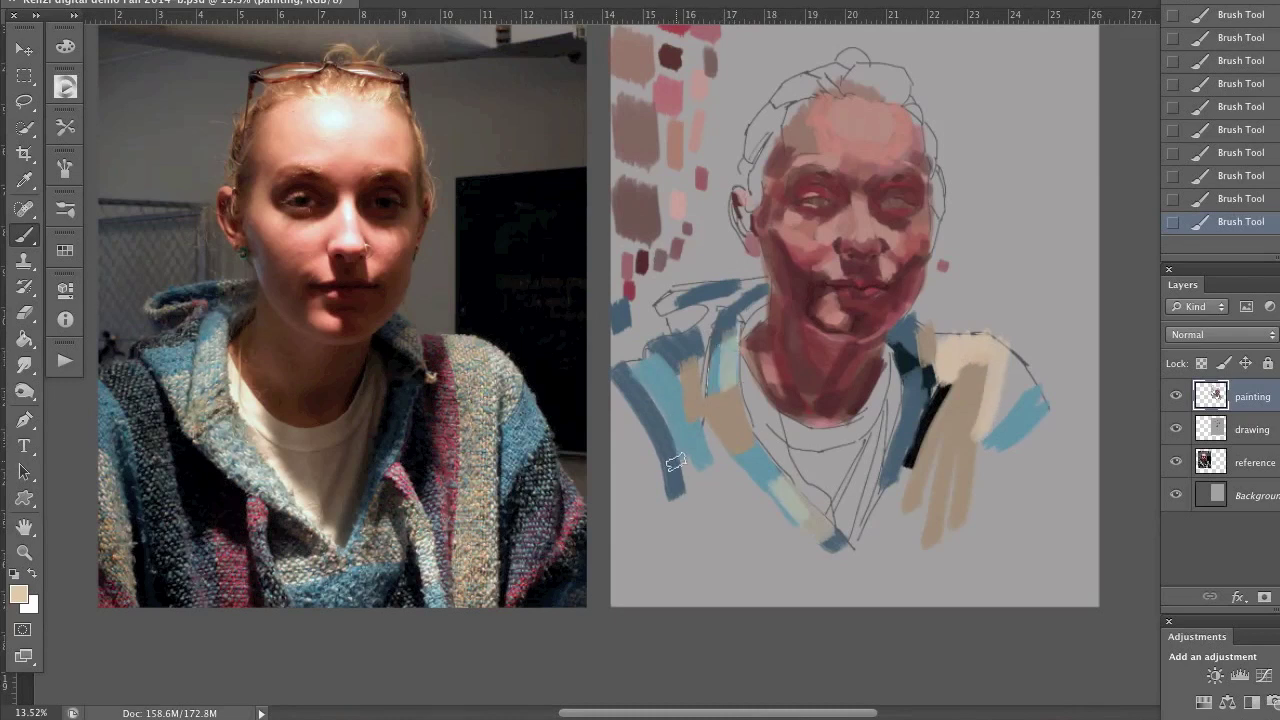
Step: Paint cream strokes on the lower hoodie front and along the inner edge of the collar, and save the document
left_click_drag(886, 484, 914, 566)
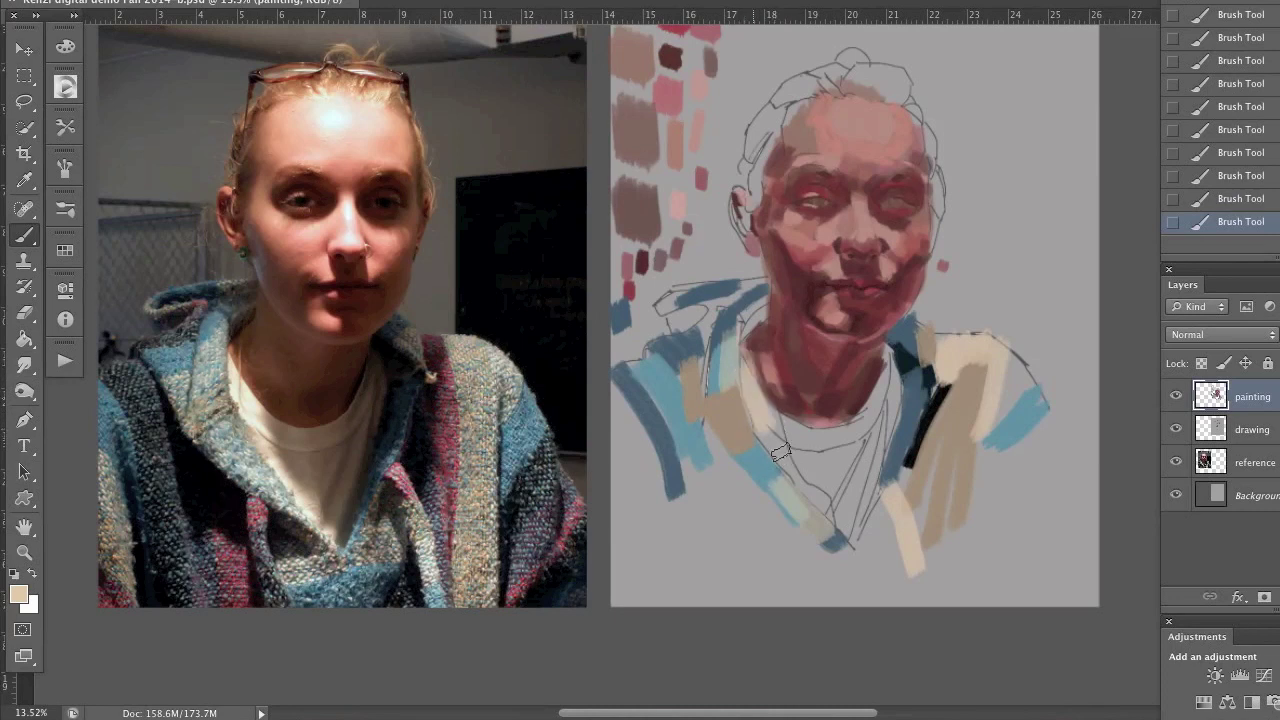
mouse_move(790, 462)
left_mouse_down()
mouse_move(767, 425)
mouse_move(777, 418)
mouse_move(808, 502)
left_mouse_up()
left_click_drag(787, 450, 842, 530)
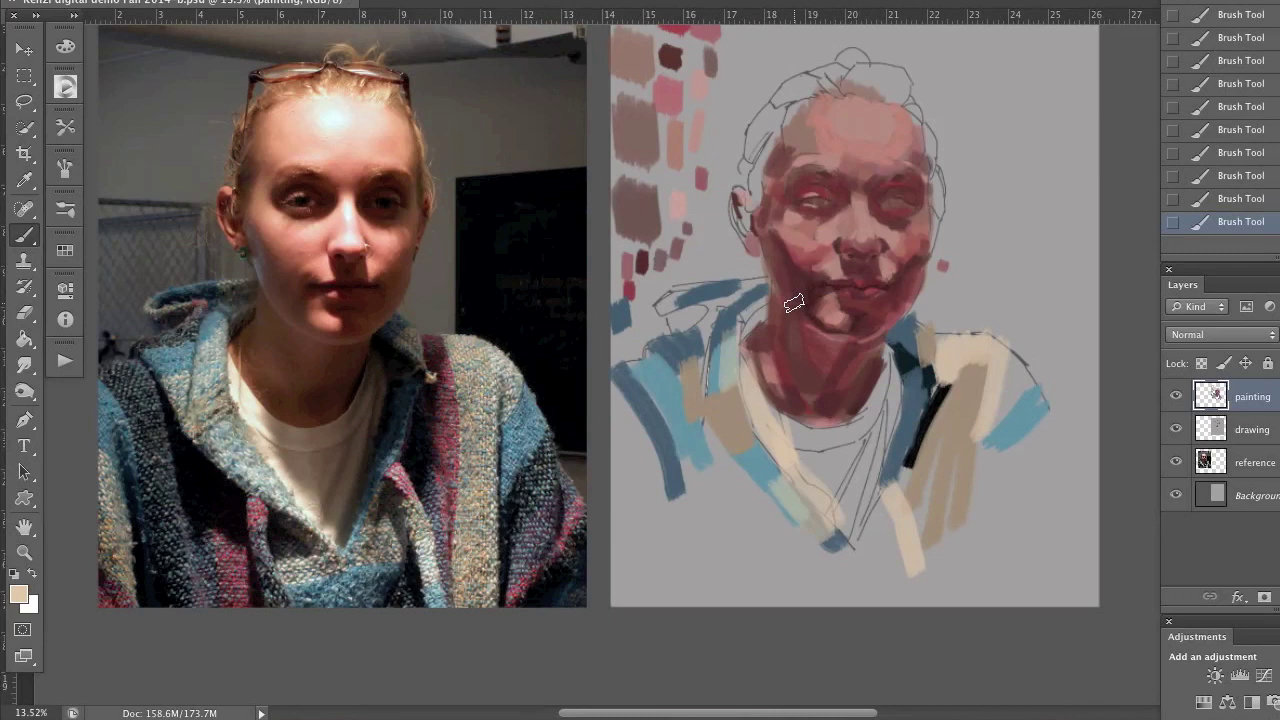
key("ctrl+s")
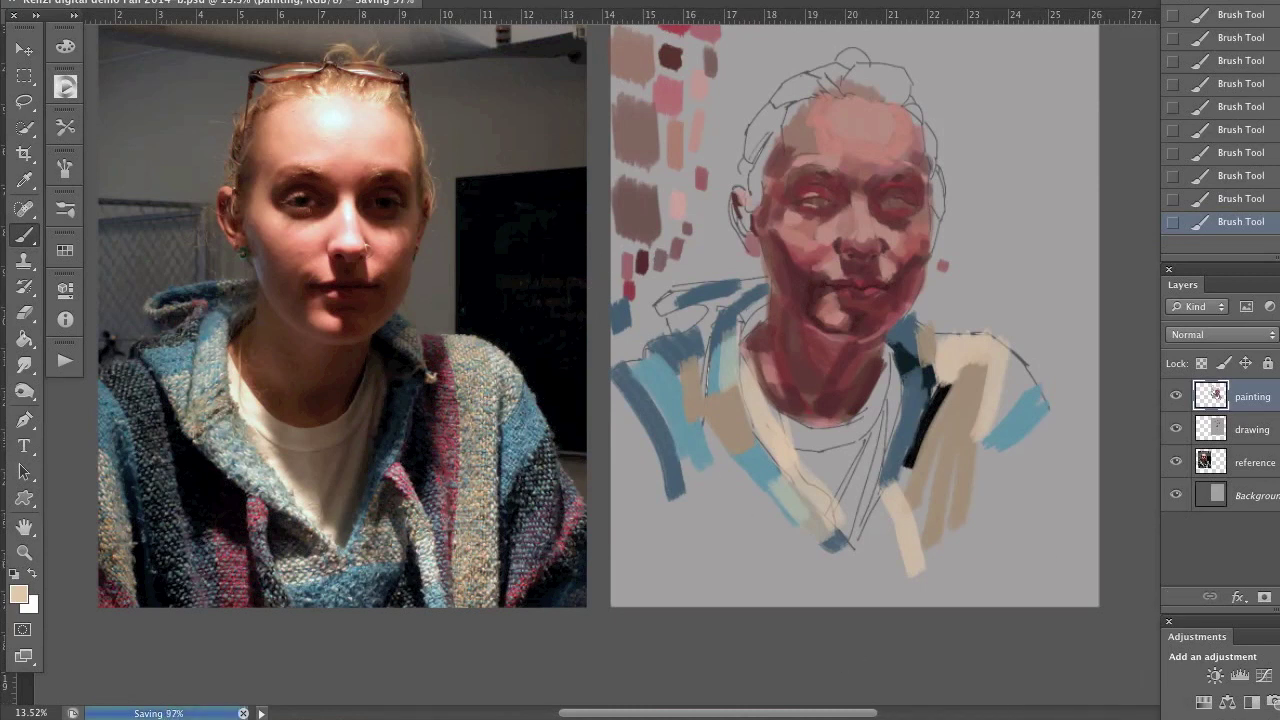
Step: Open the digital demos_burned folder inside the alla prima demo folder, look at Digital WIP I.jpg, and return to the painting
key("Tab")
left_click(1216, 302)
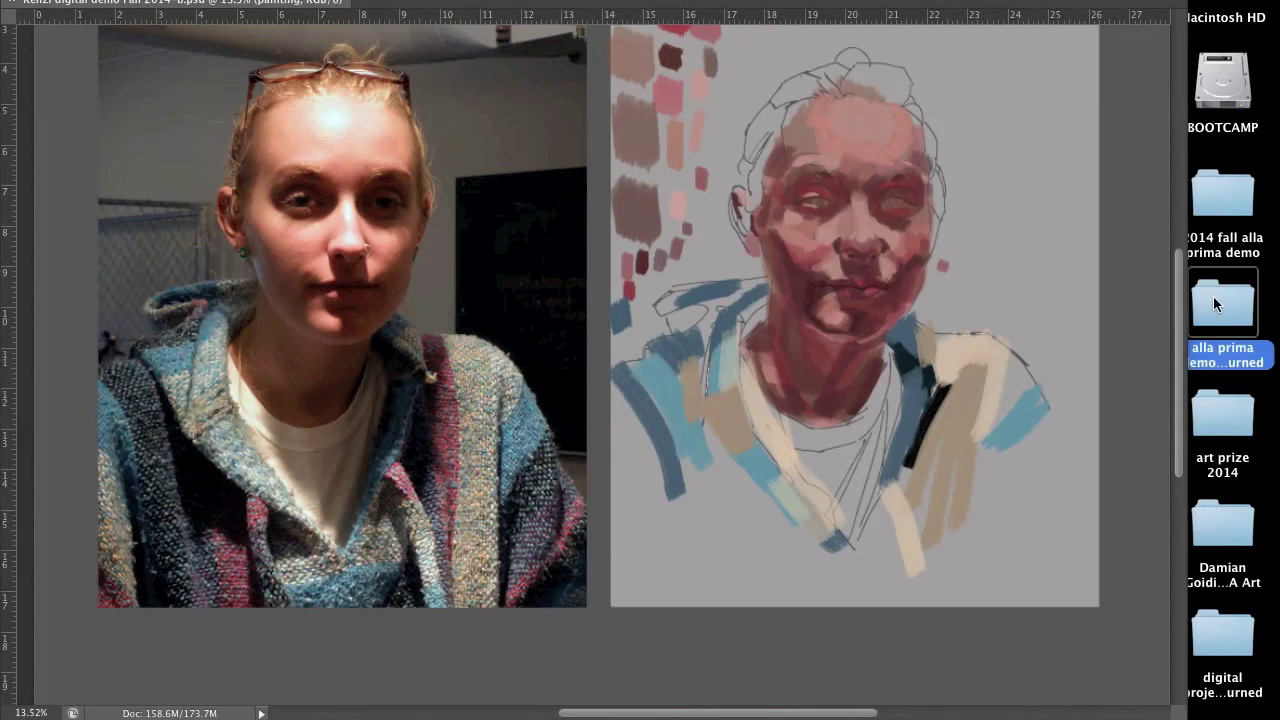
double_click(1216, 294)
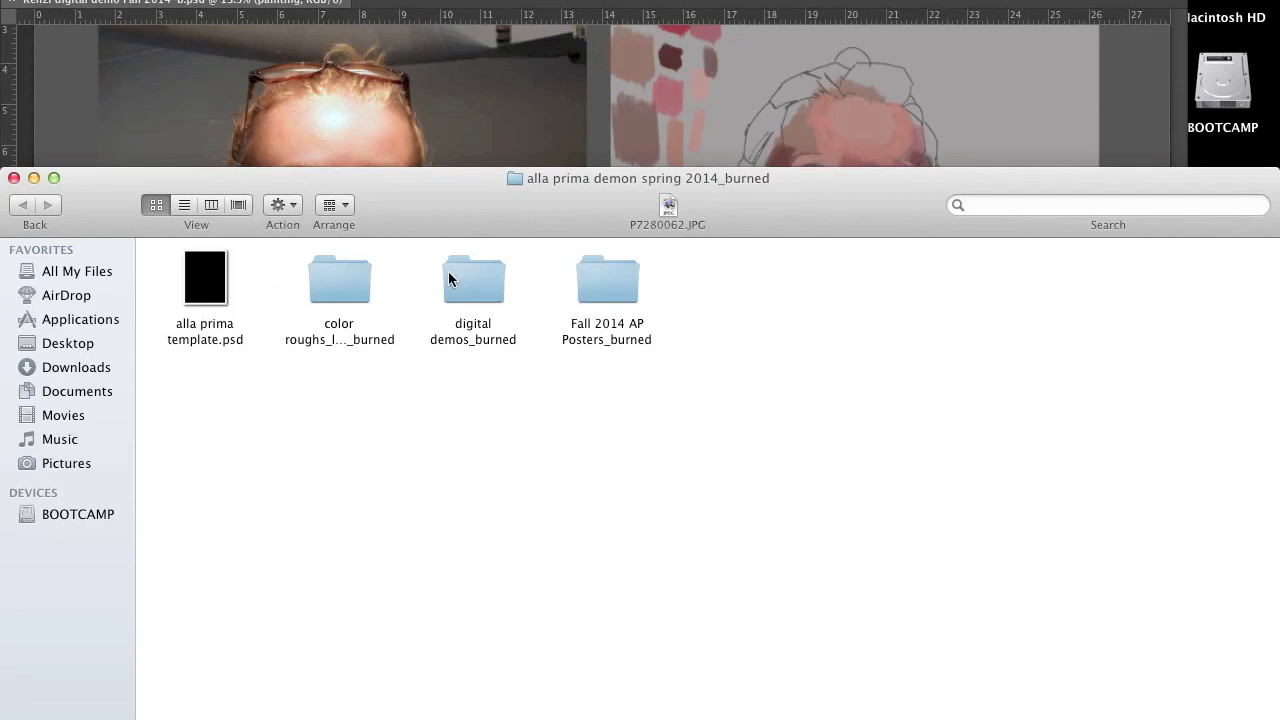
left_click(481, 270)
double_click(481, 270)
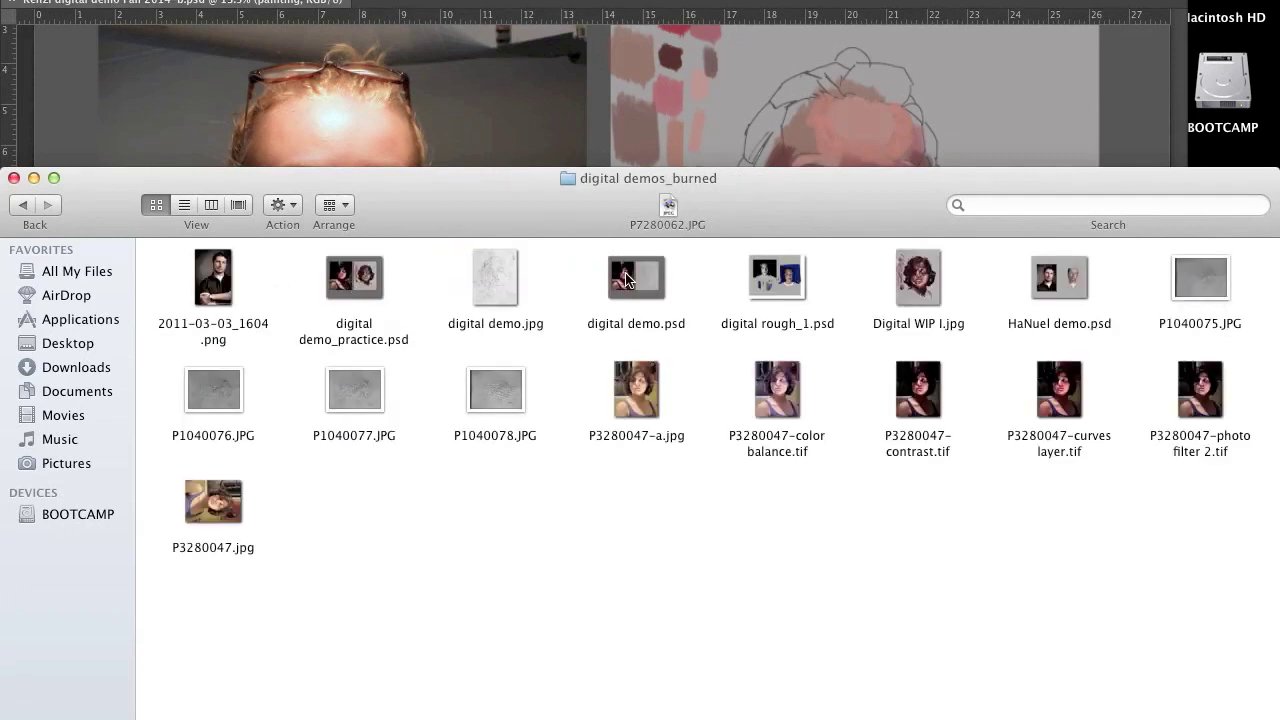
left_click(918, 280)
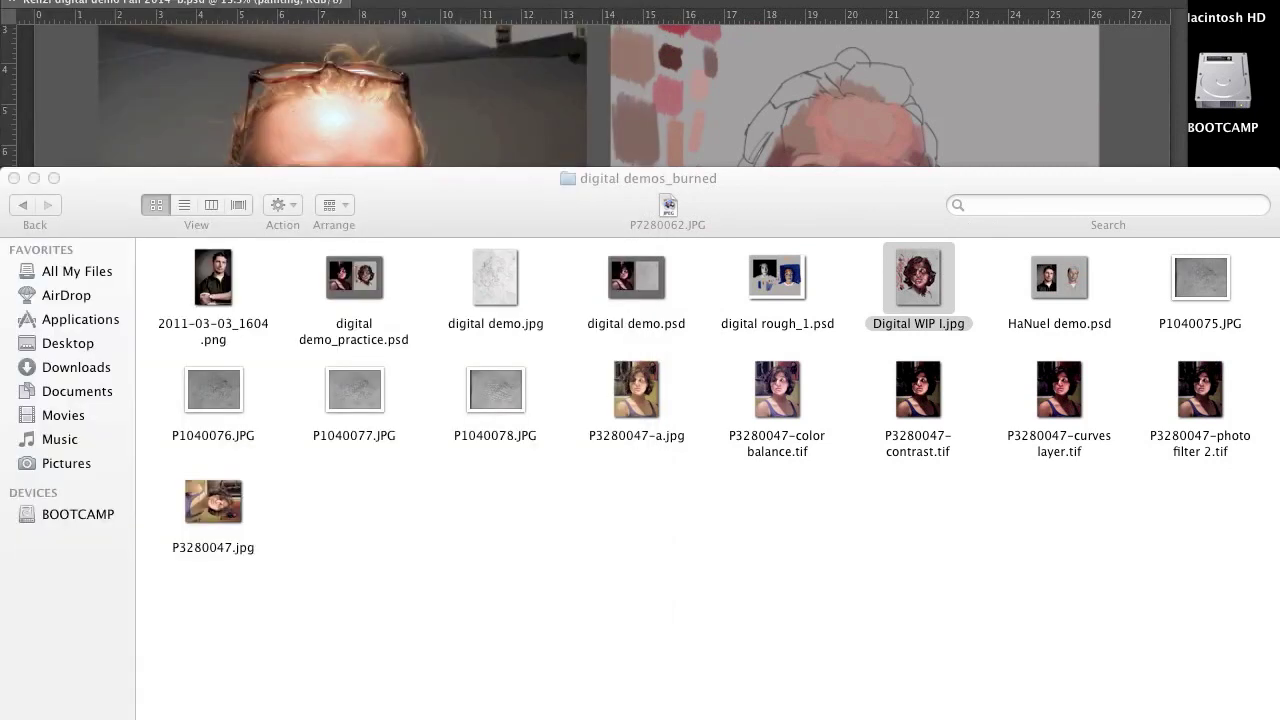
left_click(14, 178)
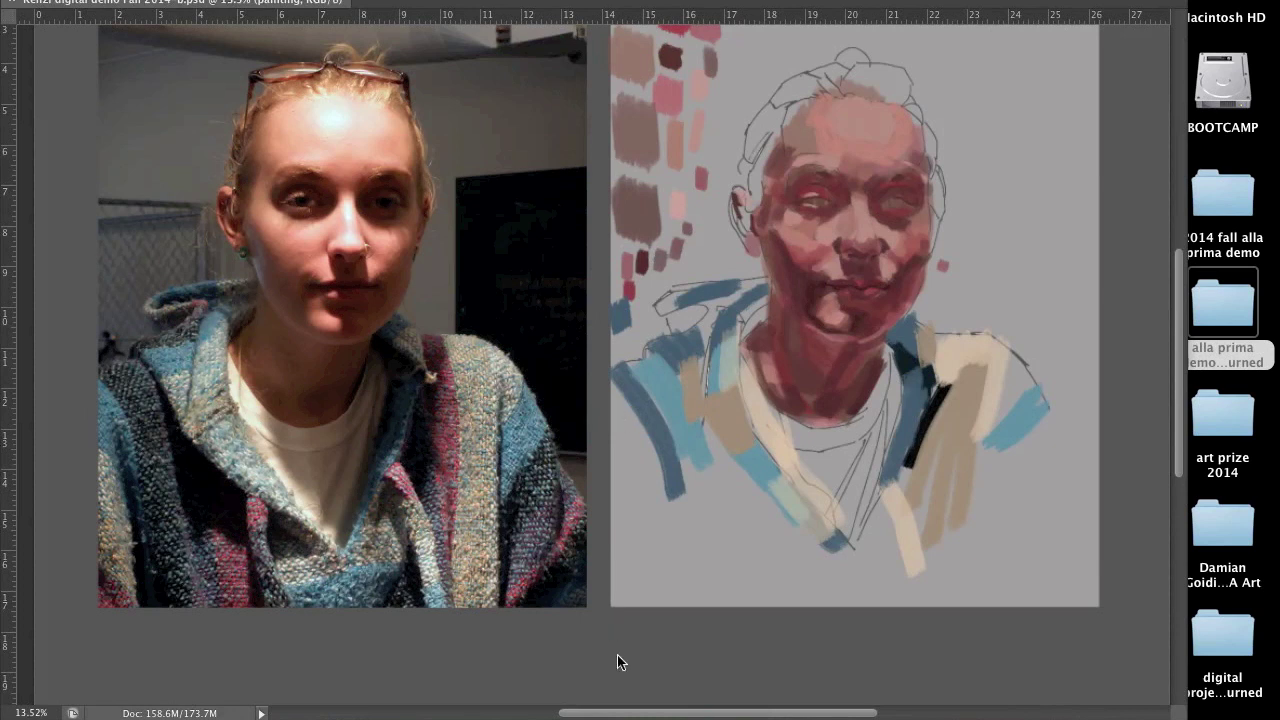
key("Tab")
scroll(524, 468, "up", 4)
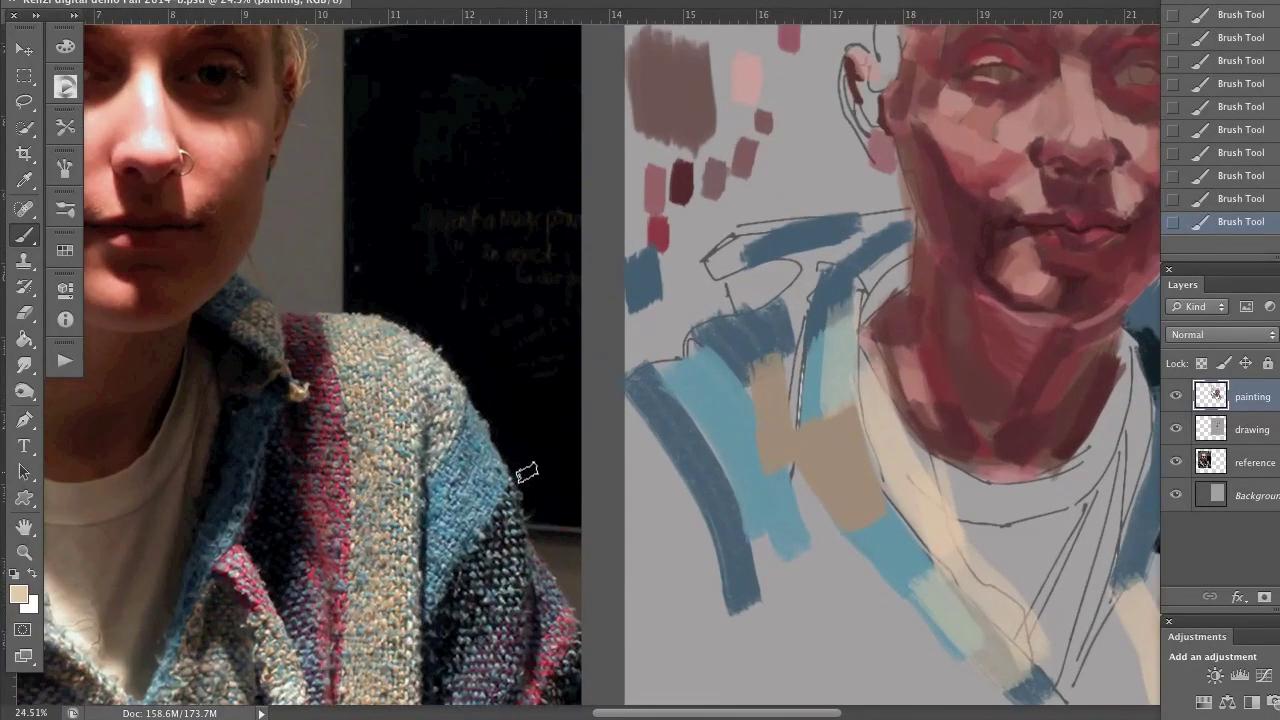
scroll(527, 472, "up", 2)
scroll(528, 472, "down", 3)
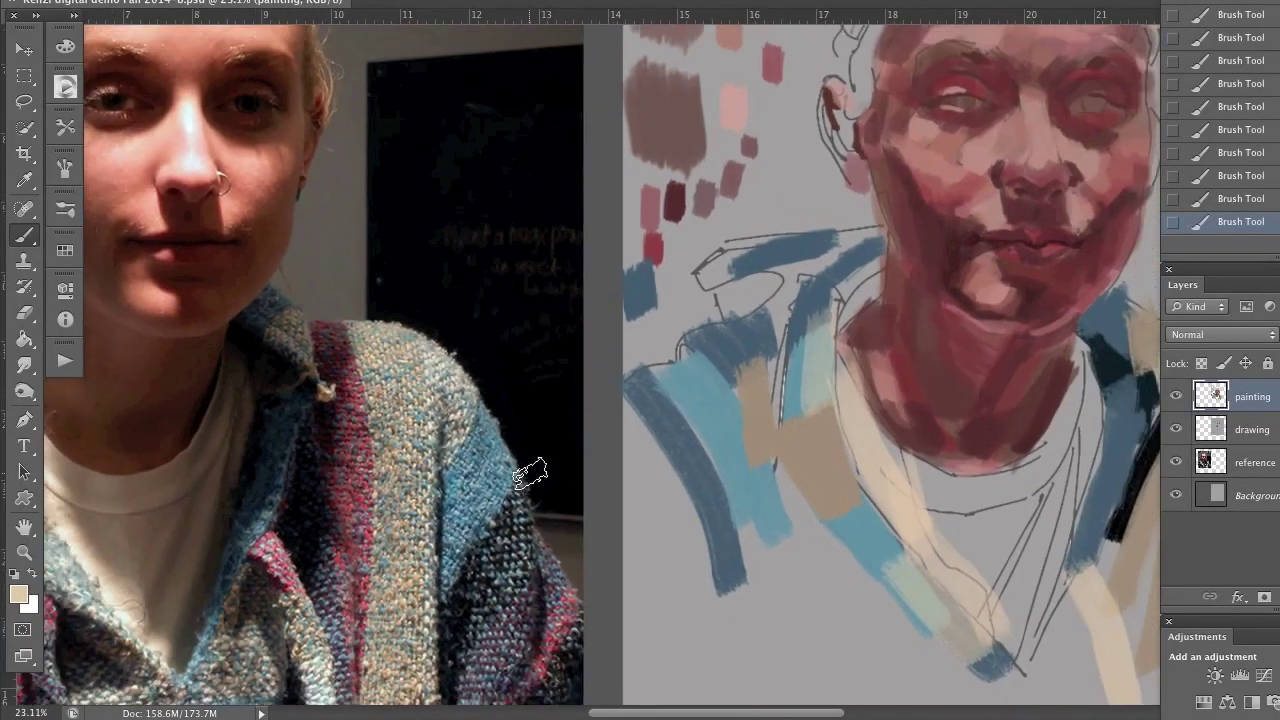
scroll(530, 472, "down", 2)
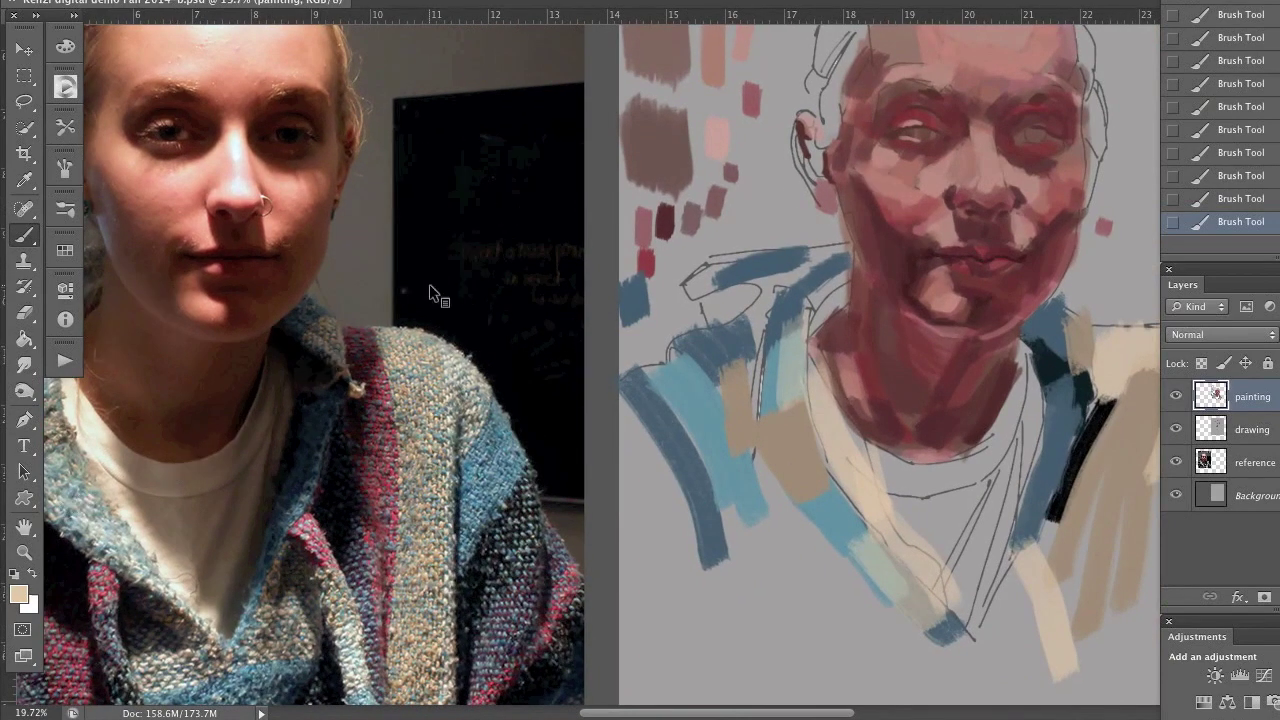
left_click_drag(636, 328, 640, 333)
left_click_drag(625, 333, 628, 333)
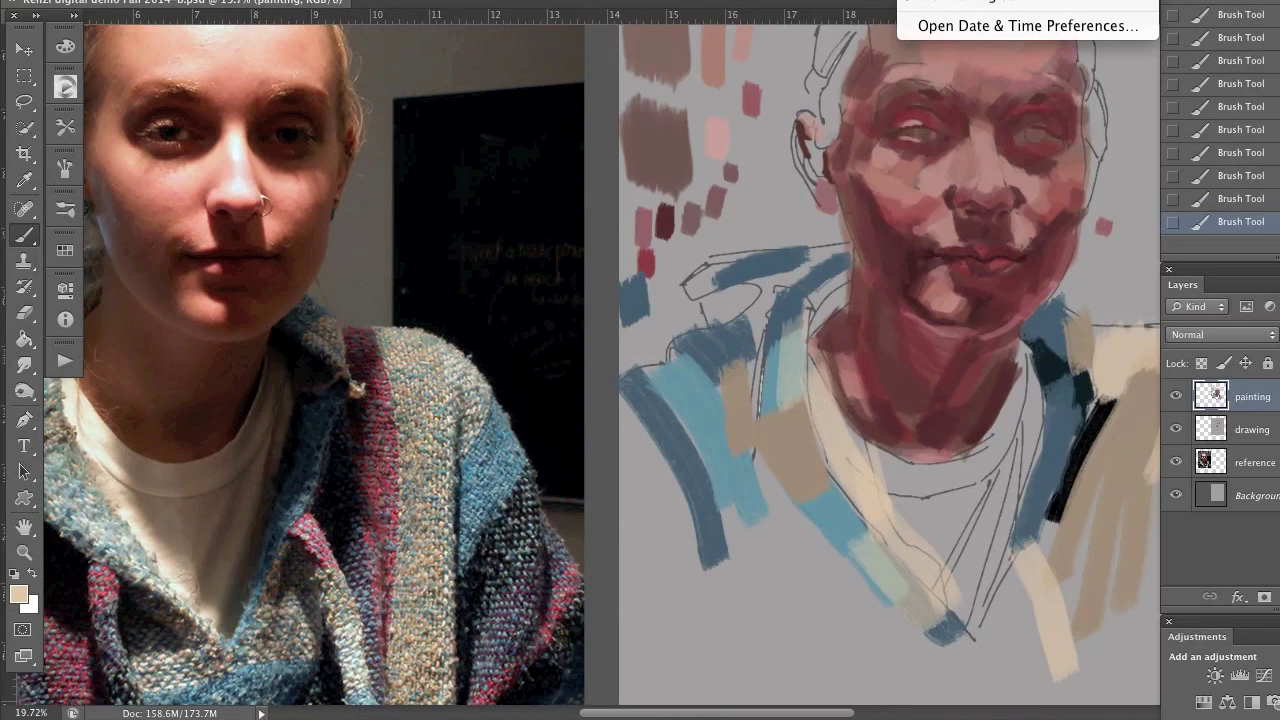
Step: In the system Date & Time preferences, turn off automatic setting, and save the date 9/5/2014 with the hour set to 10
left_click(1040, 25)
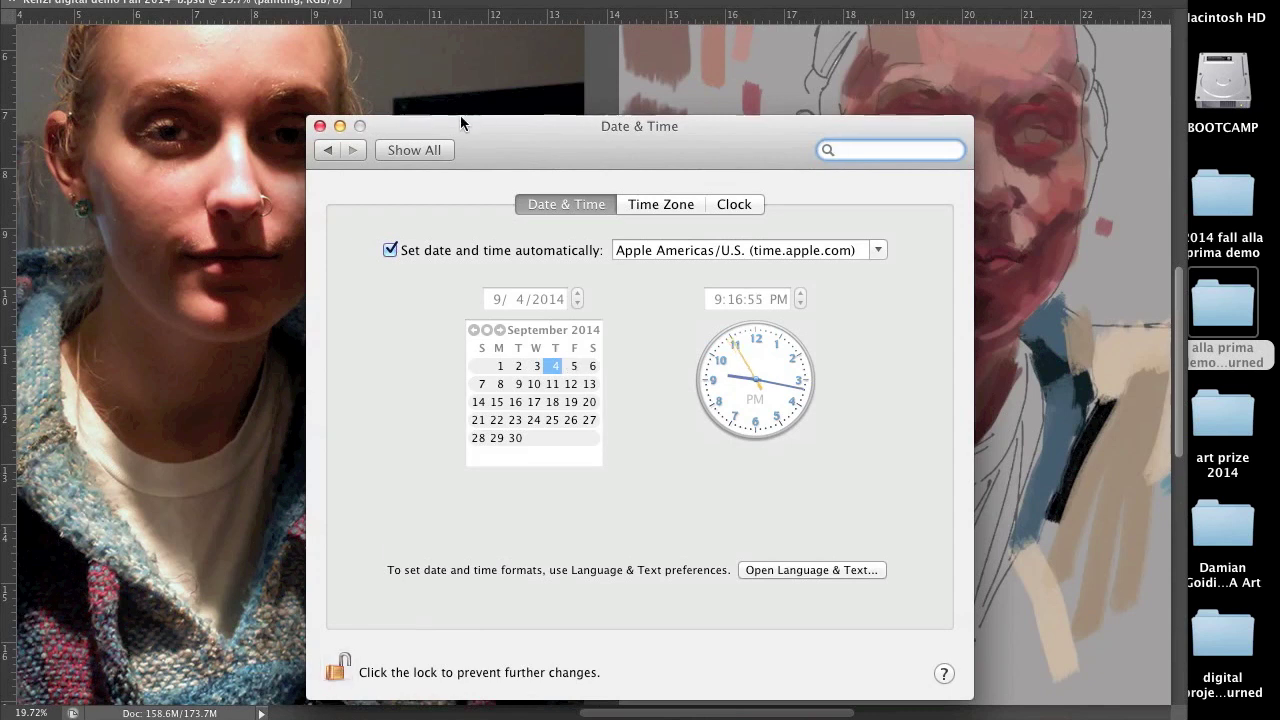
left_click(390, 250)
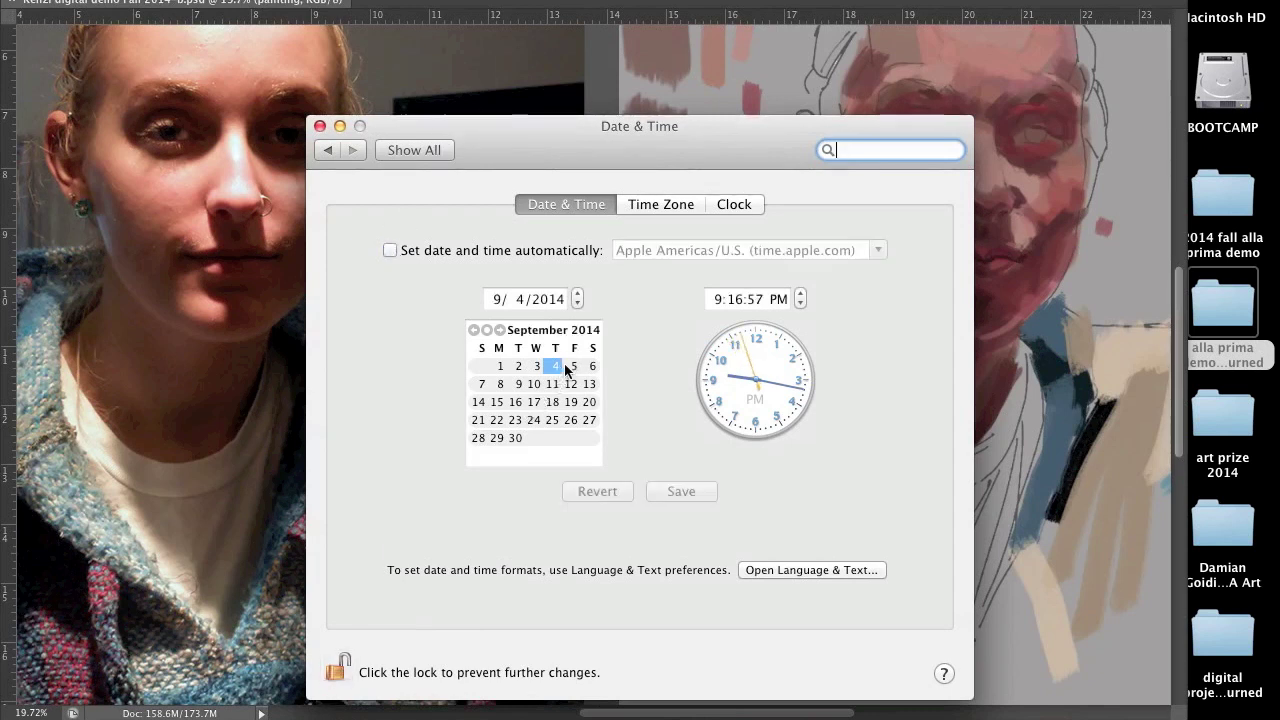
left_click(573, 366)
left_click(720, 299)
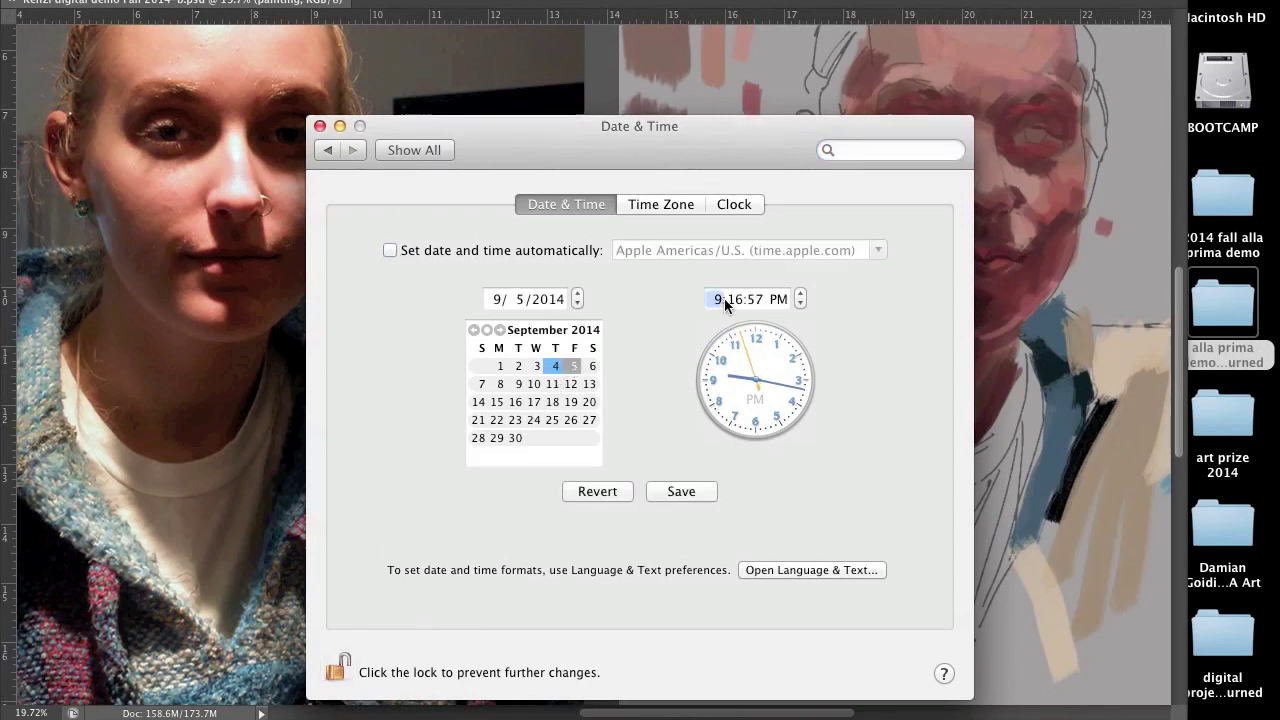
type("10")
left_click(681, 492)
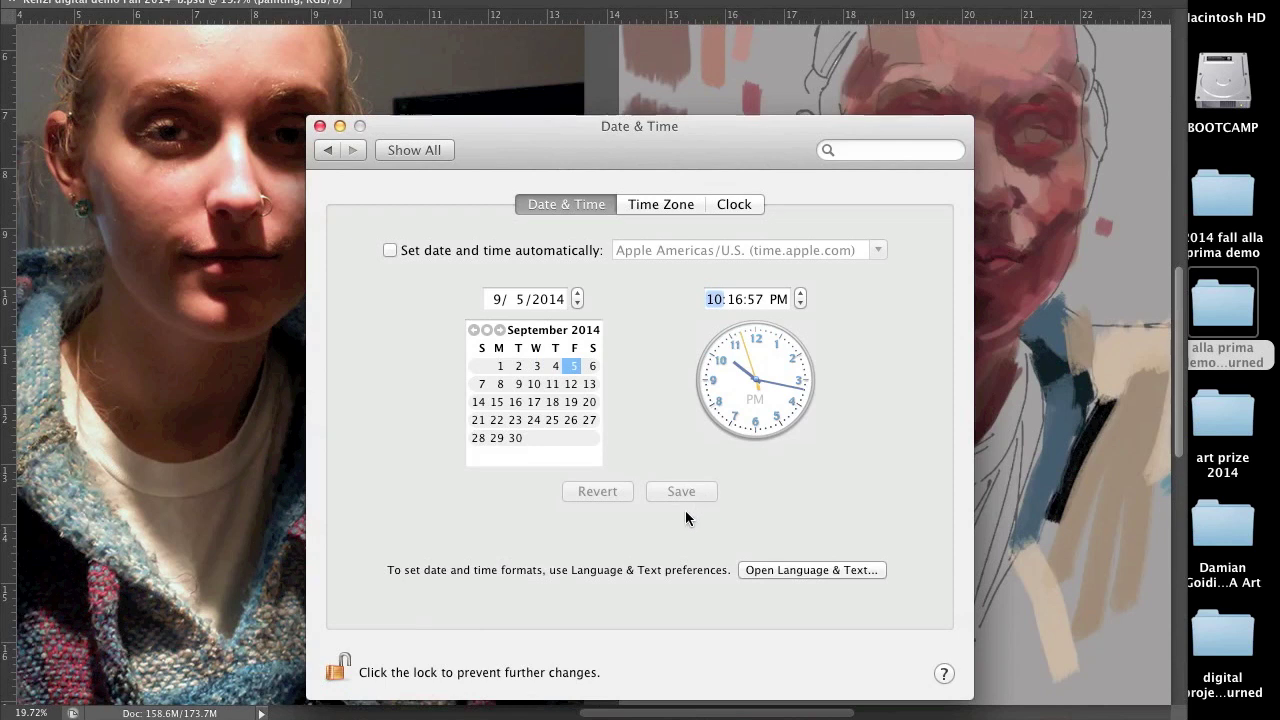
left_click(669, 207)
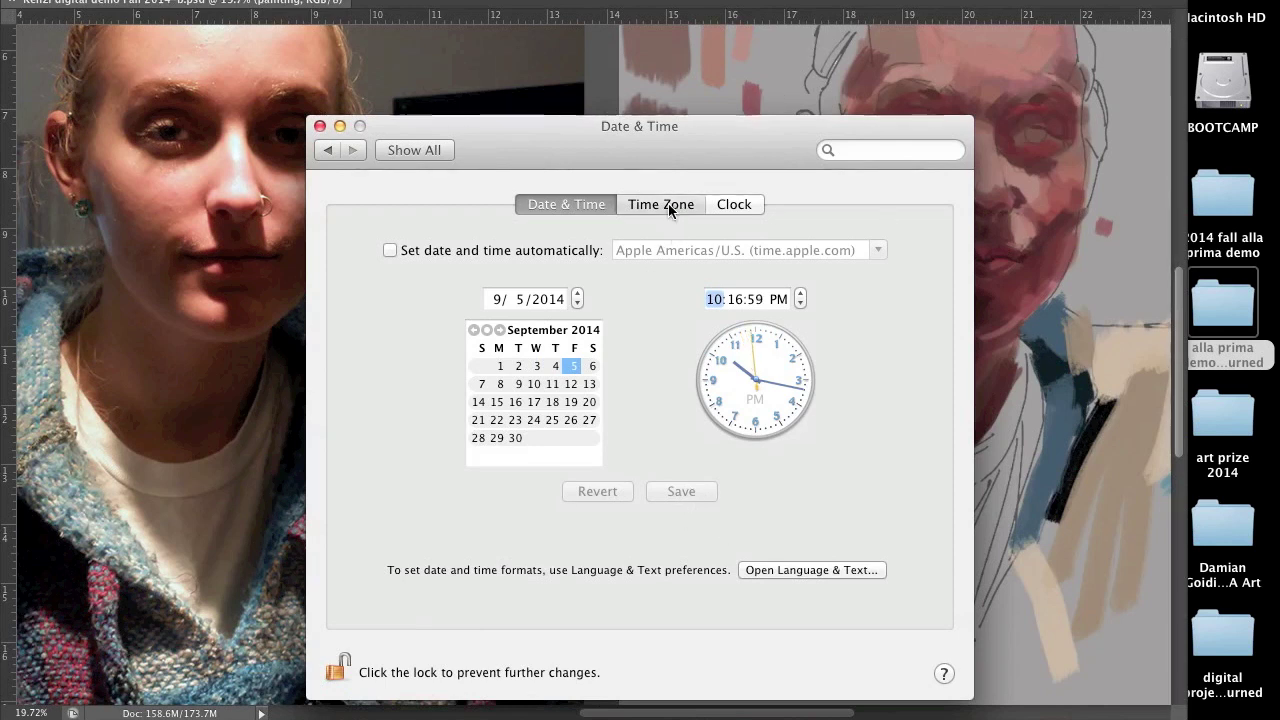
left_click(669, 207)
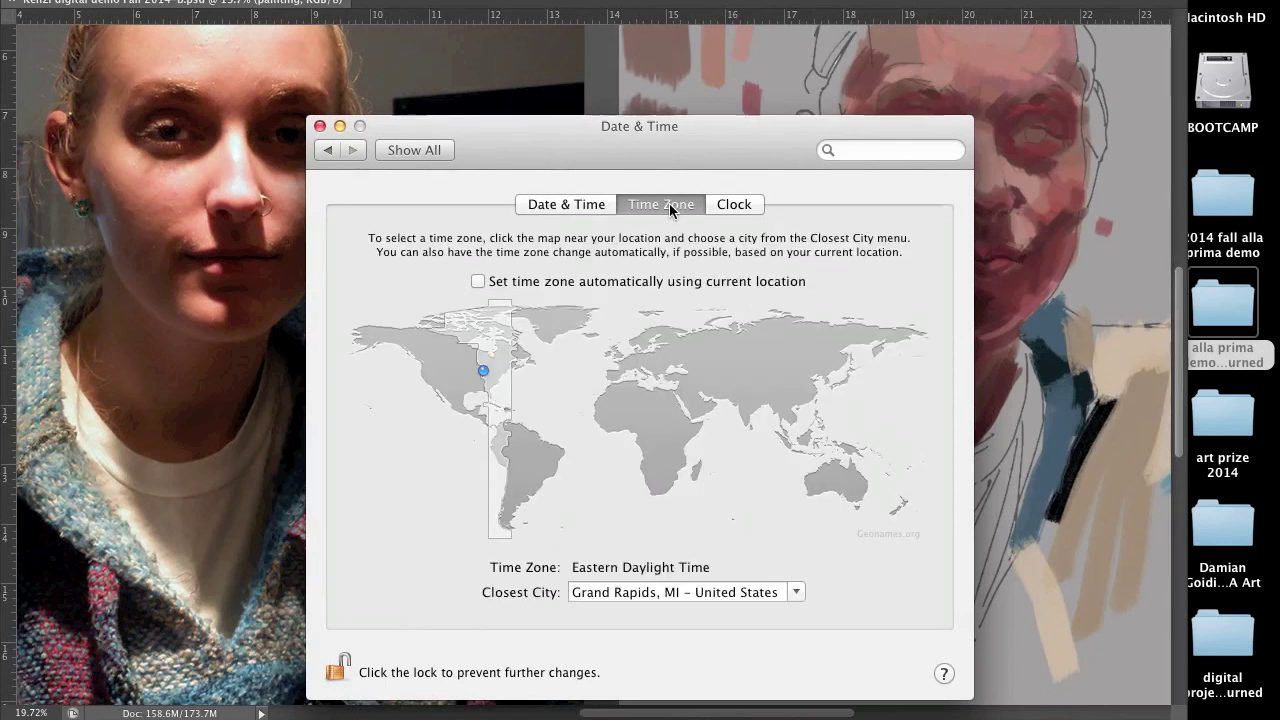
left_click(731, 205)
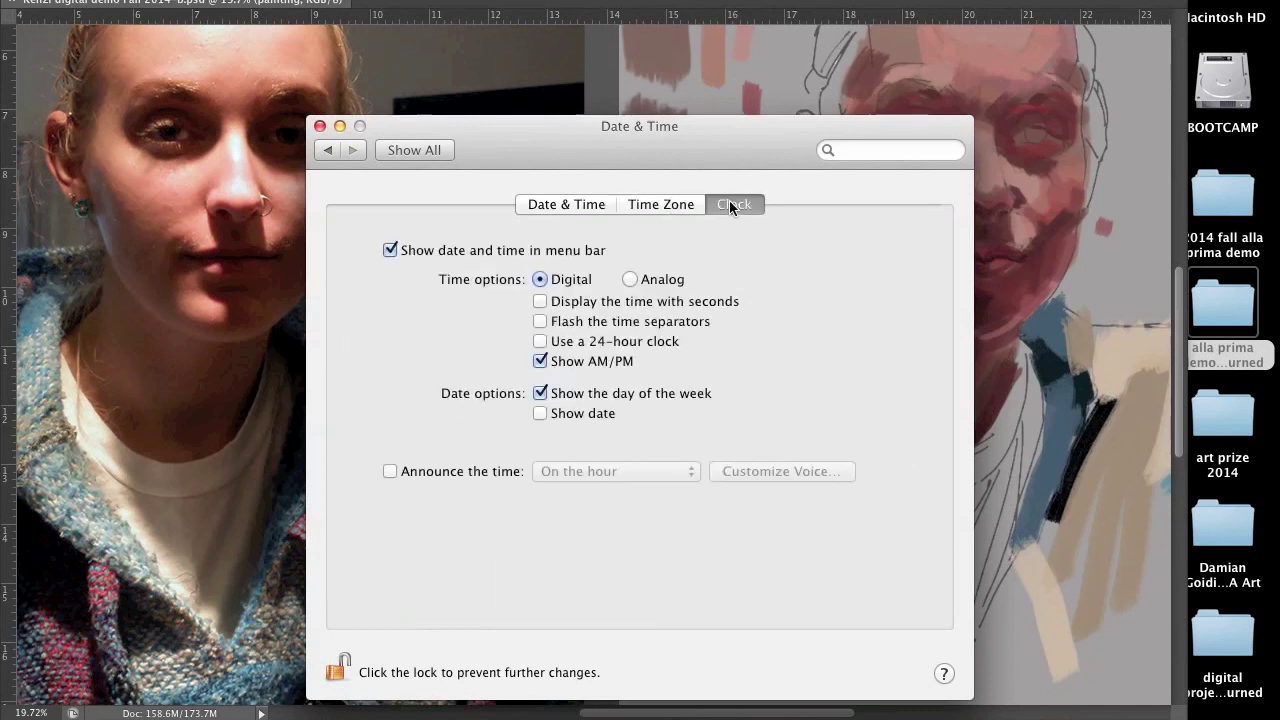
left_click(581, 204)
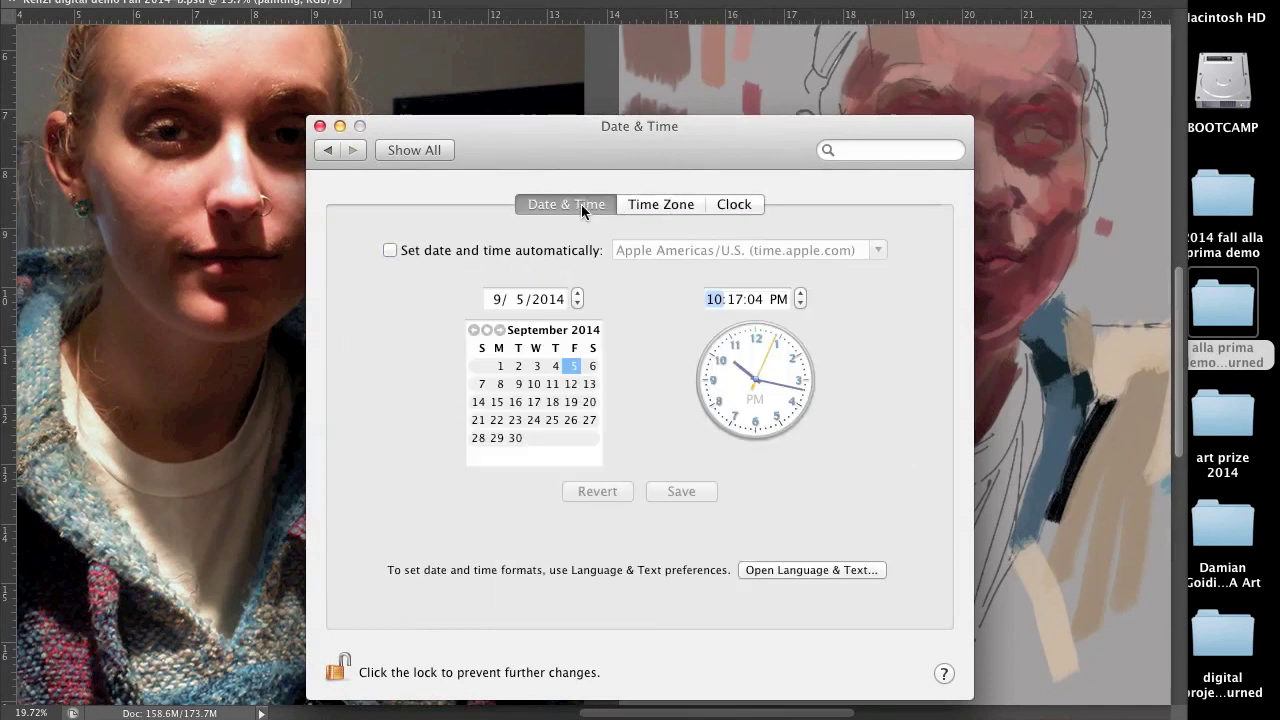
Step: Change the system time to AM with the hour at 10, save it, and close the Date & Time preferences
left_click(800, 295)
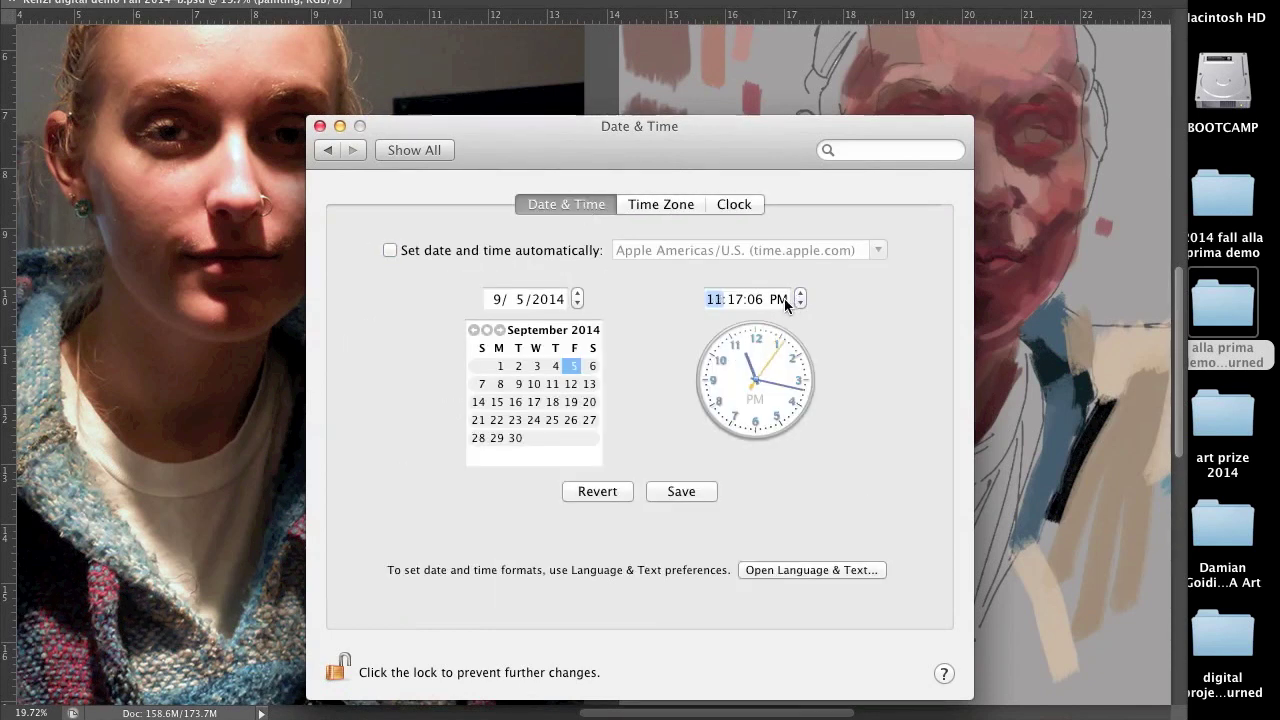
left_click(784, 298)
left_click(800, 296)
left_click(684, 491)
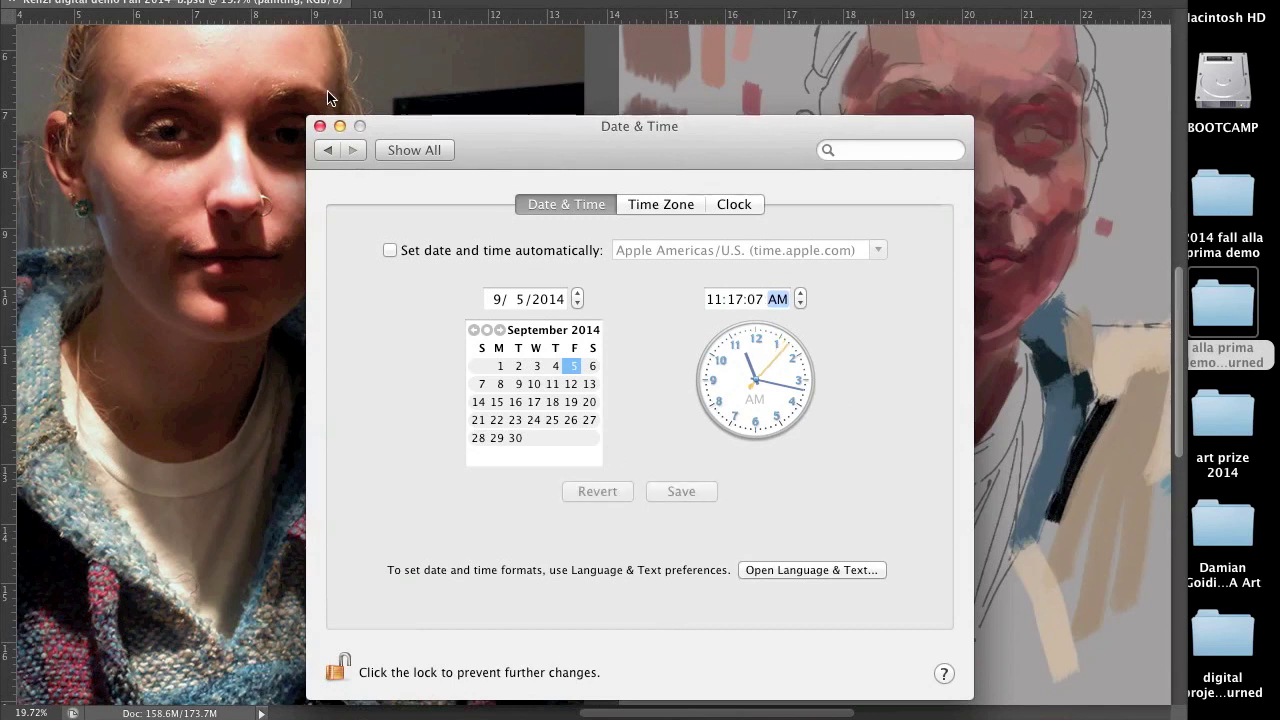
left_click(716, 298)
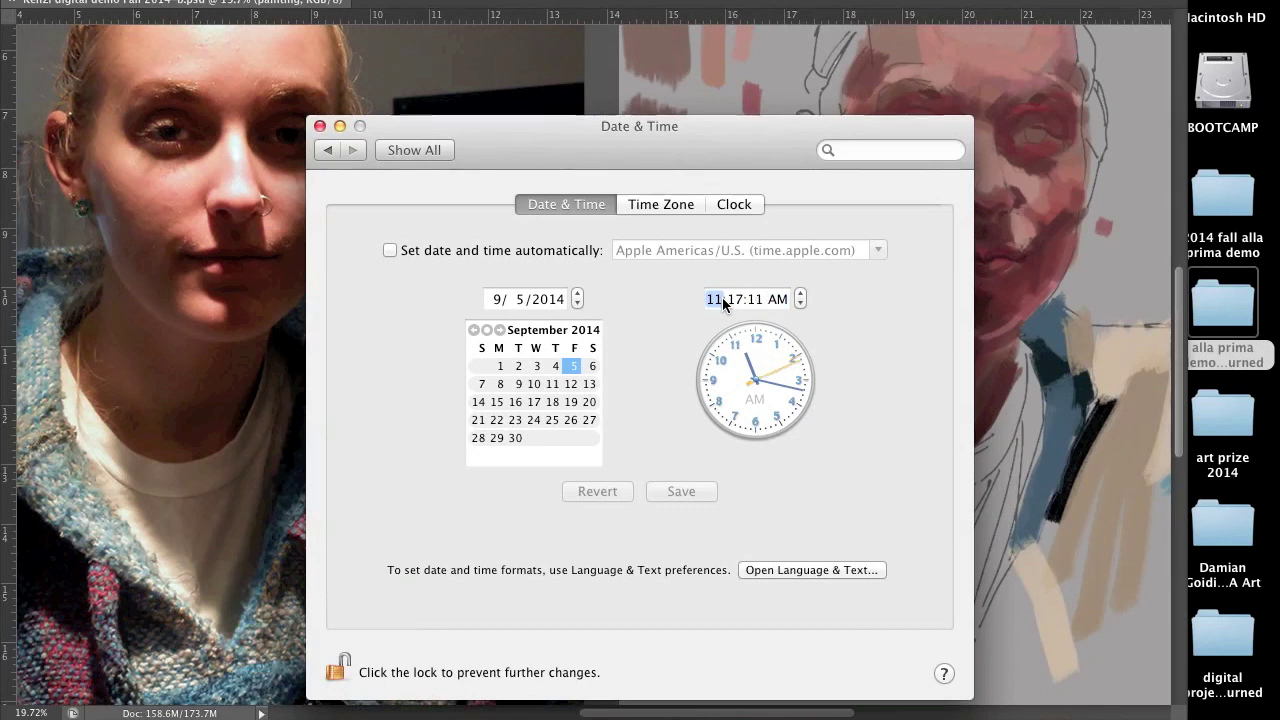
key("Down")
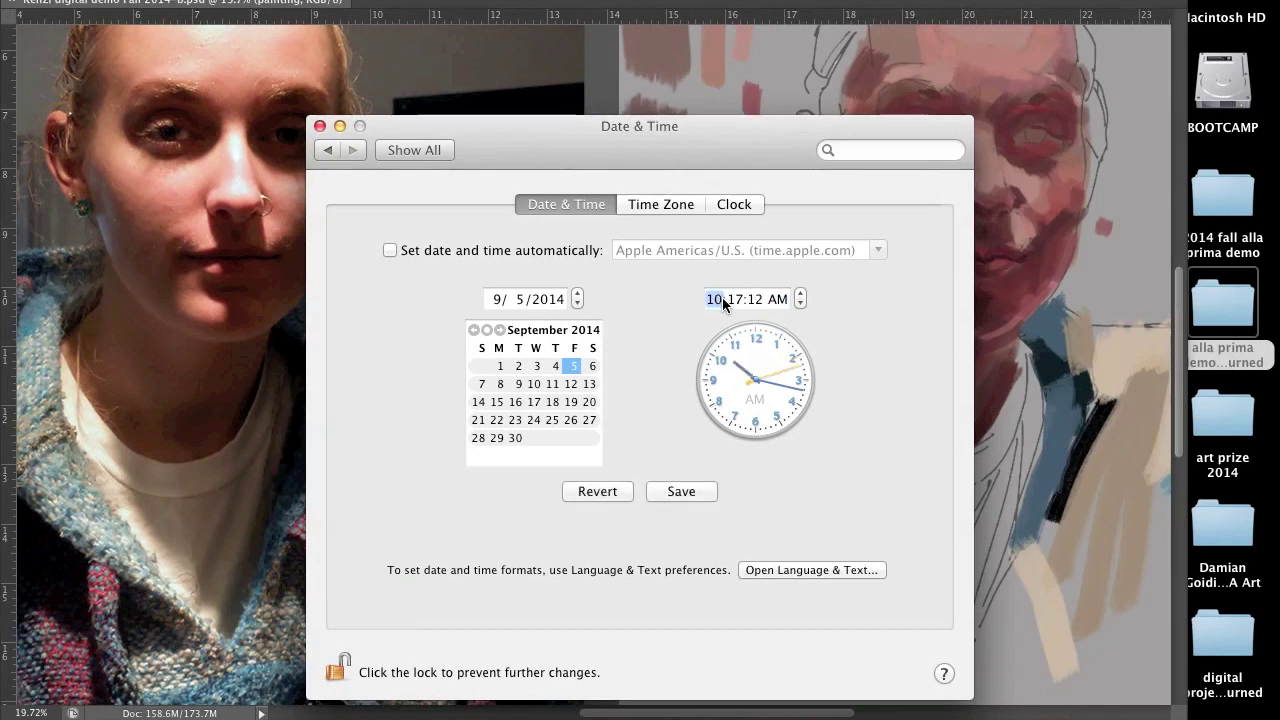
left_click(684, 491)
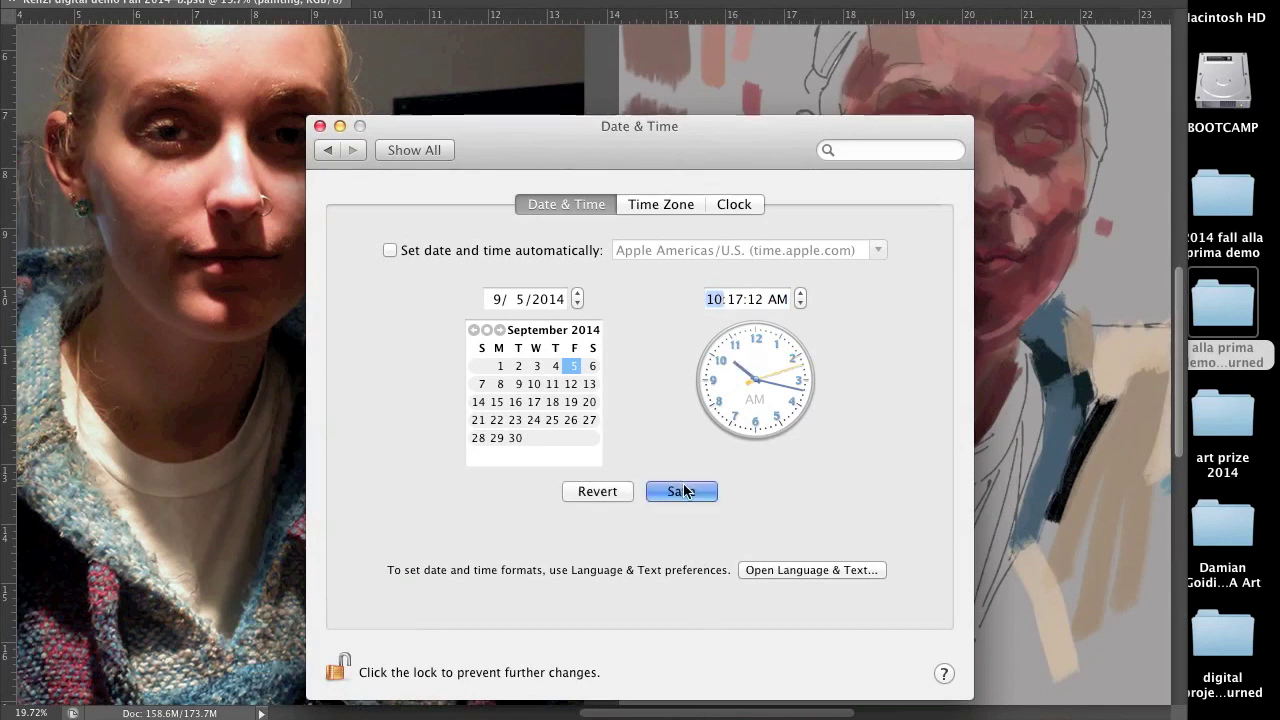
left_click(320, 126)
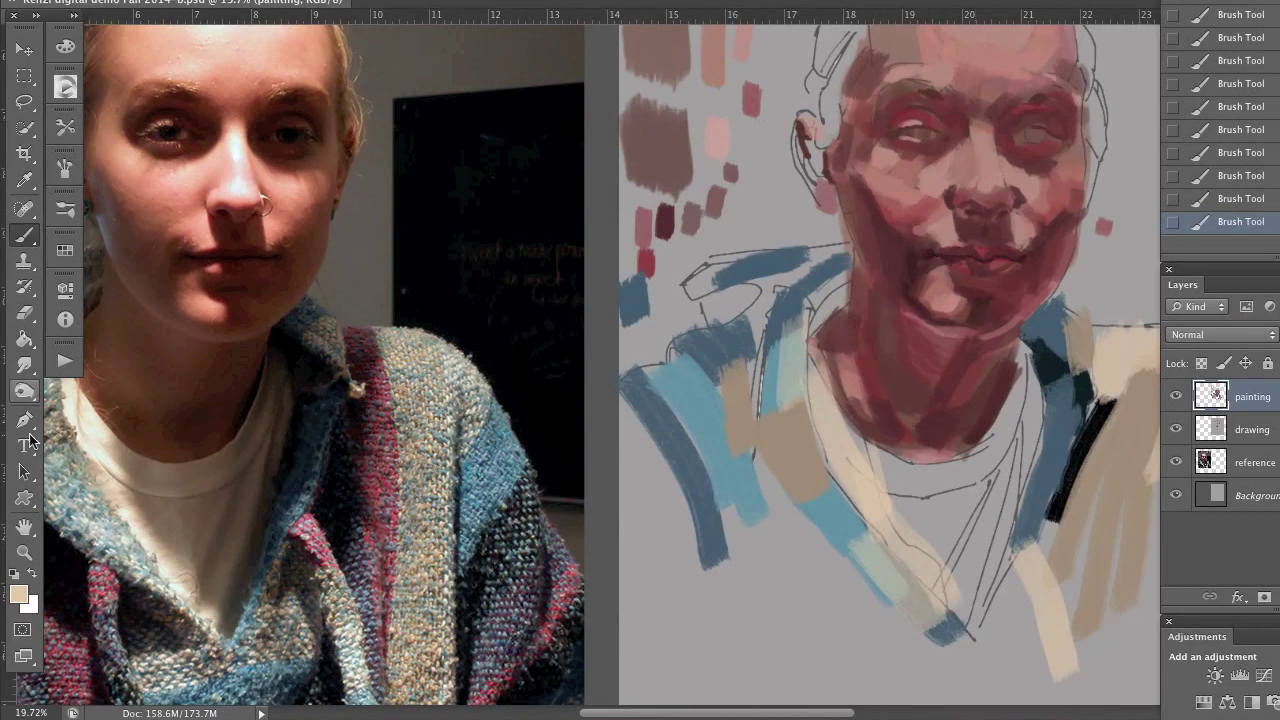
Step: Change the foreground colour to a brown swatch, dab a test stroke beside the palette patches, and brush brown tones over the face and neck
left_click(18, 595)
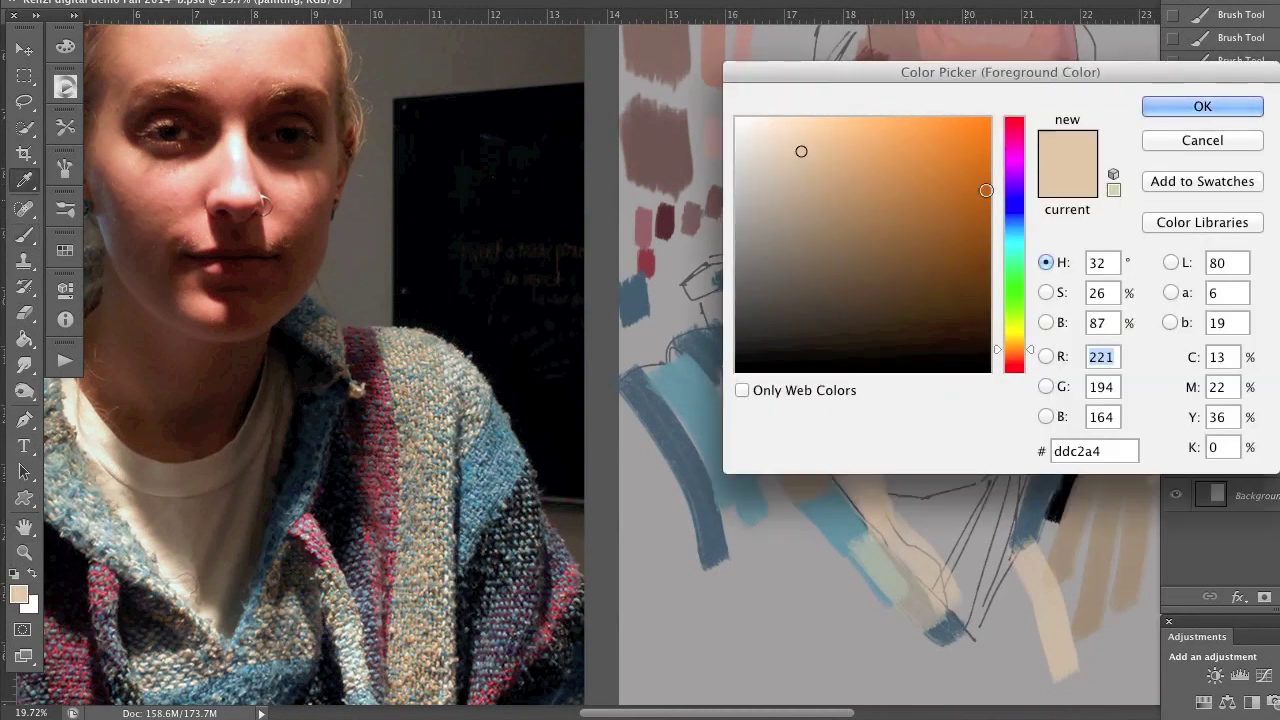
left_click(1186, 107)
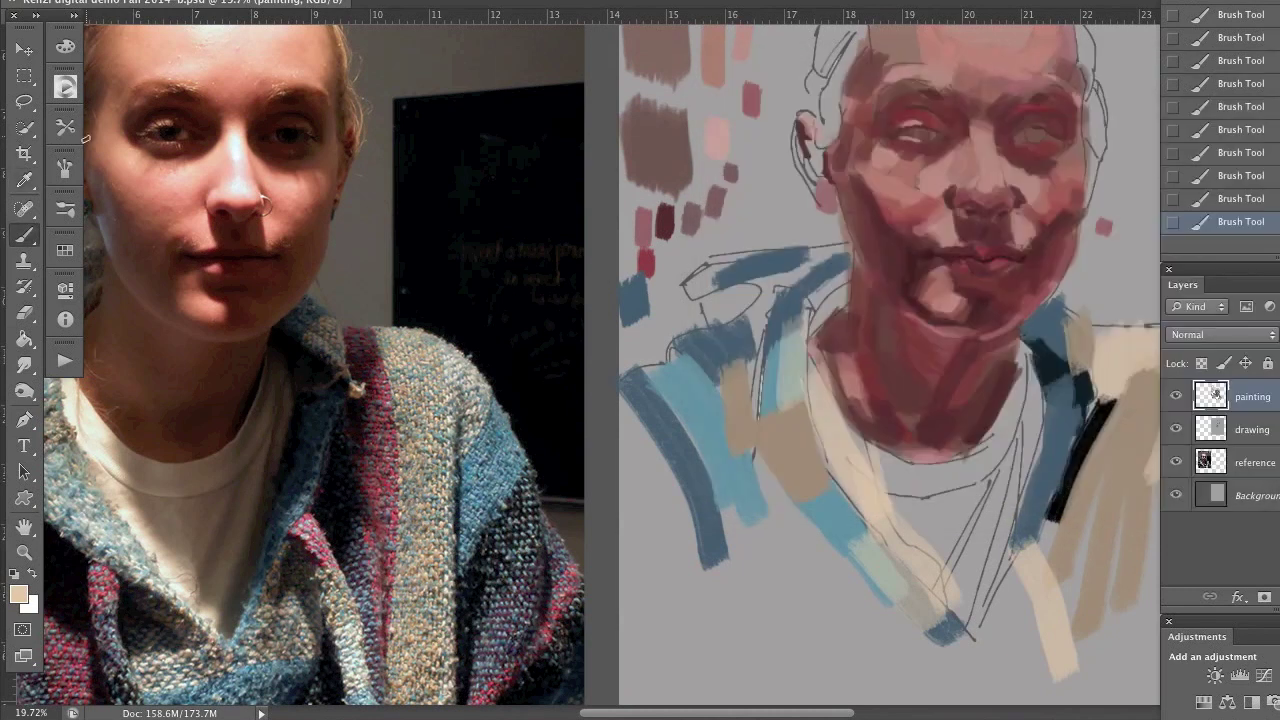
left_click(65, 250)
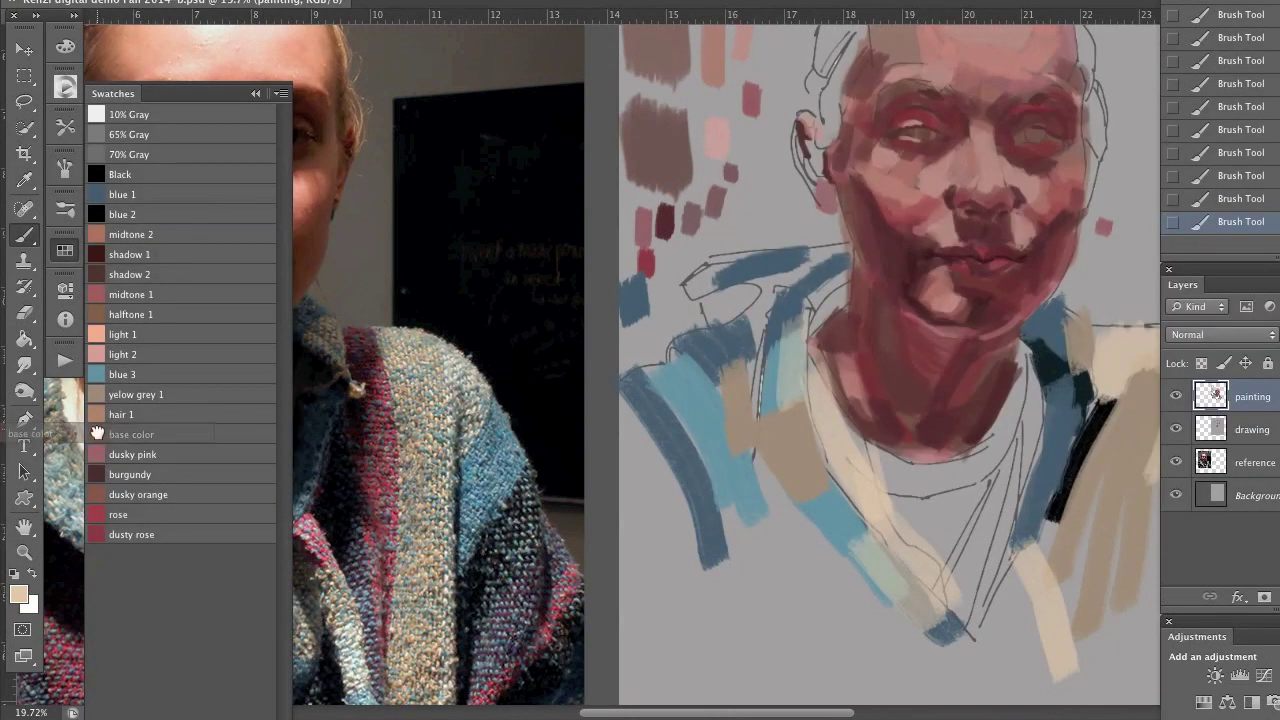
left_click(105, 432)
left_click_drag(692, 95, 699, 104)
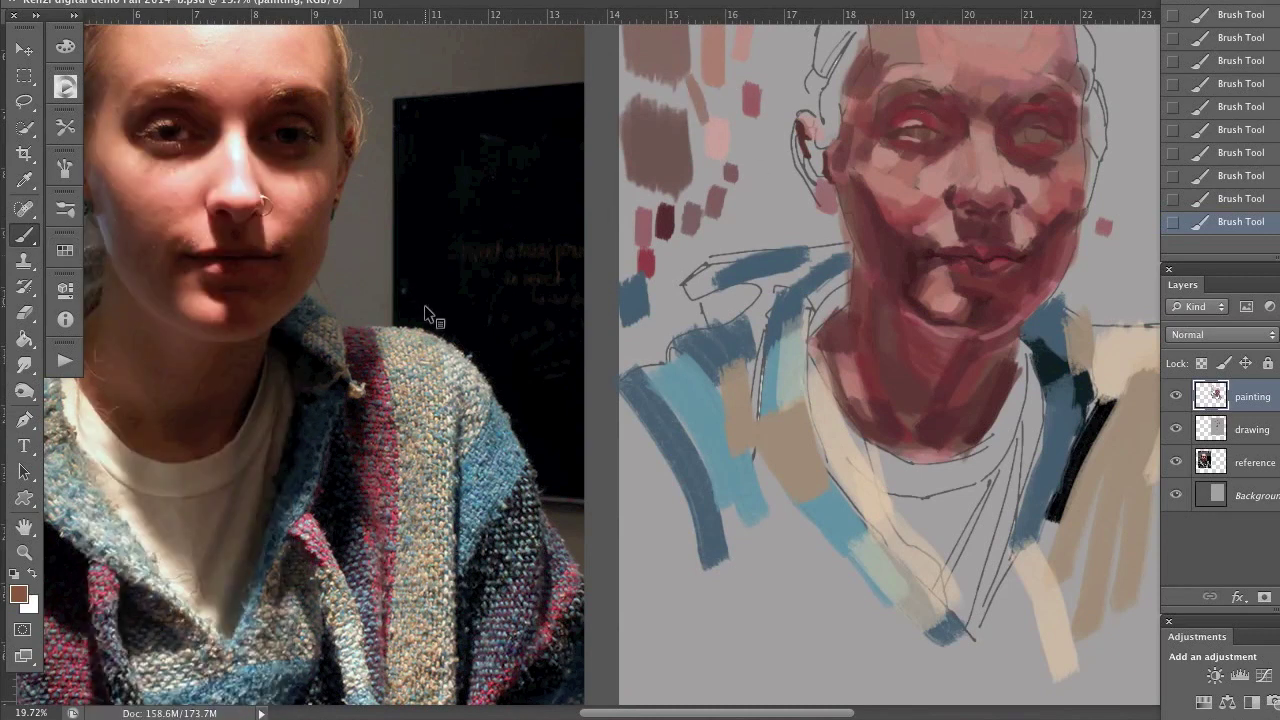
left_click_drag(756, 207, 774, 219)
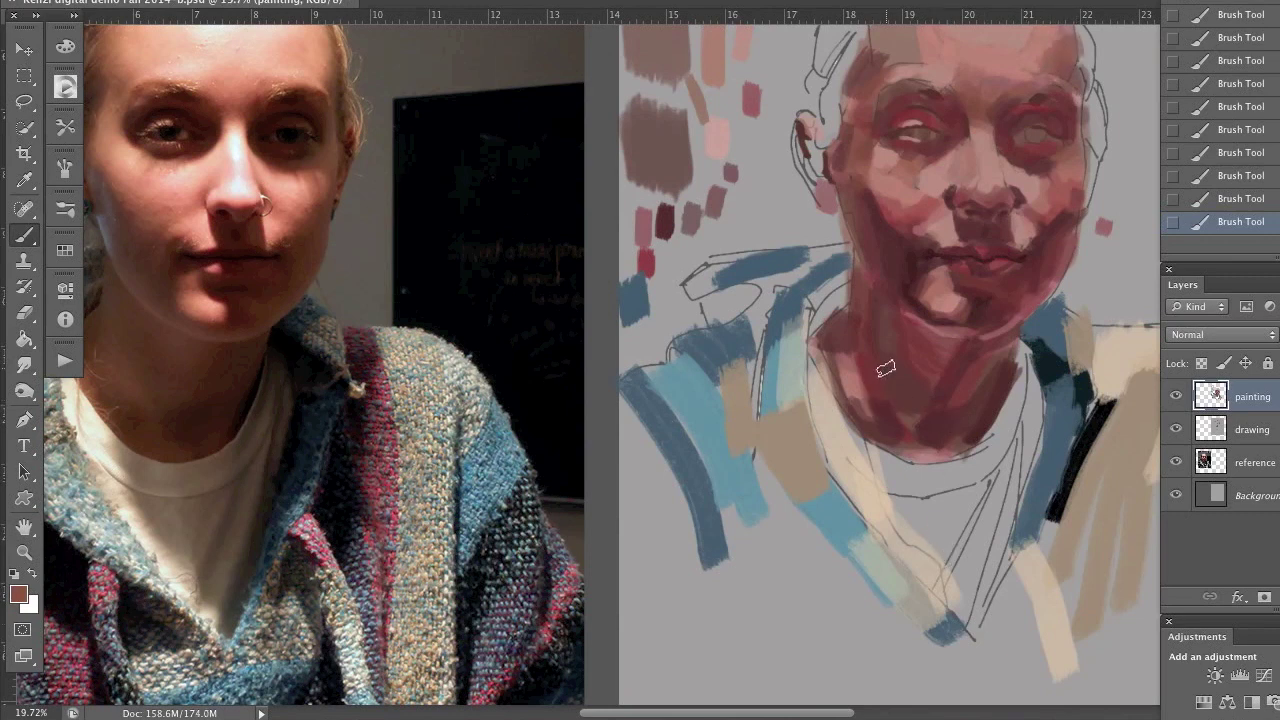
mouse_move(895, 388)
left_mouse_down()
mouse_move(922, 426)
mouse_move(914, 396)
left_mouse_up()
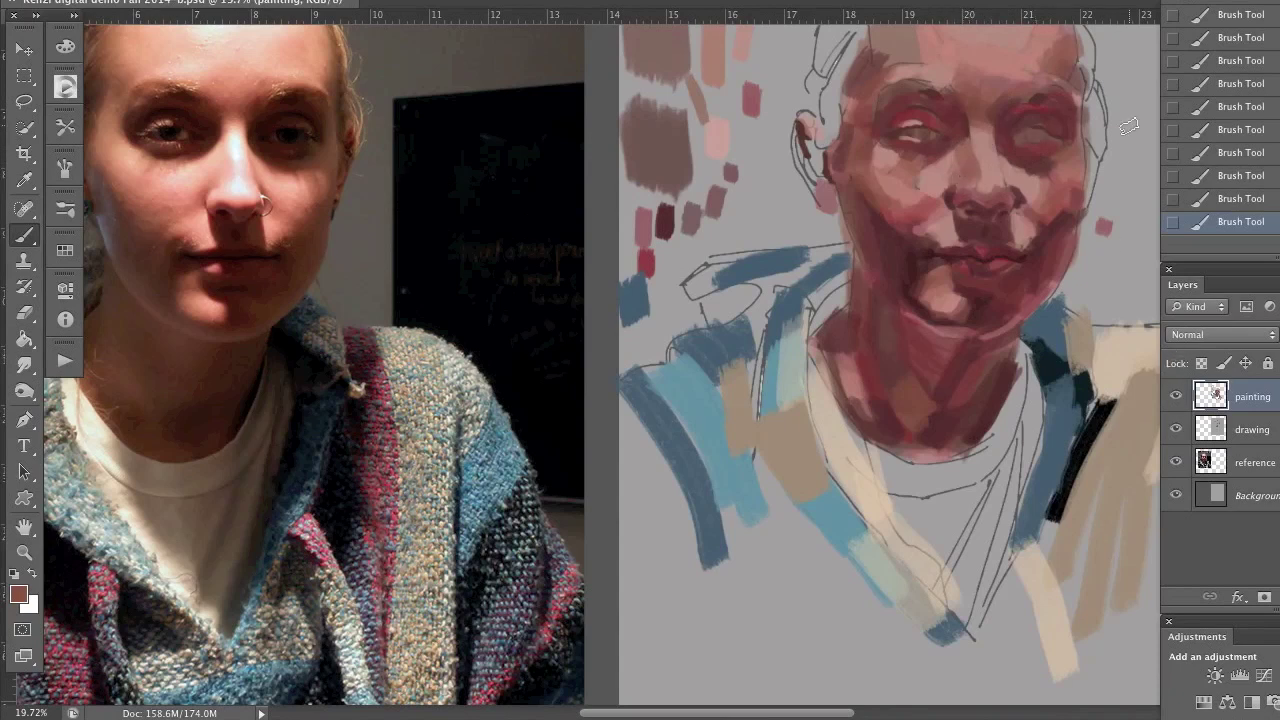
Step: Step back through the last brush strokes and restore them to compare the face, and hide the drawing layer
left_click(1210, 198)
left_click(1212, 178)
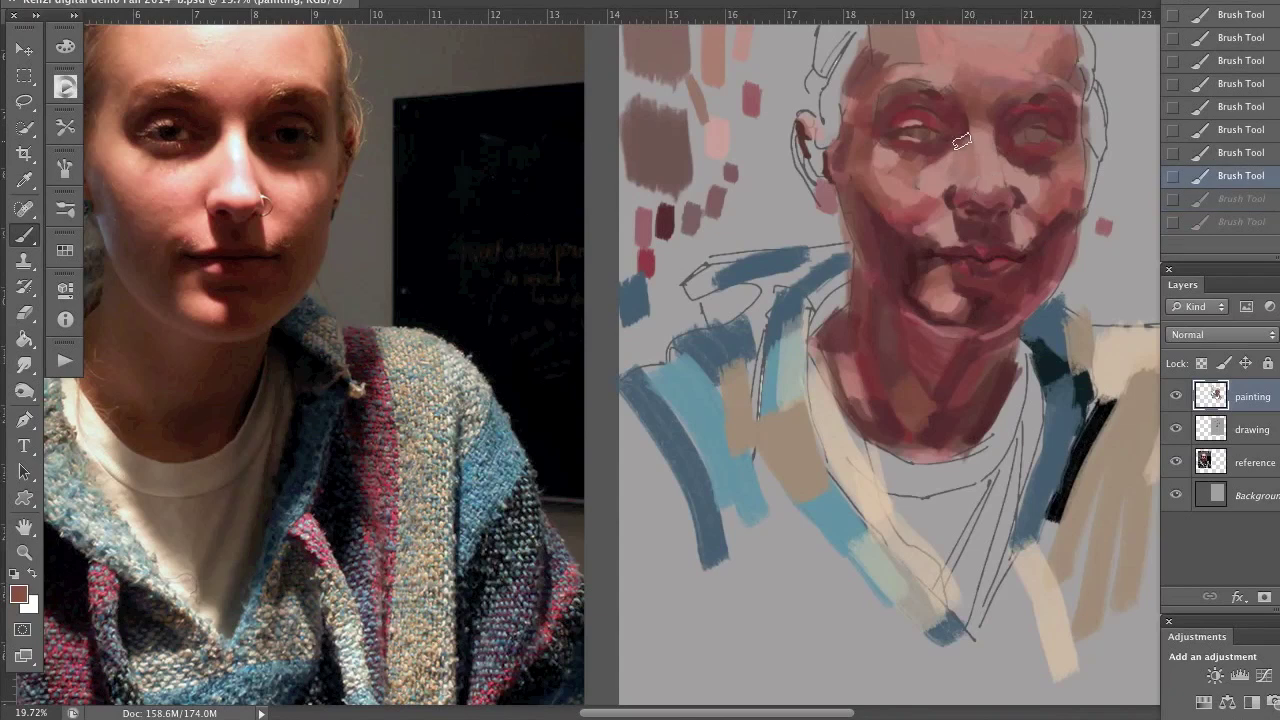
key("ctrl+shift+z")
key("ctrl+shift+z")
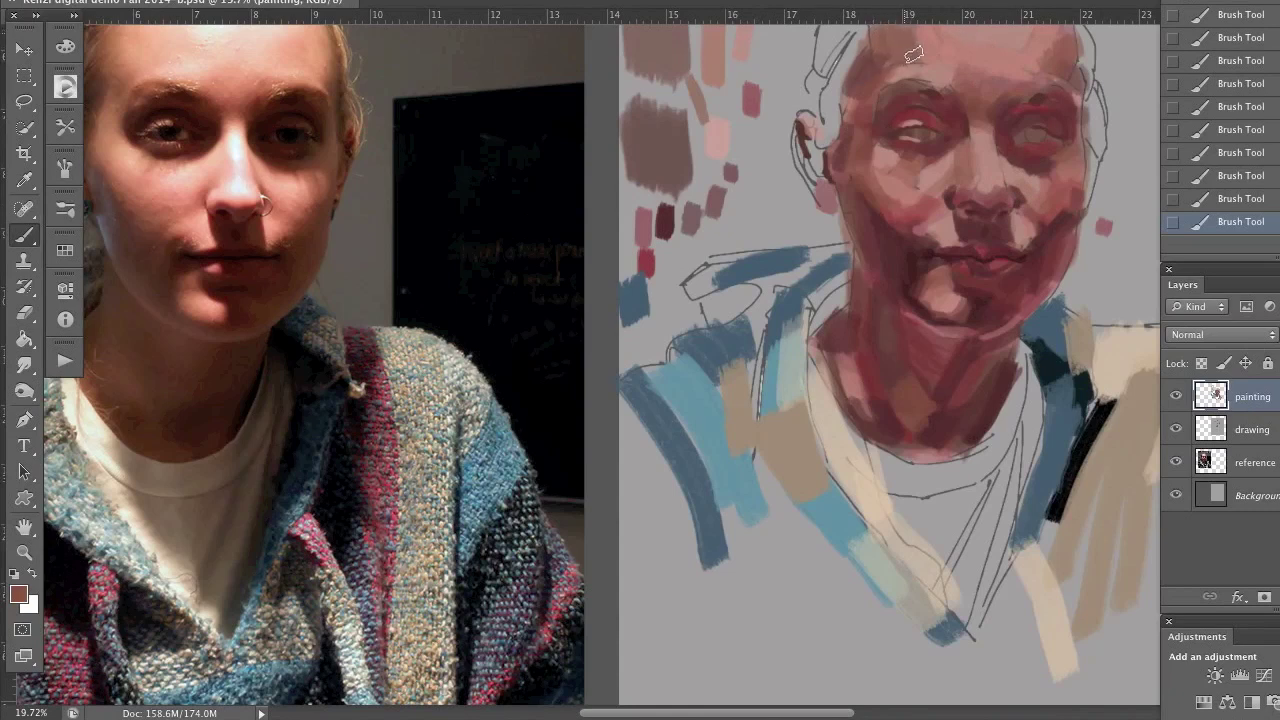
left_click(1176, 429)
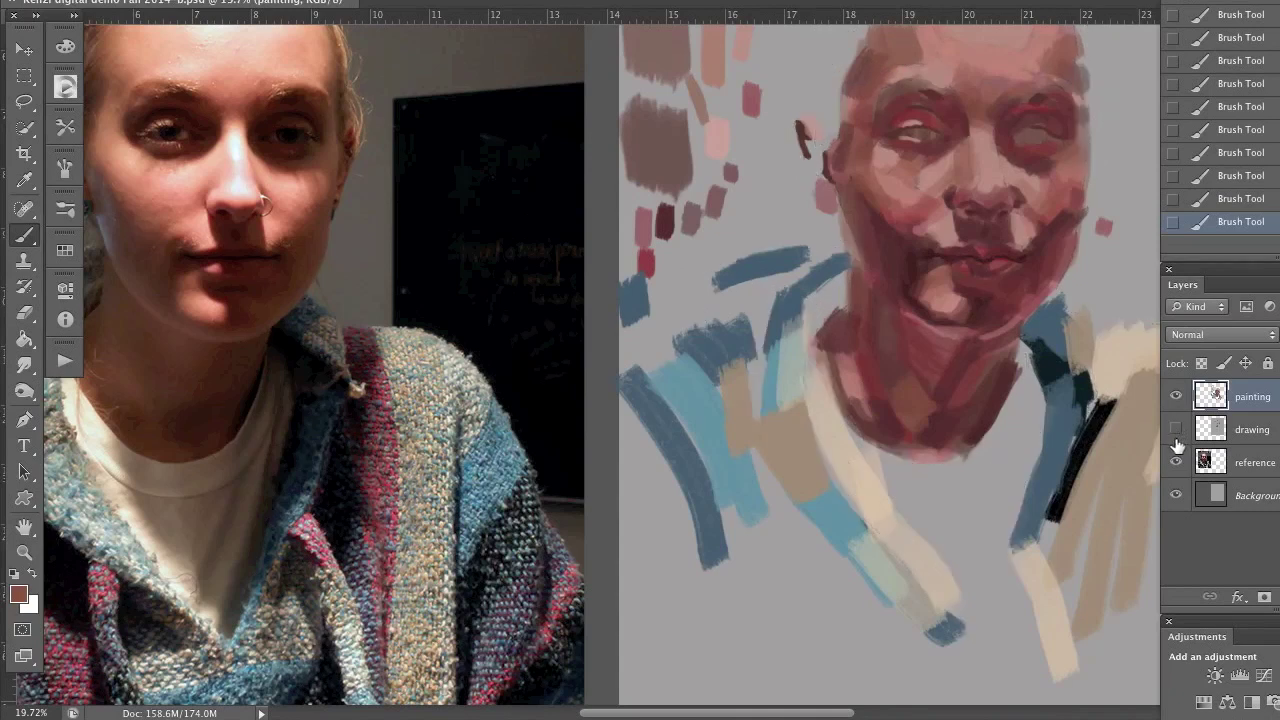
Step: Make the drawing layer visible over the portrait again and return to the Brush tool
left_click(1176, 429)
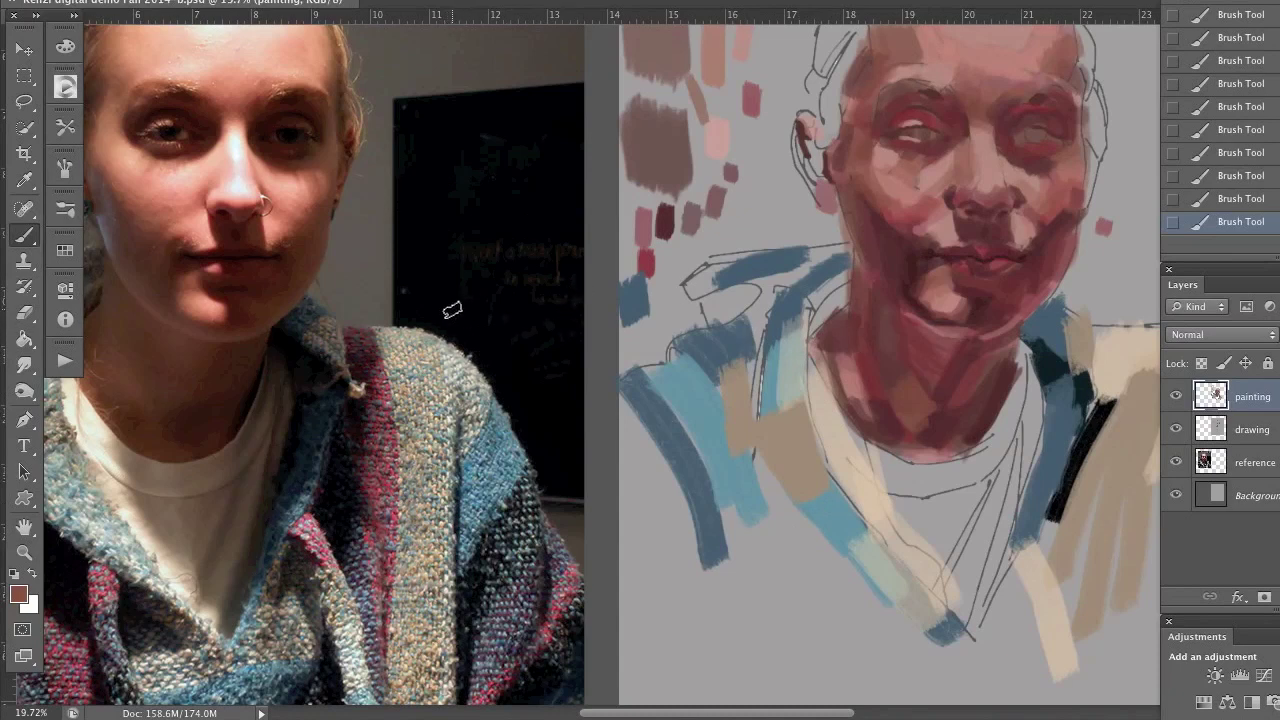
left_click_drag(681, 259, 668, 263)
key("s")
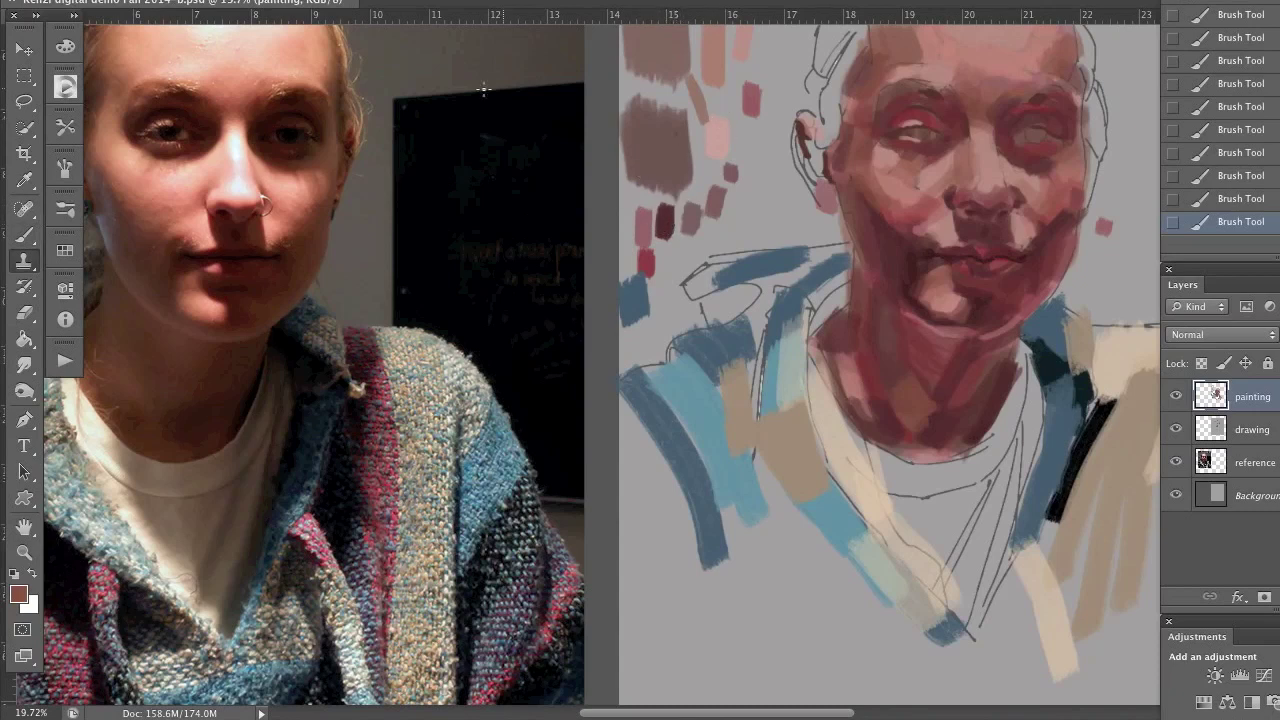
left_click(24, 234)
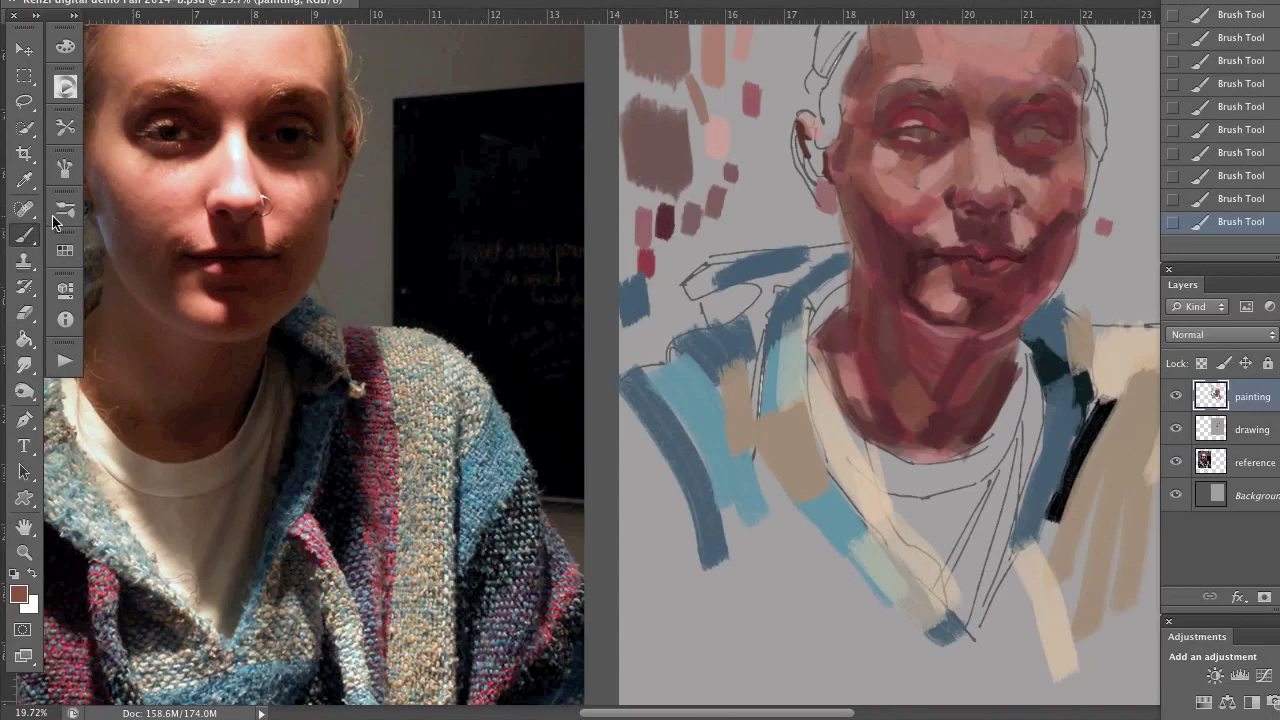
Step: Sample the dark maroon swatch, deepen the foreground colour to 340707, and dab it beside the palette patches
left_click(669, 216, "alt")
left_click(662, 286)
left_click_drag(638, 338, 634, 342)
left_click(20, 596)
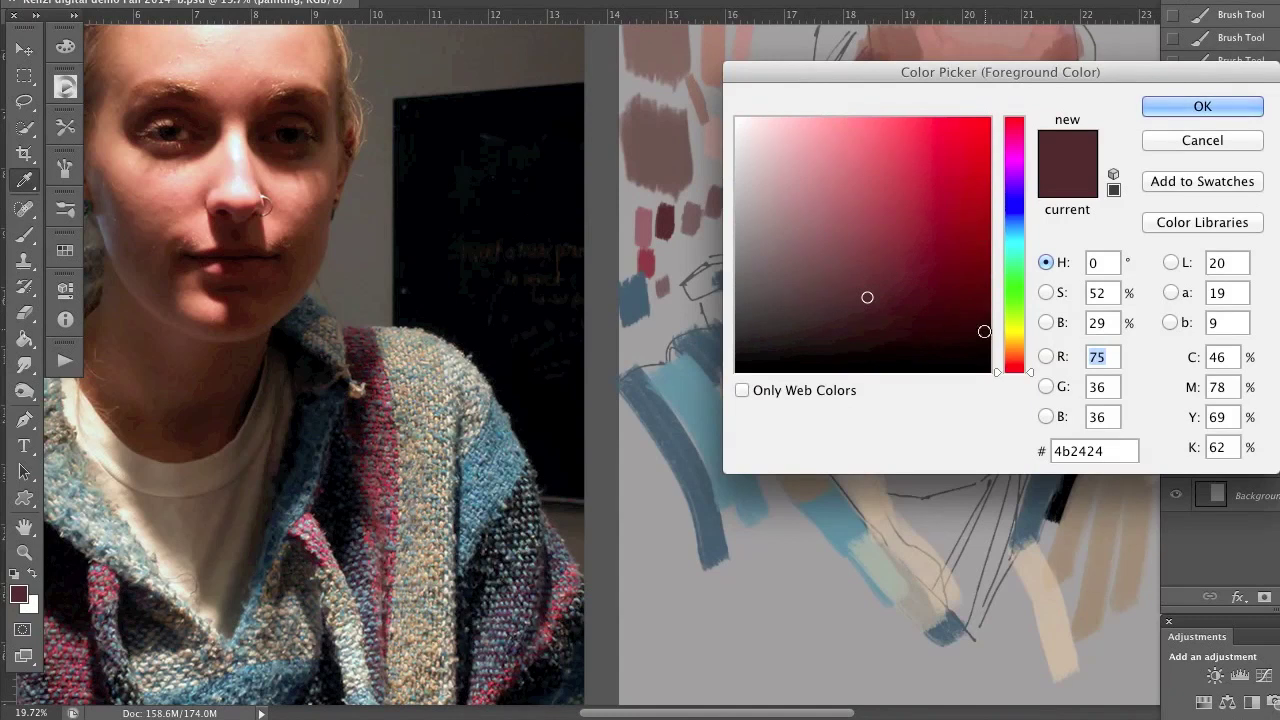
left_click(996, 370)
left_click_drag(995, 369, 1020, 118)
left_click(959, 320)
left_click(1158, 107)
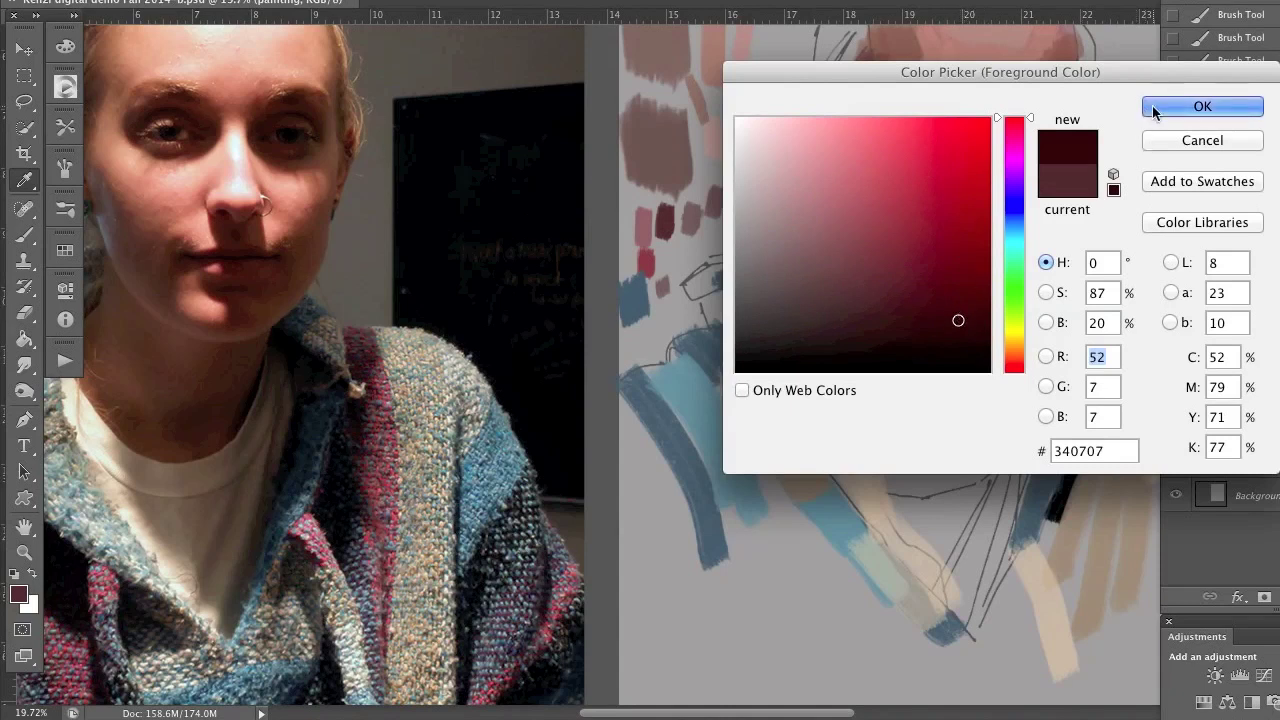
left_click_drag(738, 126, 737, 158)
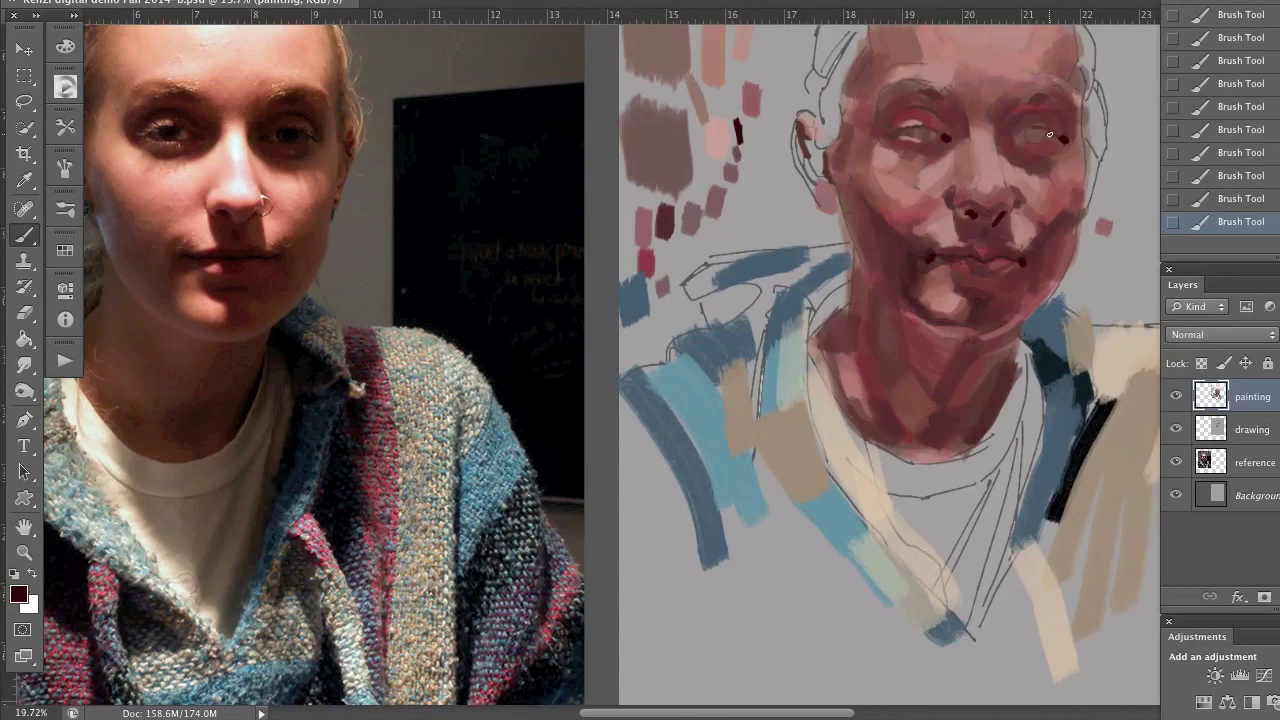
Step: Hide the painting layer to check the drawn eye lines, restore it, and outline the painted right eye's upper lid in dark red
left_click(1176, 397)
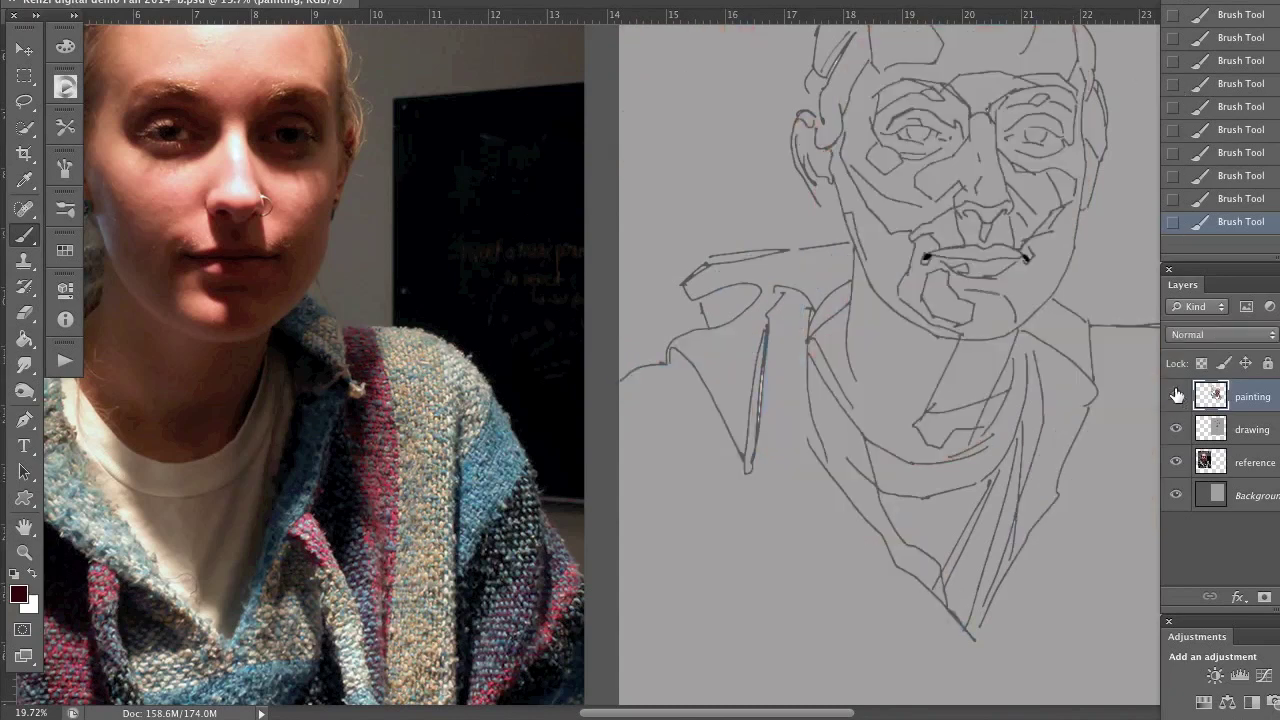
left_click(1176, 397)
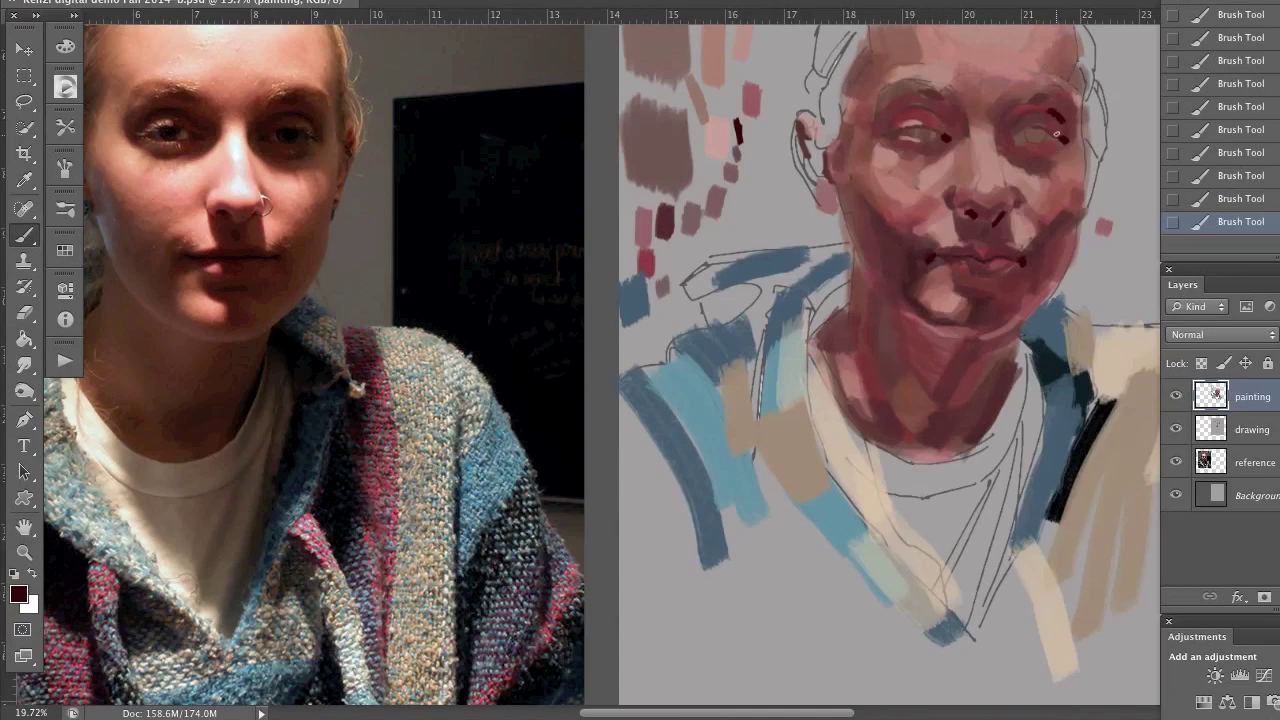
left_click_drag(1061, 121, 1069, 141)
scroll(966, 130, "up", 5)
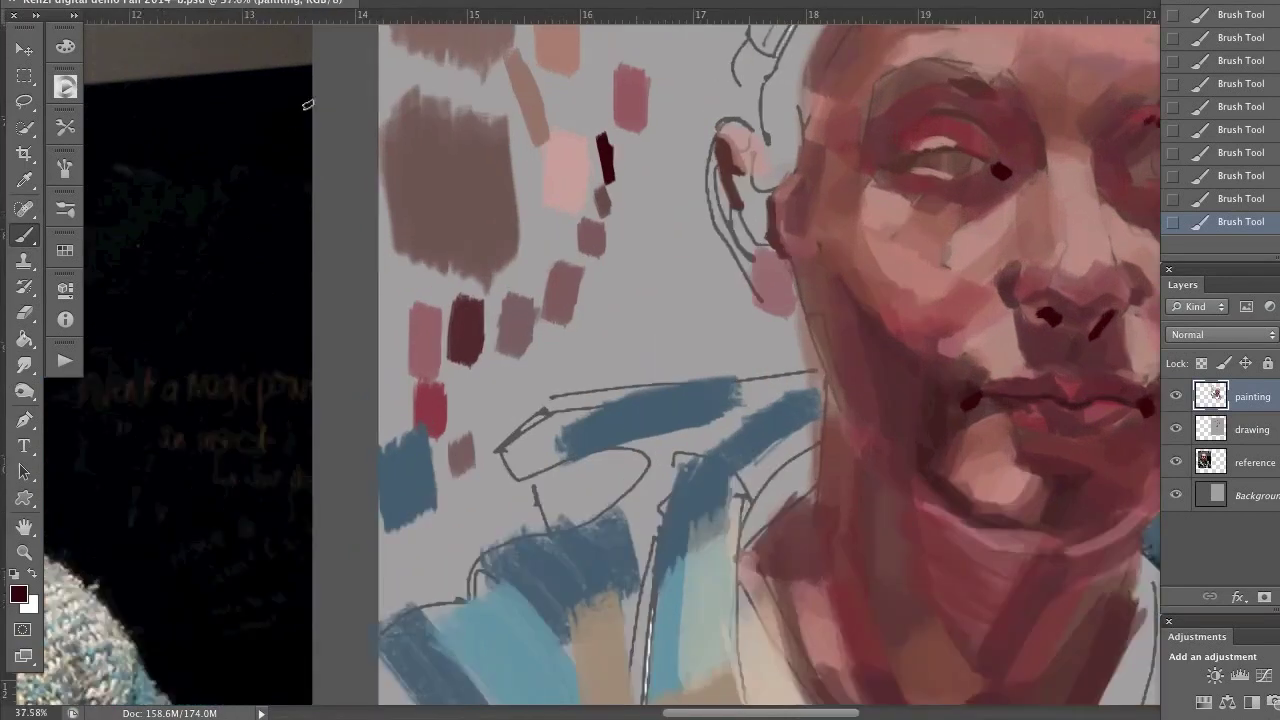
scroll(246, 171, "up", 2)
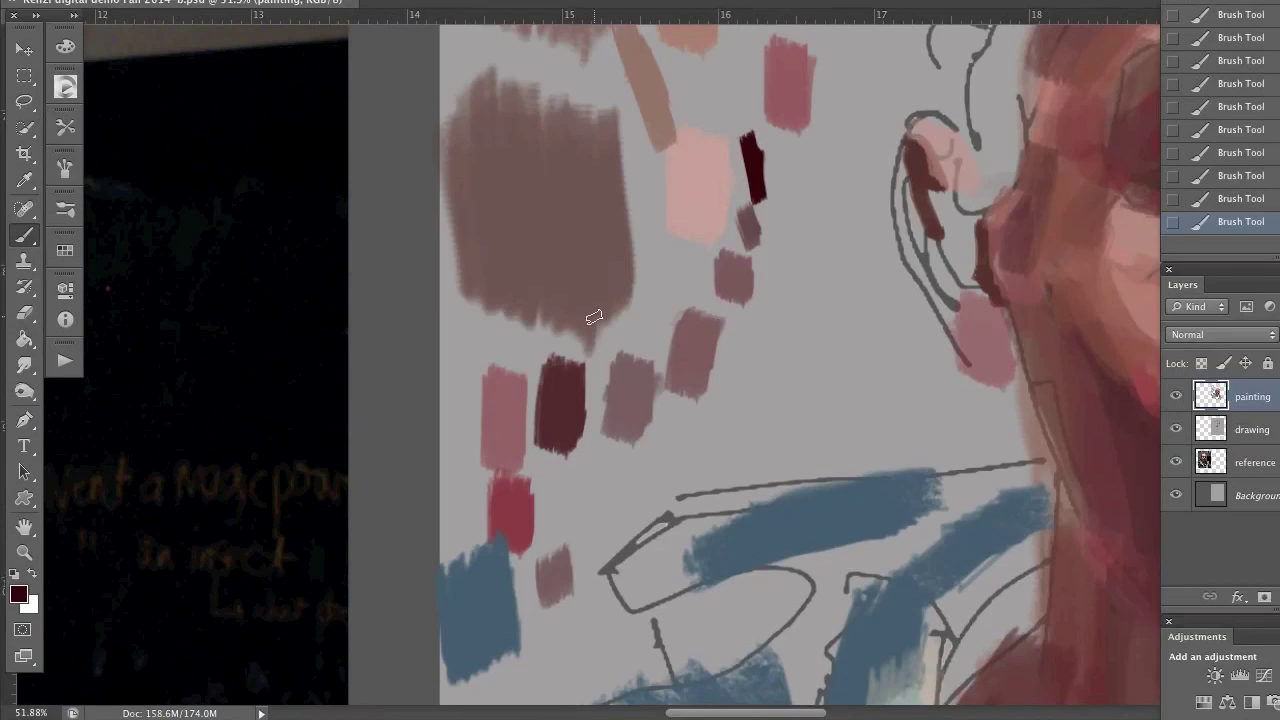
scroll(528, 347, "down", 1)
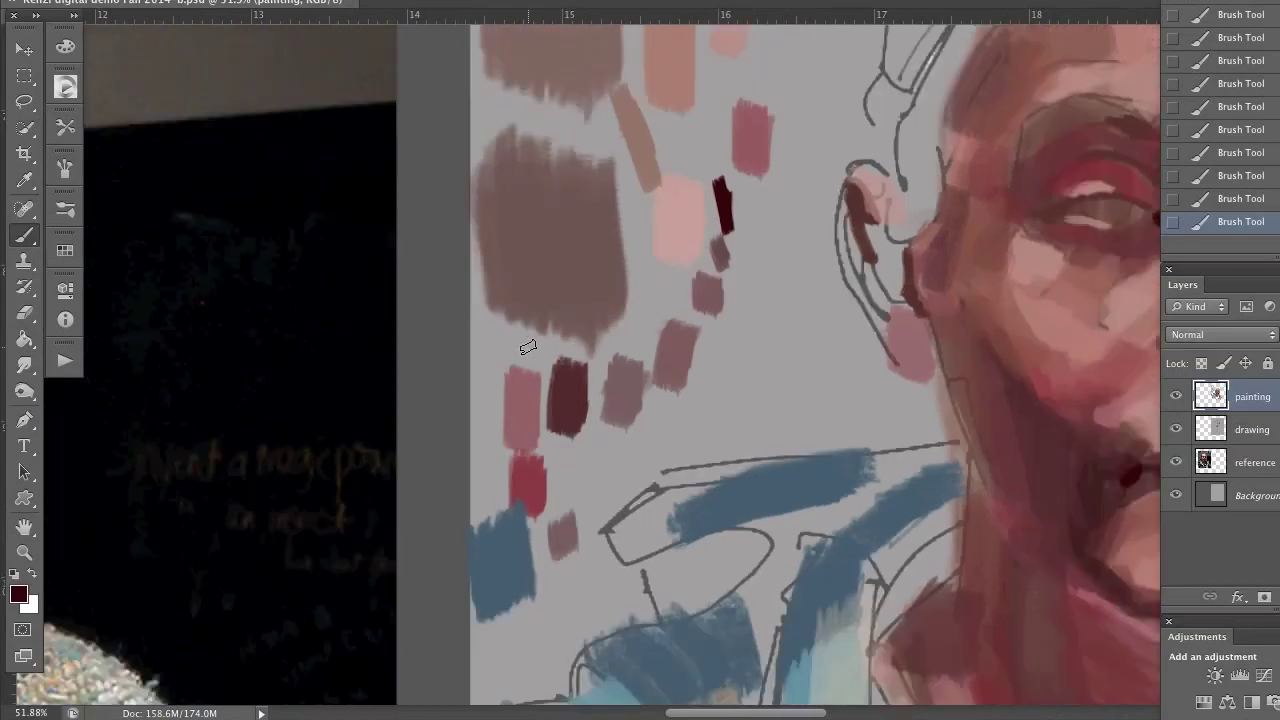
scroll(528, 347, "down", 5)
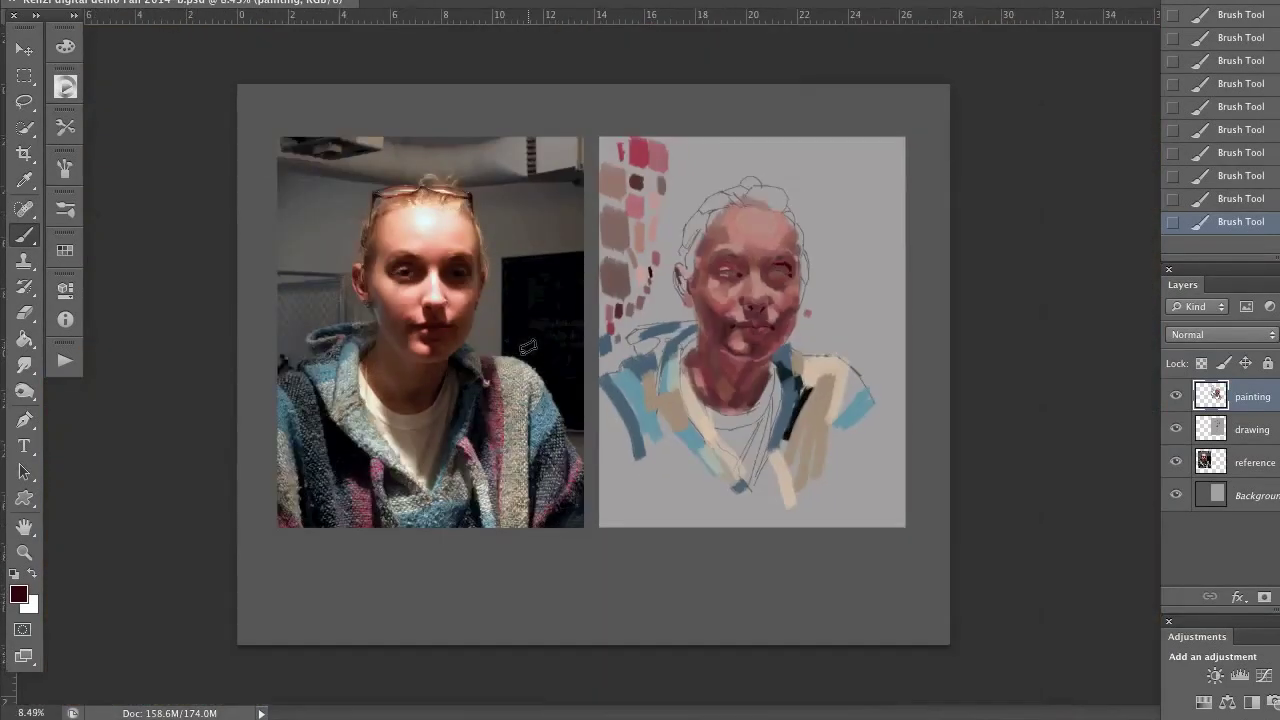
scroll(528, 347, "up", 4)
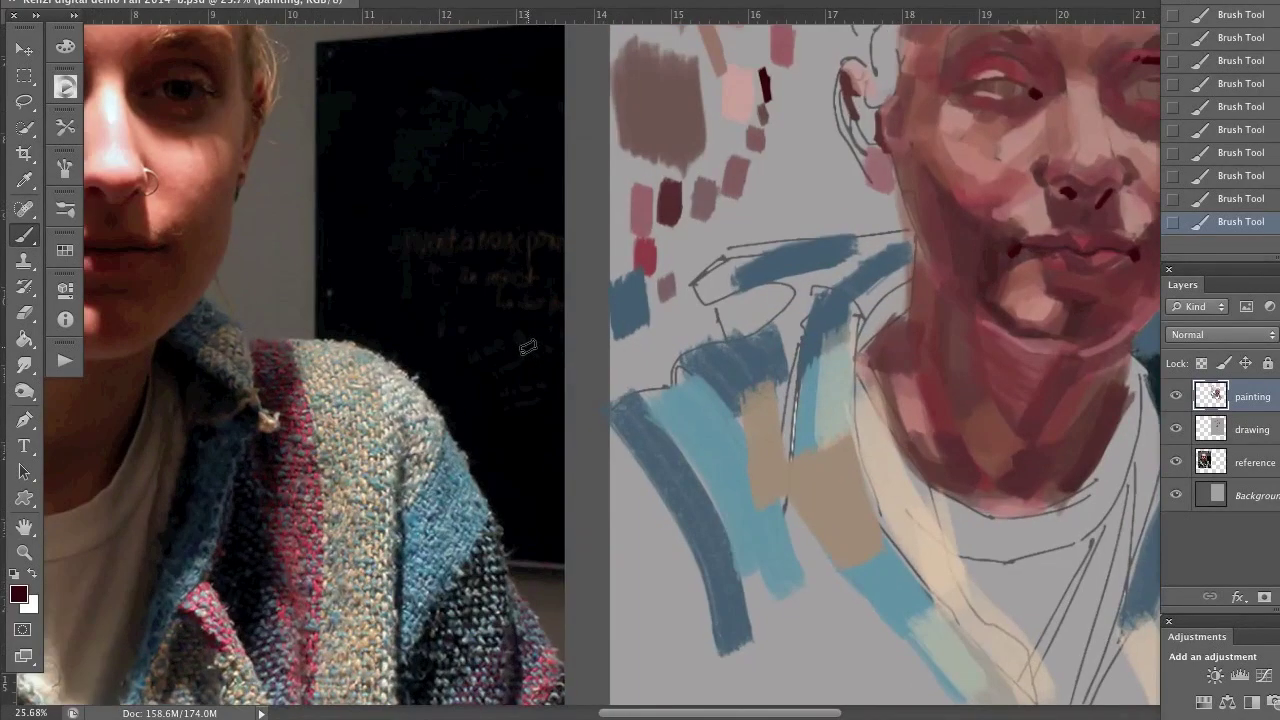
scroll(528, 347, "up", 1)
scroll(899, 250, "right", 5)
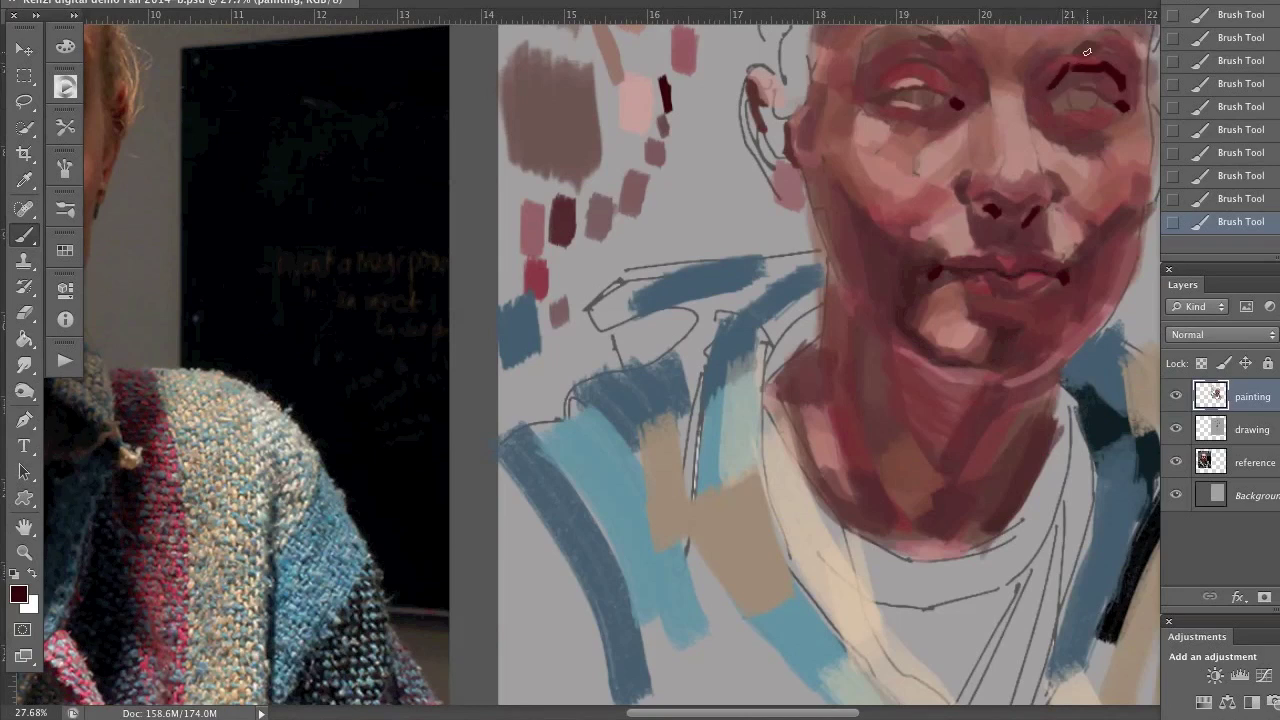
Step: Block in the irises and lash lines of both eyes with the dark red
left_click(1045, 104)
mouse_move(1068, 94)
left_mouse_down()
mouse_move(1072, 106)
mouse_move(1094, 90)
mouse_move(1068, 94)
left_mouse_up()
left_click_drag(912, 94, 929, 93)
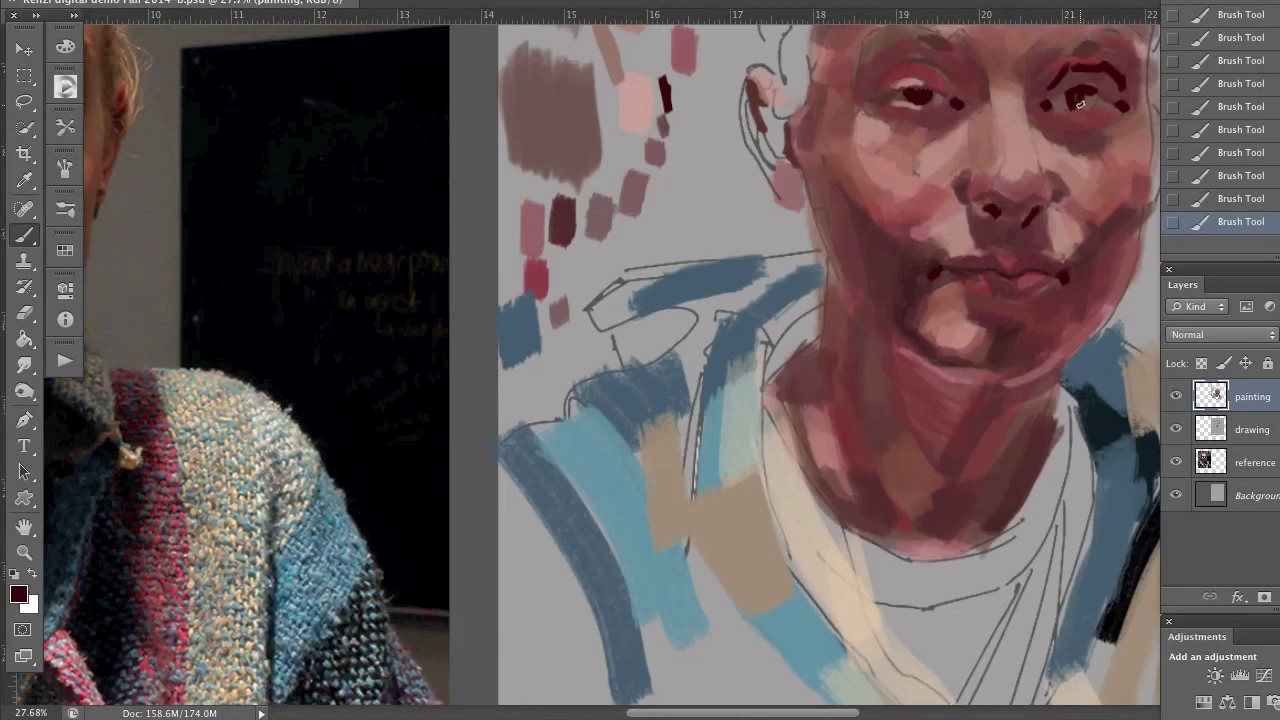
mouse_move(1080, 103)
left_mouse_down()
mouse_move(1094, 100)
mouse_move(1084, 108)
left_mouse_up()
left_click_drag(886, 97, 932, 94)
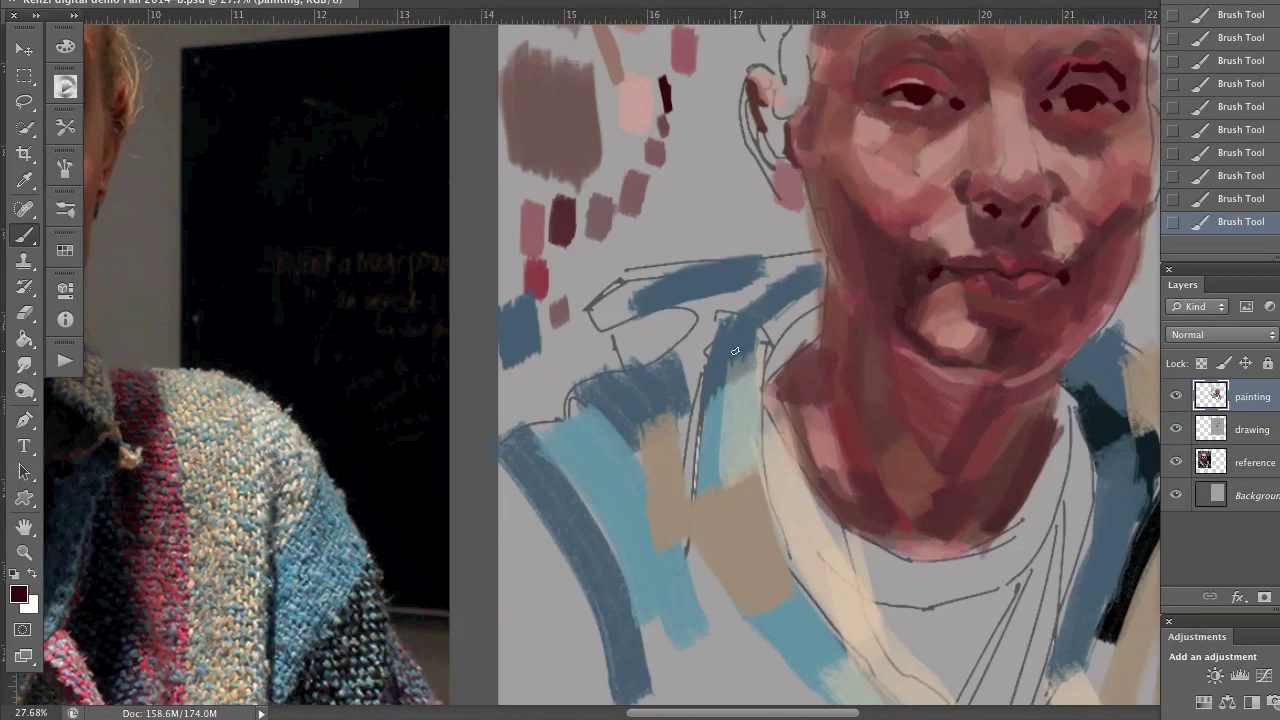
Step: Erase the upper part of the painted right eye's dark iris and touch up its edge with dark red brush dabs
scroll(732, 335, "down", 5)
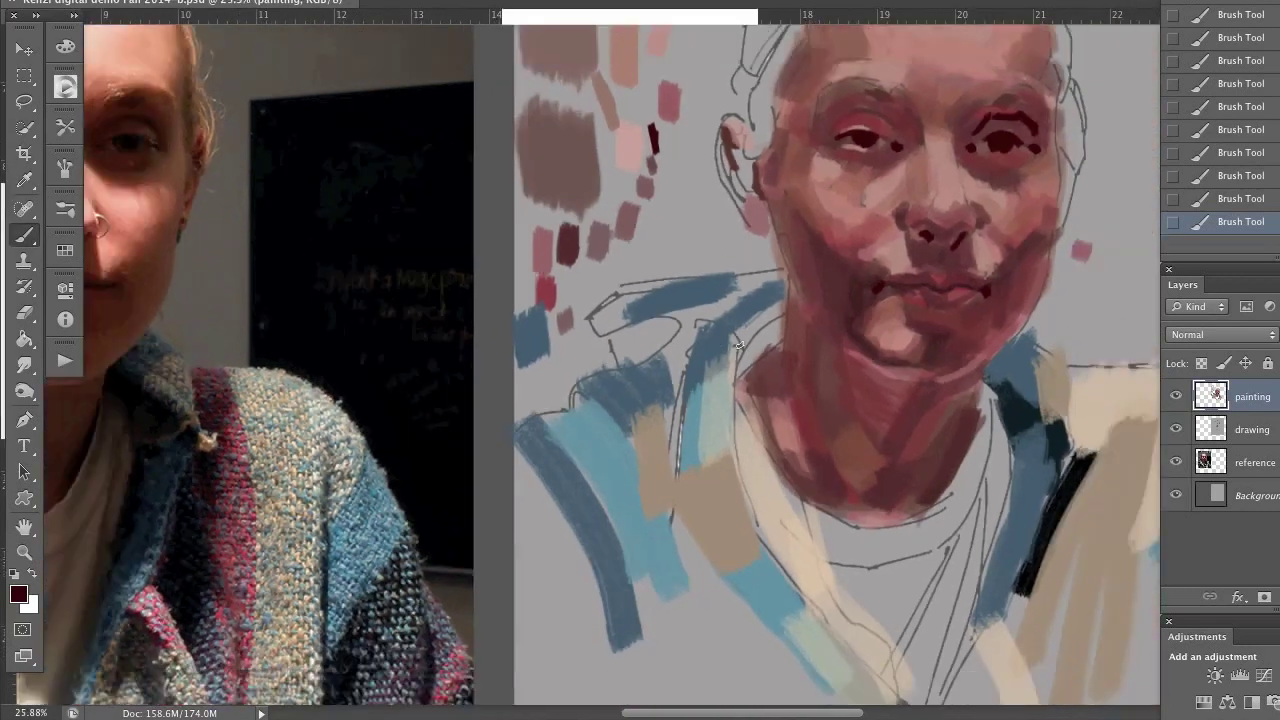
scroll(743, 357, "up", 2)
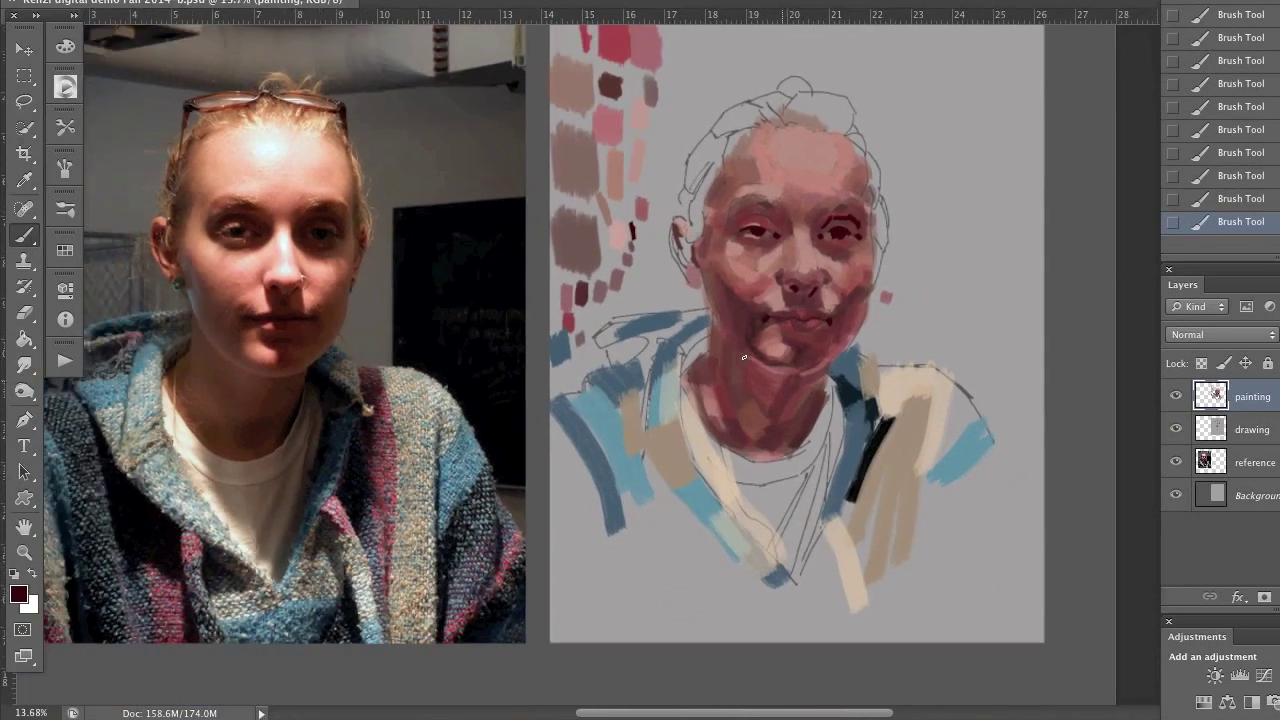
scroll(746, 357, "up", 6)
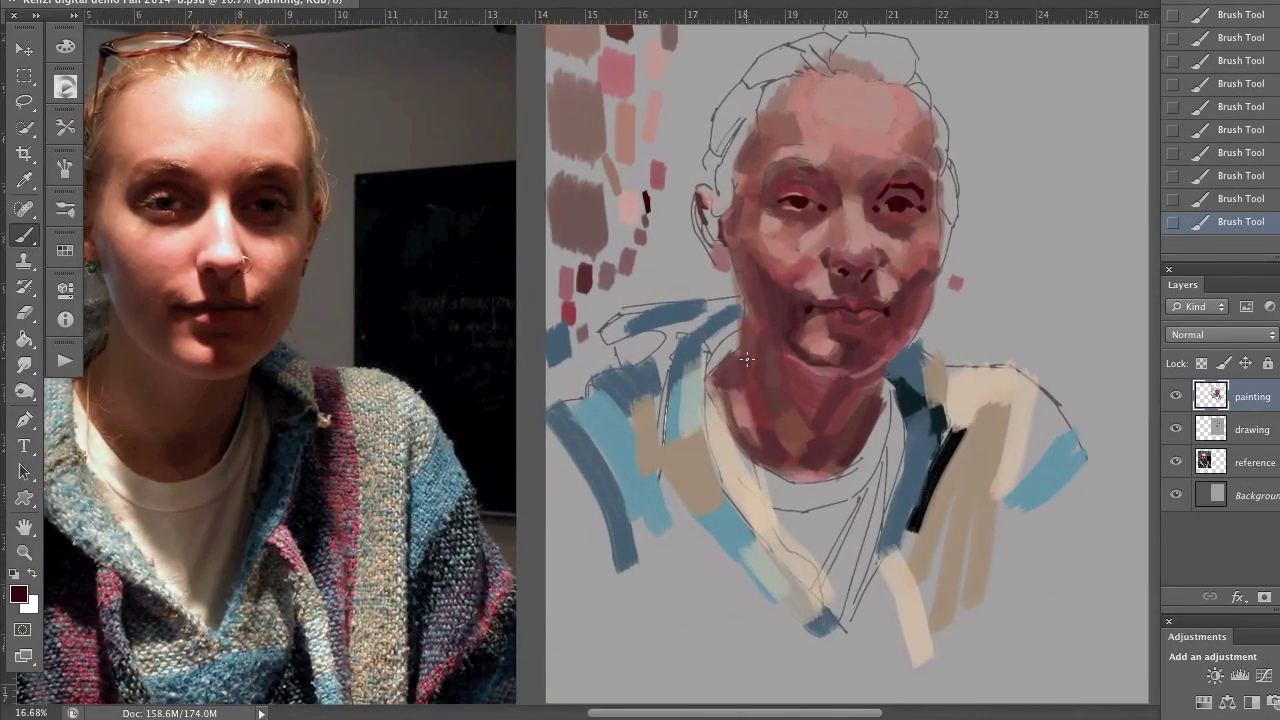
scroll(748, 357, "down", 3)
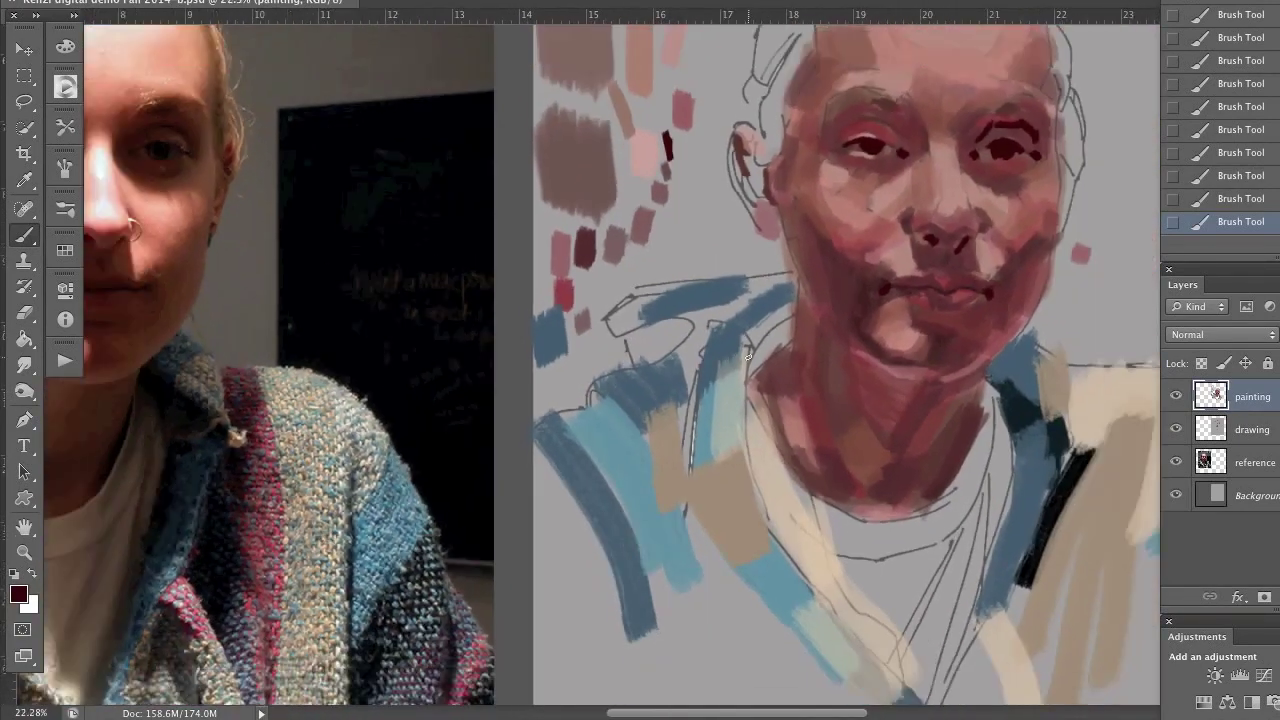
scroll(747, 357, "up", 1)
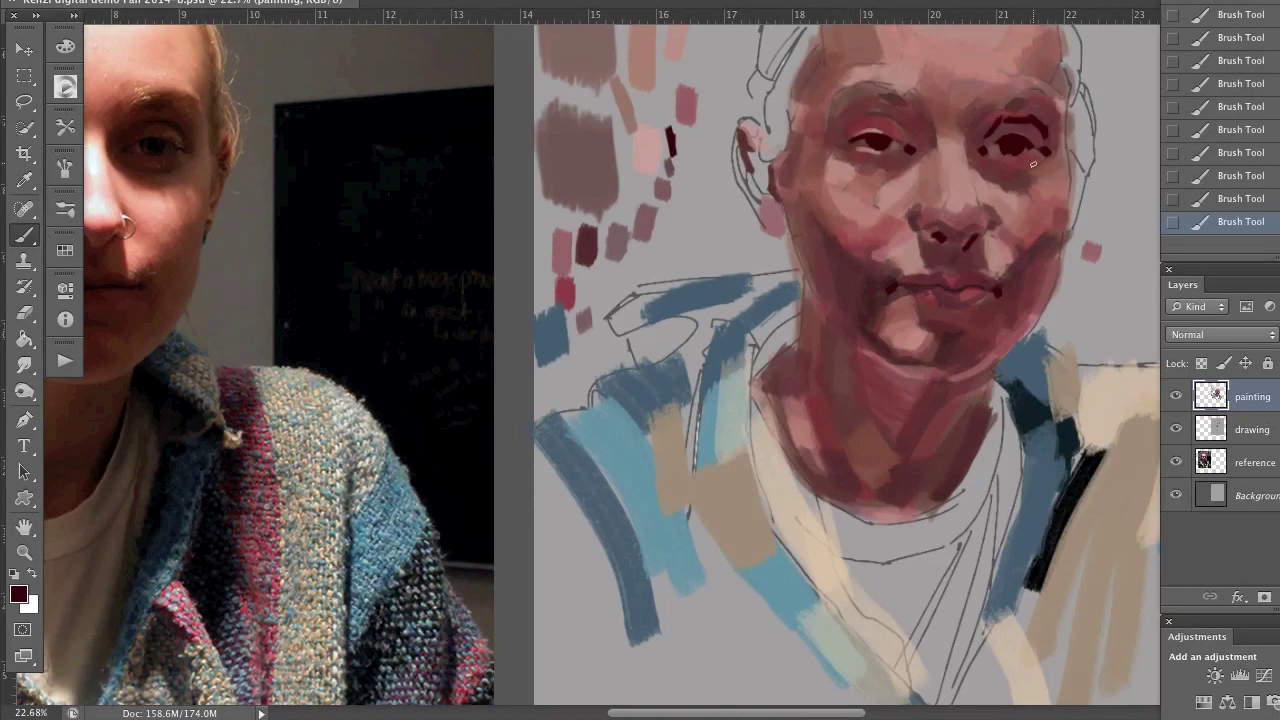
left_click(25, 312)
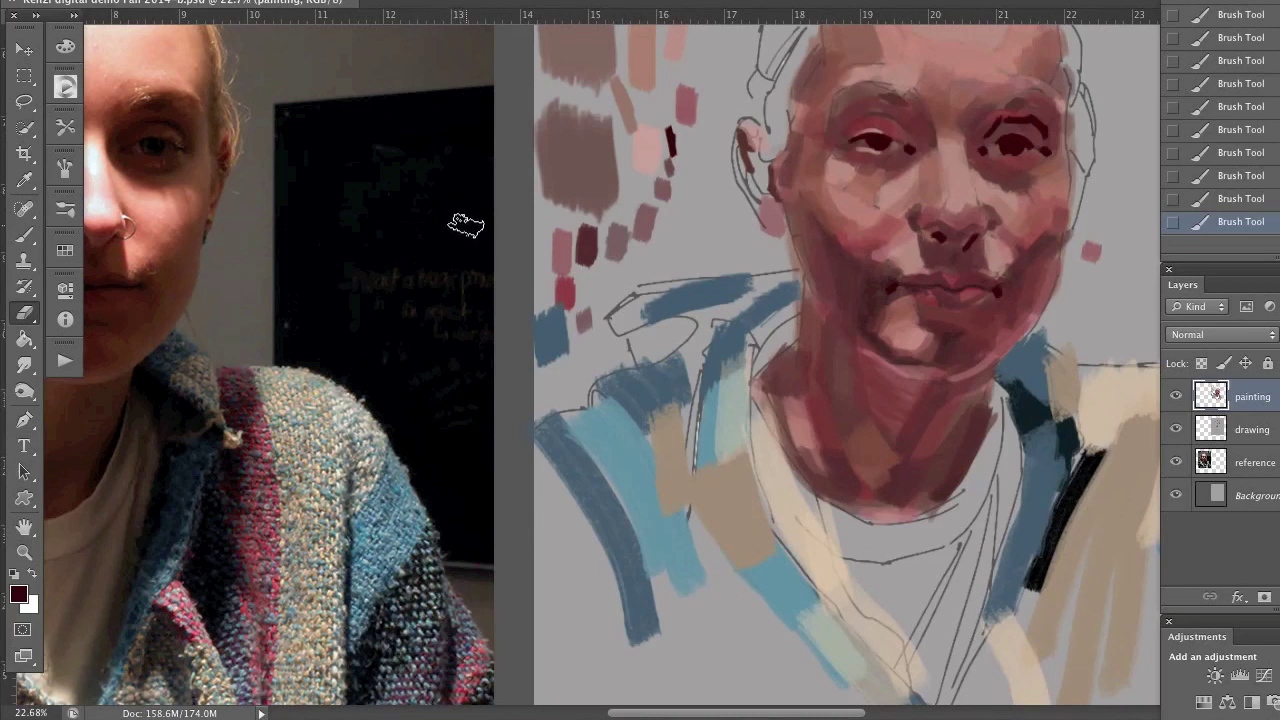
left_click_drag(599, 268, 587, 266)
left_click_drag(1002, 133, 1030, 140)
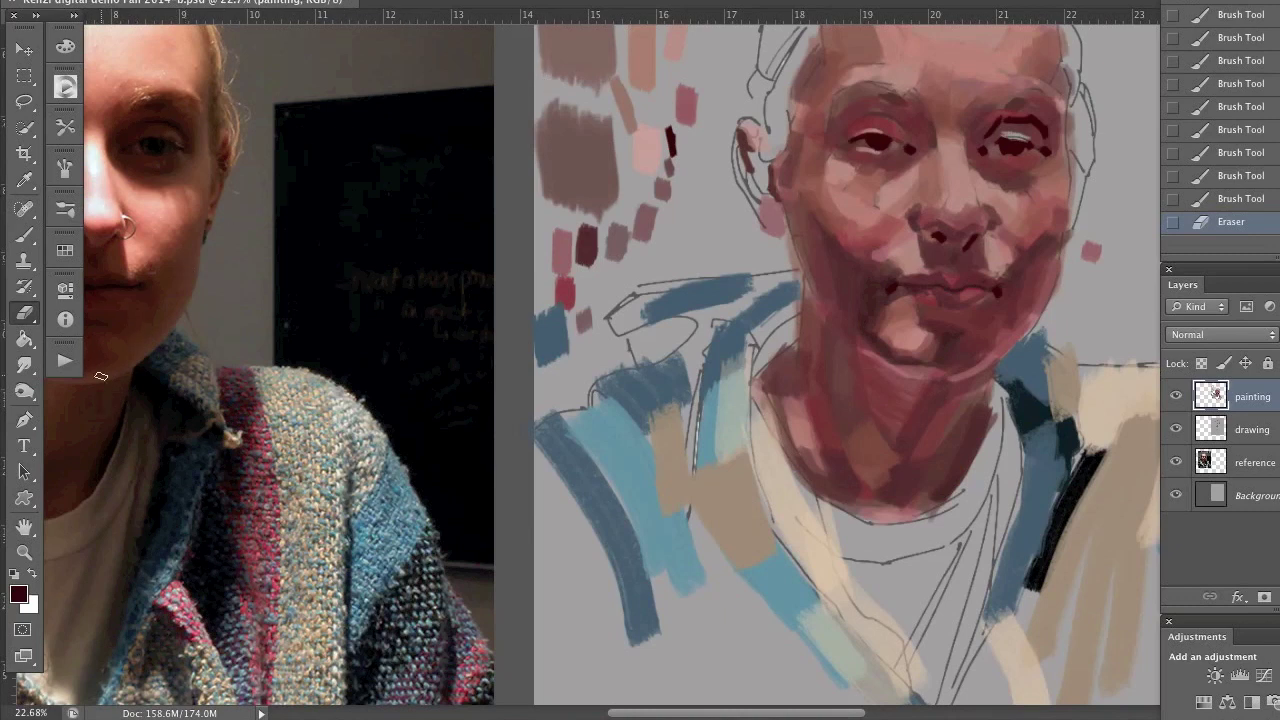
left_click(25, 235)
left_click(1005, 140)
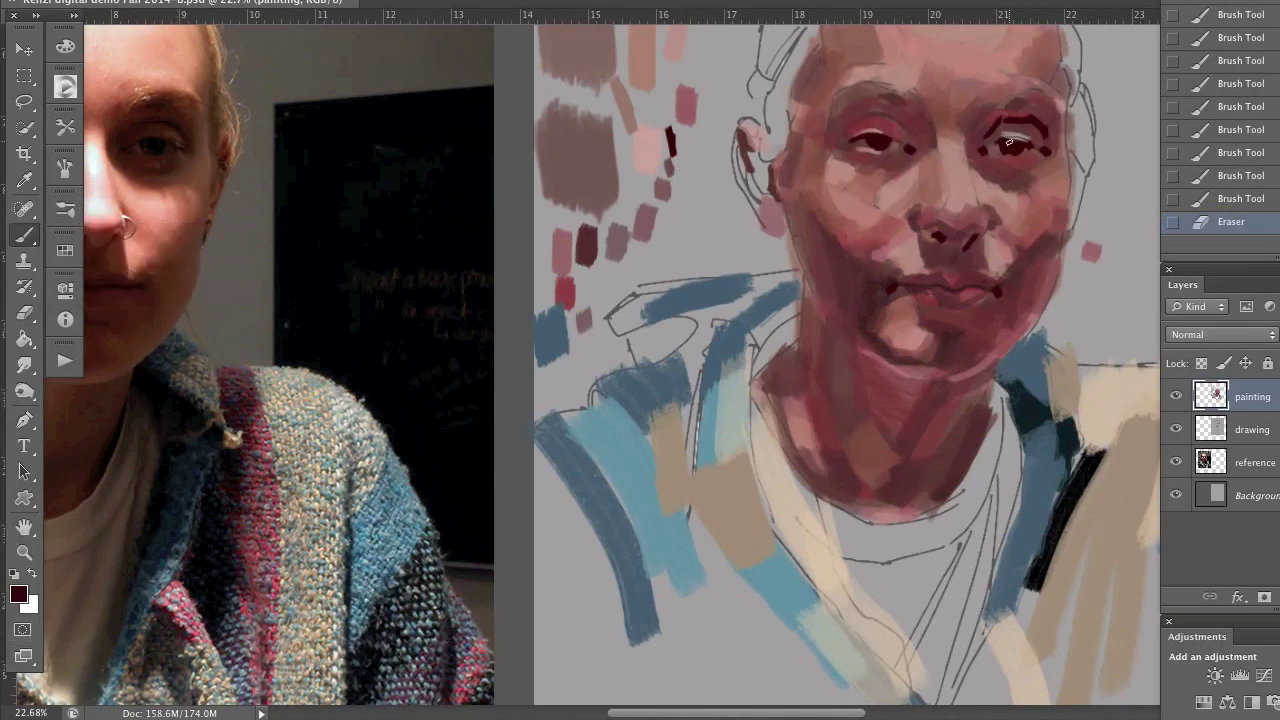
left_click(997, 145)
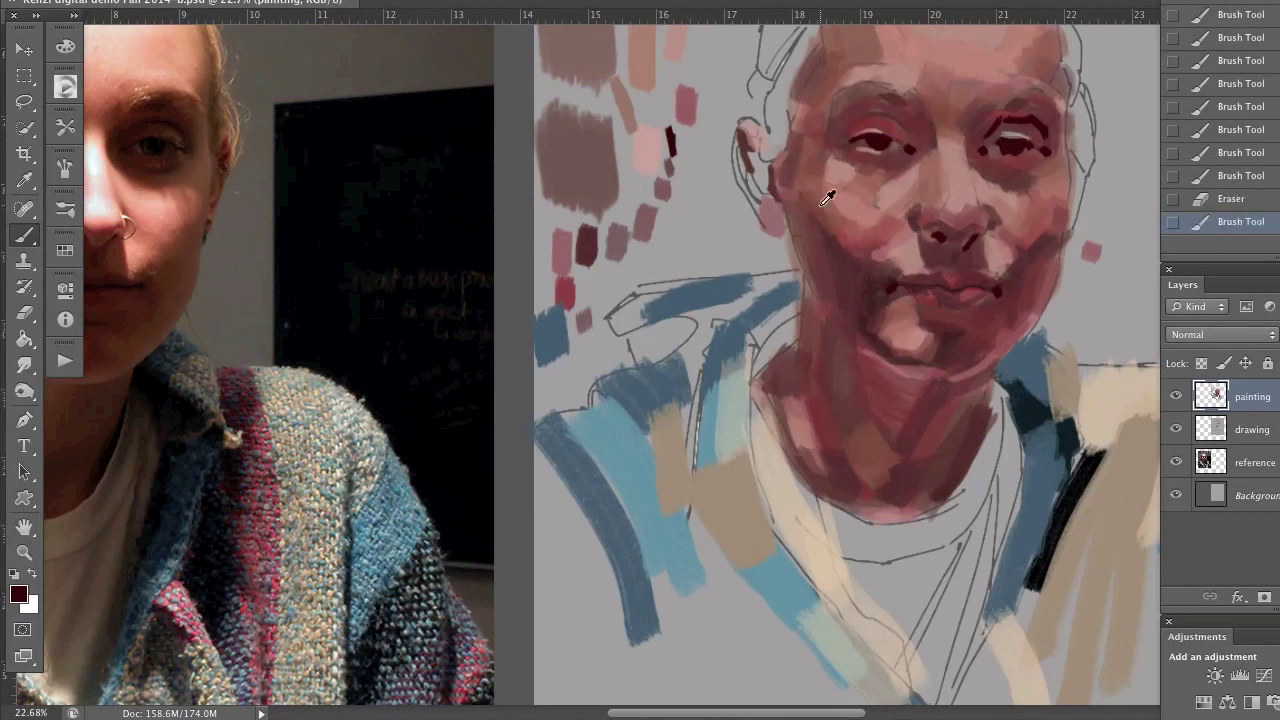
Step: Reset the colours to white as foreground and black as background, with the Brush tool active
key("z")
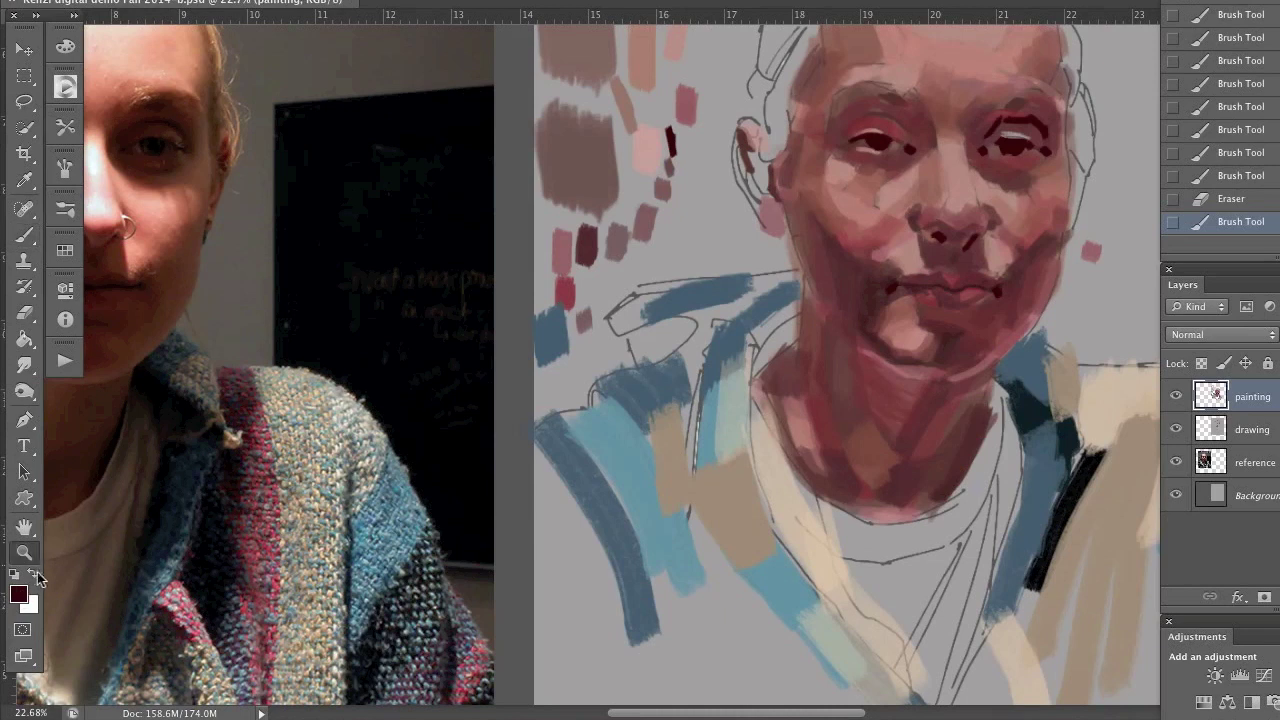
left_click(14, 573)
left_click(33, 574)
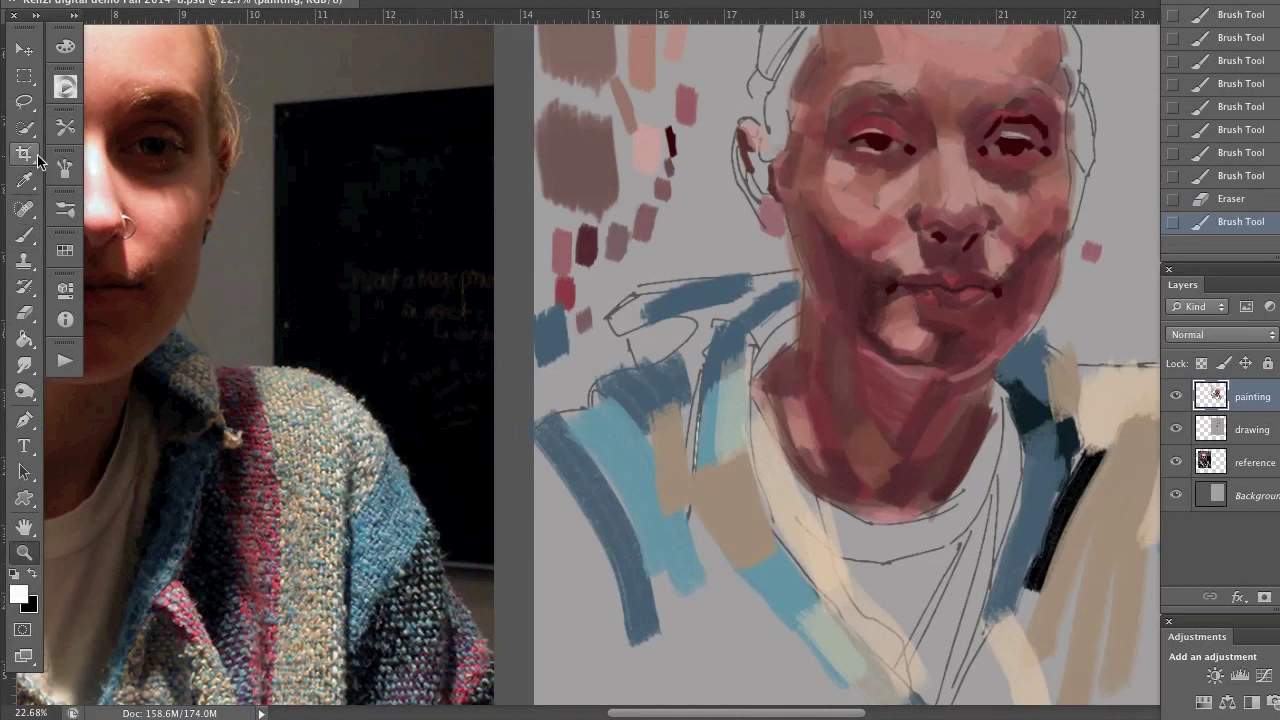
key("b")
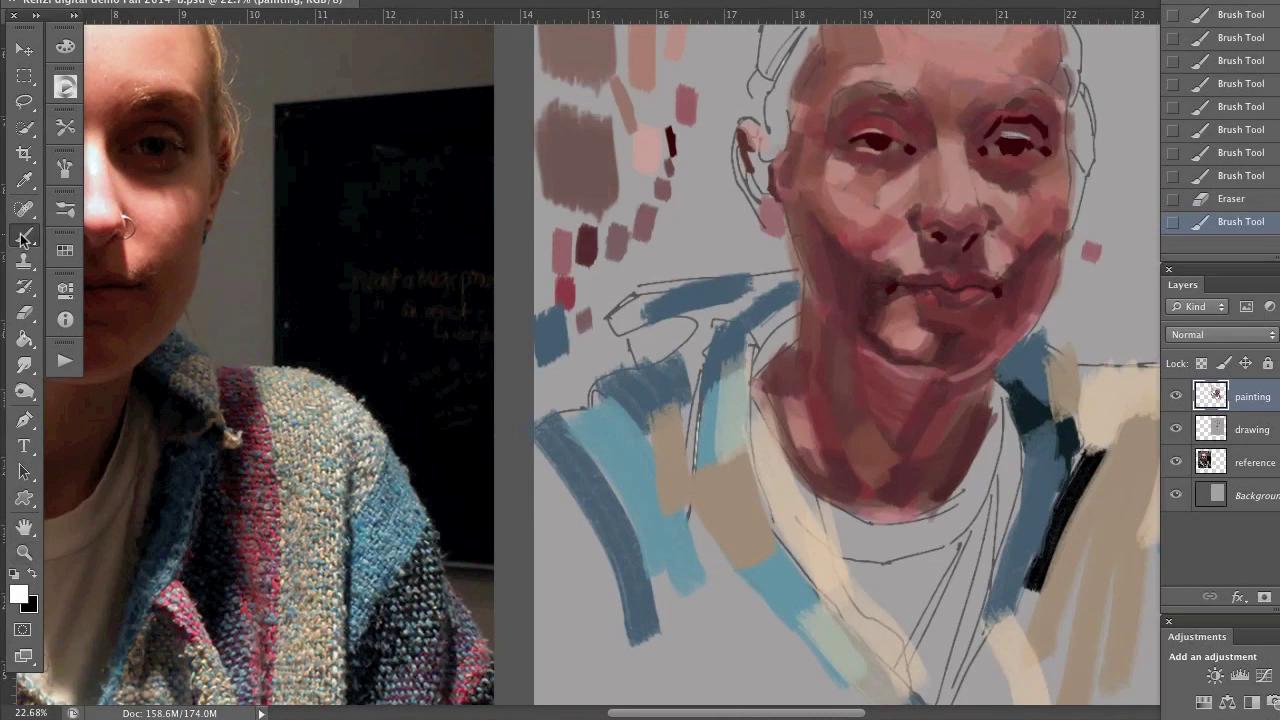
Step: Sample a dark mauve skin tone around the painted right eye and brush it over the erased area below the lid
left_click(1040, 121, "alt")
left_click_drag(1012, 42, 944, 34)
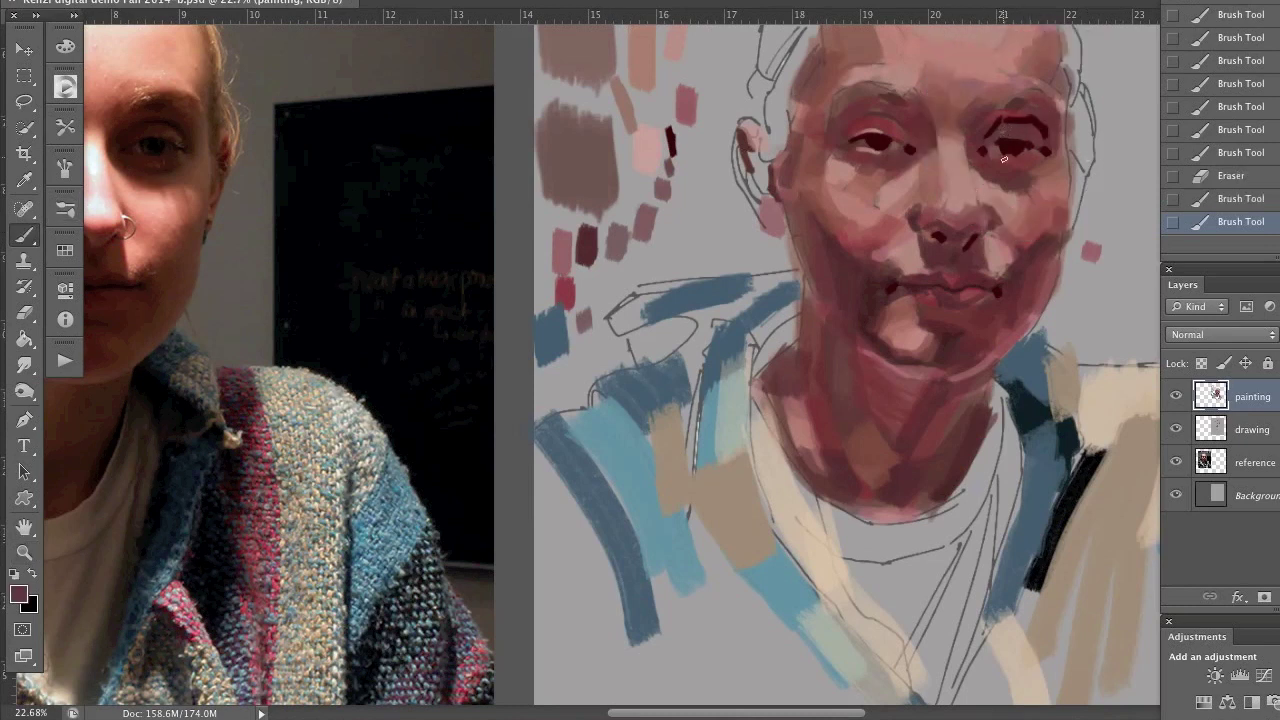
left_click(1005, 123)
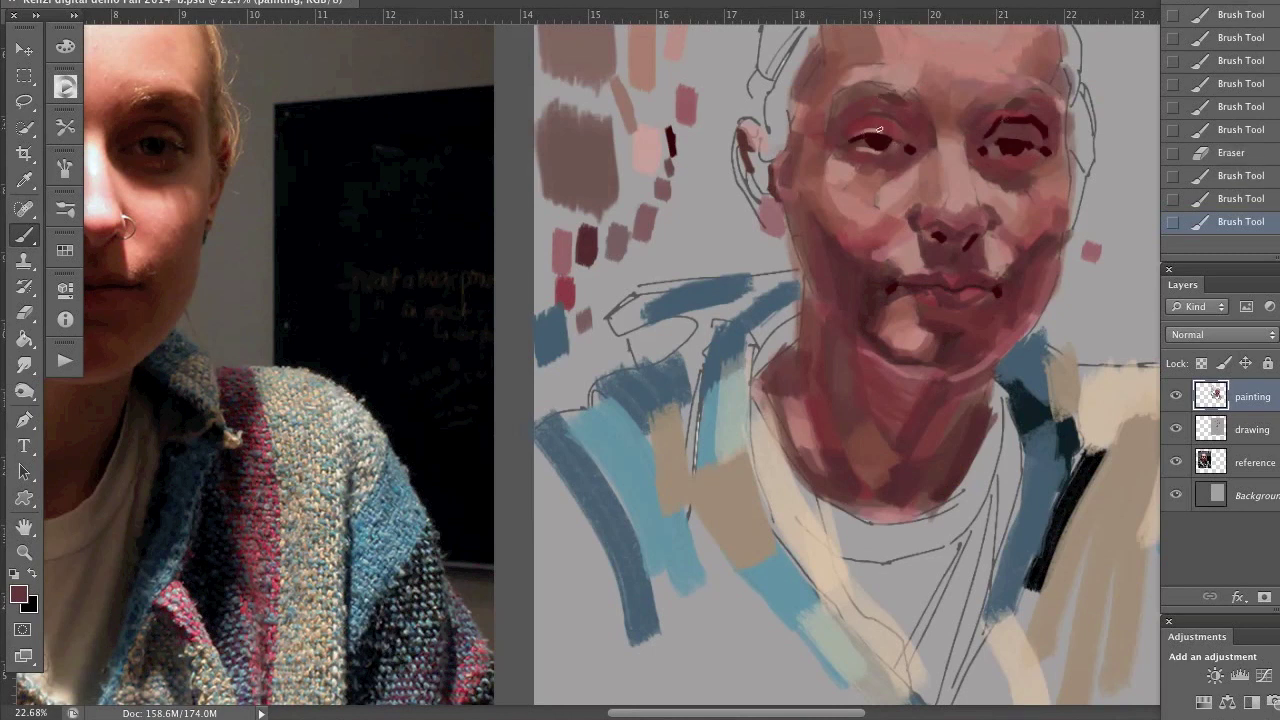
Step: Sample the pale pink palette swatch and brush light accents around the painted right eye
left_click(650, 148, "alt")
left_click_drag(1027, 136, 1001, 167)
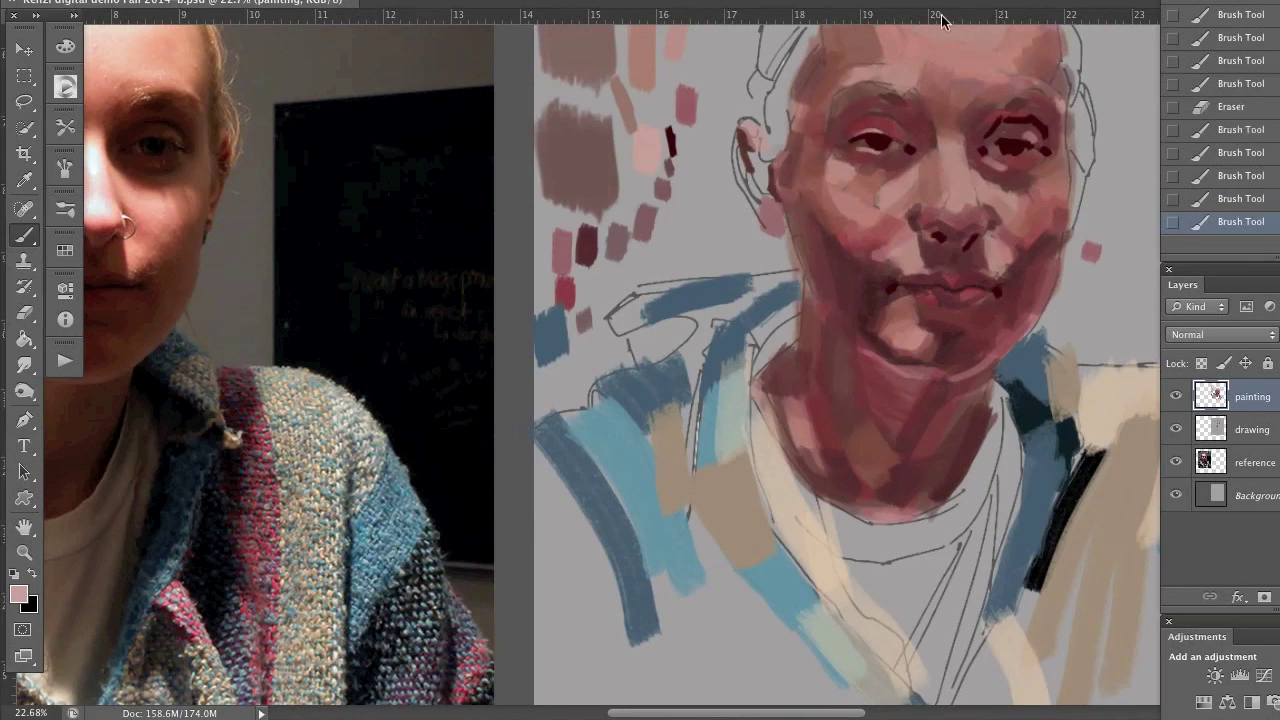
left_click(461, 181)
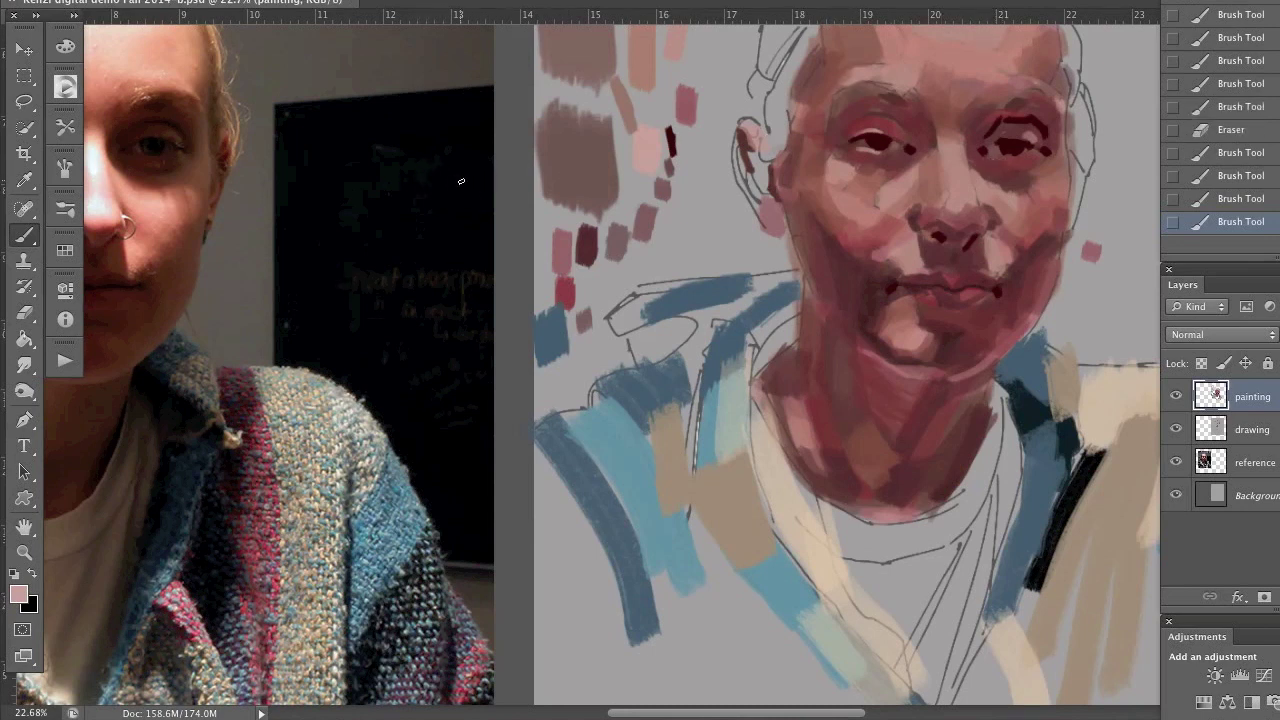
Step: Change the foreground colour to a more saturated pink and dab a test stroke beside the palette patches
left_click(18, 594)
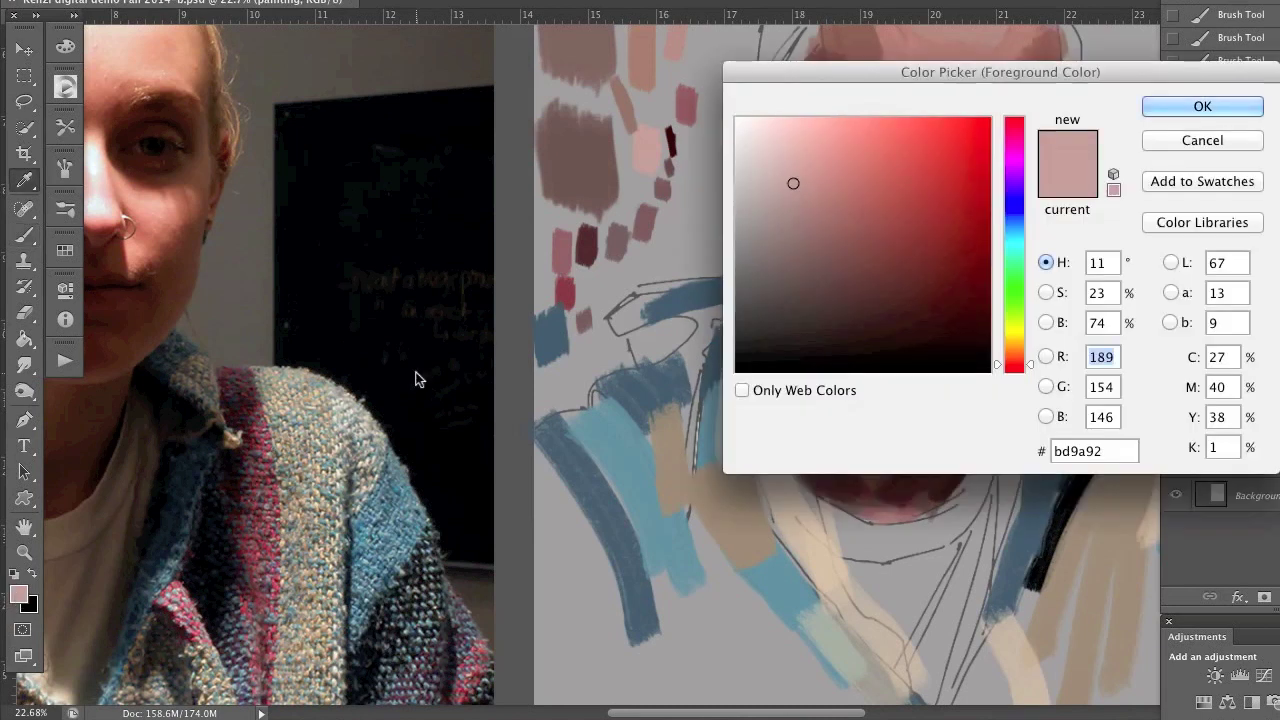
left_click(846, 187)
left_click(1160, 107)
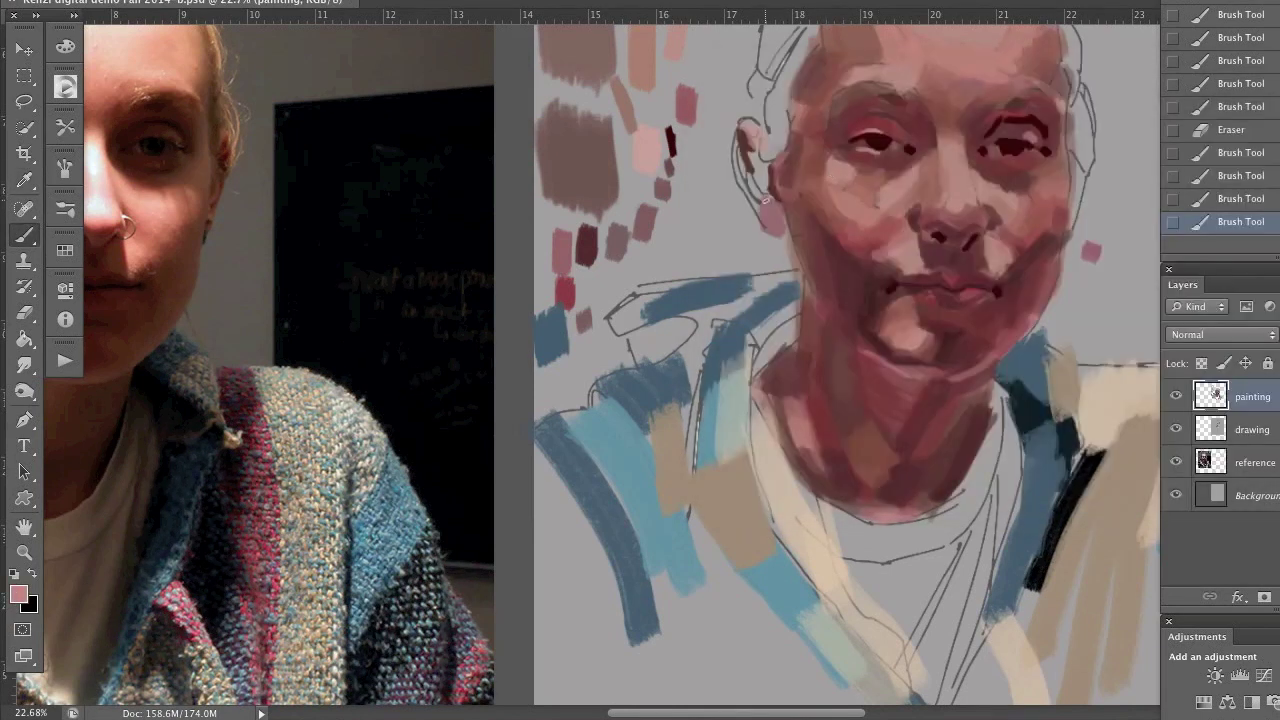
left_click(711, 200)
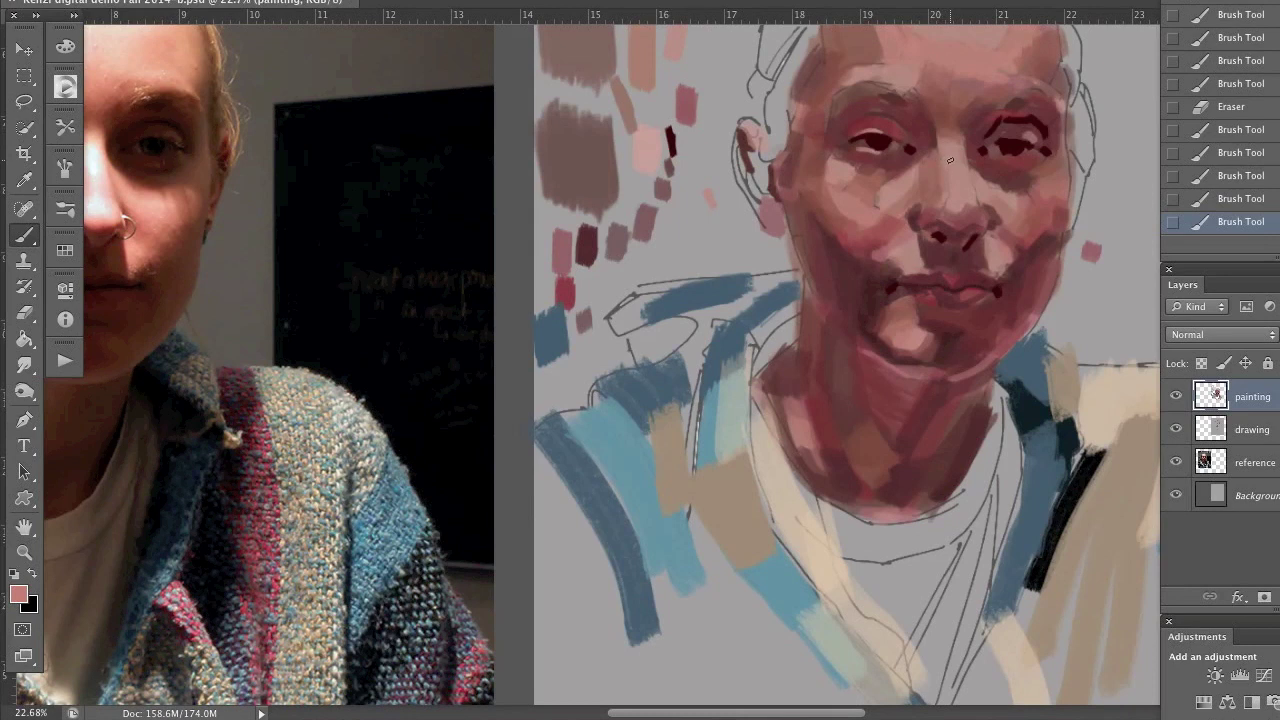
Step: Brush small pink accents around the painted right eye, its outer temple and the cheek beside the nose
left_click(1032, 140)
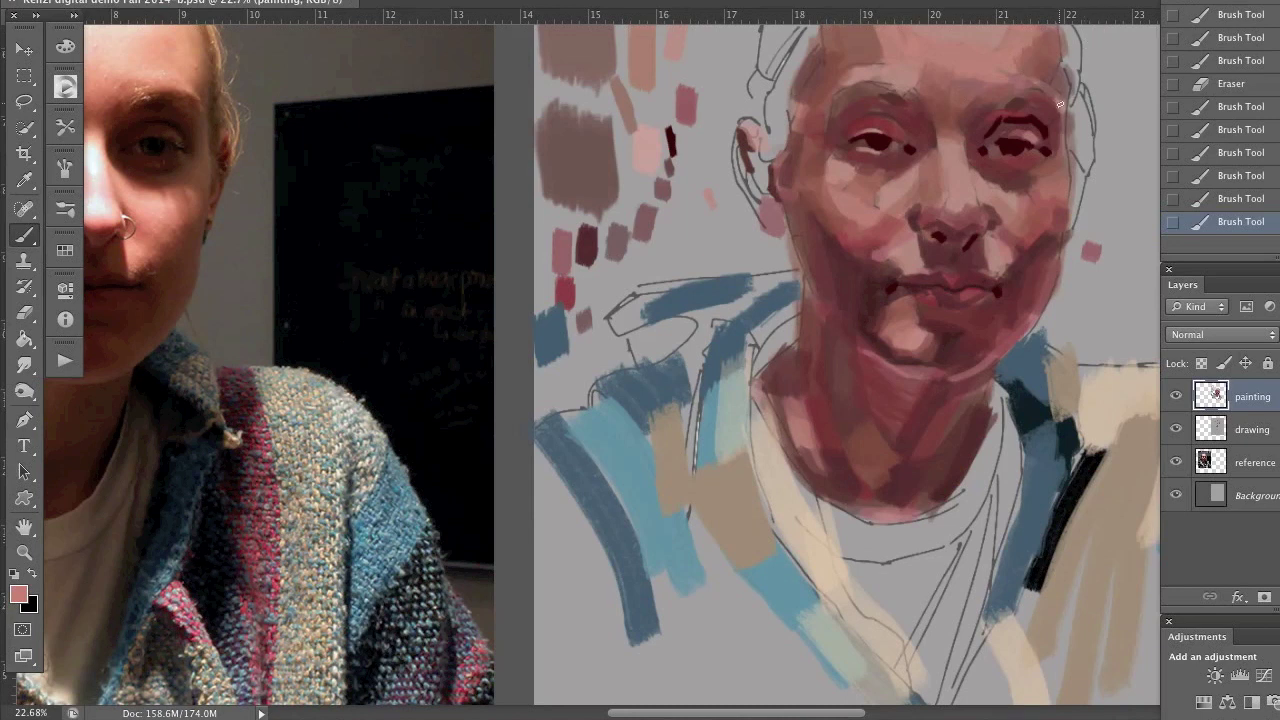
left_click(1044, 68)
left_click(1062, 112)
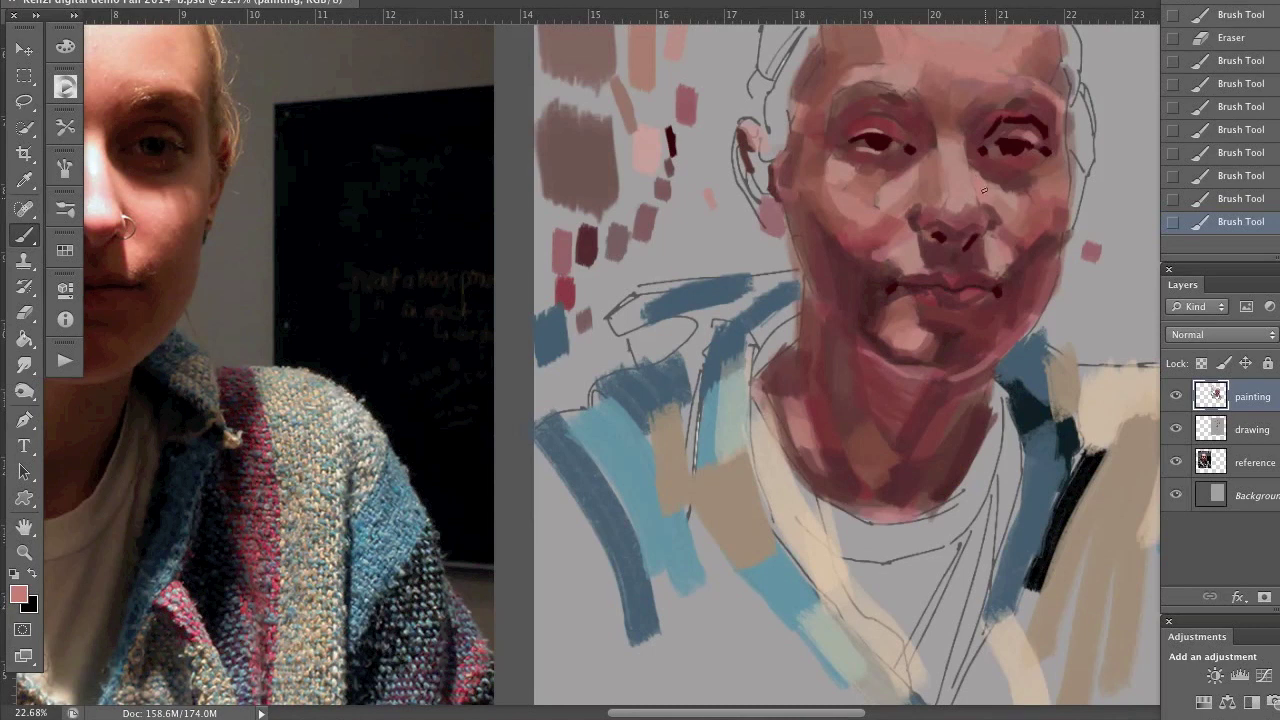
left_click(1005, 116)
left_click(988, 218)
Step: Save the painting after comparing the whole face with the reference photo
left_click_drag(797, 247, 891, 267)
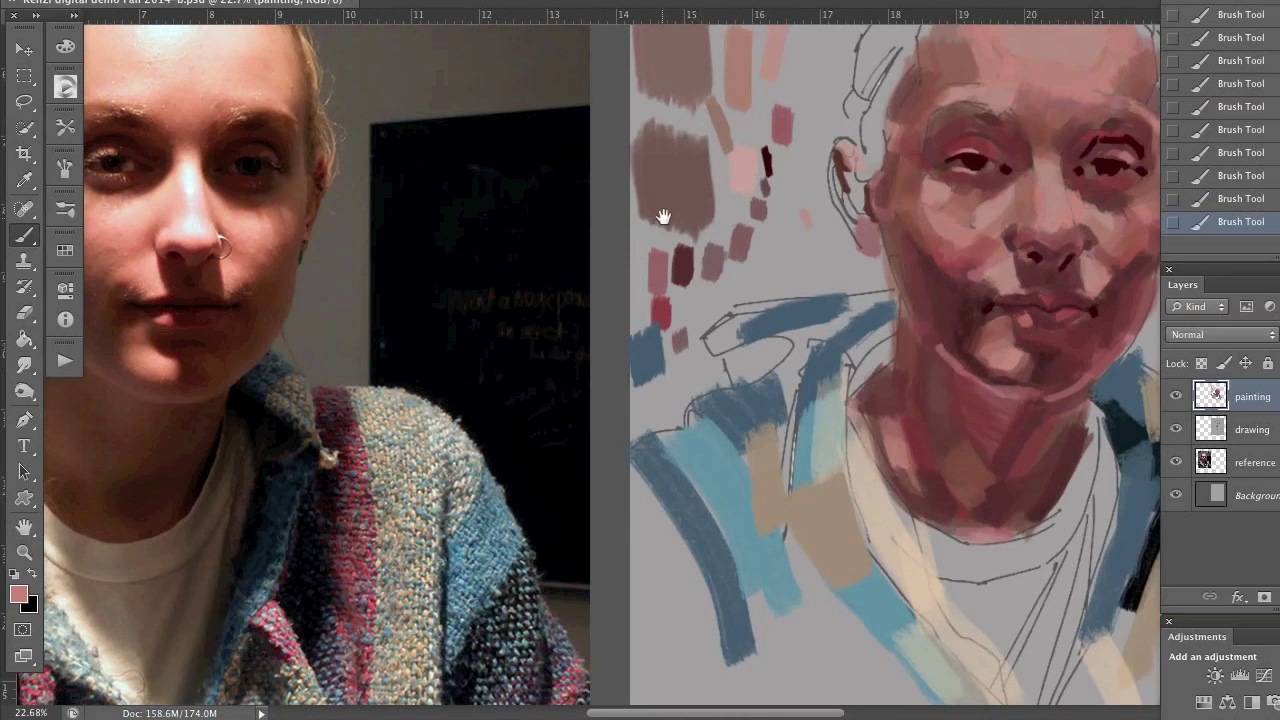
mouse_move(663, 216)
left_mouse_down()
mouse_move(800, 251)
mouse_move(685, 234)
left_mouse_up()
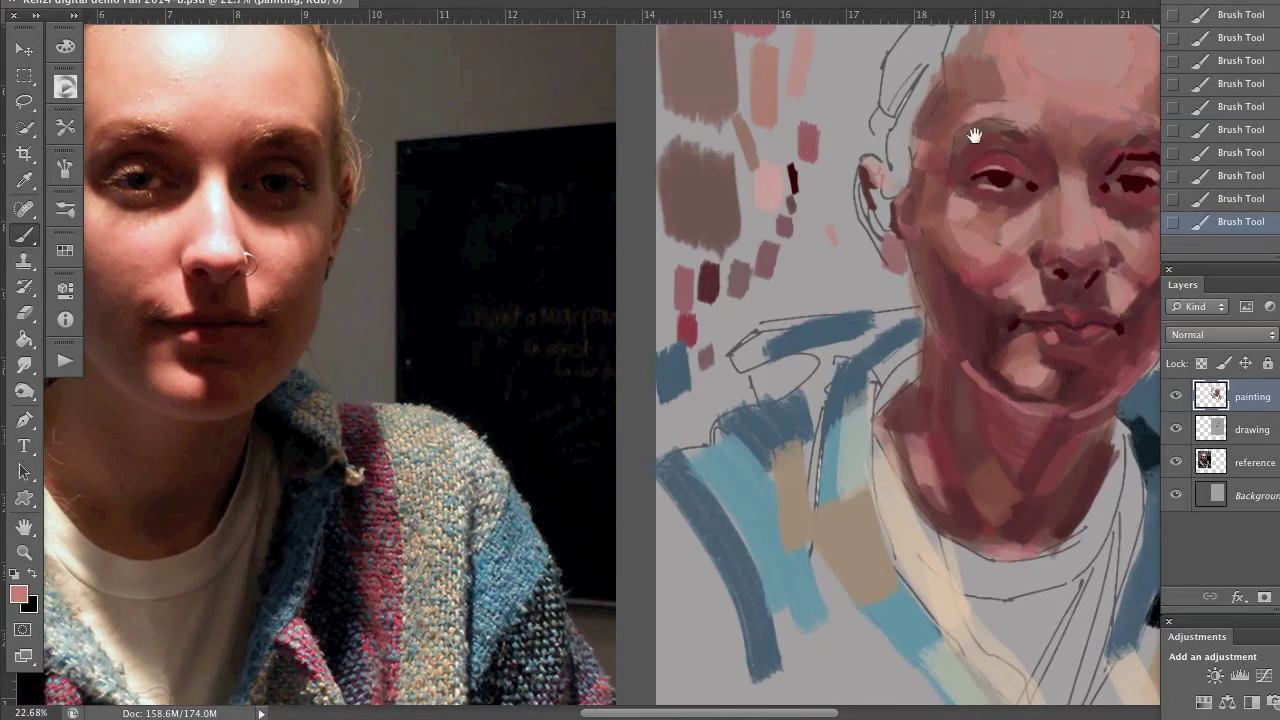
scroll(829, 80, "up", 5)
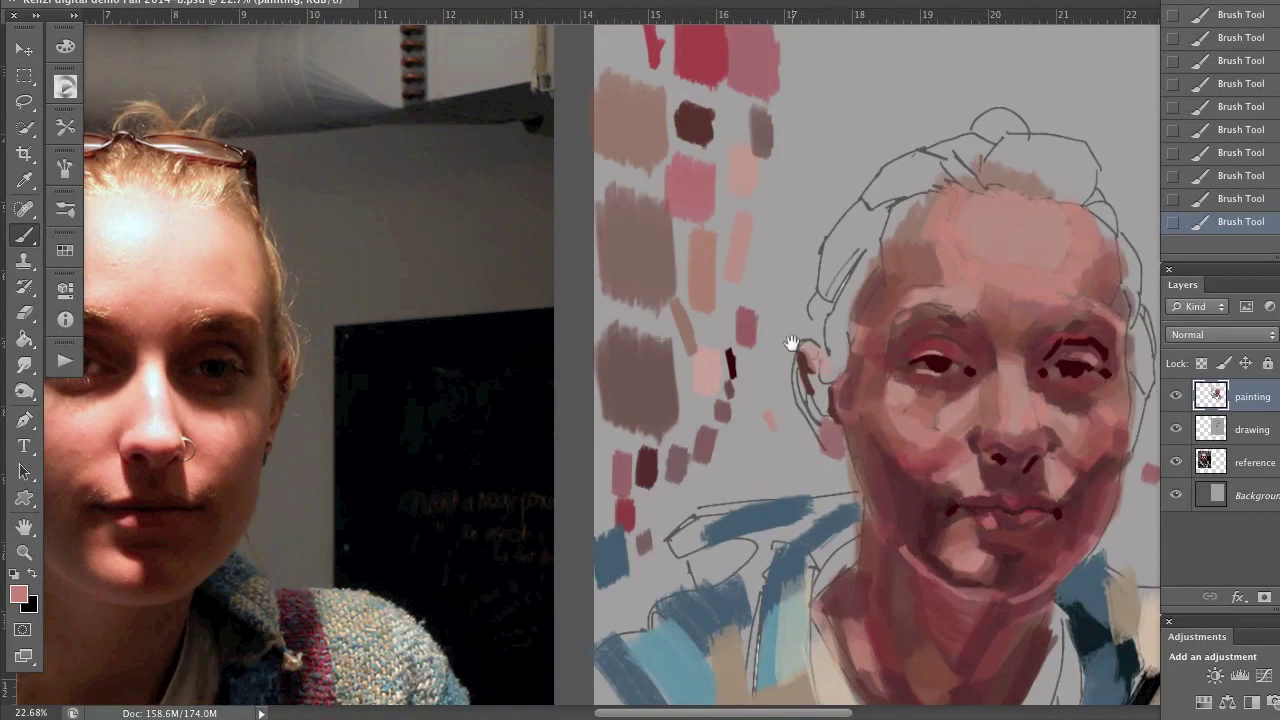
left_click_drag(771, 346, 835, 303)
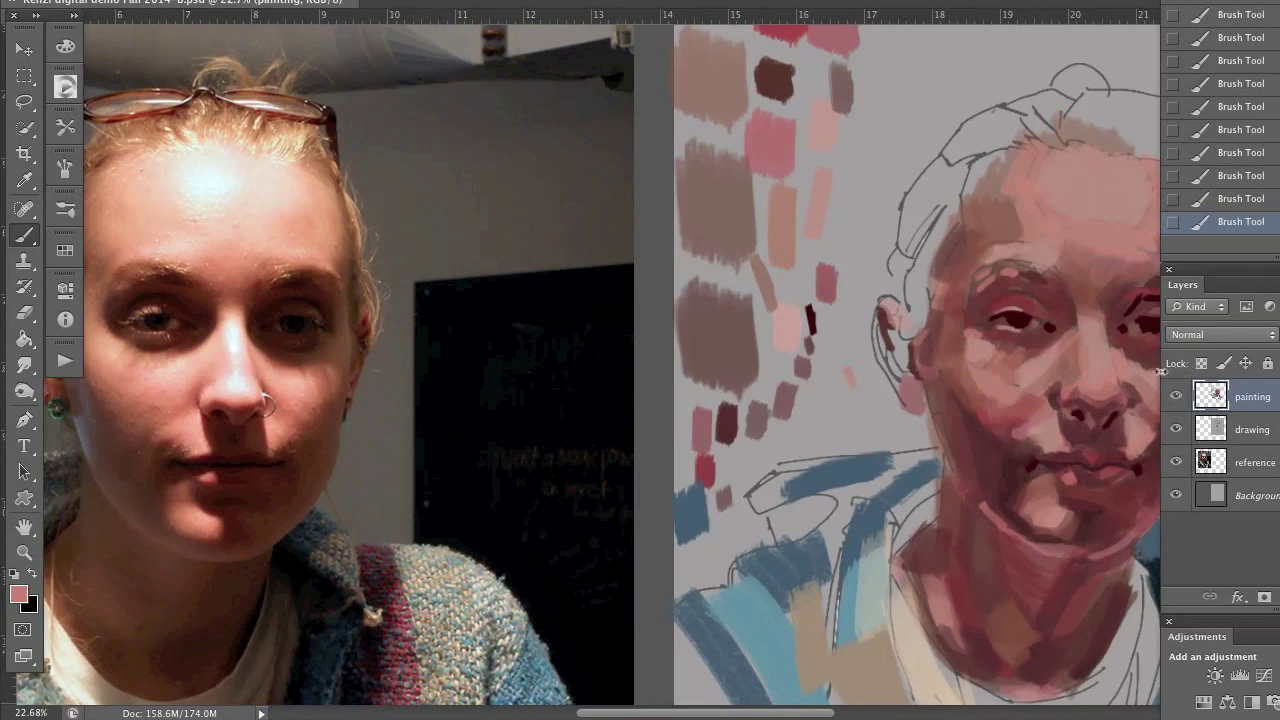
left_click_drag(1031, 368, 967, 366)
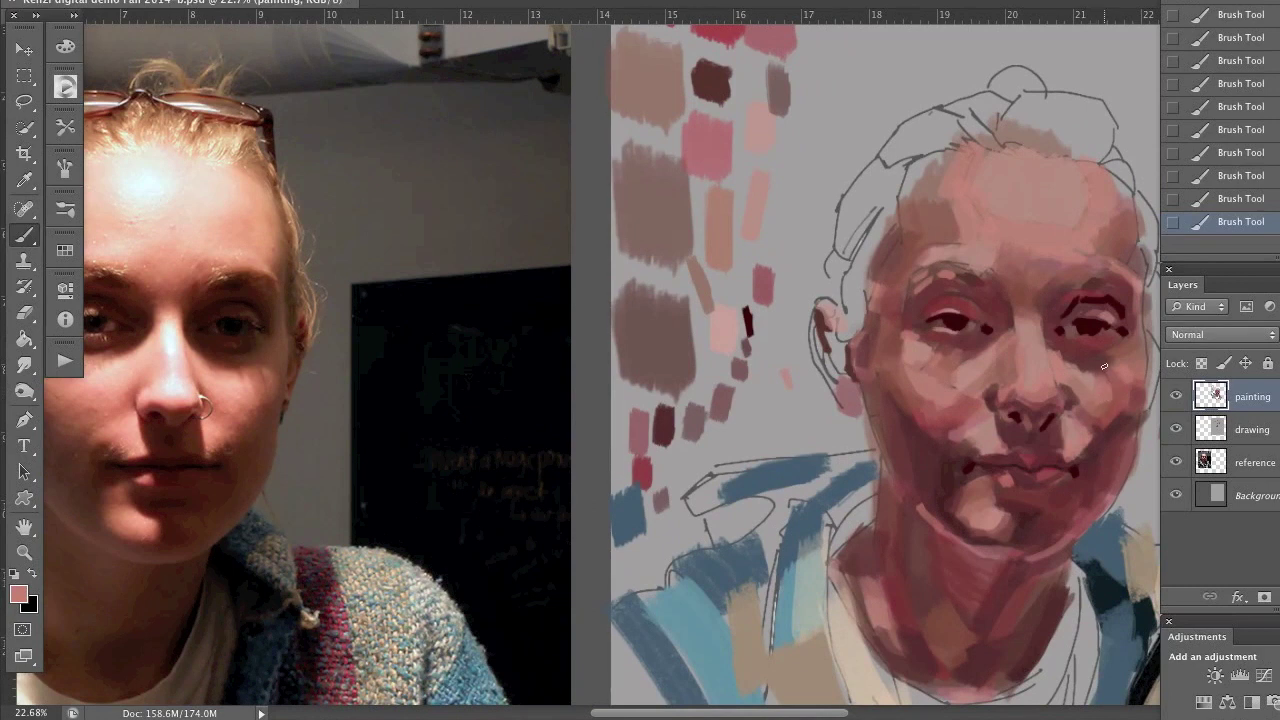
key("ctrl+s")
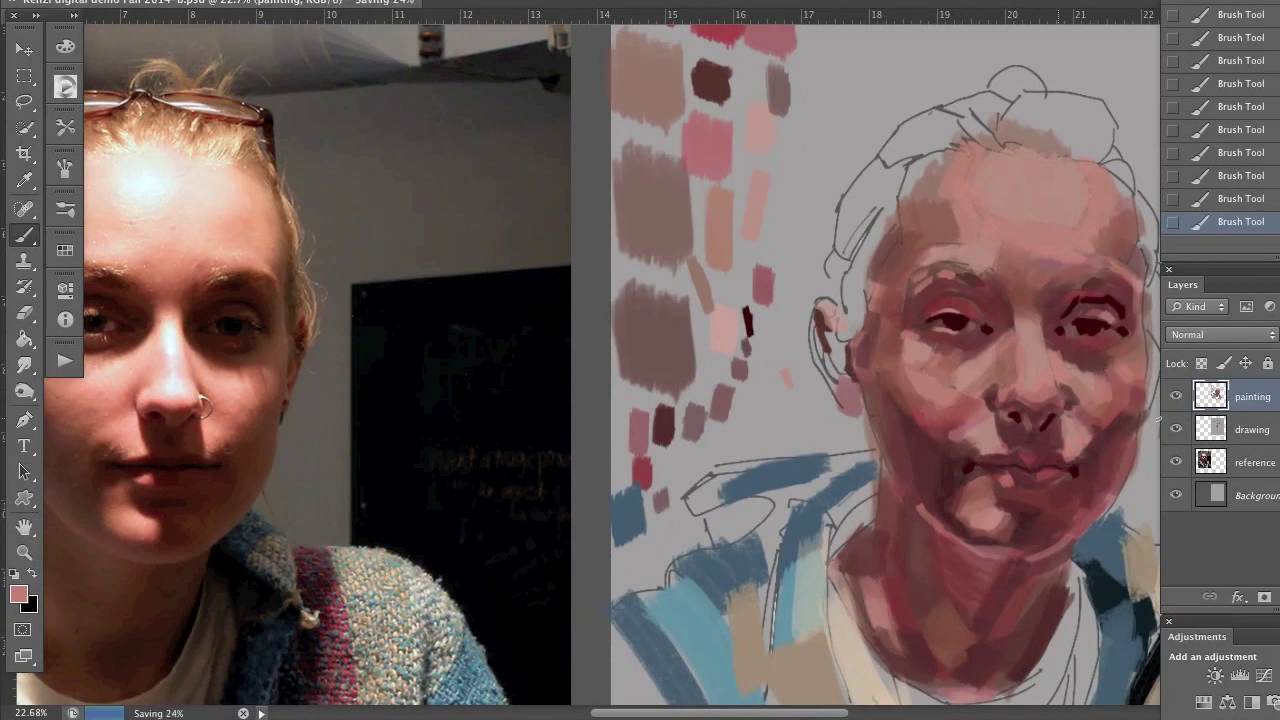
Step: Hide the drawing layer to check the painting without the line sketch, and show it again
left_click(1210, 429)
left_click(1176, 428)
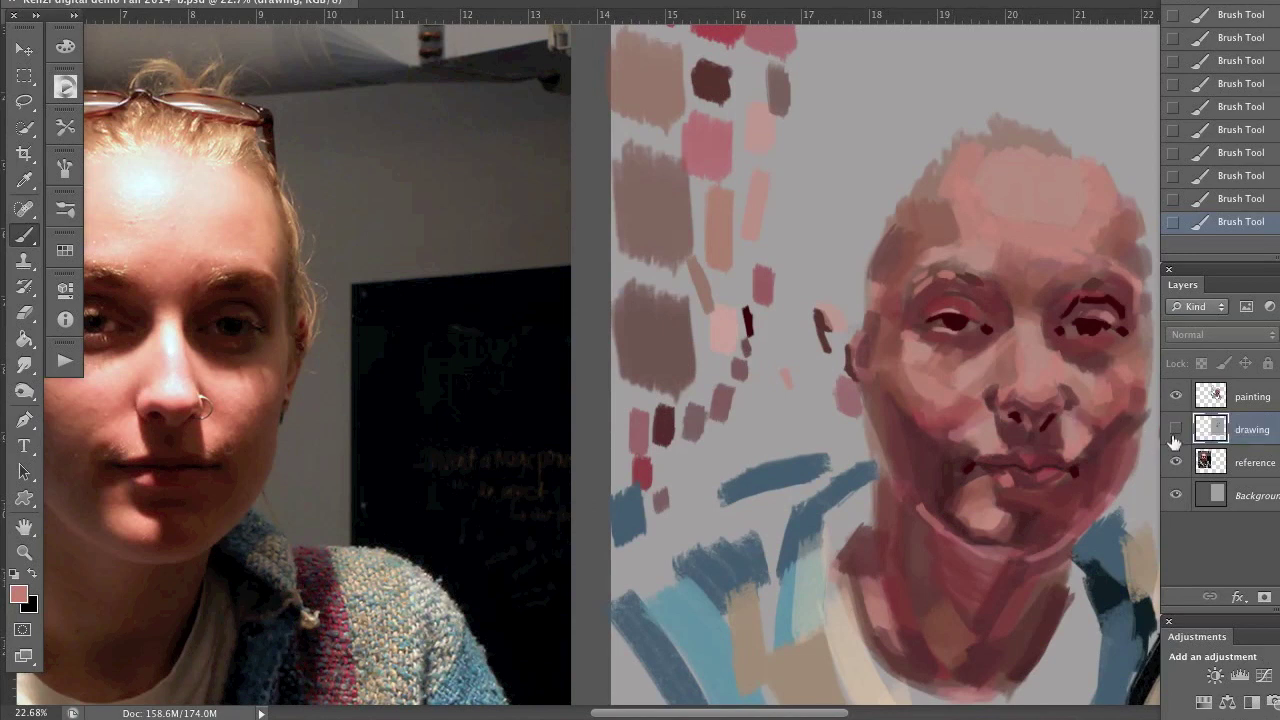
left_click(1175, 429)
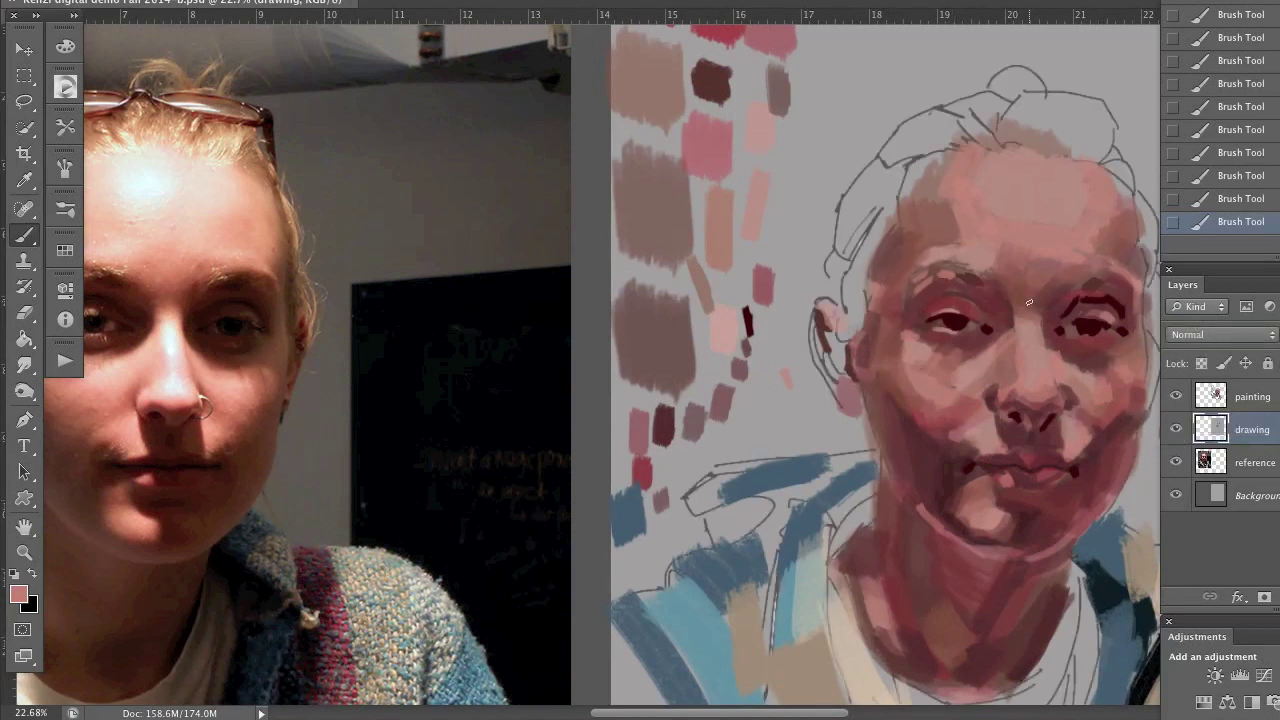
Step: Swap the foreground and background colours and set the foreground to dark maroon 3f0d0d
left_click(31, 575)
left_click(18, 594)
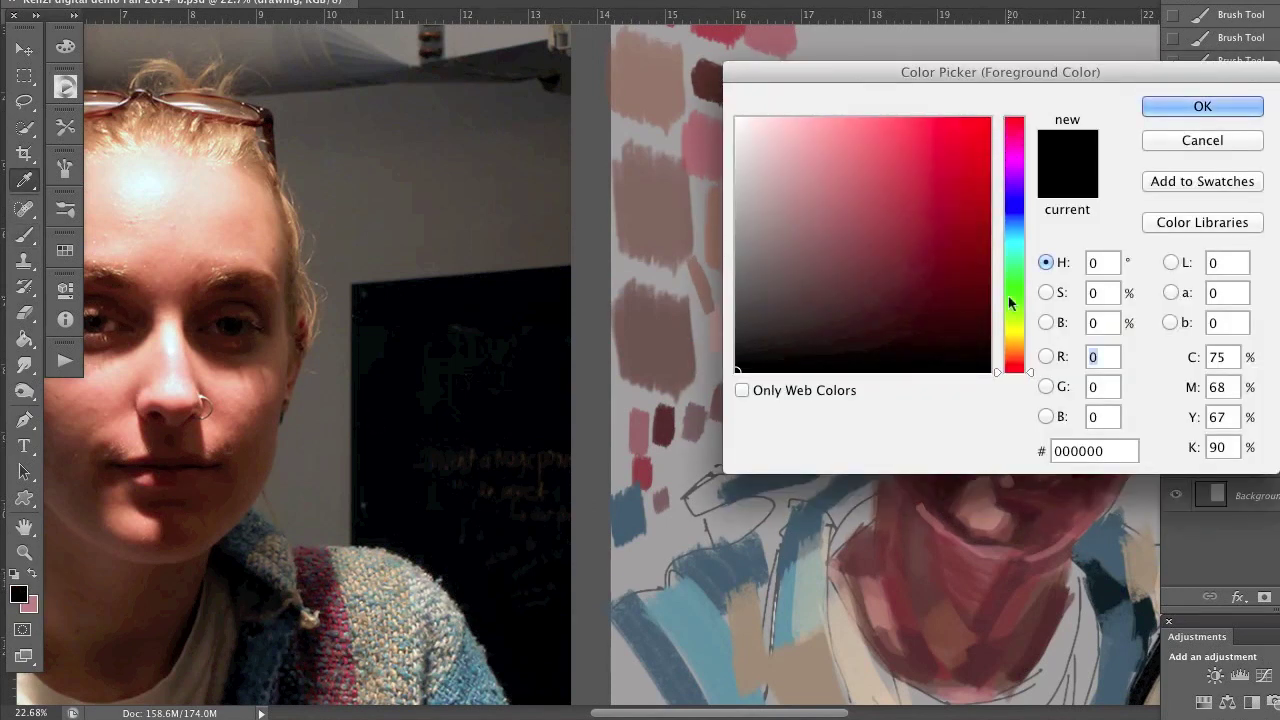
left_click(970, 323)
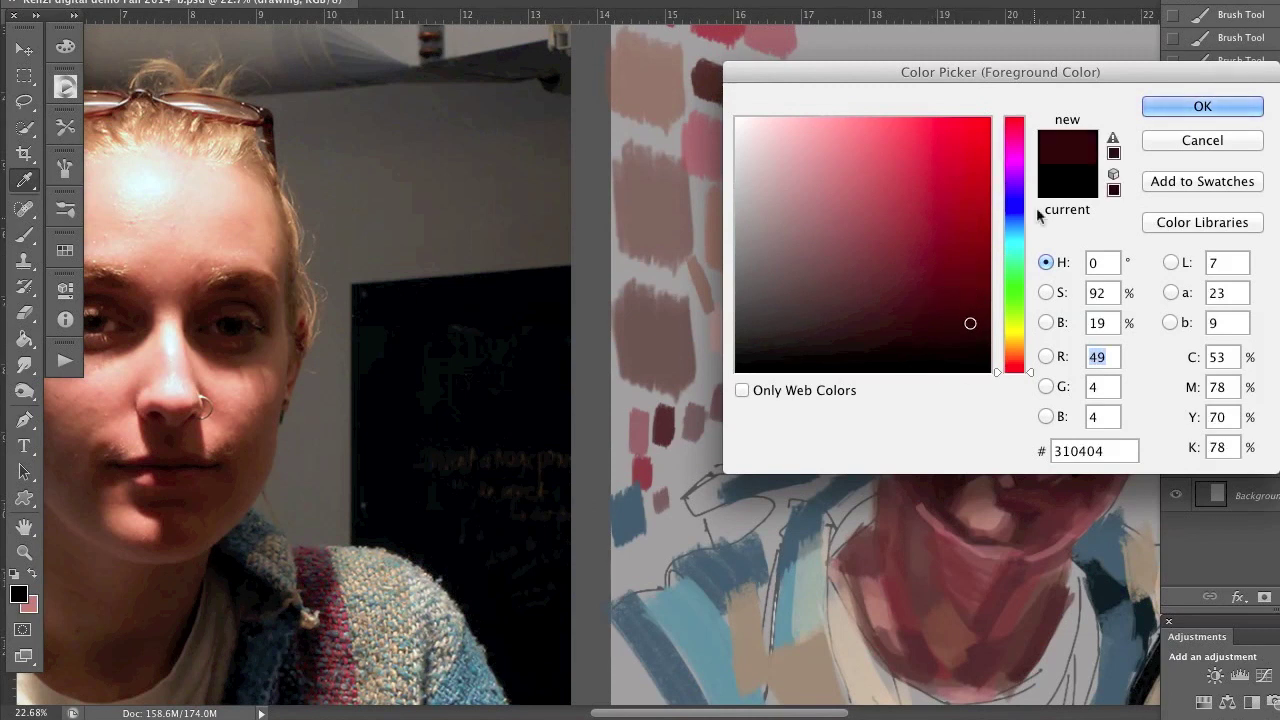
left_click(962, 296)
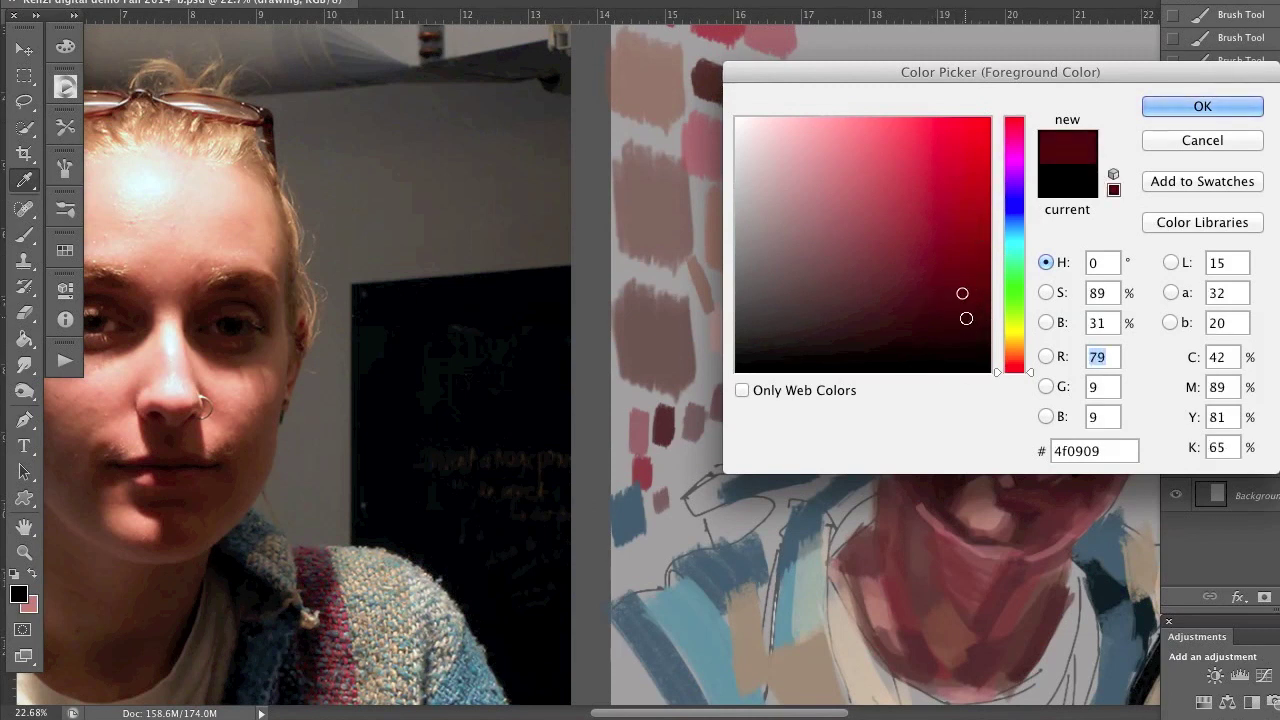
left_click(965, 320)
left_click(937, 303)
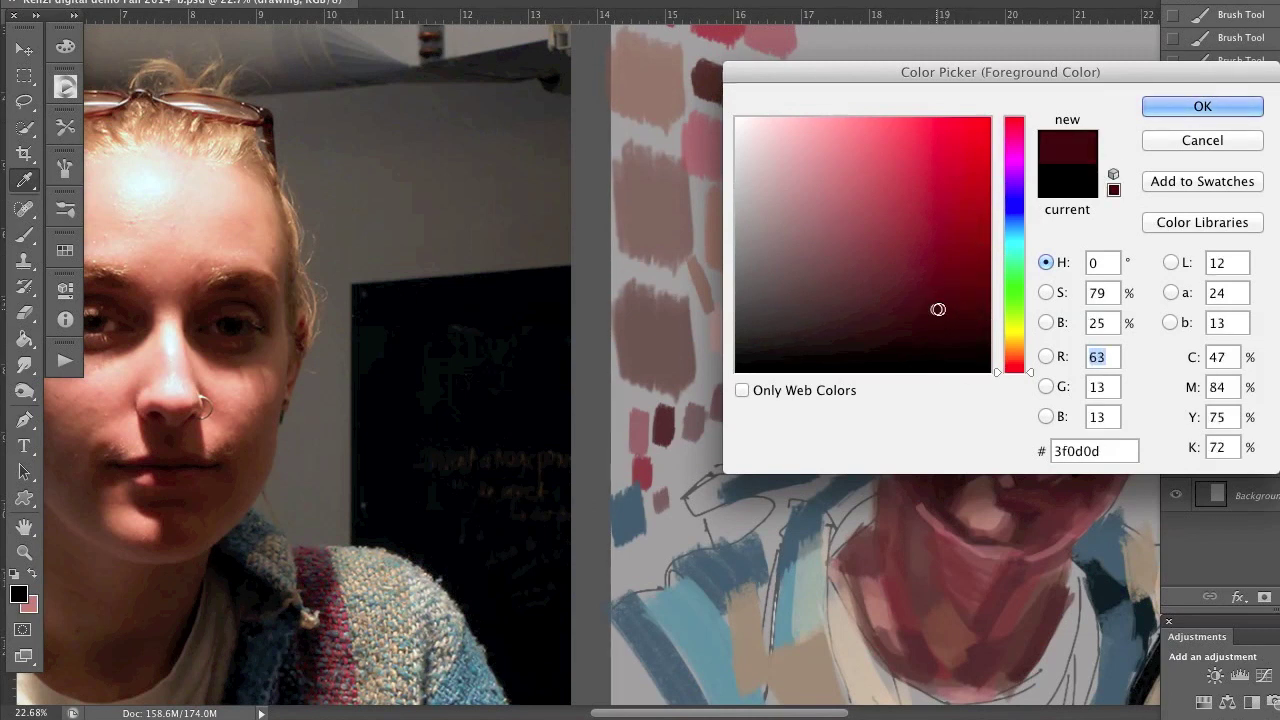
left_click(1168, 101)
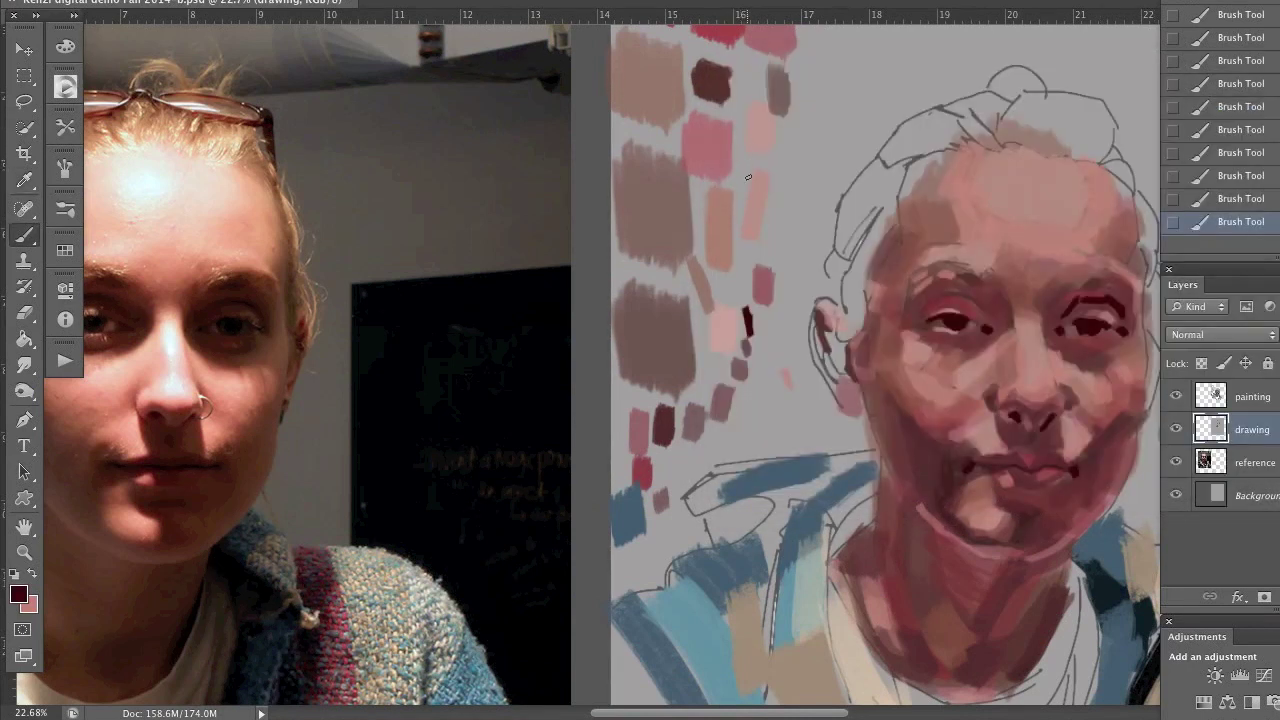
Step: Dab a dark maroon test patch beside the palette and revert the strokes made on the drawing layer
left_click_drag(748, 177, 747, 172)
left_click(1224, 154)
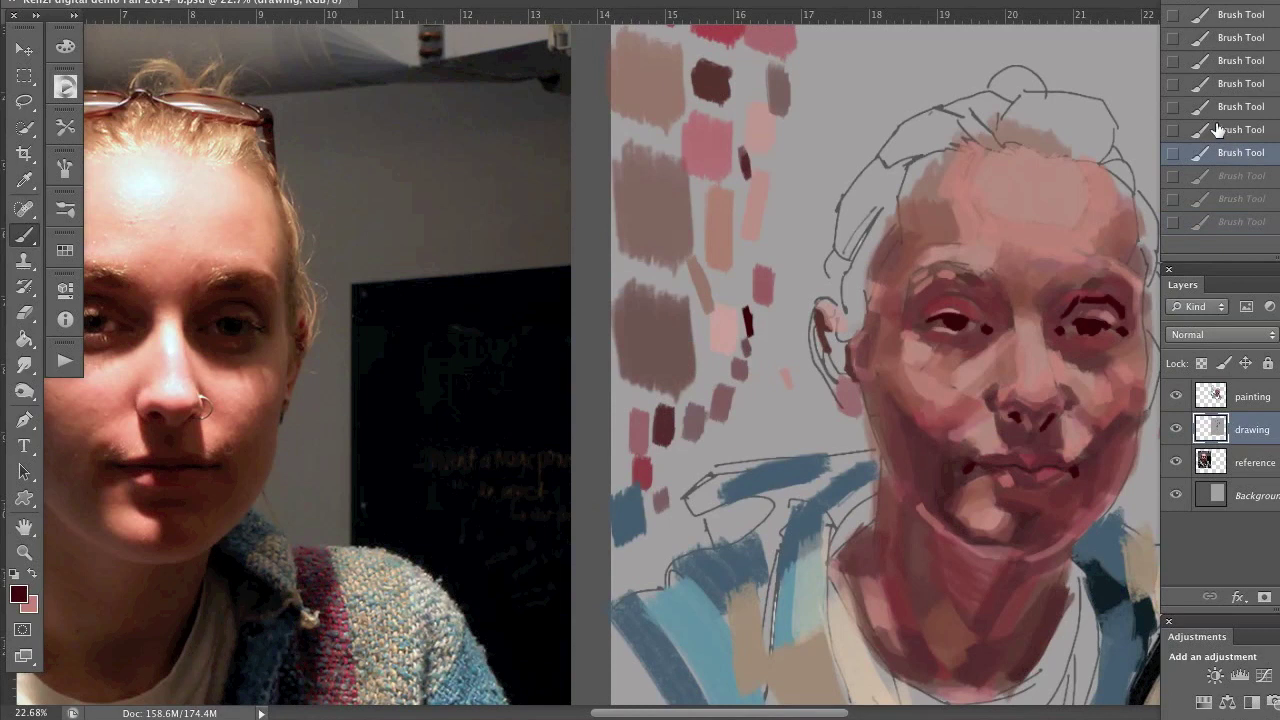
left_click(1218, 130)
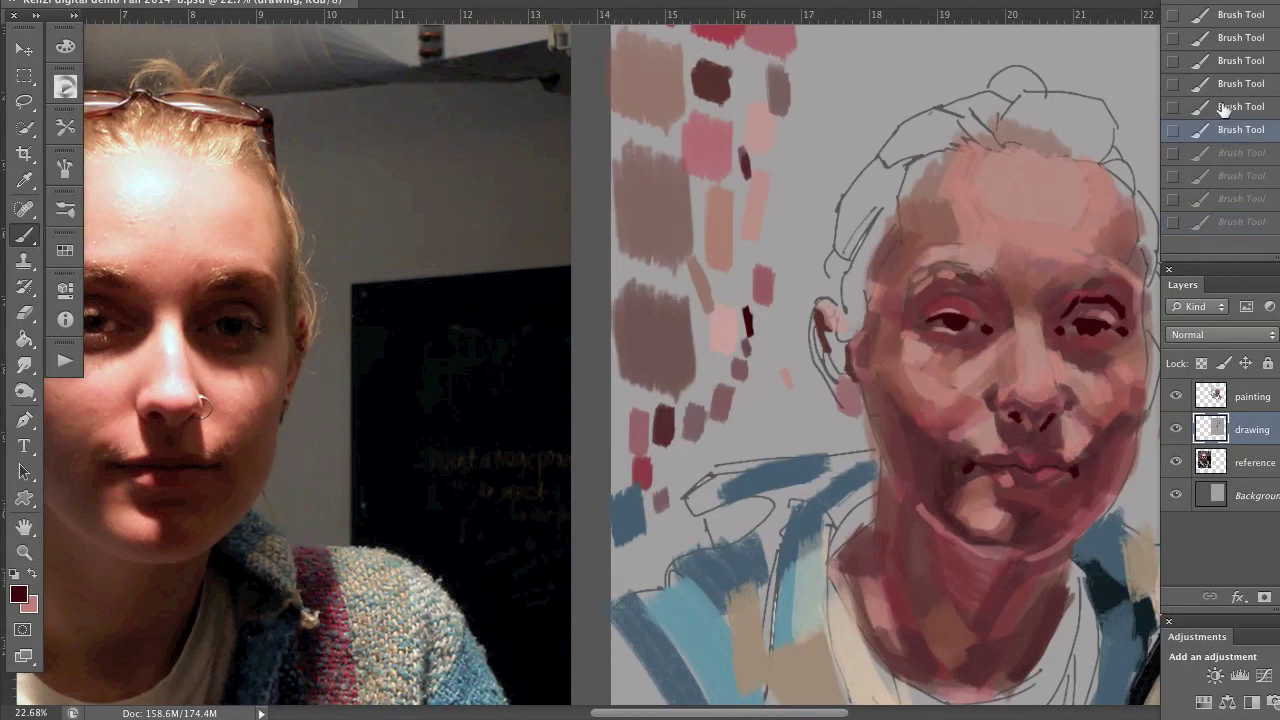
left_click(1224, 107)
left_click(1224, 84)
left_click(1224, 61)
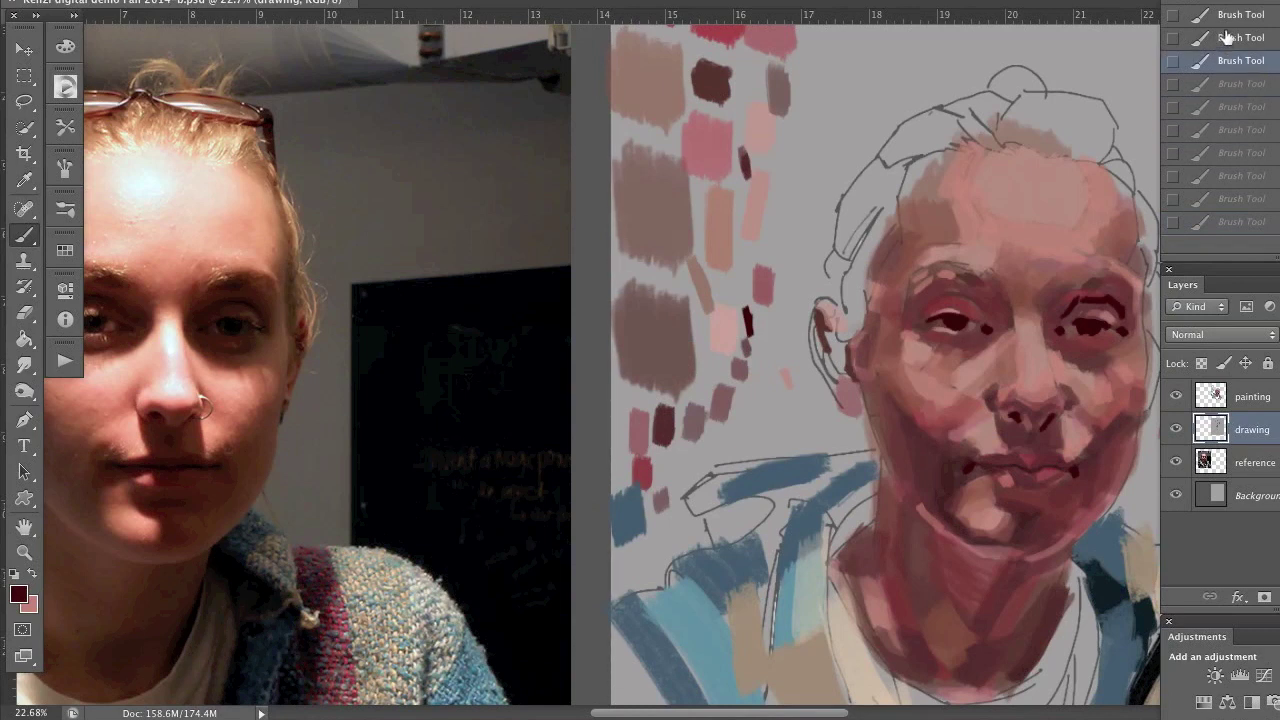
left_click(1228, 37)
left_click(1228, 14)
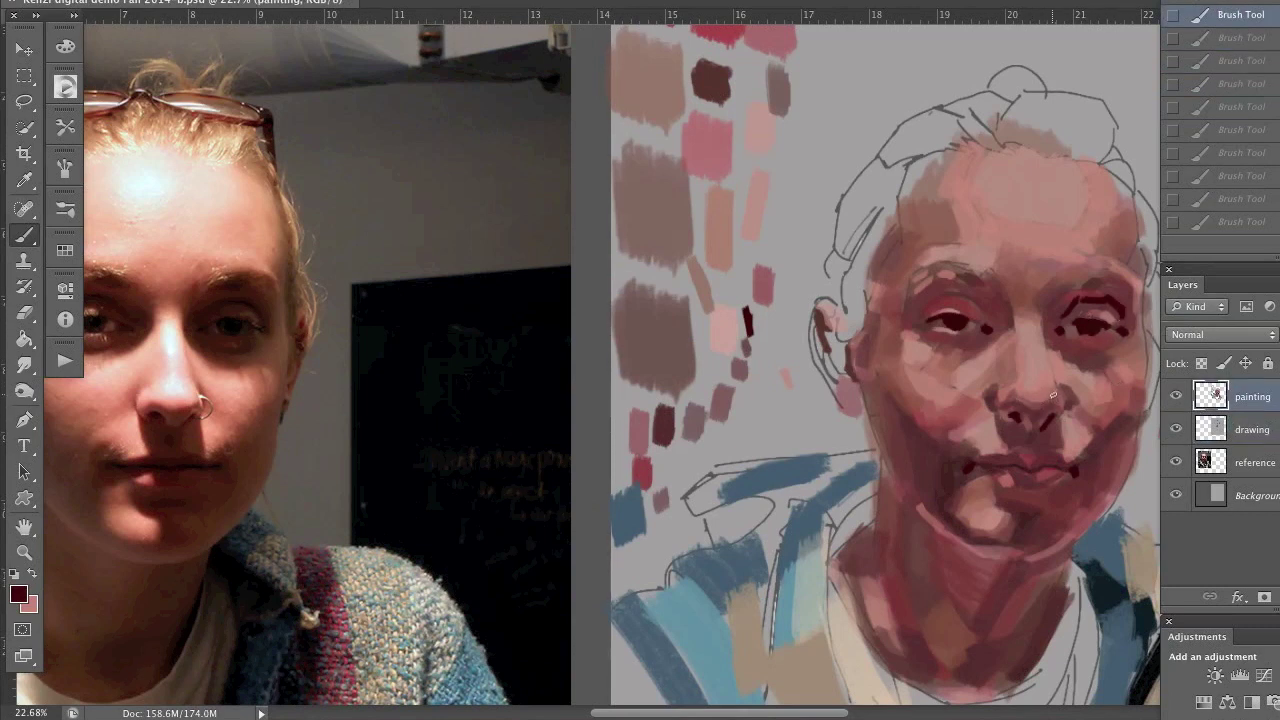
Step: Brush dark maroon accents around both eyes and the nostrils on the painting layer, stepping back unwanted strokes
left_click(1120, 300)
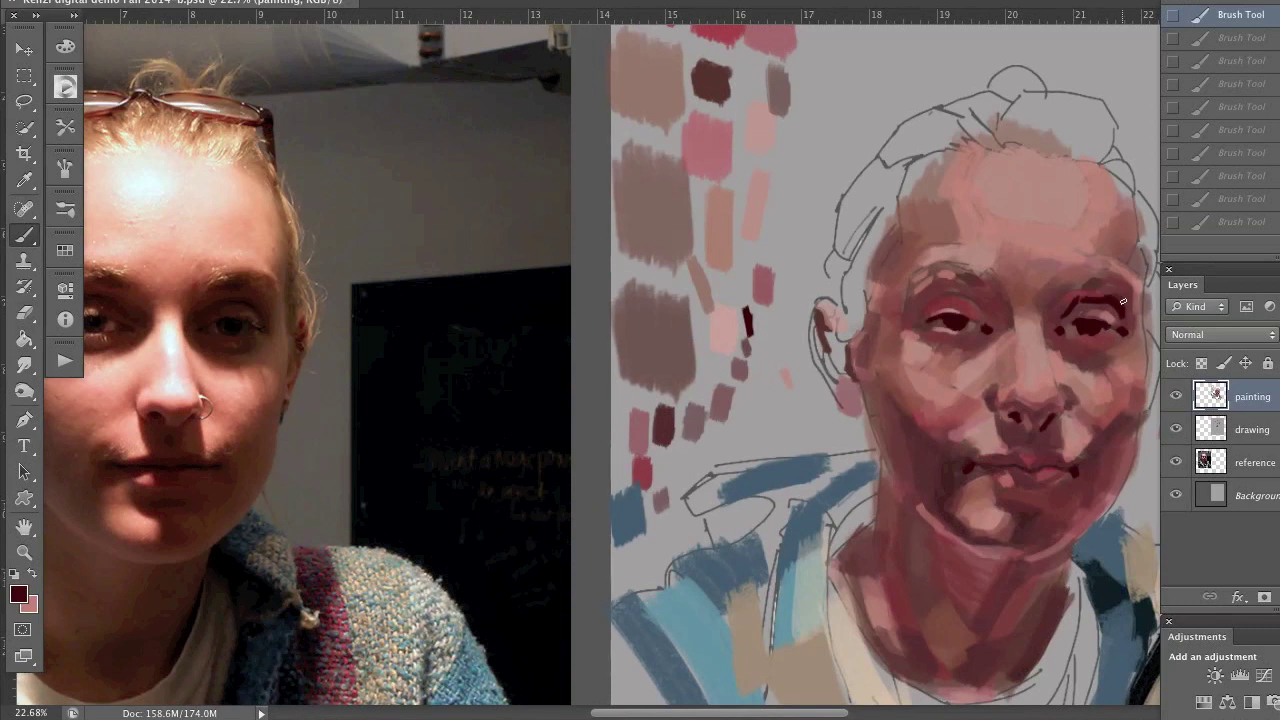
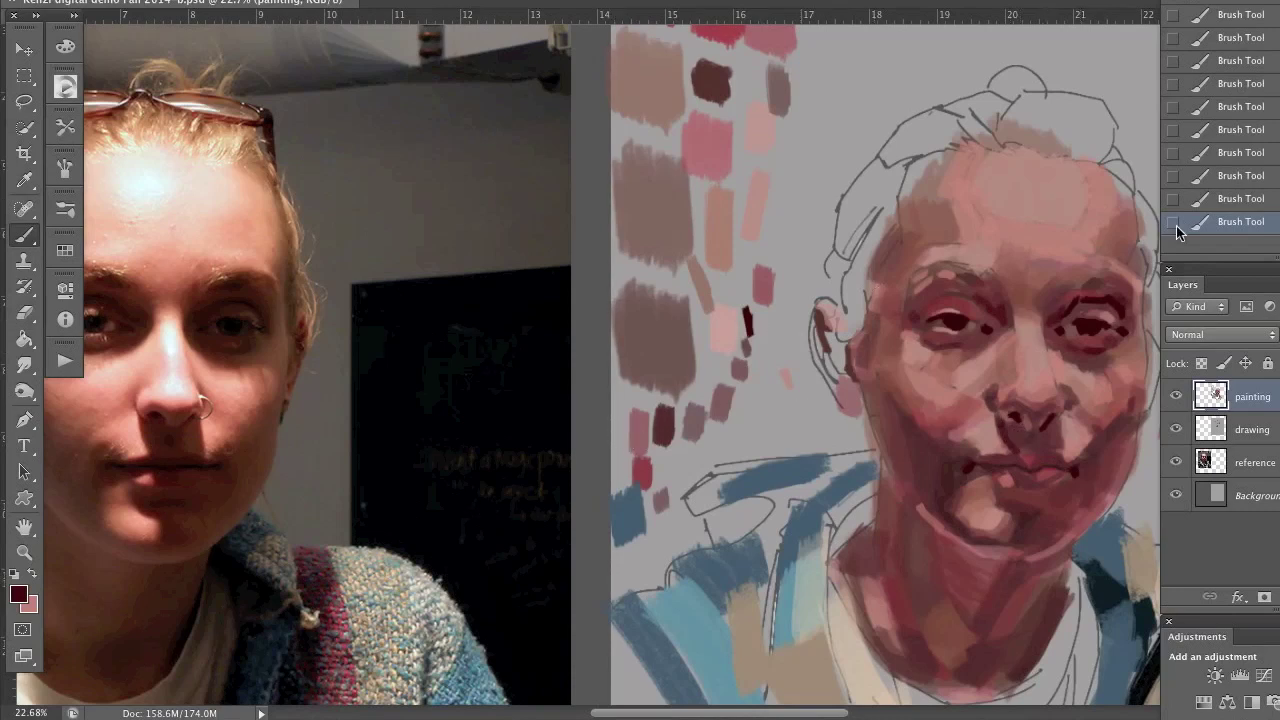
left_click(1200, 200)
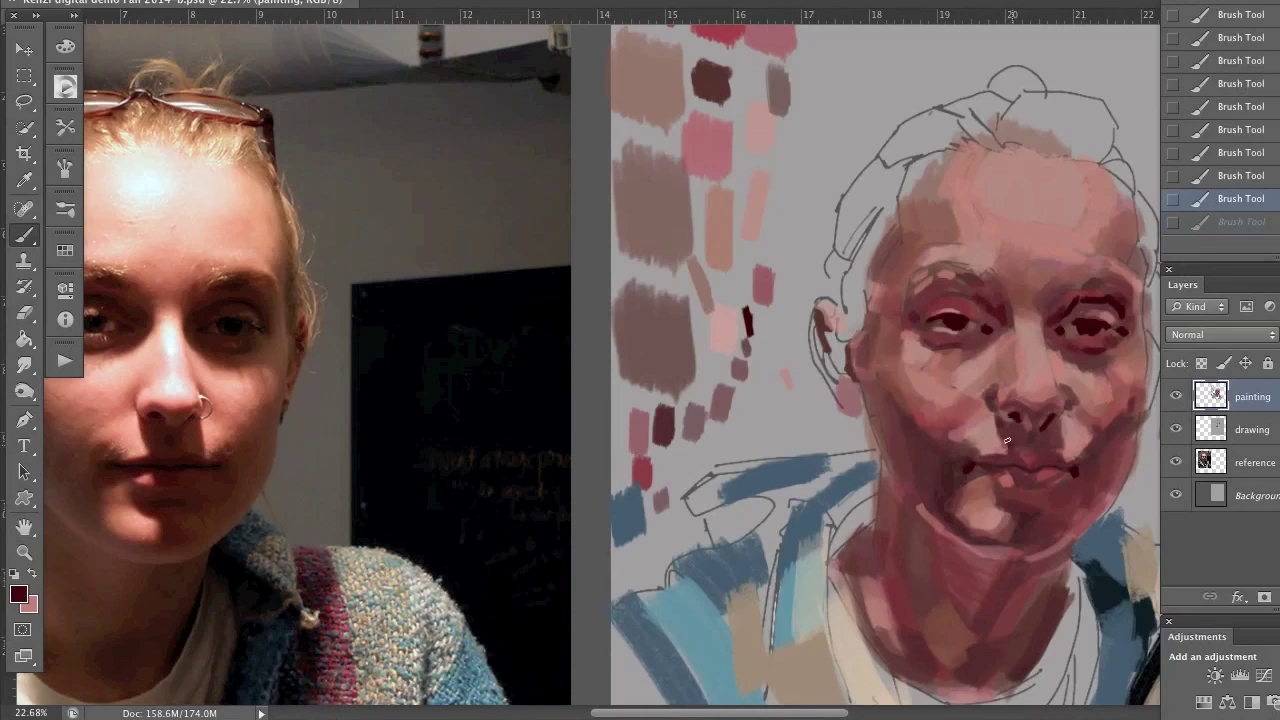
key("ctrl+z")
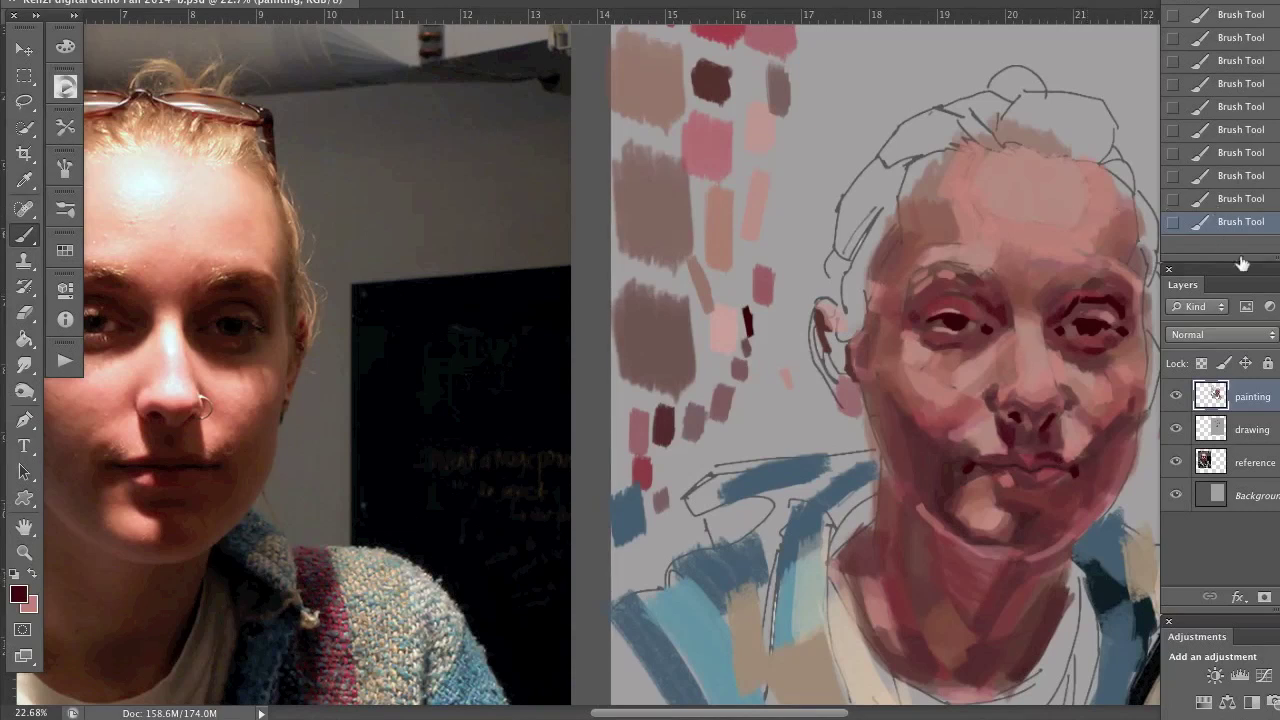
left_click(1225, 200)
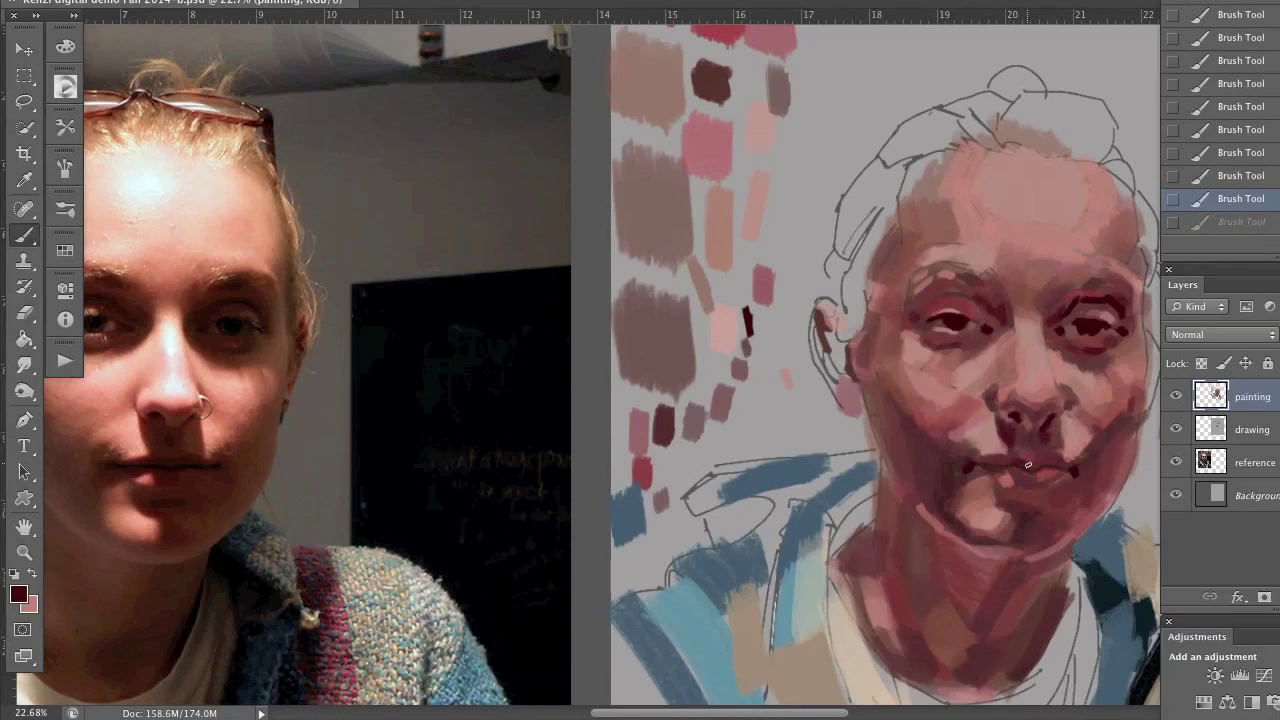
Step: Try dark maroon strokes between and below the lips, and step the history back to before them
left_click(1002, 462)
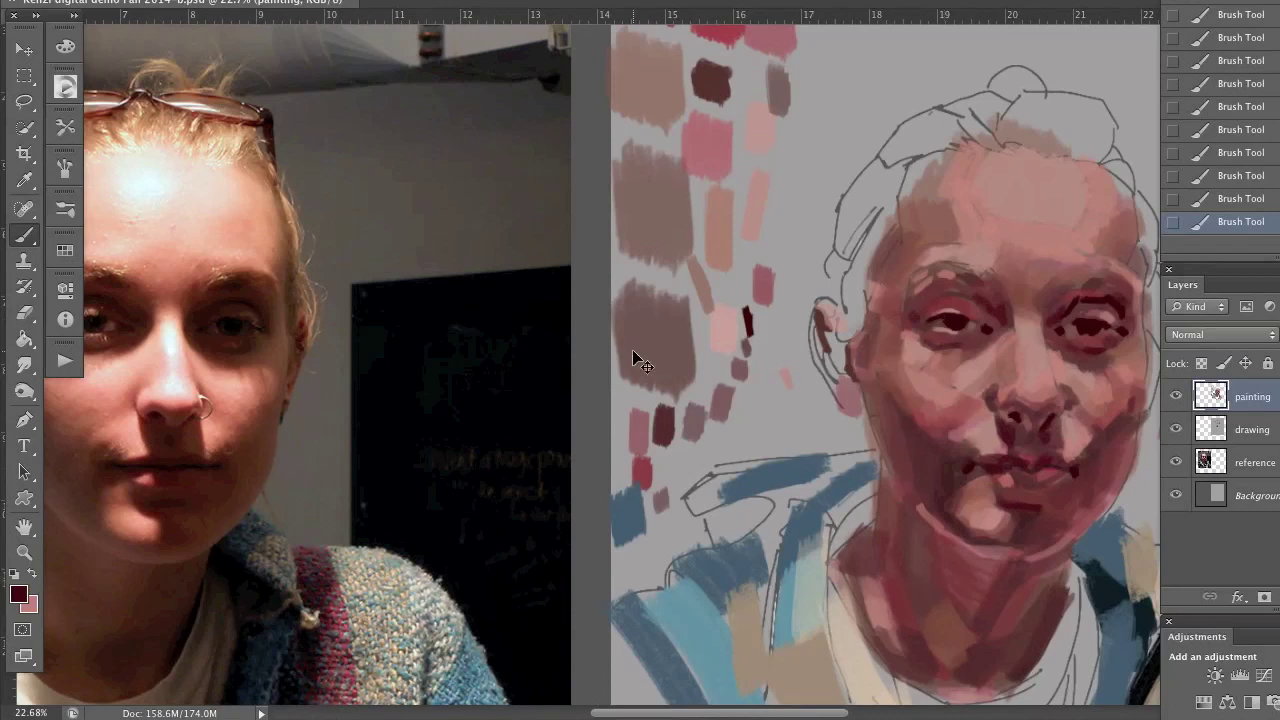
left_click(1220, 198)
left_click(1220, 175)
left_click(1222, 156)
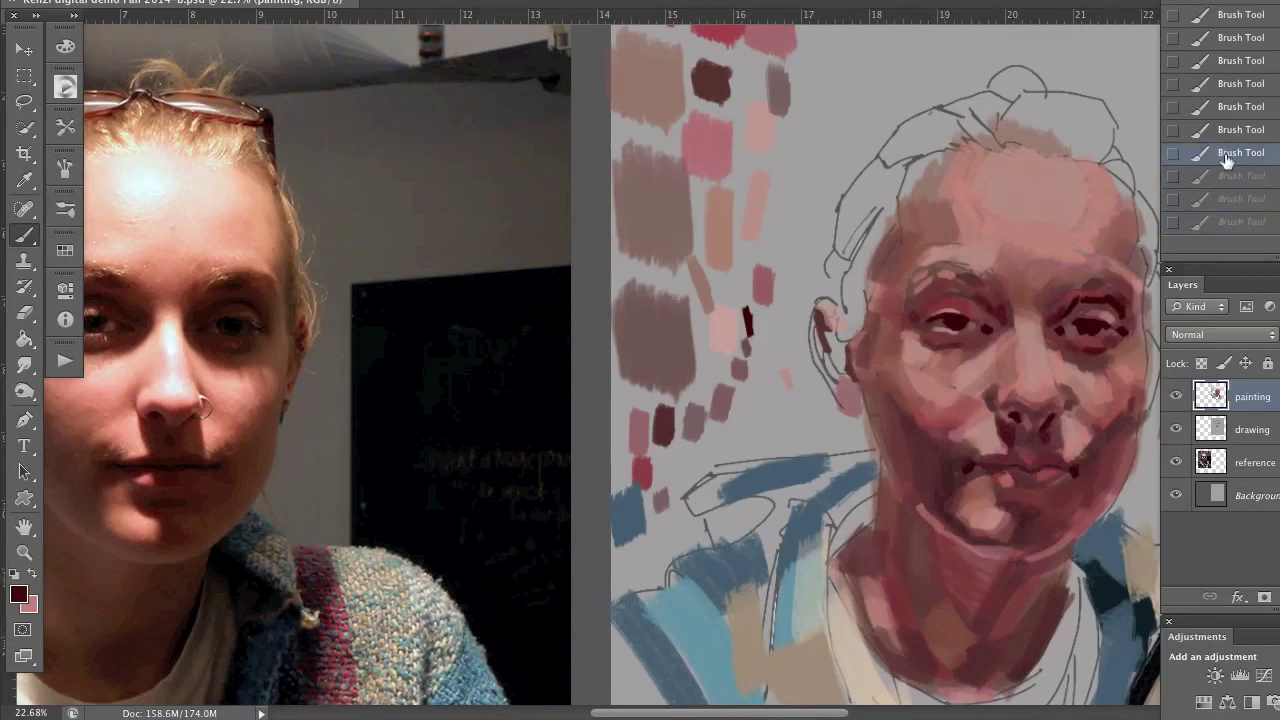
left_click(1224, 136)
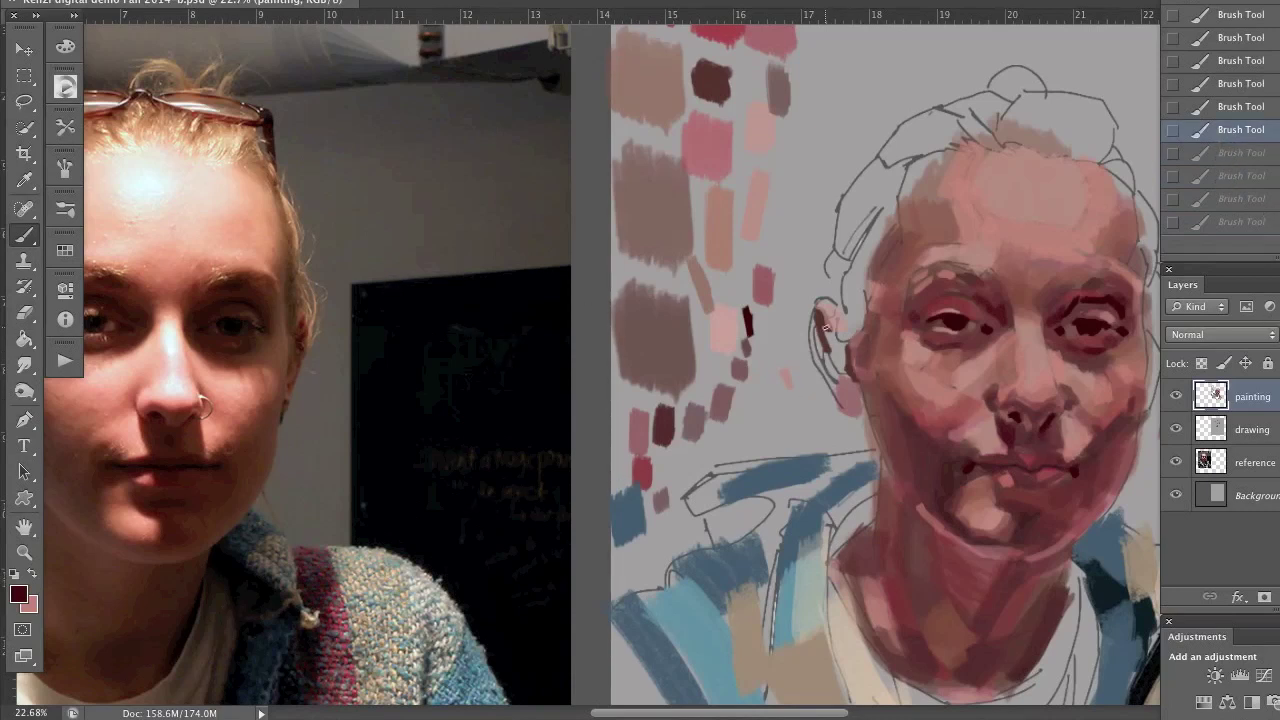
Step: Sample a dark mauve tone from beside the mouth and brush shadows beside the nose, on the left temple and over the ear
left_click(1062, 430, "alt")
left_click_drag(1068, 408, 1084, 398)
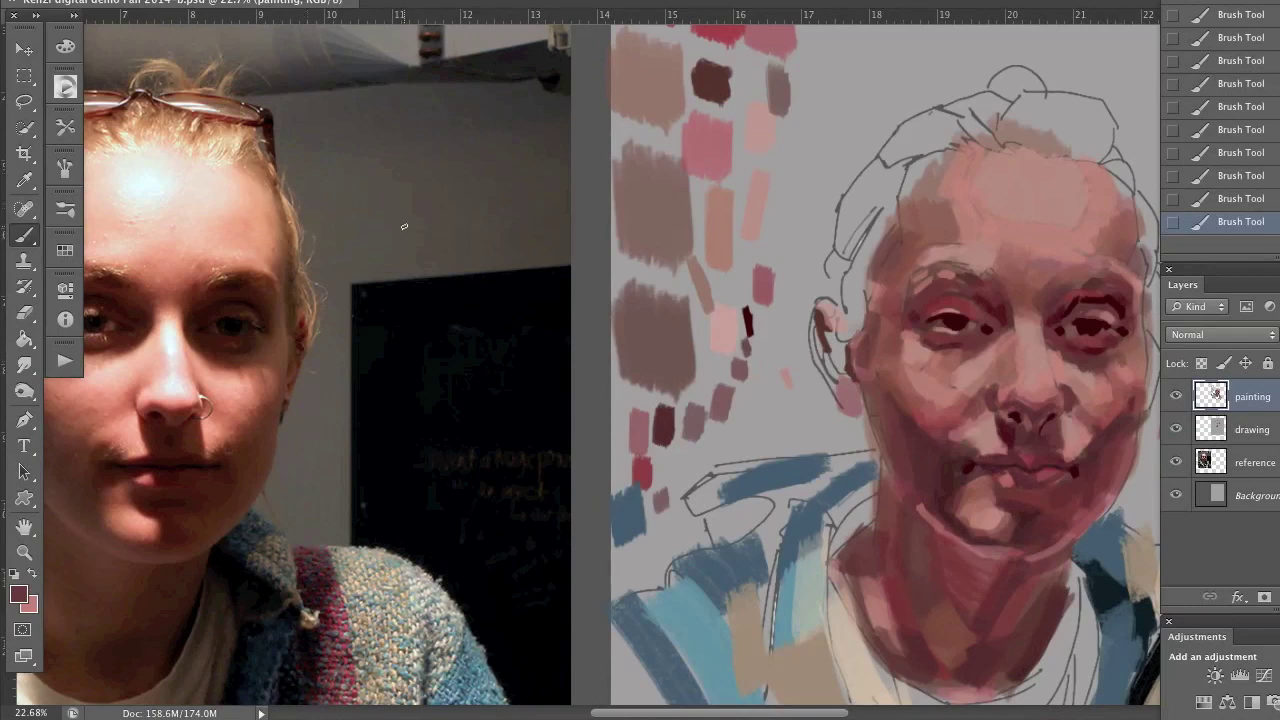
left_click_drag(697, 213, 712, 218)
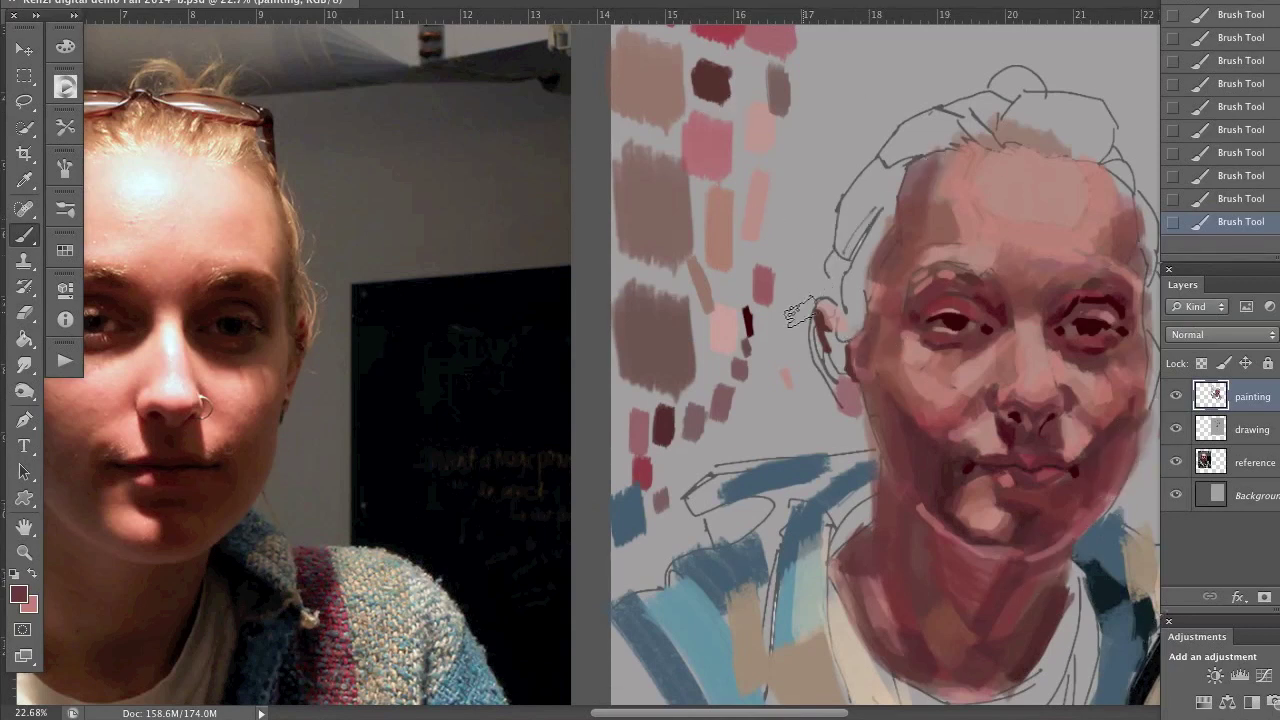
left_click_drag(848, 395, 812, 345)
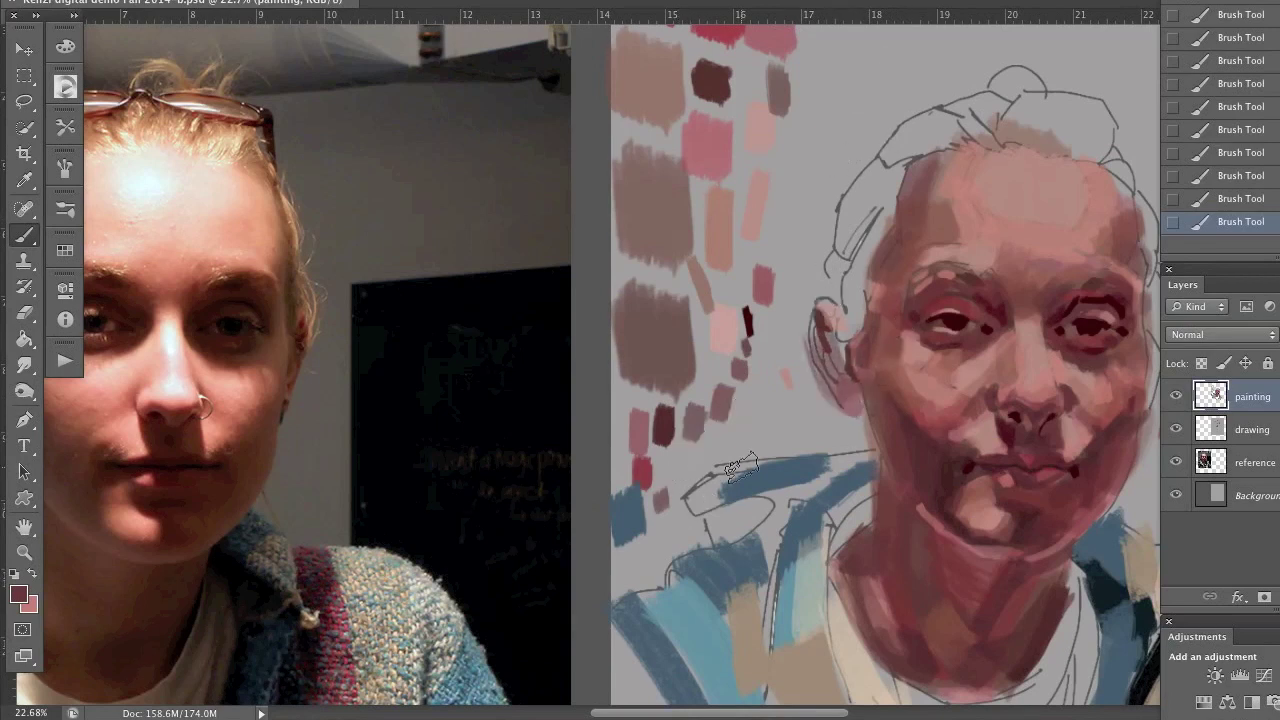
Step: Save the painting and check it with the drawing layer briefly hidden
key("ctrl+s")
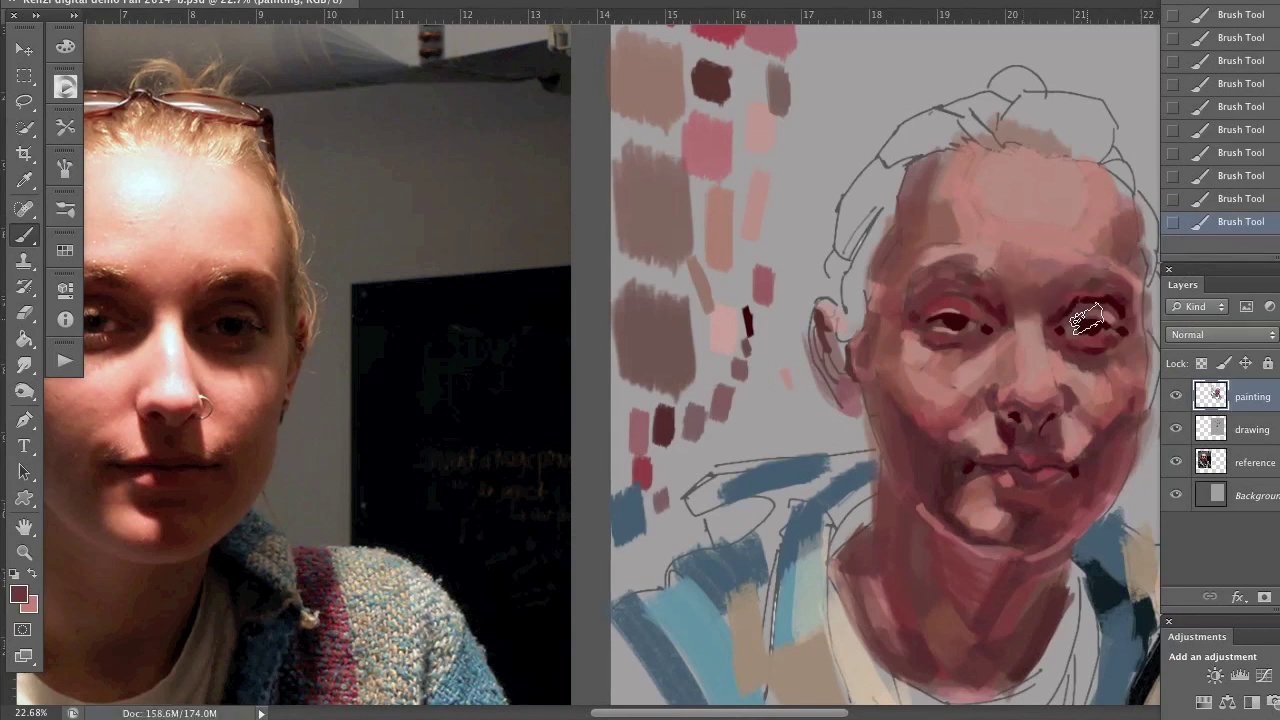
key("ctrl+s")
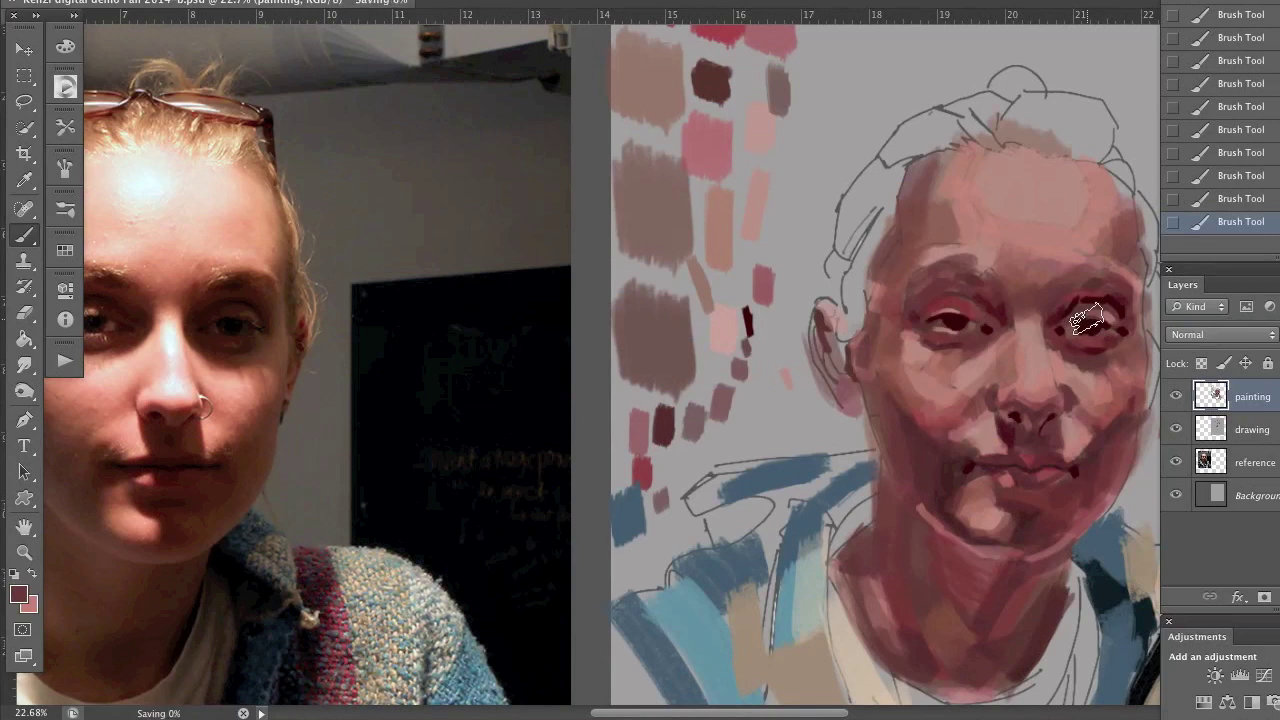
left_click(1176, 429)
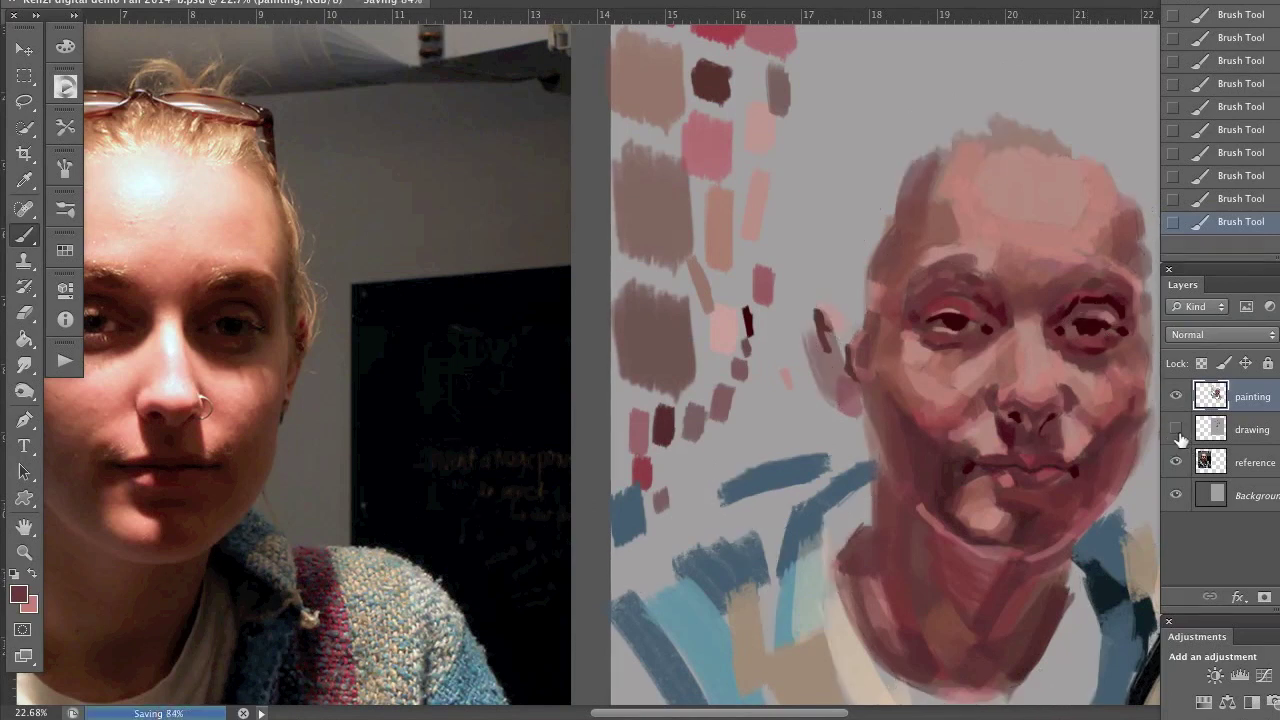
left_click(1175, 430)
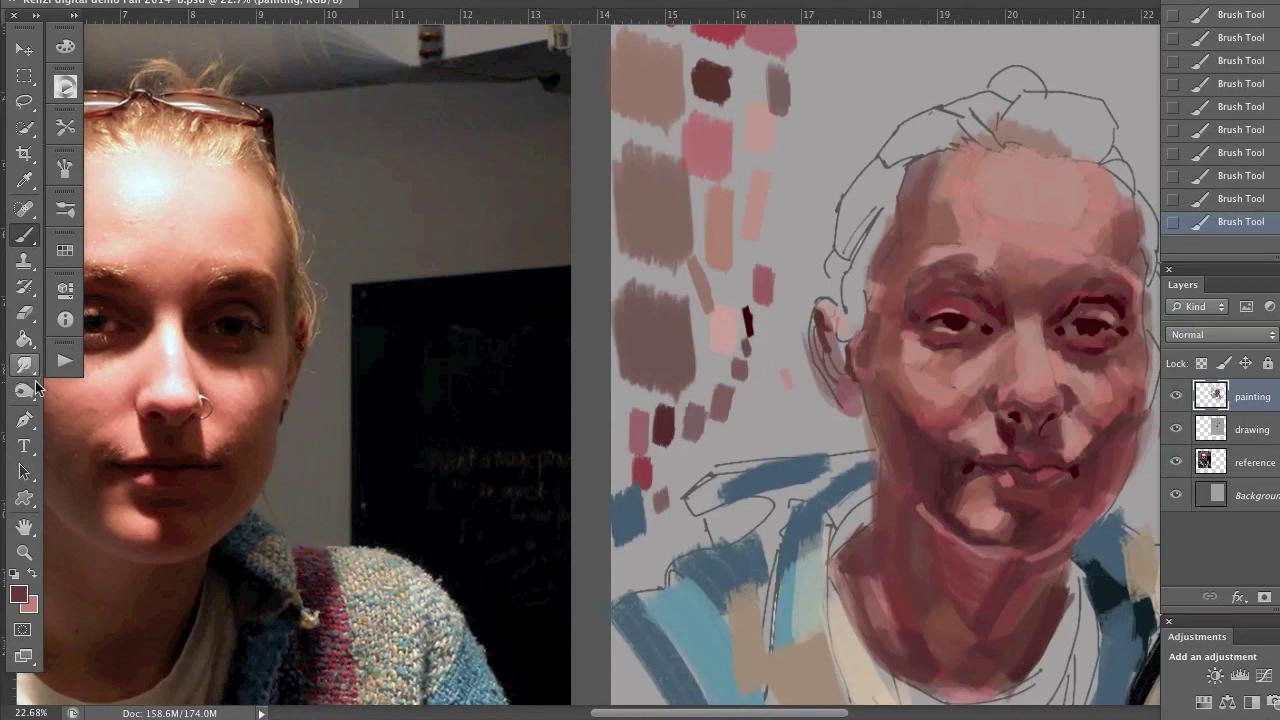
Step: Pick the hair 1 swatch and brush a tan test patch beside the palette patches
left_click(65, 252)
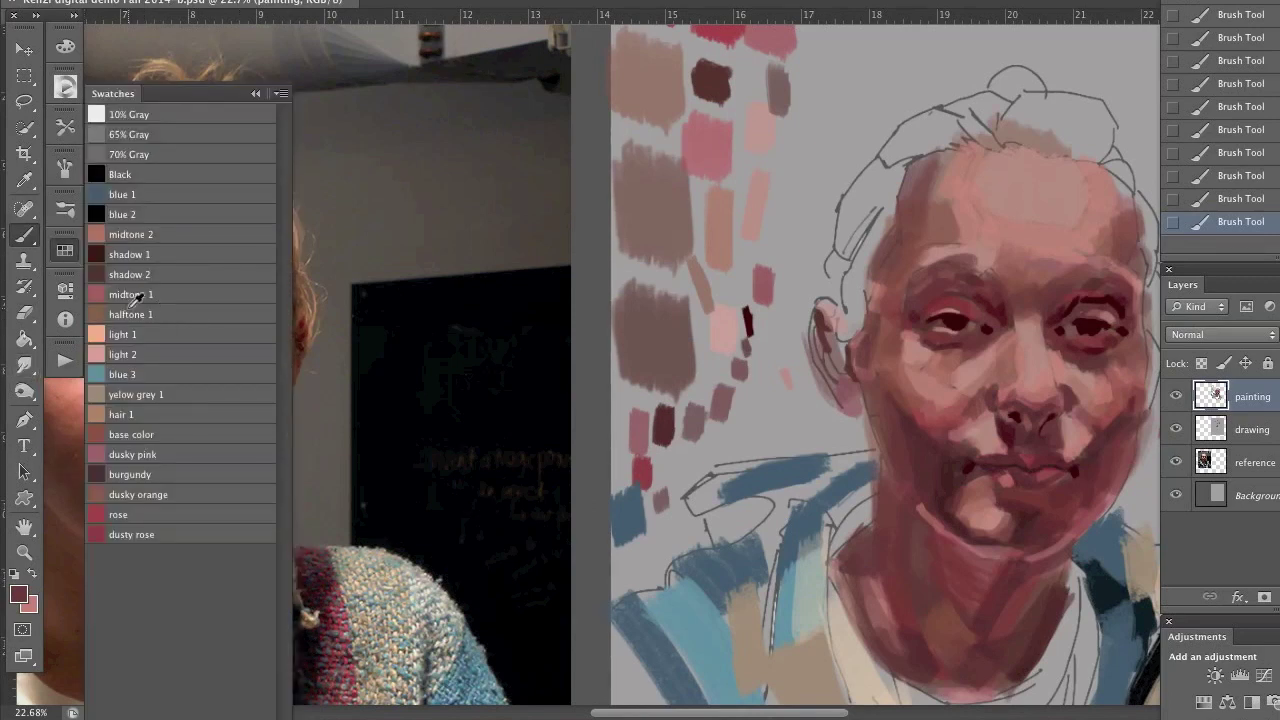
left_click(96, 416)
mouse_move(770, 122)
left_mouse_down()
mouse_move(796, 132)
mouse_move(795, 175)
left_mouse_up()
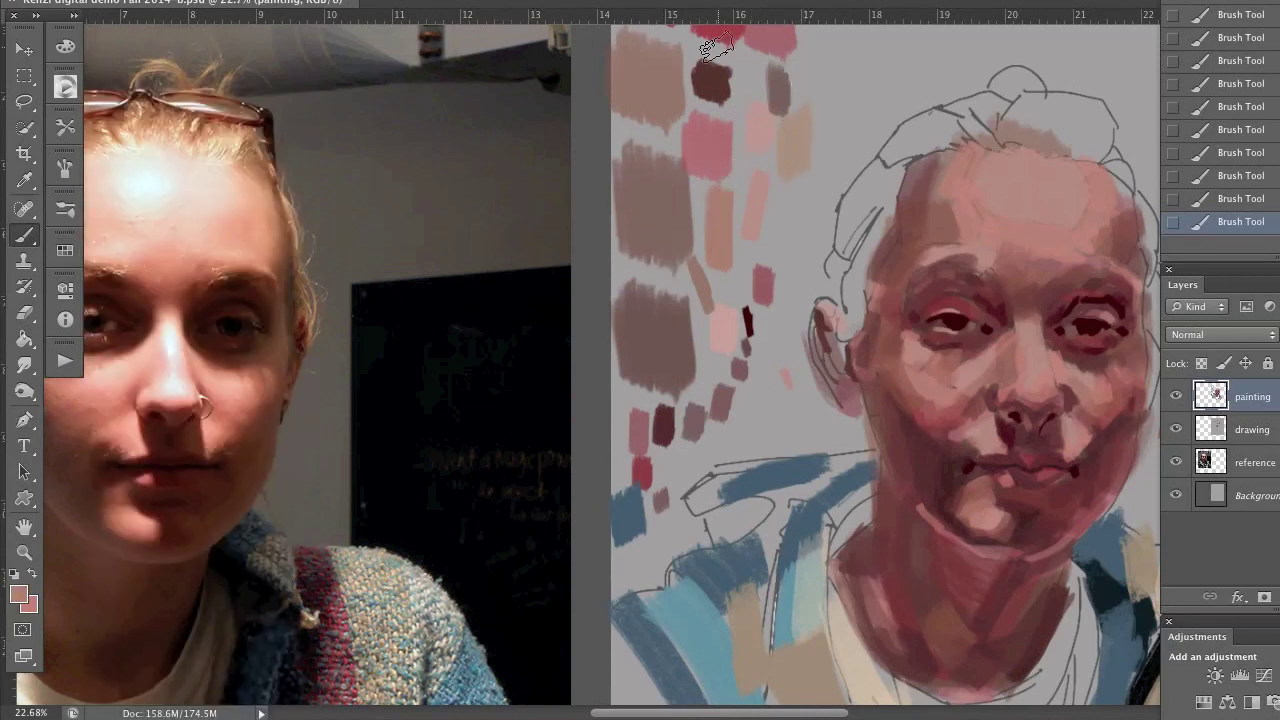
Step: Return the document window to its enlarged size and save the painting
double_click(588, 4)
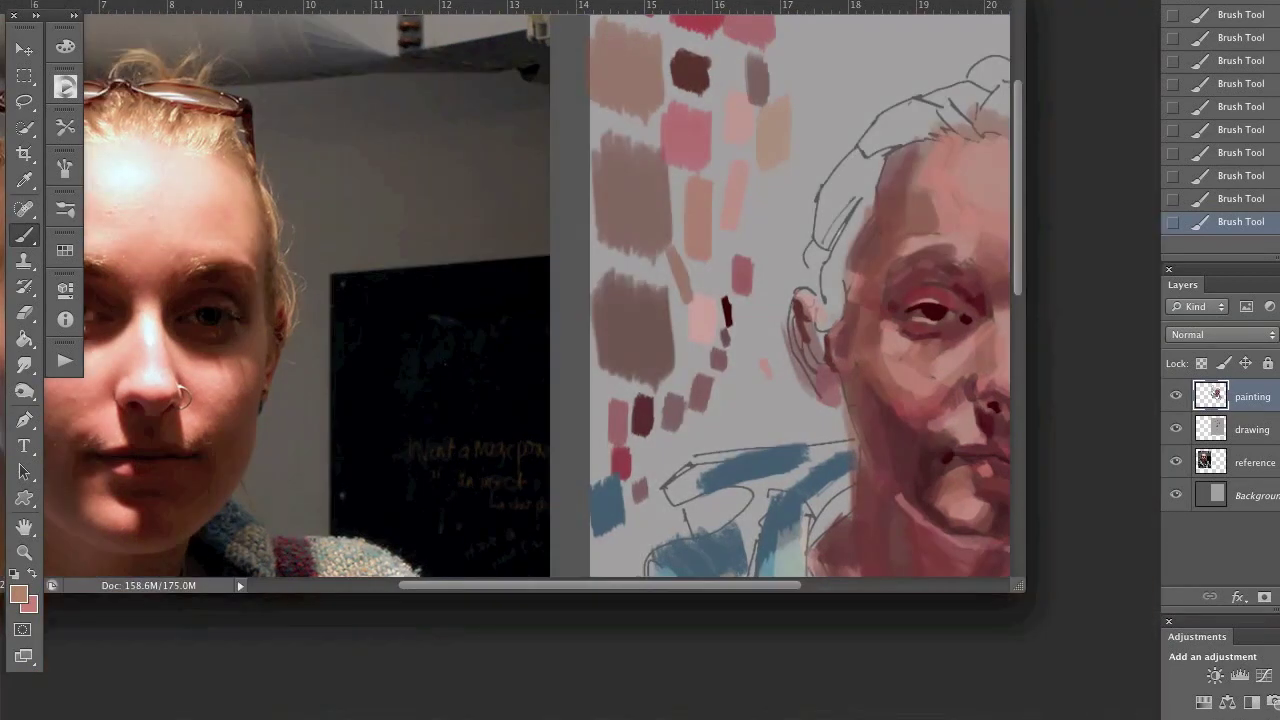
left_click_drag(510, 1, 606, 8)
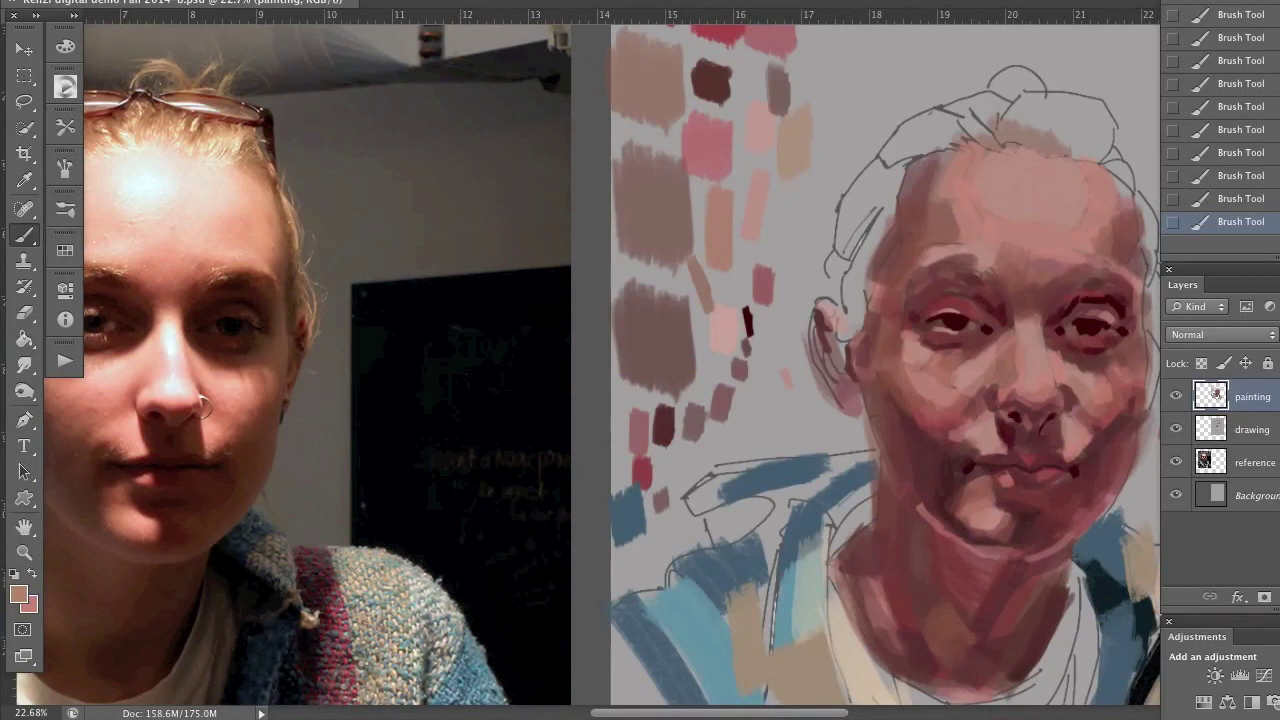
key("ctrl+s")
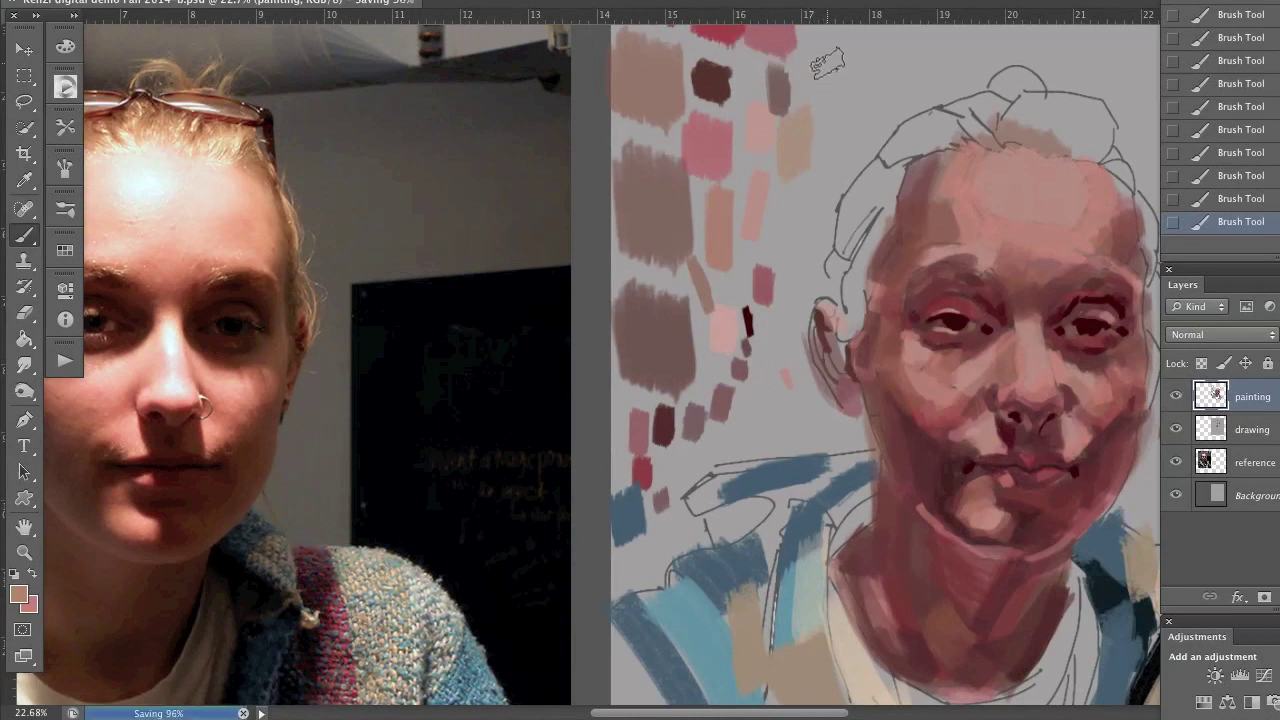
Step: Block in the hair around the head with light tan and orange tones tested beside the palette, and save the painting
left_click_drag(828, 64, 832, 86)
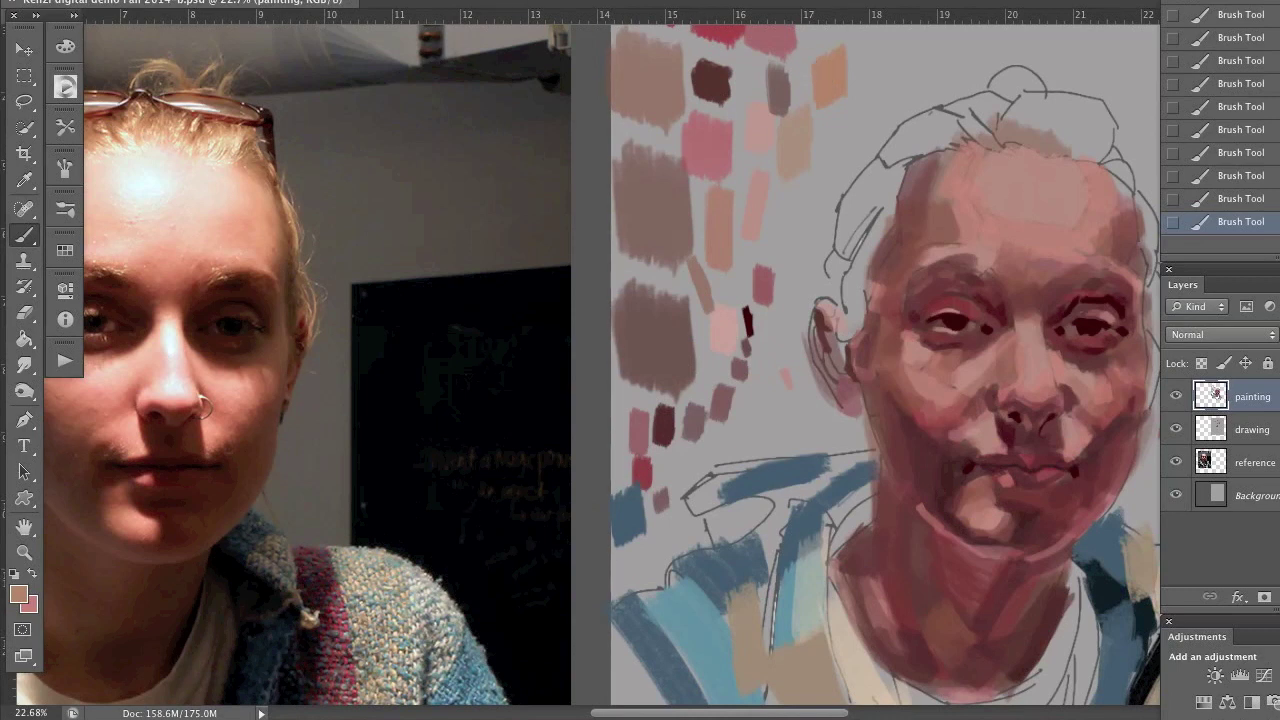
mouse_move(830, 133)
left_mouse_down()
mouse_move(815, 166)
mouse_move(846, 130)
mouse_move(850, 95)
left_mouse_up()
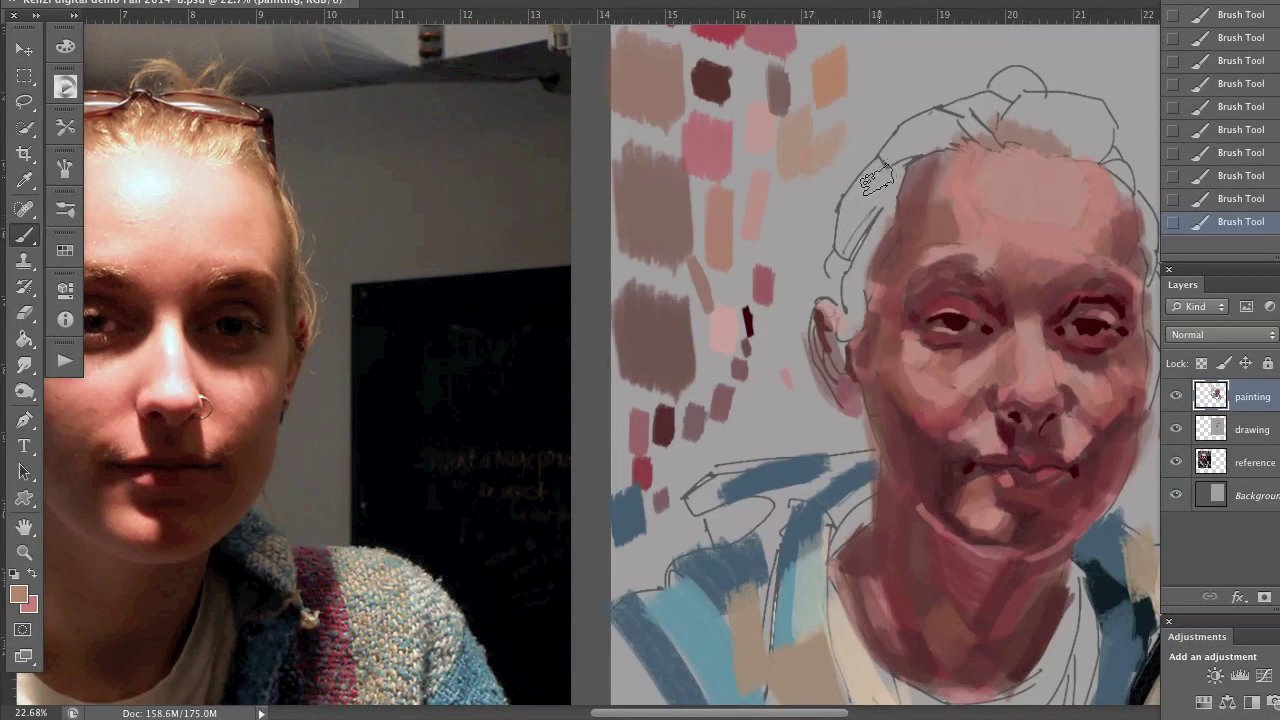
left_click_drag(876, 180, 844, 247)
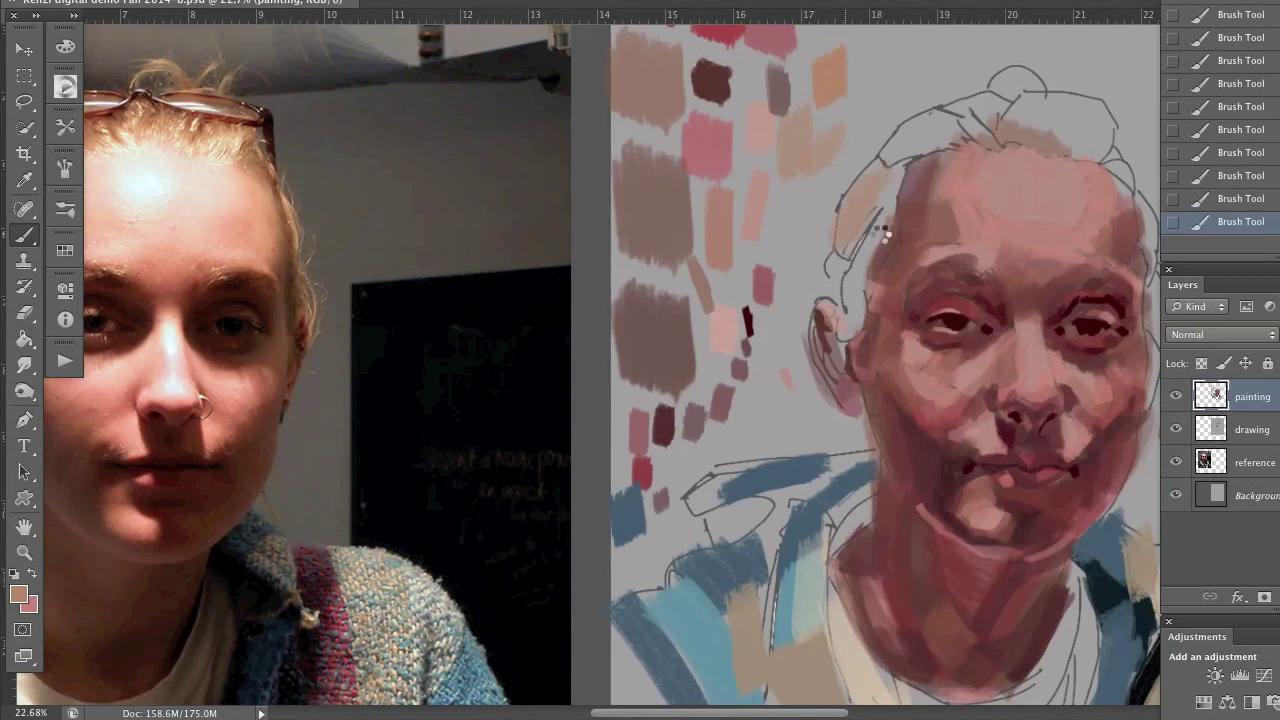
mouse_move(900, 187)
left_mouse_down()
mouse_move(870, 225)
mouse_move(884, 204)
mouse_move(851, 280)
mouse_move(853, 318)
mouse_move(841, 257)
mouse_move(857, 157)
left_mouse_up()
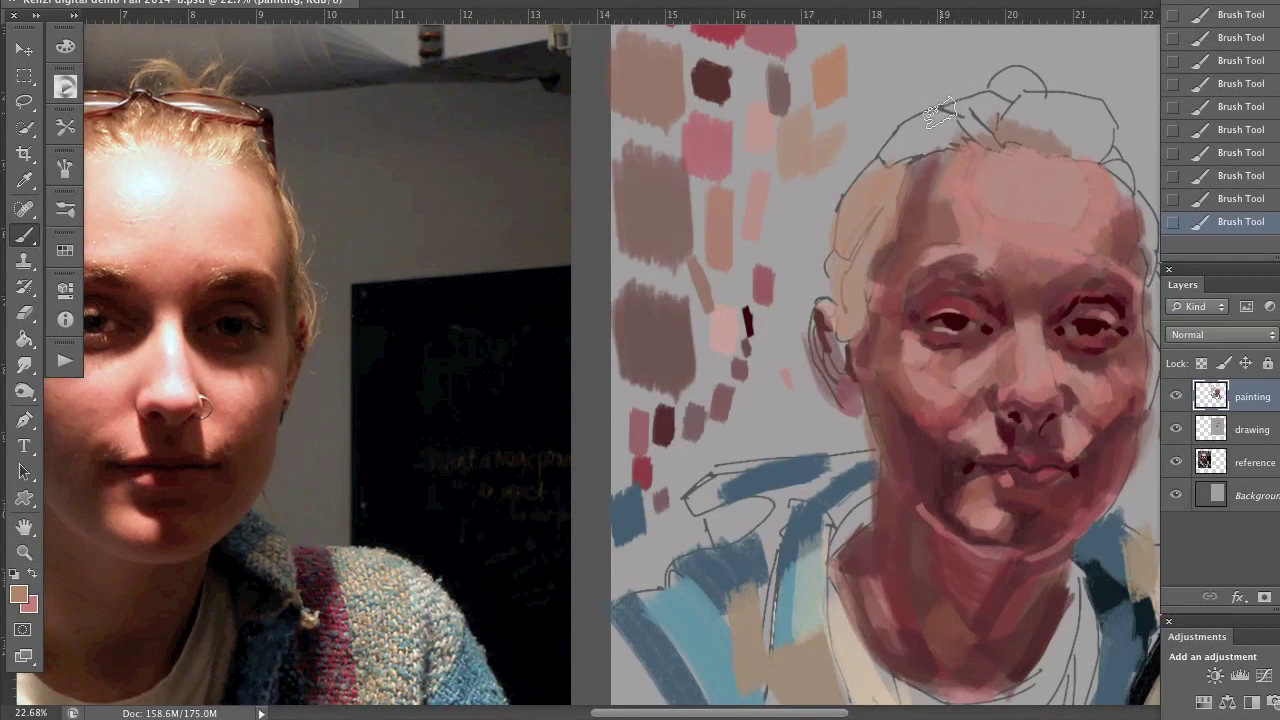
mouse_move(930, 115)
left_mouse_down()
mouse_move(880, 172)
mouse_move(932, 132)
mouse_move(948, 138)
mouse_move(914, 146)
mouse_move(939, 119)
mouse_move(986, 125)
mouse_move(972, 104)
mouse_move(986, 120)
mouse_move(1002, 110)
mouse_move(998, 63)
mouse_move(1002, 105)
mouse_move(1003, 88)
mouse_move(1022, 93)
mouse_move(1010, 75)
mouse_move(1035, 127)
mouse_move(1035, 100)
mouse_move(1060, 125)
mouse_move(1069, 110)
mouse_move(1085, 143)
mouse_move(1100, 112)
mouse_move(1103, 152)
mouse_move(1111, 106)
mouse_move(1136, 218)
left_mouse_up()
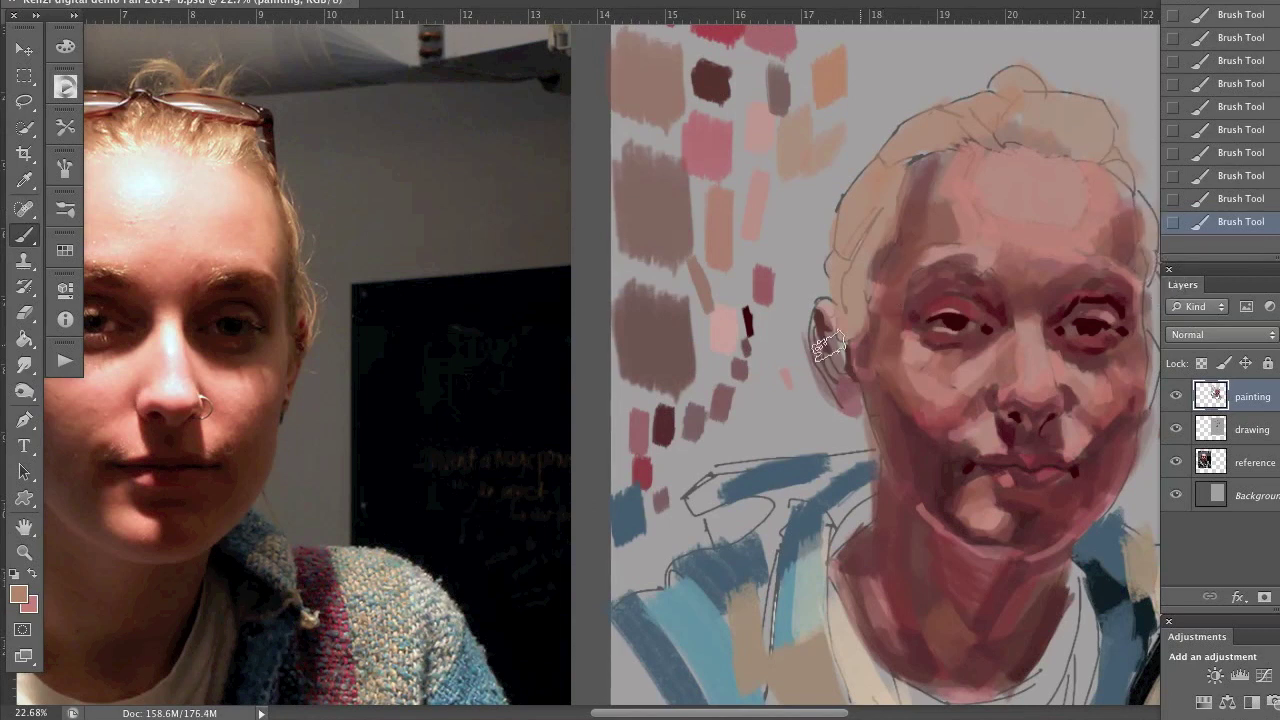
key("super+s")
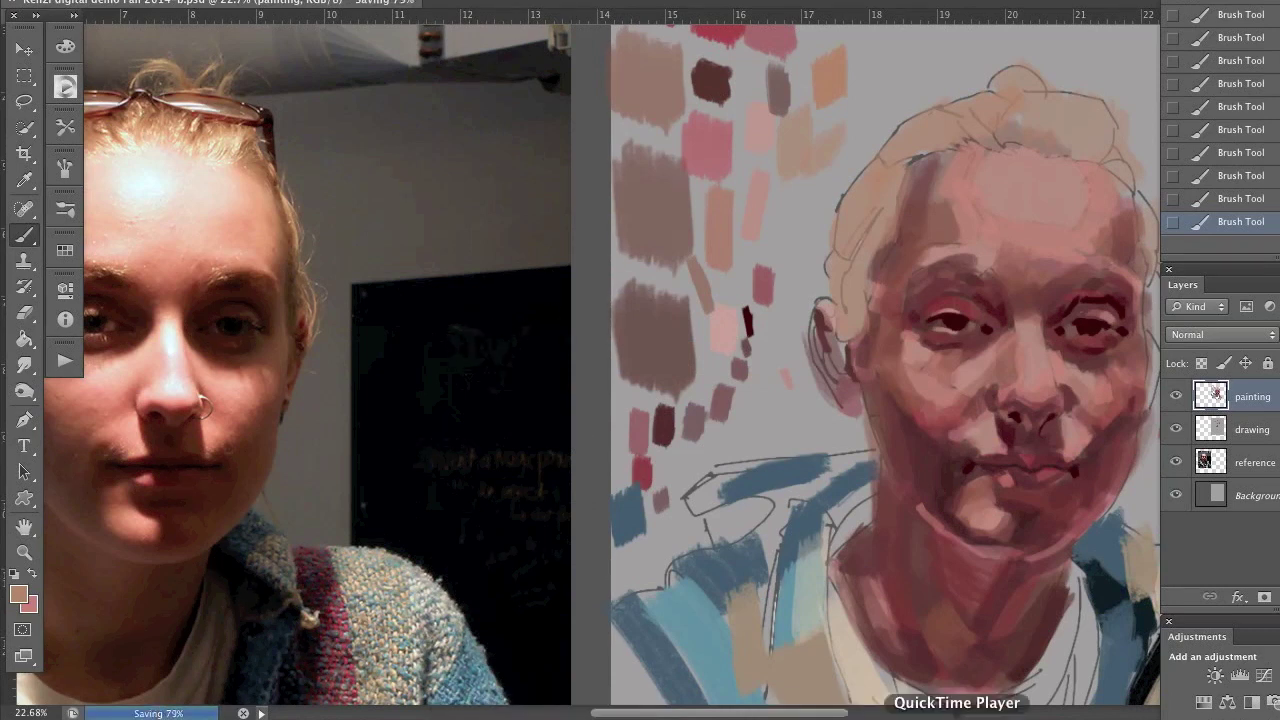
key("Tab")
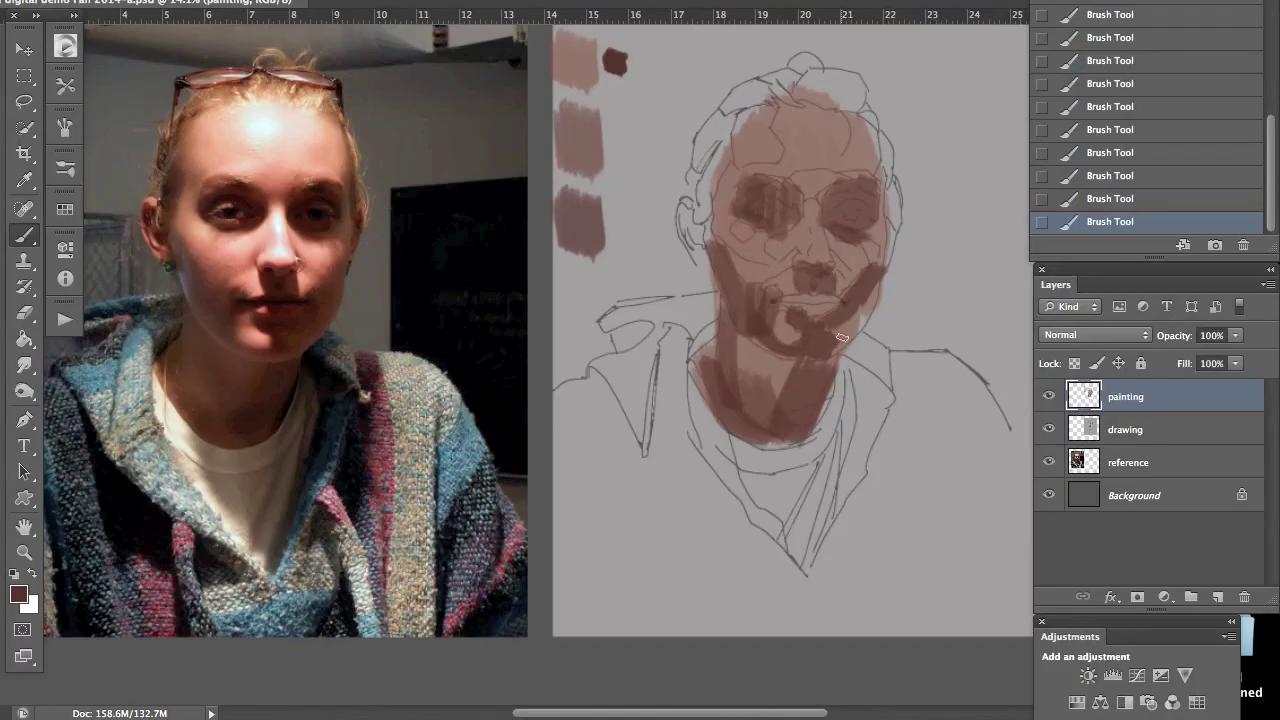
Step: Brush dark brown accents onto the eyelids, inner eye corners, nostrils, mouth line, chin and ear
key("super+plus")
mouse_move(512, 334)
left_mouse_down()
mouse_move(566, 177)
mouse_move(749, 189)
mouse_move(623, 90)
mouse_move(565, 177)
mouse_move(734, 186)
left_mouse_up()
scroll(843, 566, "up", 5)
left_click_drag(780, 290, 814, 243)
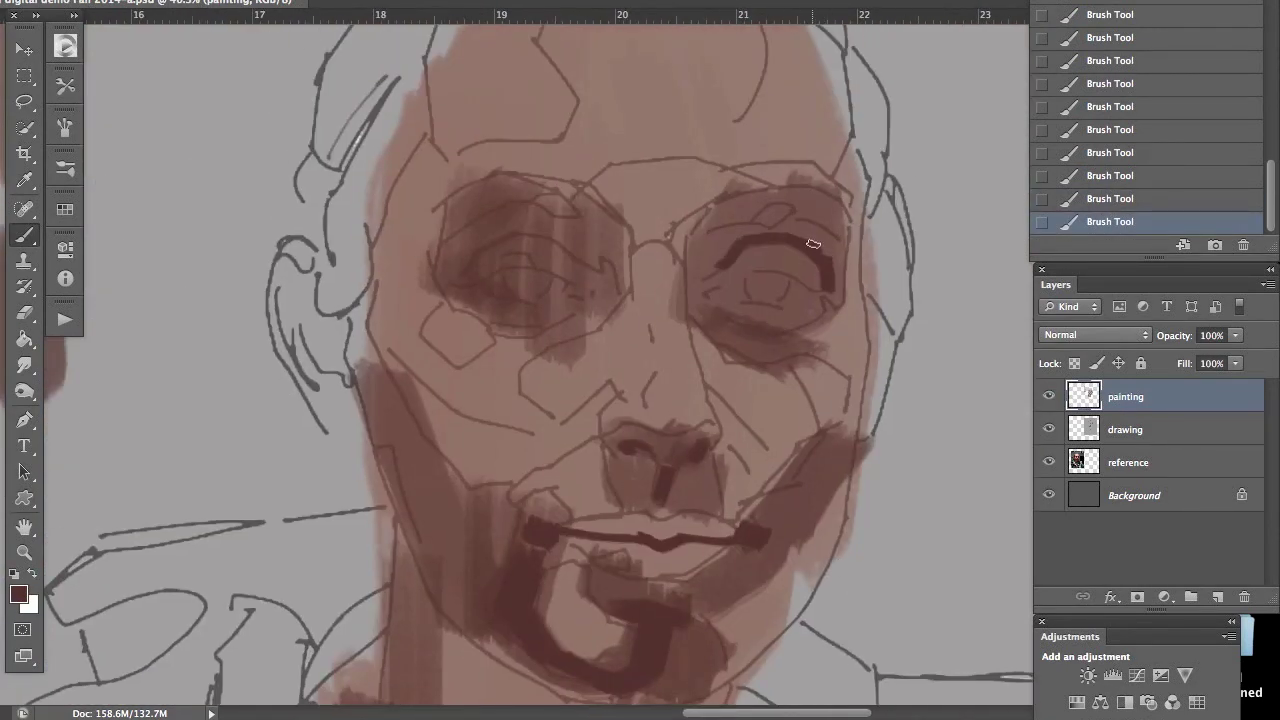
mouse_move(462, 268)
left_mouse_down()
mouse_move(559, 240)
mouse_move(777, 214)
mouse_move(471, 286)
mouse_move(545, 270)
left_mouse_up()
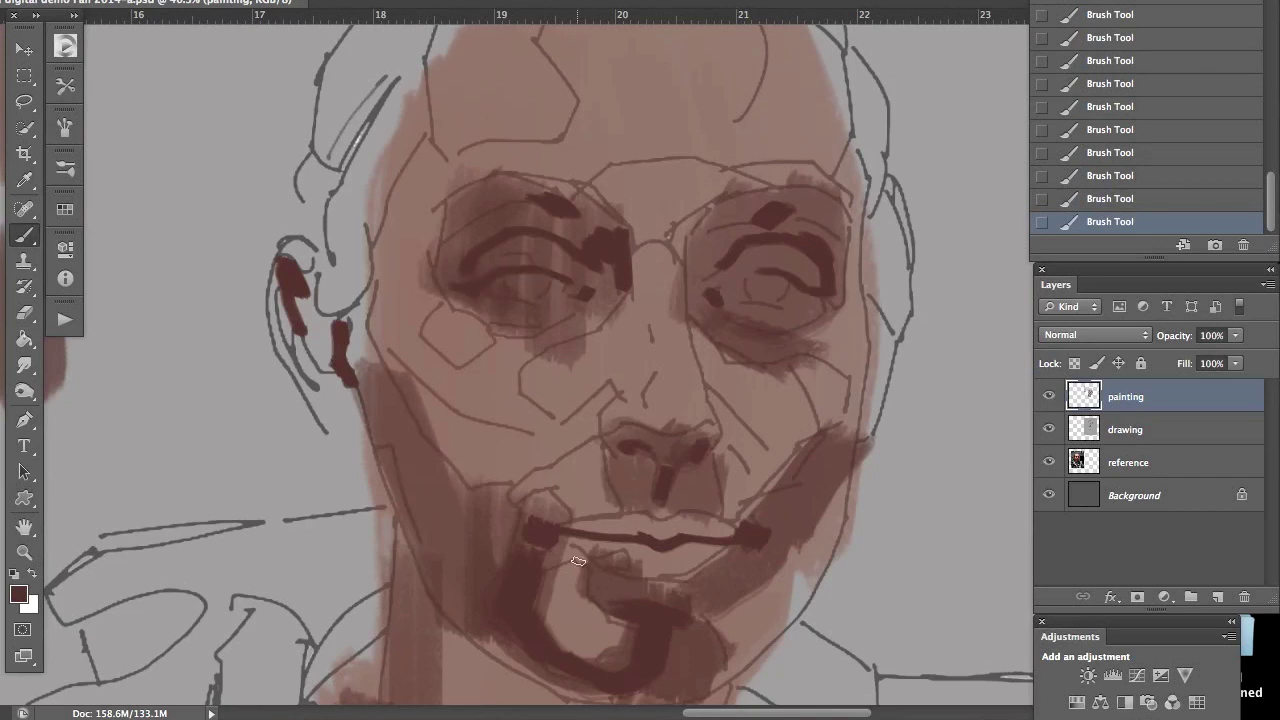
Step: Choose a muted pink, brush it over the cheeks, jaw and neck, and check the result with the drawing layer briefly hidden
key("super+minus")
key("super+minus")
left_click(18, 594)
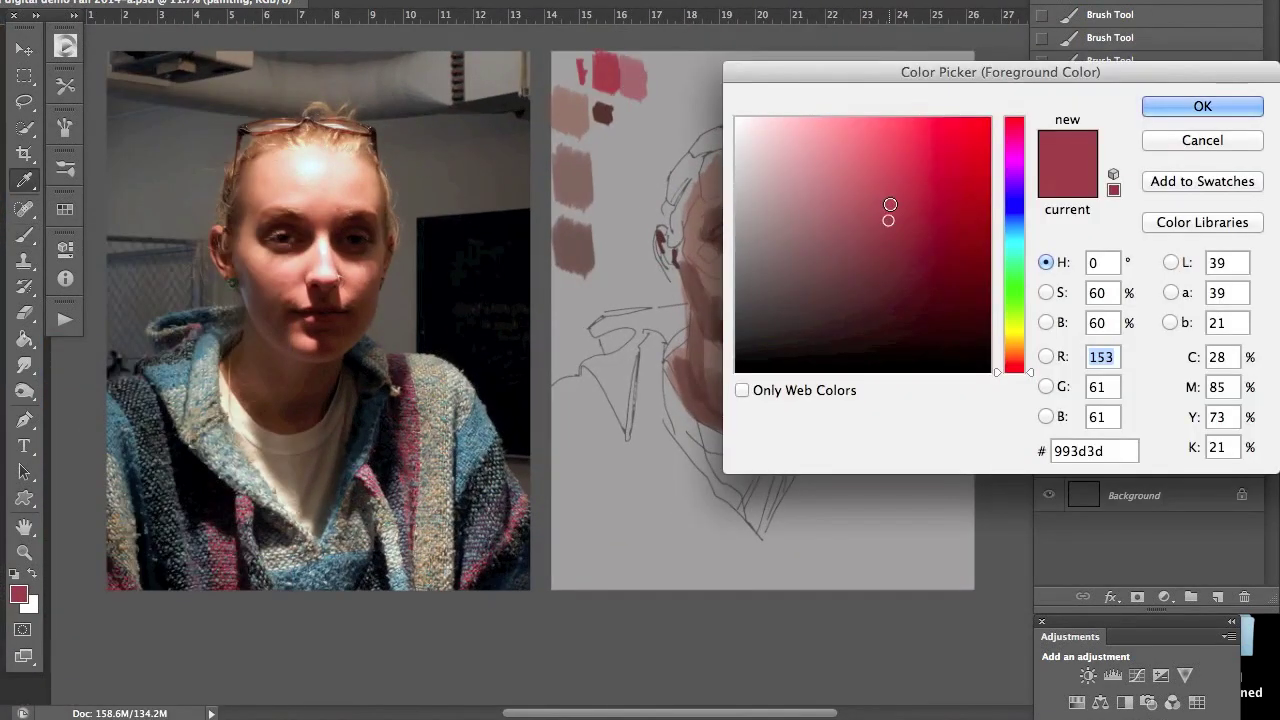
left_click(1197, 103)
left_click_drag(600, 140, 593, 187)
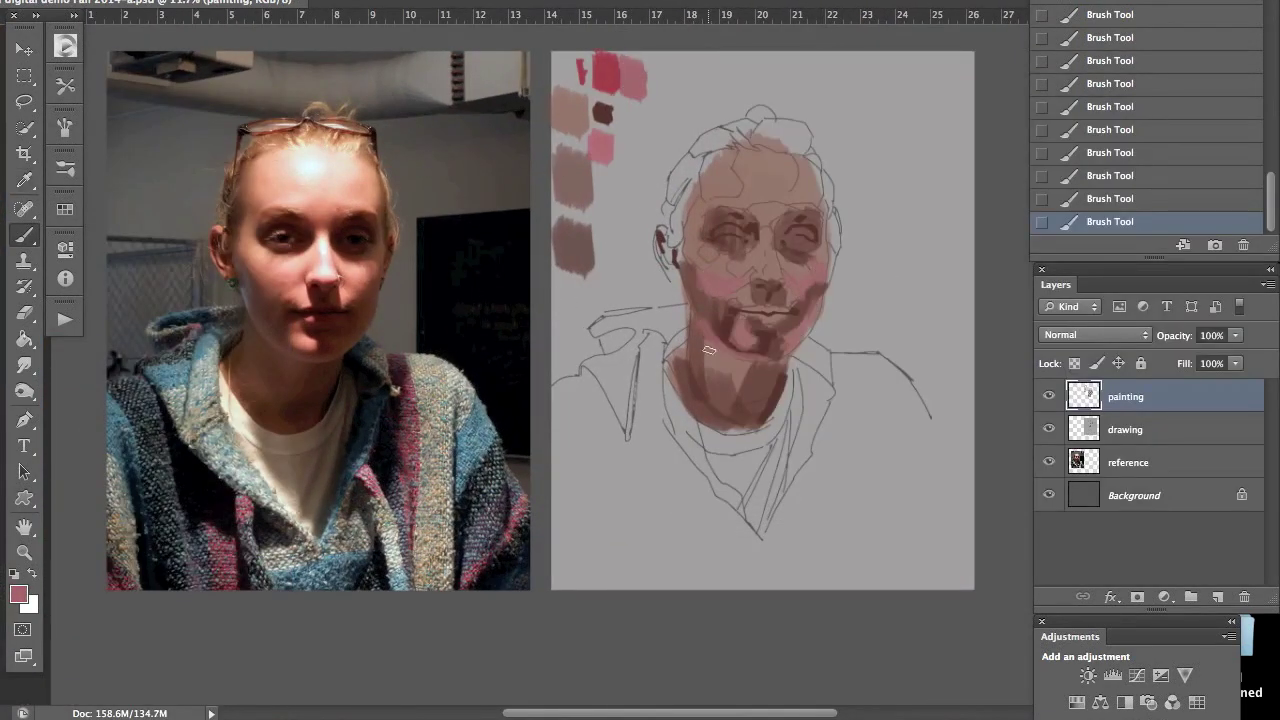
left_click_drag(688, 360, 688, 408)
left_click(1049, 429)
left_click(1049, 429)
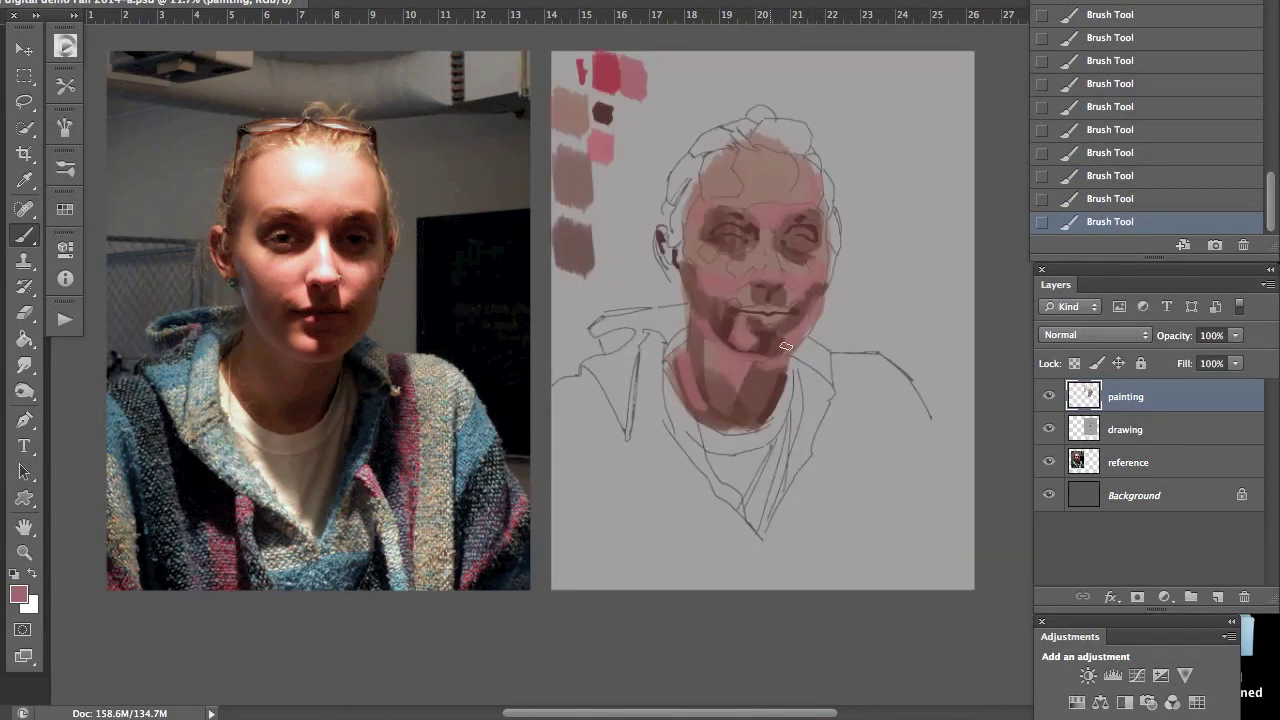
Step: Add orange and light pink palette patches and brush light pink highlights on the forehead, nose, cheeks and chin
left_click_drag(606, 172, 606, 208)
left_click(809, 195, "alt")
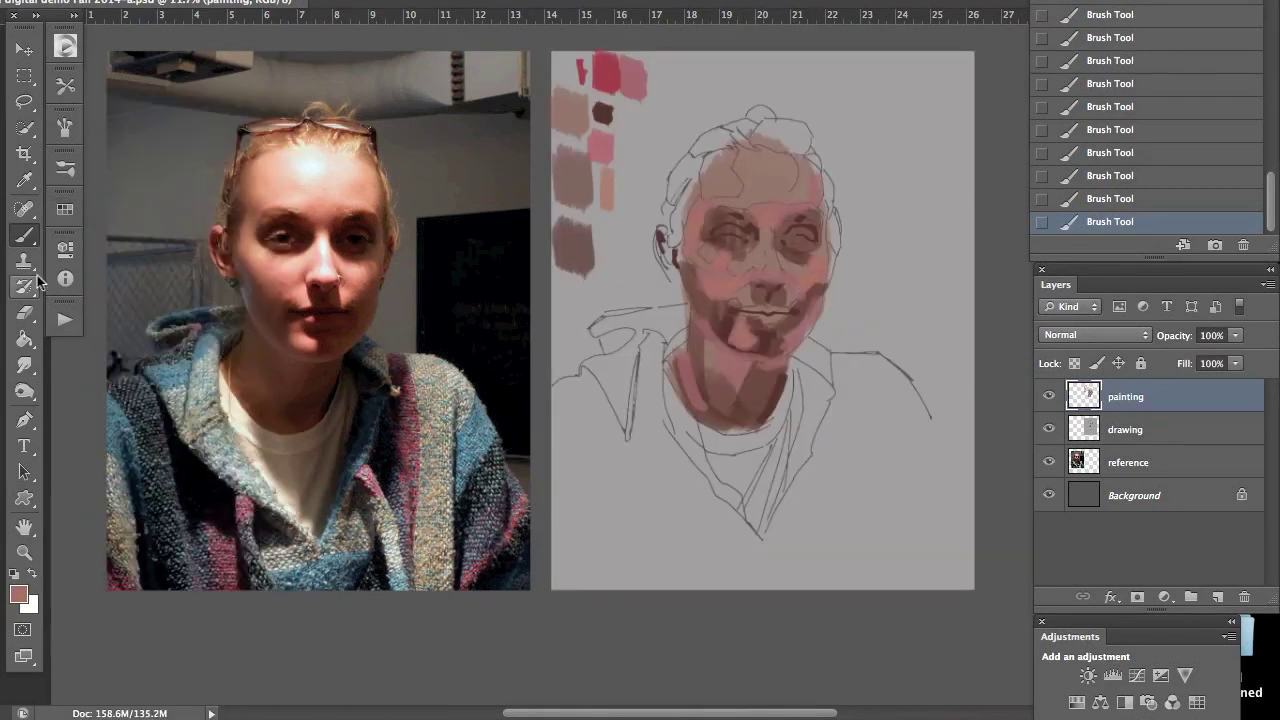
left_click(18, 594)
left_click(1197, 103)
left_click_drag(628, 128, 628, 146)
left_click_drag(770, 240, 766, 337)
scroll(766, 337, "up", 3)
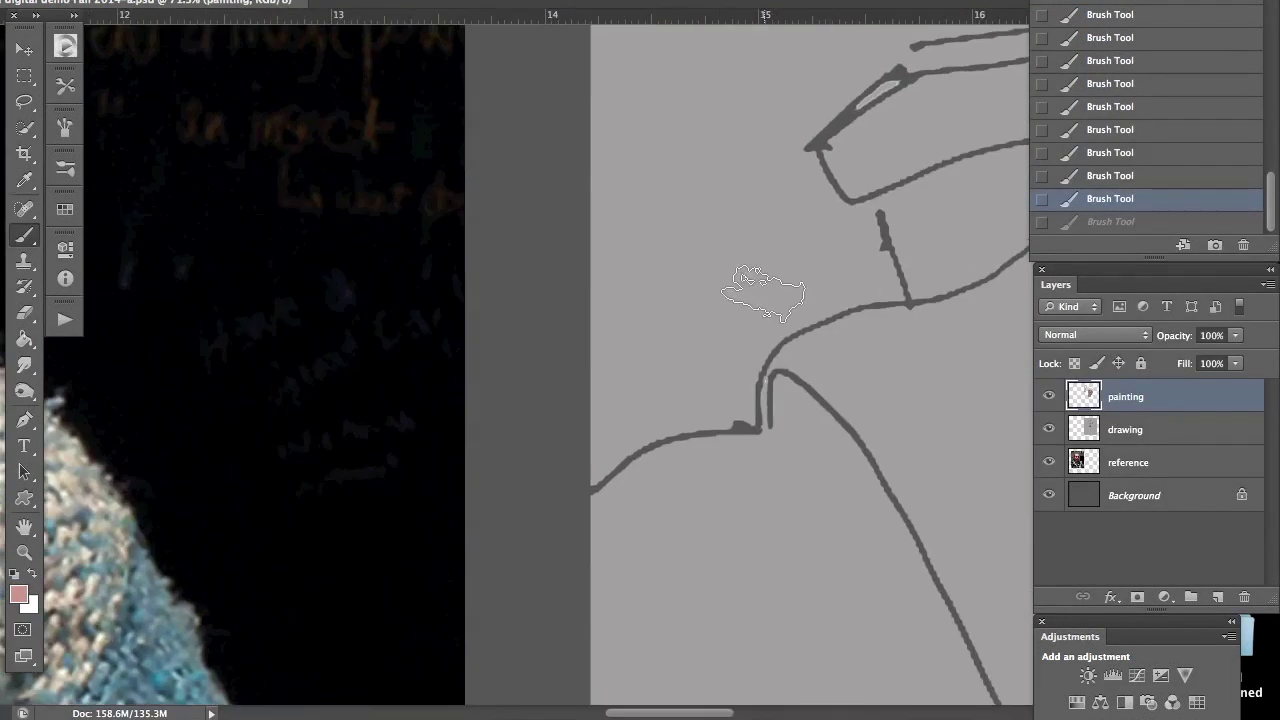
left_click_drag(640, 122, 652, 160)
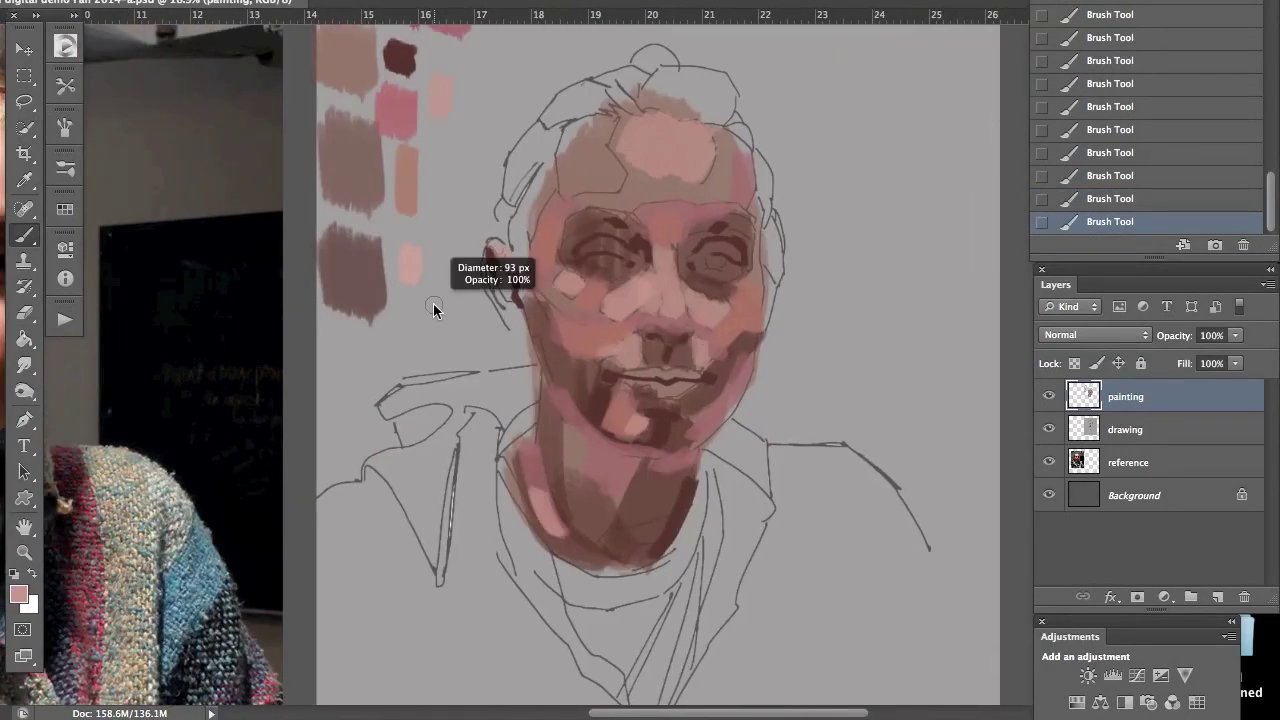
Step: Brush salmon and pink midtones around the forehead highlight and over the temples, undoing the last stroke
left_click_drag(589, 219, 782, 194)
left_click_drag(764, 141, 774, 145)
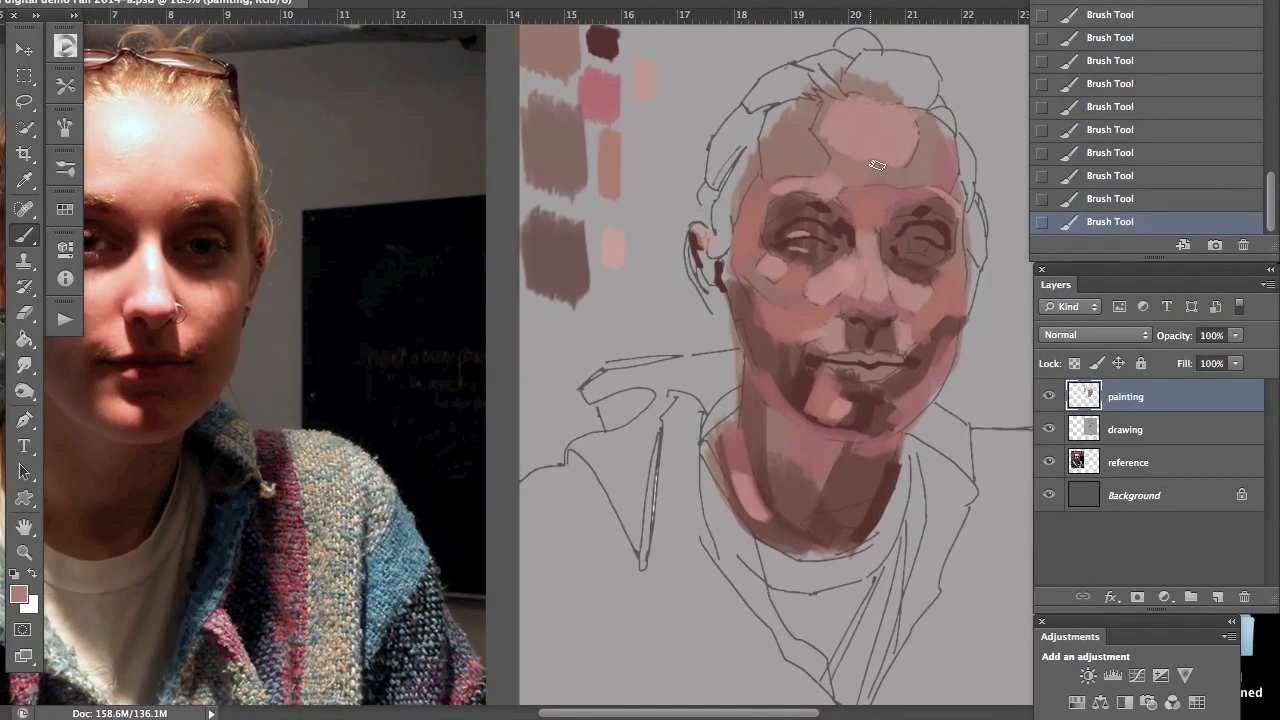
key("Return")
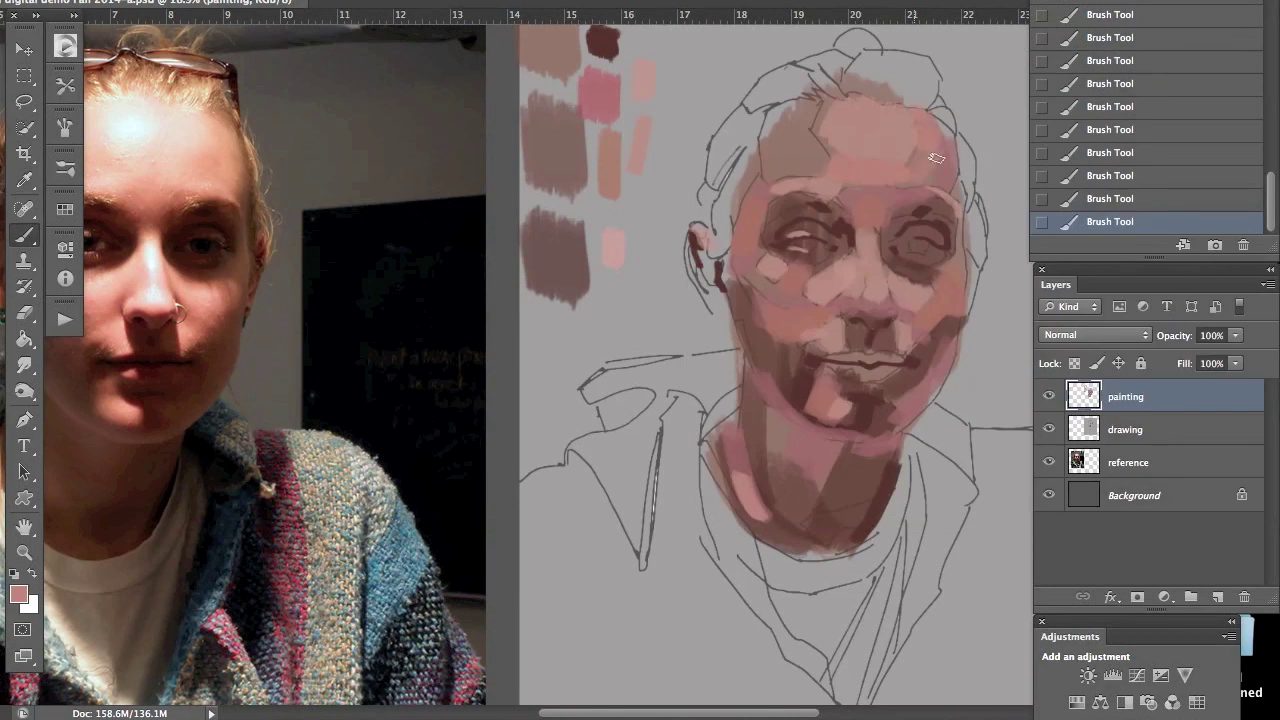
left_click_drag(920, 120, 745, 210)
left_click_drag(880, 190, 798, 369)
key("ctrl+z")
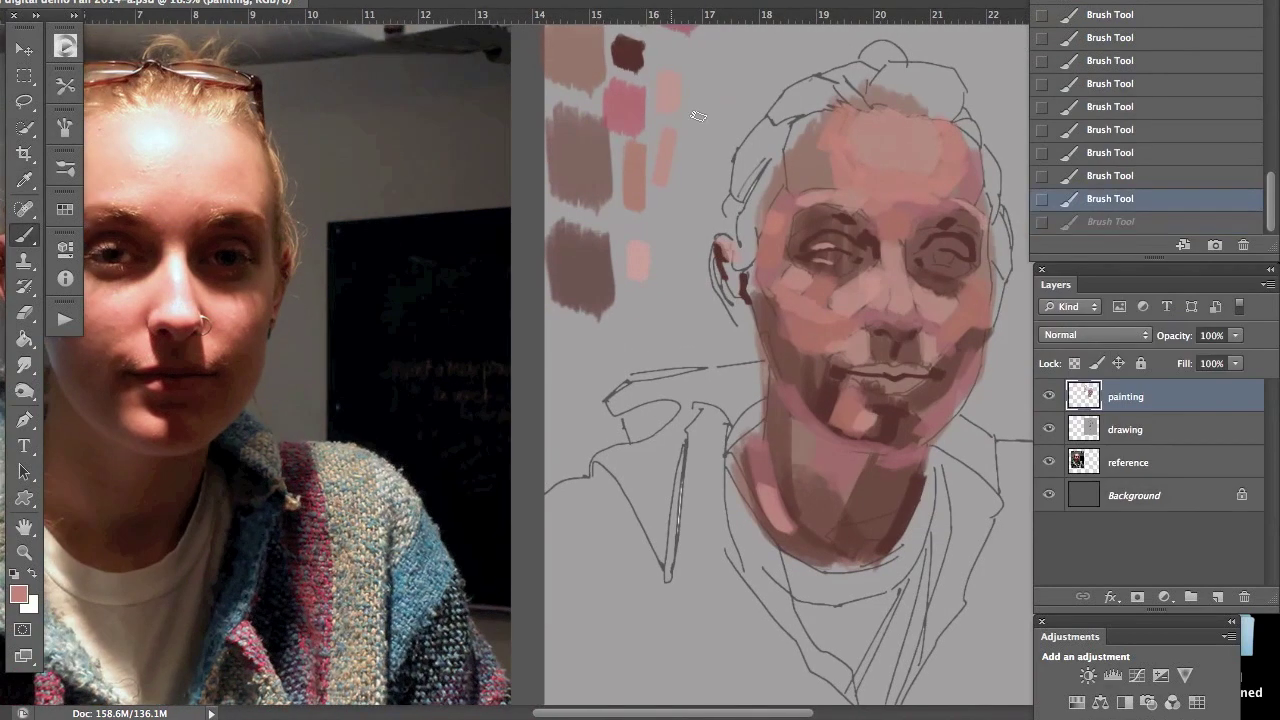
Step: Select the portrait panel on the Background layer, fill it with light gray, and check it with the drawing layer briefly hidden
left_click(1088, 483)
key("ctrl+0")
key("m")
left_click_drag(550, 93, 915, 557)
key("g")
left_click(760, 470)
left_click(1048, 429)
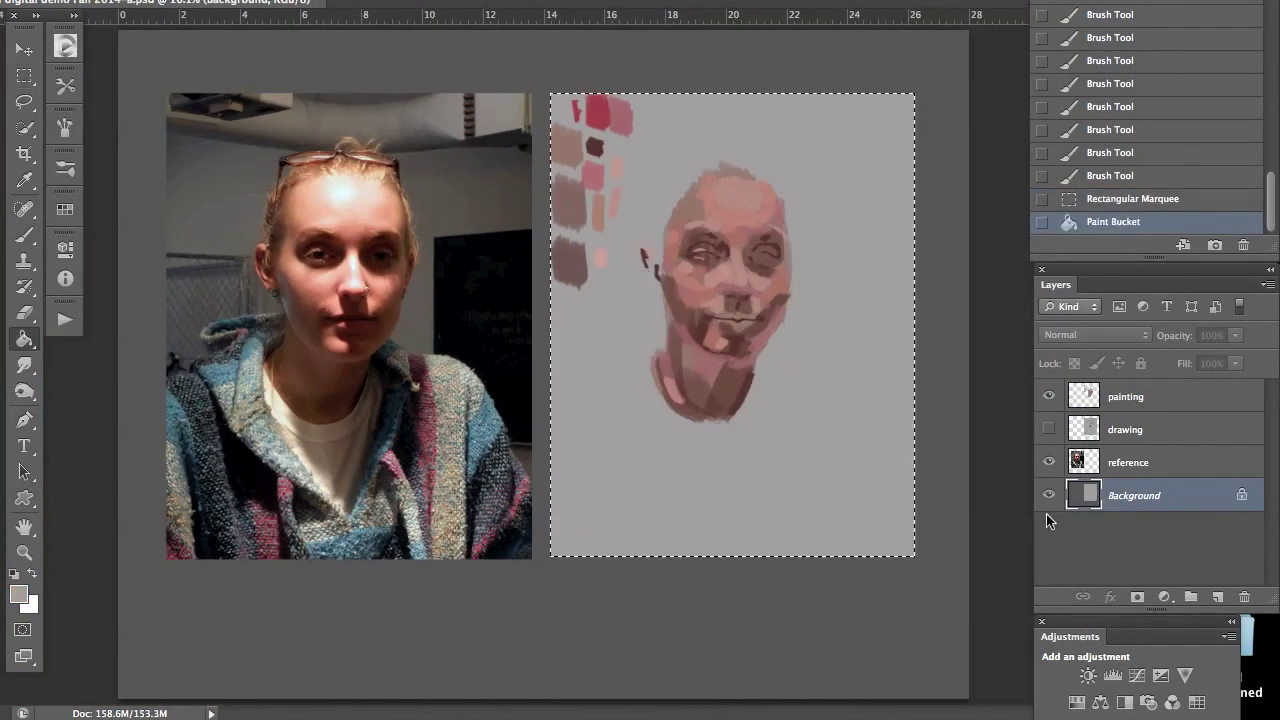
scroll(626, 420, "up", 2)
left_click(1048, 429)
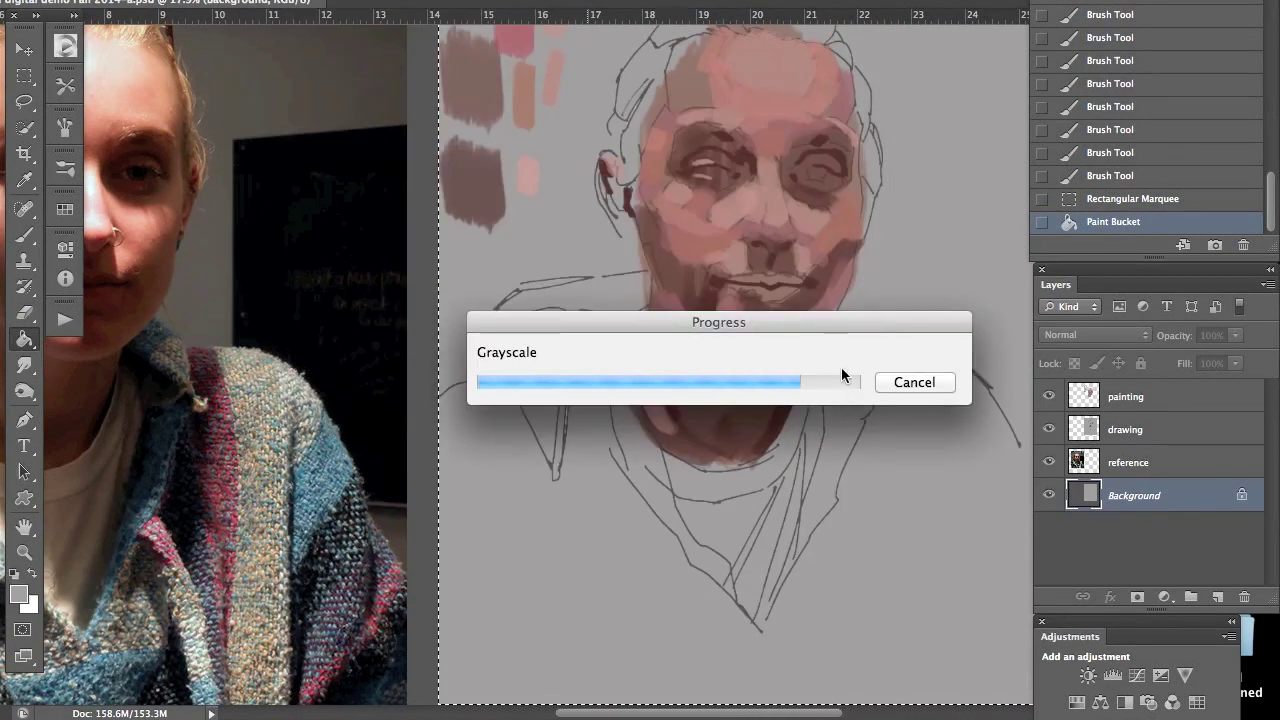
Step: Brush small mauve, burgundy and crimson test patches below the large brown palette patches on the painting layer
key("super+alt+shift+b")
key("Return")
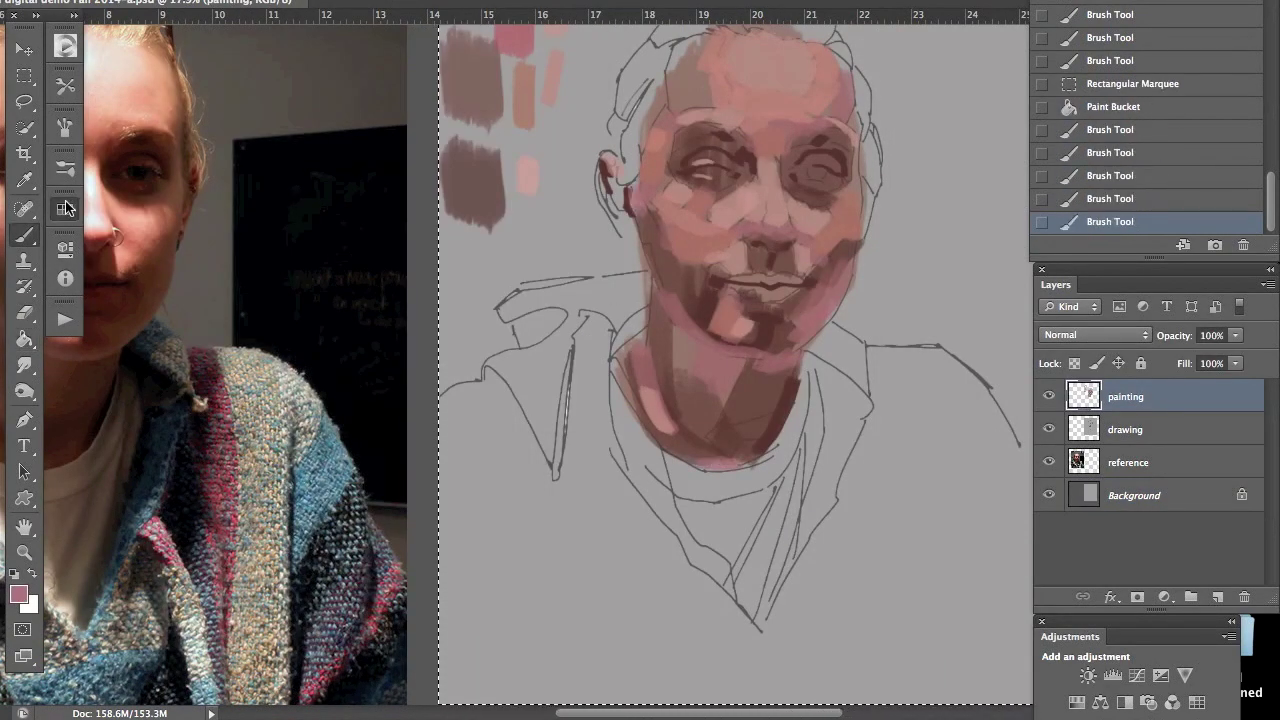
left_click_drag(463, 282, 462, 296)
left_click(18, 595)
left_click(1197, 106)
left_click(18, 595)
key("Return")
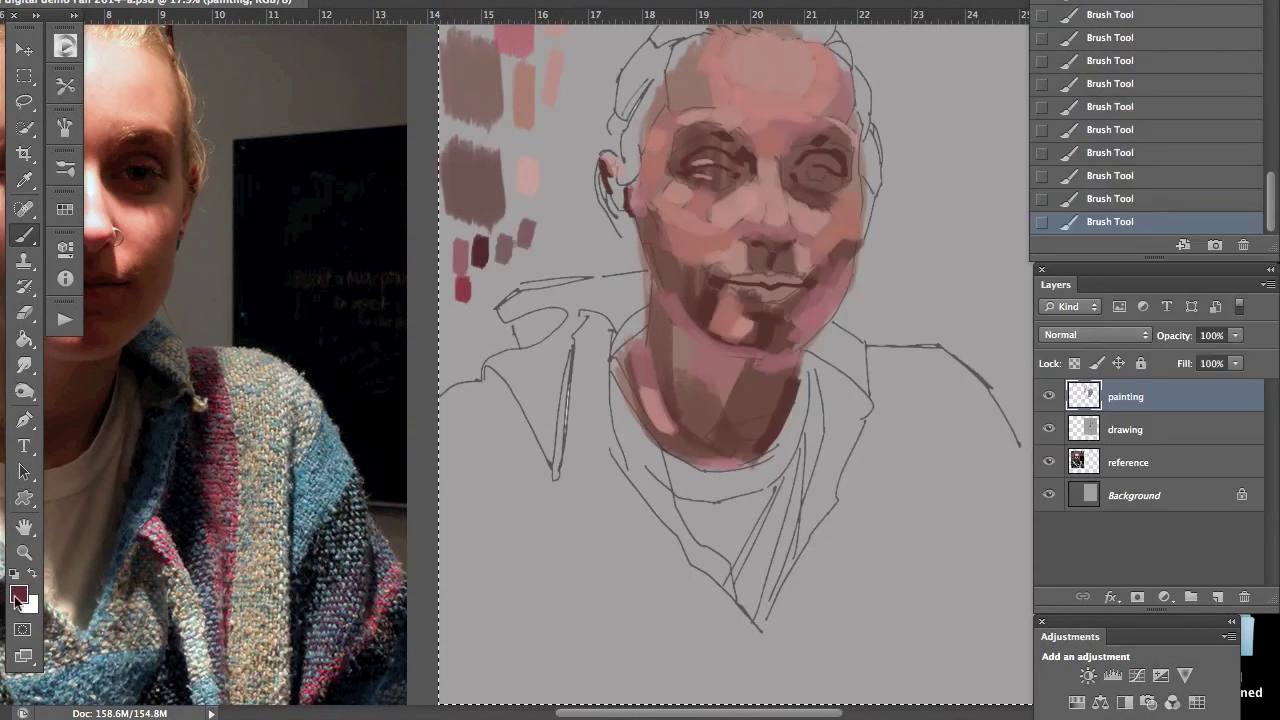
Step: Choose a crimson tone and paint the upper and lower lips with it
left_click(18, 595)
key("Return")
left_click_drag(740, 290, 795, 293)
scroll(486, 363, "up", 5)
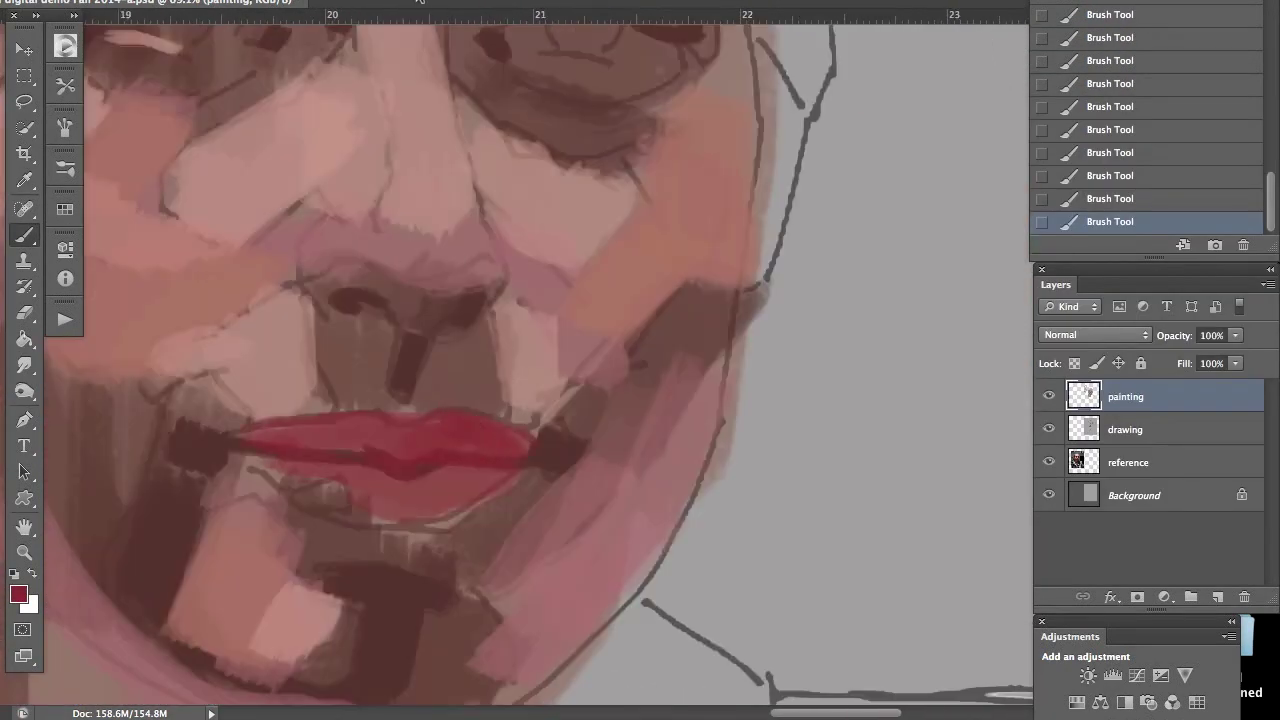
Step: Brush crimson accents onto the sides of the nose, the cheeks and around both eyes
left_click_drag(300, 240, 335, 255)
left_click_drag(818, 340, 834, 352)
left_click_drag(600, 300, 680, 340)
scroll(476, 316, "left", 10)
scroll(476, 316, "up", 4)
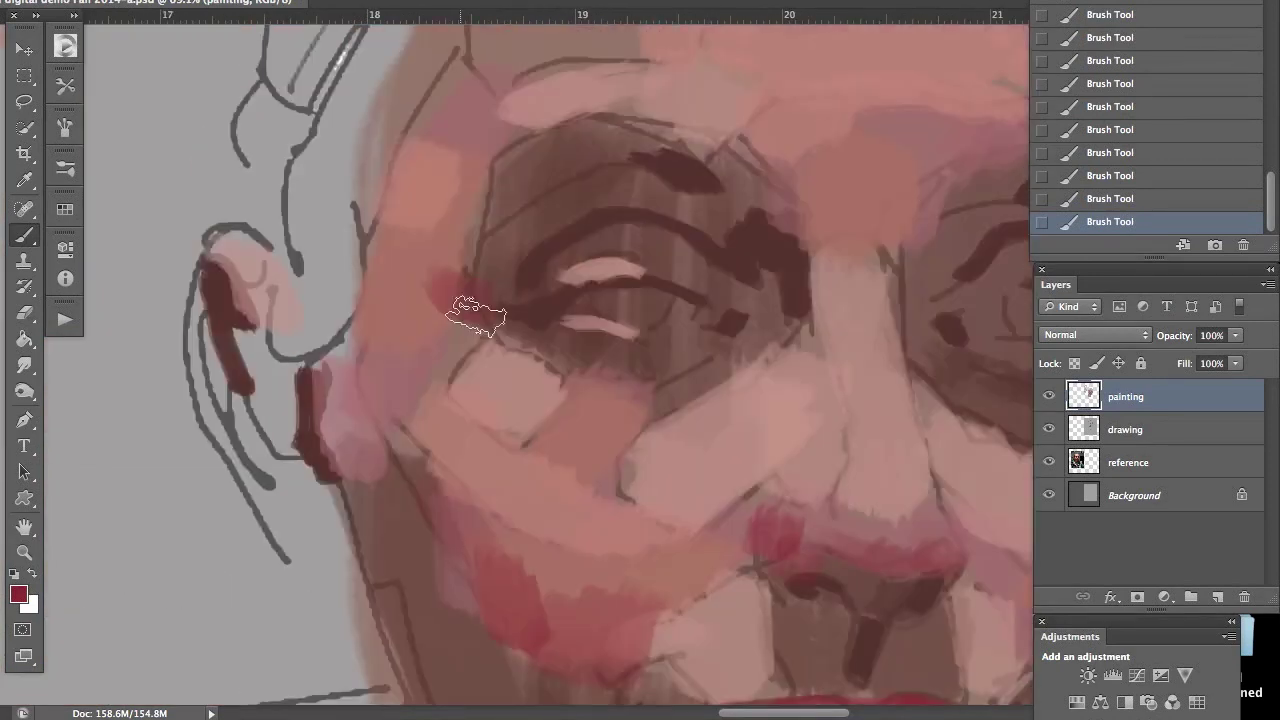
mouse_move(476, 316)
left_mouse_down()
mouse_move(600, 250)
mouse_move(720, 292)
mouse_move(790, 350)
left_mouse_up()
scroll(694, 331, "right", 10)
Step: Undo the last brush stroke and deselect the portrait panel
left_click(18, 595)
left_click(1175, 137)
scroll(755, 265, "down", 5)
key("ctrl+z")
key("ctrl+d")
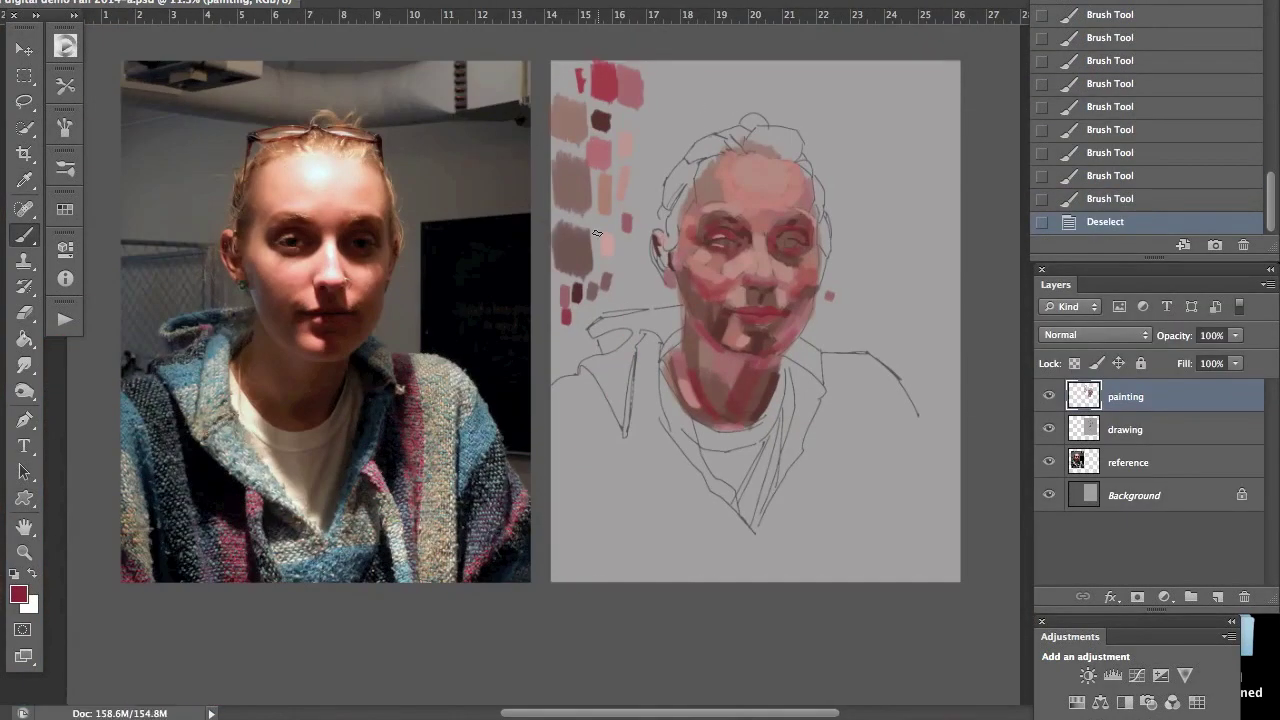
Step: Brush crimson bands along the jawline and down the neck
left_click_drag(746, 250, 762, 266)
scroll(640, 300, "up", 3)
scroll(640, 300, "right", 5)
left_click_drag(812, 200, 880, 270)
left_click_drag(692, 185, 722, 208)
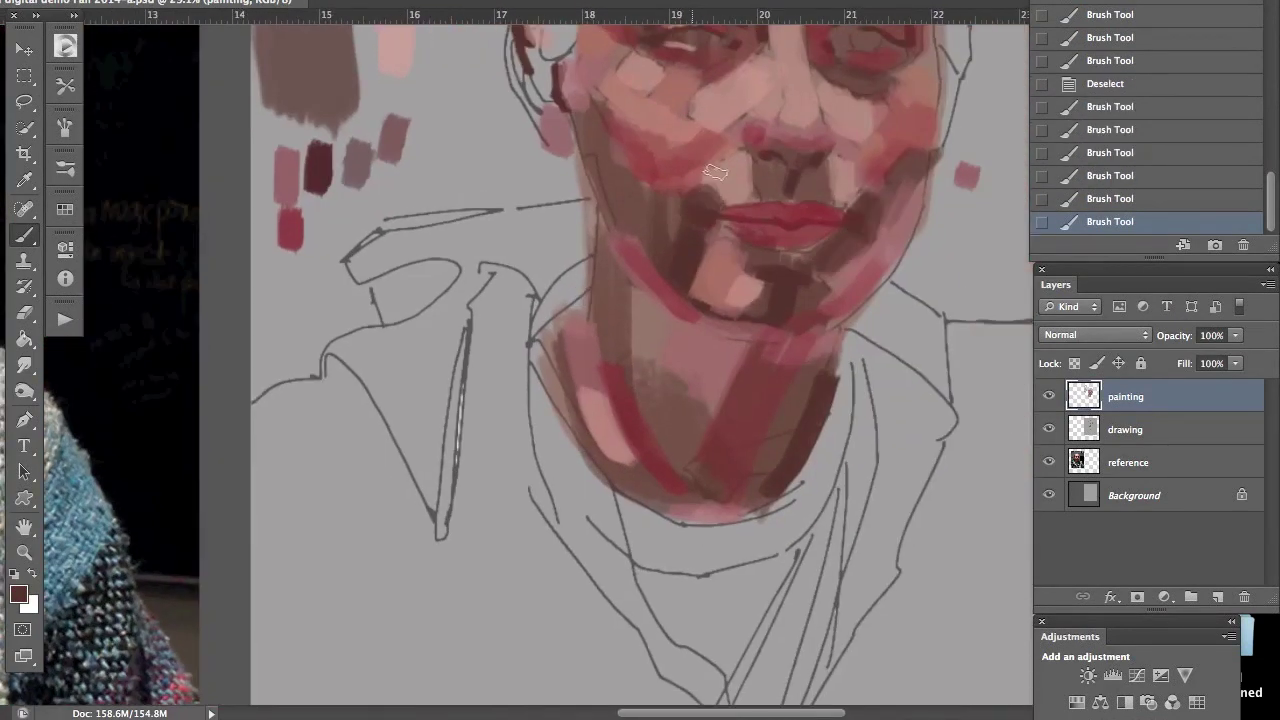
Step: Deepen the cheek, mouth-side and chin shadows with dark reddish brown, and check them with the drawing layer briefly hidden
left_click_drag(600, 120, 650, 240)
left_click_drag(750, 260, 845, 300)
left_click_drag(728, 300, 760, 285)
left_click_drag(680, 300, 750, 260)
left_click_drag(860, 200, 905, 280)
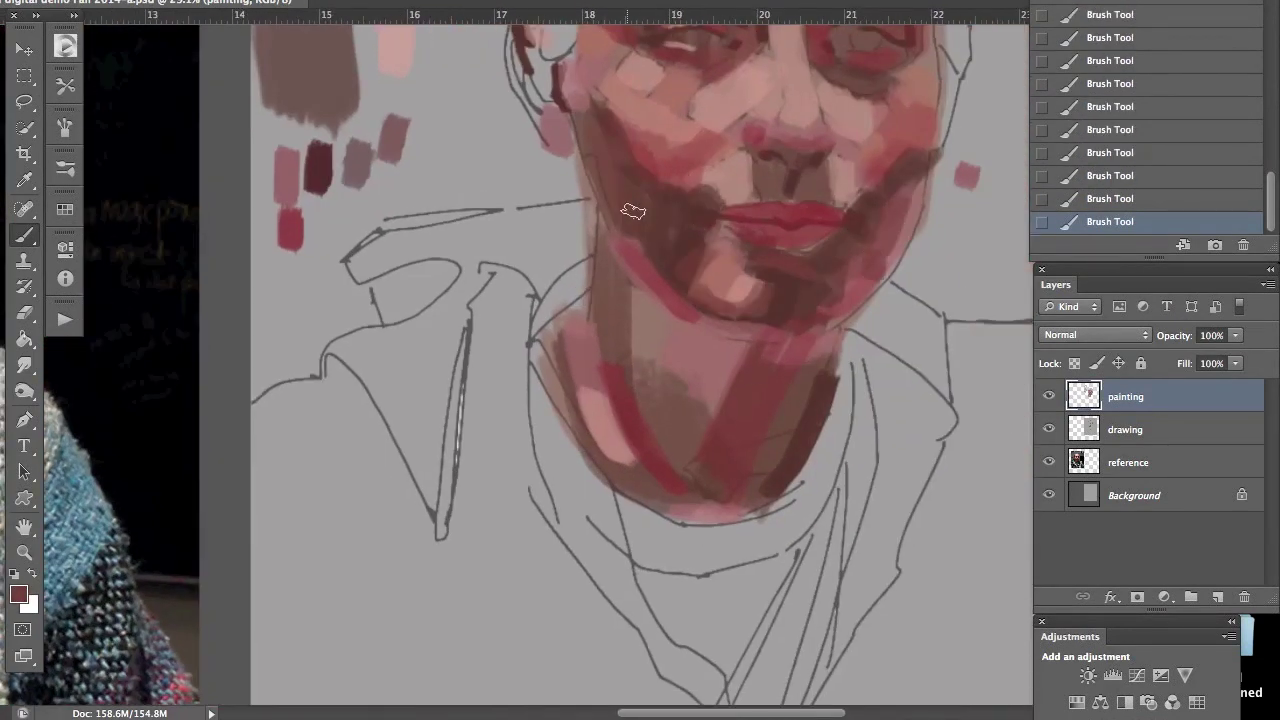
left_click(1049, 429)
left_click(1049, 429)
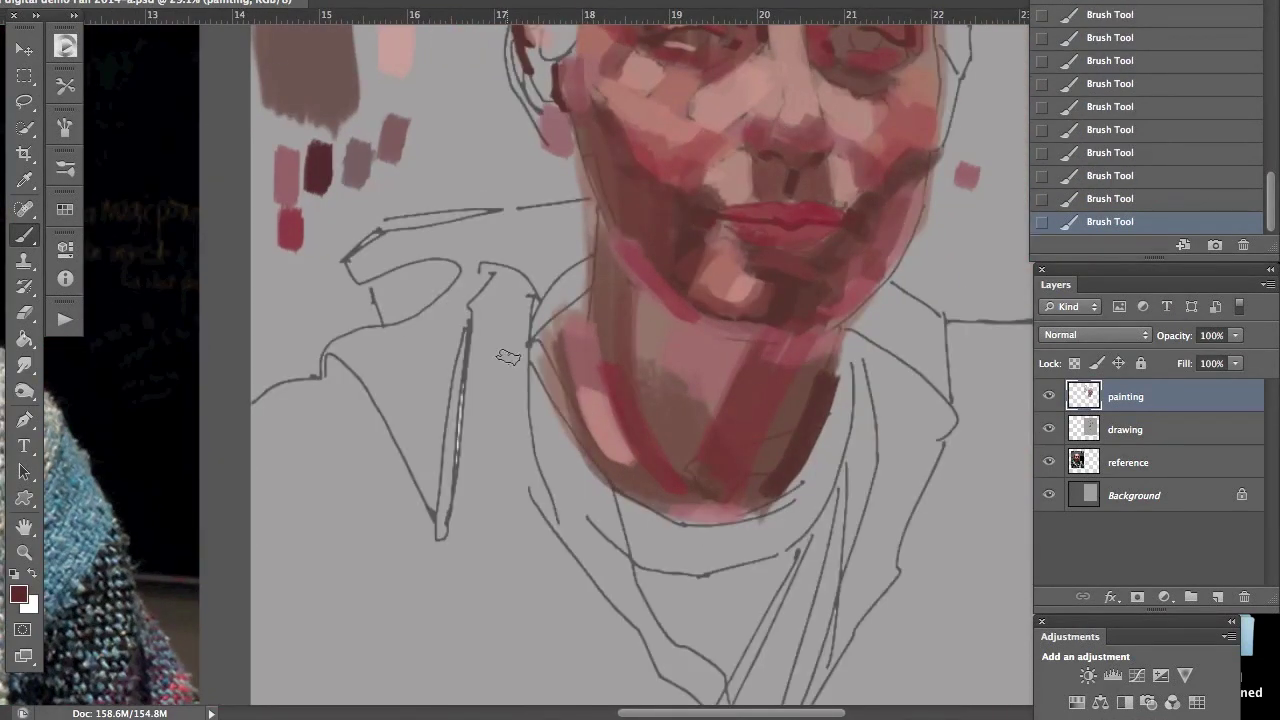
Step: Choose a darker maroon and brush accents at the corners of the mouth and along the line between the lips
mouse_move(508, 357)
left_mouse_down()
mouse_move(731, 323)
mouse_move(300, 330)
left_mouse_up()
left_click(18, 594)
left_click(1200, 103)
left_click_drag(700, 280, 714, 294)
left_click_drag(840, 291, 852, 298)
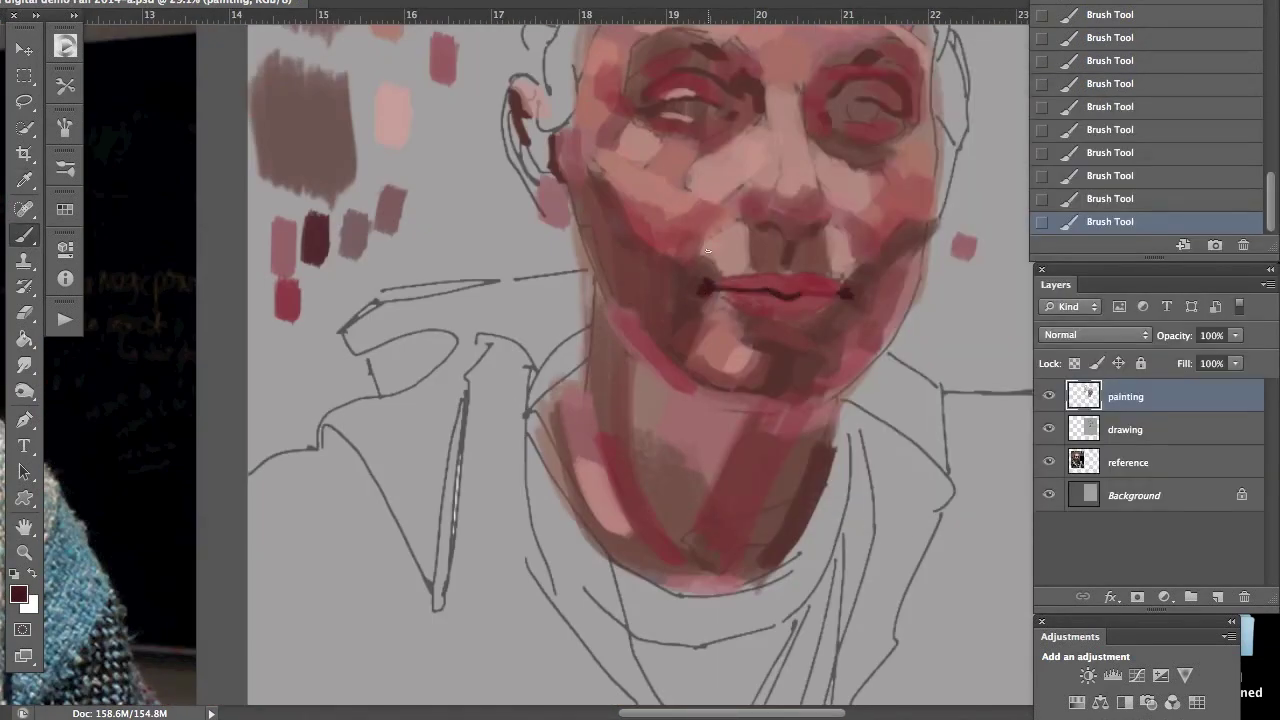
left_click(623, 420, "alt")
left_click_drag(623, 420, 987, 242)
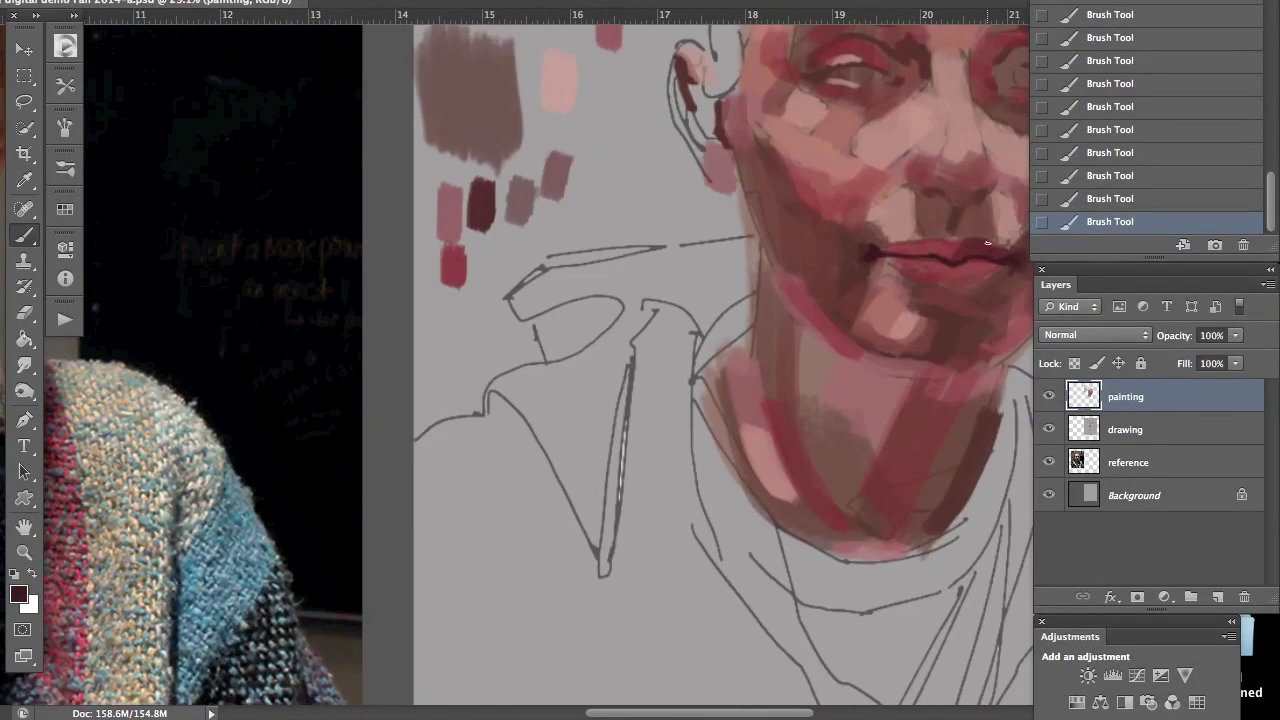
Step: Sample a maroon and brush deeper shadows across the cheeks, mouth sides, jaw and neck
left_click_drag(440, 337, 457, 337)
mouse_move(834, 324)
left_mouse_down()
mouse_move(714, 334)
mouse_move(670, 220)
left_mouse_up()
left_click_drag(955, 205, 880, 300)
left_click_drag(860, 445, 817, 533)
left_click(817, 533, "alt")
left_click_drag(448, 130, 460, 158)
mouse_move(795, 245)
left_mouse_down()
mouse_move(851, 211)
mouse_move(920, 289)
mouse_move(895, 312)
left_mouse_up()
mouse_move(720, 350)
left_mouse_down()
mouse_move(655, 210)
mouse_move(1056, 260)
left_mouse_up()
left_click_drag(471, 314, 694, 209)
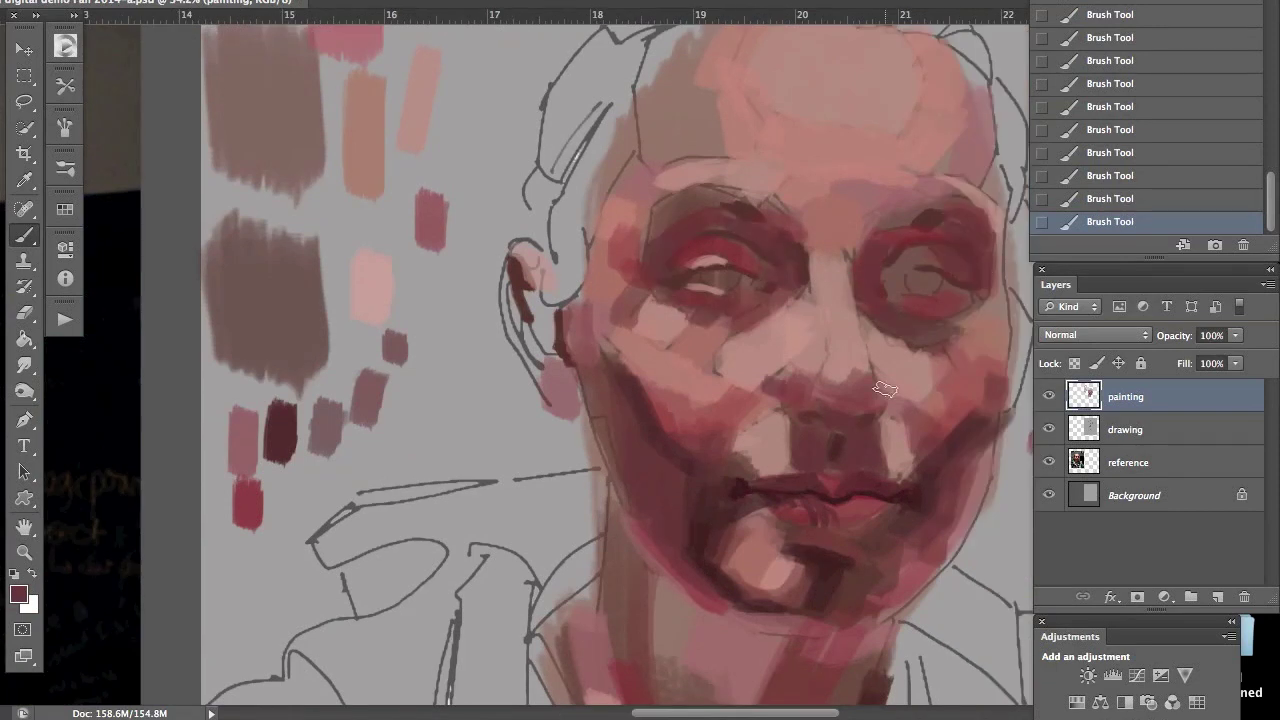
Step: Check the portrait with the drawing layer briefly hidden, and save the document
left_click(1049, 429)
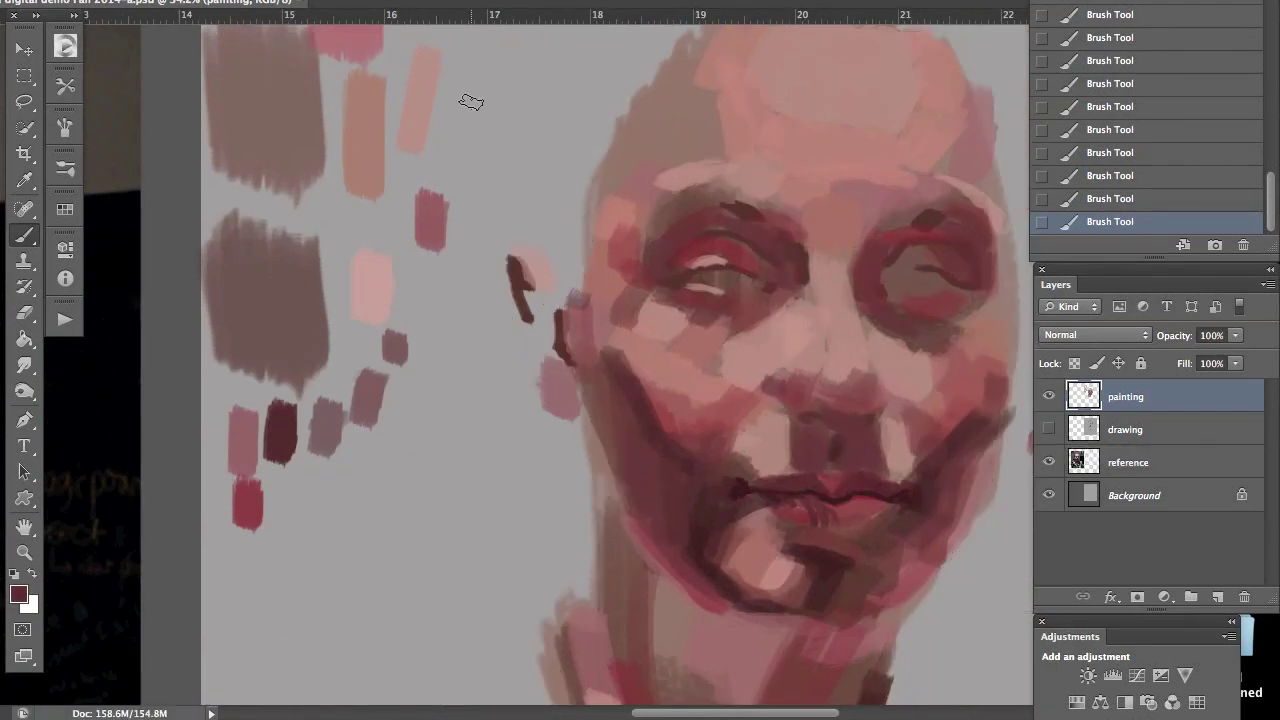
left_click(477, 420)
key("super+z")
key("super+0")
key("super+s")
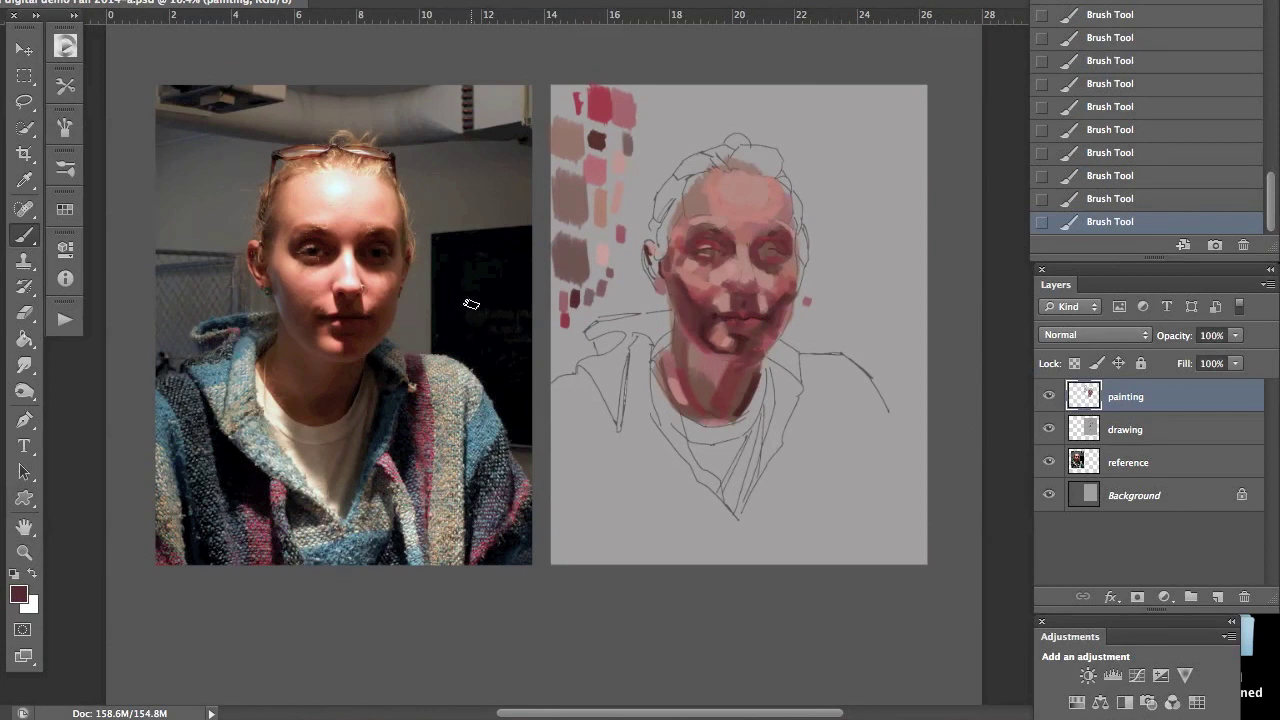
Step: Brush maroon shadows over the neck and collar area, across the brows and down the cheek
left_click_drag(740, 405, 686, 404)
left_click_drag(700, 340, 665, 360)
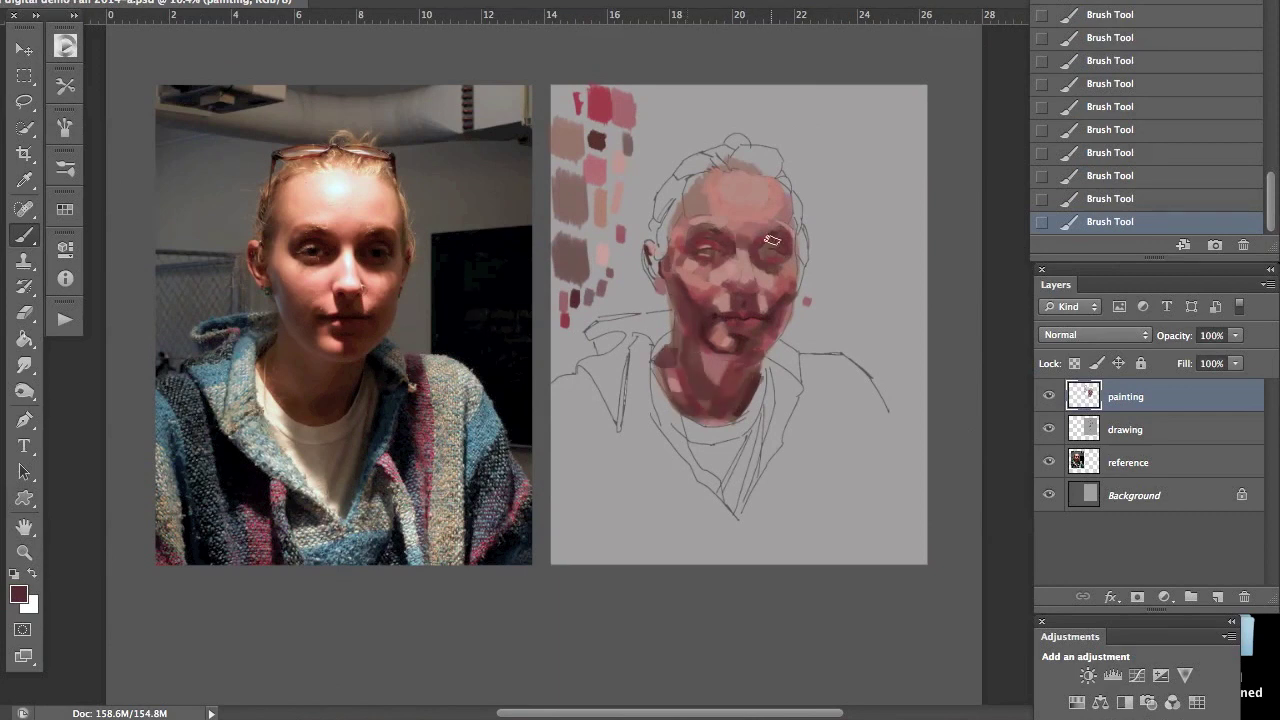
left_click_drag(680, 220, 790, 222)
left_click_drag(686, 250, 728, 300)
Step: Sample a dusty pink, brush it along the jawline, chin and nose, and check the face with the drawing layer briefly hidden
left_click(632, 108, "alt")
key("super+plus")
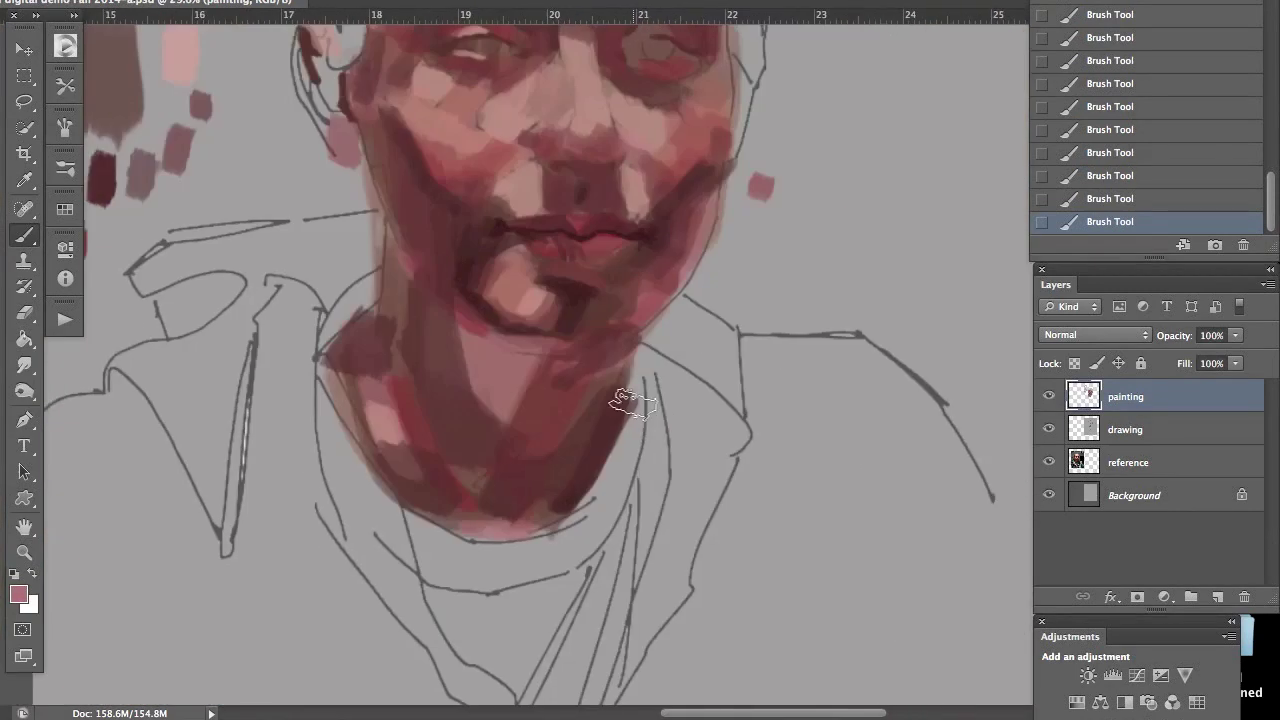
left_click_drag(470, 175, 675, 205)
left_click_drag(654, 298, 729, 306)
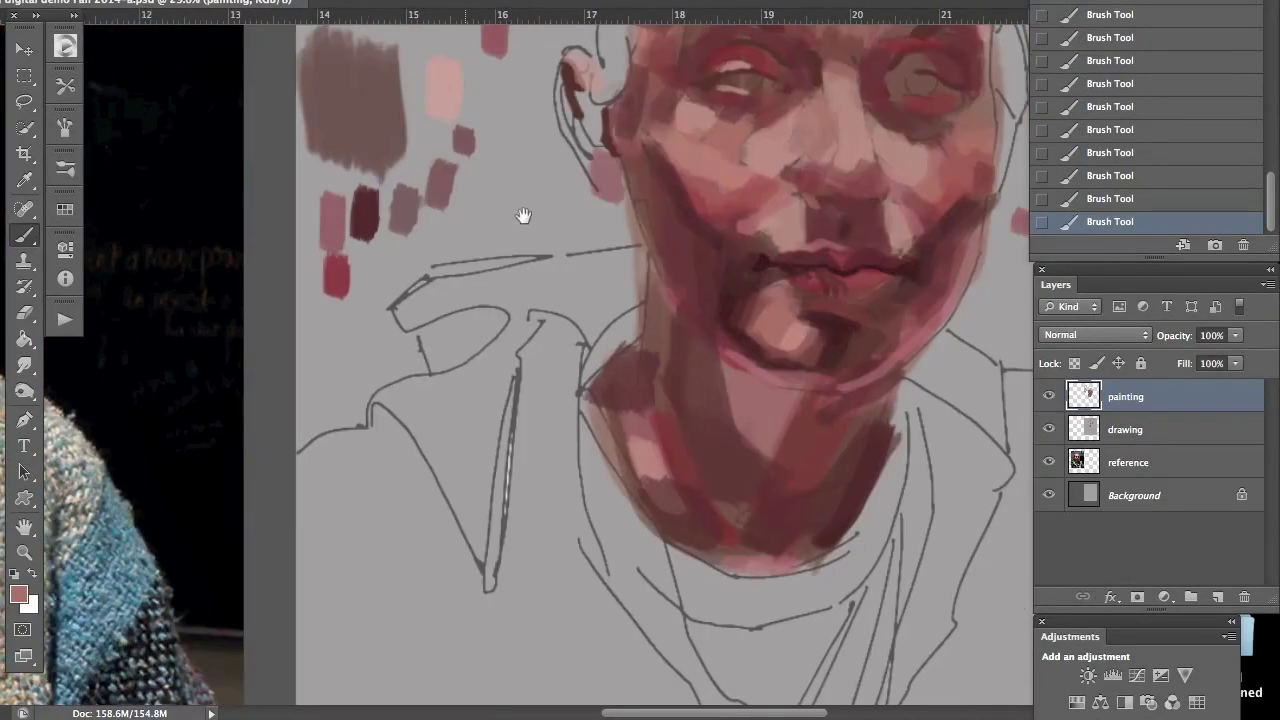
left_click_drag(810, 322, 776, 338)
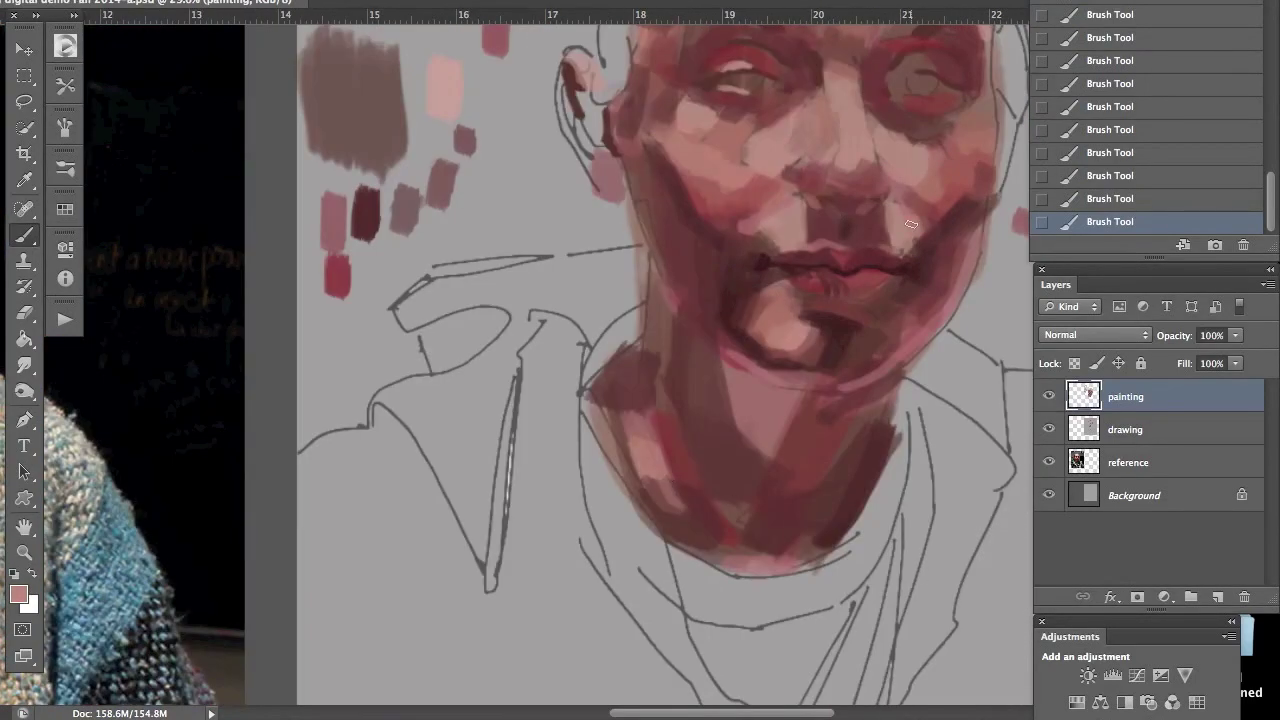
left_click_drag(873, 117, 871, 187)
left_click(1048, 429)
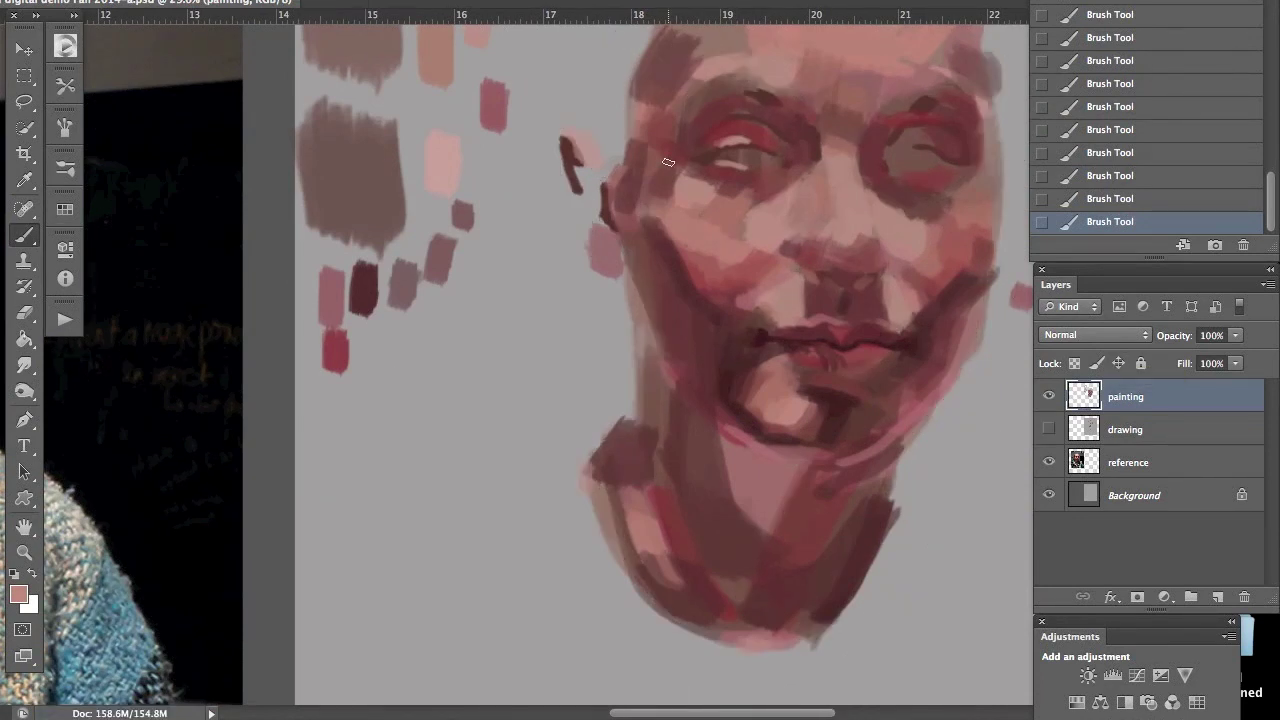
key("ctrl+minus")
left_click(1048, 429)
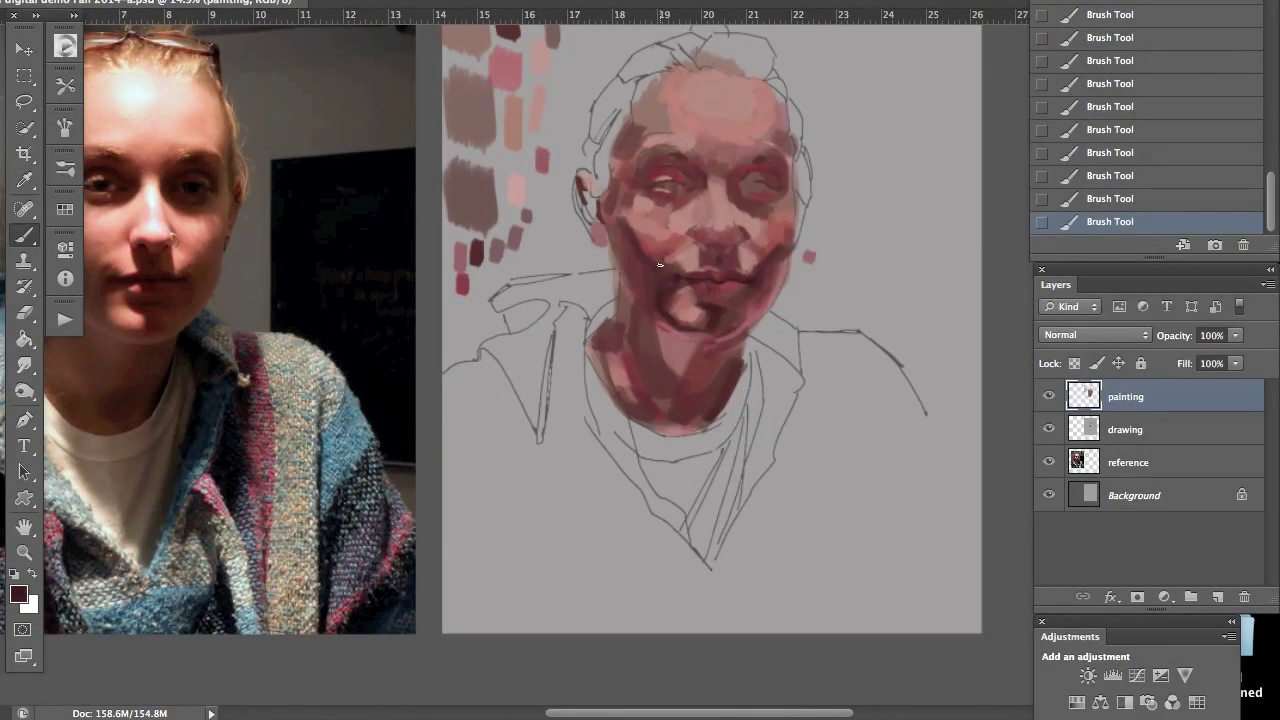
Step: Sample the dark maroon swatch and dab in the nostrils, nose wings and the shadow under the nose
scroll(728, 244, "up", 5)
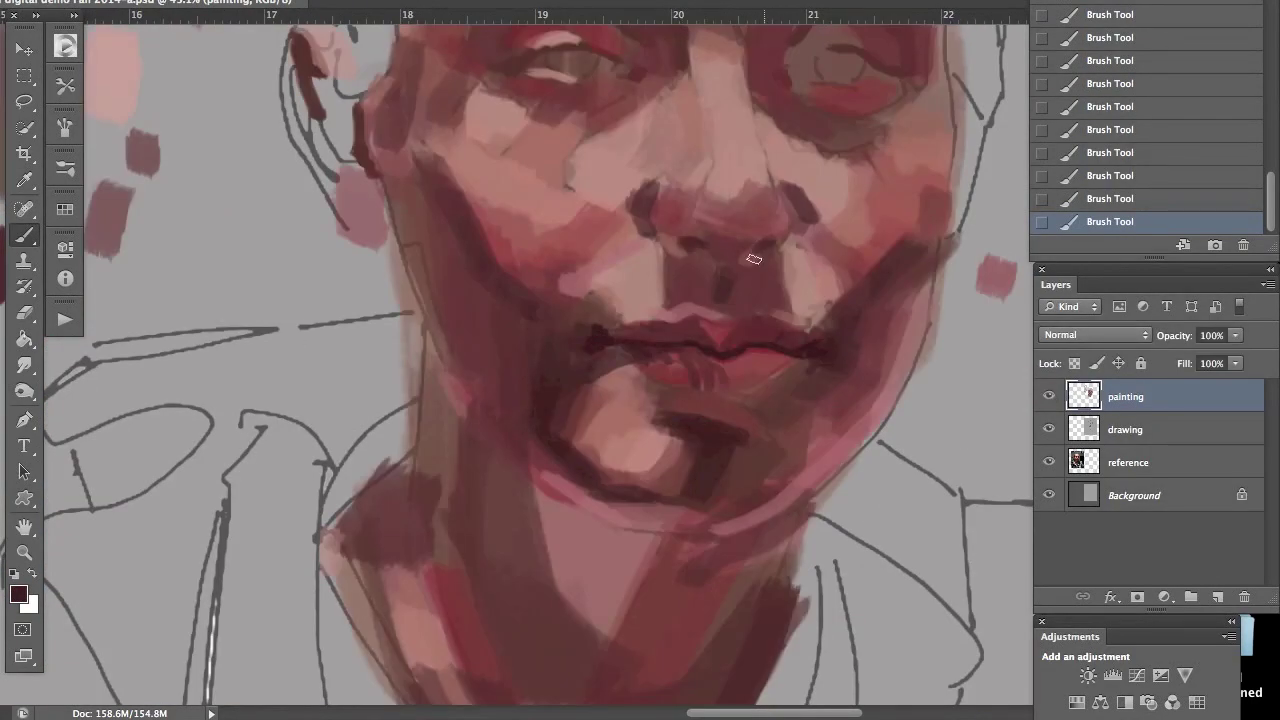
left_click(728, 253, "alt")
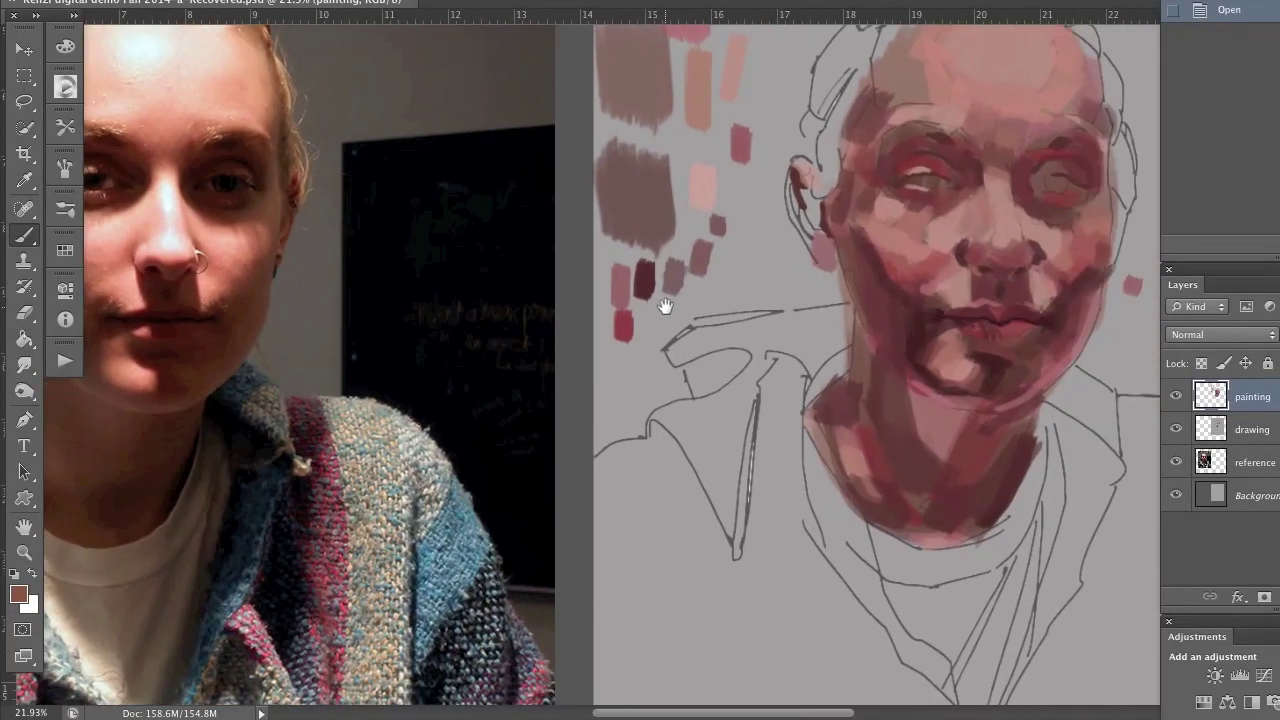
left_click(643, 280, "alt")
left_click(1018, 260)
left_click(990, 262)
left_click(980, 264)
left_click(975, 268)
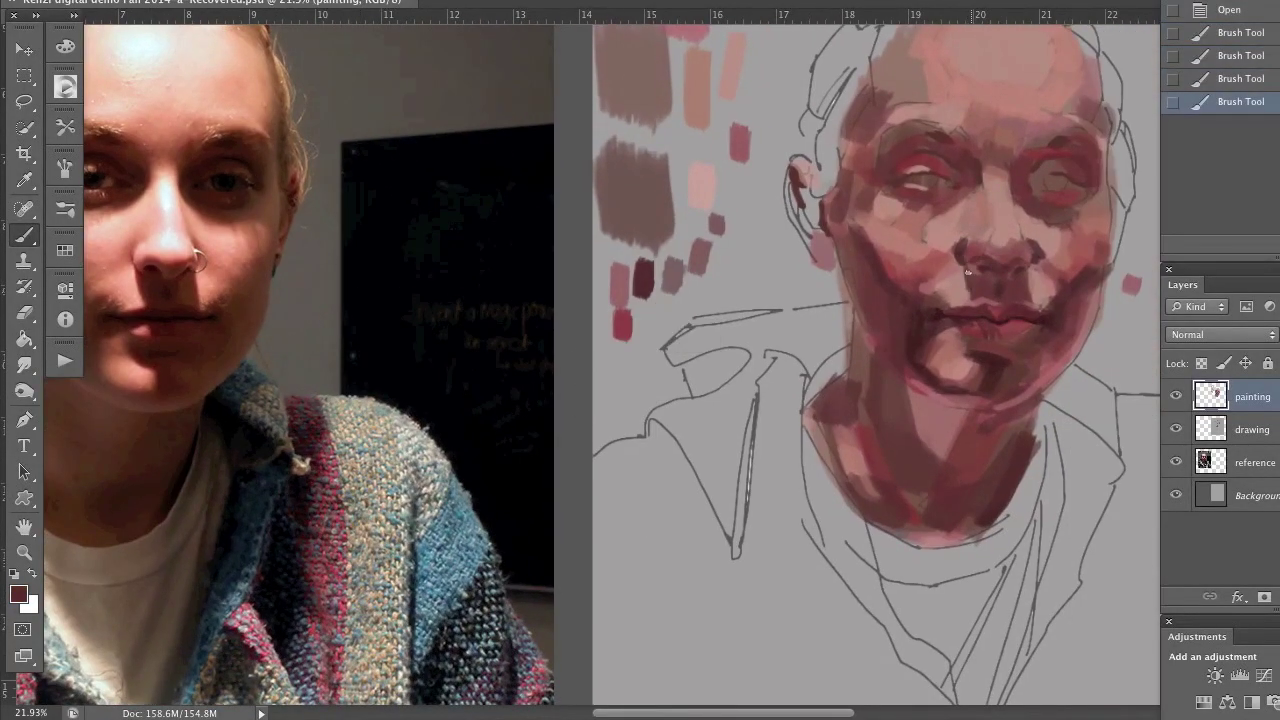
left_click(978, 285)
left_click(982, 292)
left_click(990, 291)
left_click(1005, 280)
left_click(1022, 266)
left_click(1035, 255)
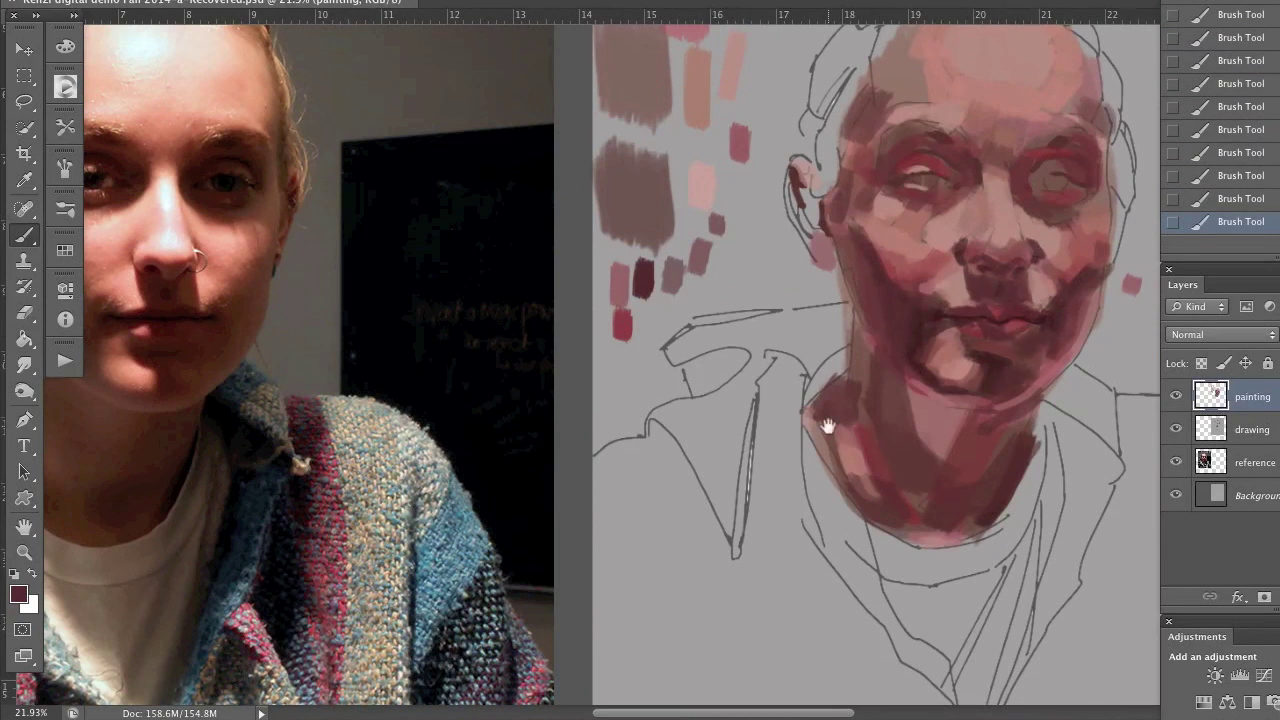
Step: Save the document as a new Photoshop file in the 2014 fall alla prima demo folder, ending its name with "-b"
left_click_drag(828, 427, 824, 459)
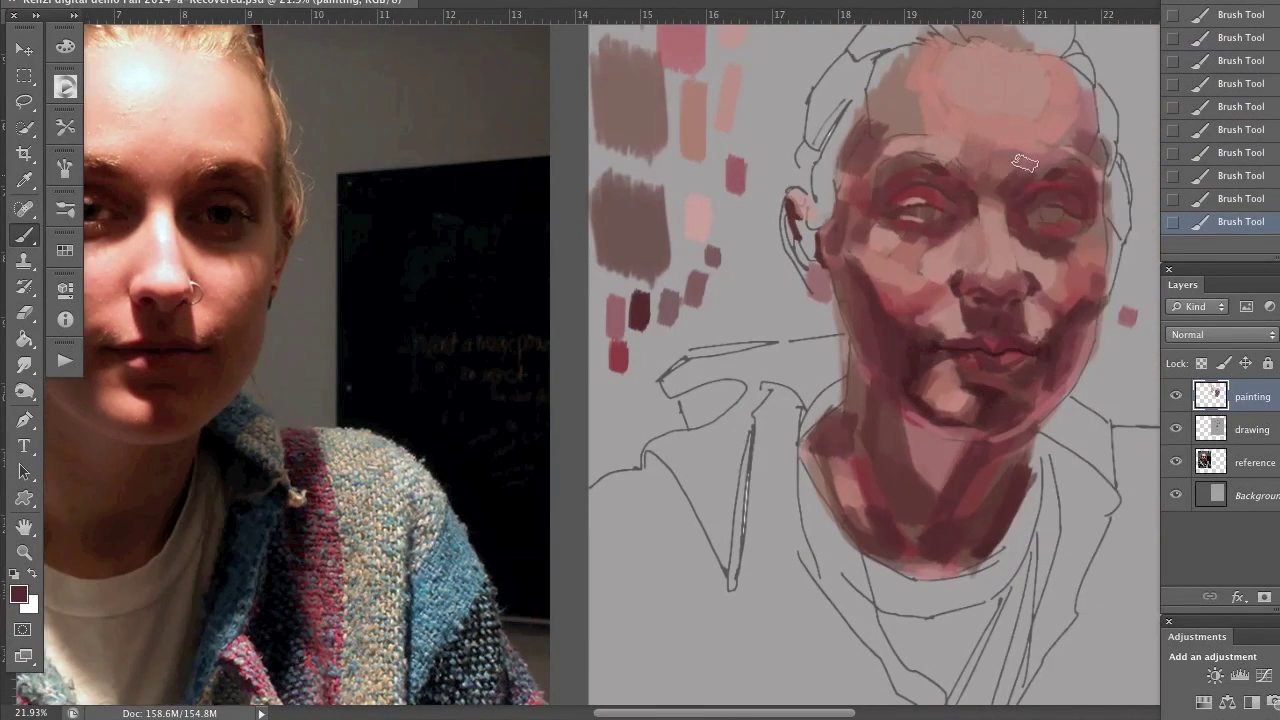
key("super+shift+s")
left_click(353, 182)
left_click(355, 198)
type("-b")
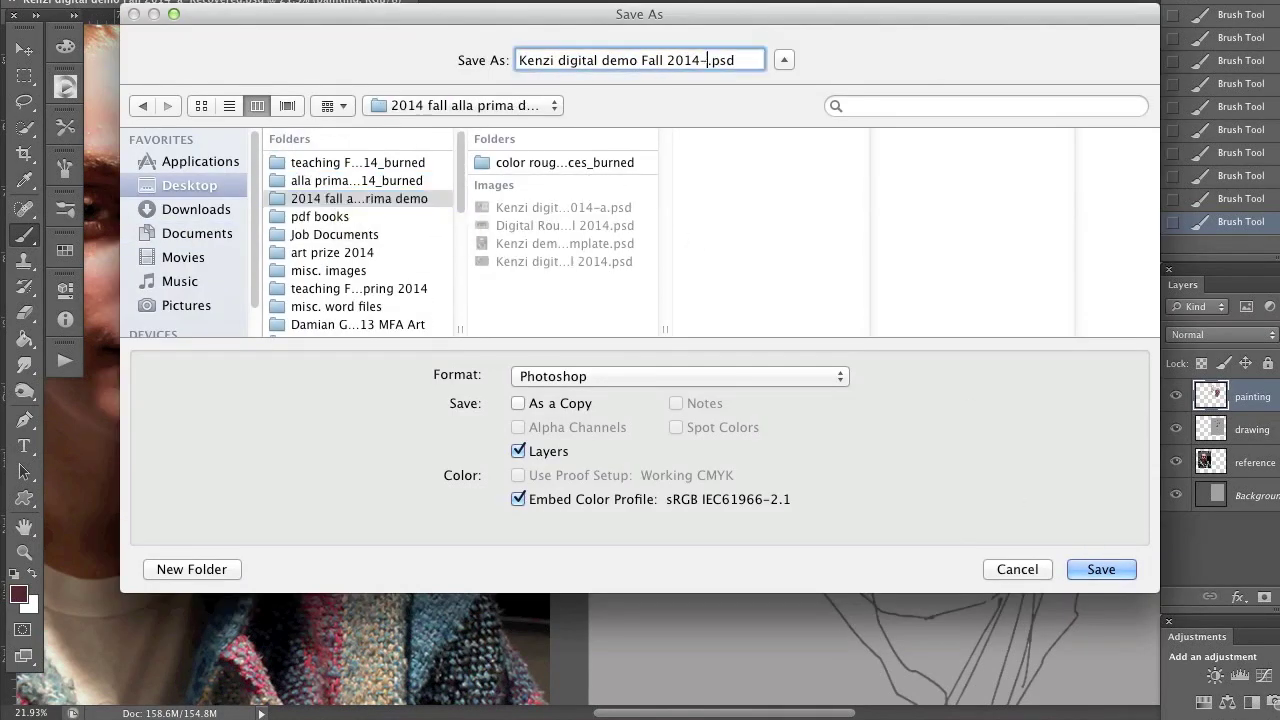
key("Return")
Step: Brush maroon strokes over the chin and the upper neck shadow
left_click_drag(944, 347, 1040, 400)
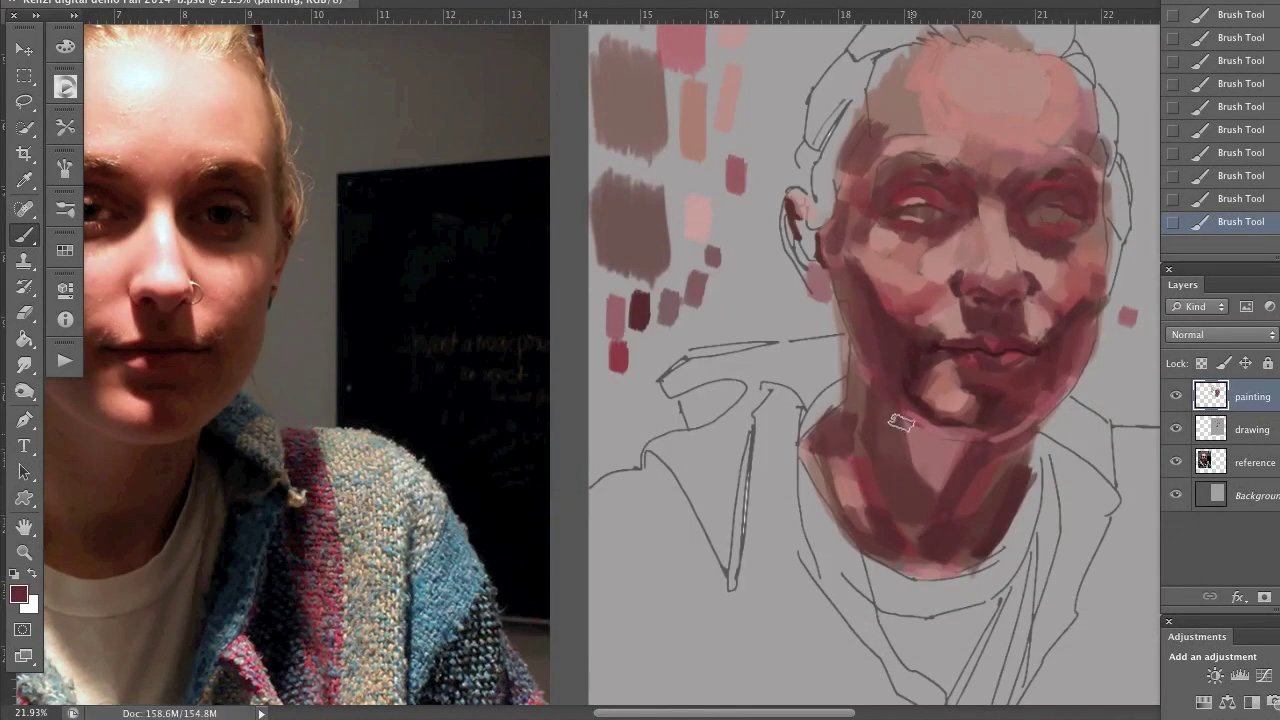
left_click_drag(960, 410, 860, 440)
Step: Reset the colours to default black, brush dark stripes on the jacket's collar and shoulder, and undo the last two strokes
key("d")
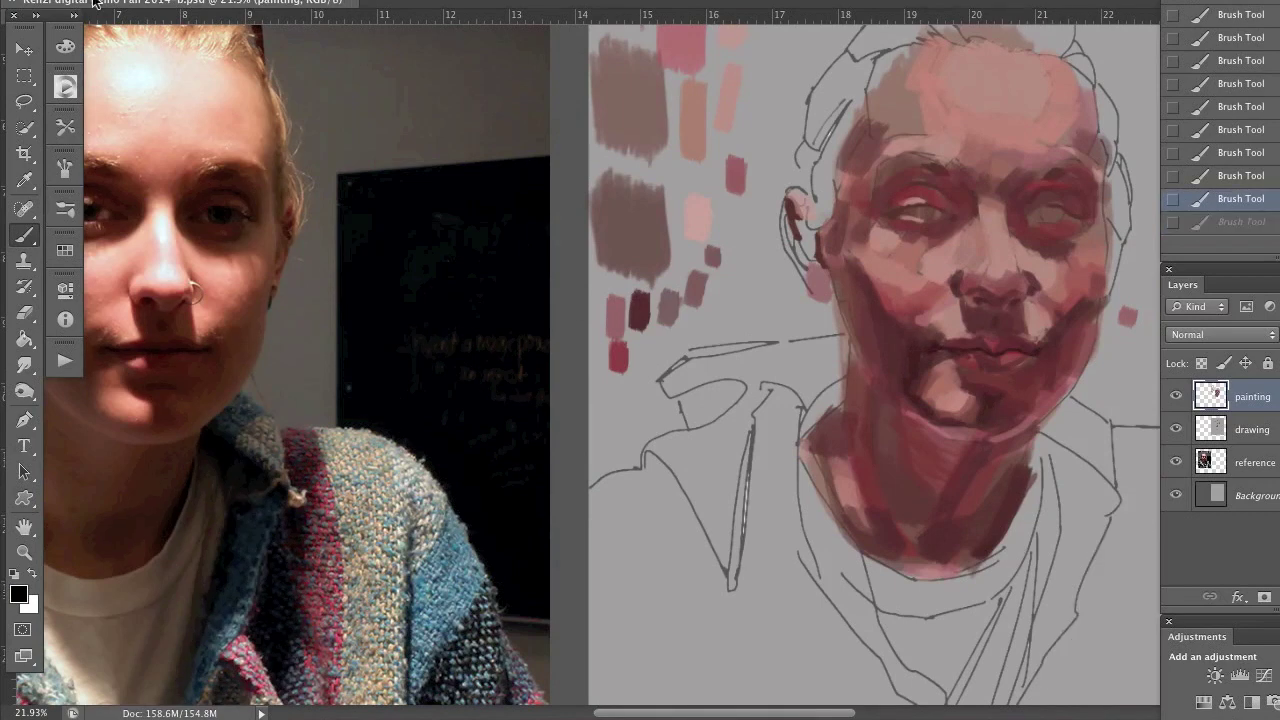
left_click_drag(1100, 505, 1063, 635)
left_click_drag(1045, 437, 1100, 540)
mouse_move(736, 590)
left_mouse_down()
mouse_move(862, 420)
mouse_move(1020, 620)
left_mouse_up()
key("F5")
key("F5")
left_click_drag(1000, 600, 1140, 620)
left_click_drag(950, 282, 1022, 238)
key("ctrl+alt+z")
key("ctrl+alt+z")
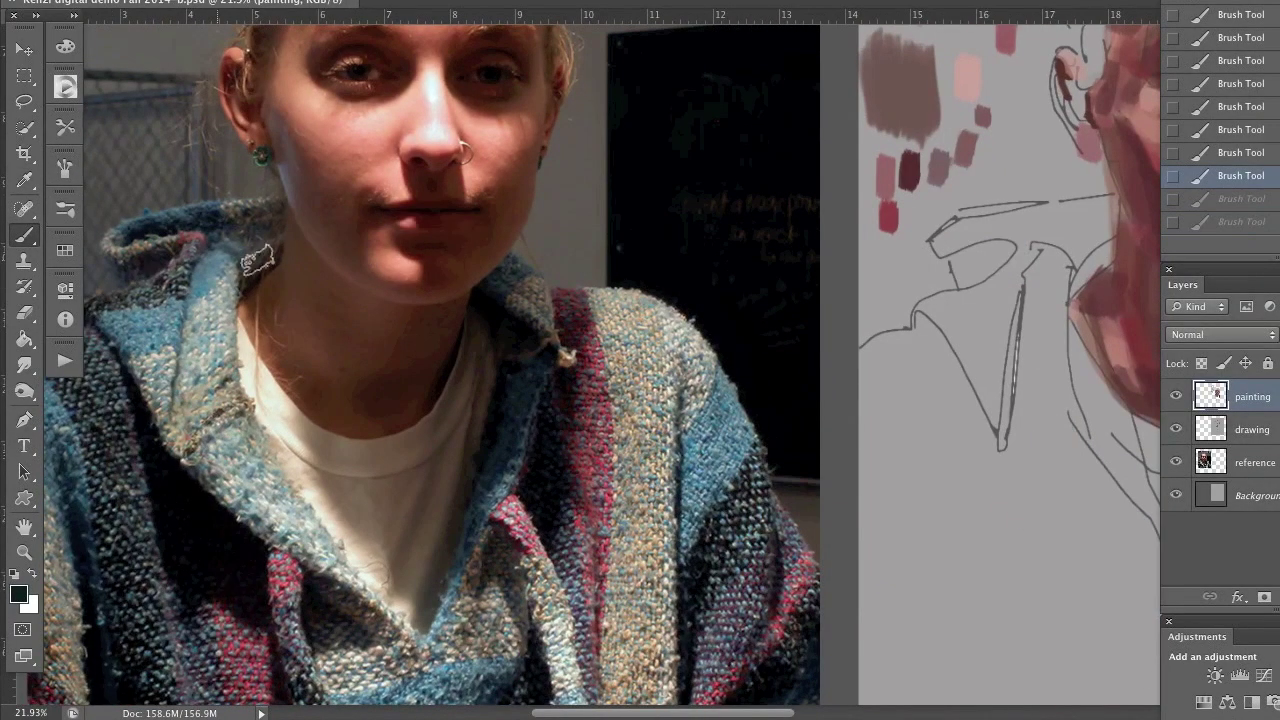
Step: Block in muted blue bands on the jacket's hood, collar and shoulders
scroll(325, 360, "down", 3)
left_click_drag(650, 360, 735, 315)
left_click_drag(890, 320, 910, 480)
left_click_drag(680, 300, 768, 286)
left_click_drag(616, 365, 680, 495)
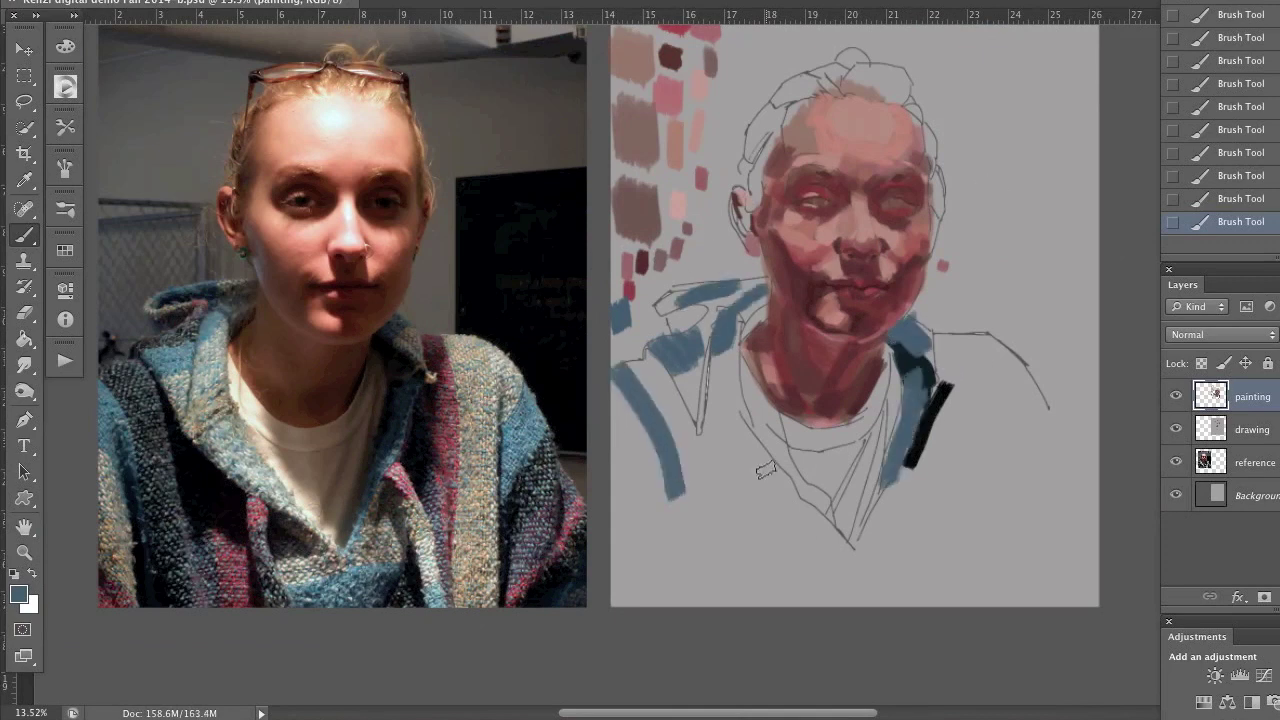
Step: Sample a lighter blue from the reference jacket and brush stripes along the lapel, shoulder and sleeve
left_click(190, 400, "alt")
left_click_drag(730, 440, 840, 548)
left_click_drag(985, 445, 1045, 388)
mouse_move(720, 340)
left_mouse_down()
mouse_move(722, 402)
mouse_move(805, 522)
left_mouse_up()
left_click_drag(632, 356, 708, 468)
Step: Pick a tan colour from the saved swatches and brush stripes across the collar, lapel and front of the jacket
left_click(65, 250)
left_click(238, 314)
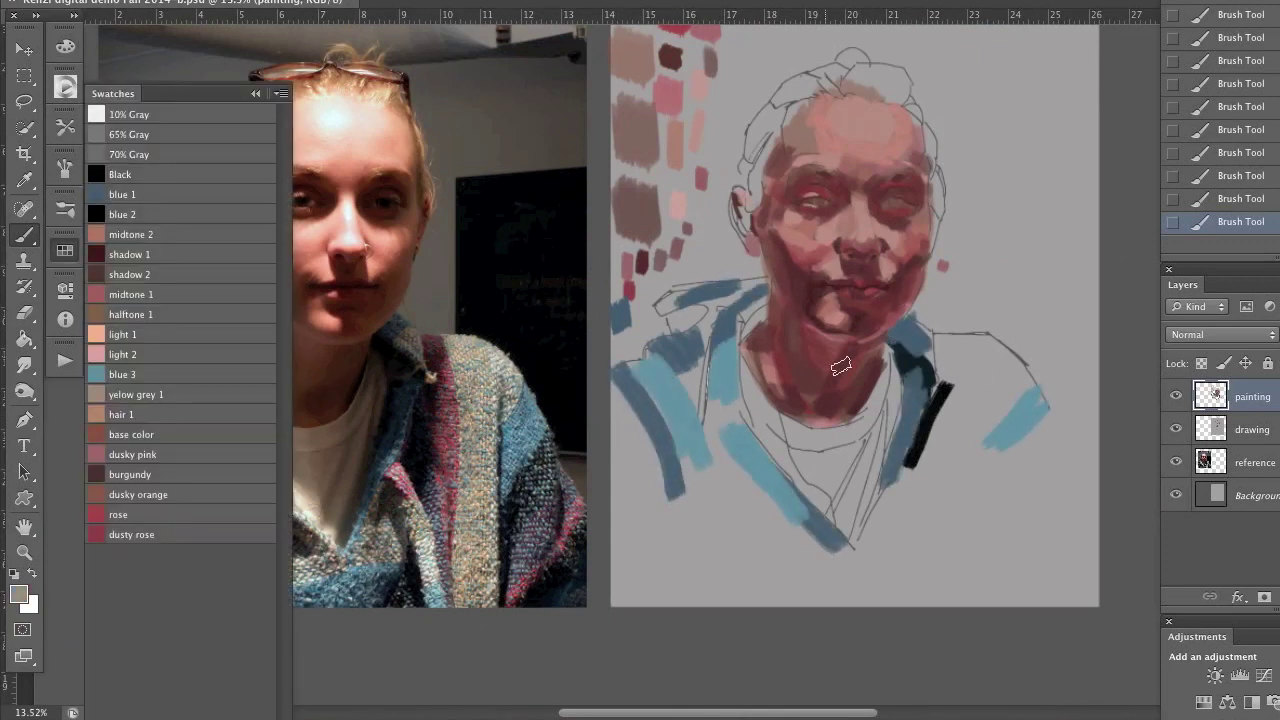
left_click_drag(690, 400, 745, 440)
left_click_drag(700, 355, 685, 420)
left_click_drag(930, 345, 915, 520)
left_click_drag(985, 355, 960, 525)
left_click_drag(775, 480, 835, 540)
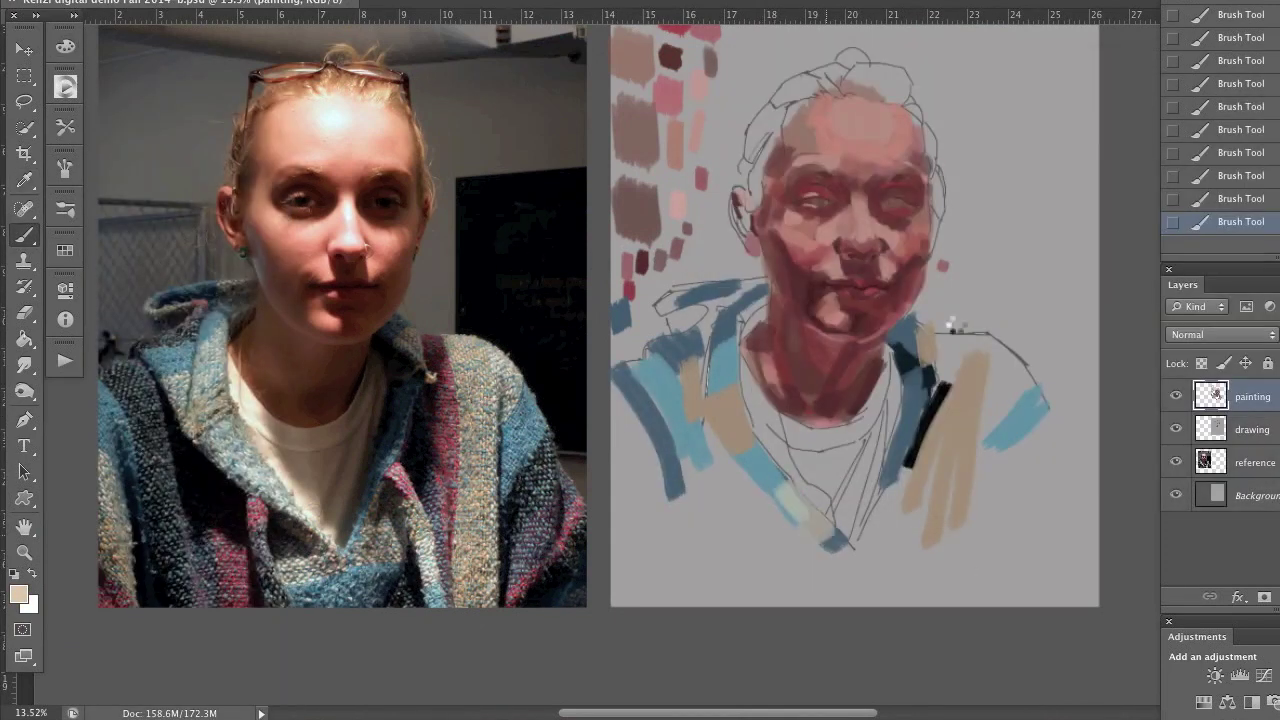
Step: Brush cream highlights on the jacket's shoulder and lower stripe and along the inner collar edge
left_click_drag(988, 325, 945, 388)
left_click_drag(1005, 335, 975, 440)
left_click_drag(905, 480, 912, 572)
left_click_drag(740, 360, 795, 465)
left_click_drag(760, 415, 840, 528)
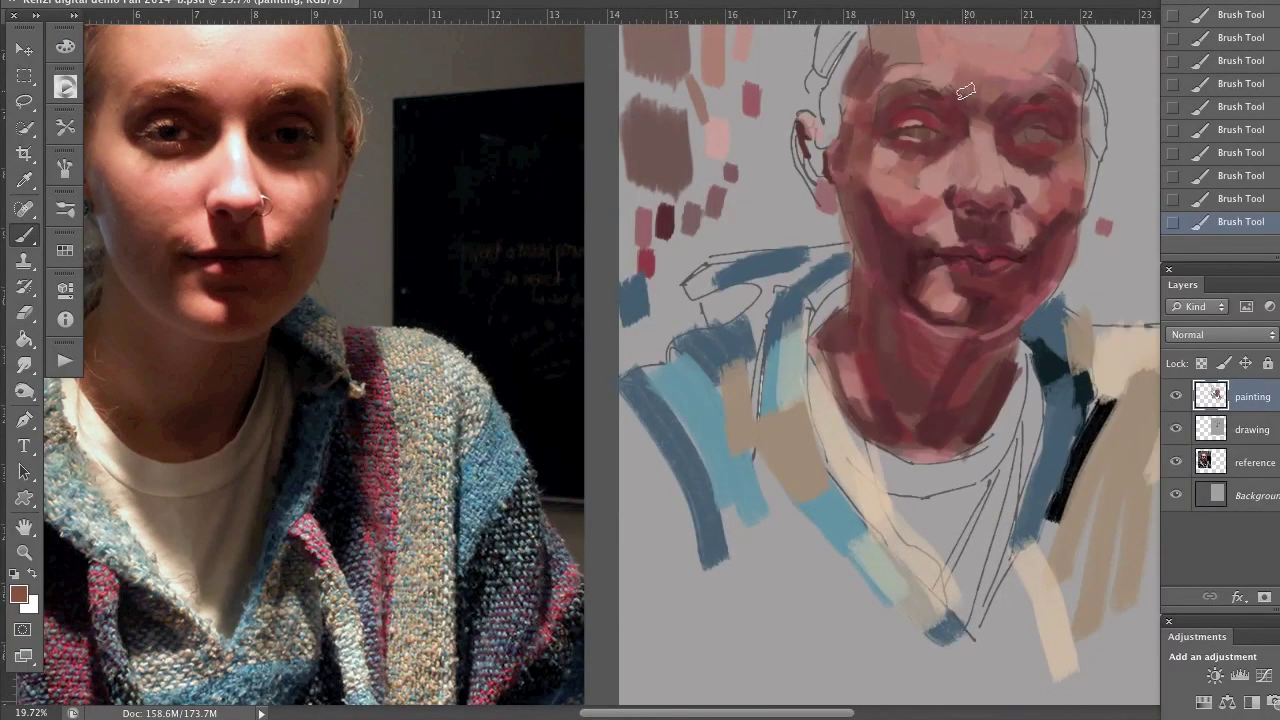
Step: Brush reddish brown into the skin shadows, and accent the nostrils, mouth corners and eyes with a very dark maroon
left_click_drag(965, 91, 1055, 55)
left_click_drag(970, 145, 955, 185)
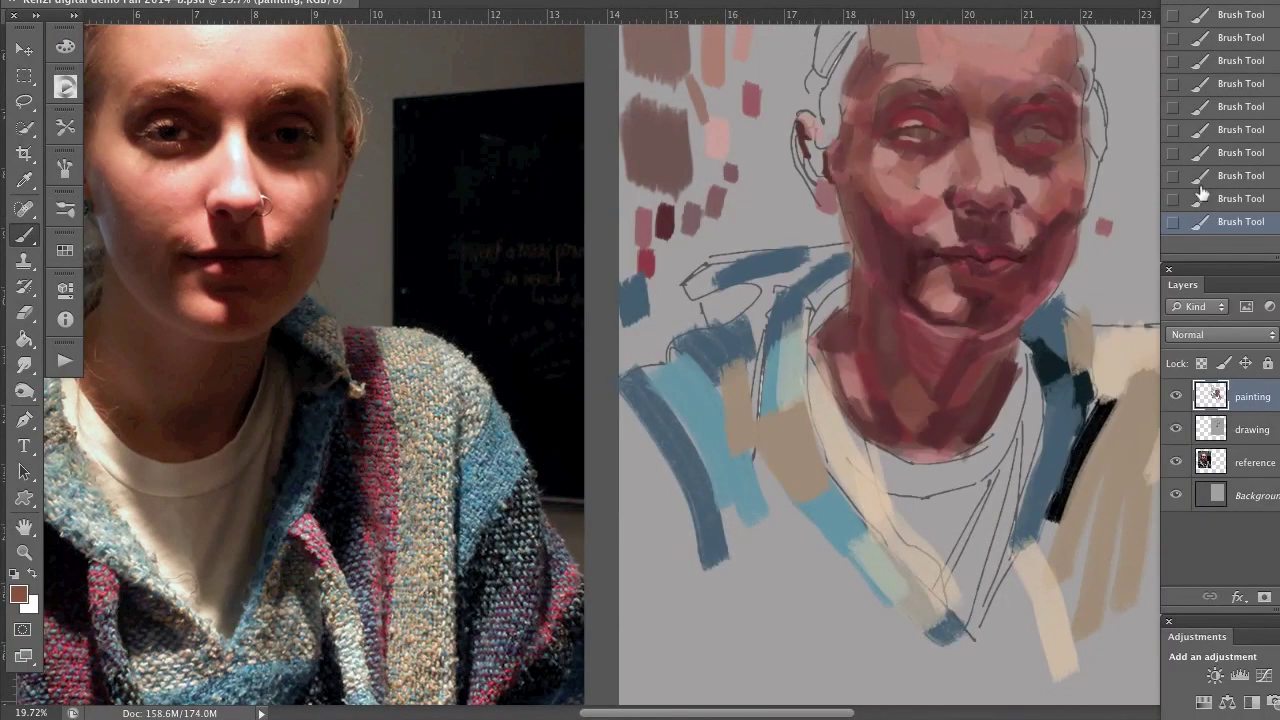
left_click(665, 224, "alt")
left_click(18, 594)
left_click(982, 353)
key("Return")
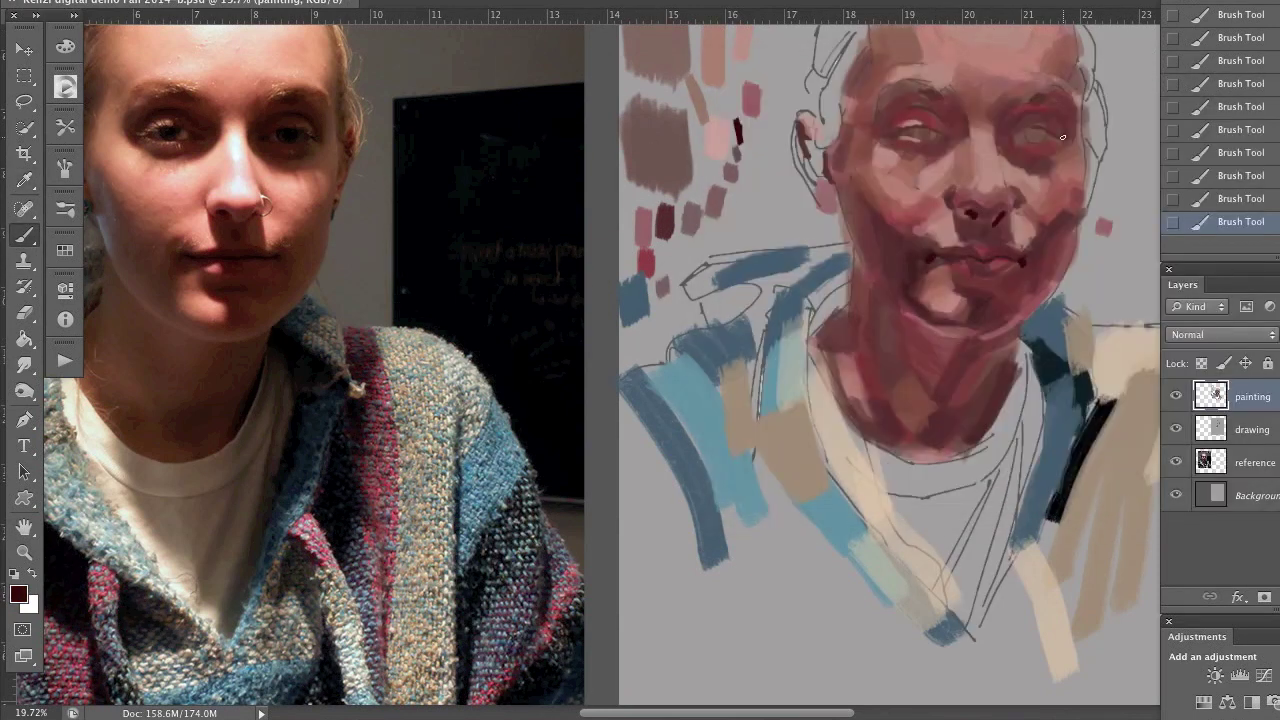
scroll(1030, 113, "up", 3)
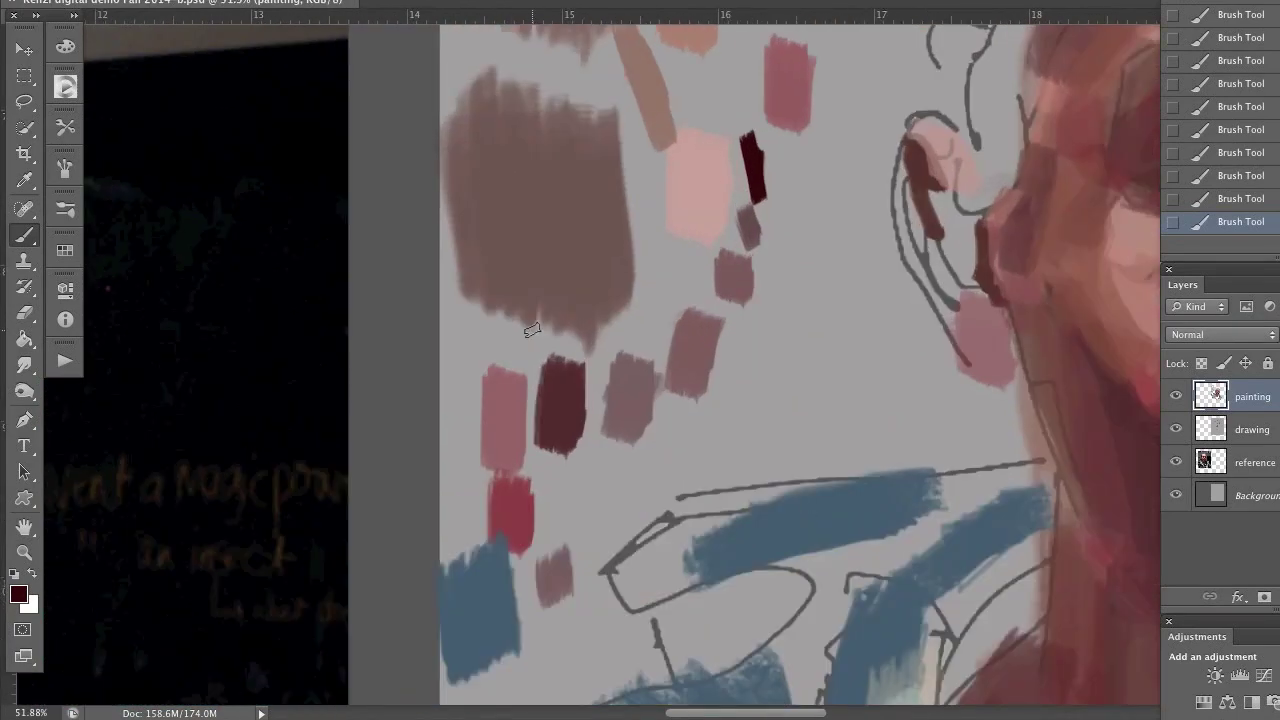
scroll(1083, 90, "down", 4)
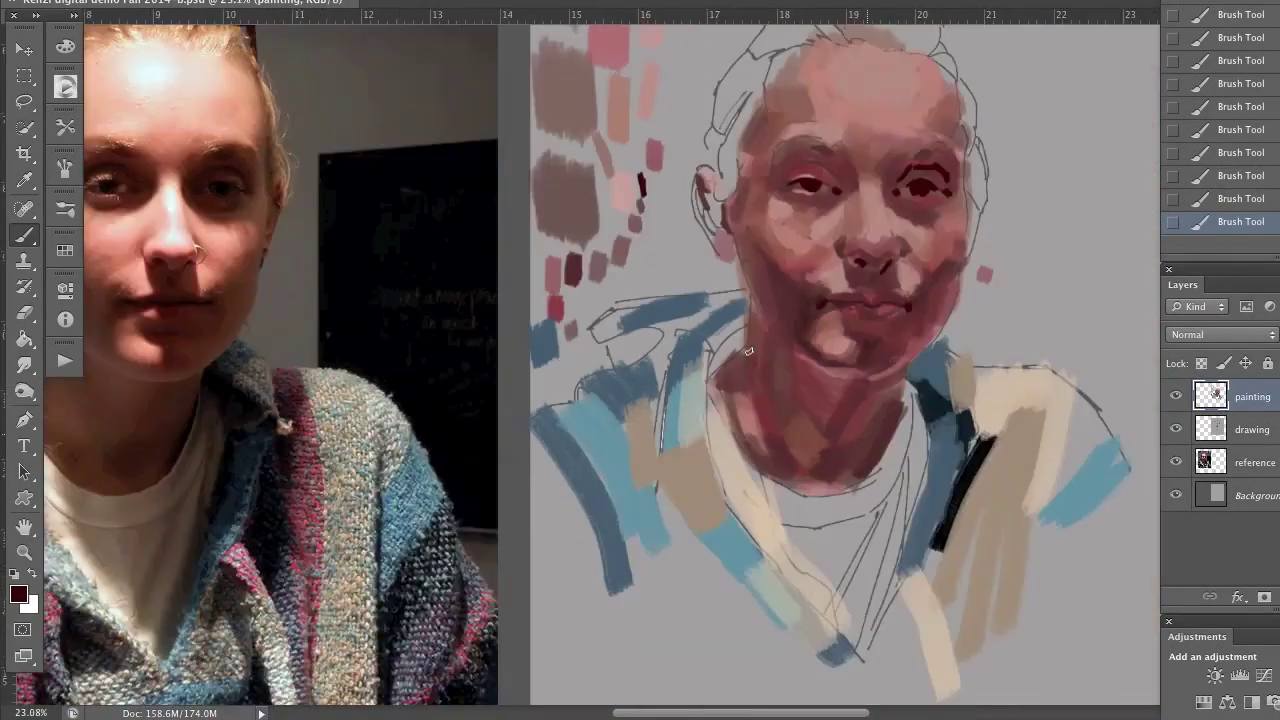
Step: Erase part of the dark paint around one eye, and brush a sampled salmon pink around the brows and eyelids
scroll(1083, 90, "up", 2)
key("e")
mouse_move(1004, 136)
left_mouse_down()
mouse_move(1028, 134)
mouse_move(1000, 166)
left_mouse_up()
key("b")
left_click(709, 197)
left_click_drag(862, 140, 890, 141)
left_click_drag(1036, 96, 1058, 126)
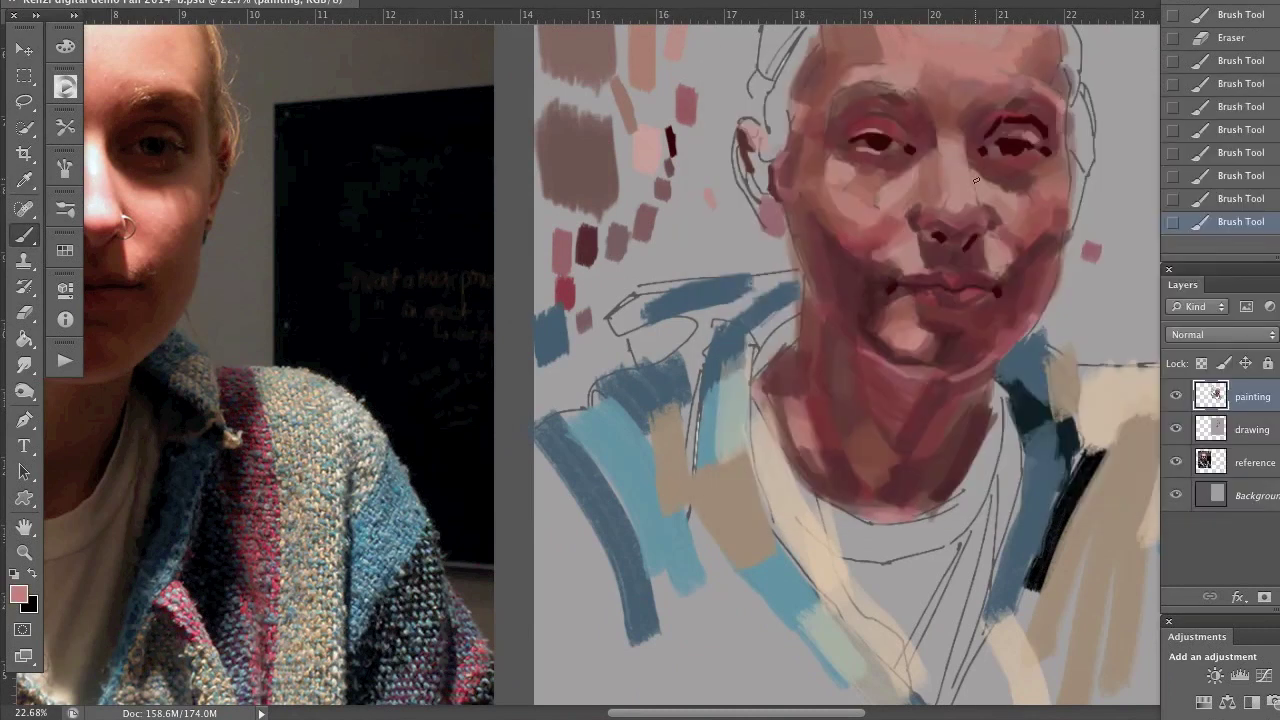
Step: Swap the foreground to dark maroon, undo the test dab on the drawing layer and return to the painting layer
scroll(857, 103, "up", 4)
scroll(857, 103, "left", 3)
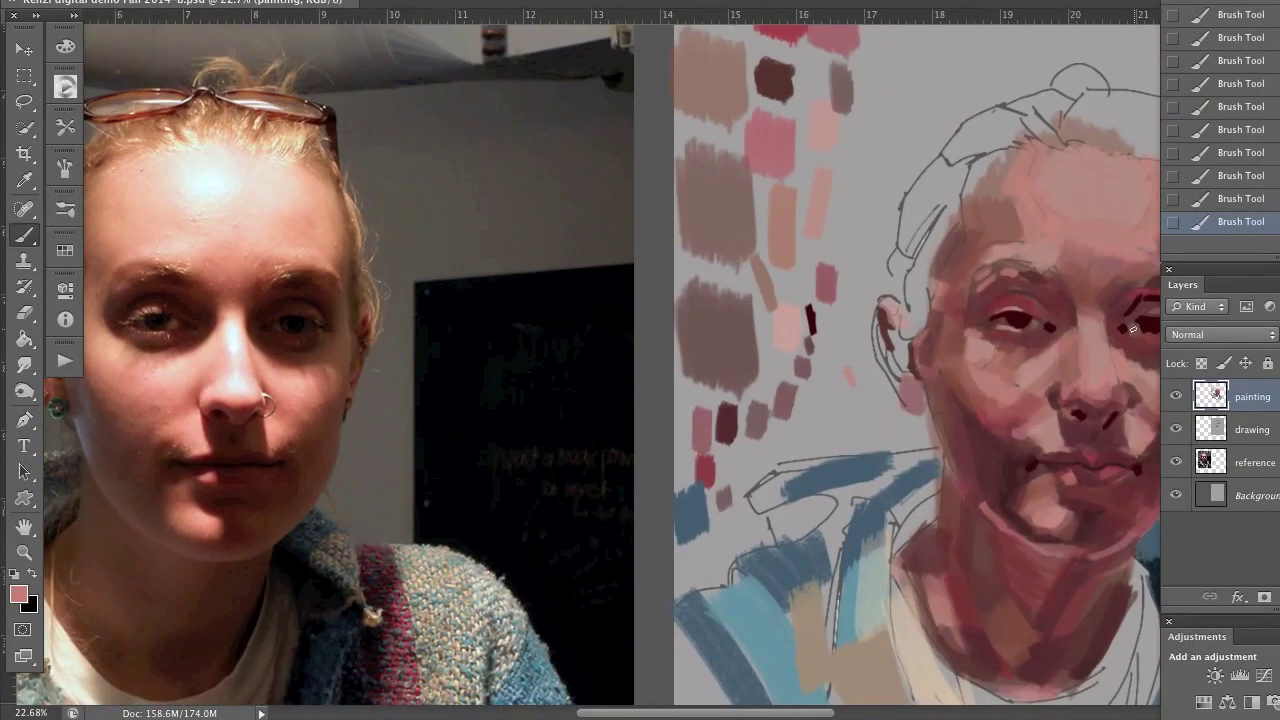
scroll(1017, 366, "right", 2)
left_click(1230, 429)
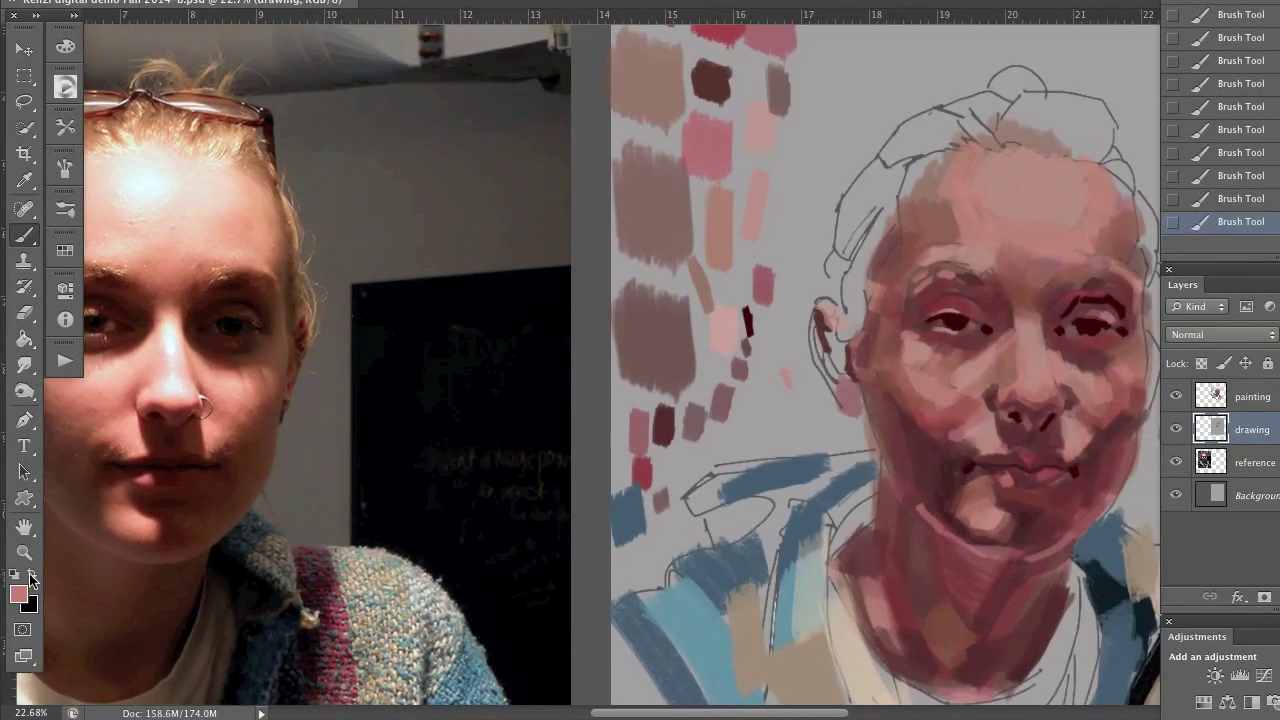
key("x")
left_click(1167, 107)
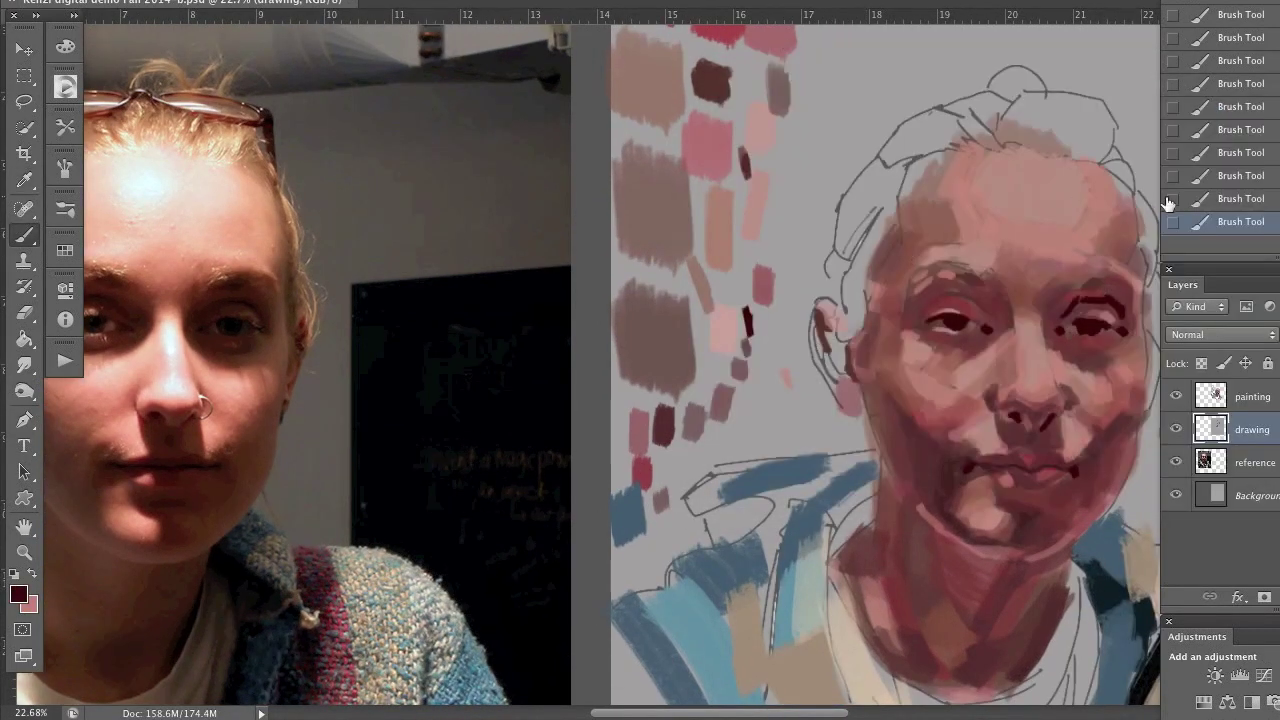
left_click(1250, 396)
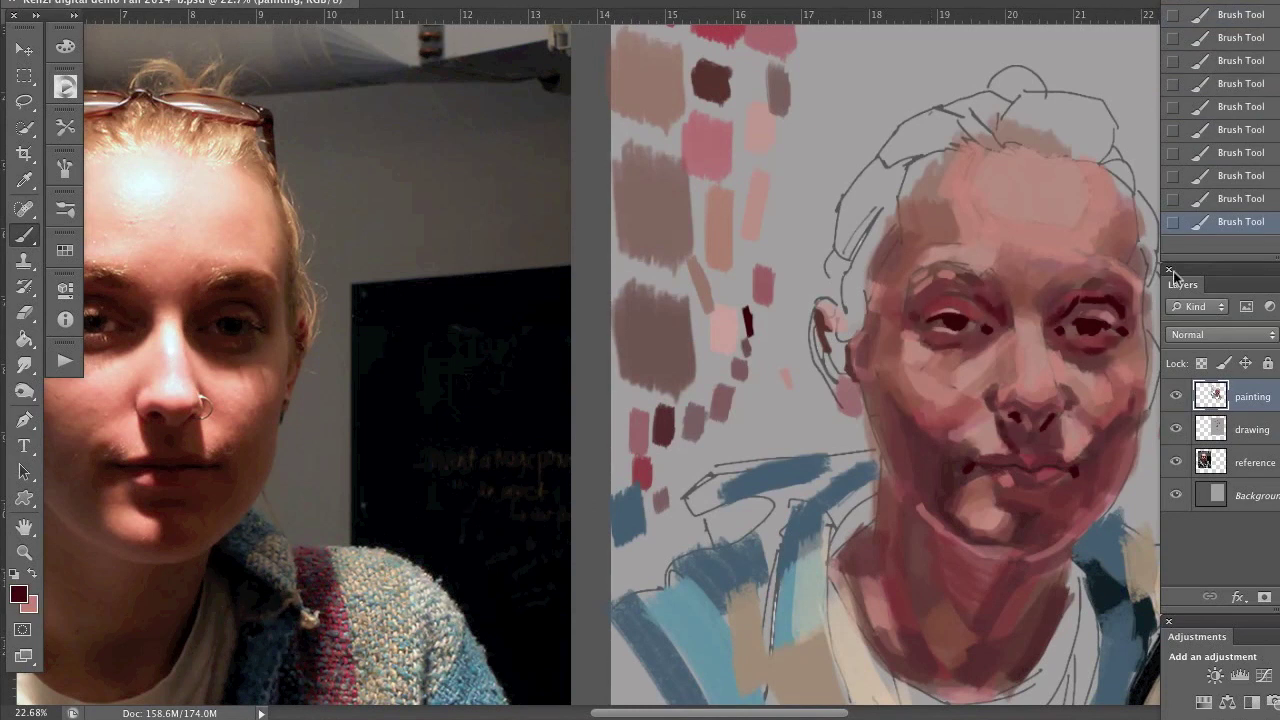
Step: Brush dark maroon along the mouth, compare by undoing and redoing the last four strokes, and save the document
left_click_drag(1000, 460, 1050, 462)
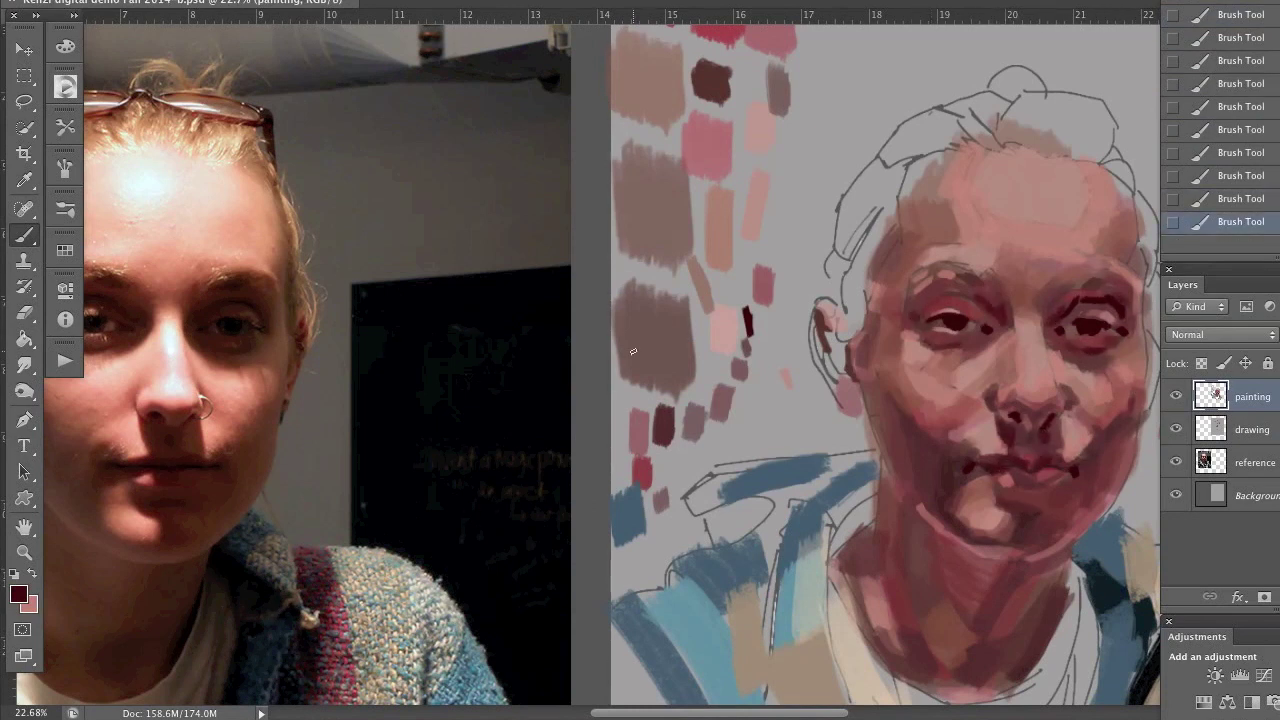
key("ctrl+alt+z")
key("ctrl+alt+z")
key("ctrl+alt+z")
key("ctrl+alt+z")
key("ctrl+shift+z")
key("ctrl+shift+z")
key("ctrl+shift+z")
key("ctrl+shift+z")
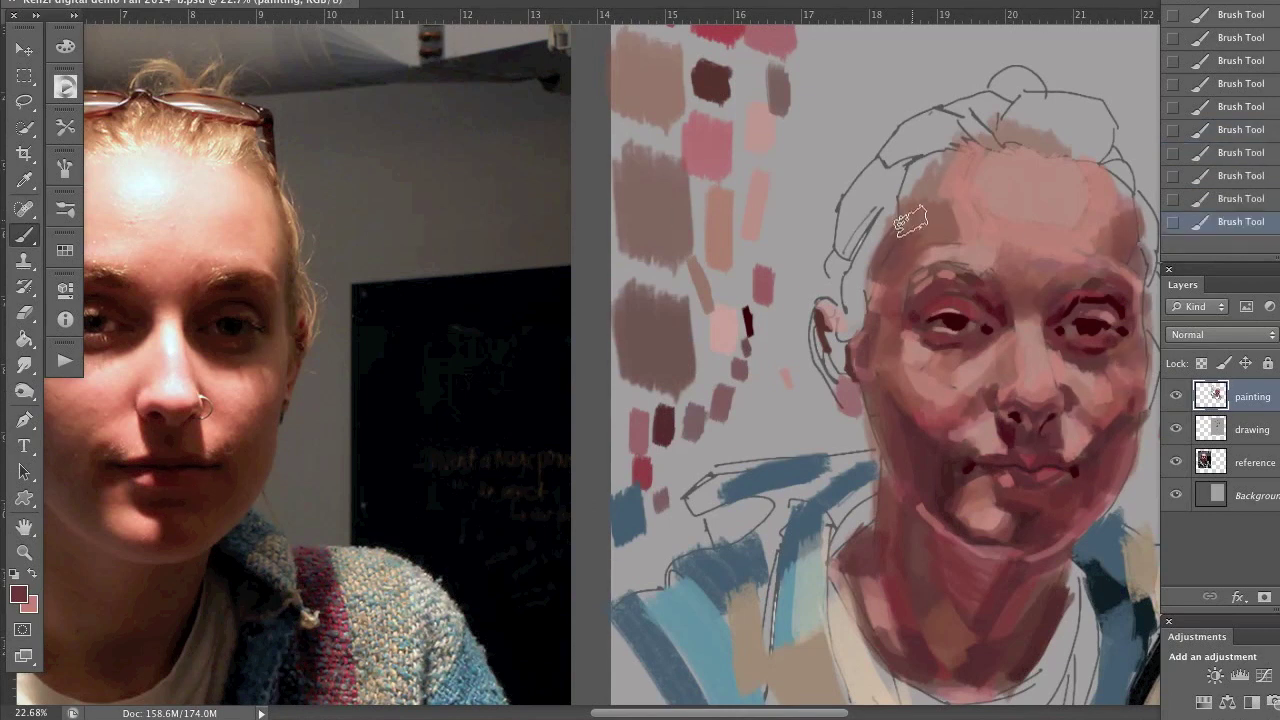
key("ctrl+s")
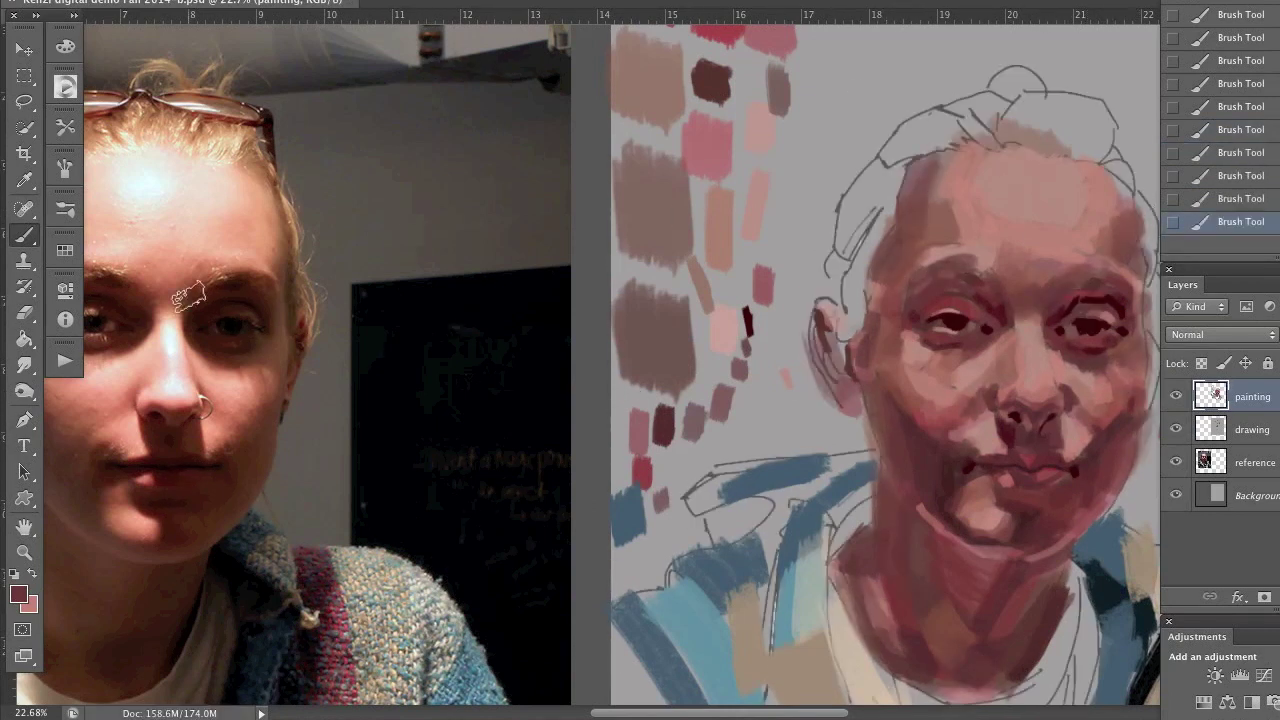
Step: Sample a warm tone from the reference and paint orange and tan test swatches beside the existing palette
left_click(191, 187, "alt")
left_click_drag(795, 118, 796, 172)
left_click_drag(830, 50, 830, 170)
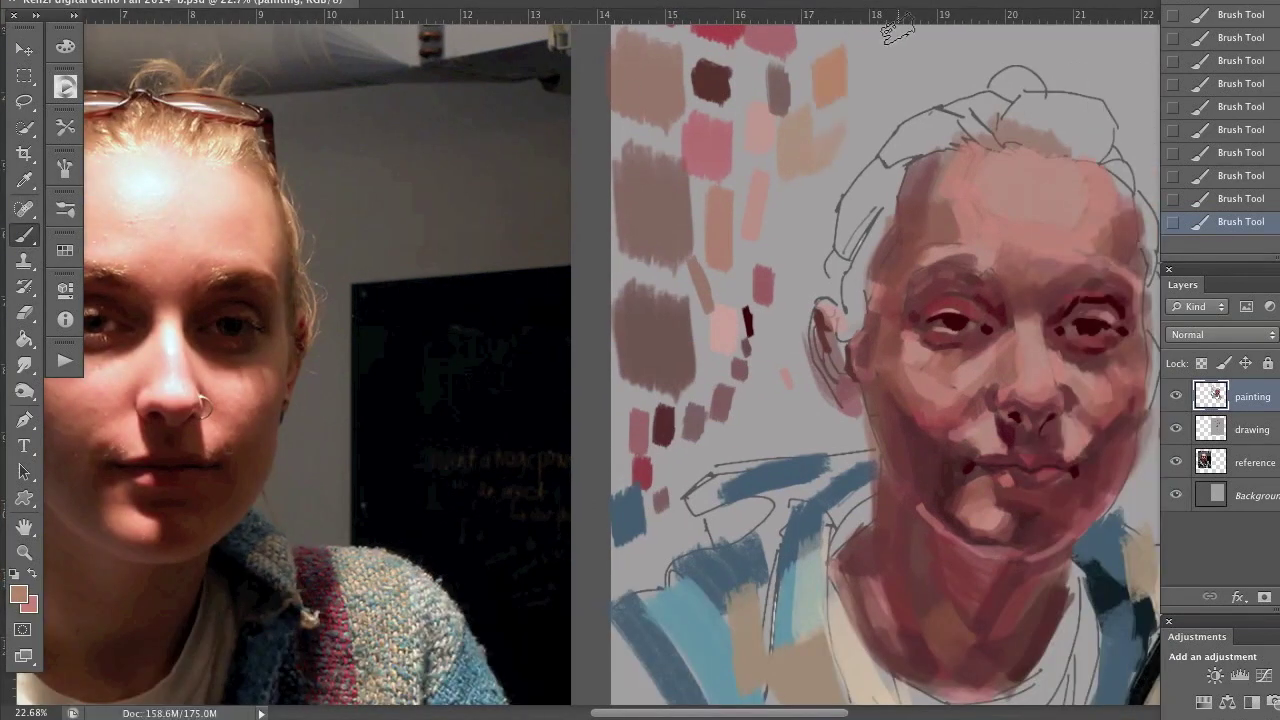